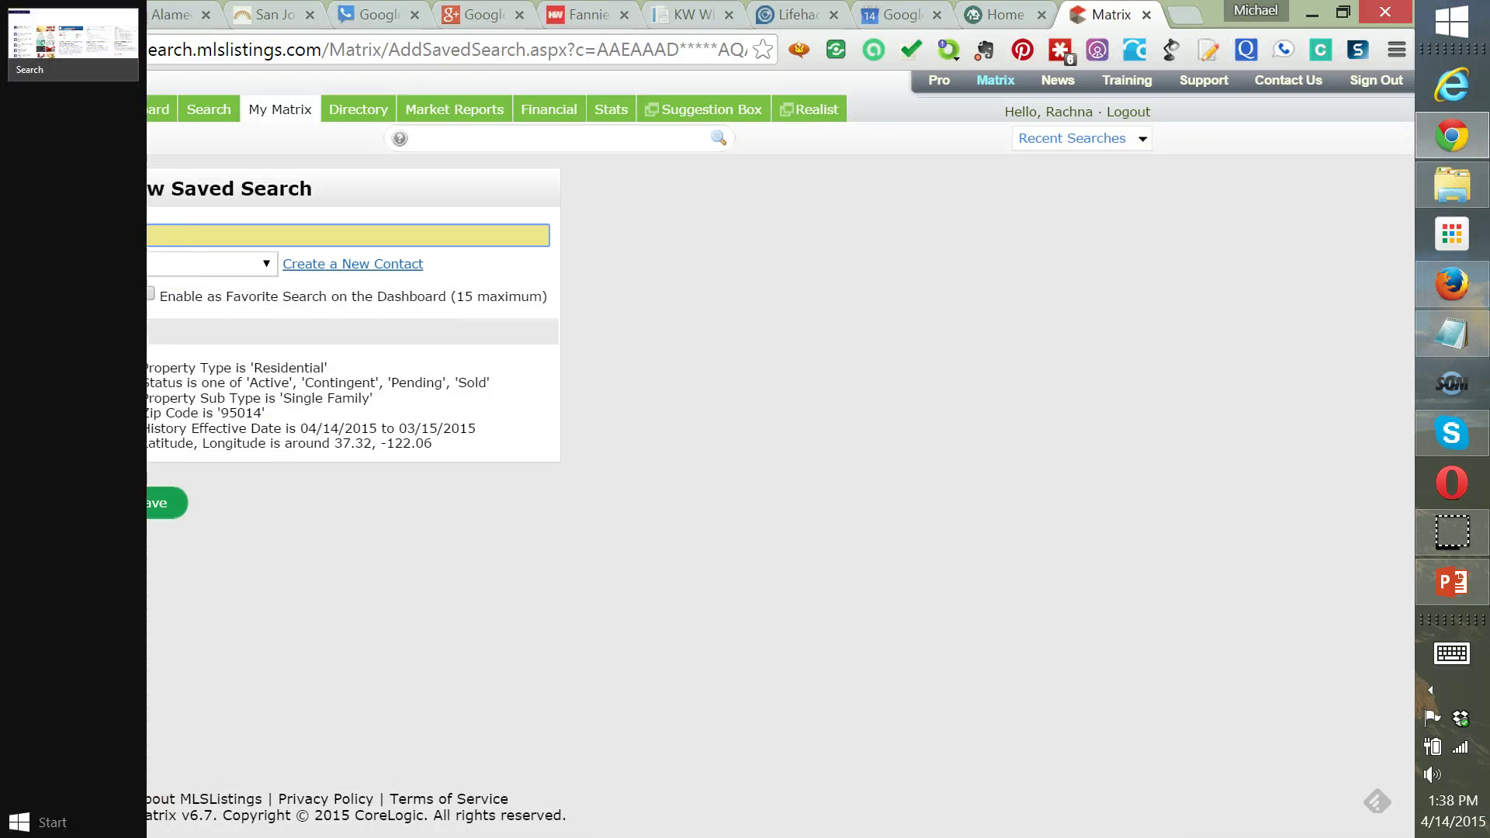
Save the search as 'Cupertino Farm' and check all 17 Cupertino listings on the Results page
left_click(588, 210)
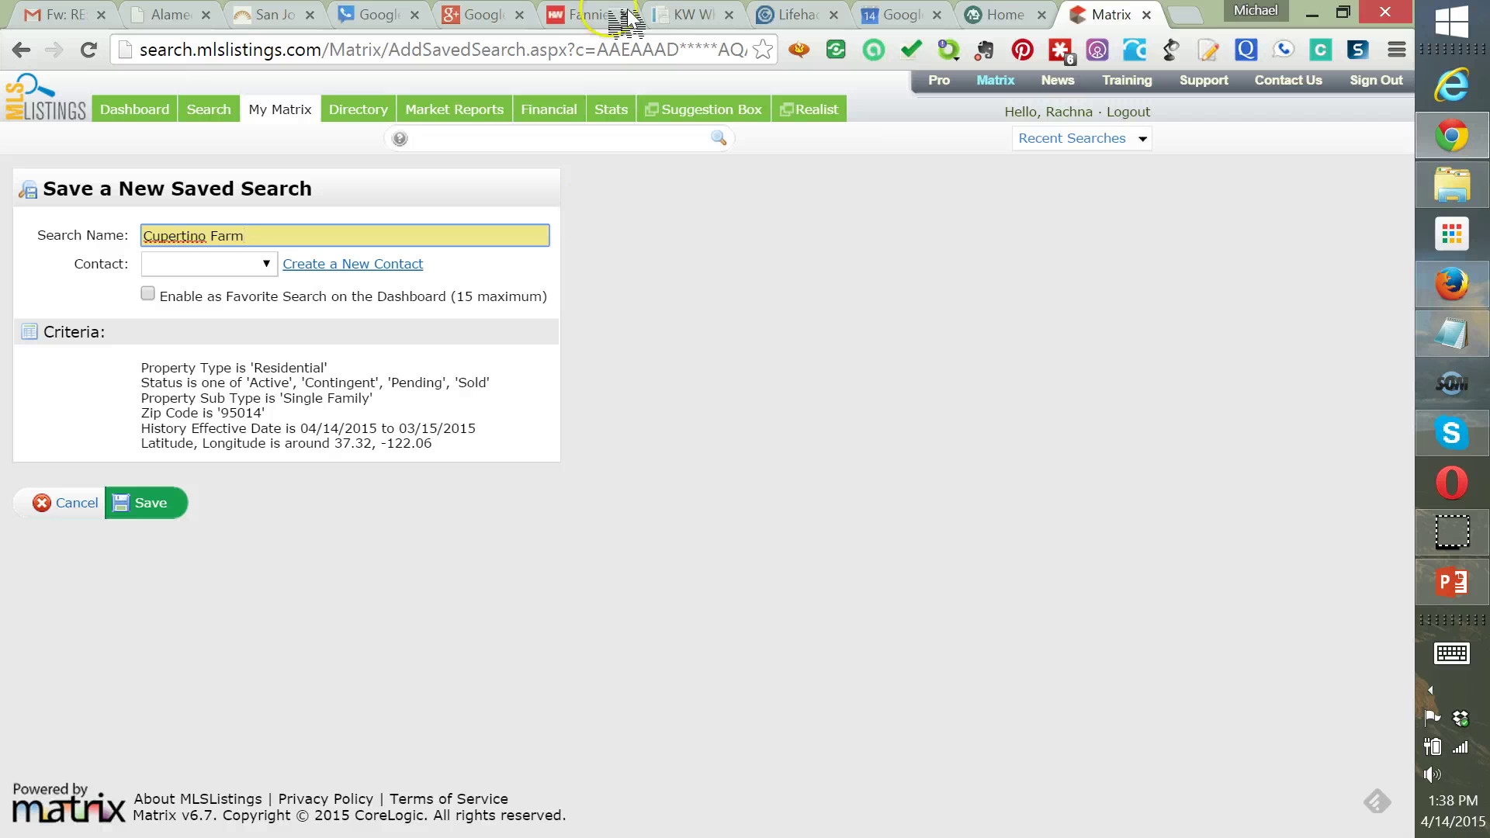
left_click(166, 504)
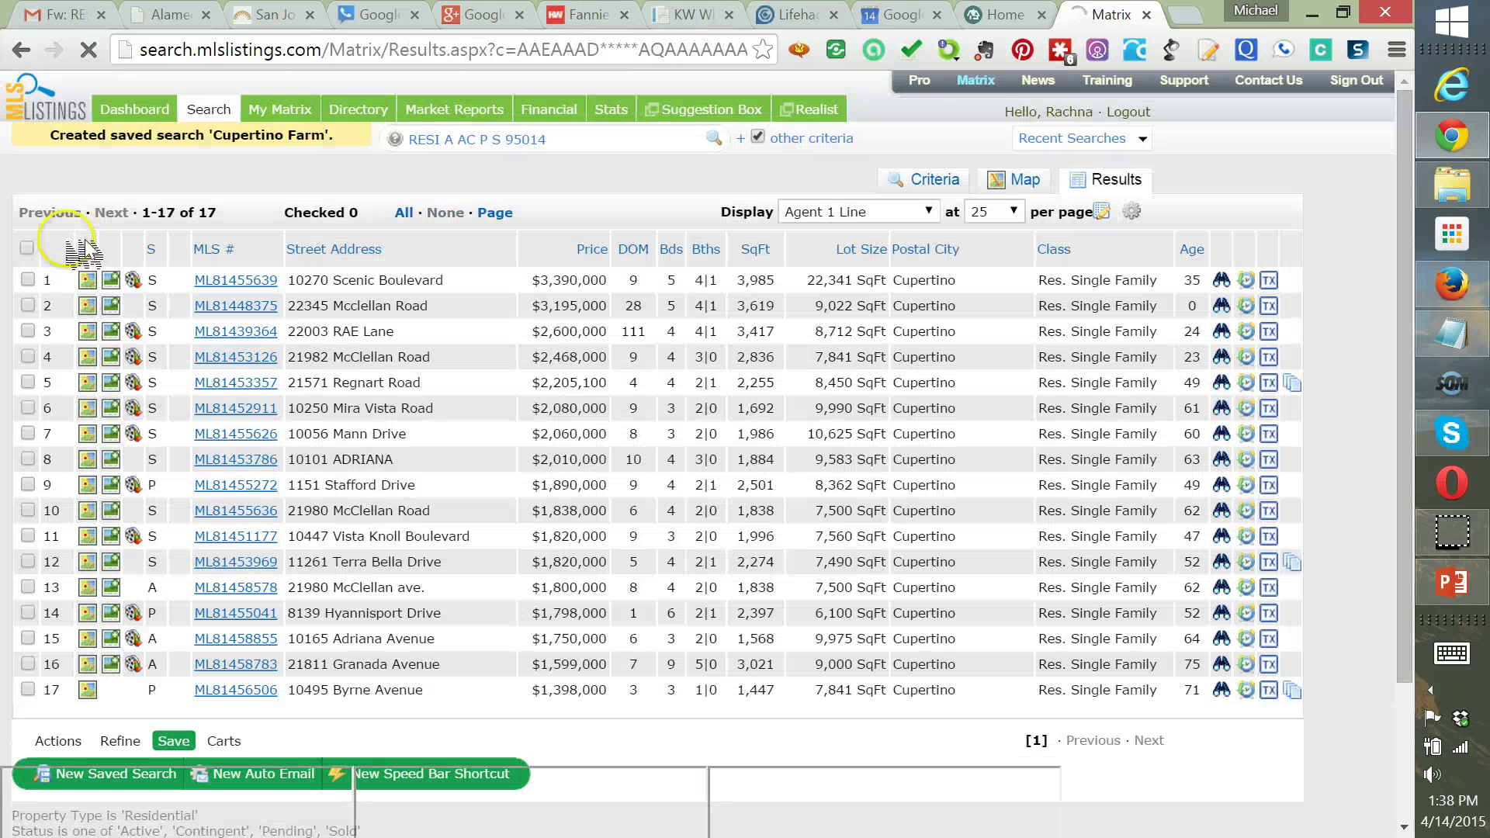
left_click(27, 246)
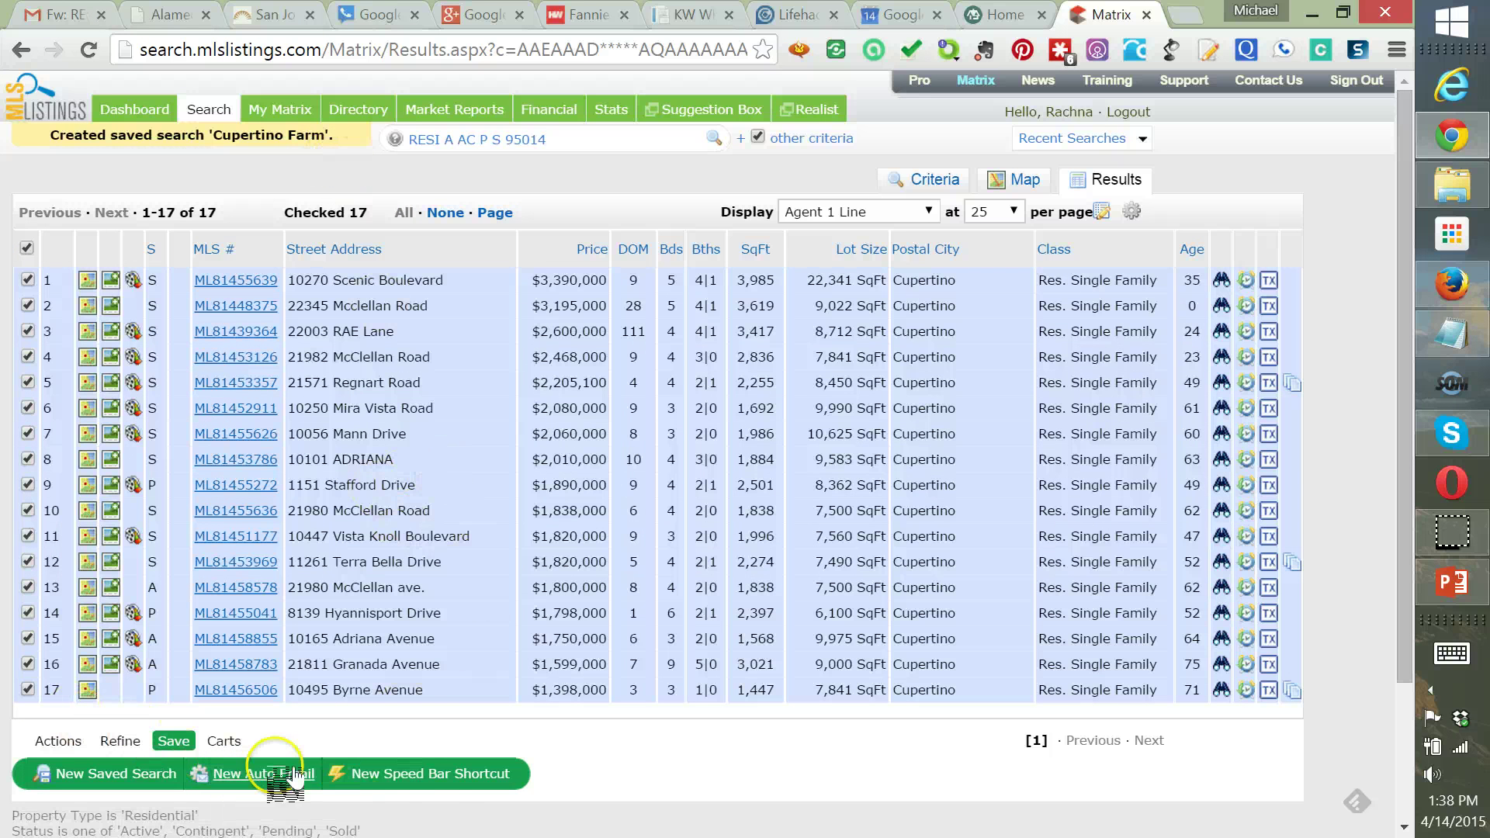
Export the 17 checked listings in Market Update format as Market Update.csv to the Desktop and open it
left_click(55, 741)
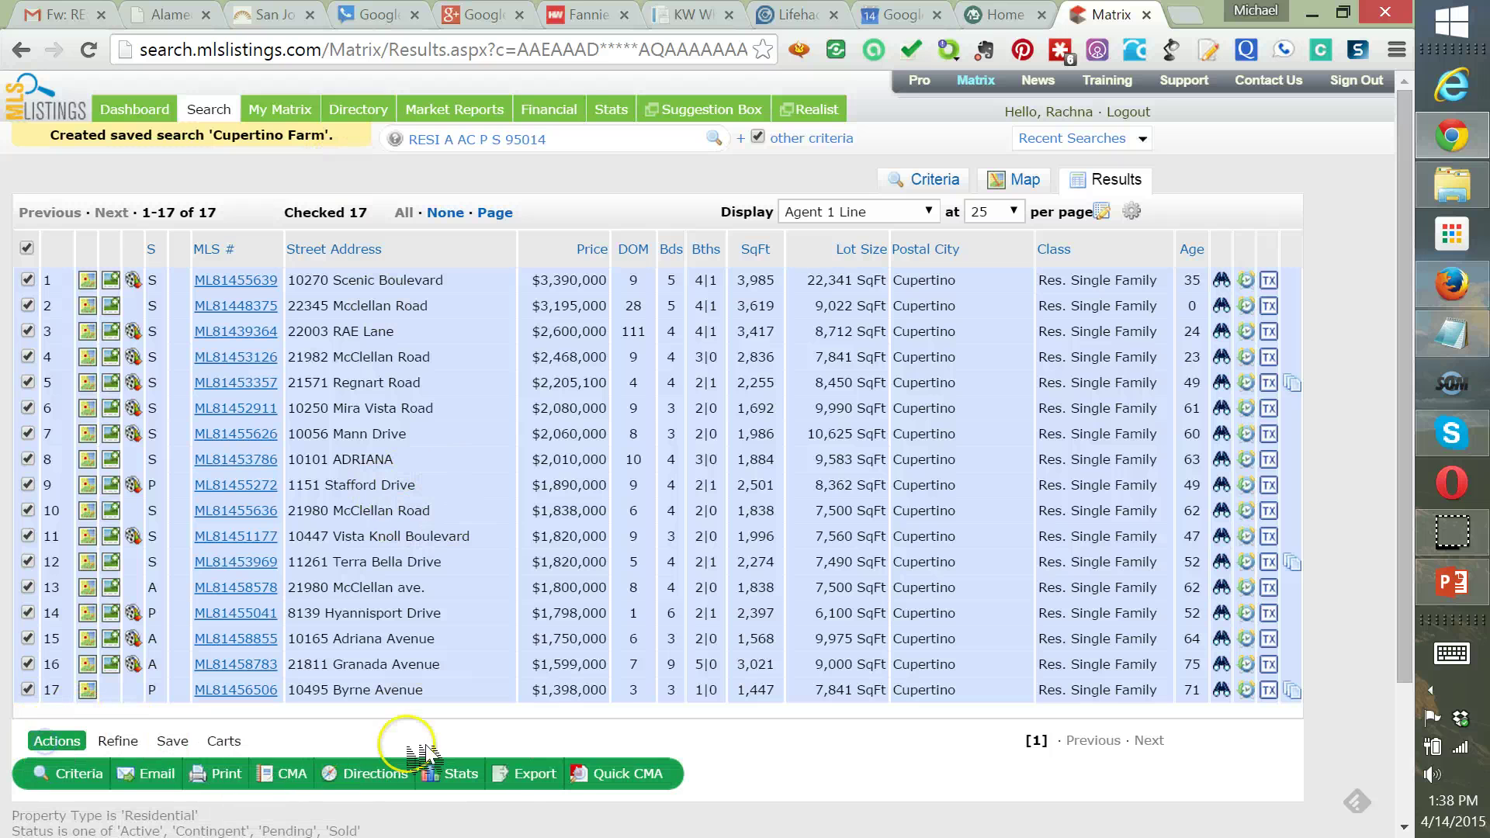
left_click(536, 775)
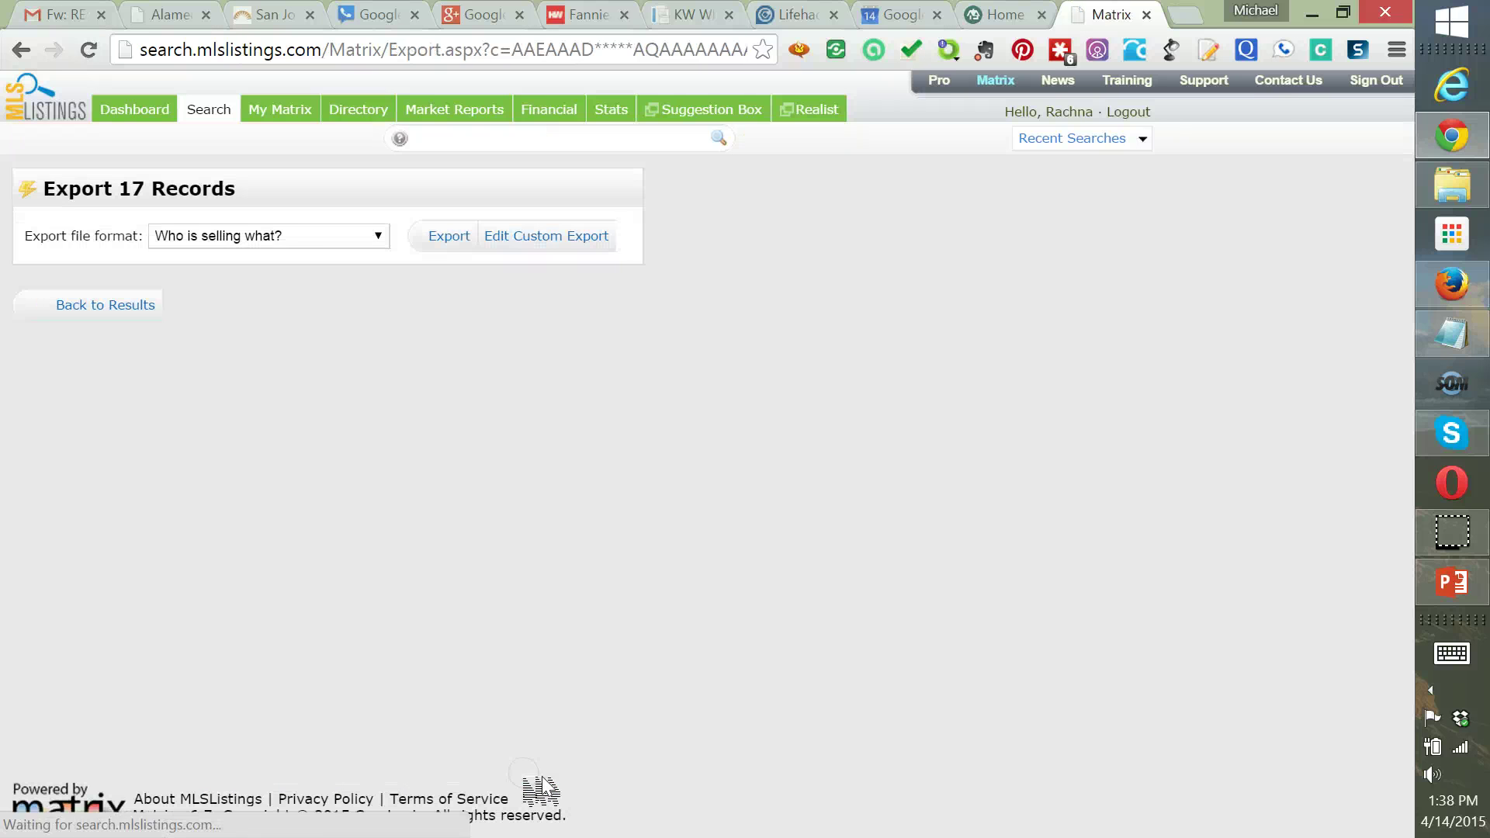
left_click(304, 237)
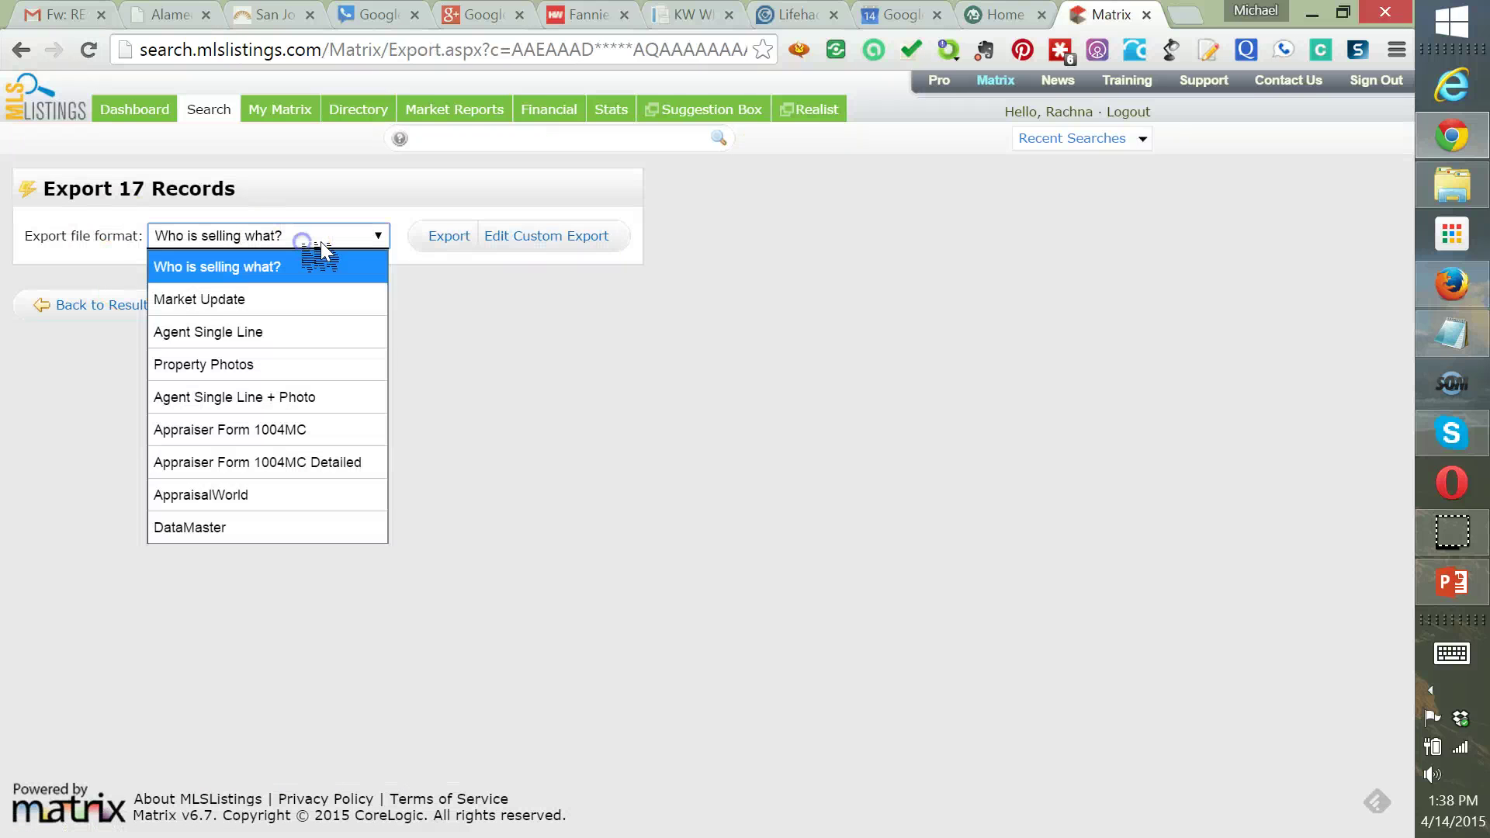
left_click(303, 304)
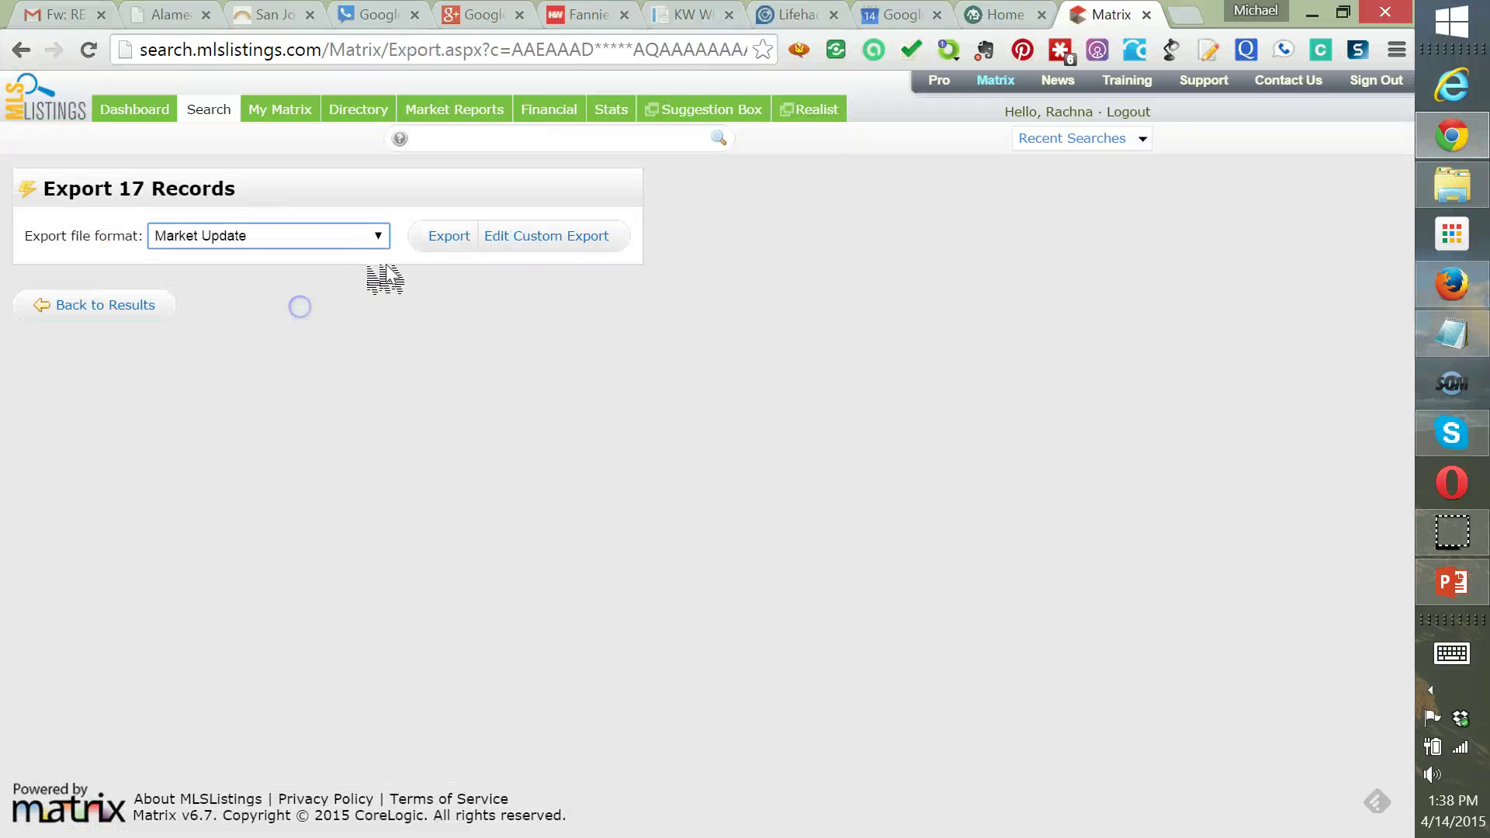
left_click(454, 244)
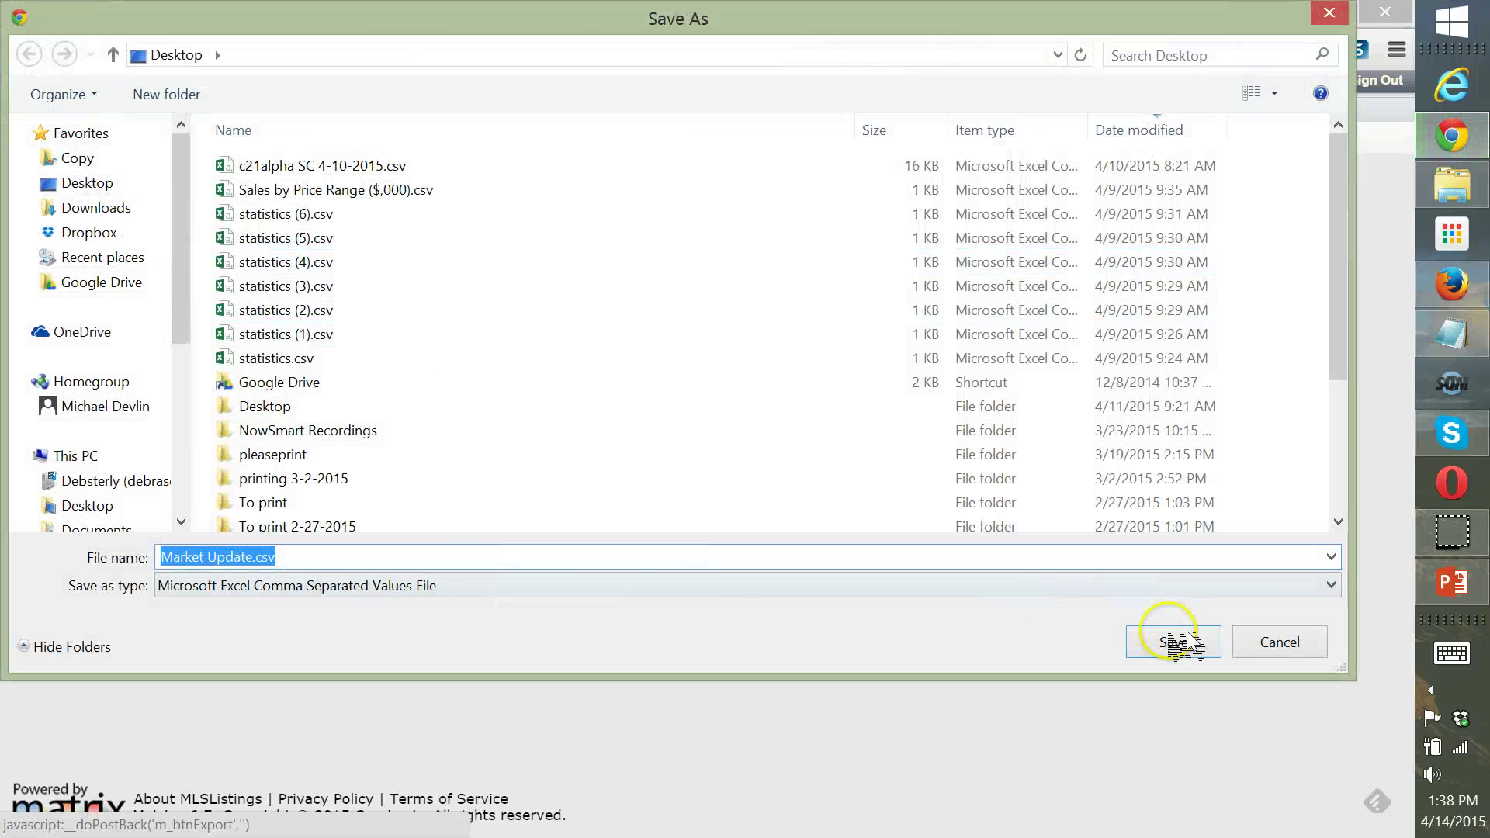
left_click(1172, 643)
left_click(139, 815)
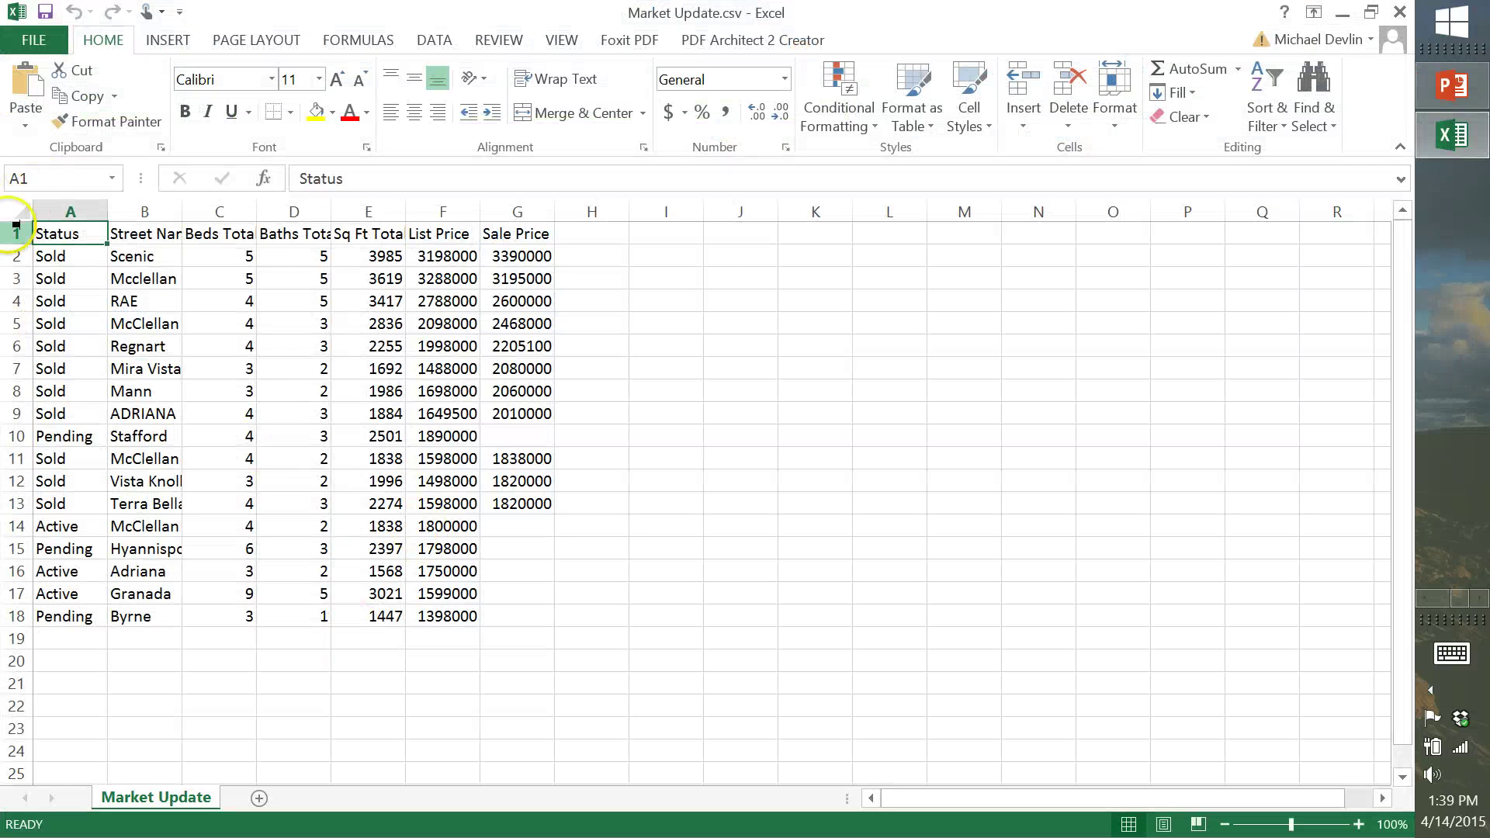
Bold the header row and AutoFit every column width to its contents
left_click(17, 234)
left_click(185, 111)
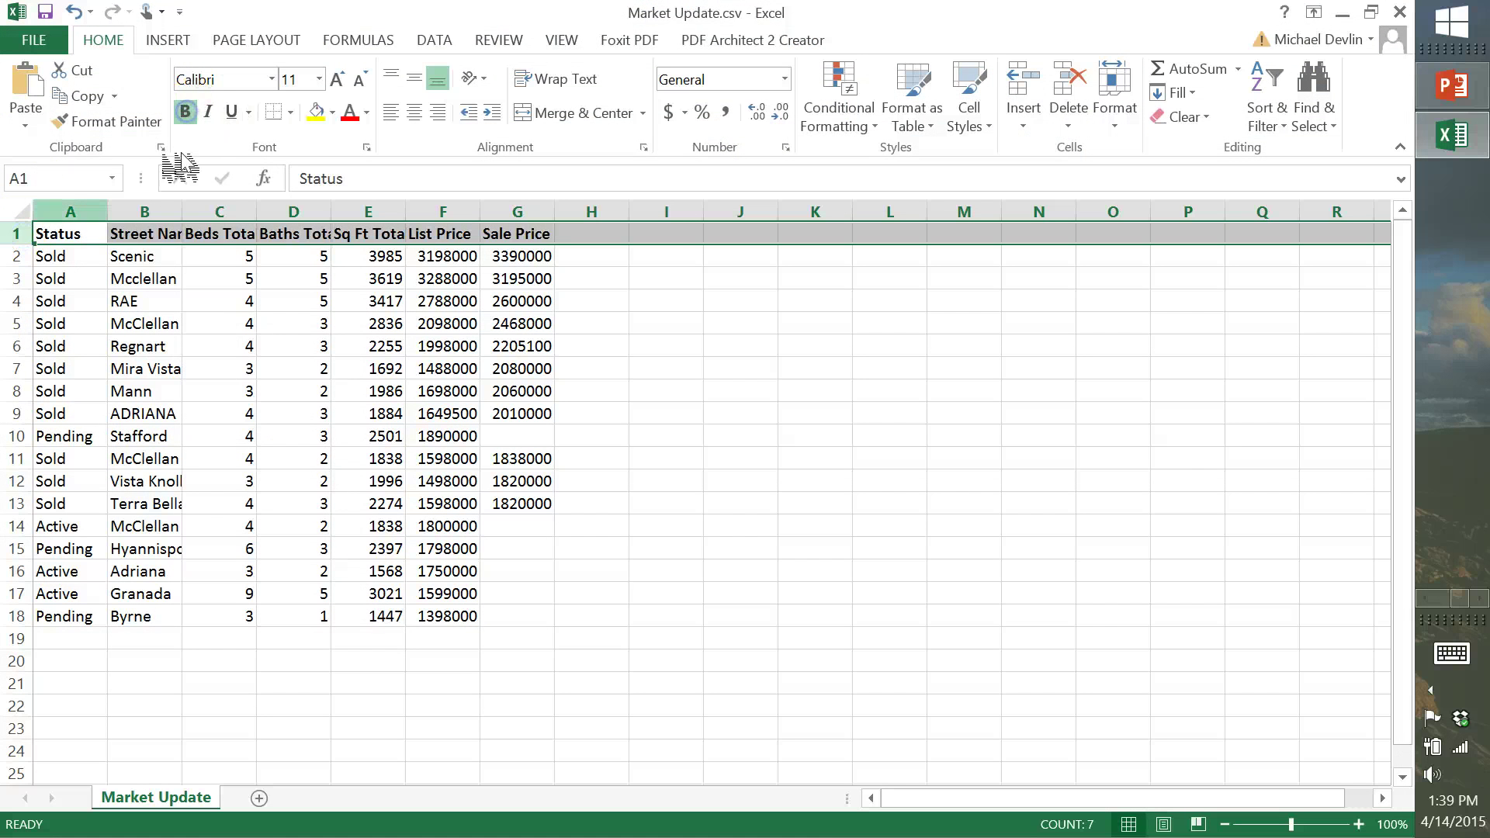
left_click(17, 211)
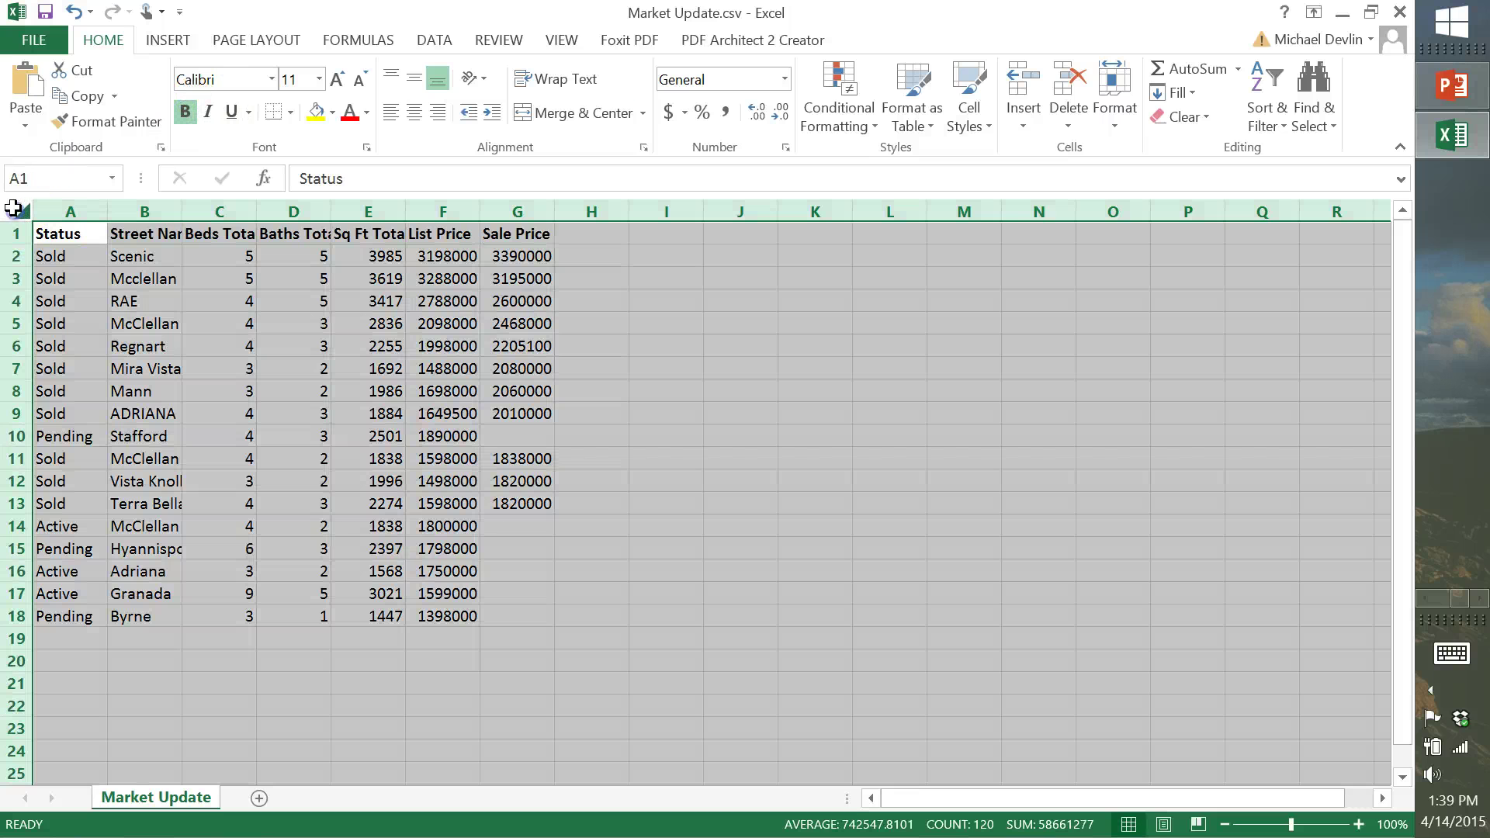
left_click(1115, 99)
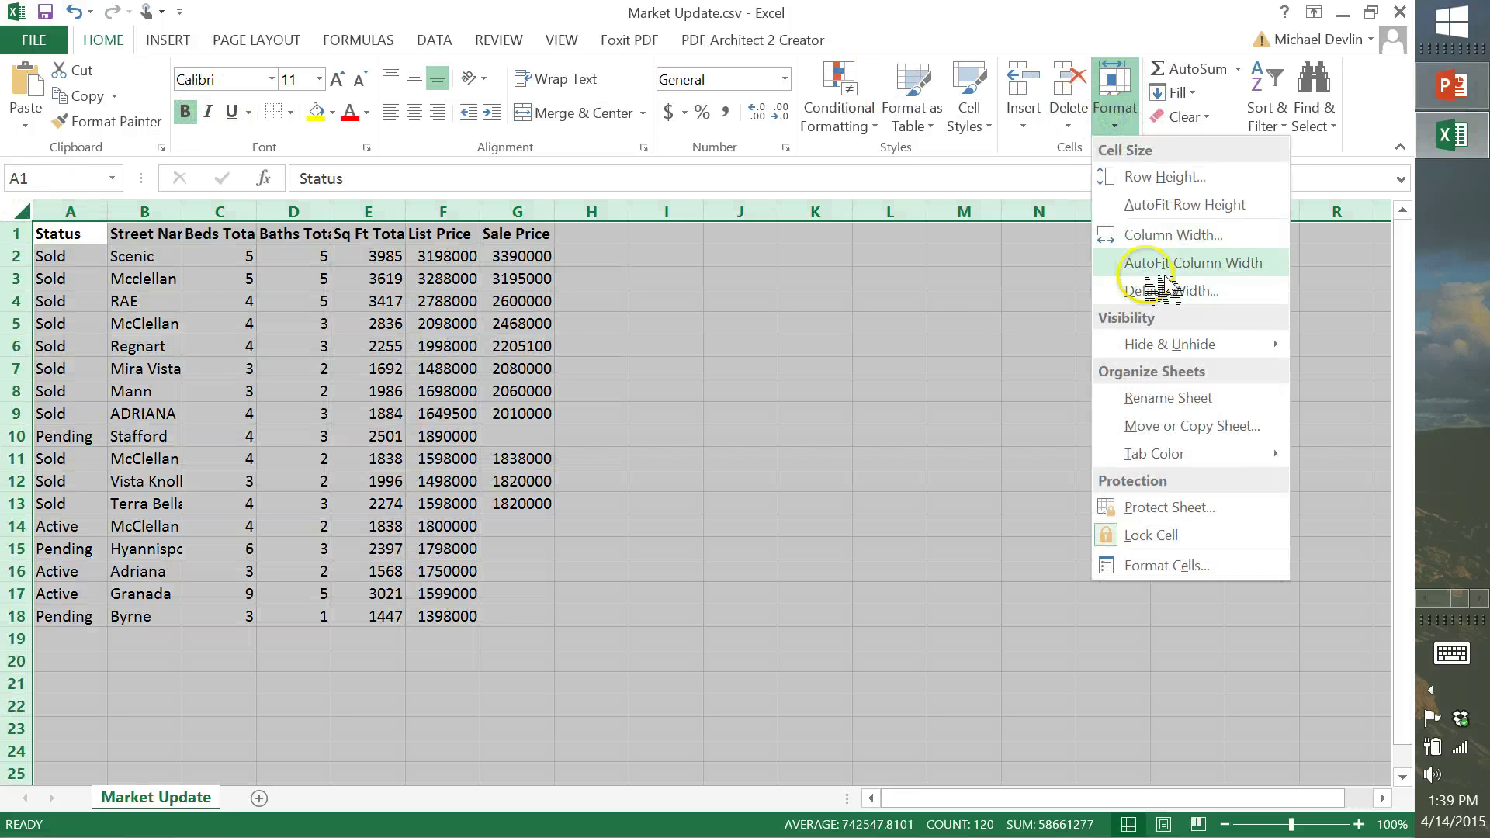
left_click(1147, 264)
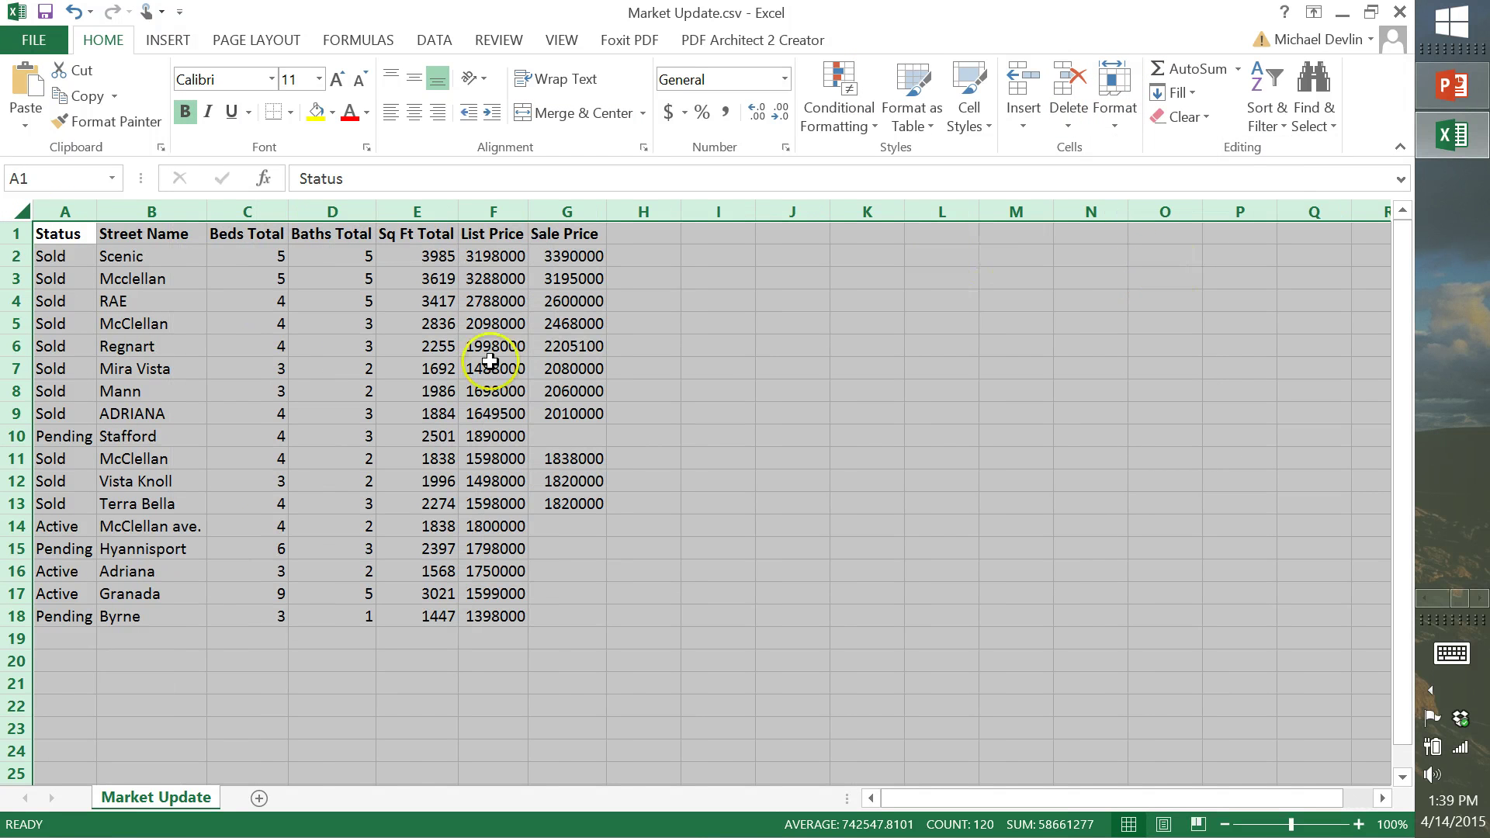
Sort the whole table A to Z by Status so Active listings come first
left_click(62, 210)
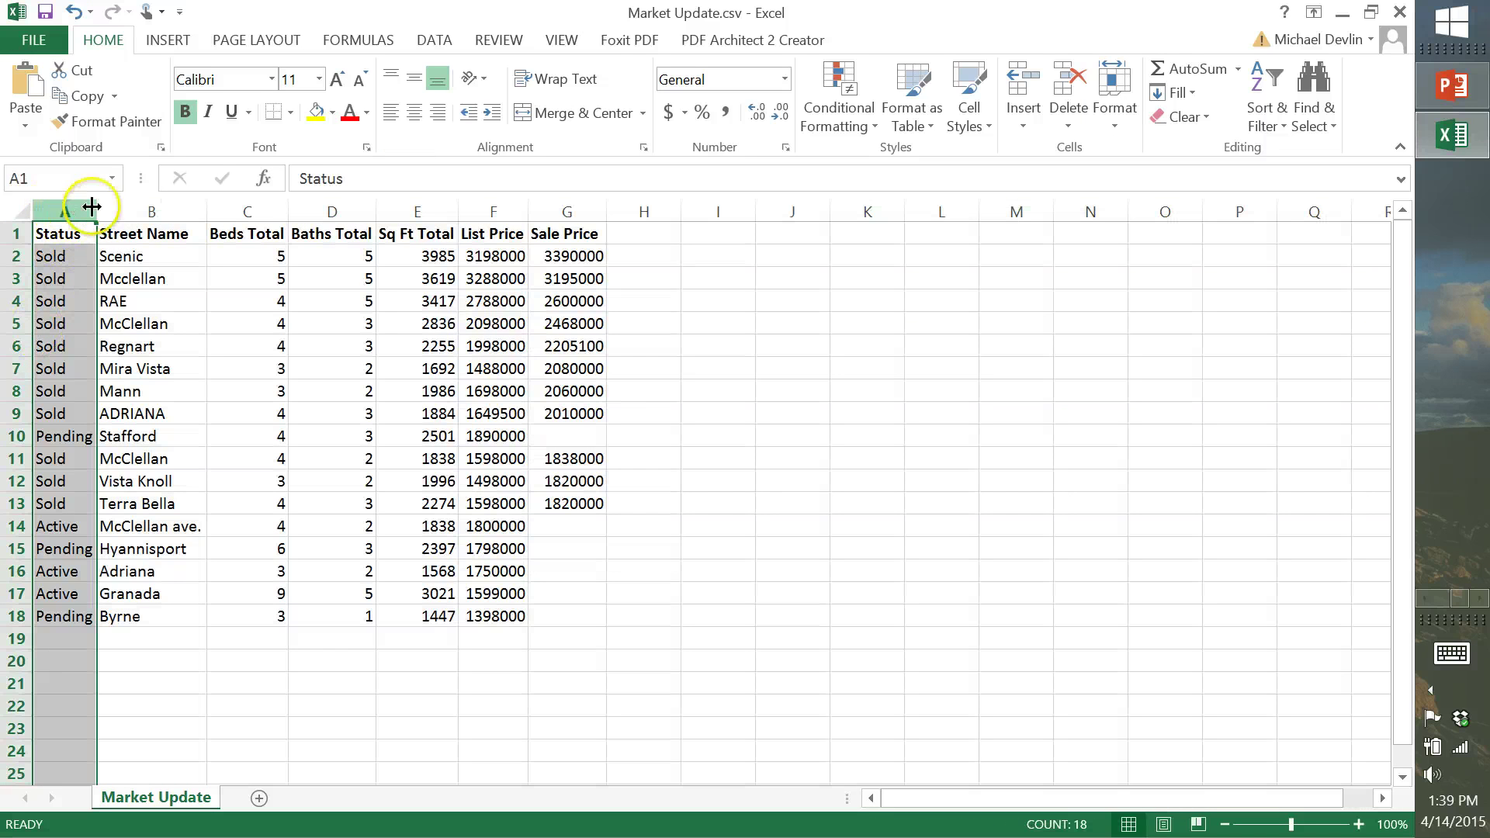
left_click(434, 40)
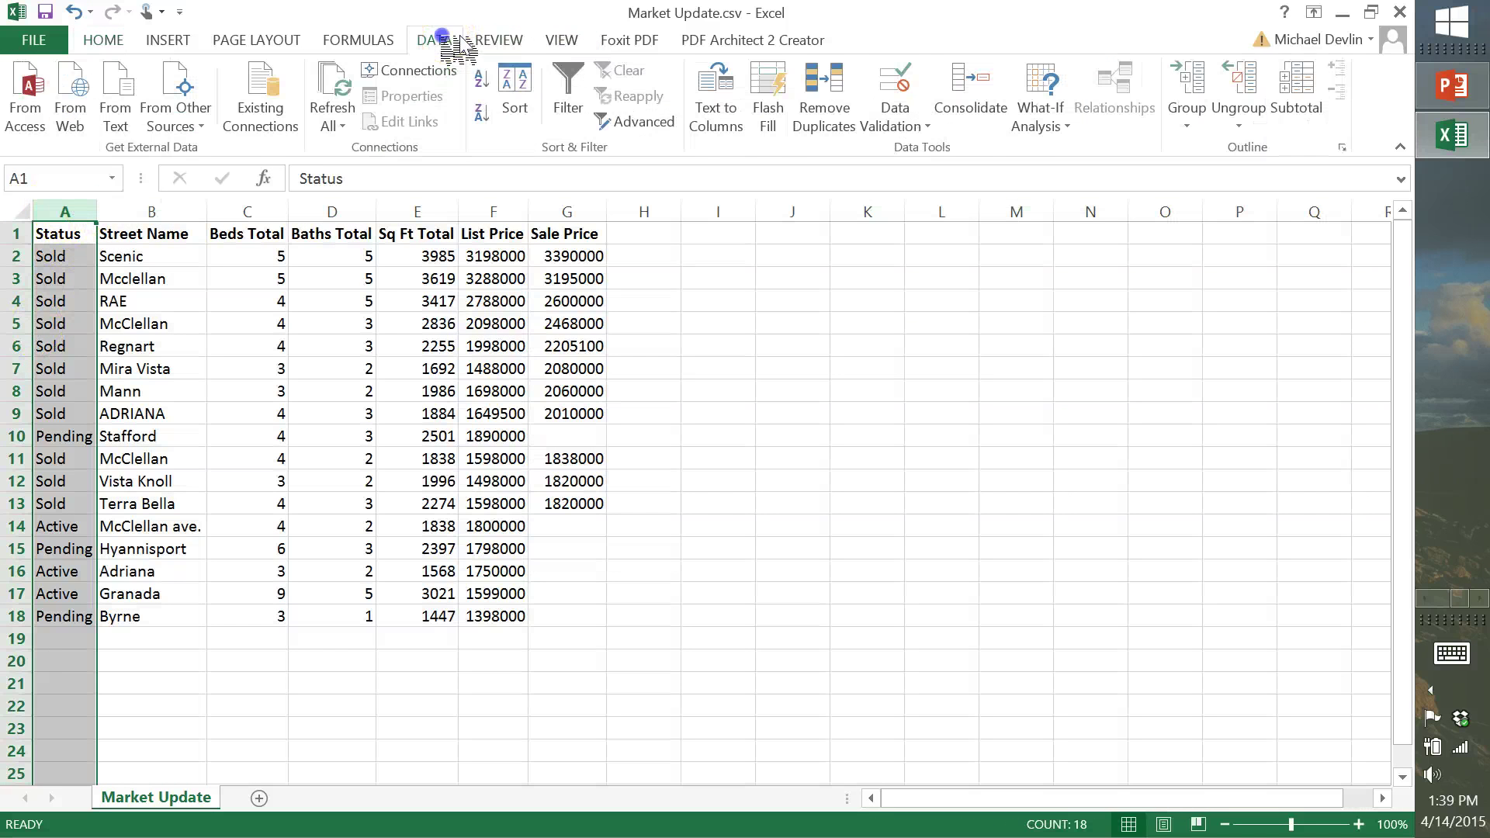
left_click(513, 89)
left_click(474, 454)
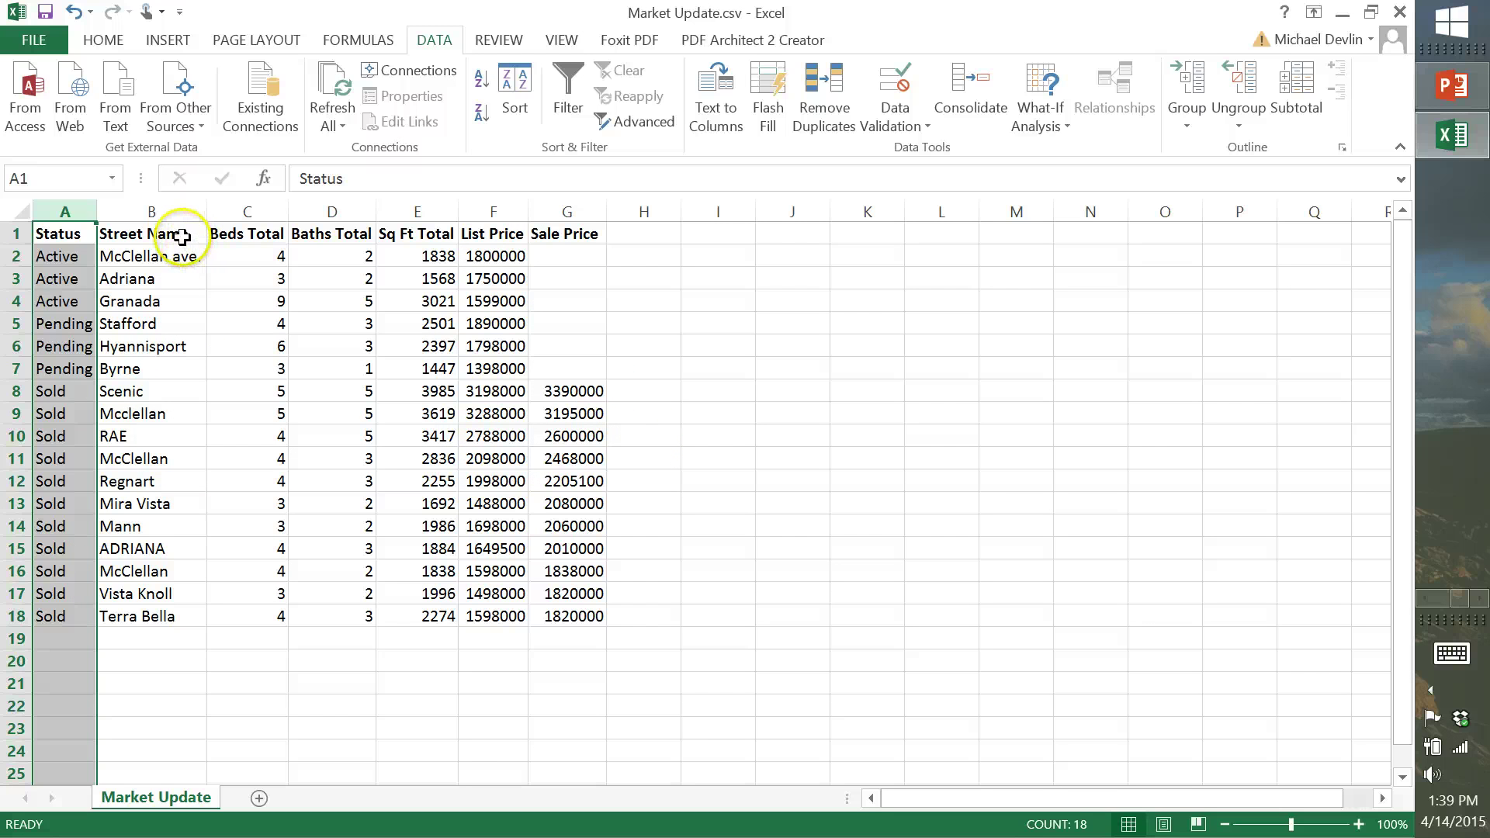
left_click(255, 244)
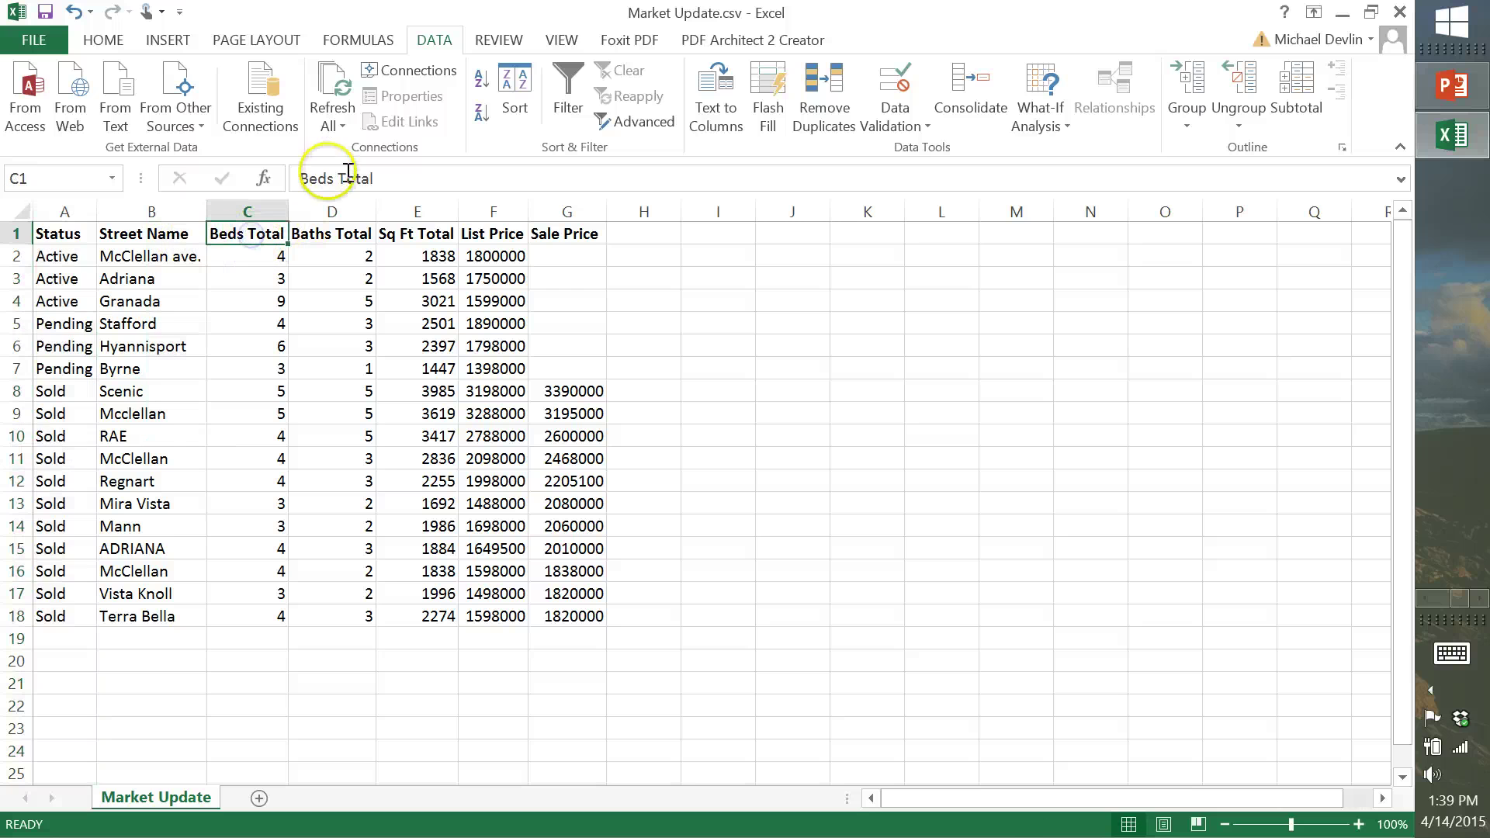
Delete 'Total' from headers C1, D1 and E1, leaving Beds, Baths and Sq Ft
double_click(380, 186)
key("BackSpace")
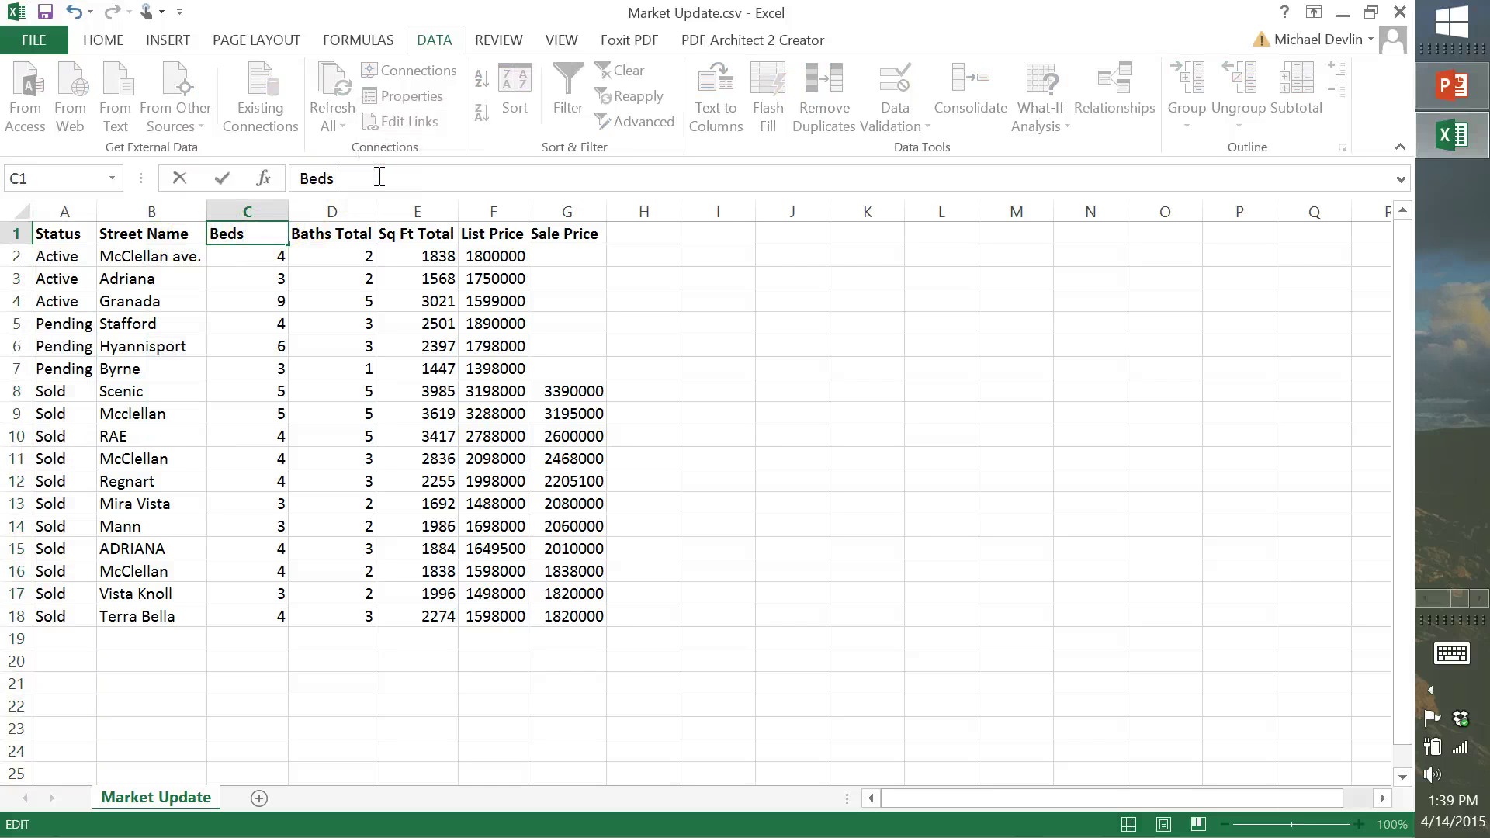
left_click(350, 233)
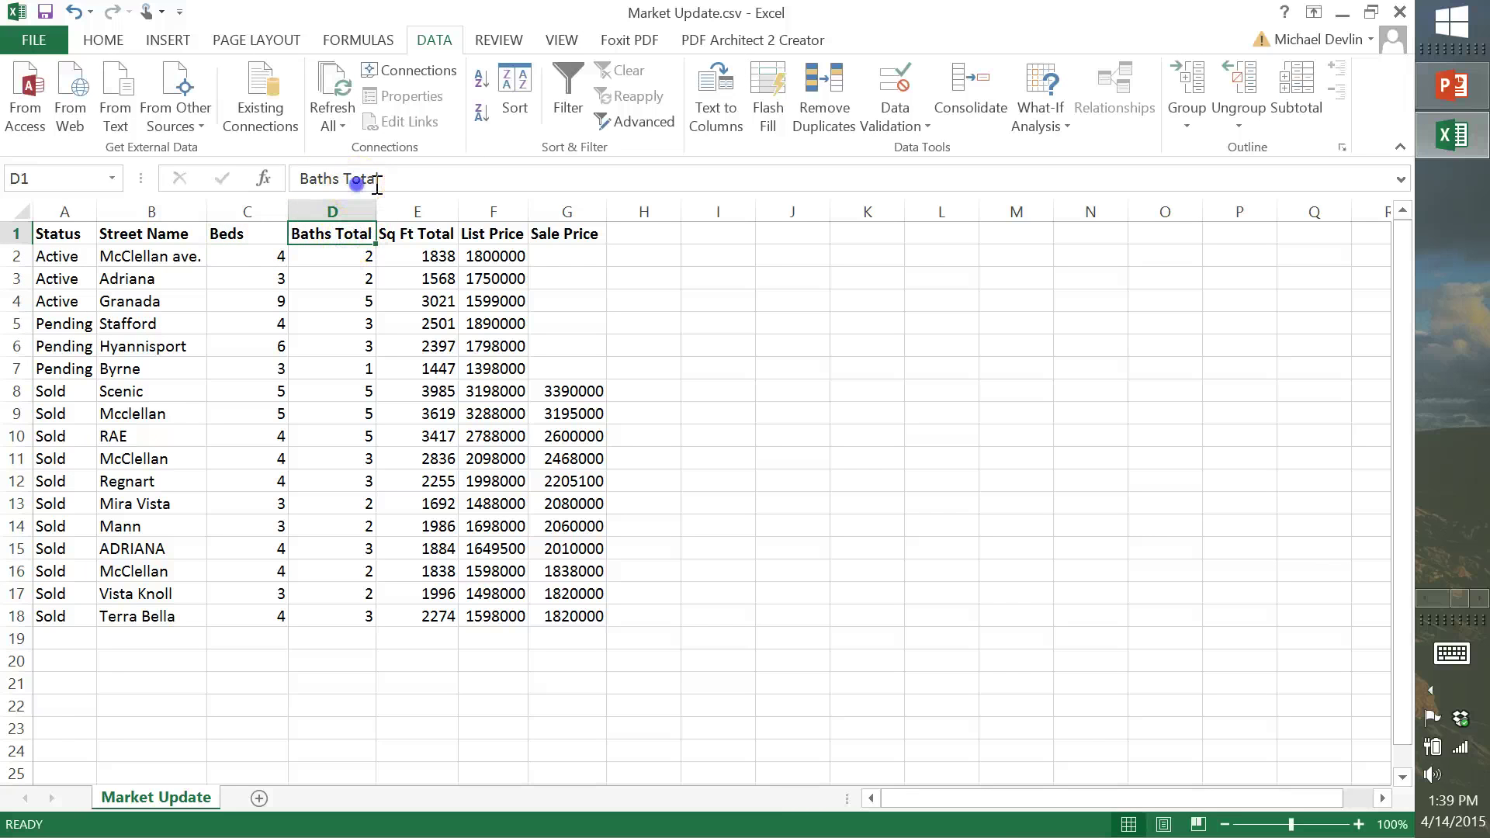
double_click(376, 180)
key("BackSpace")
left_click(432, 241)
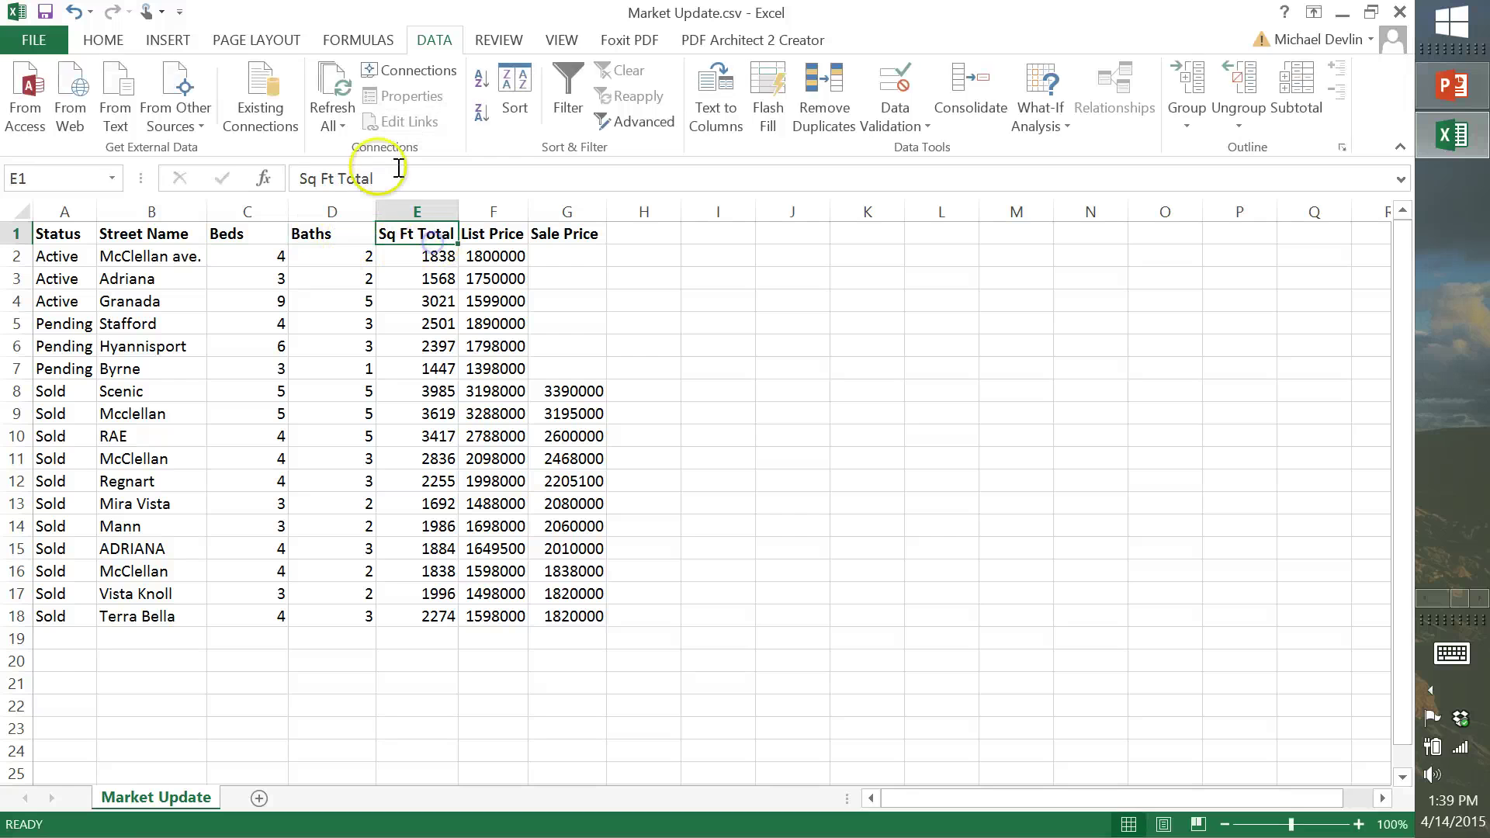
double_click(375, 180)
key("BackSpace")
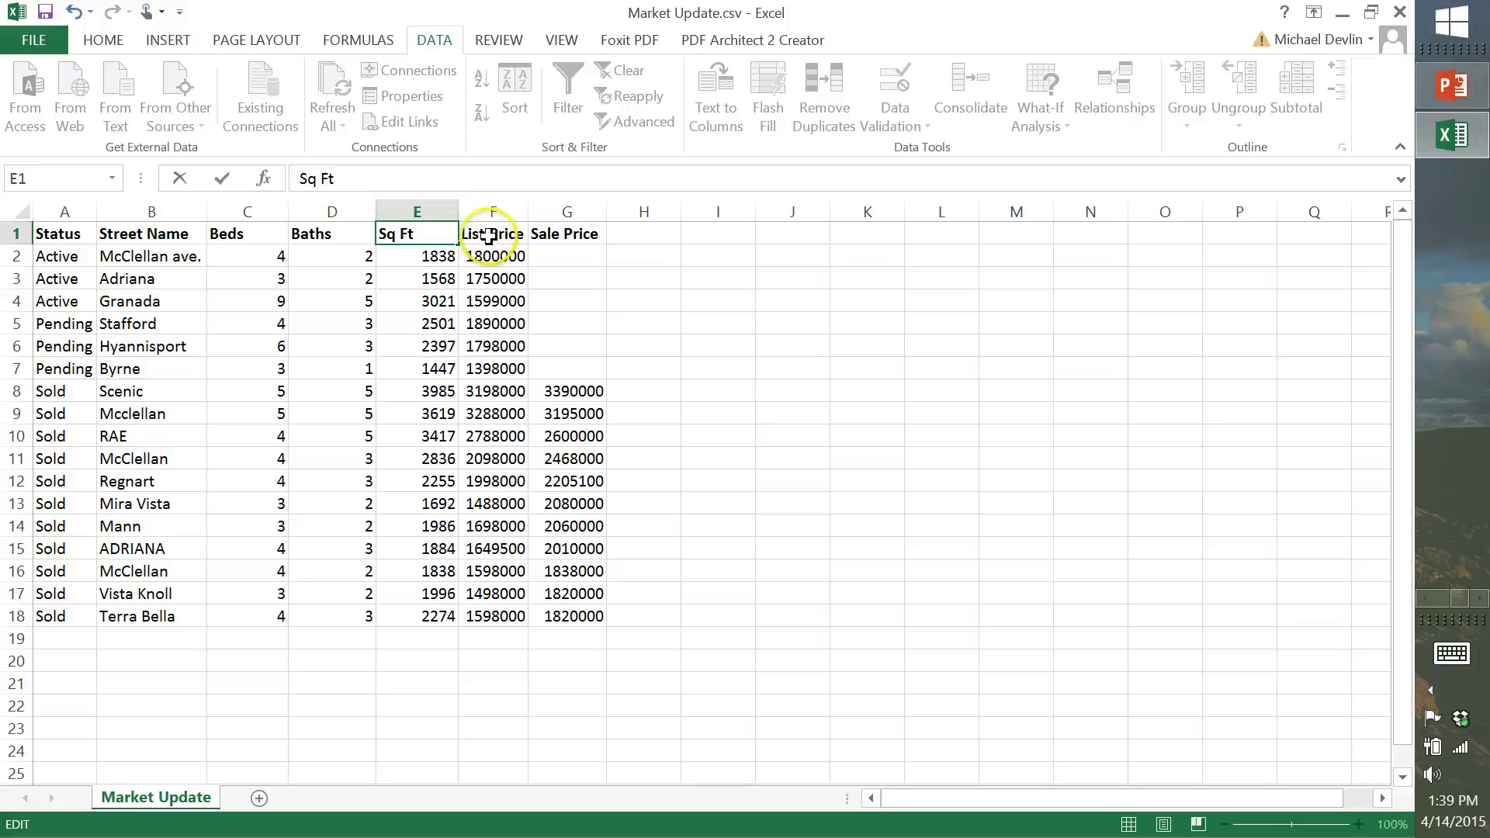
left_click(18, 210)
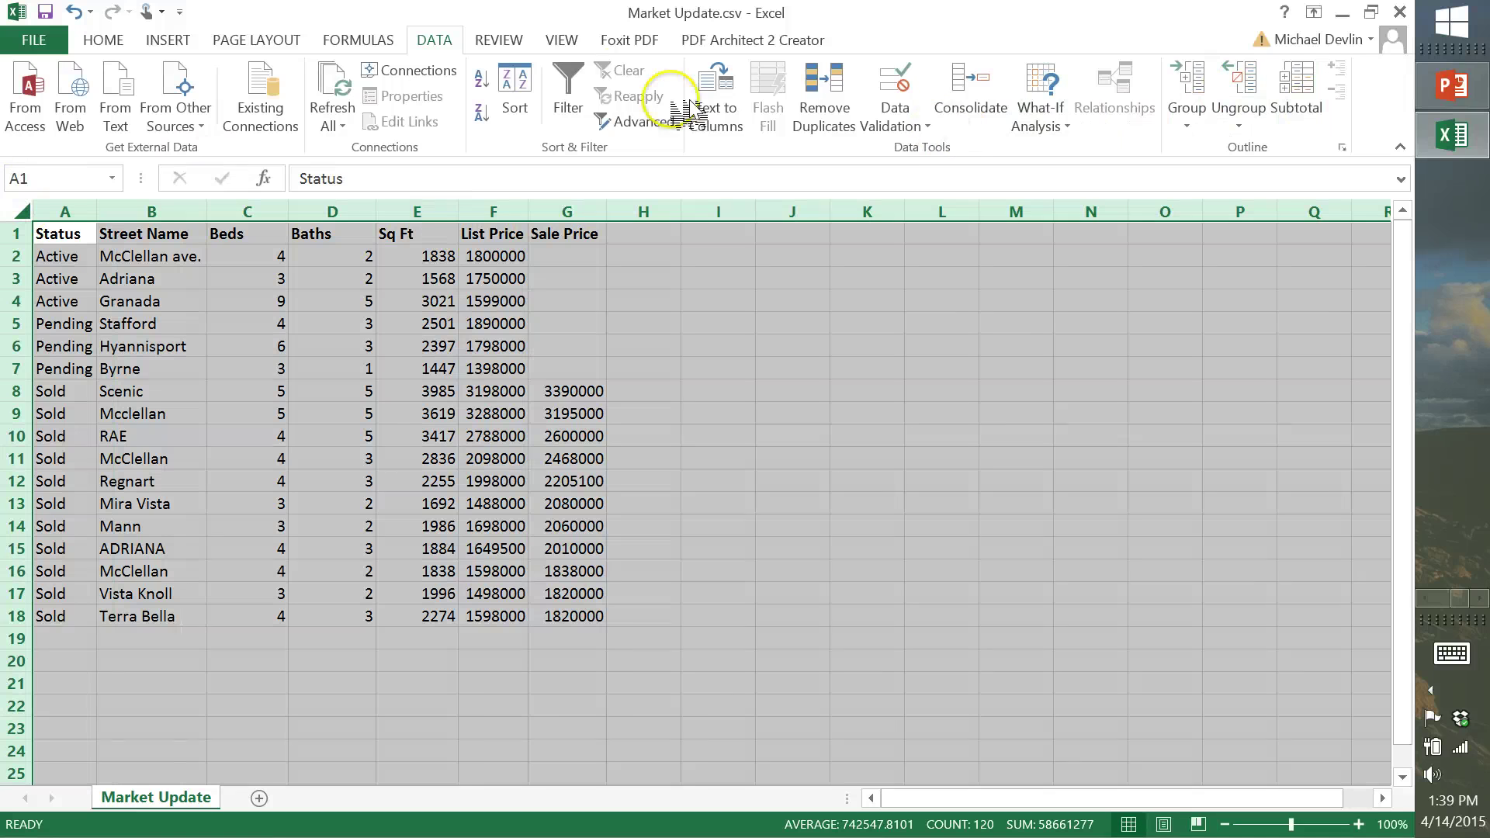
Refit all column widths to the shortened headers
left_click(103, 37)
left_click(1114, 97)
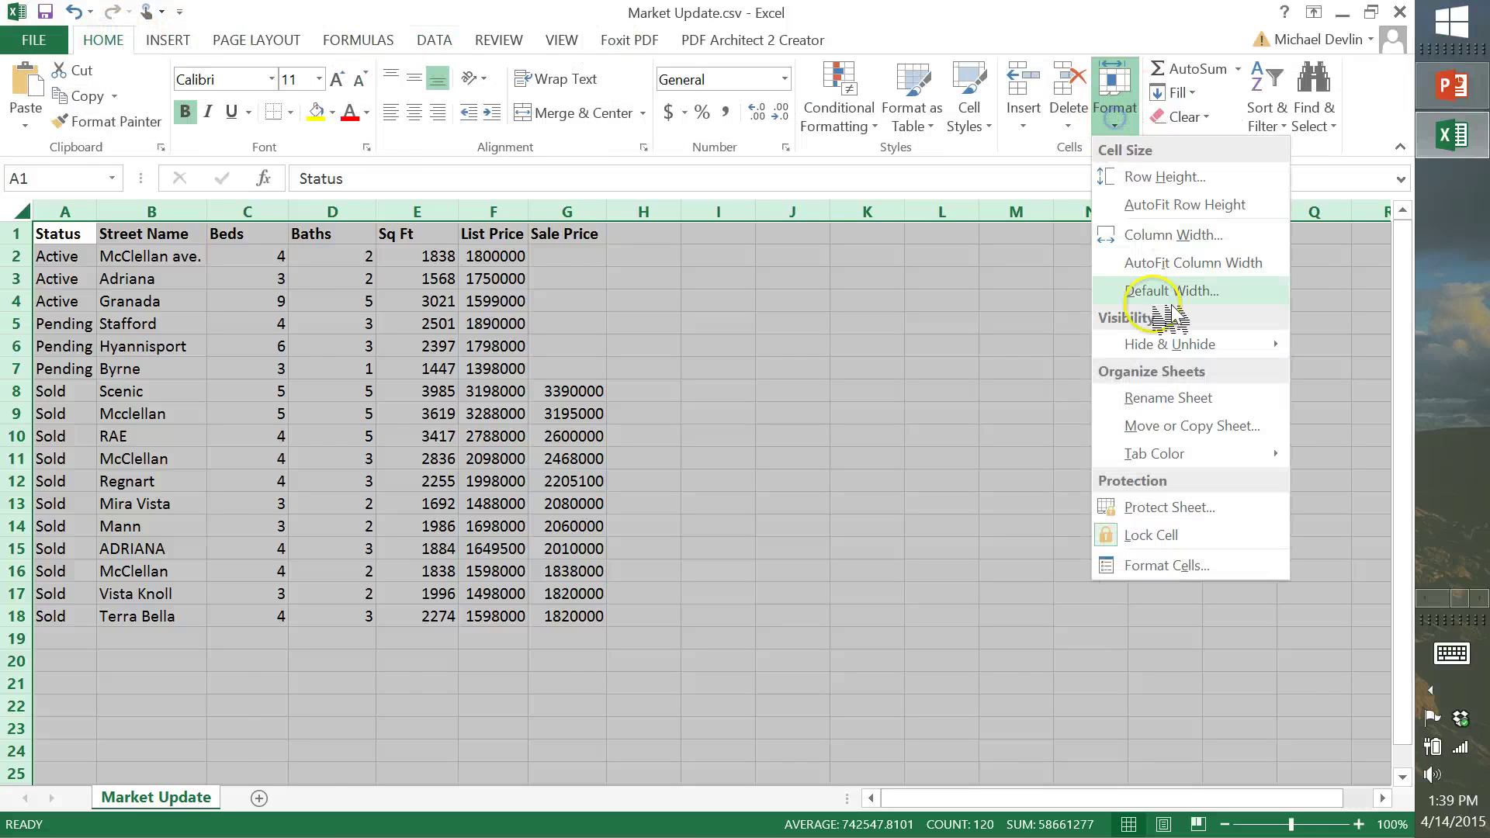
left_click(1152, 267)
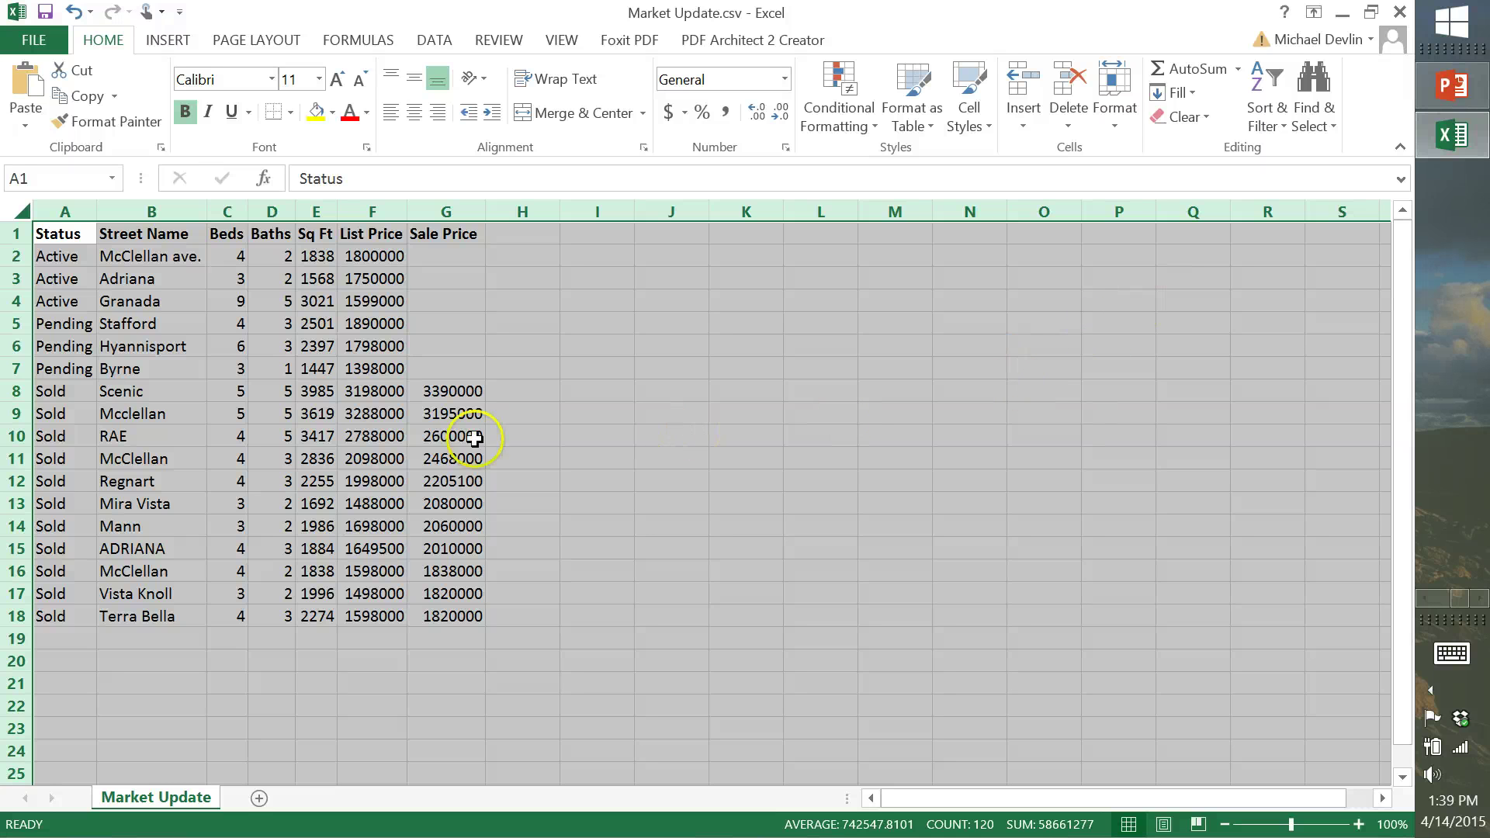
Add thousands separators to Sq Ft and show List and Sale Price as whole-dollar currency
left_click(322, 212)
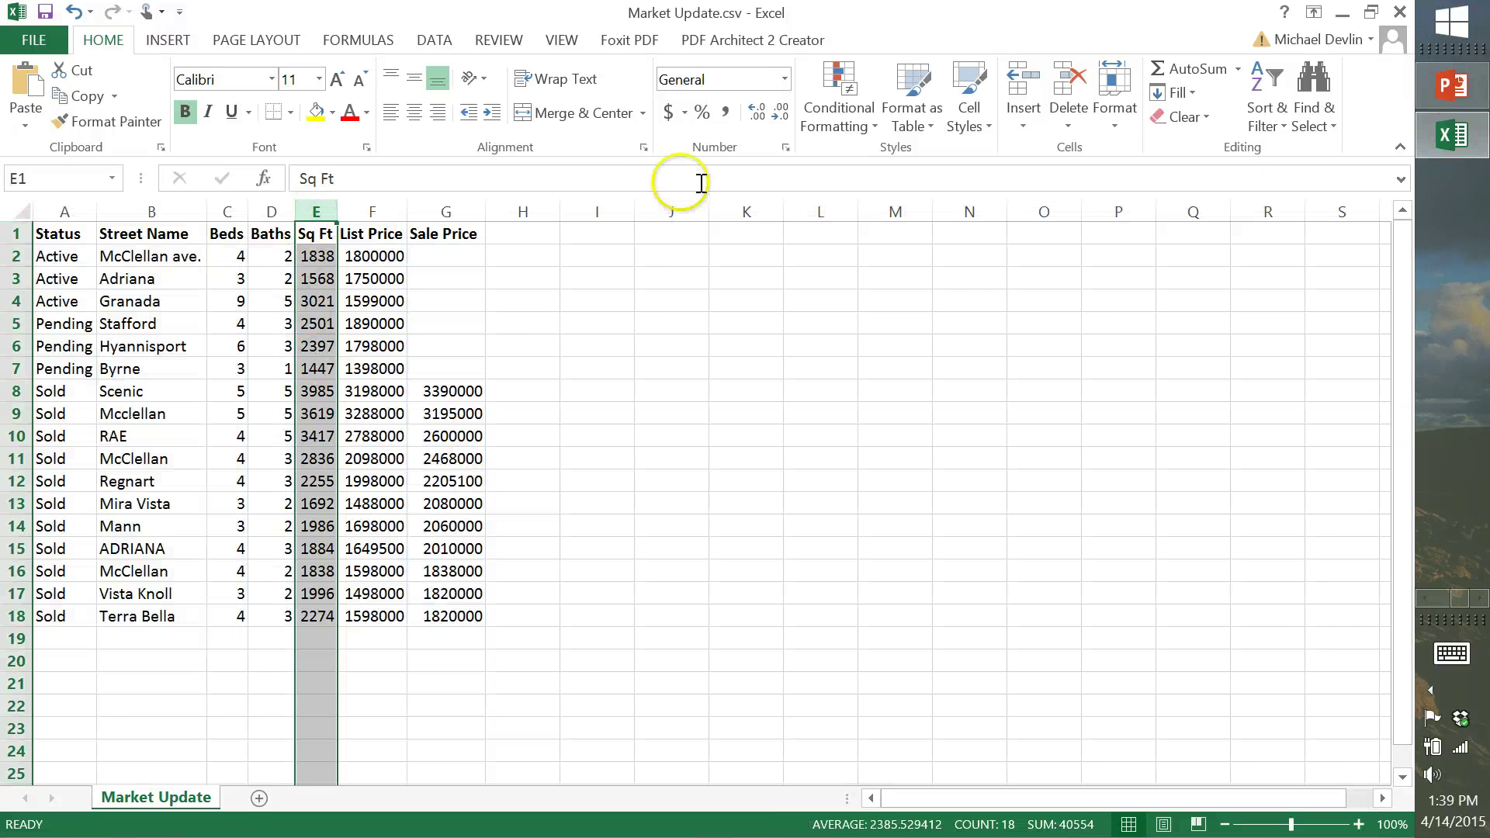
left_click(728, 113)
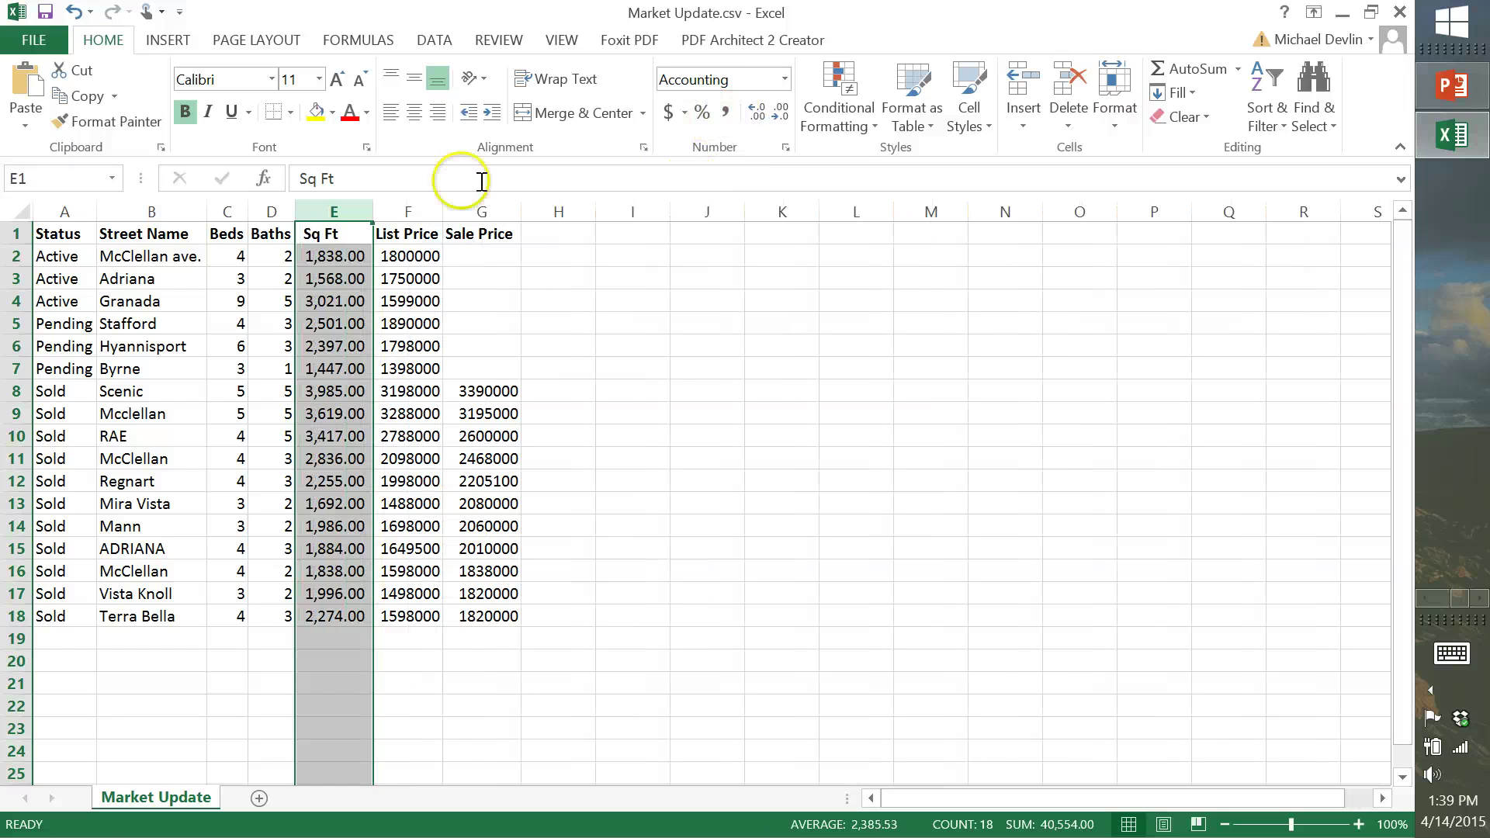
left_click_drag(423, 201, 485, 208)
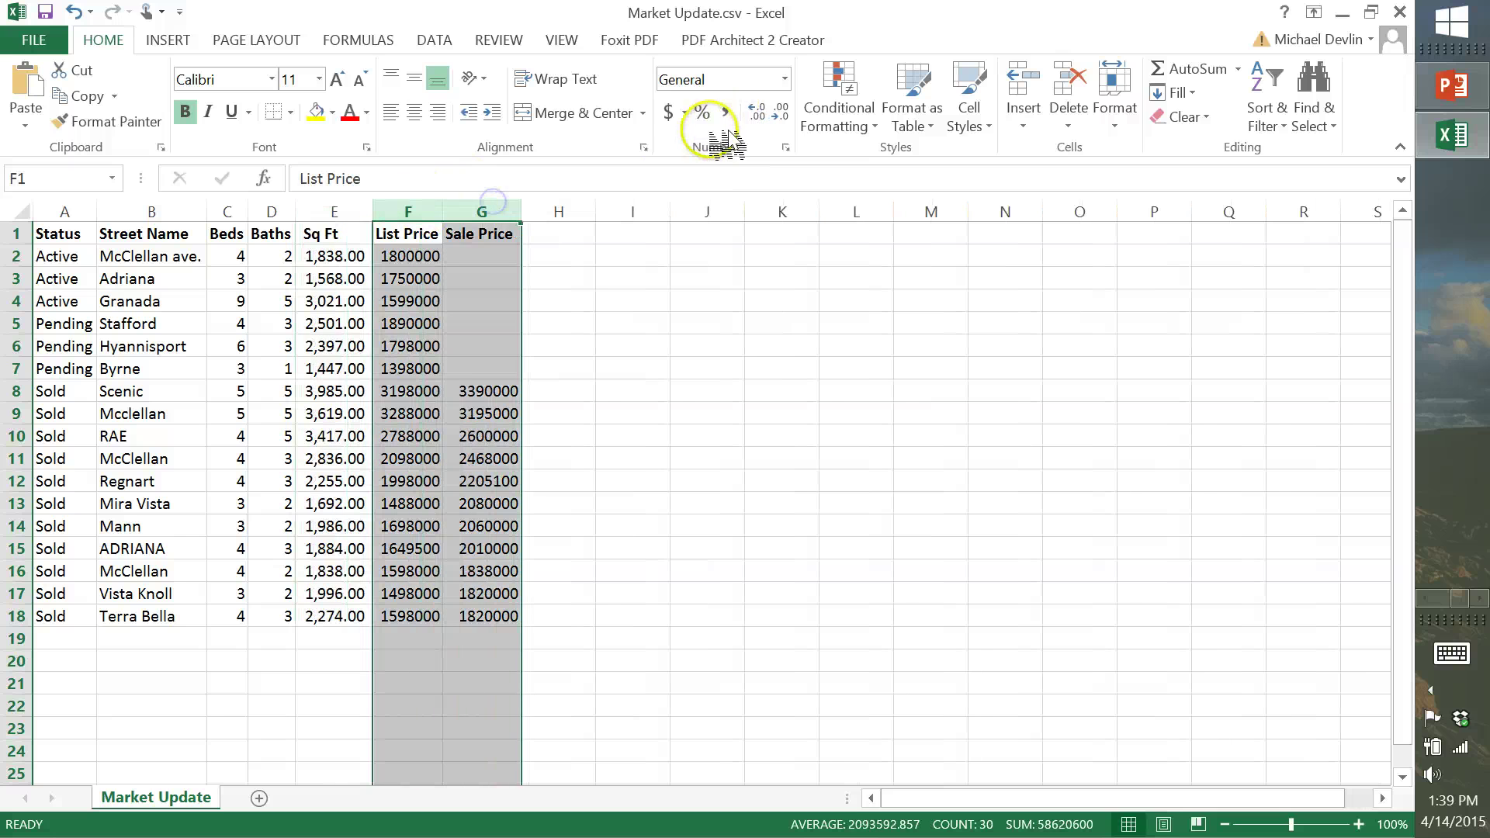
left_click(671, 114)
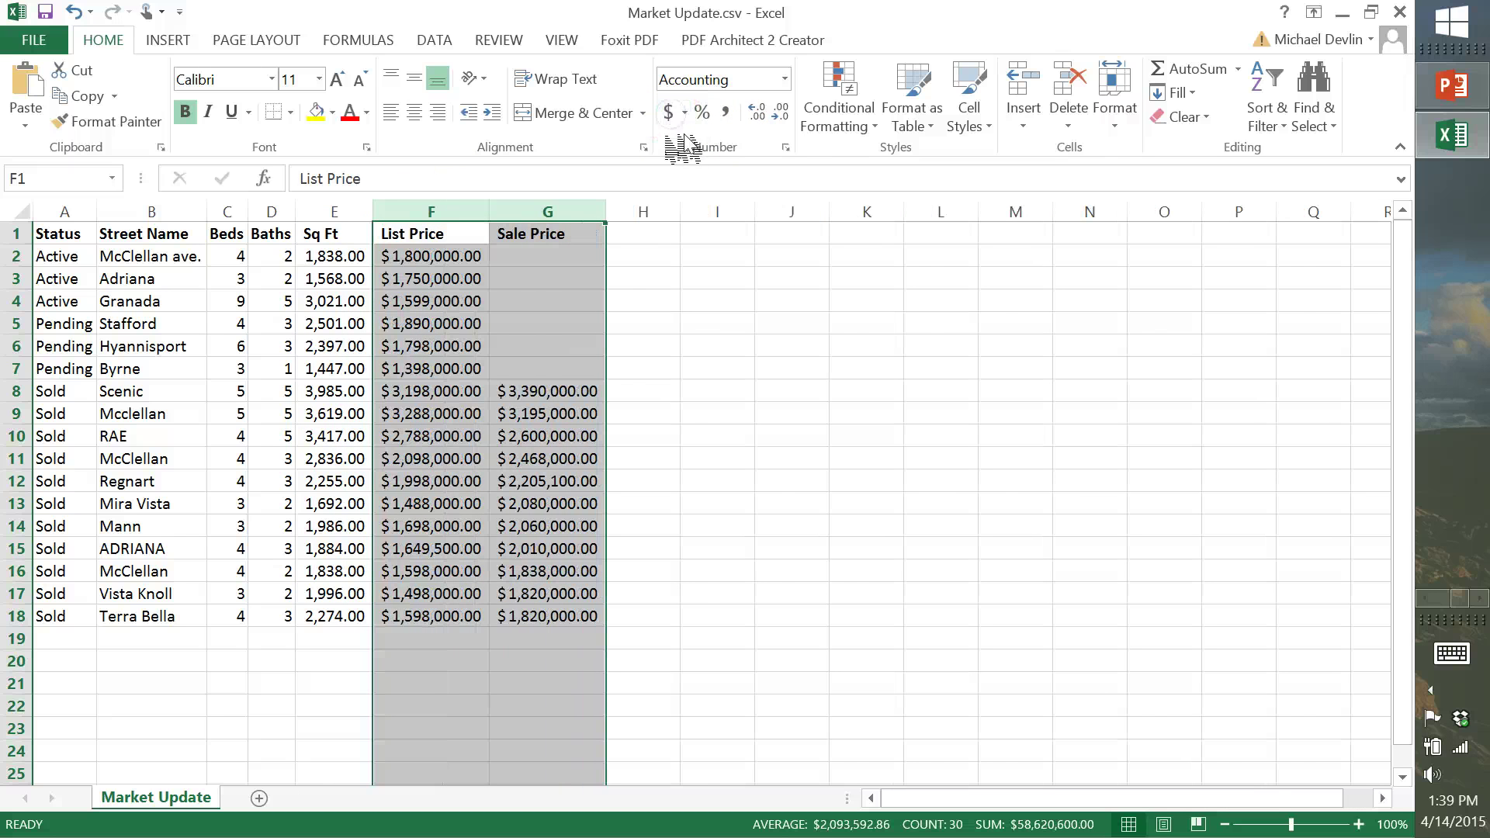
left_click(780, 112)
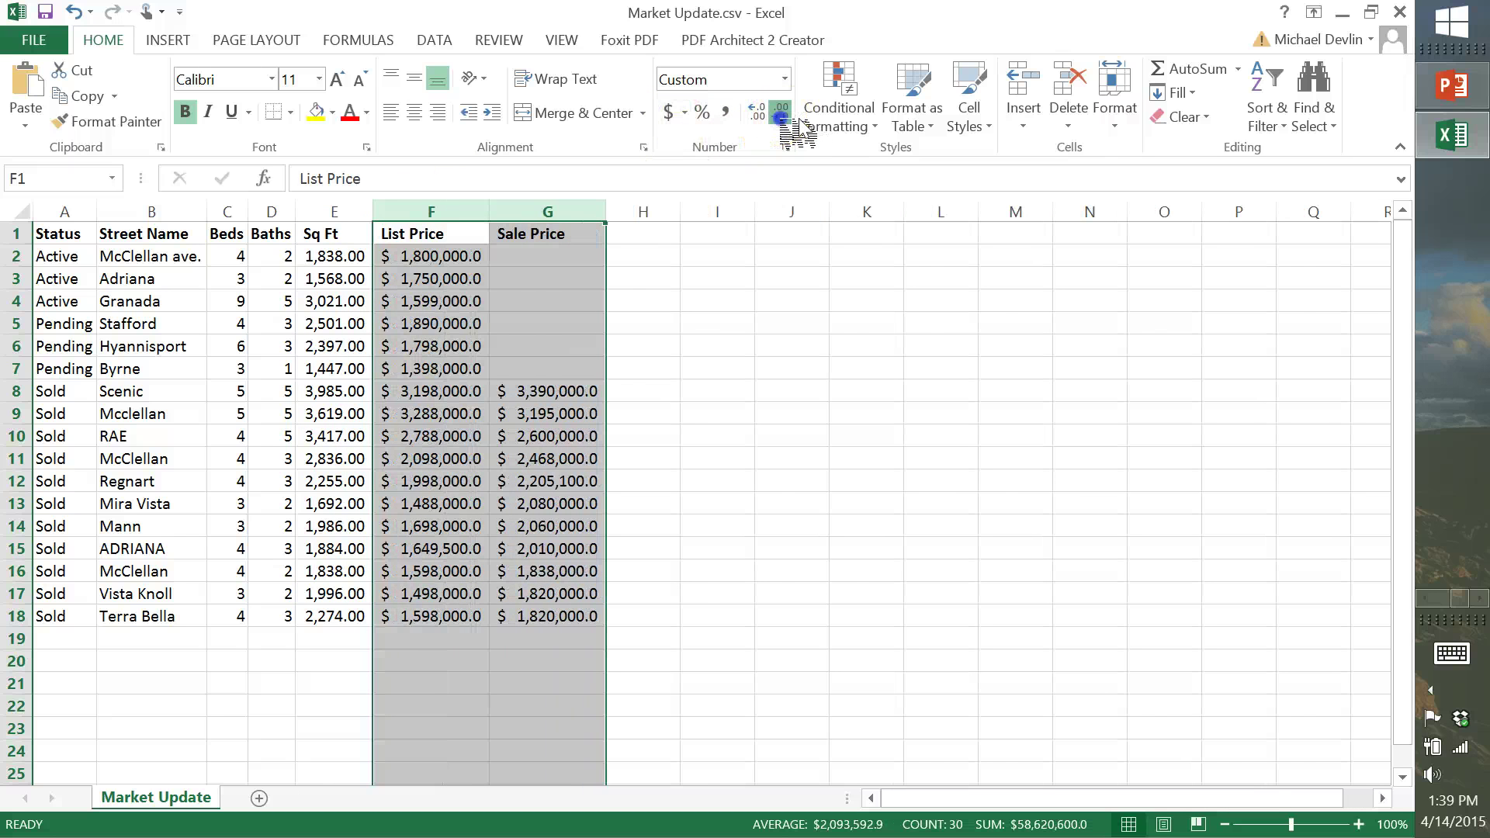
left_click(780, 115)
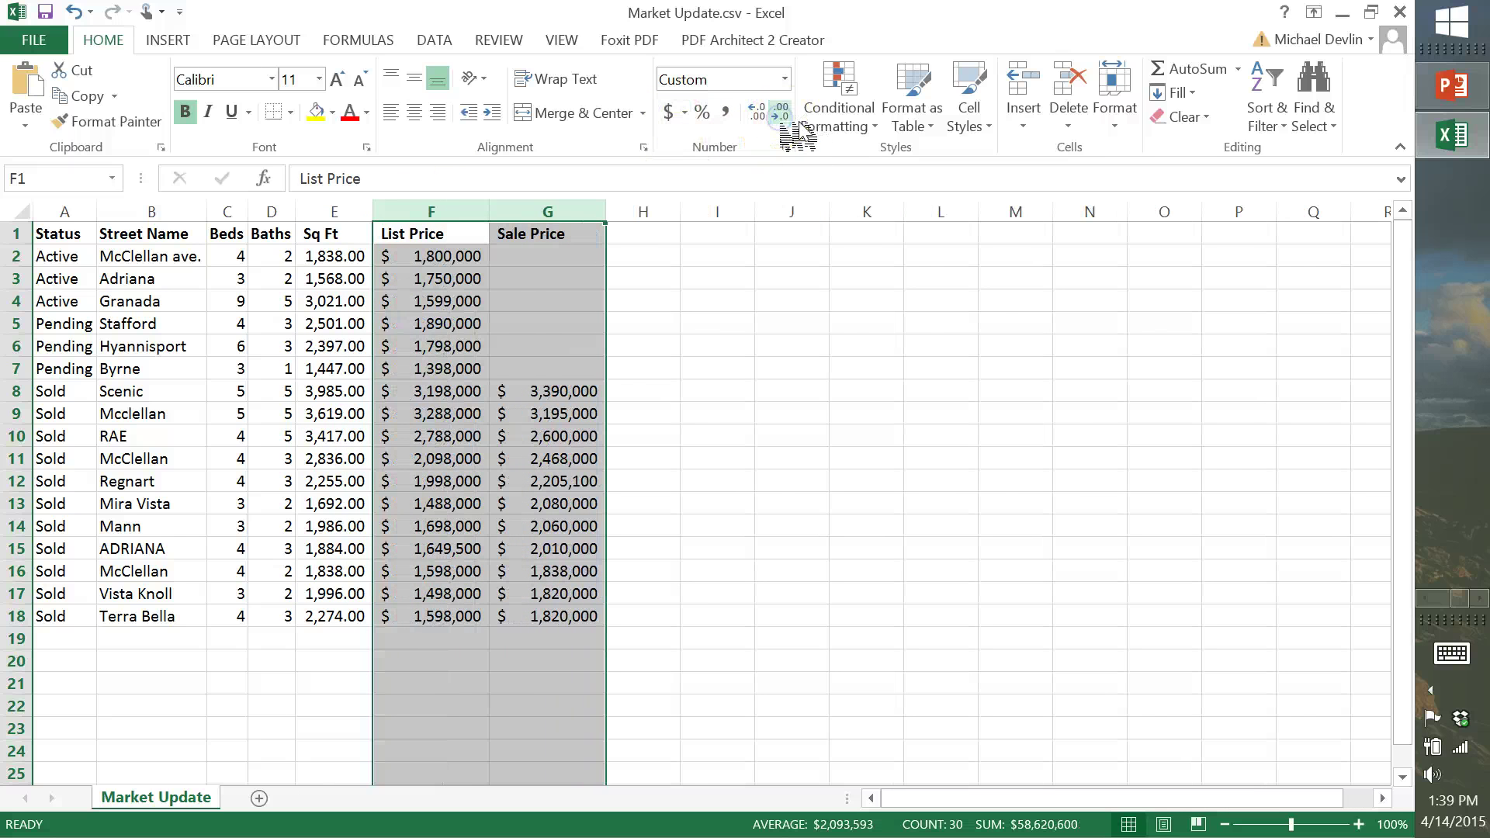
AutoFit all columns again and select the listings table A1:G18
left_click(10, 211)
left_click(1122, 123)
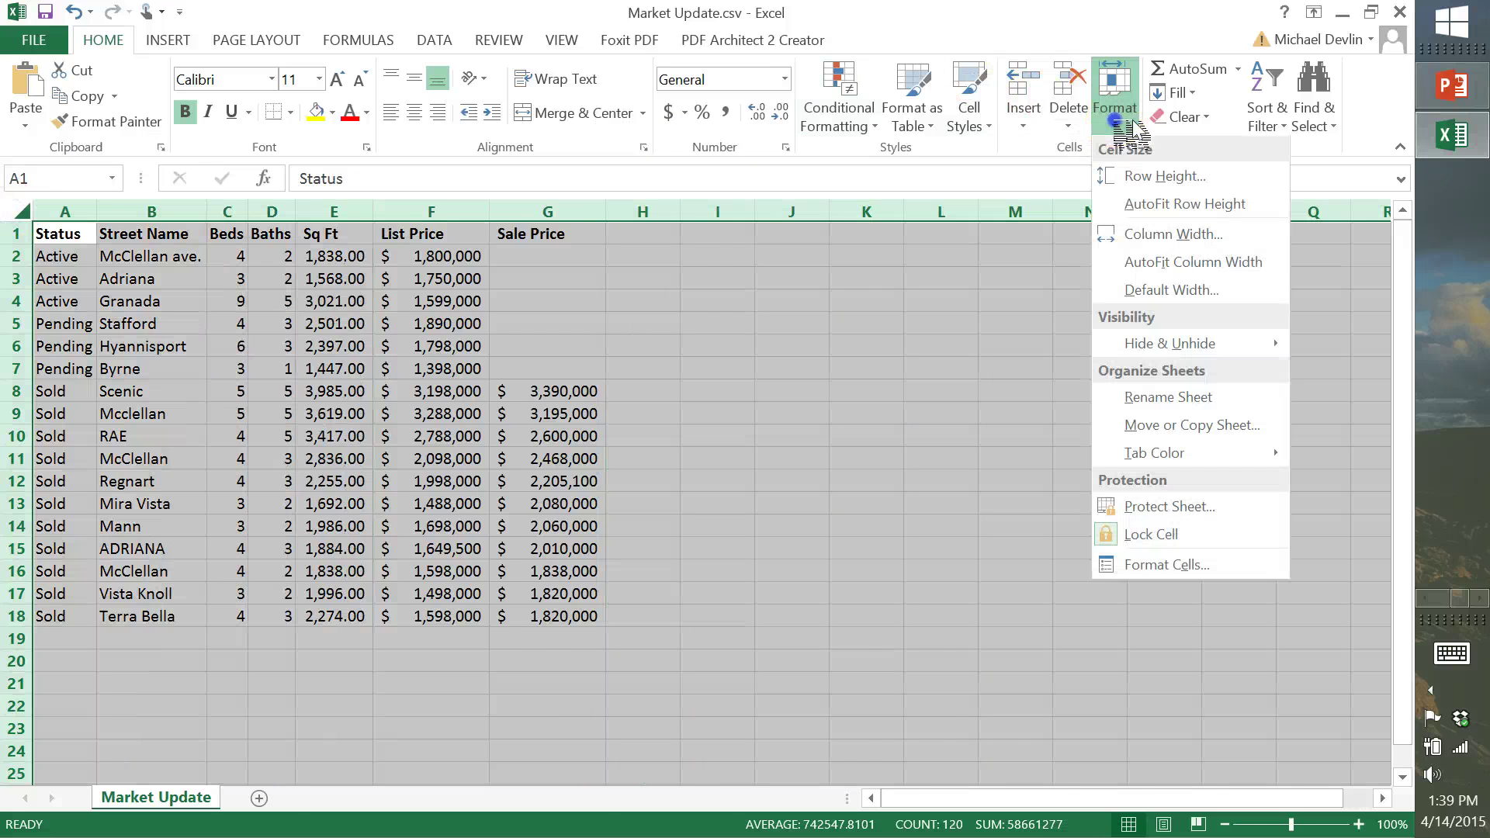
left_click(1137, 262)
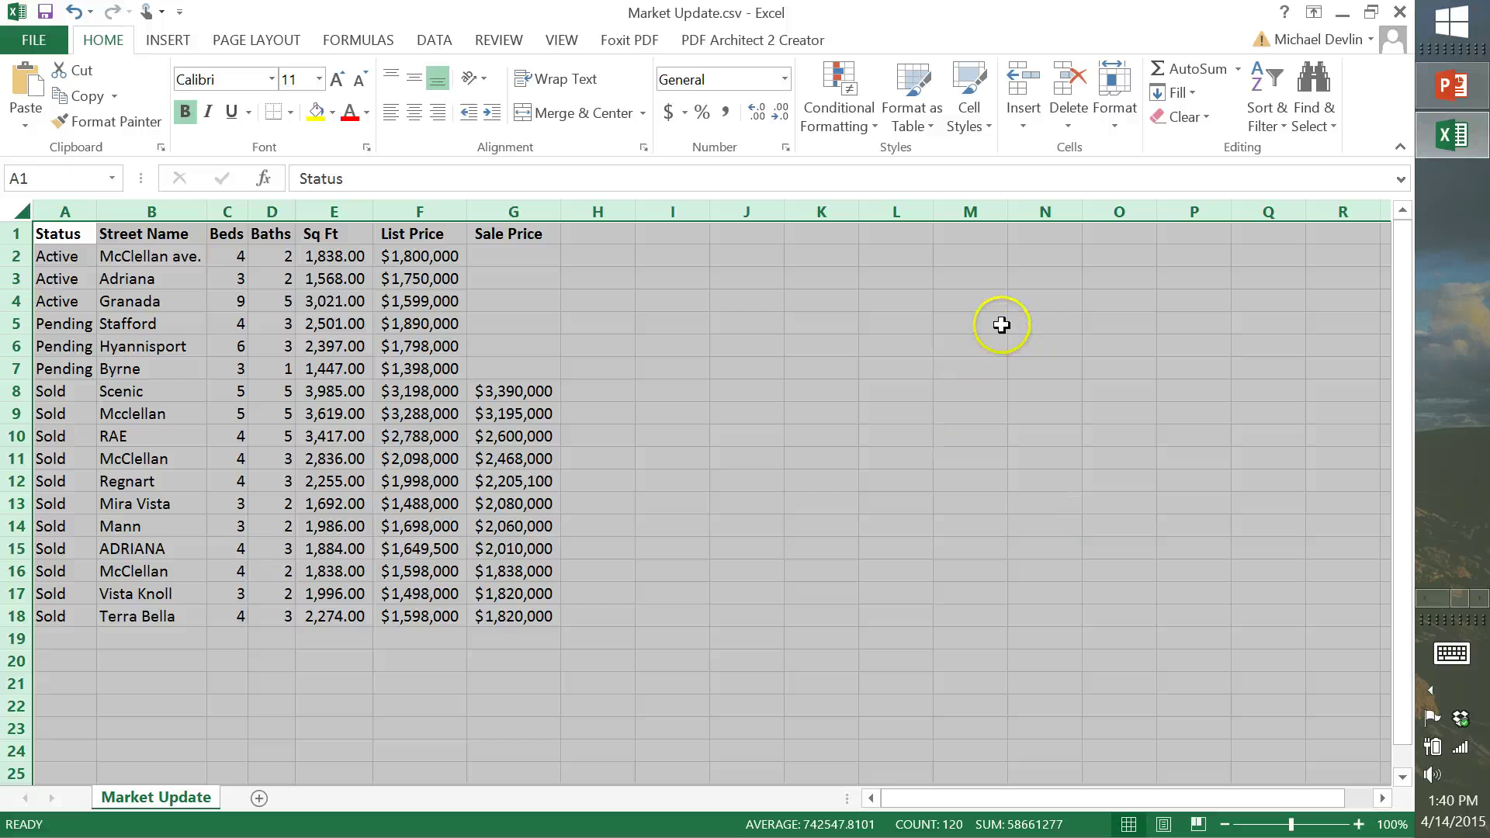
left_click_drag(75, 237, 528, 617)
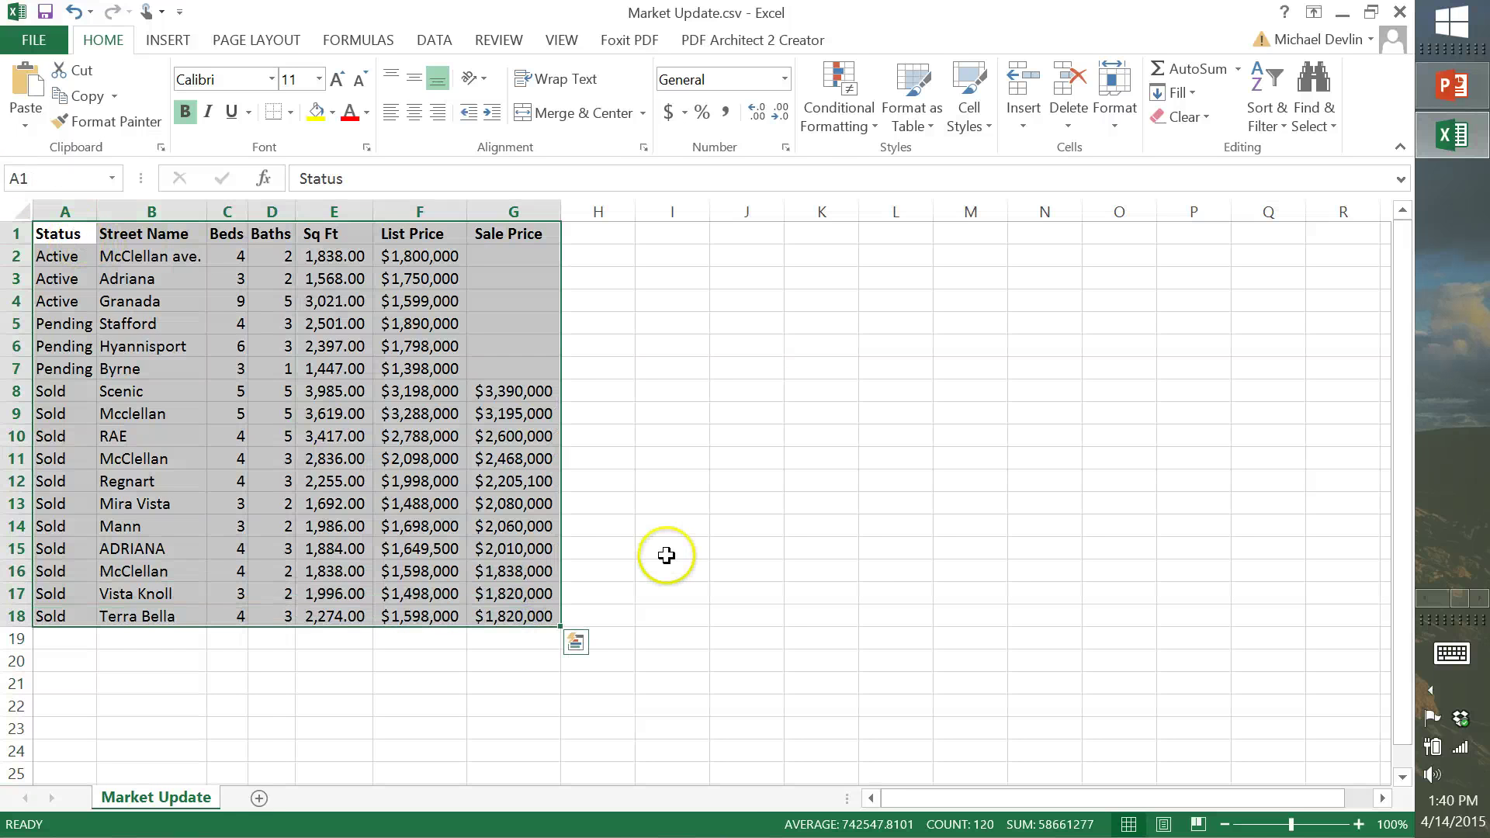
key("ctrl+q")
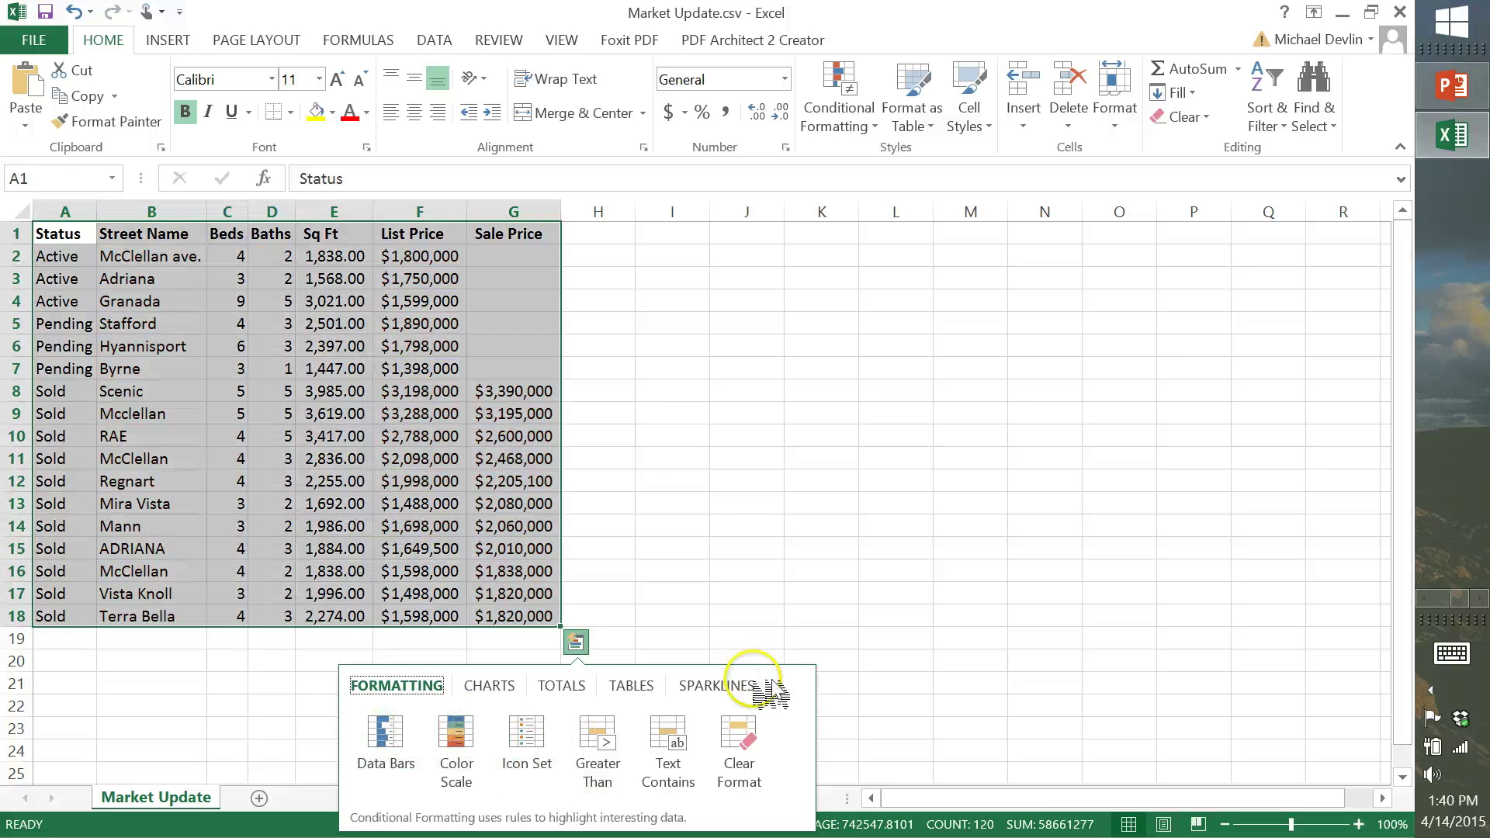
left_click(662, 443)
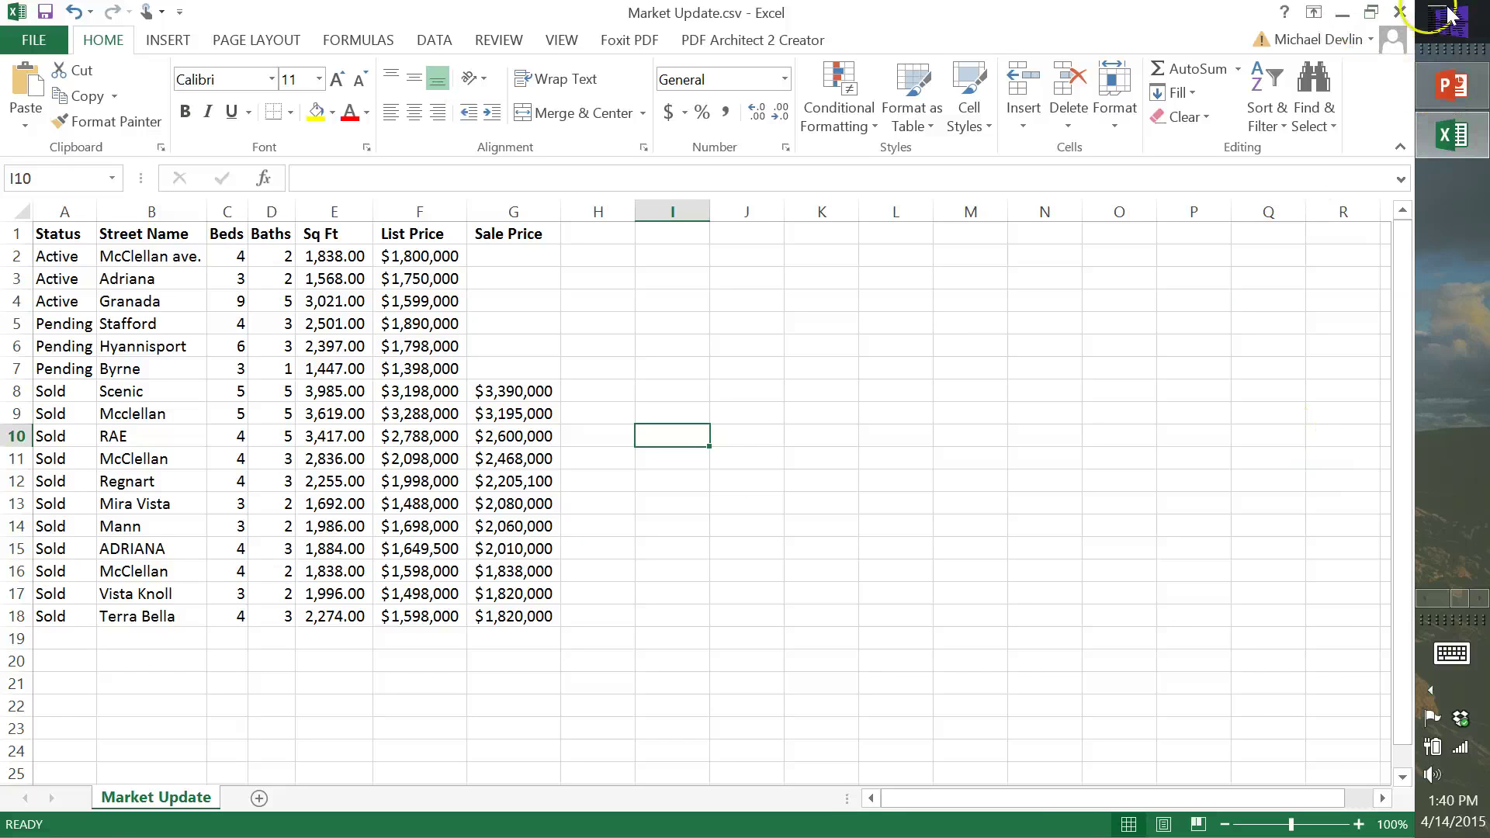
Launch Word 2013 from a Start screen search and dismiss the mail notification
left_click(1457, 29)
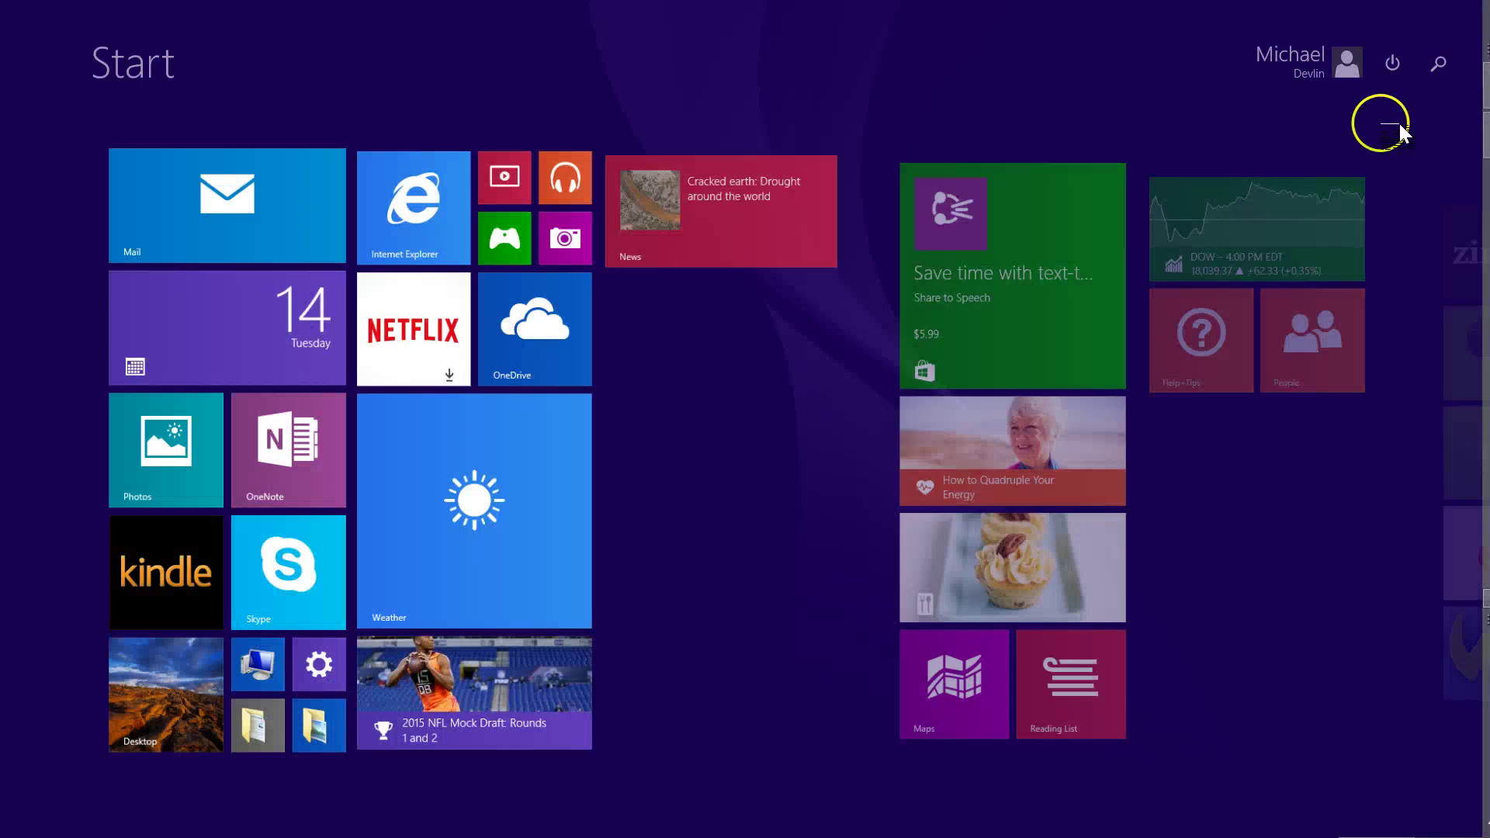
left_click(1440, 64)
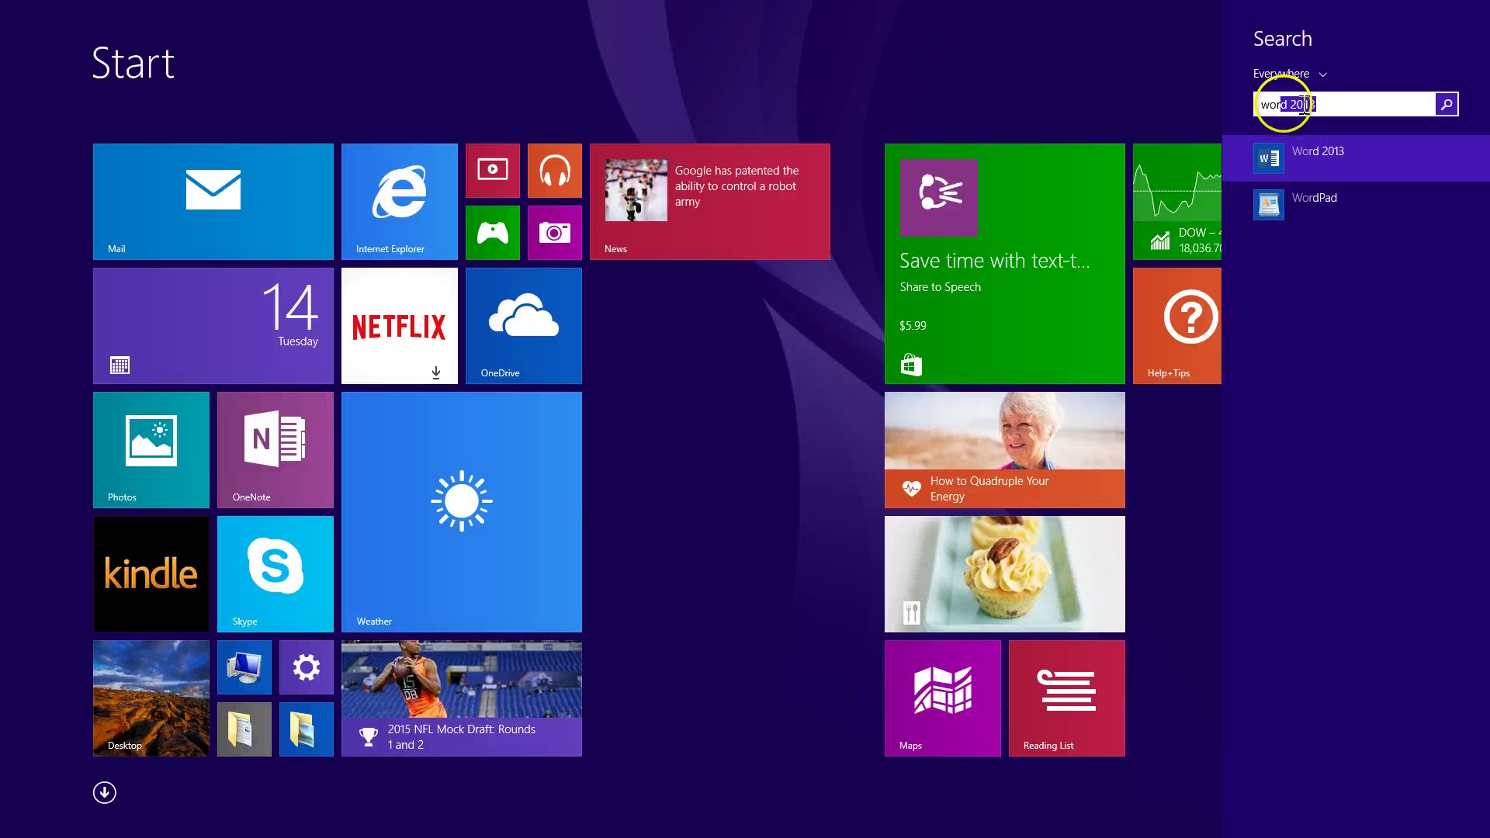
left_click(1323, 155)
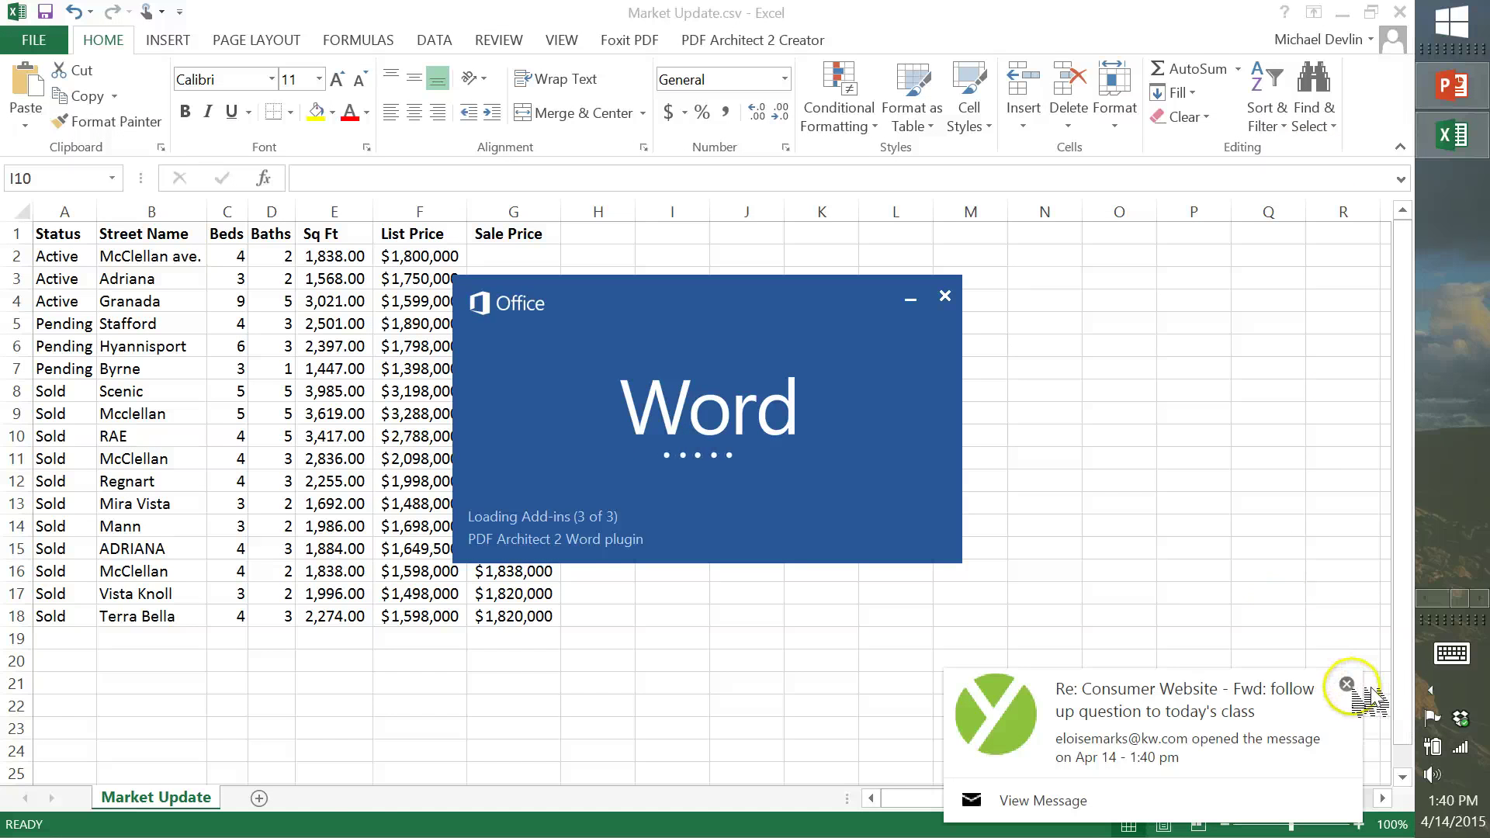
left_click(1347, 685)
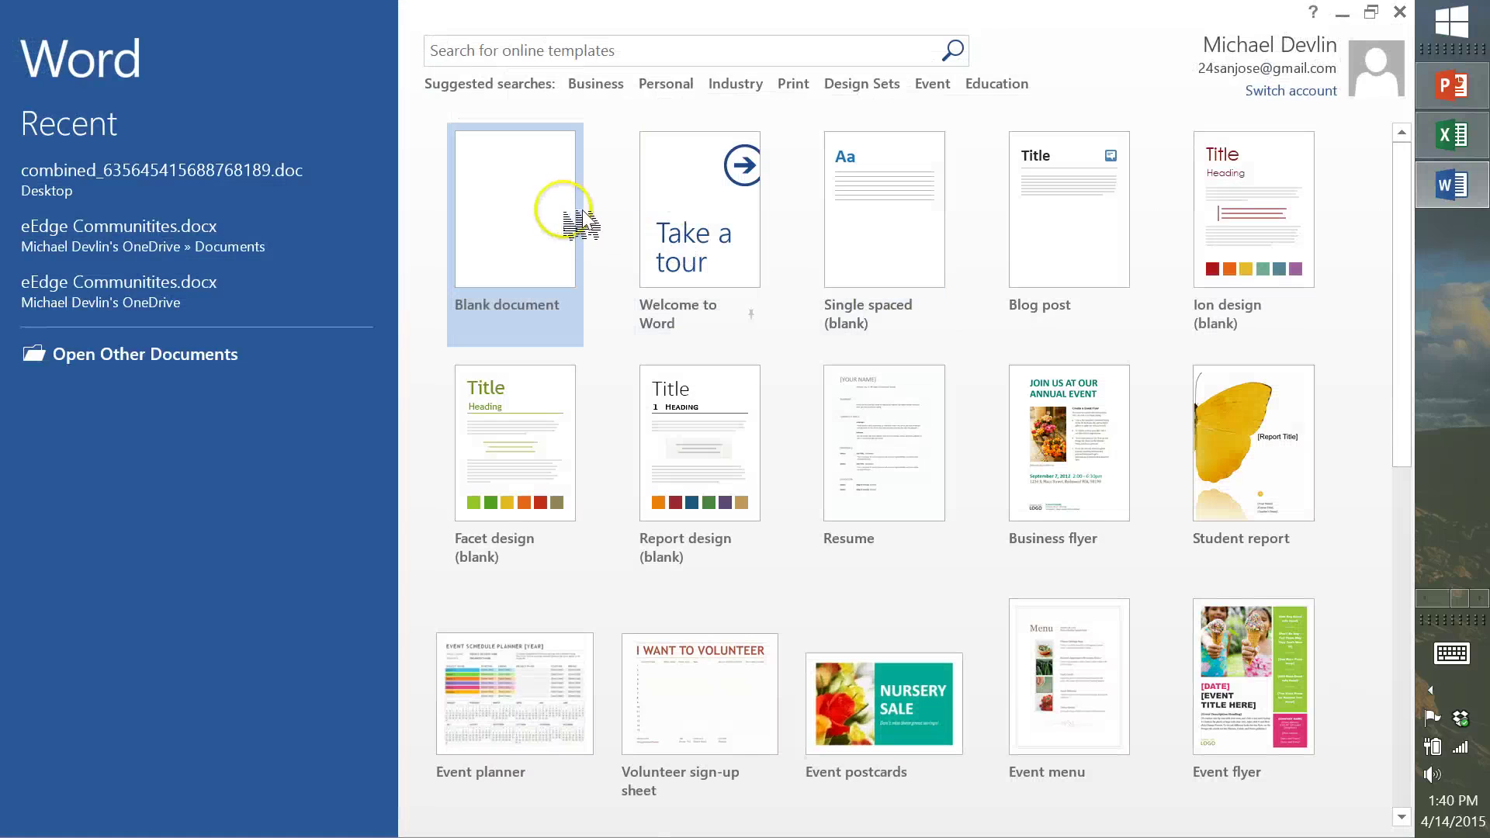
Create a blank Word document, erase the stray typed e-mail address, and return to Excel
left_click(564, 211)
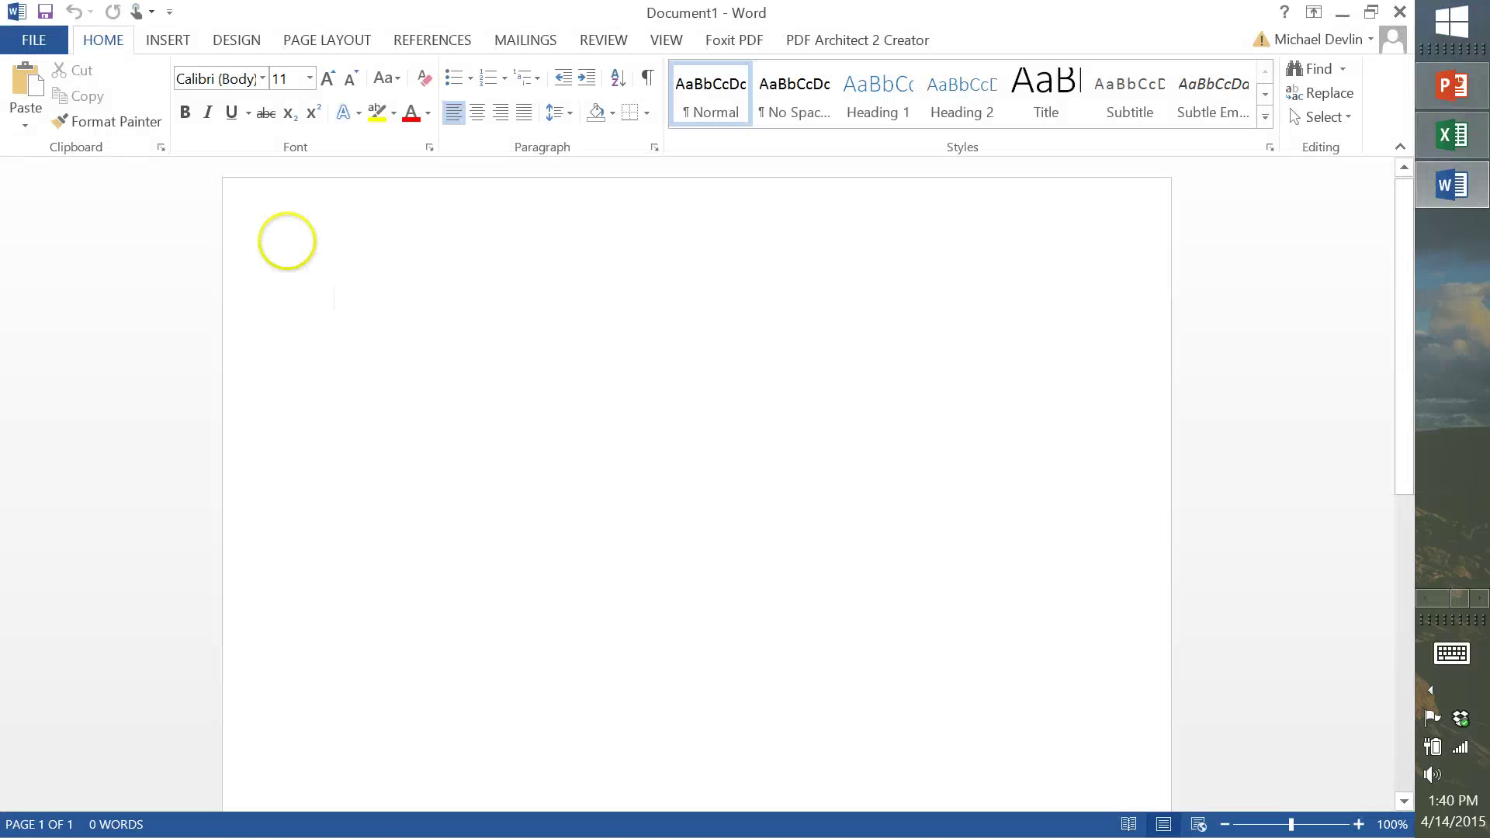
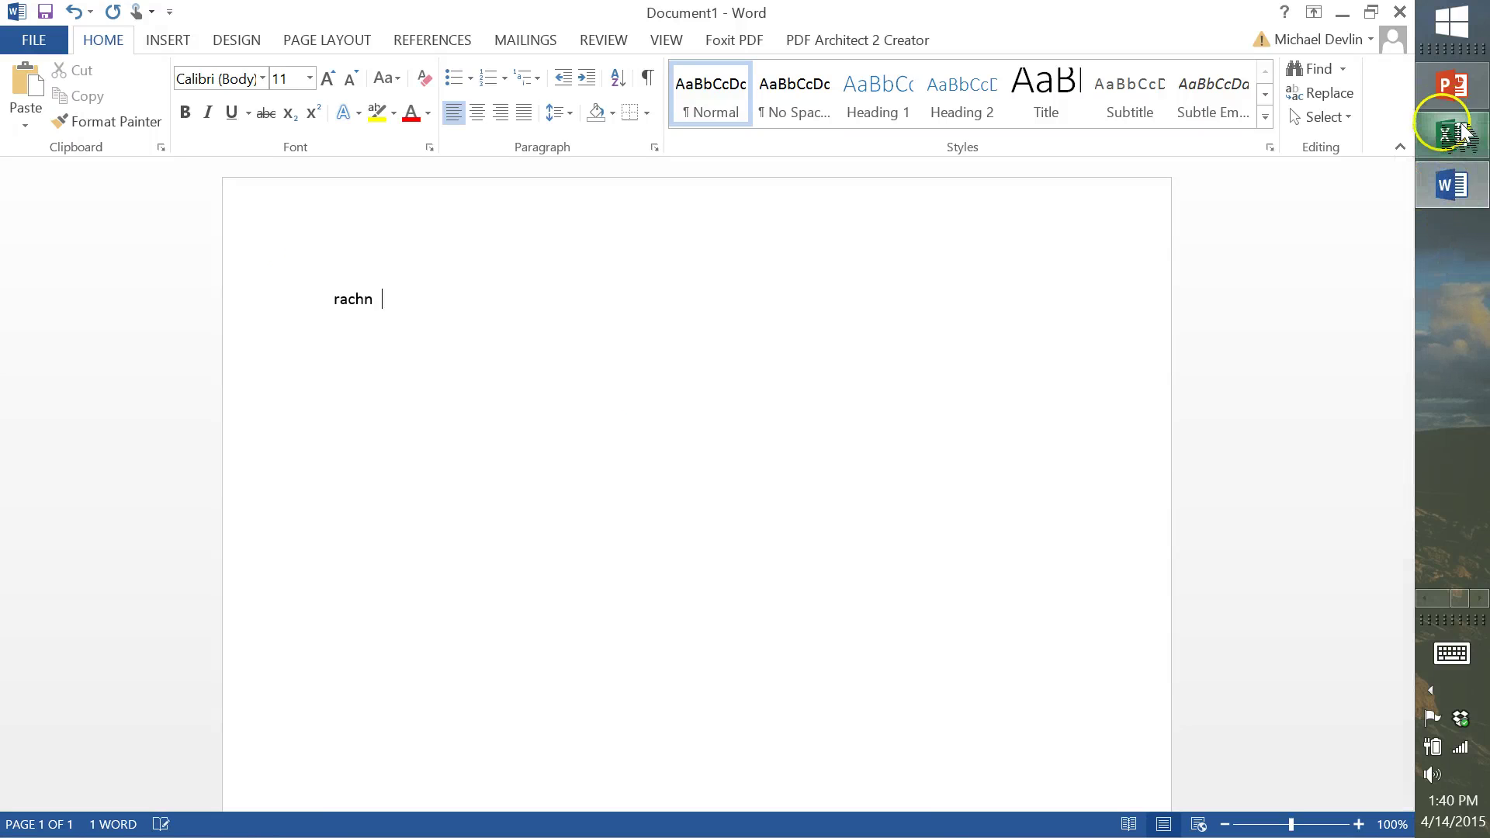
left_click(1459, 133)
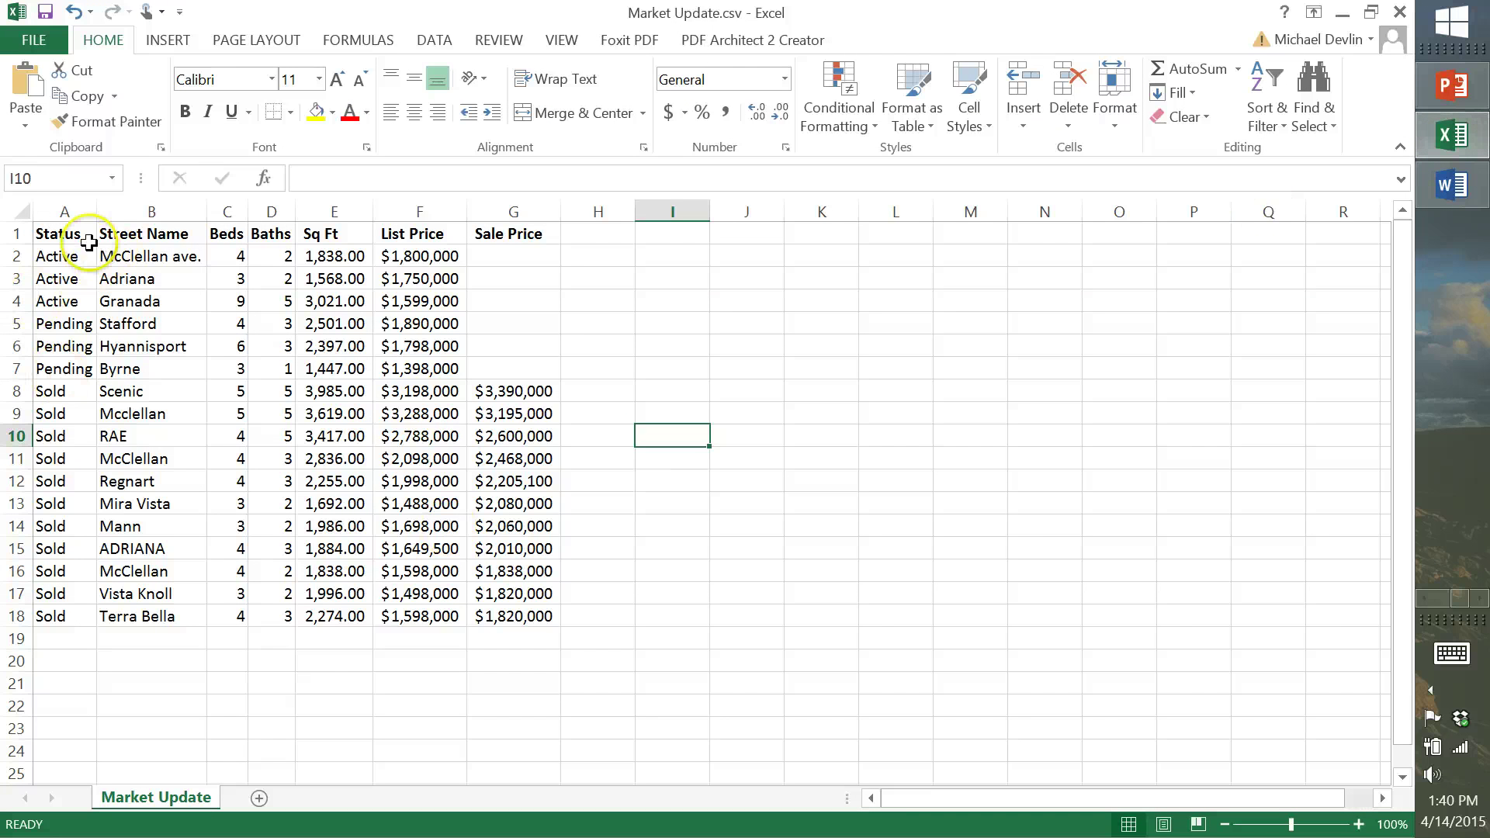
Copy A1:G17, cancel it, then reselect the full Market Update table A1:G18
left_click_drag(88, 243, 526, 604)
key("ctrl+c")
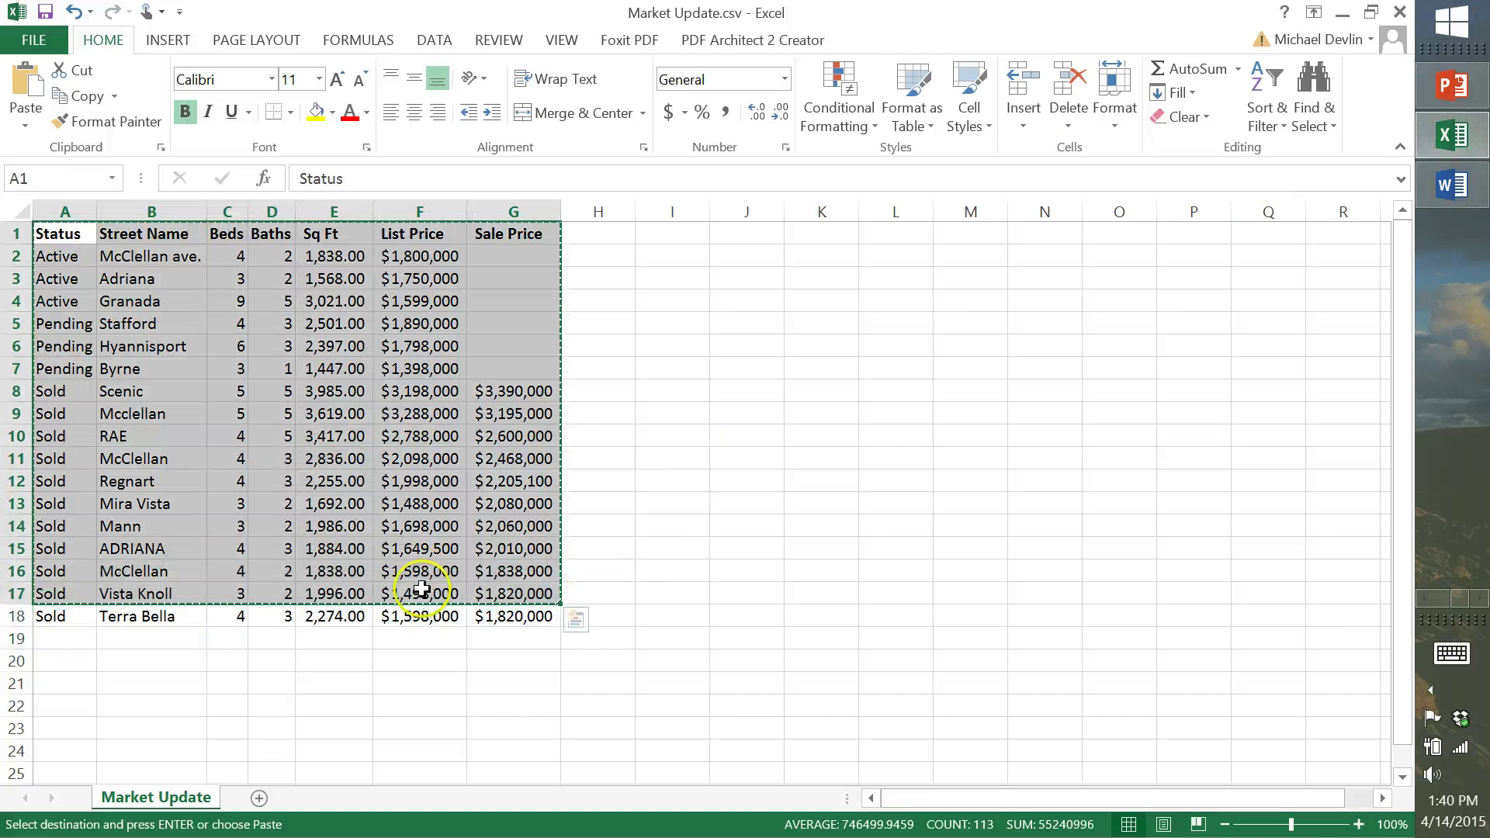
left_click(66, 232)
key("Escape")
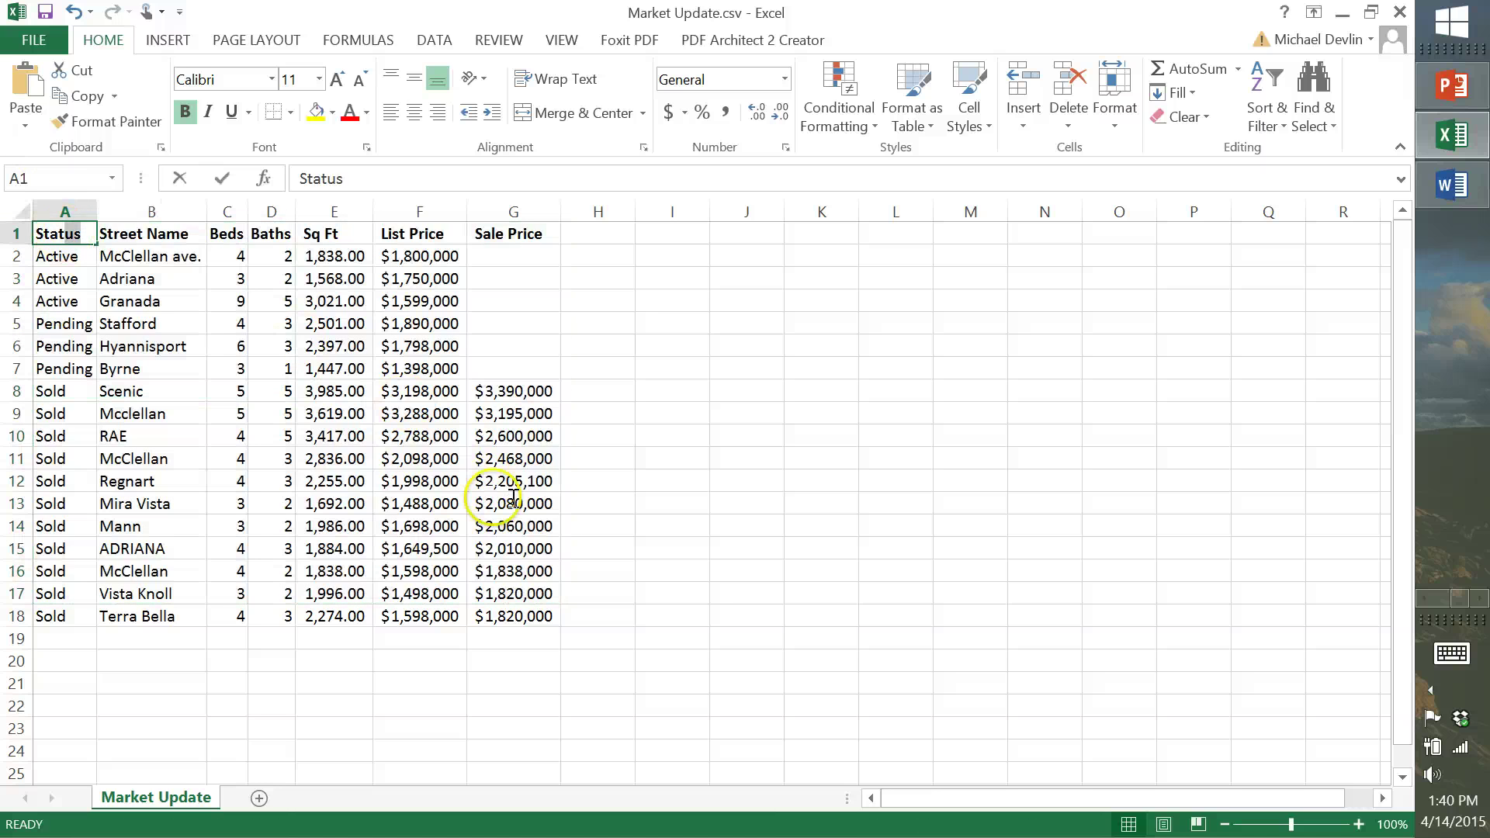
key("F2")
left_click_drag(514, 621, 46, 238)
Paste the A1:G18 listings into Document1 with Use Destination Styles and autofit its columns
key("ctrl+c")
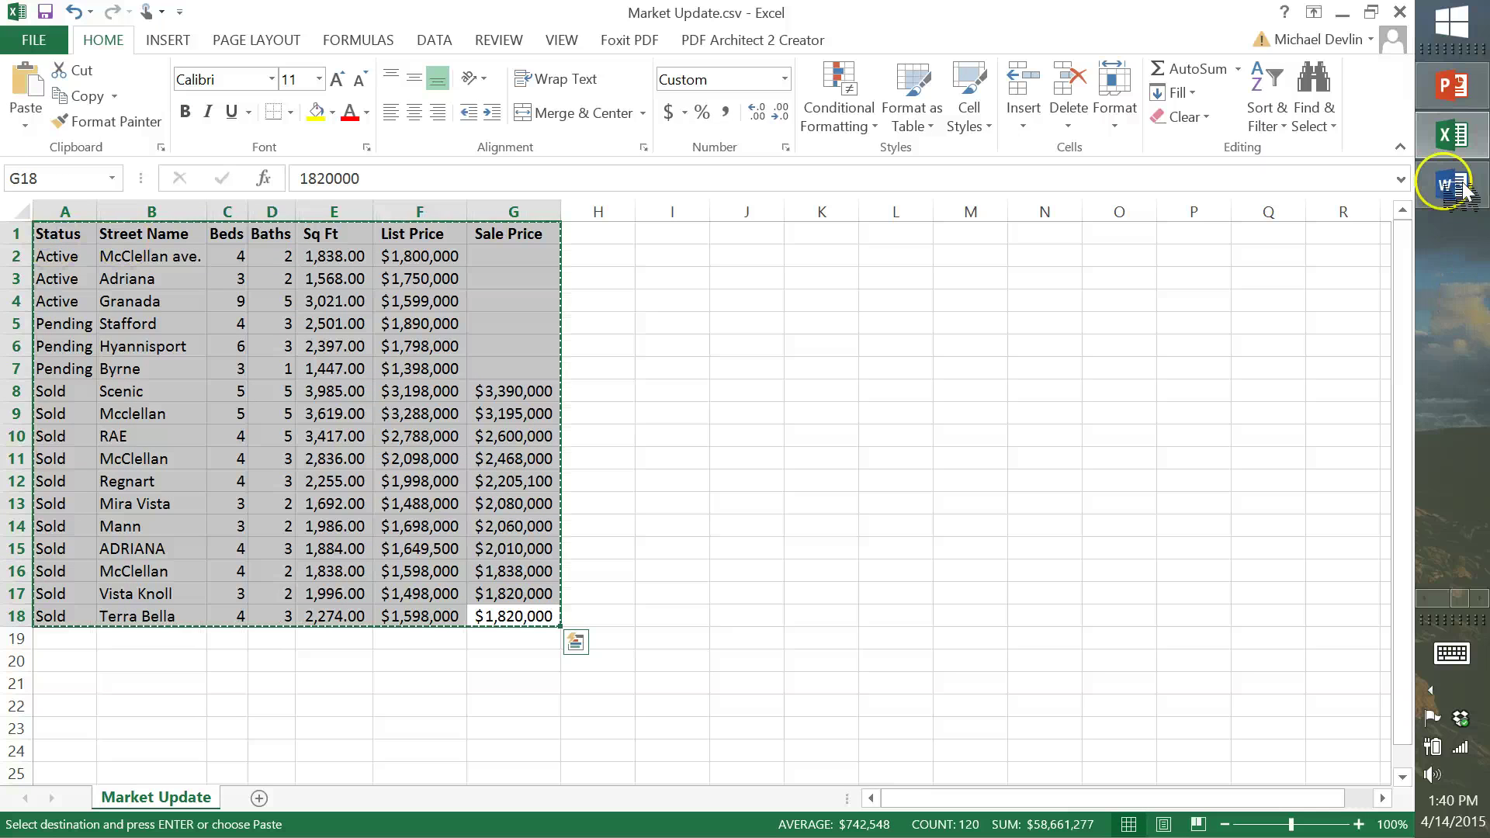
left_click(1452, 184)
key("ctrl+v")
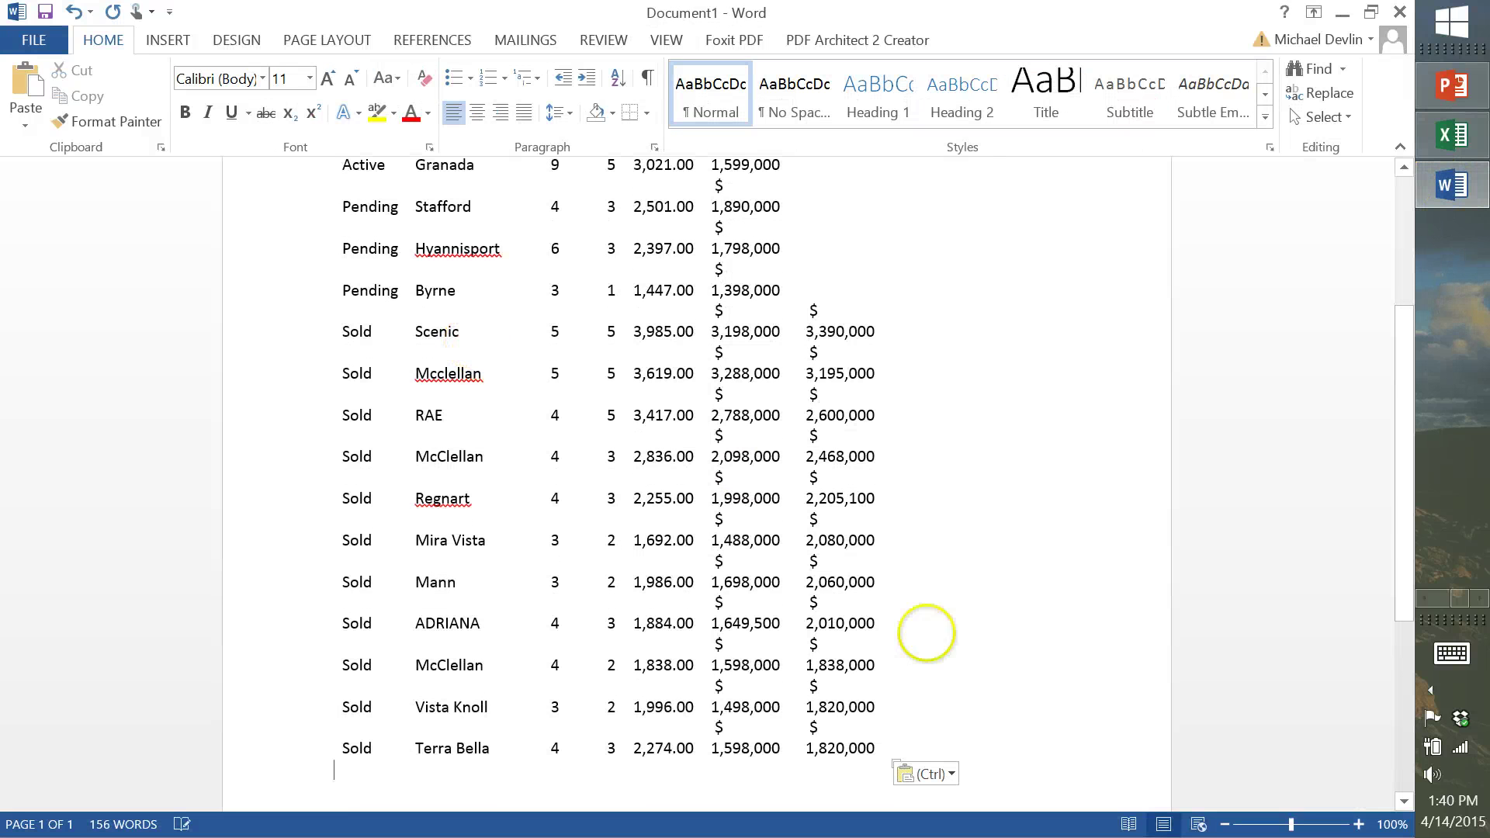
left_click(944, 774)
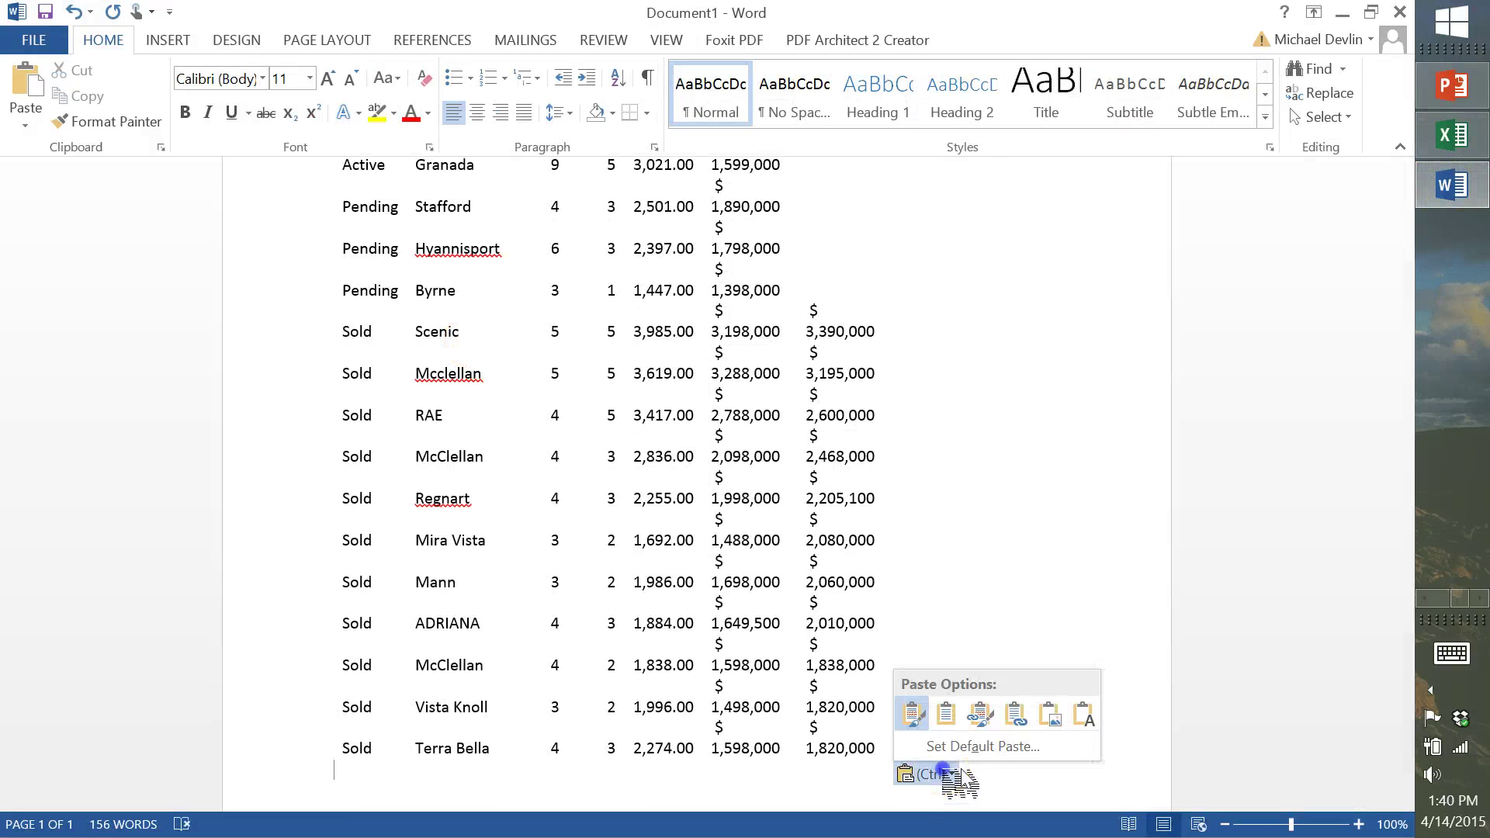
left_click(946, 713)
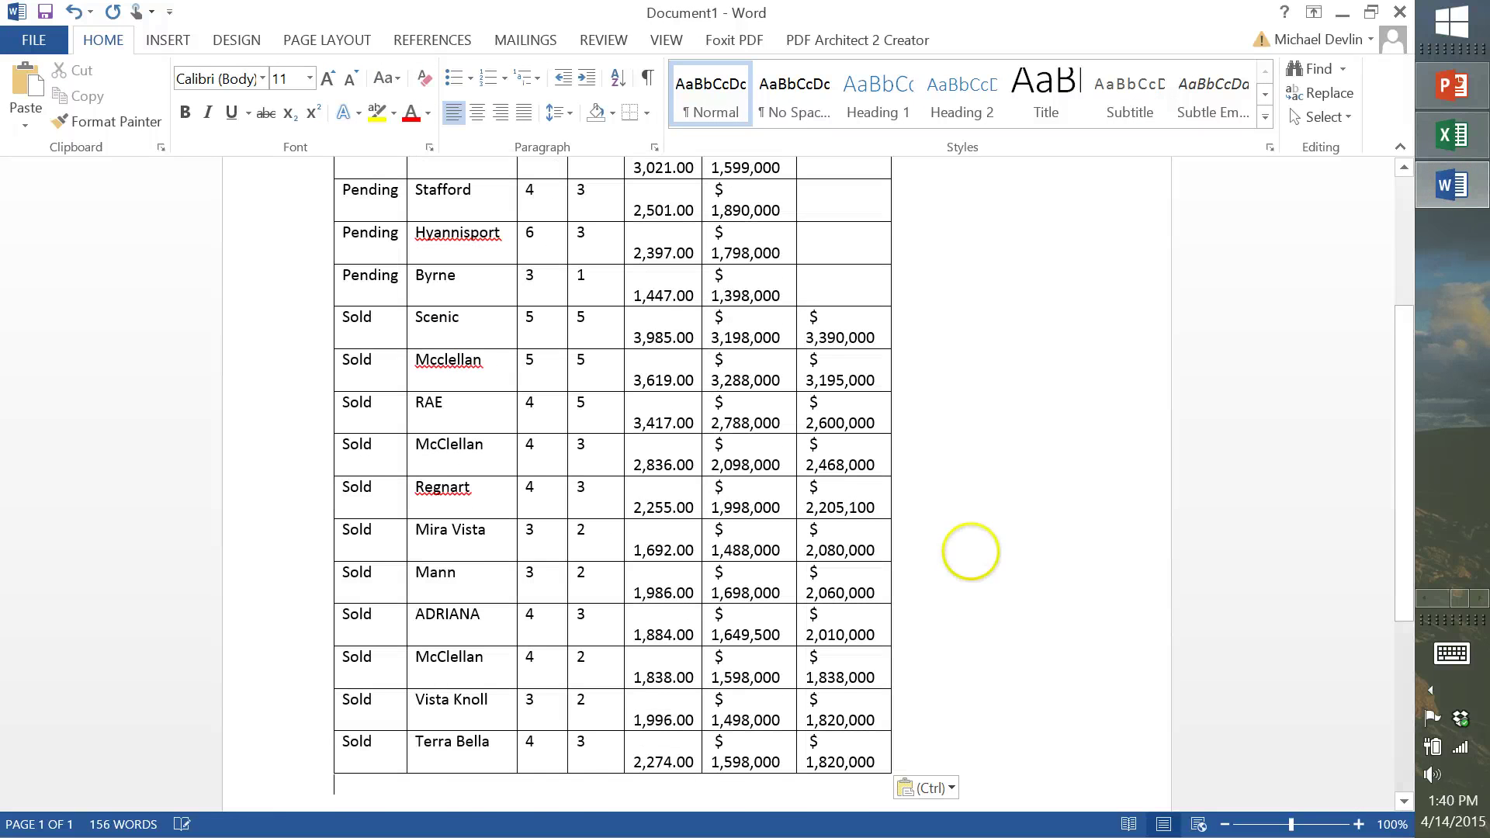
scroll(970, 552, "up", 3)
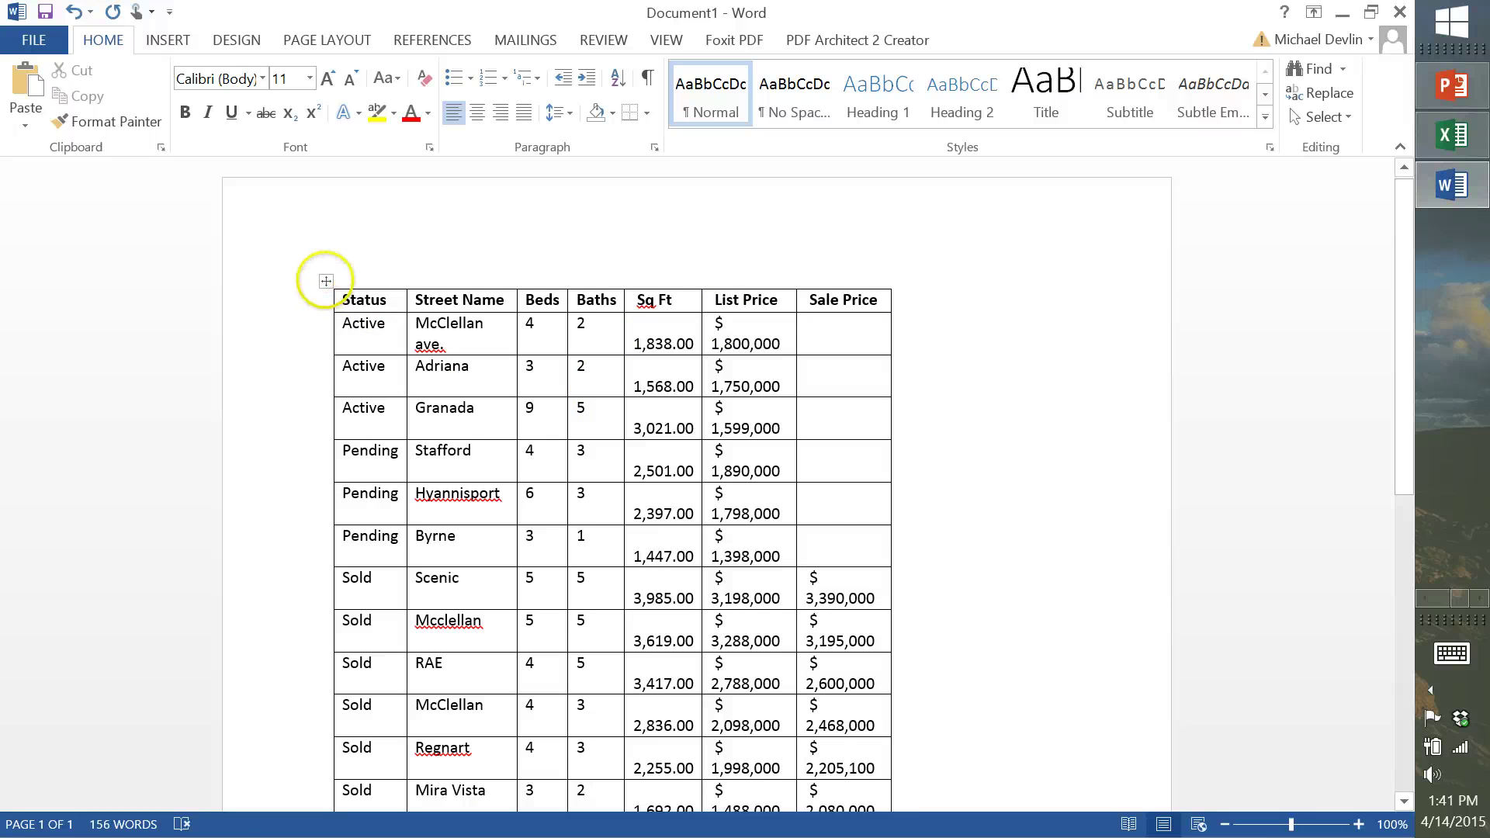
left_click(325, 281)
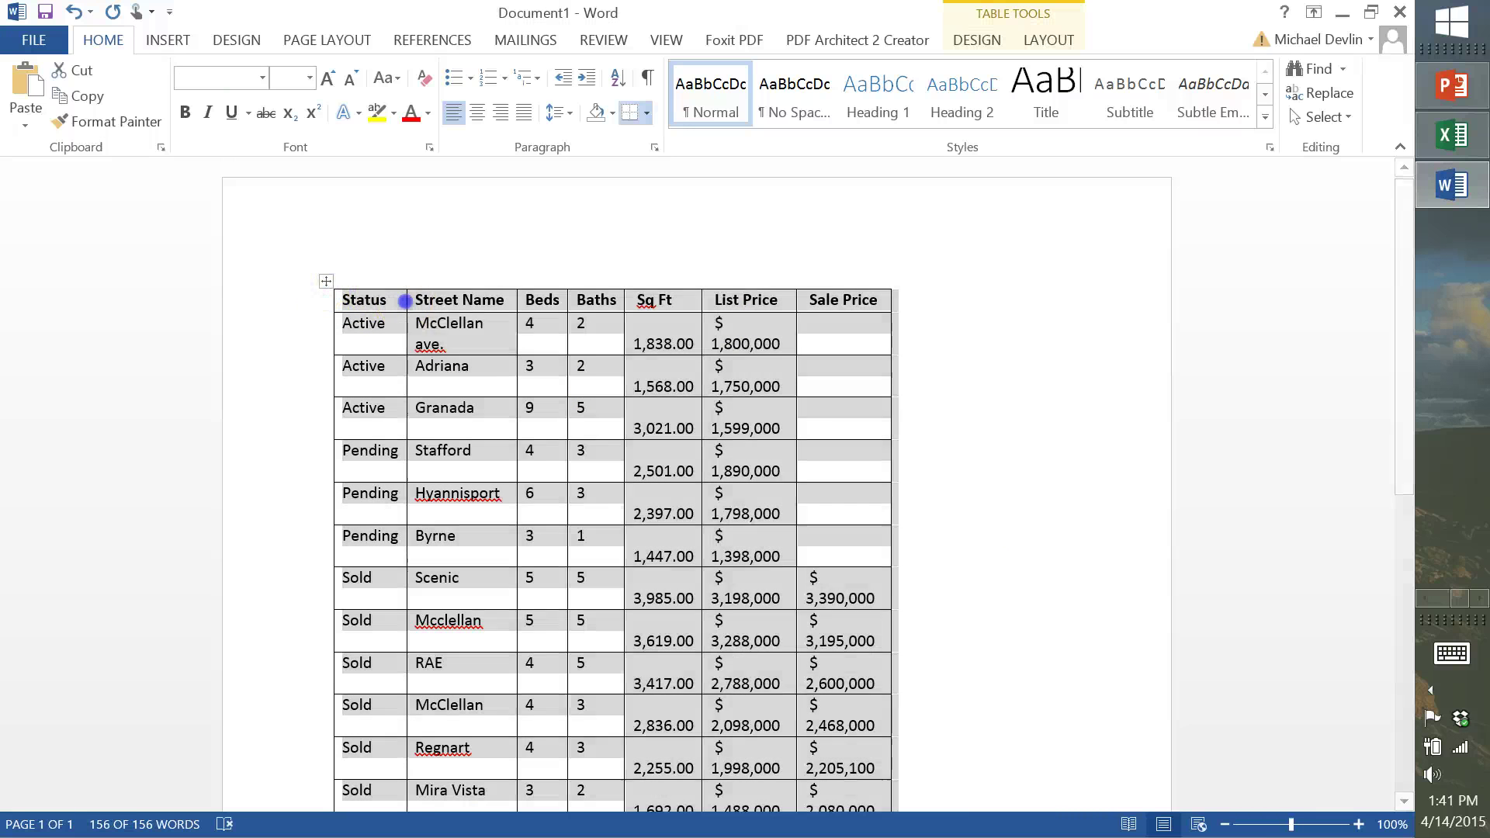
double_click(407, 300)
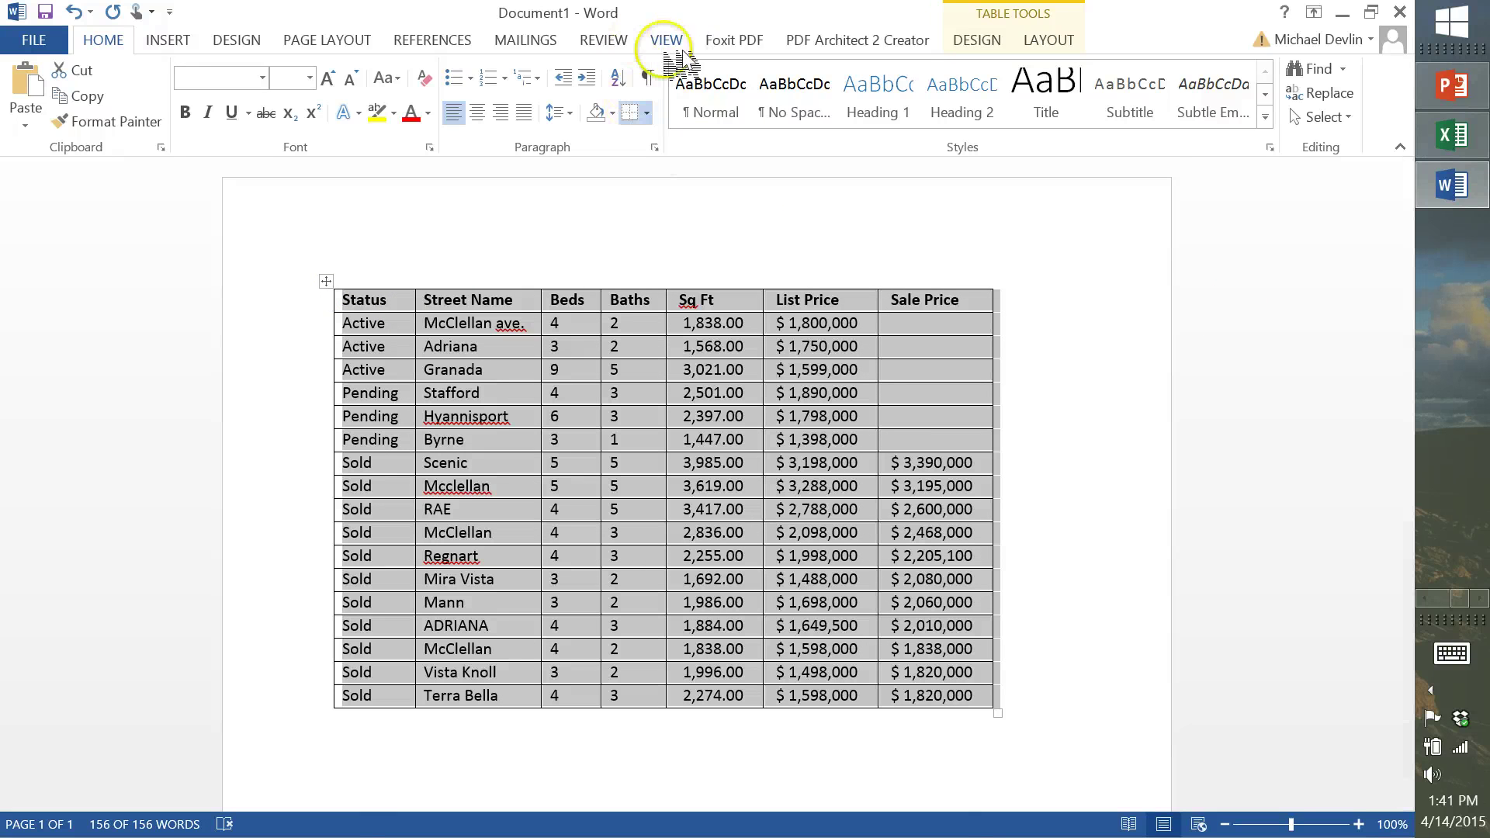
Browse the Table Styles gallery and apply a light-green grid style to the table
left_click(987, 41)
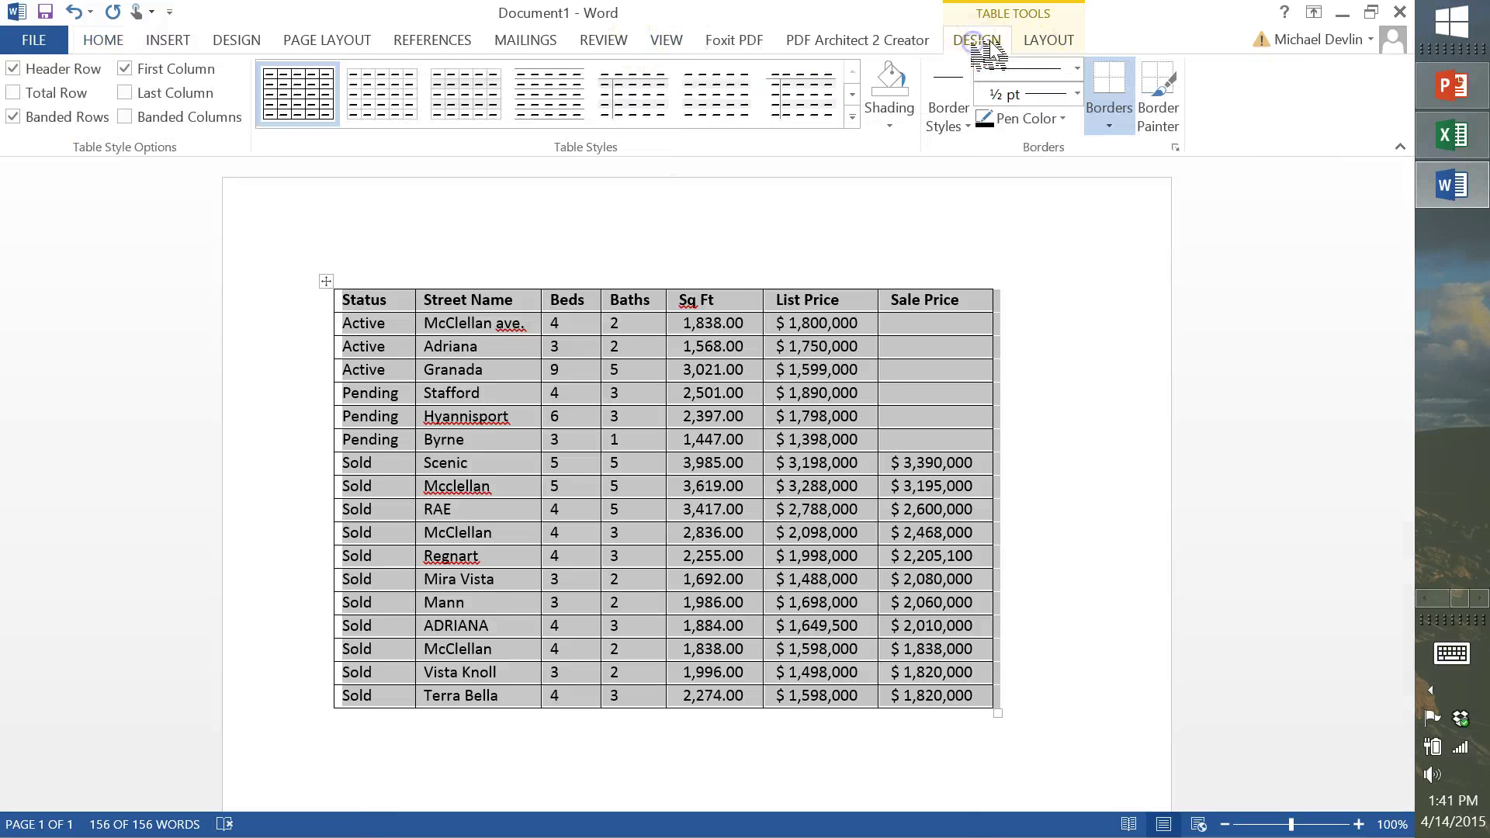
left_click(853, 116)
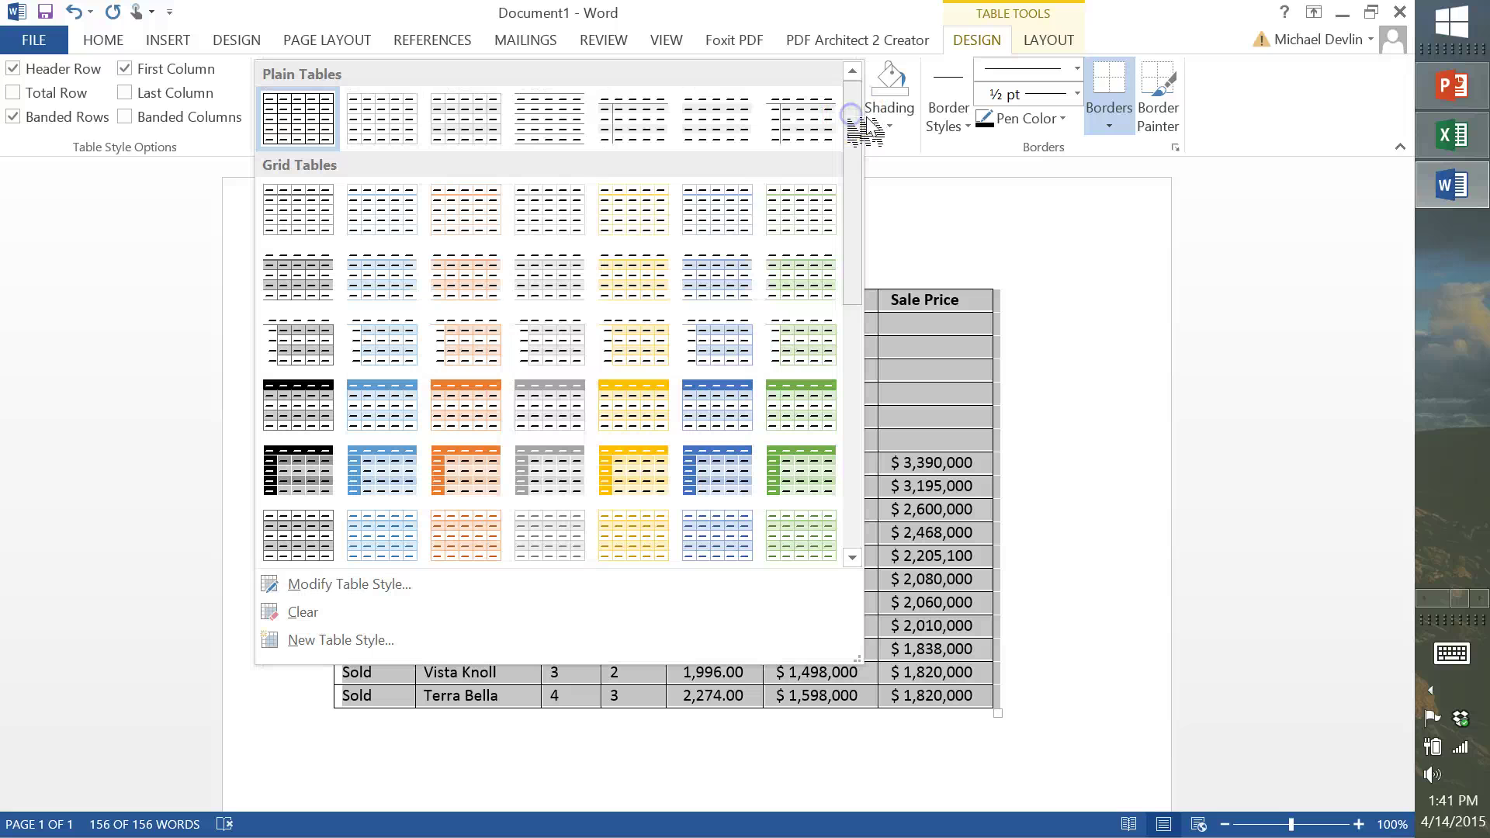
left_click_drag(851, 233, 854, 254)
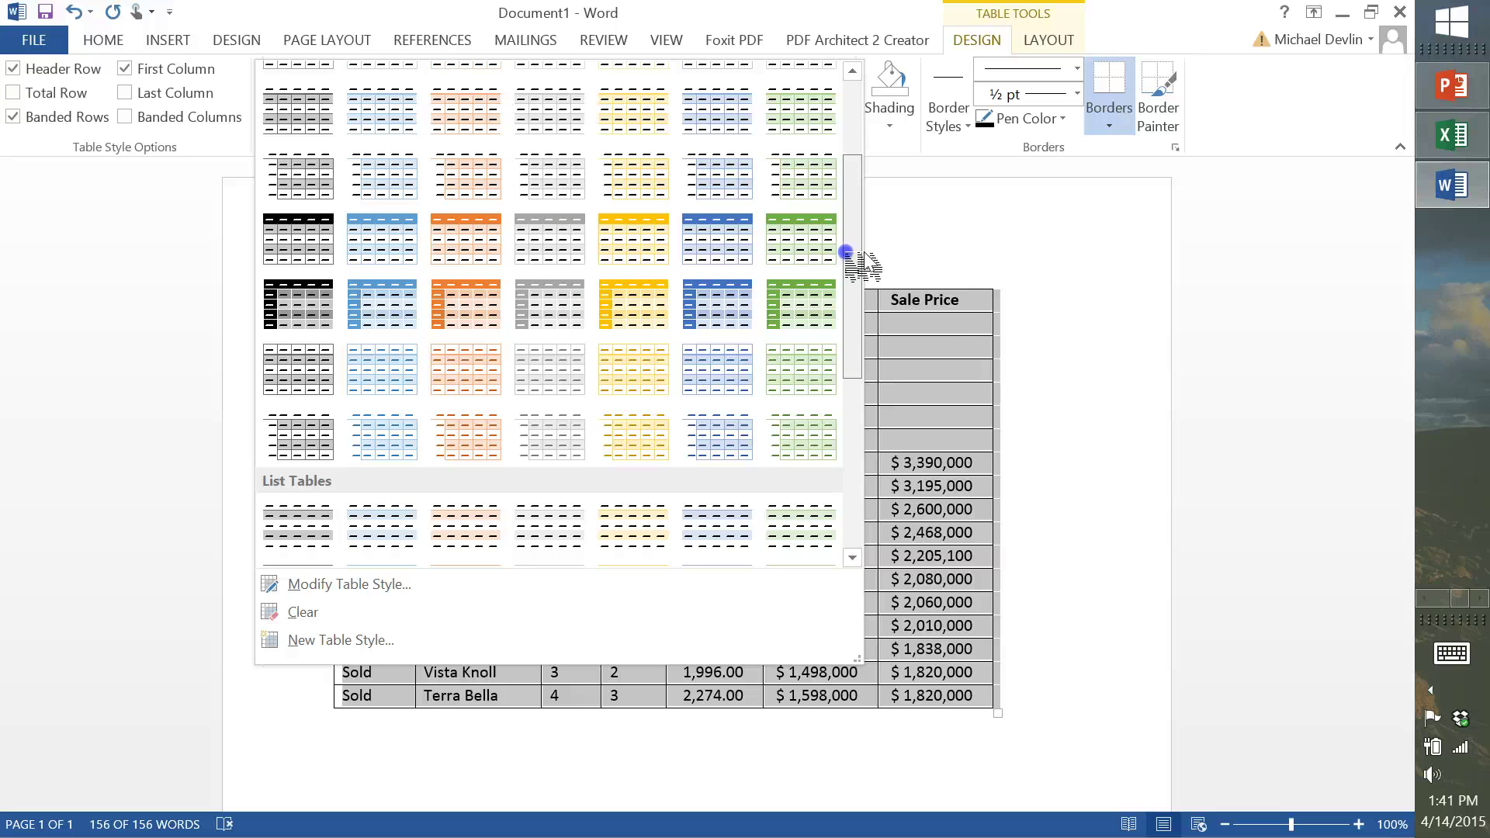
left_click_drag(854, 254, 858, 233)
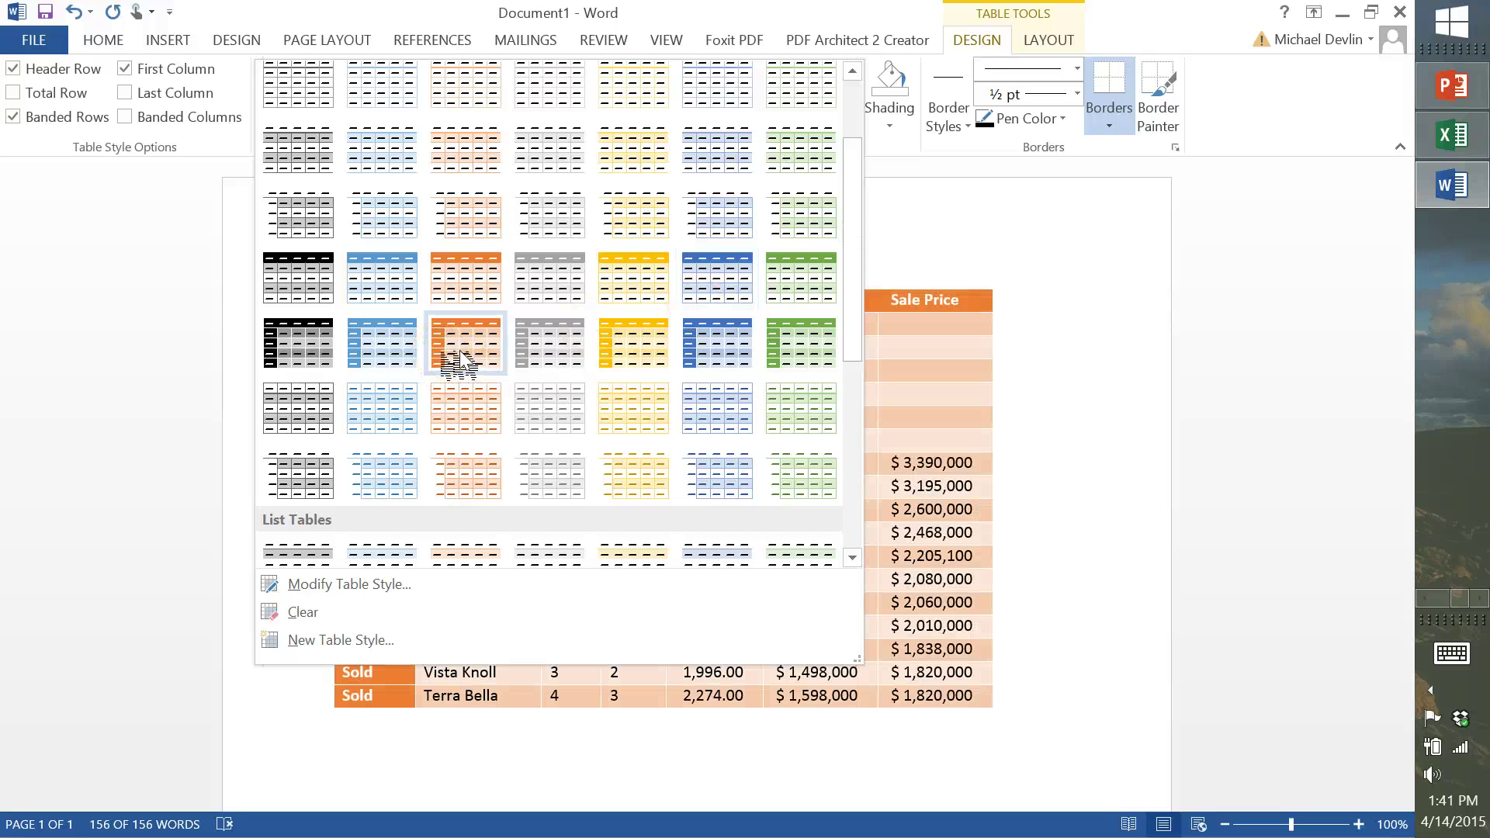
left_click(641, 339)
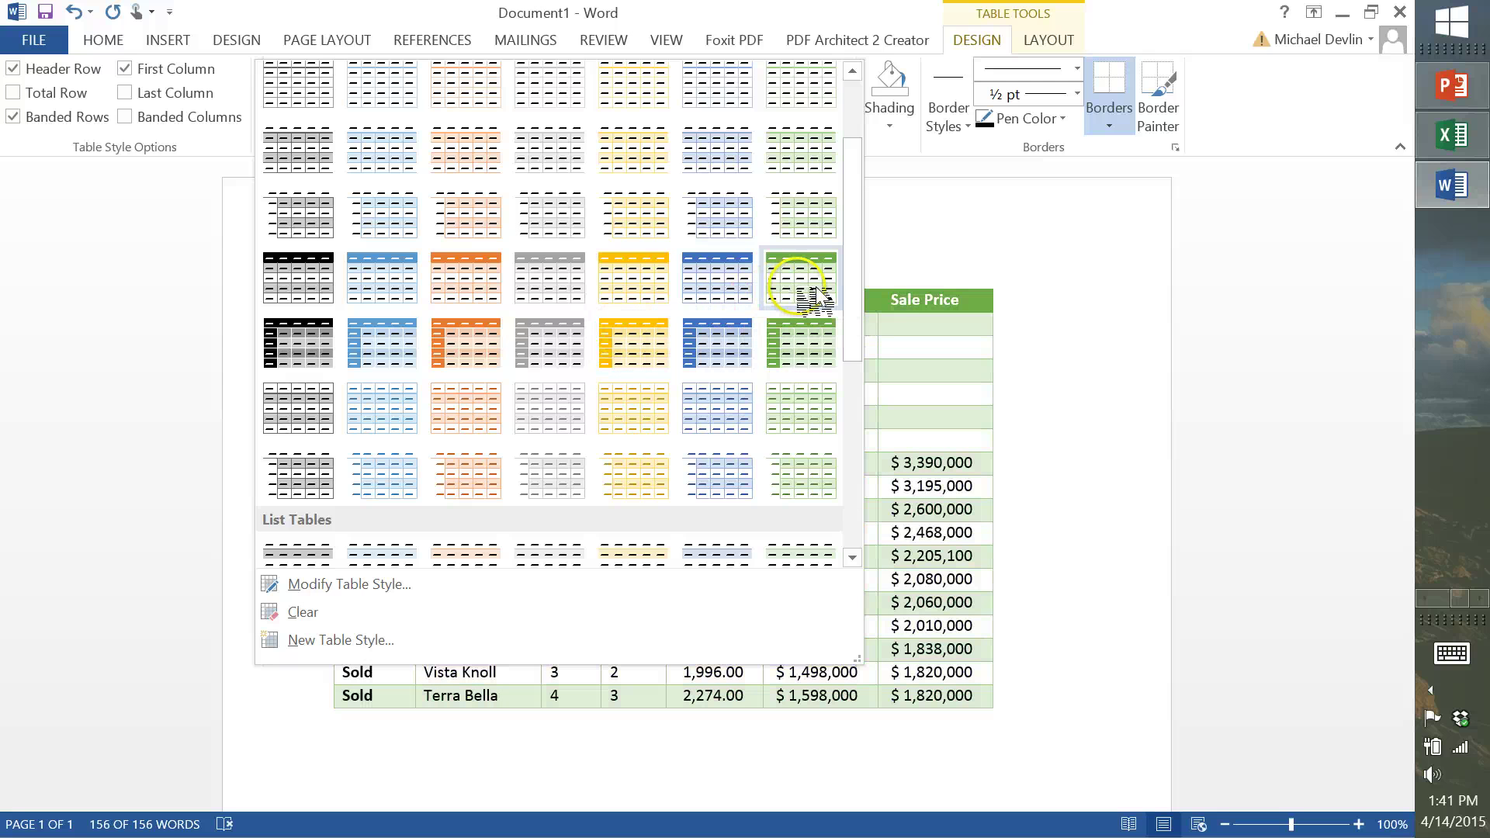
left_click(843, 420)
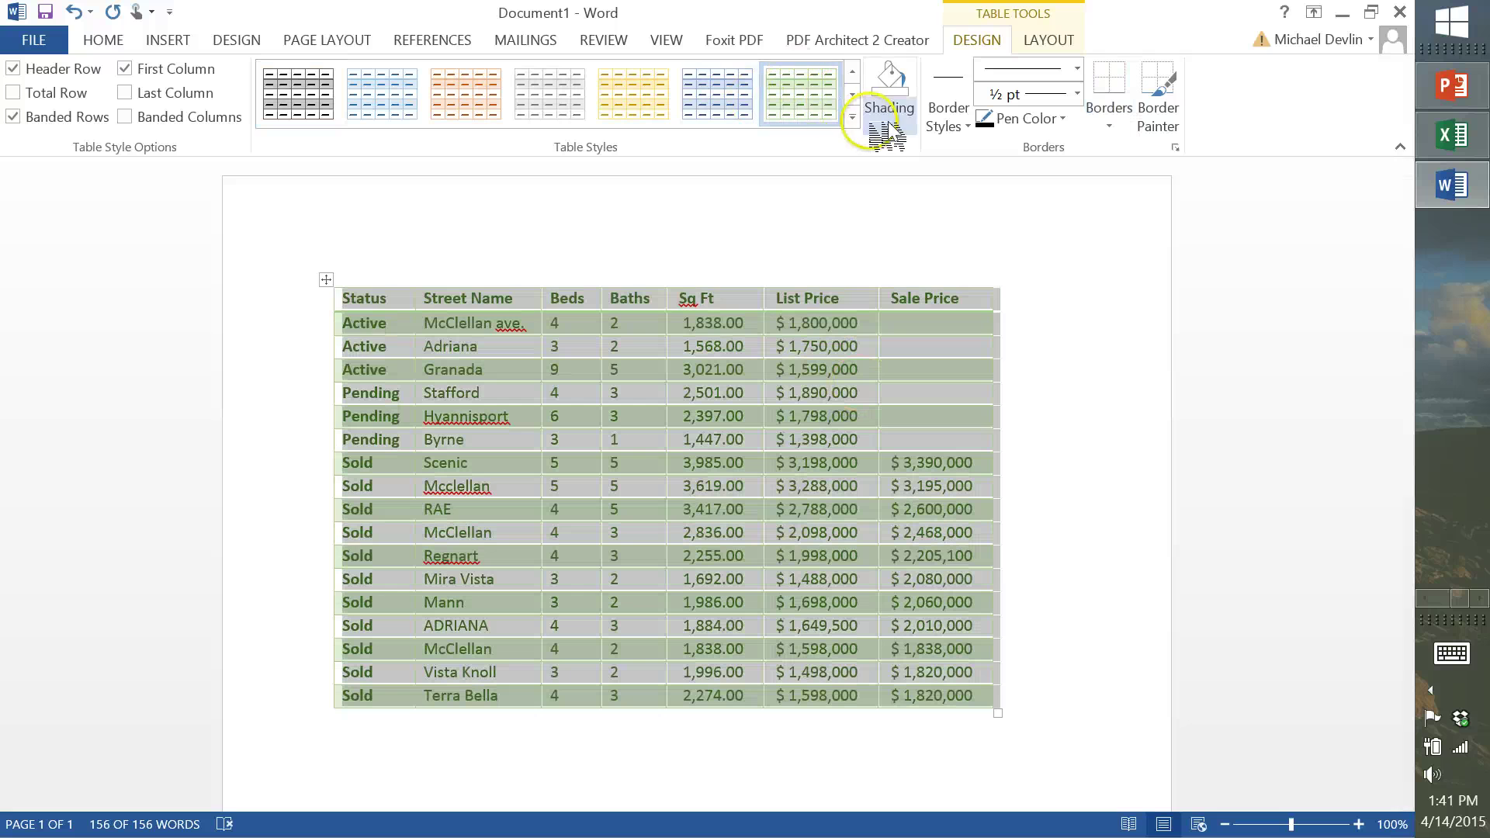
Switch the listings table to the orange Grid Table style and reselect the whole table
left_click(852, 117)
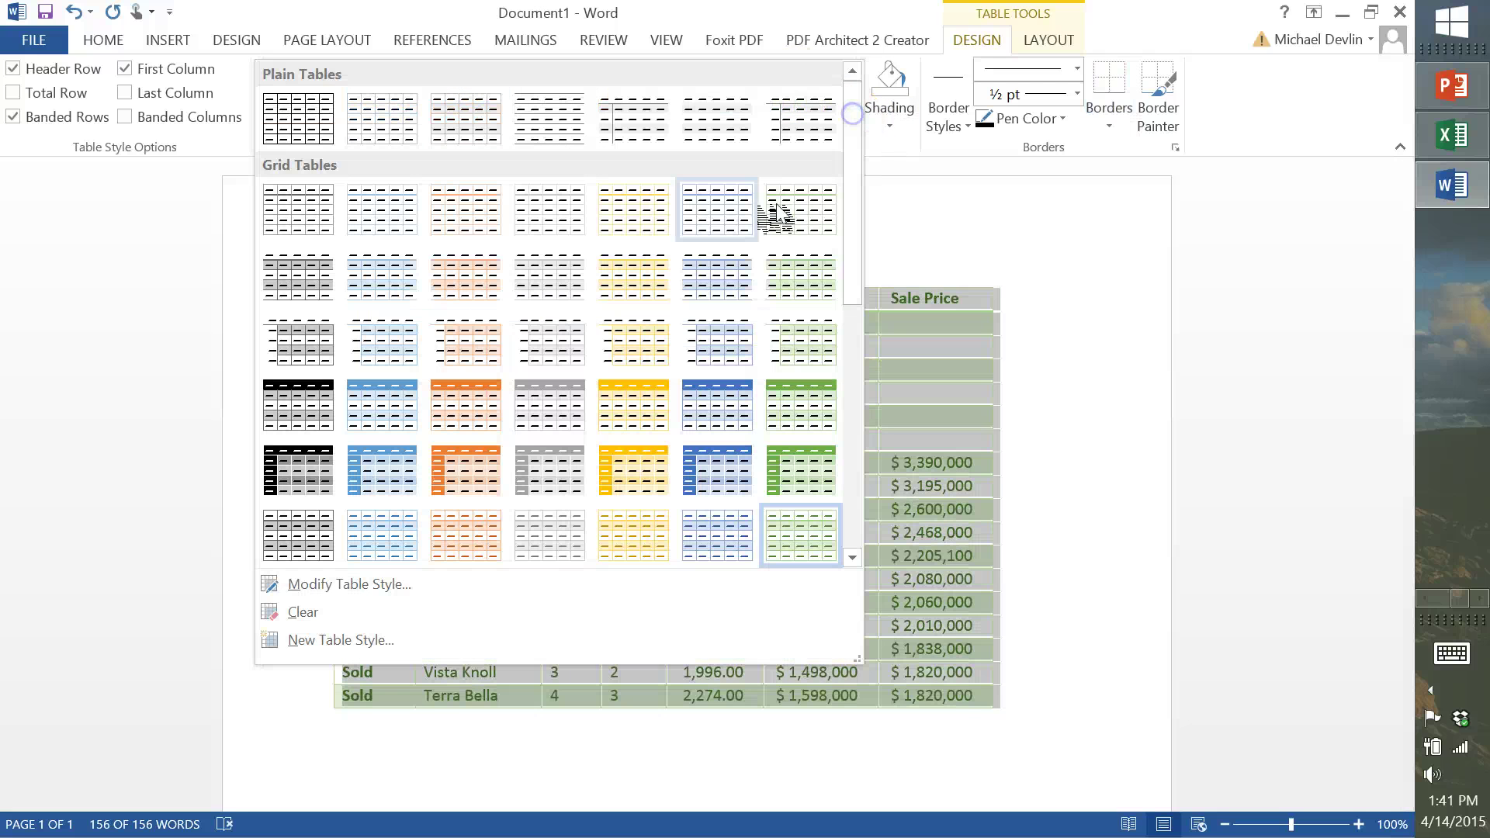
left_click(481, 464)
left_click(1068, 442)
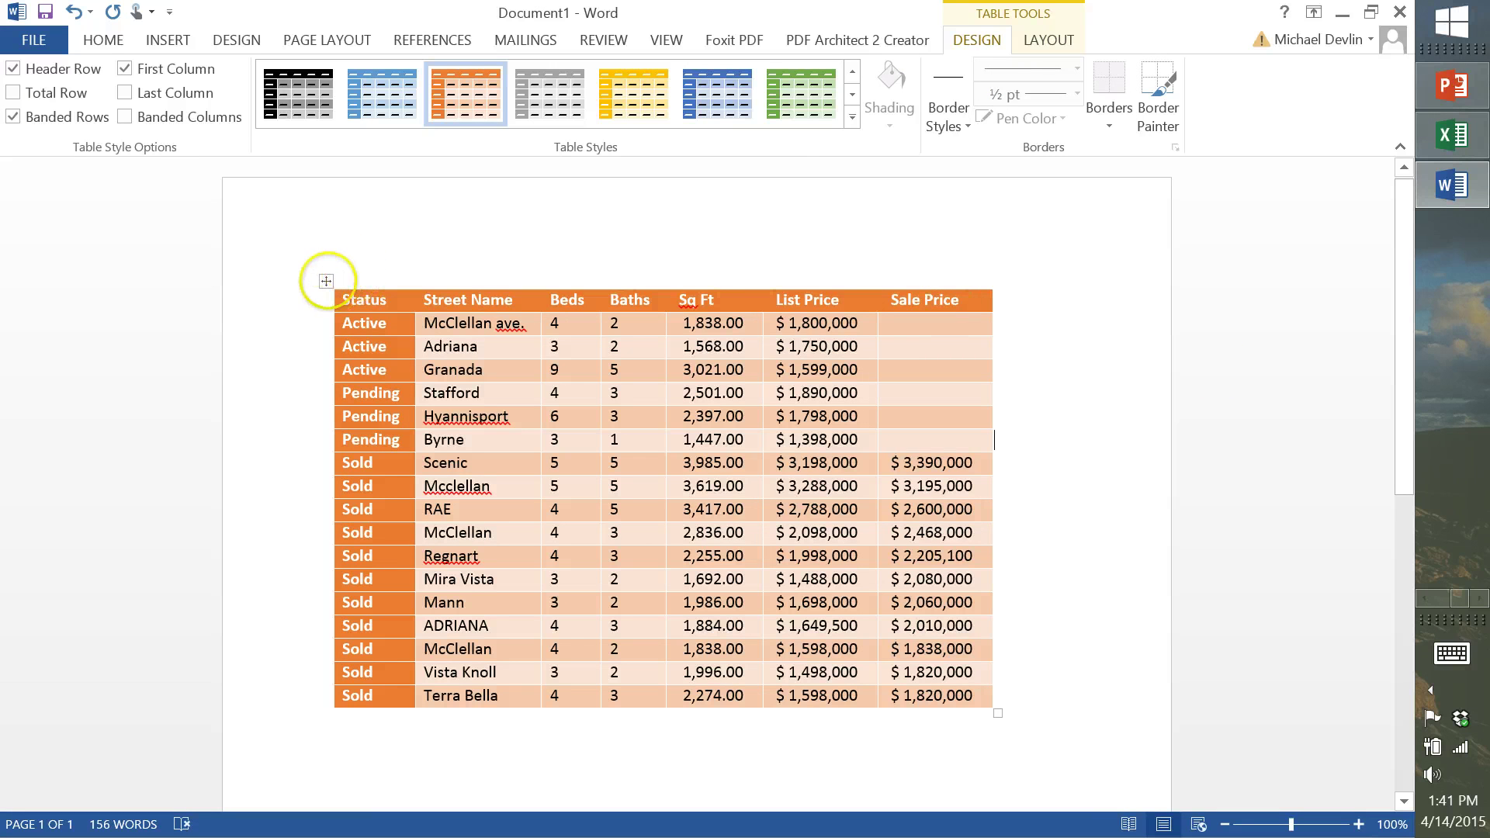
left_click(325, 282)
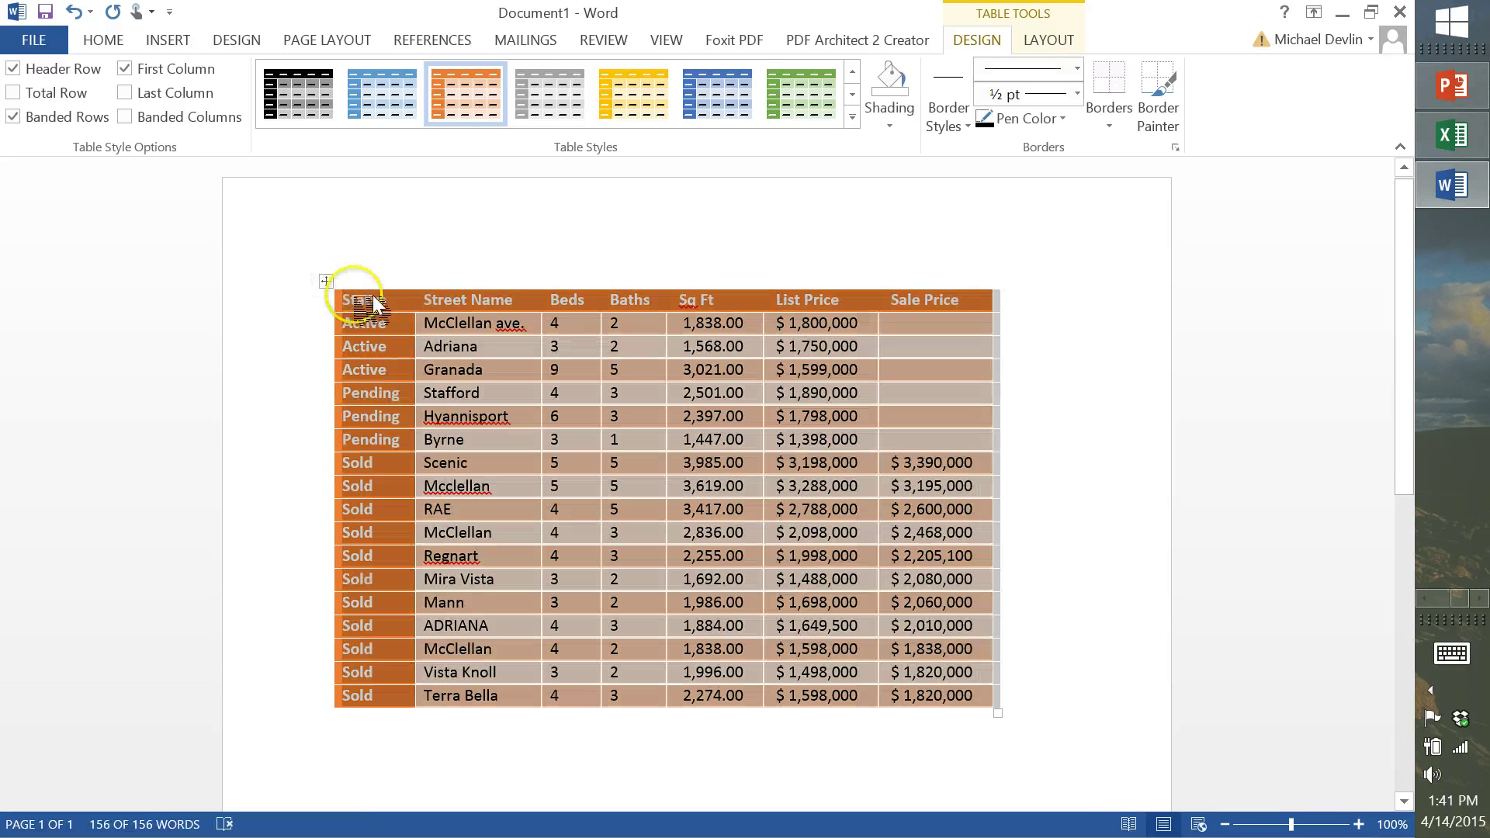
left_click(1452, 85)
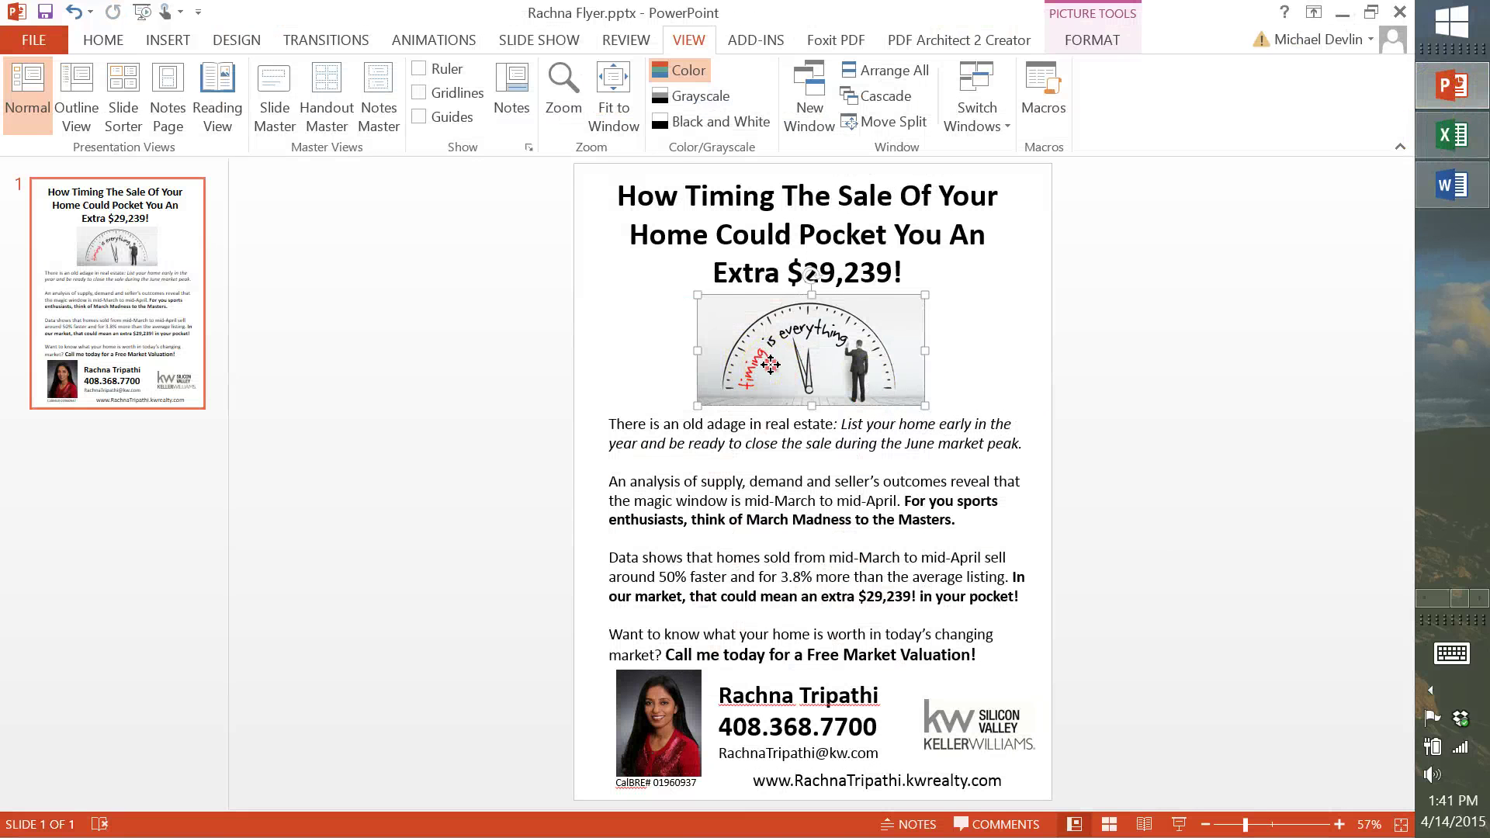
Move the clock picture off the slide onto the pasteboard at the left
right_click(770, 365)
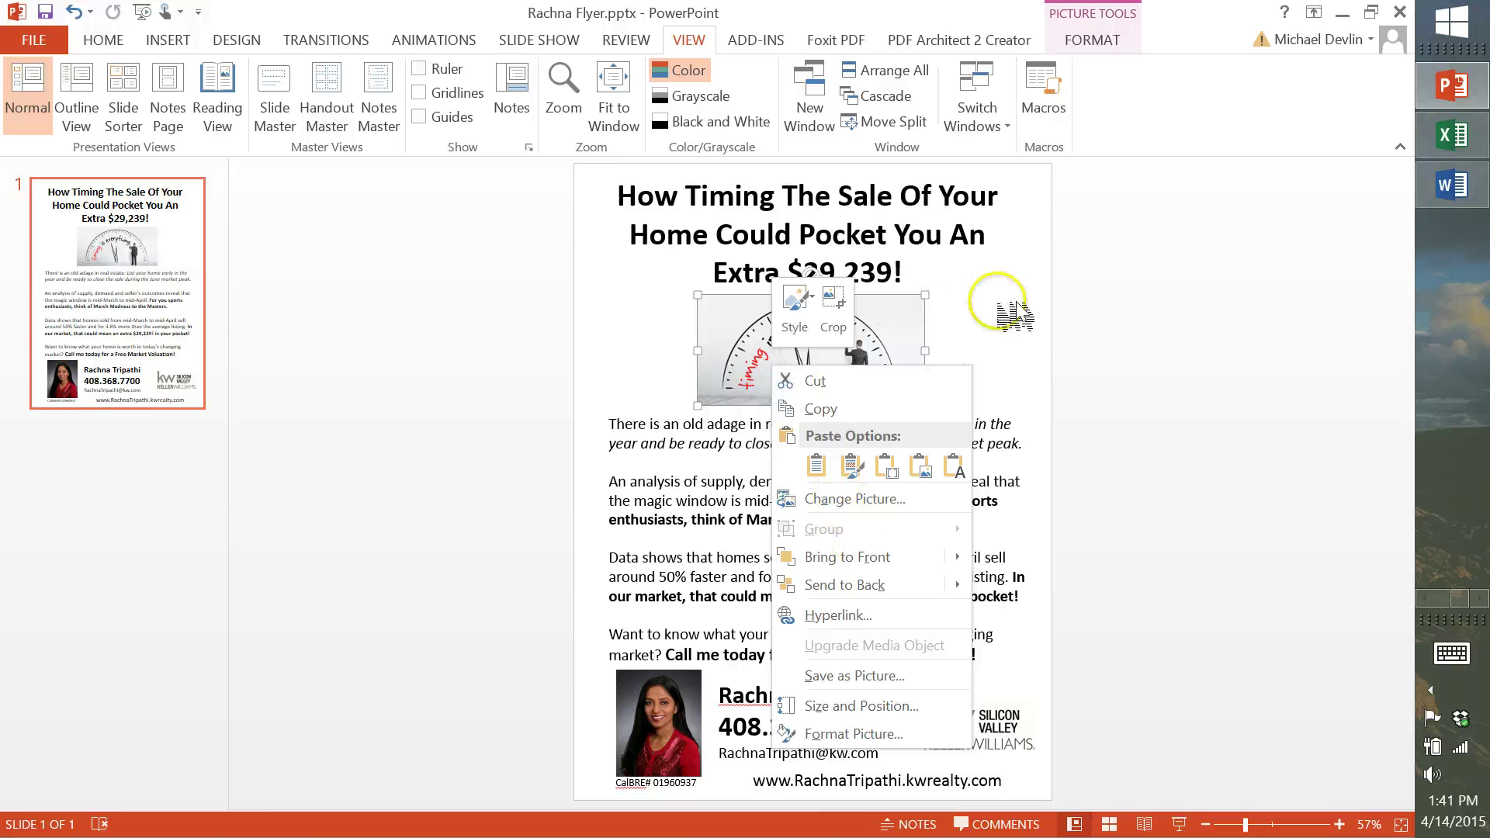
left_click(1202, 340)
left_click_drag(747, 349, 426, 399)
Delete the first three body paragraphs, lower the closing paragraph, and paste the listings table
left_click(780, 424)
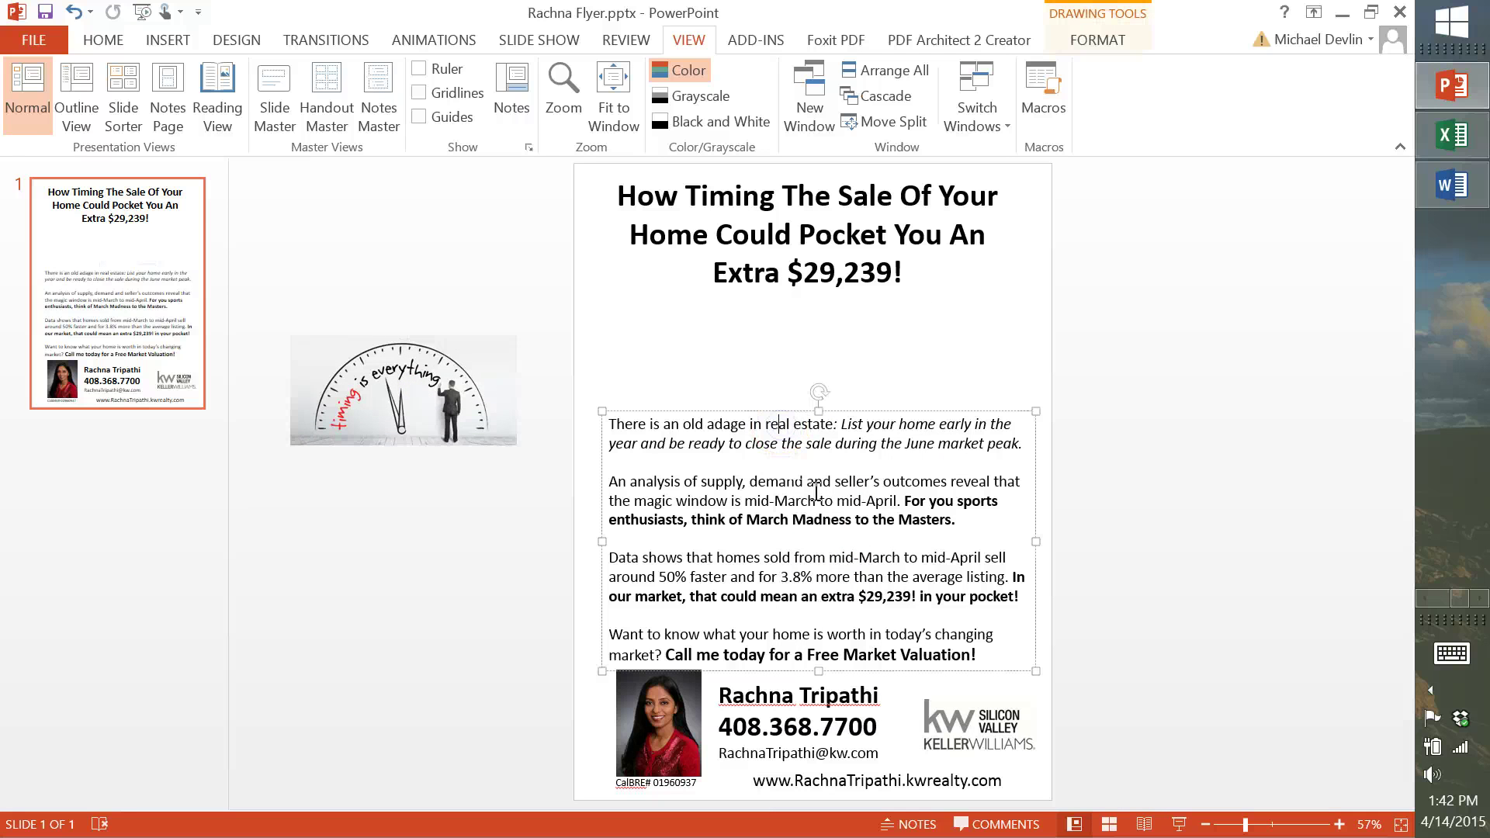
left_click_drag(1017, 597, 573, 412)
key("Delete")
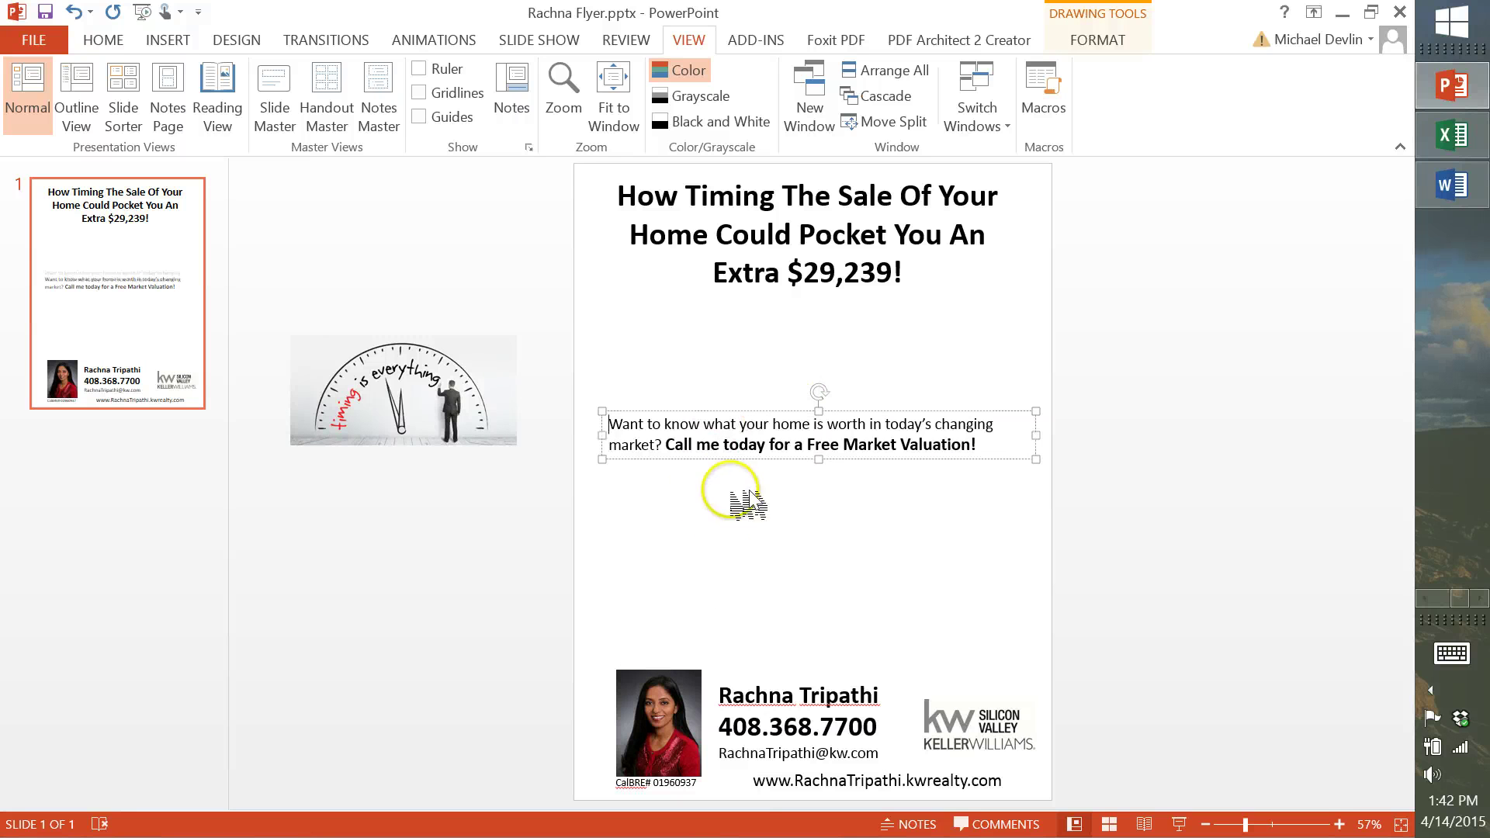
left_click_drag(732, 412, 746, 620)
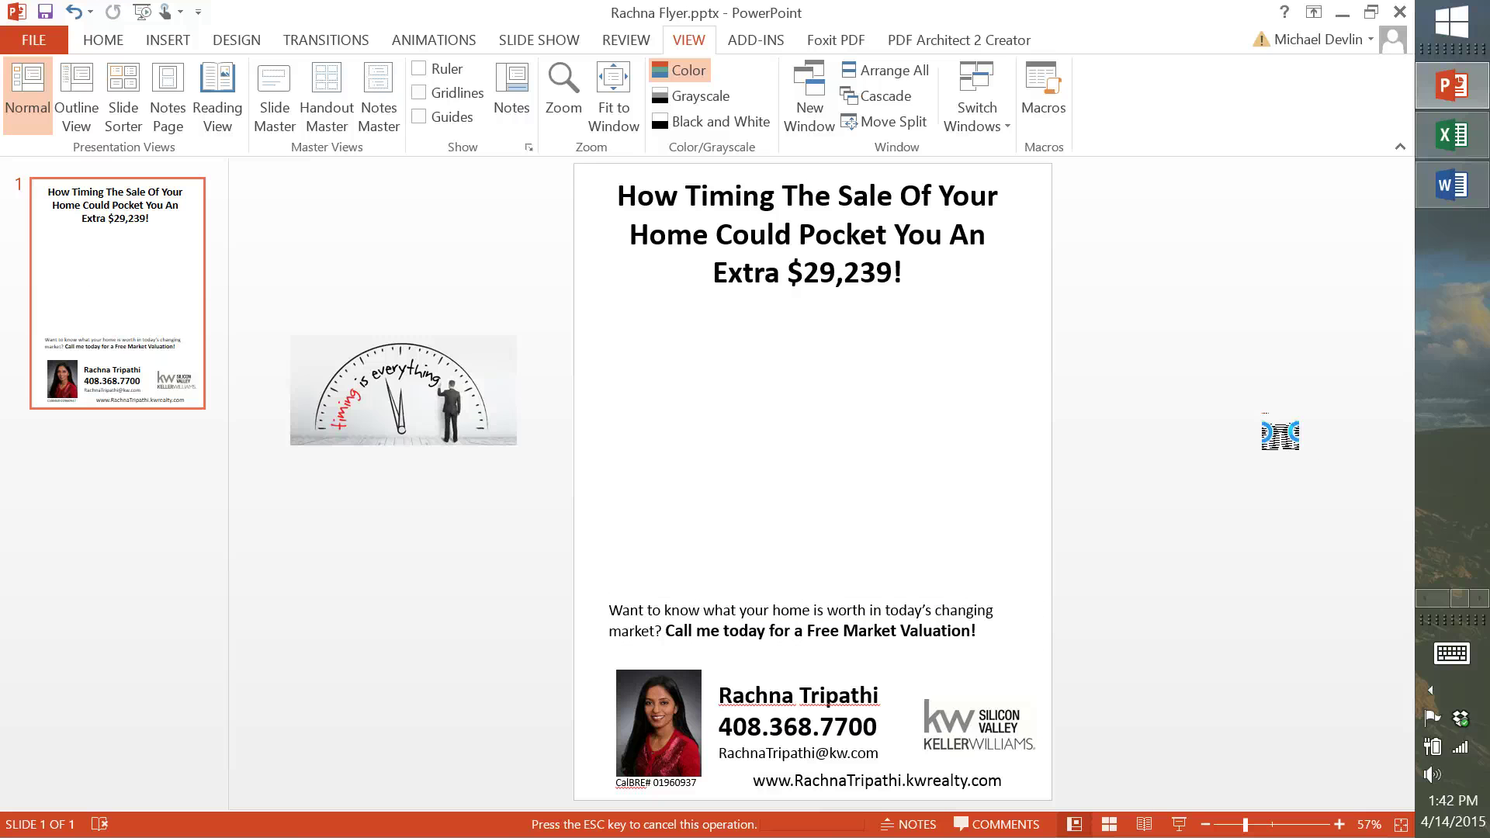
key("ctrl+v")
Position the pasted listings table just beneath the title, then select the old title text
left_click(737, 419)
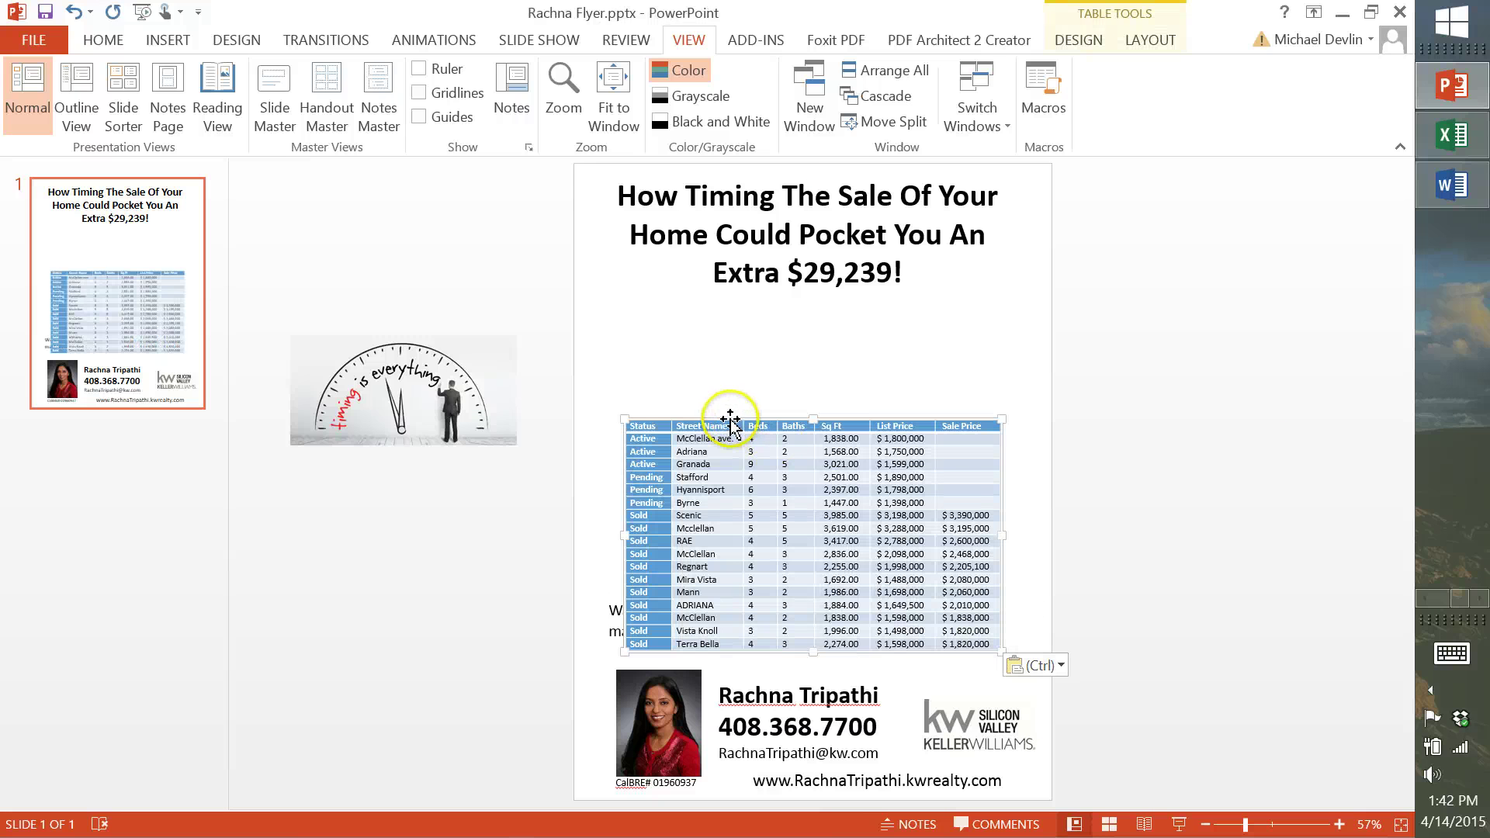
left_click_drag(730, 419, 716, 299)
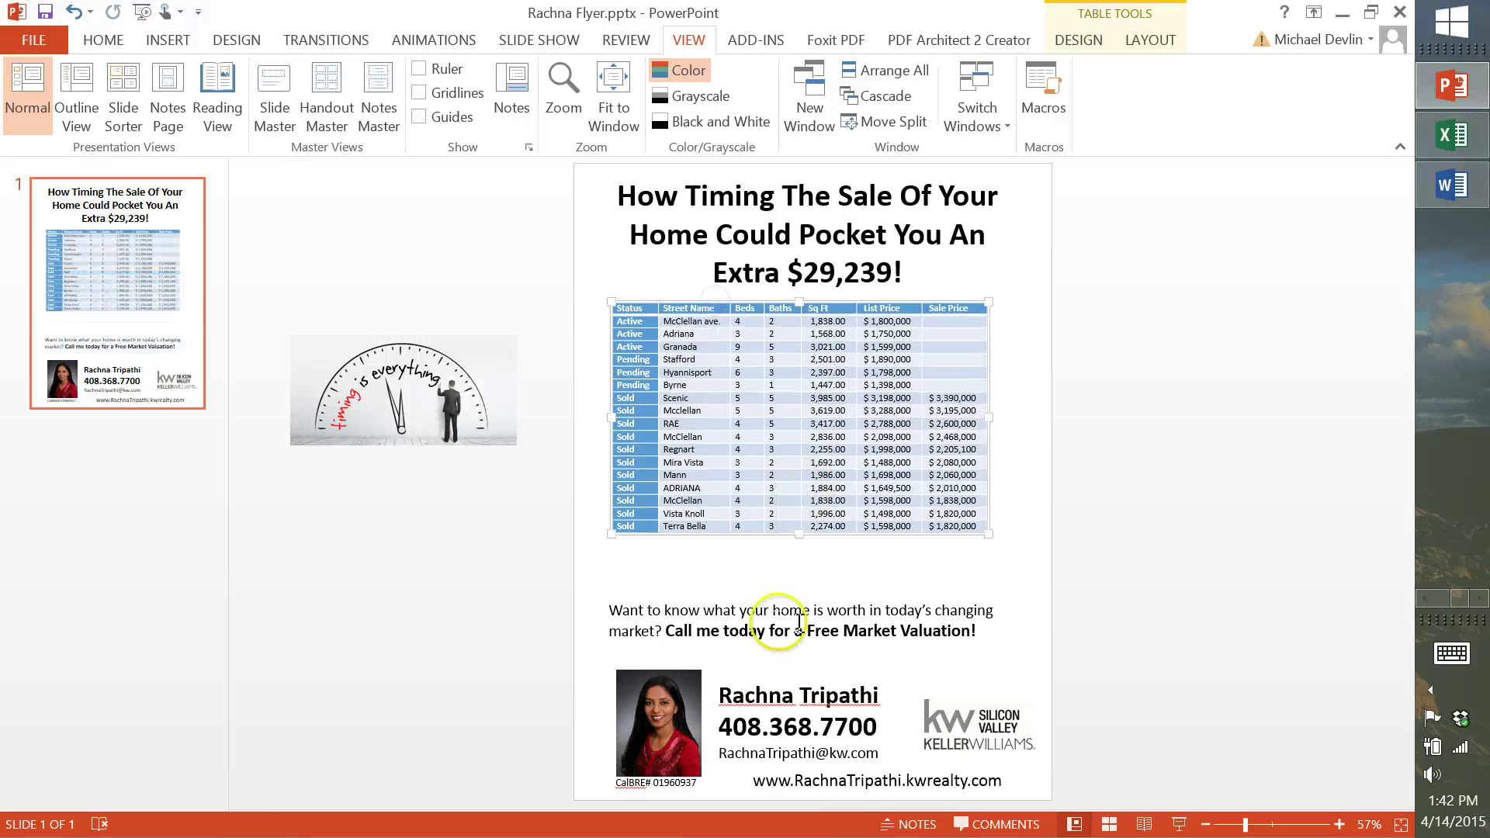
left_click(919, 273)
mouse_move(919, 272)
left_mouse_down()
mouse_move(590, 221)
mouse_move(599, 199)
left_mouse_up()
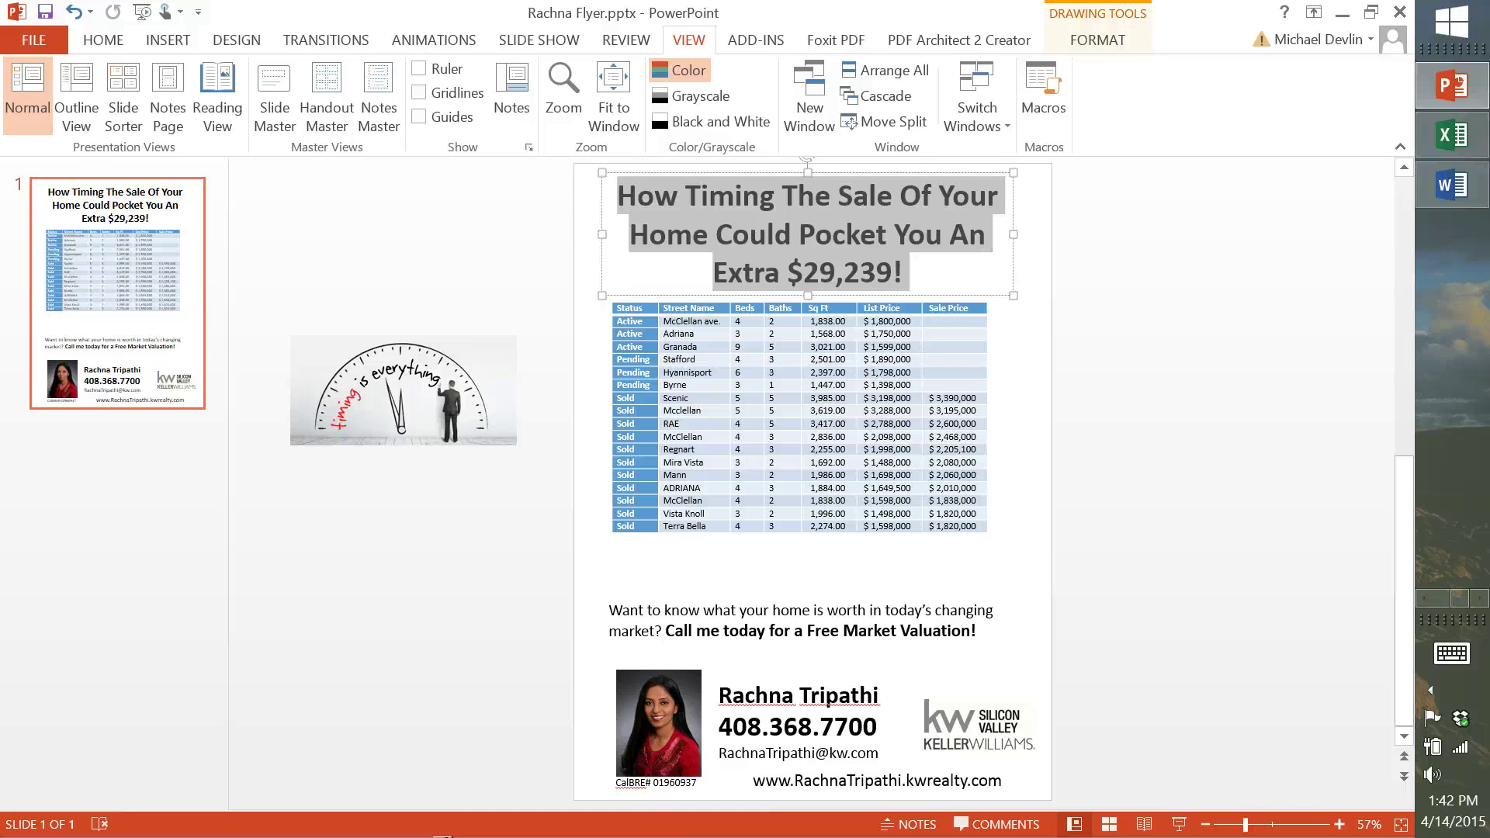
Replace the headline with 'Look At What Your Neighbors Have Been Up To!'
type("L")
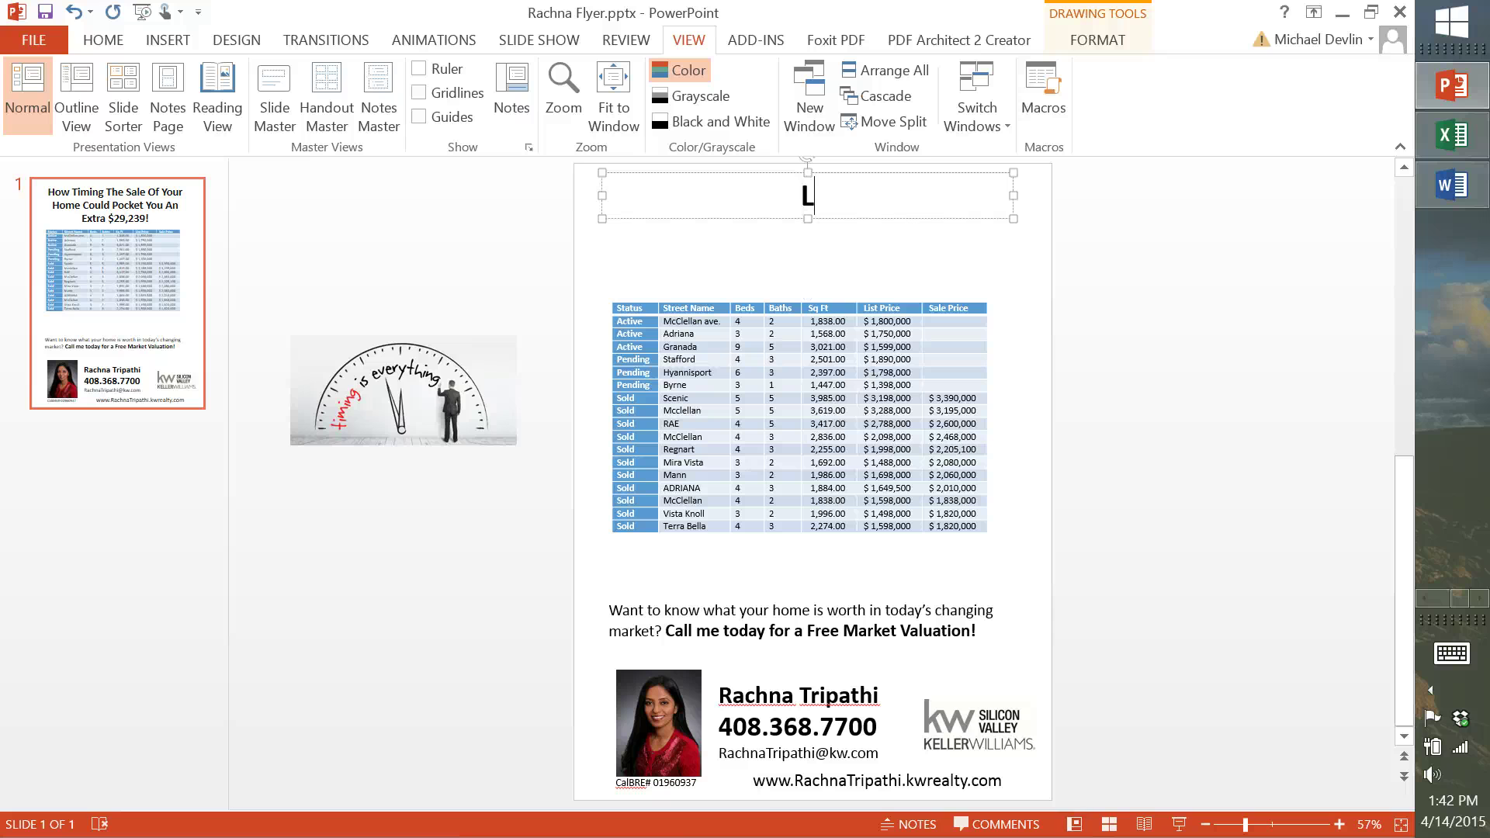
type("ook At ")
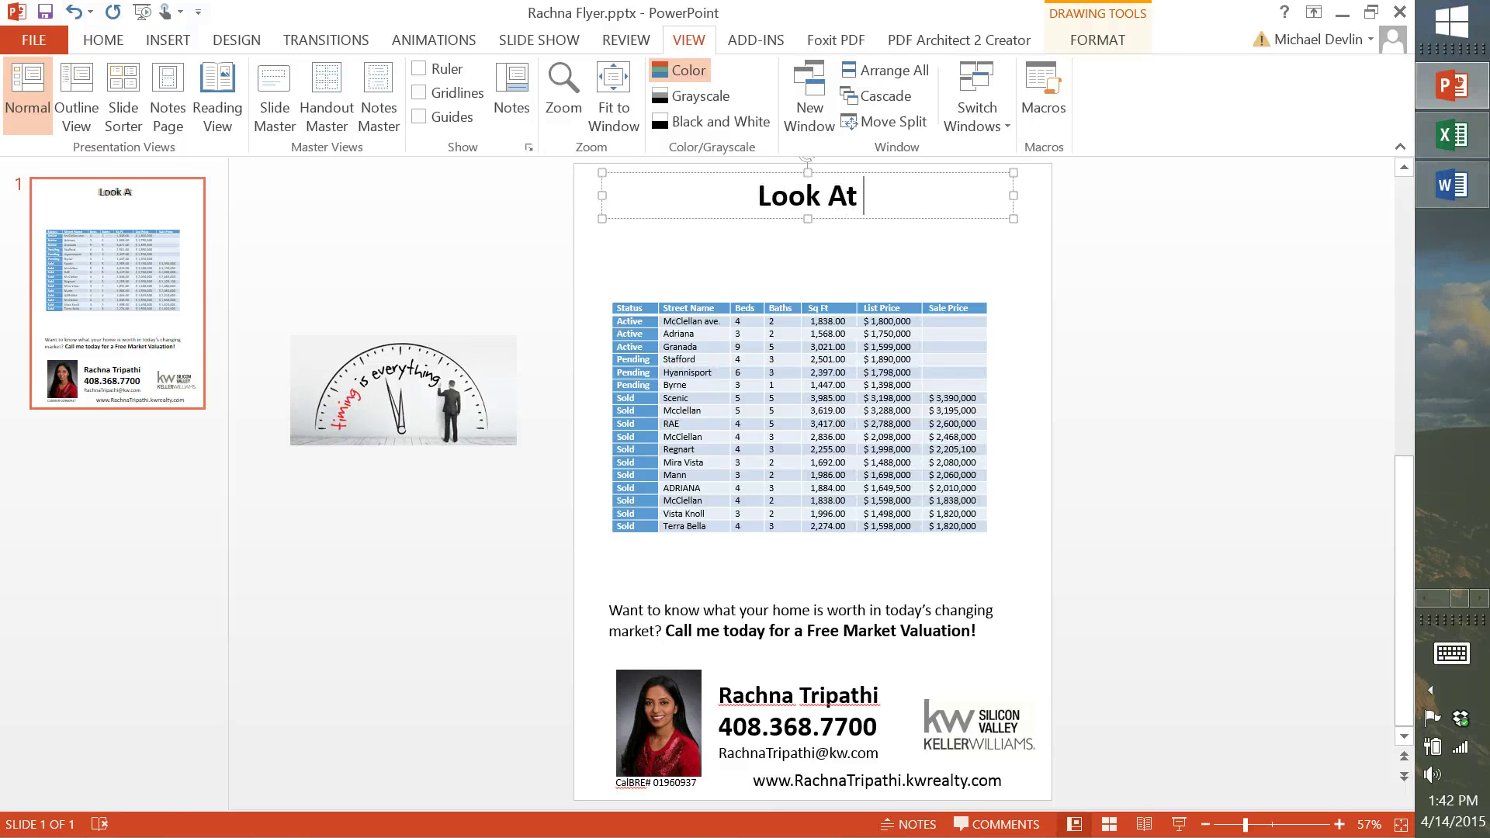
type("What Your ")
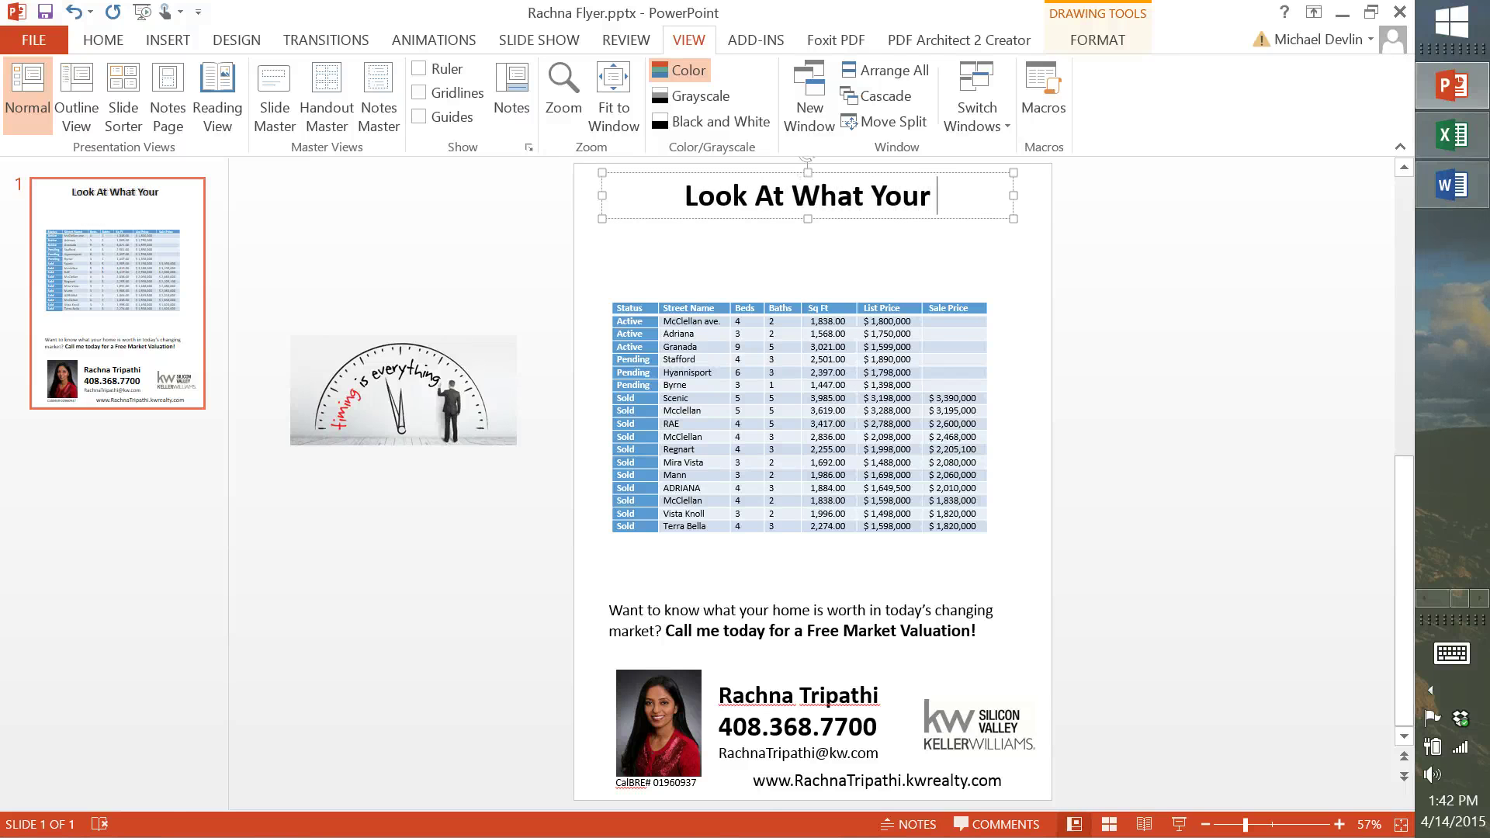
type("Neighborh")
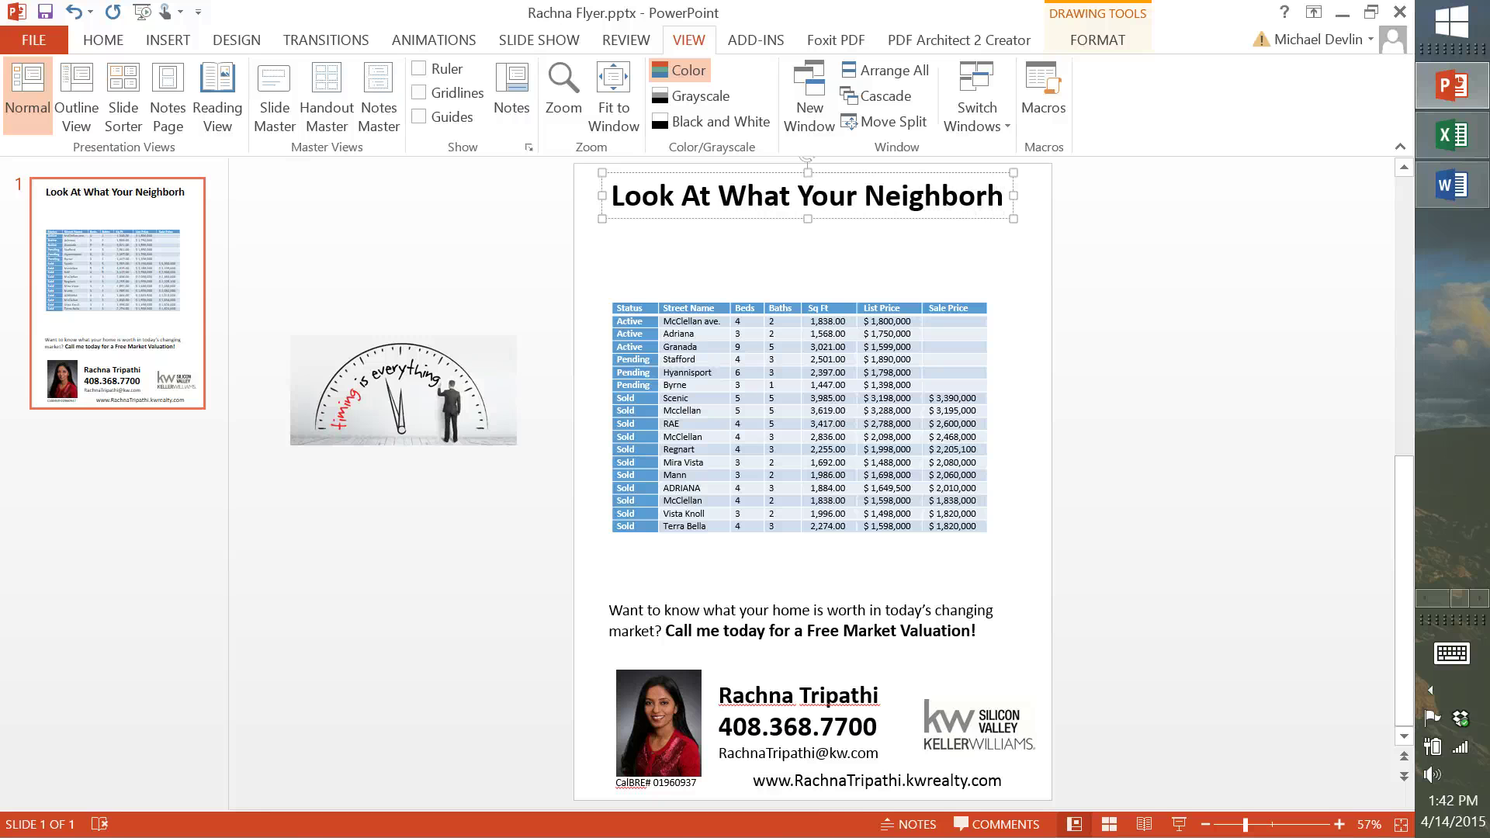
key("BackSpace")
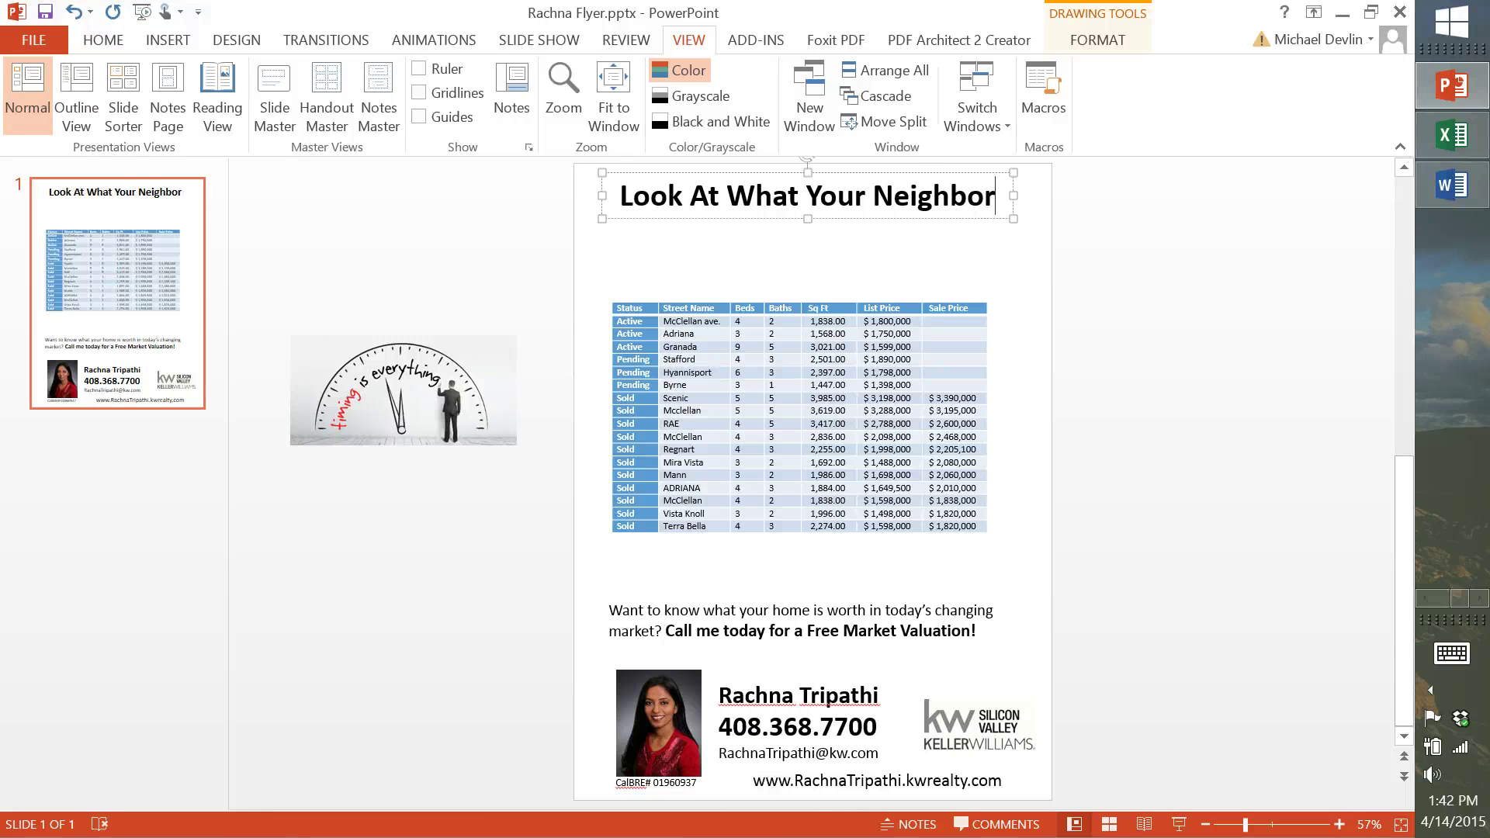
type("s")
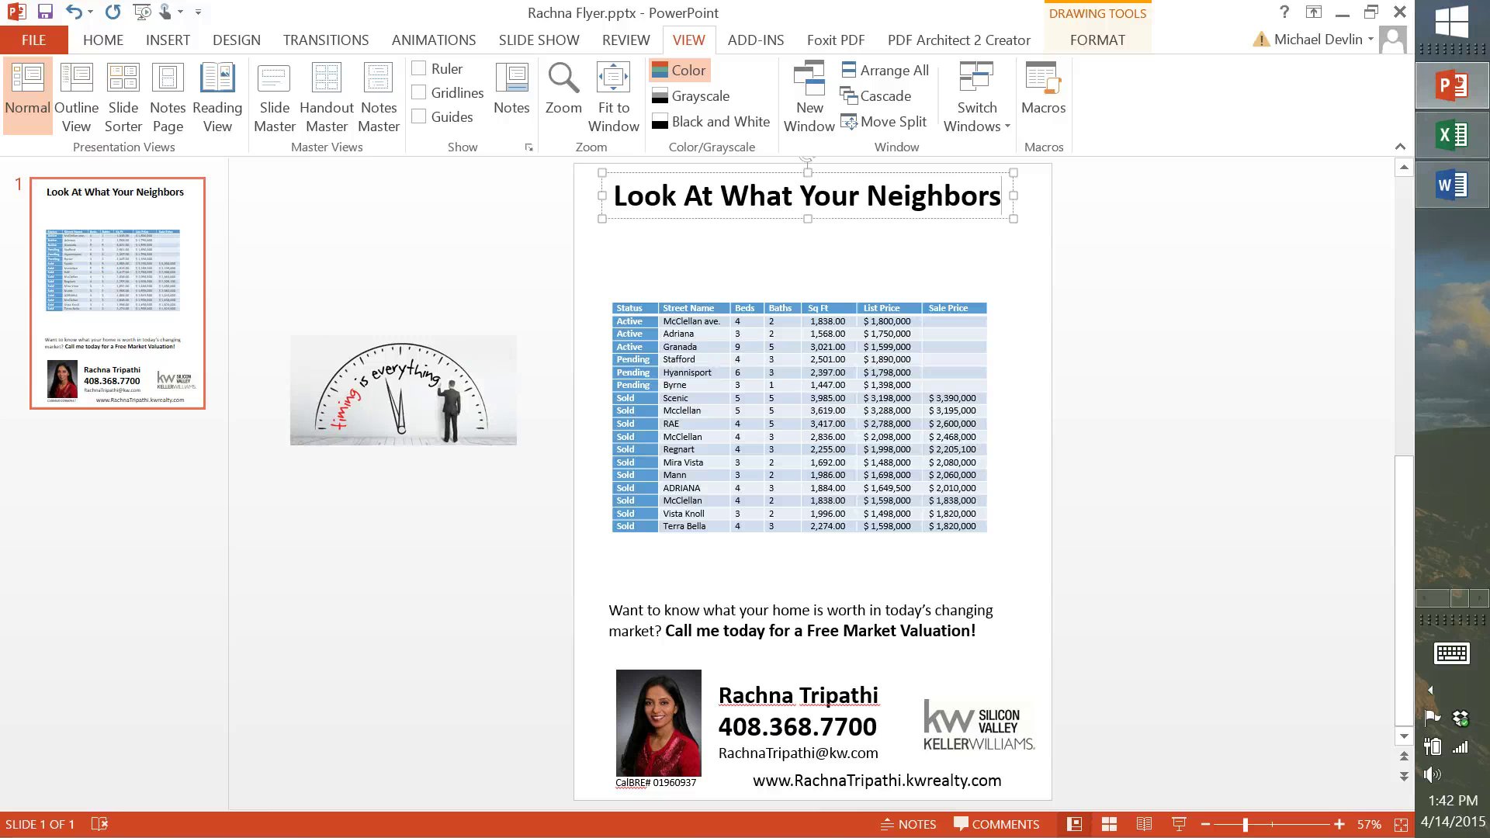
type(" hav")
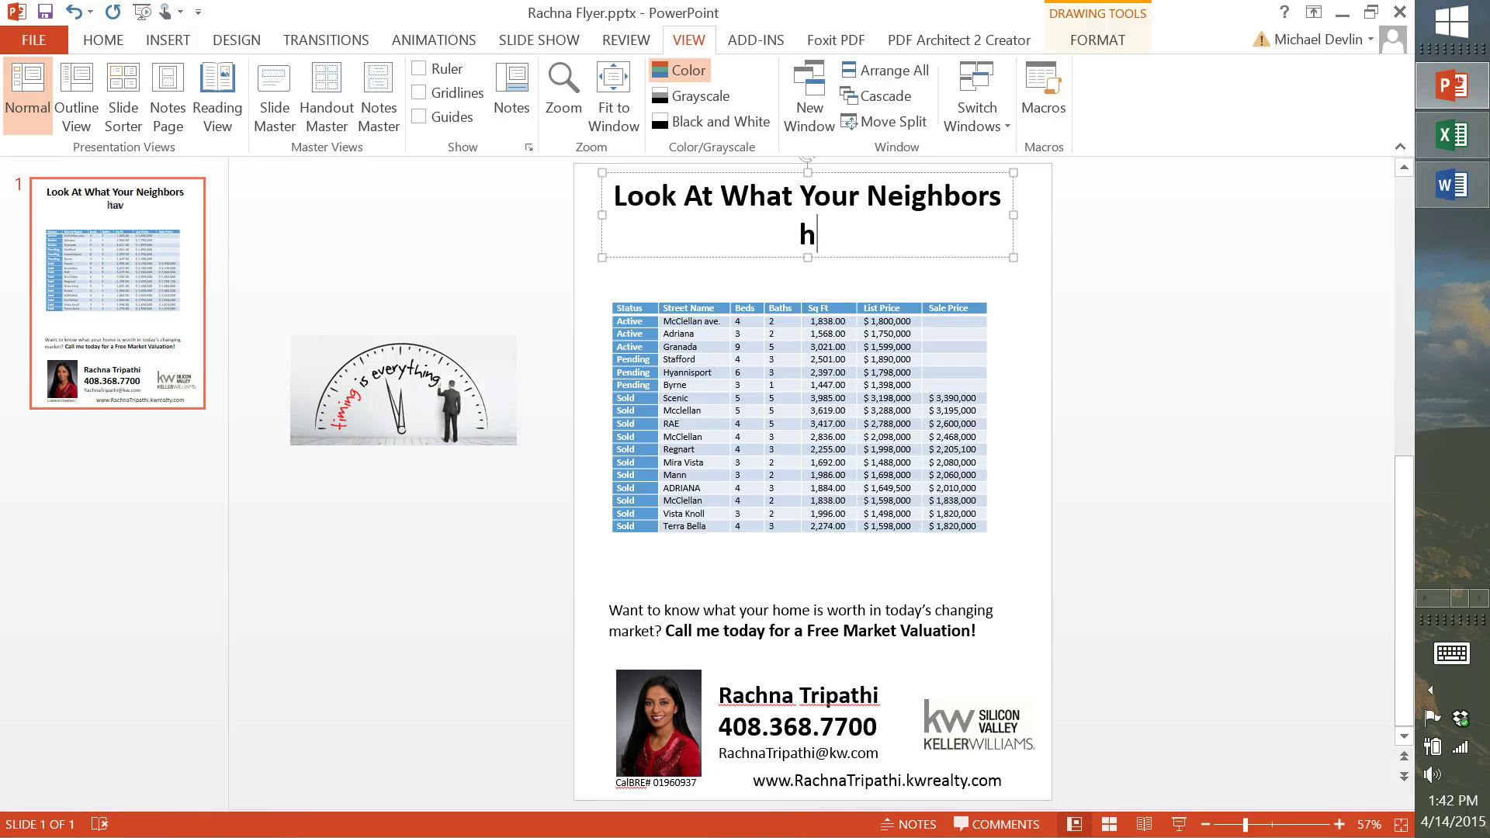
key("BackSpace")
key("BackSpace")
type("Have")
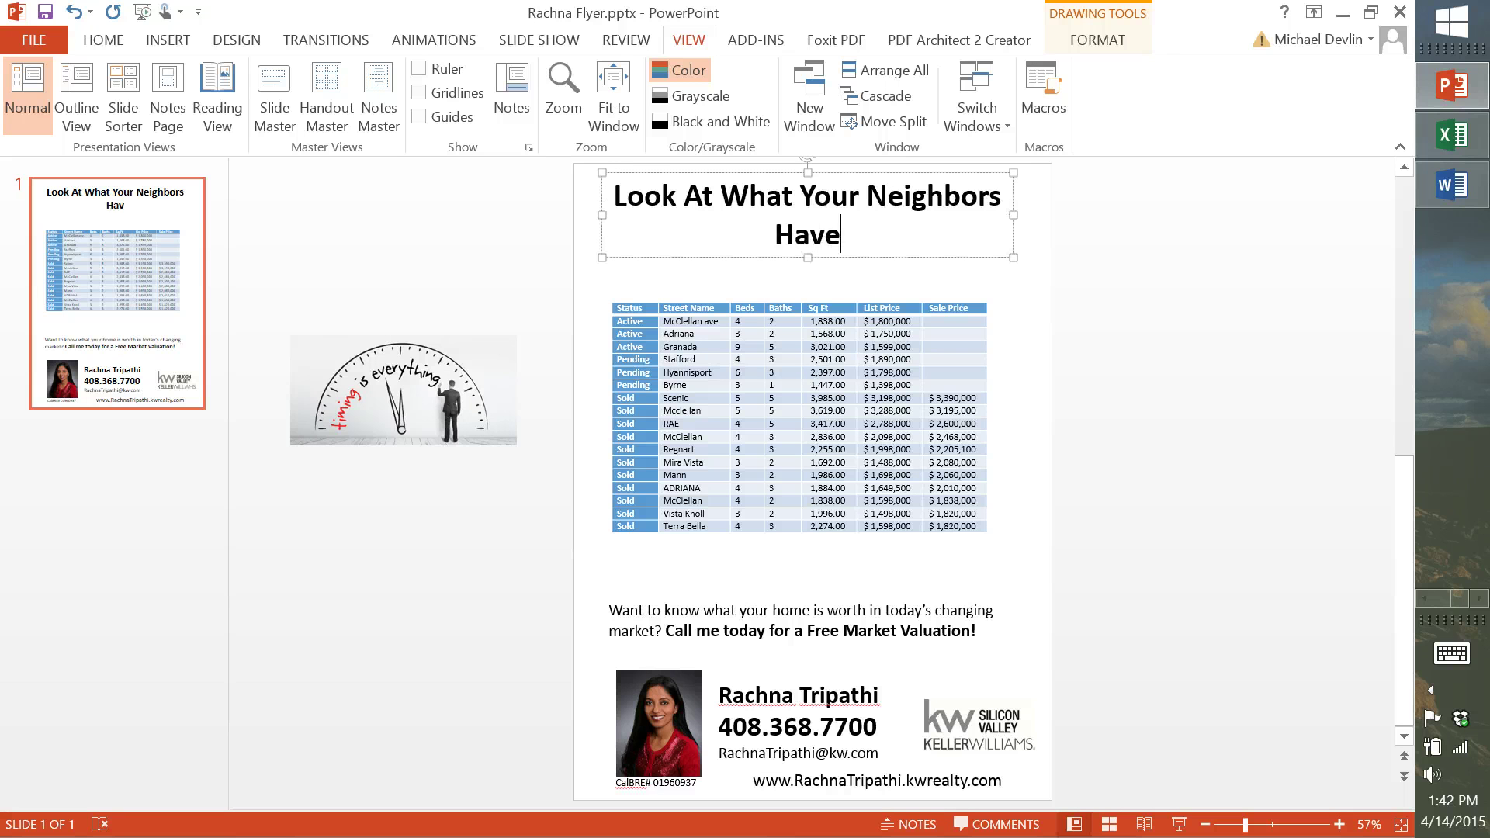
type(" Been")
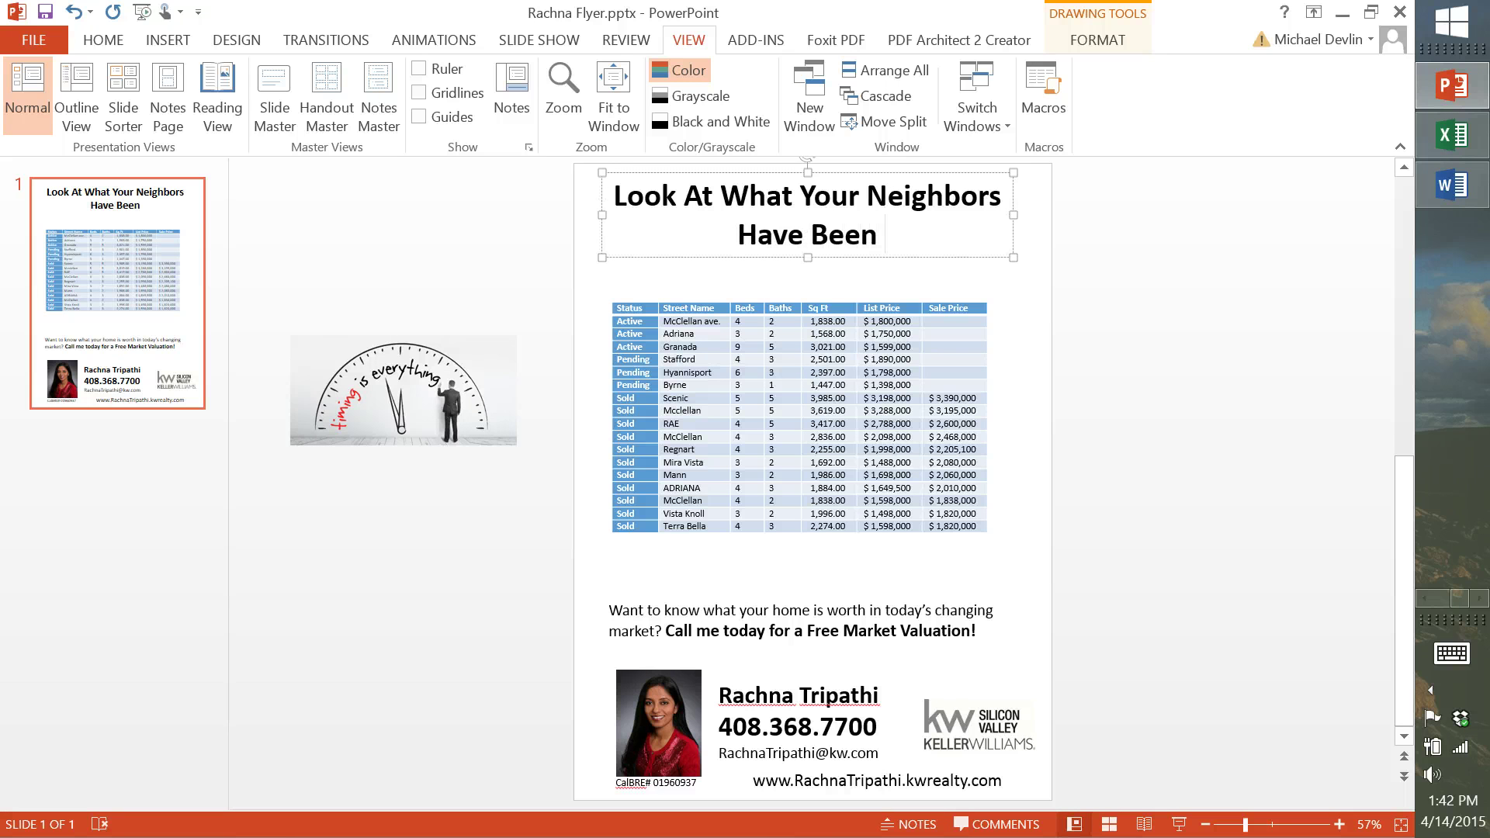
type(" Up To")
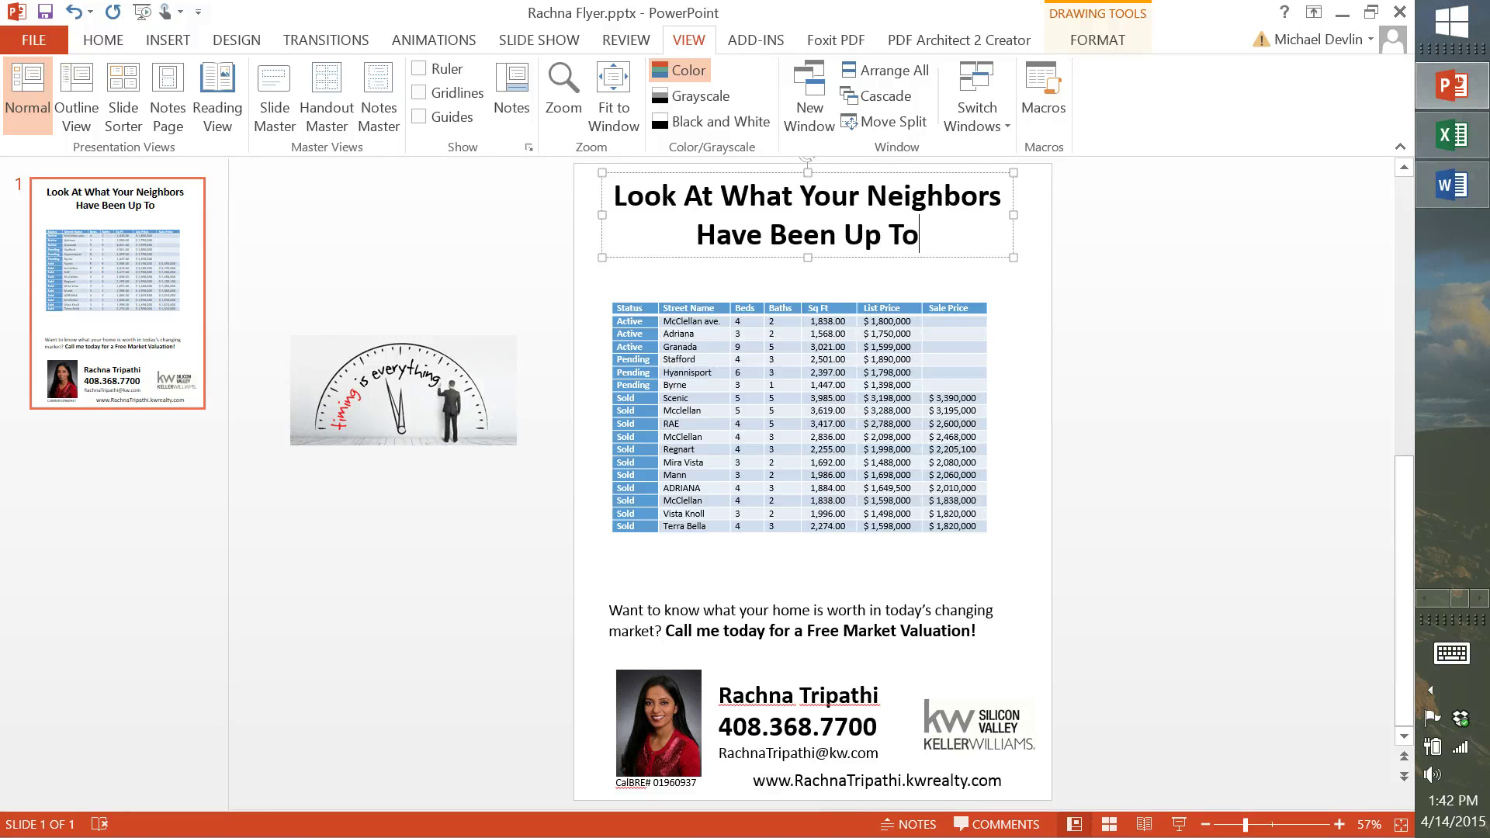
type("!")
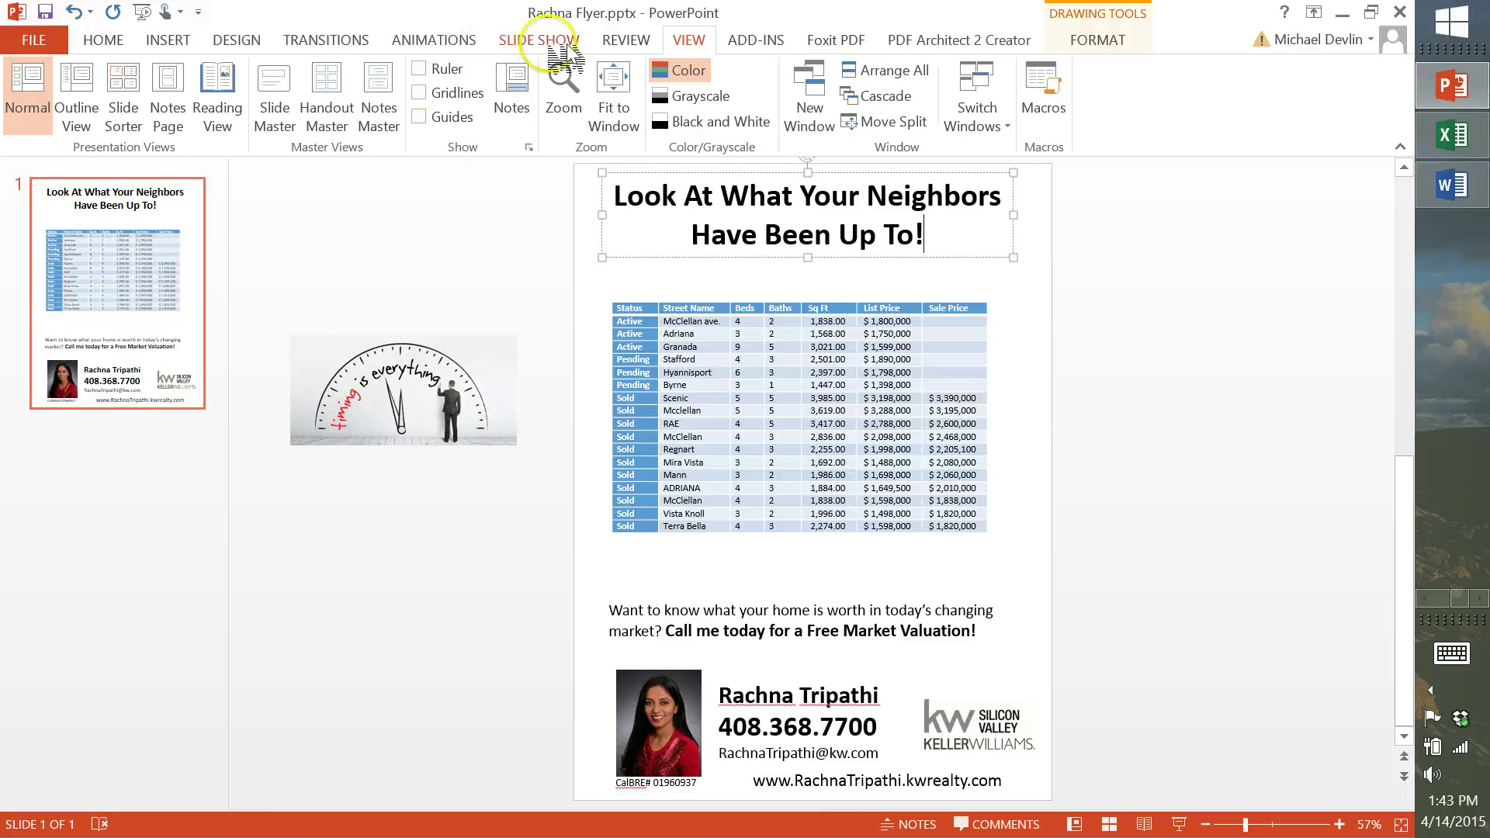
Spell-check the slide, adding the agent's name, CalBRE, Sq, ave. and Hyannisport as correct
left_click(626, 39)
left_click(31, 81)
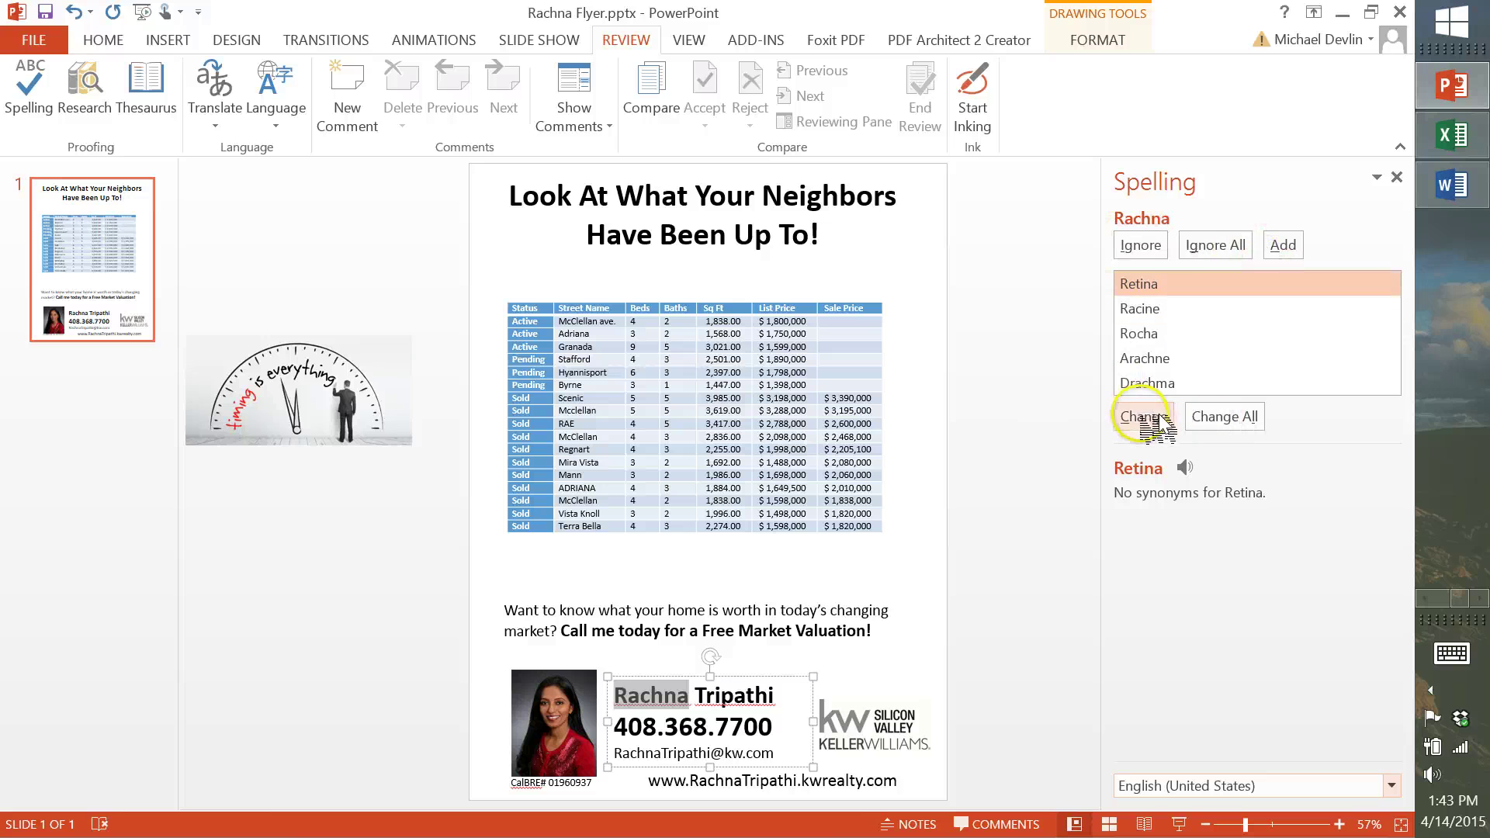
left_click(1285, 246)
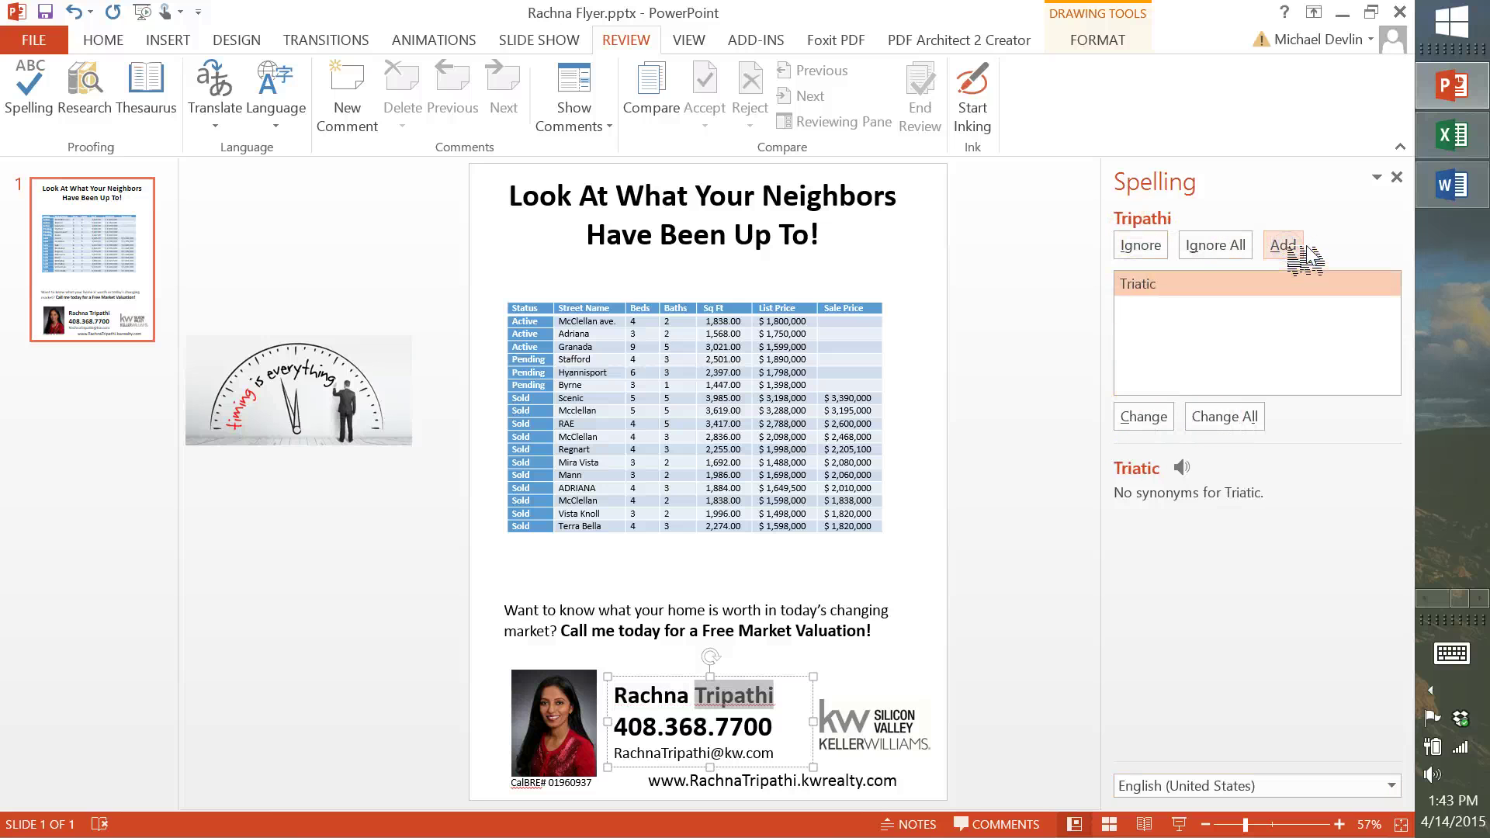
left_click(1285, 246)
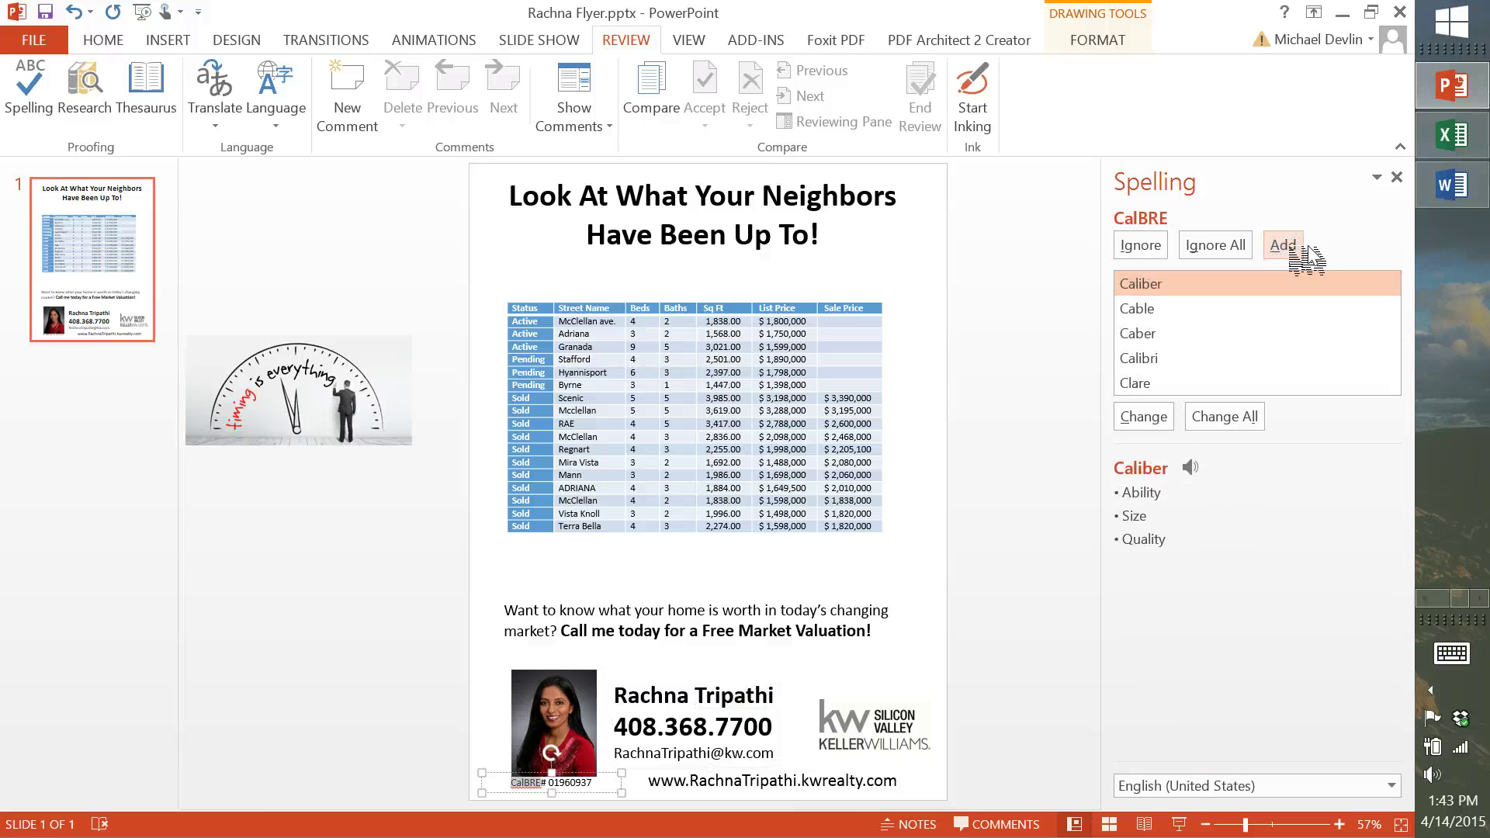
left_click(1285, 245)
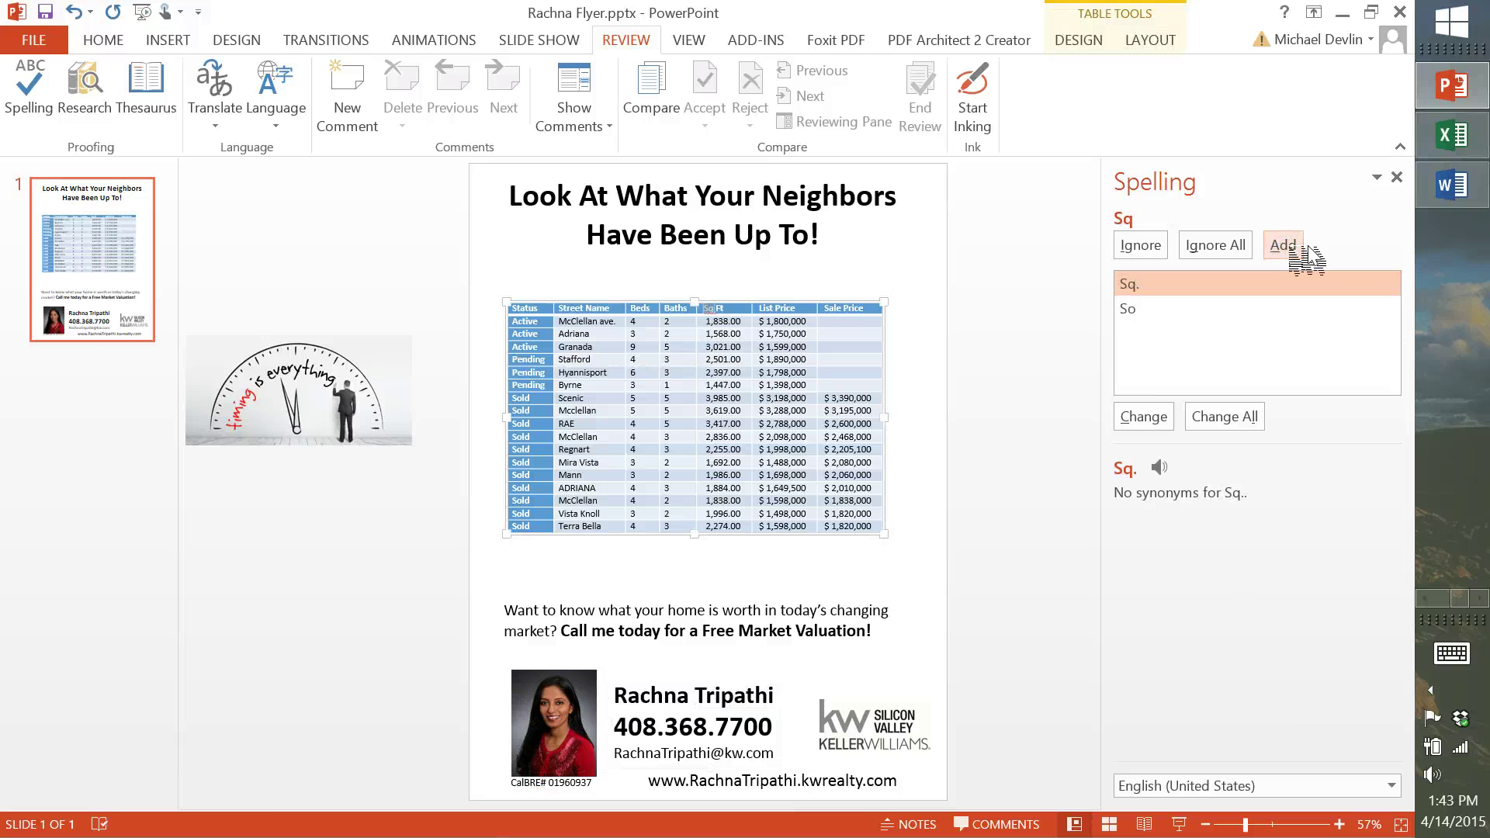
left_click(1285, 245)
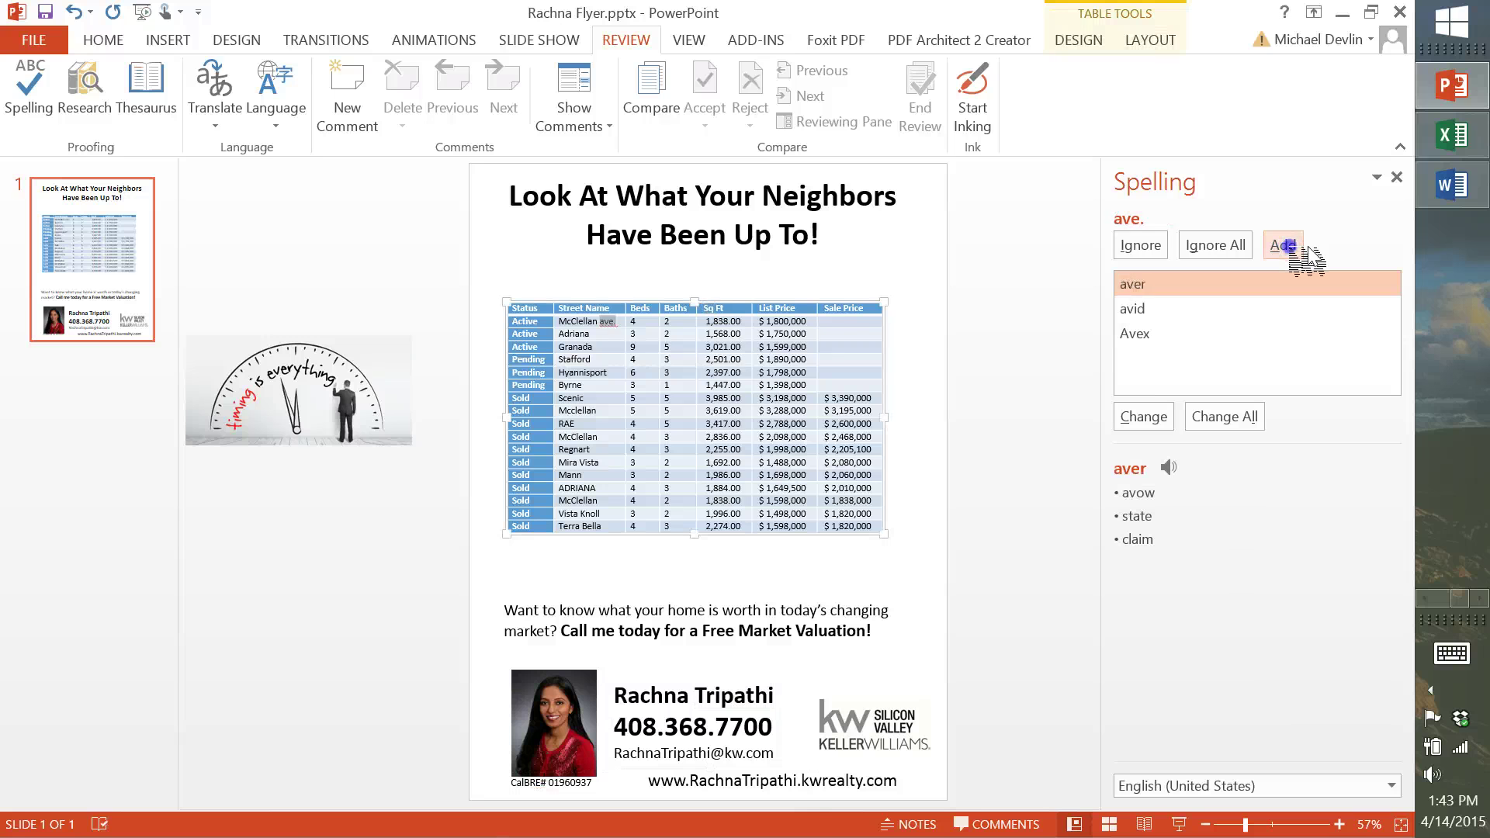
left_click(1285, 245)
left_click(1286, 245)
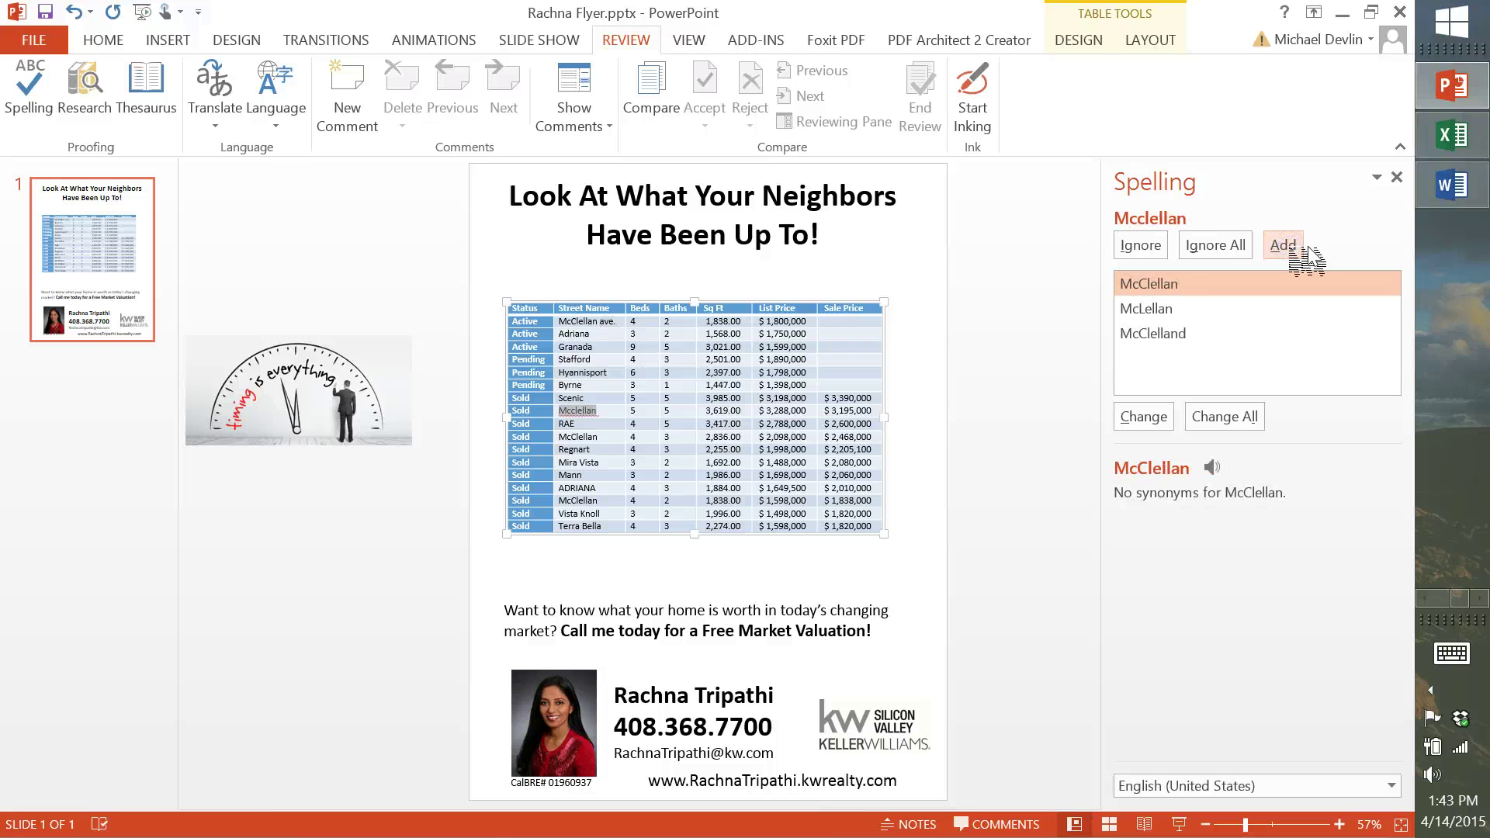
left_click(1398, 177)
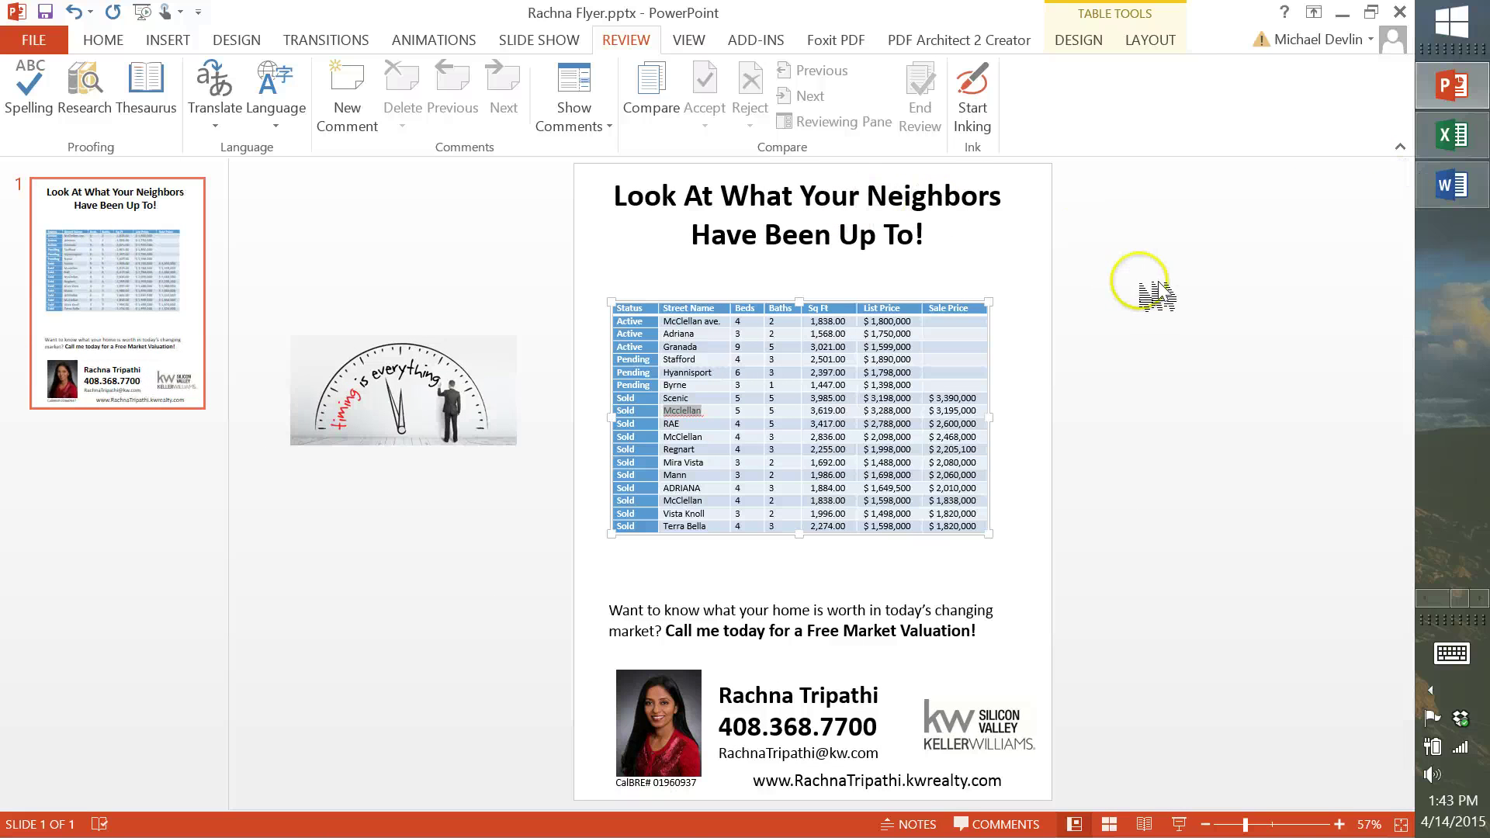
left_click(324, 411)
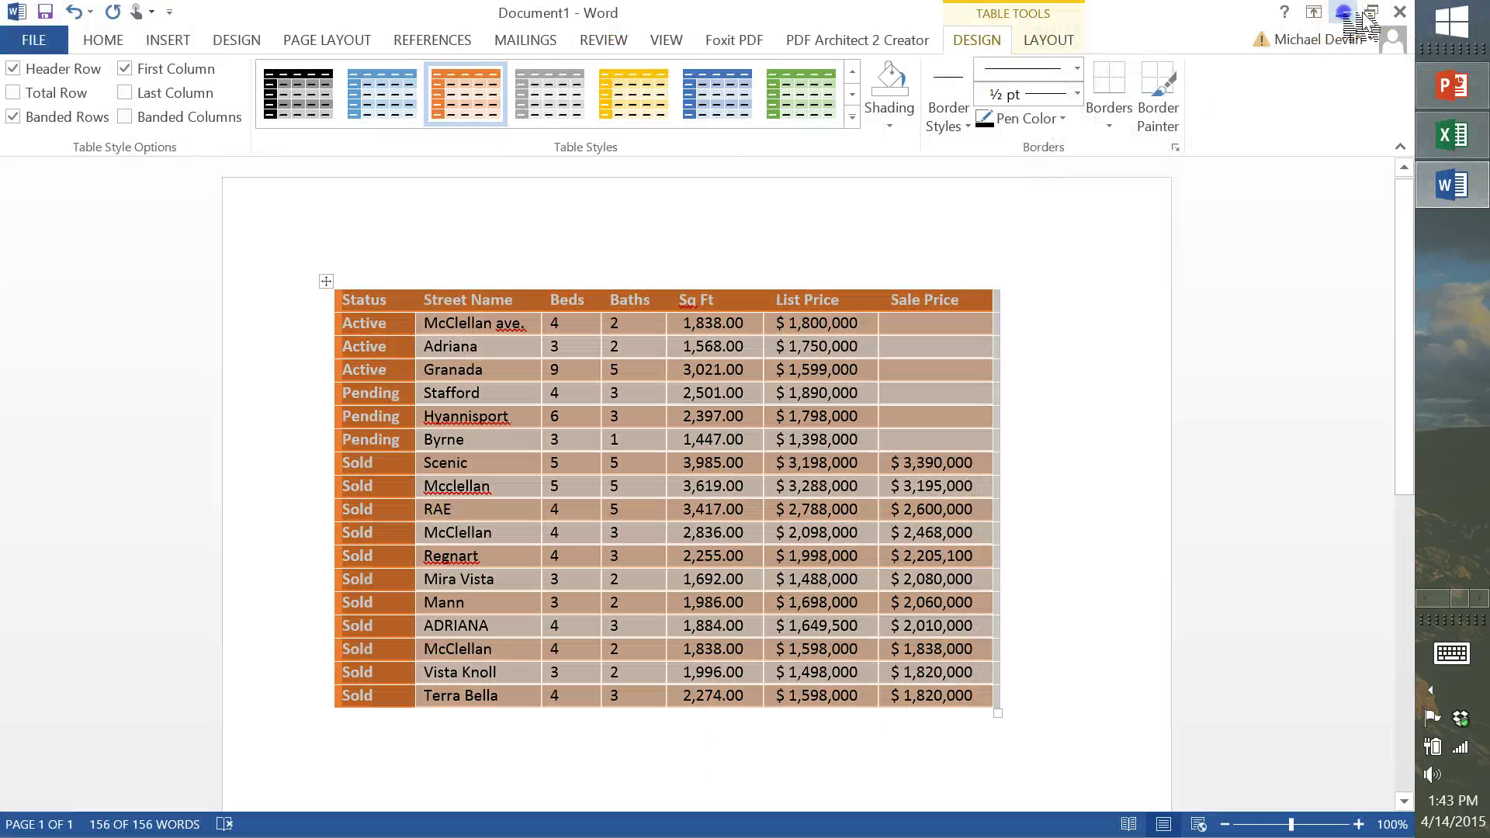
Switch to the Market Update spreadsheet in Excel and reveal the other running programs
left_click(1343, 12)
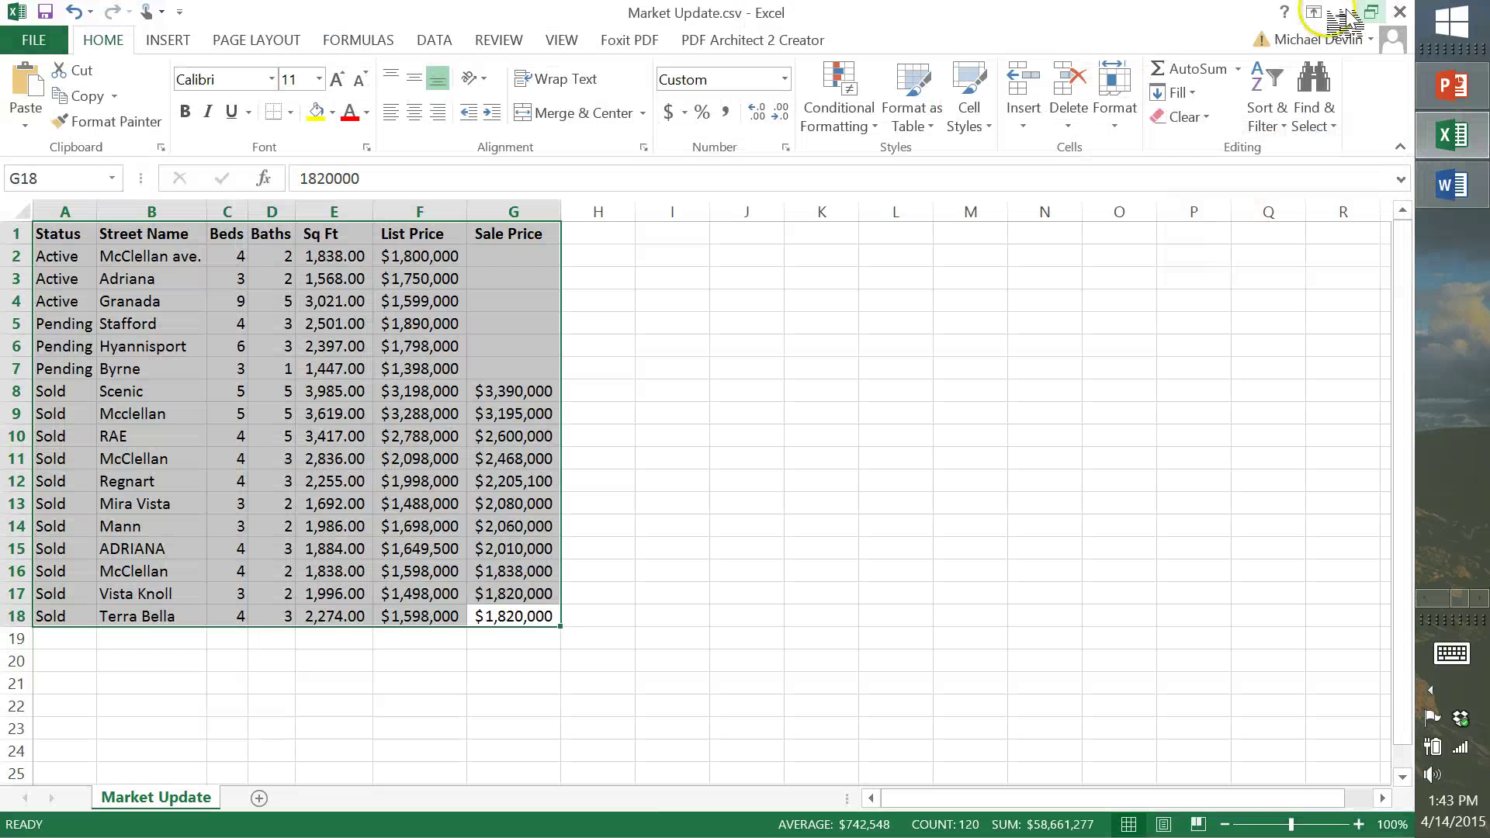
left_click(1452, 617)
In a new Chrome tab, search Google for 'look at your neighbors'
left_click(1473, 140)
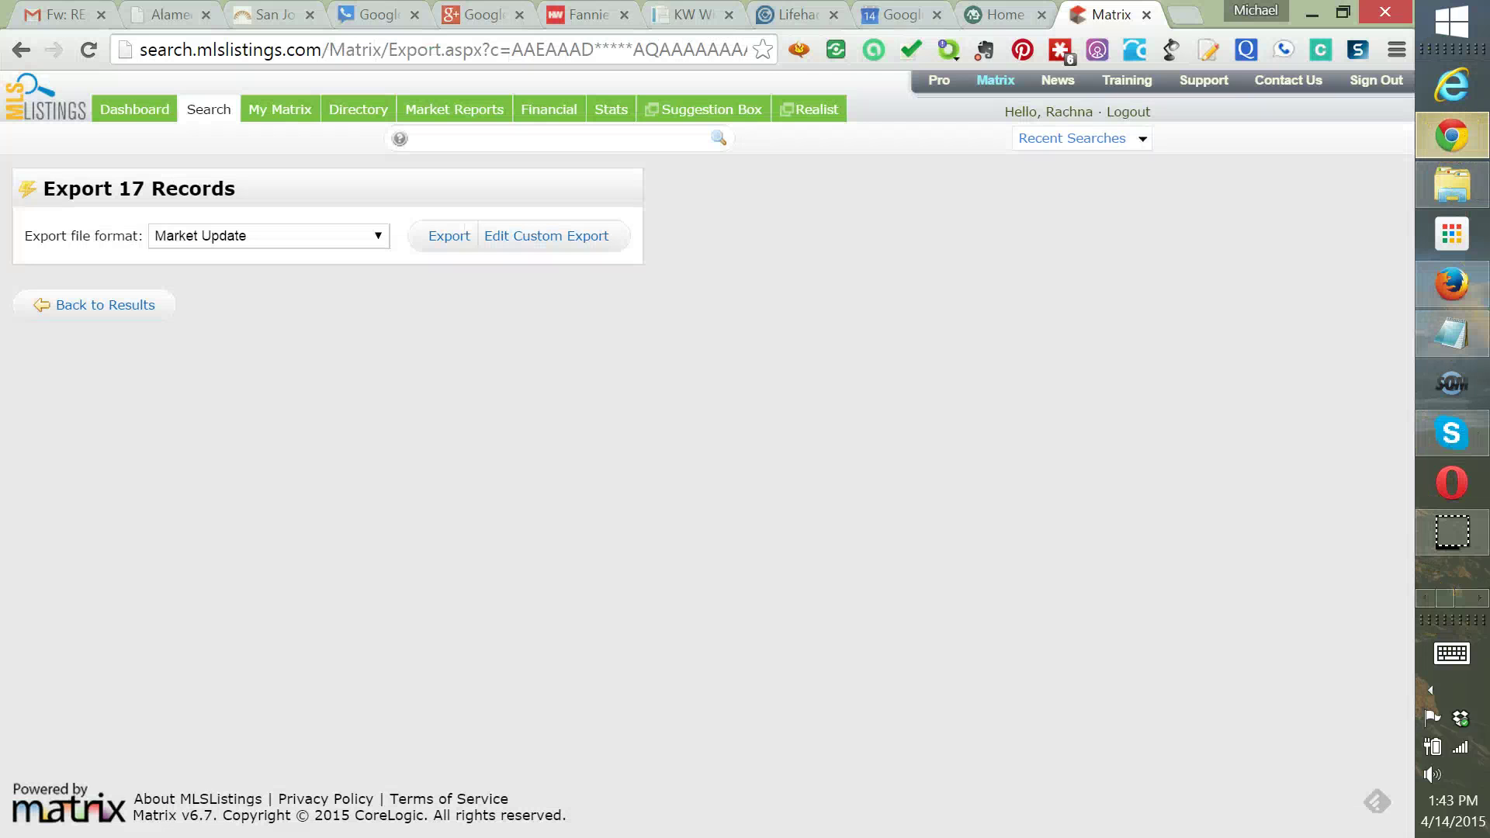
left_click(1188, 16)
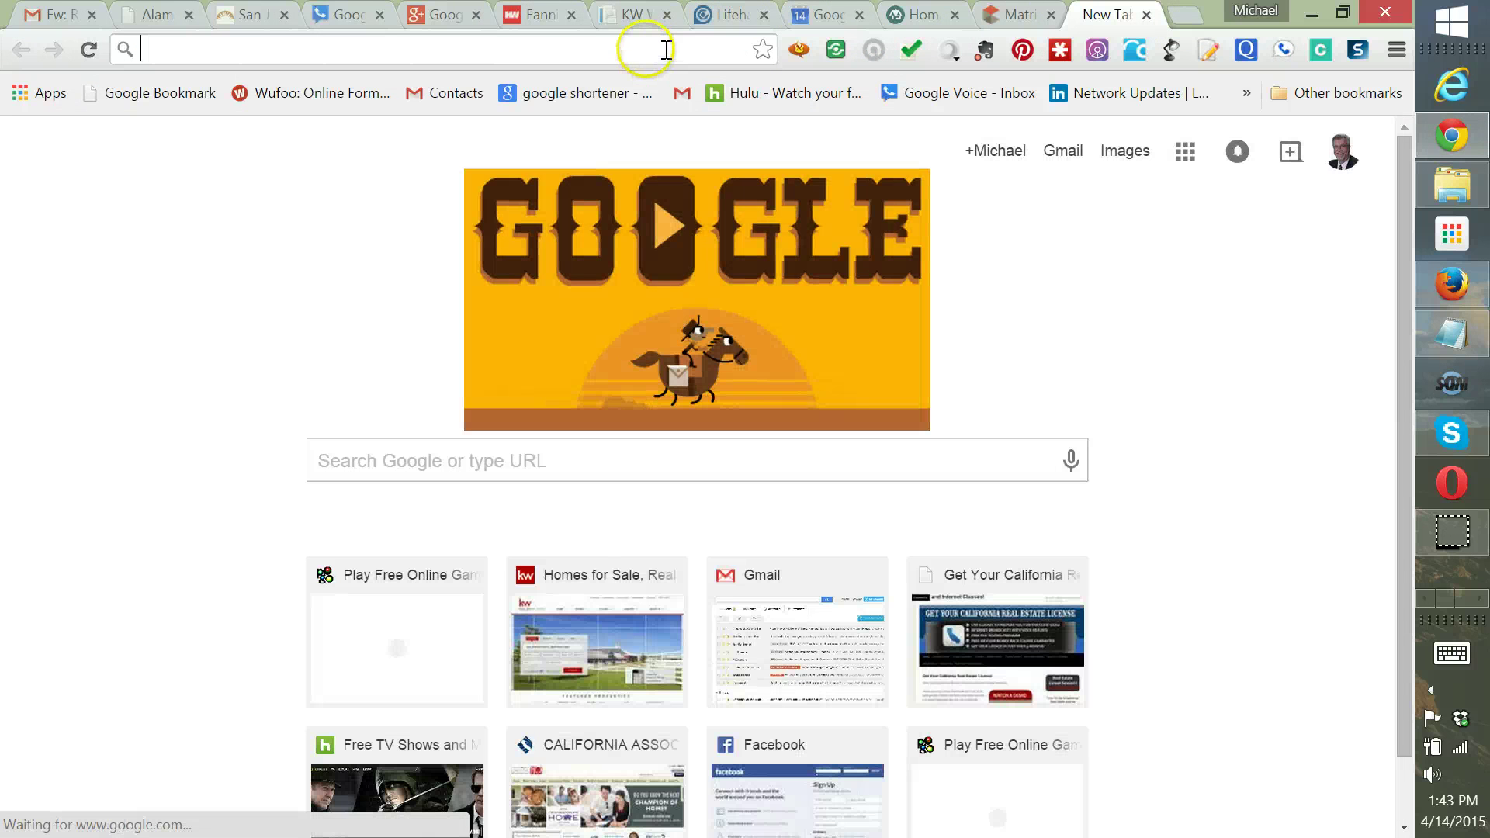
left_click(664, 50)
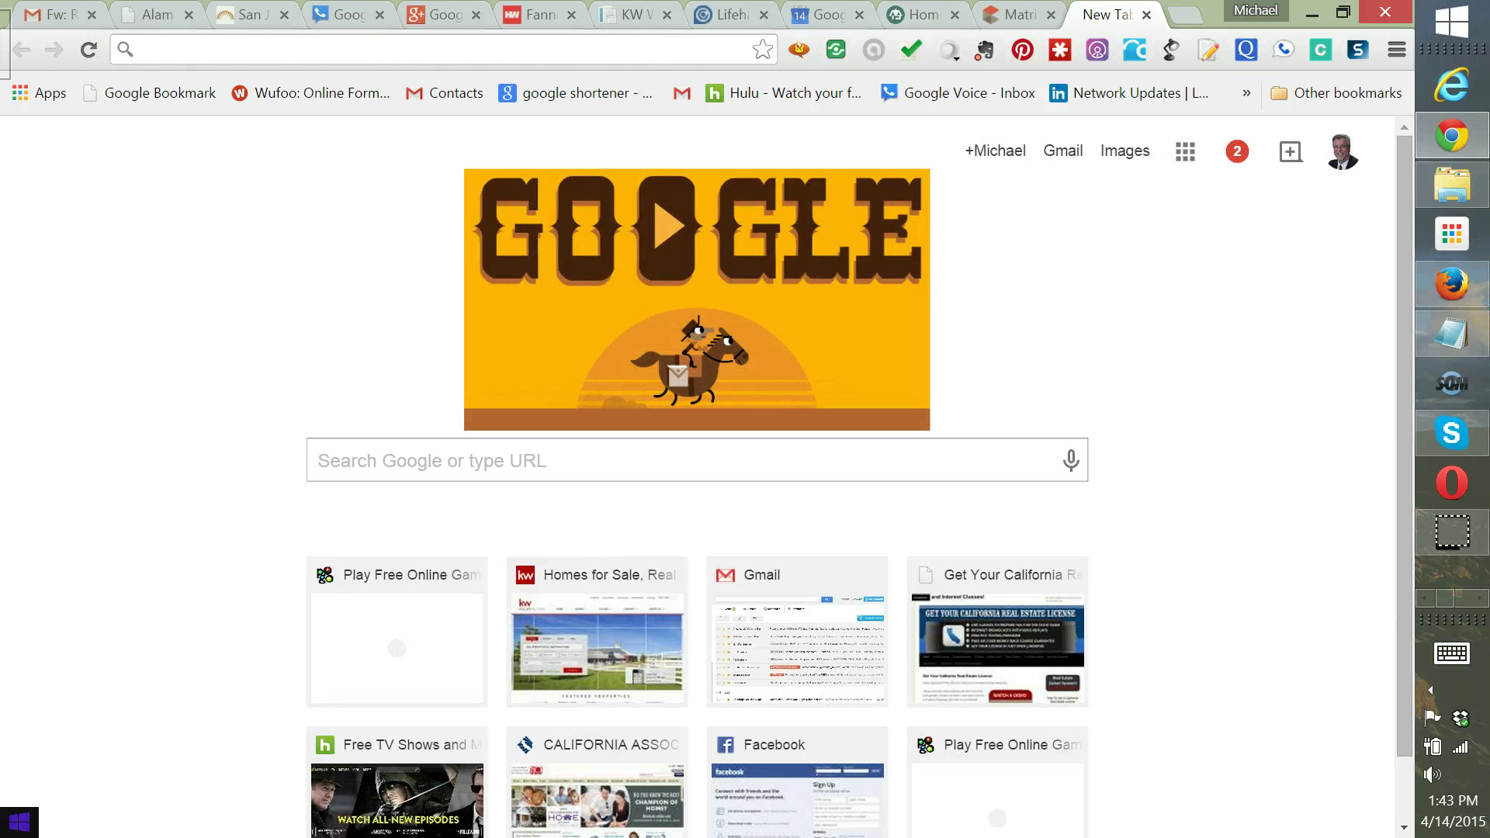
type("loot at")
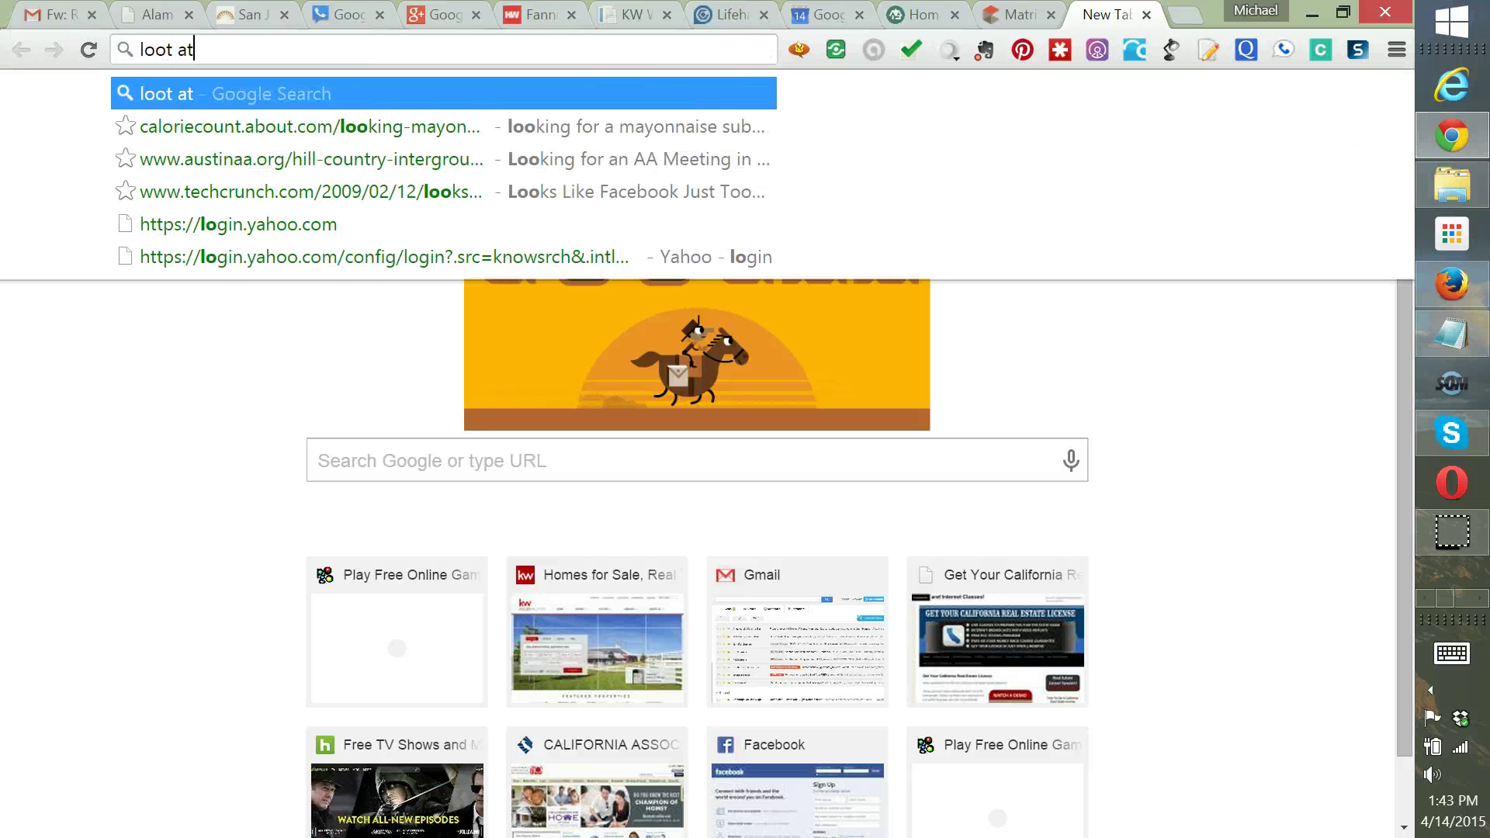
key("BackSpace")
key("BackSpace")
key("BackSpace")
key("BackSpace")
type("k at you")
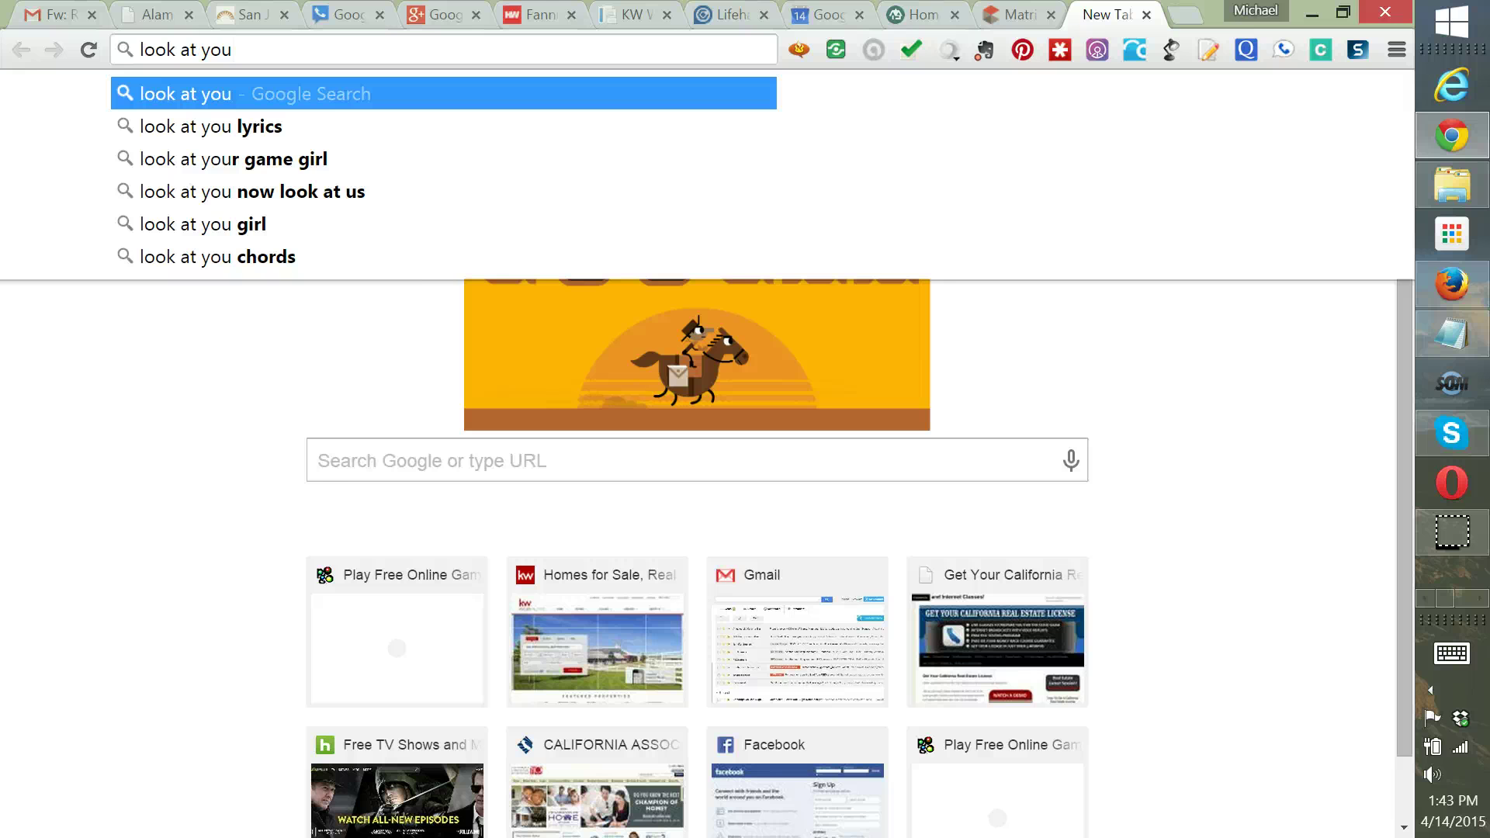
type("r")
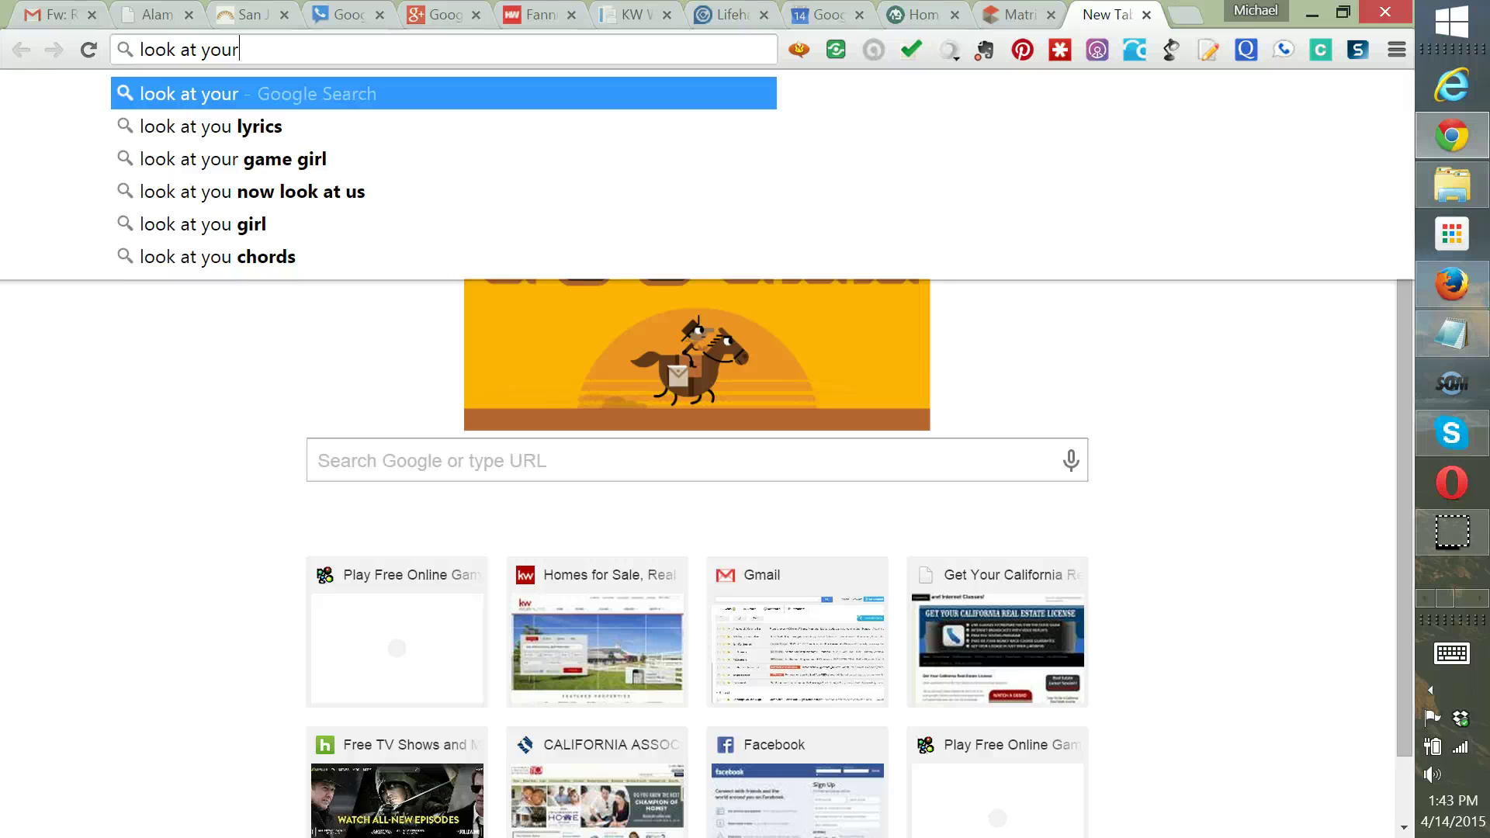
type(" neighbors")
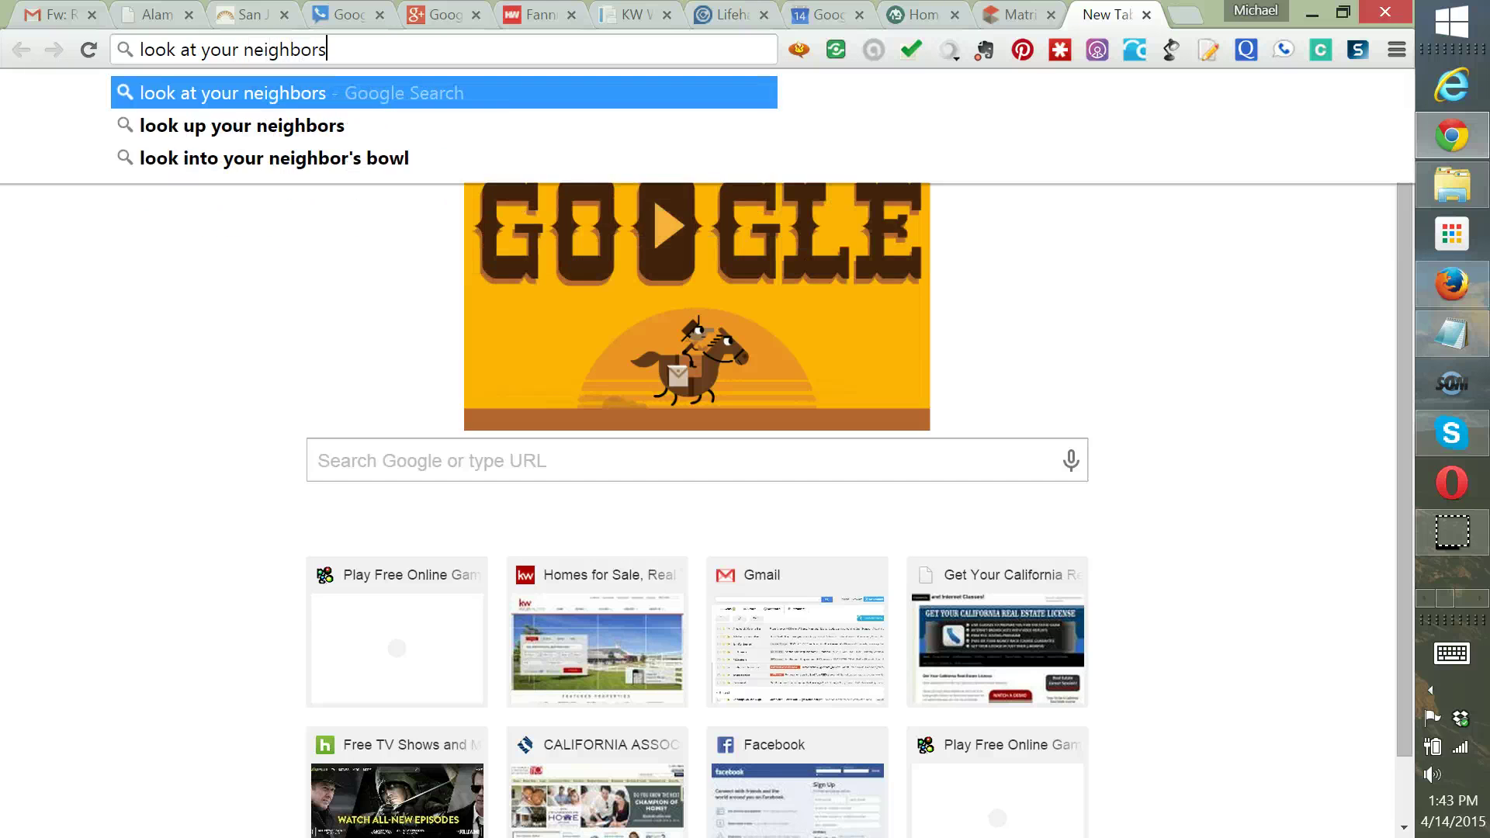
key("Return")
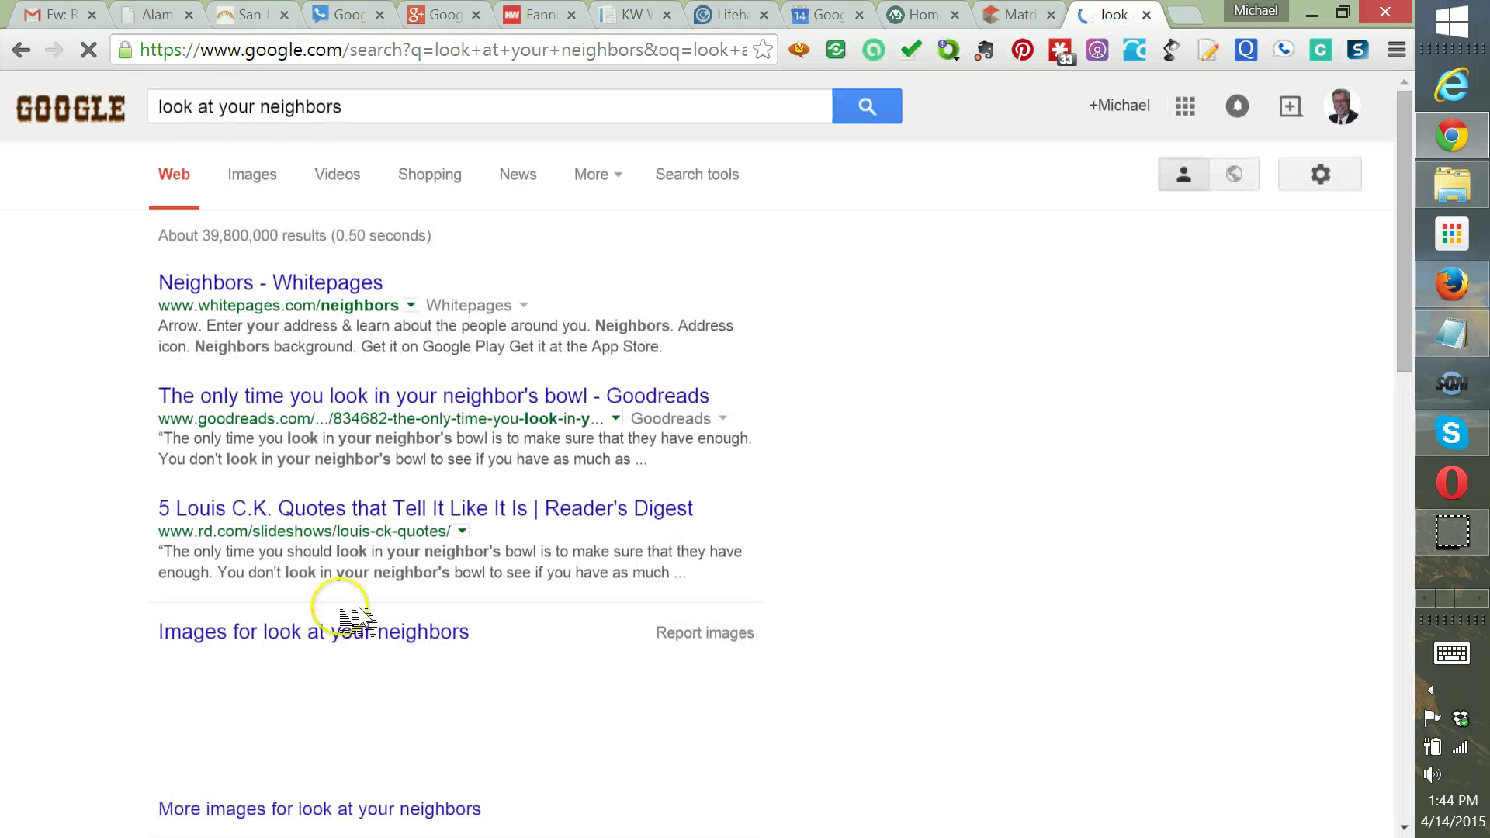
Switch the search results to Google Images and scroll through them
left_click(253, 172)
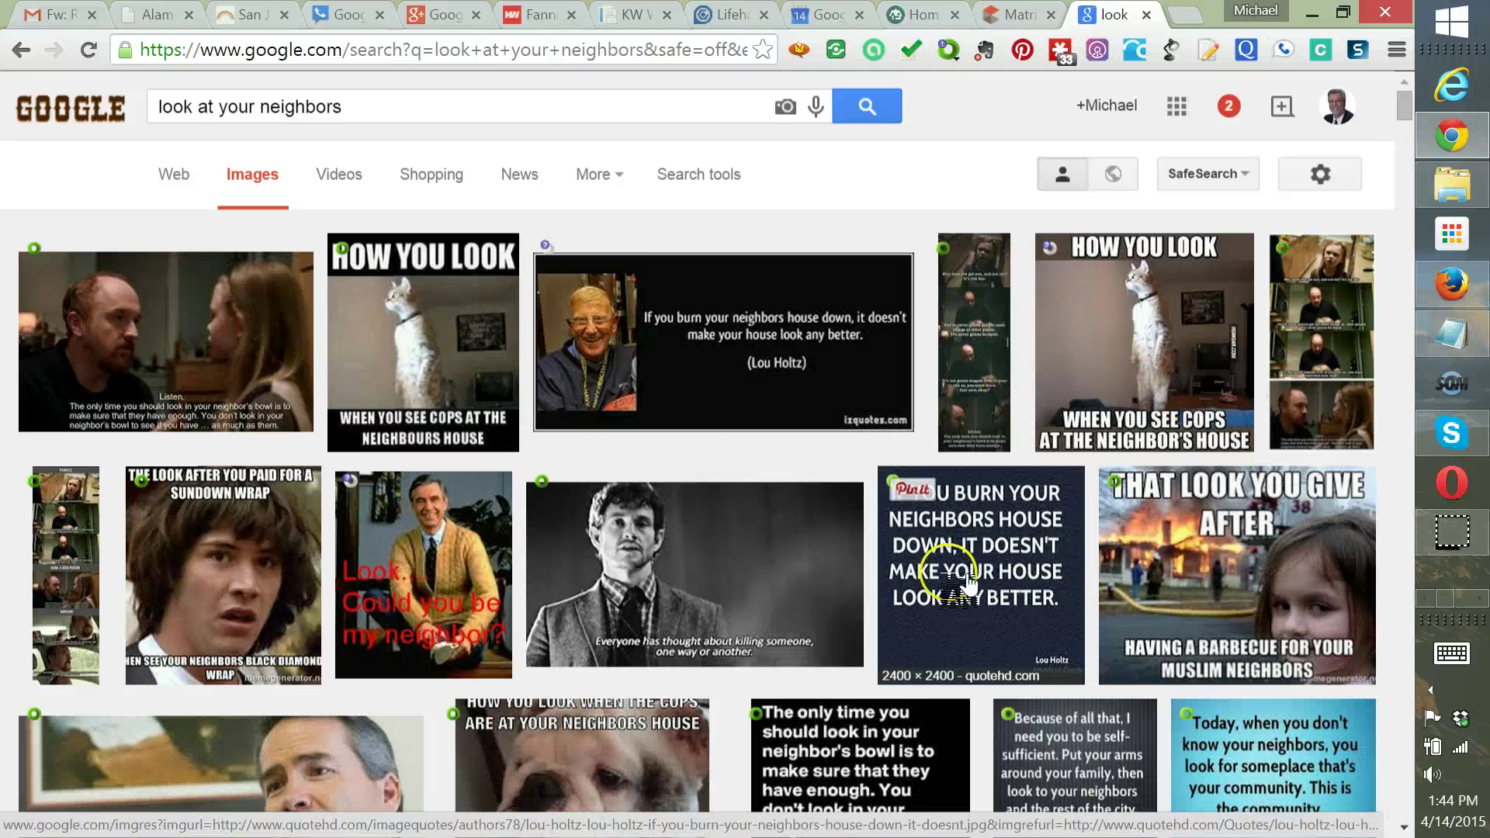
scroll(815, 568, "down", 3)
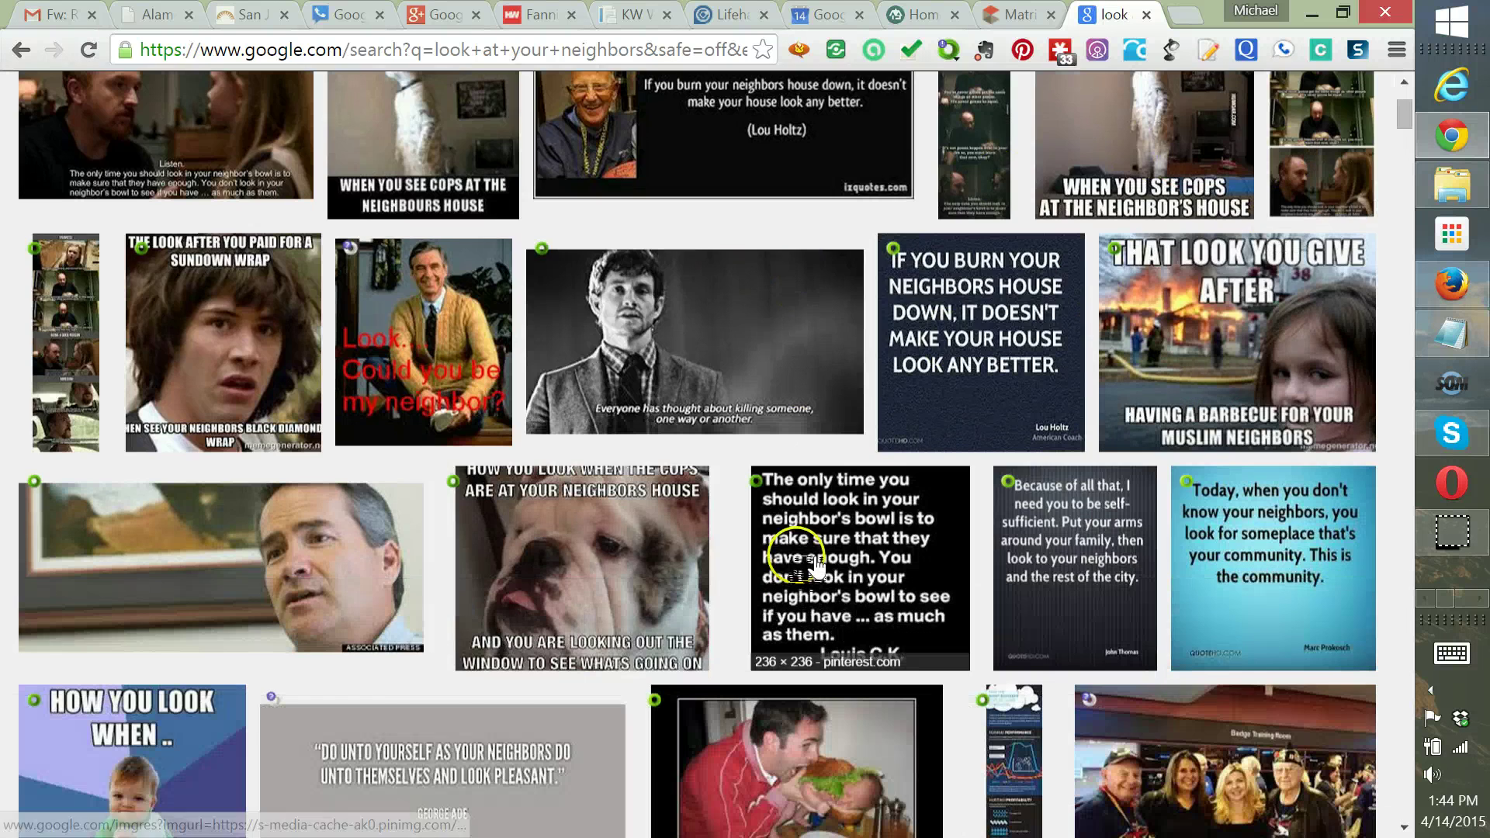
scroll(648, 562, "down", 3)
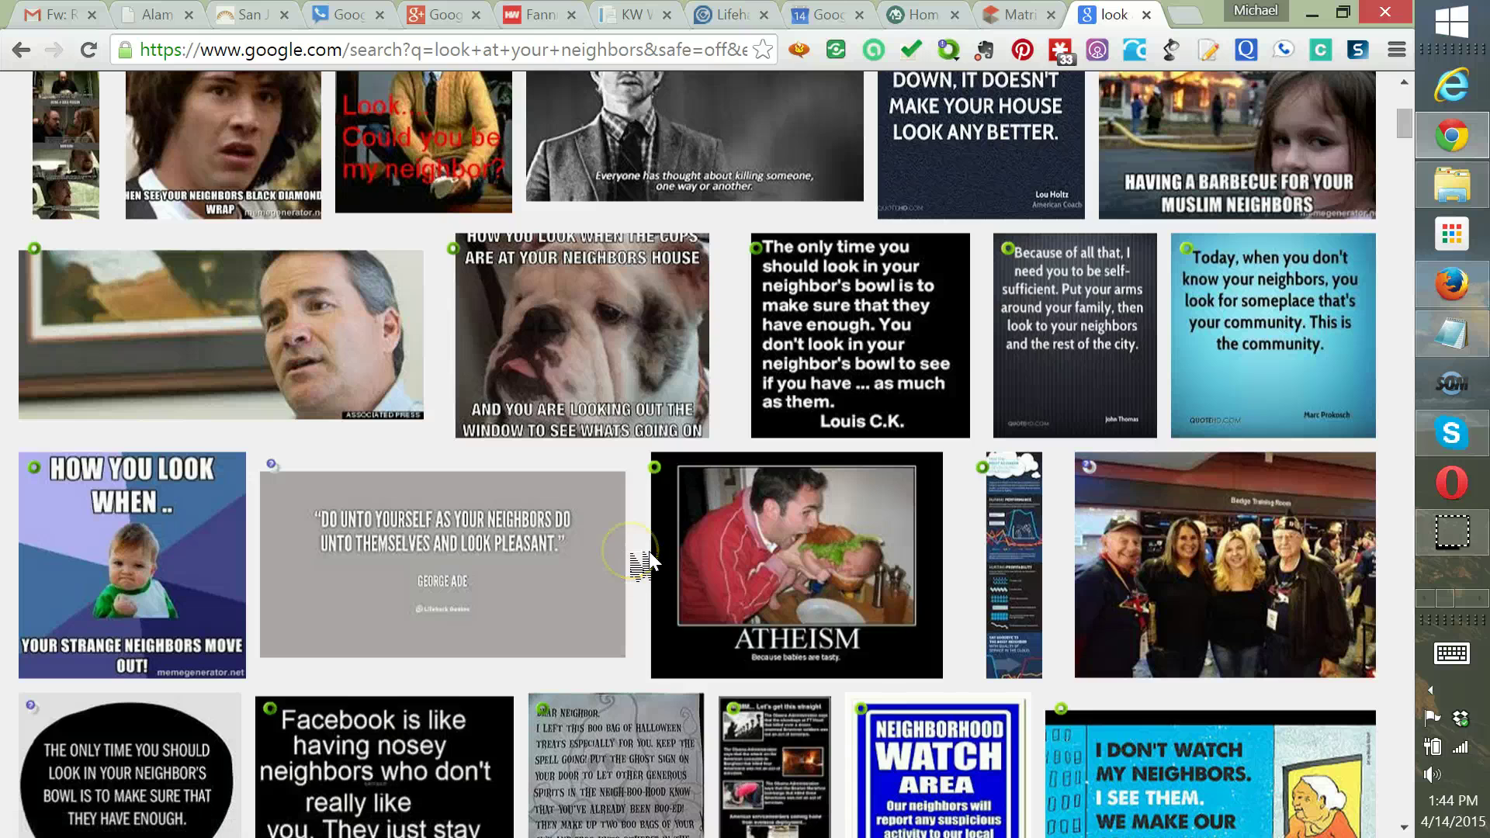
scroll(651, 560, "down", 4)
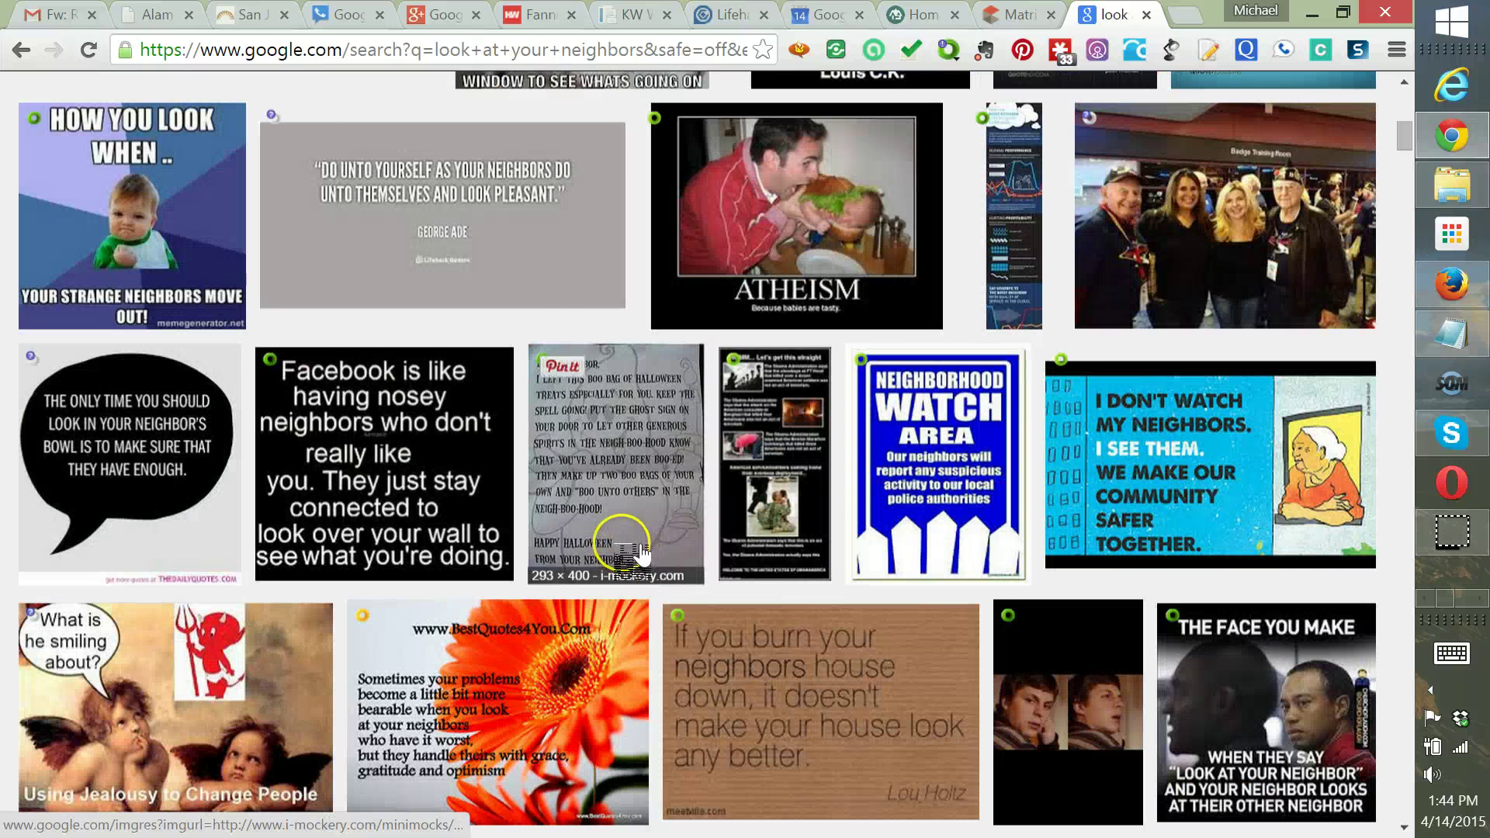
scroll(533, 496, "up", 5)
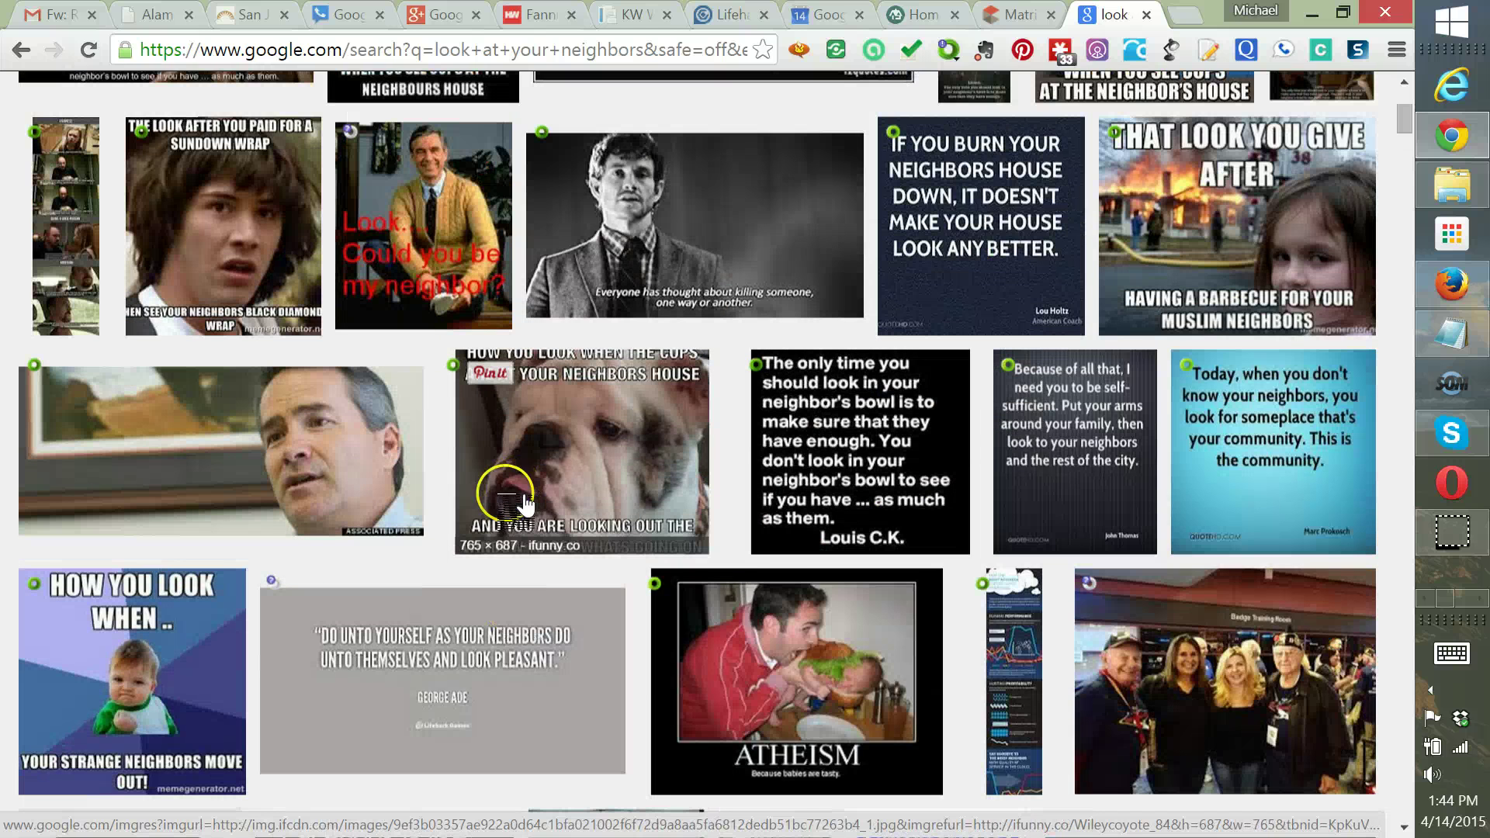
scroll(533, 497, "up", 5)
Shorten the query to 'look at neighbors', rerun the image search, and browse the results
left_click(341, 110)
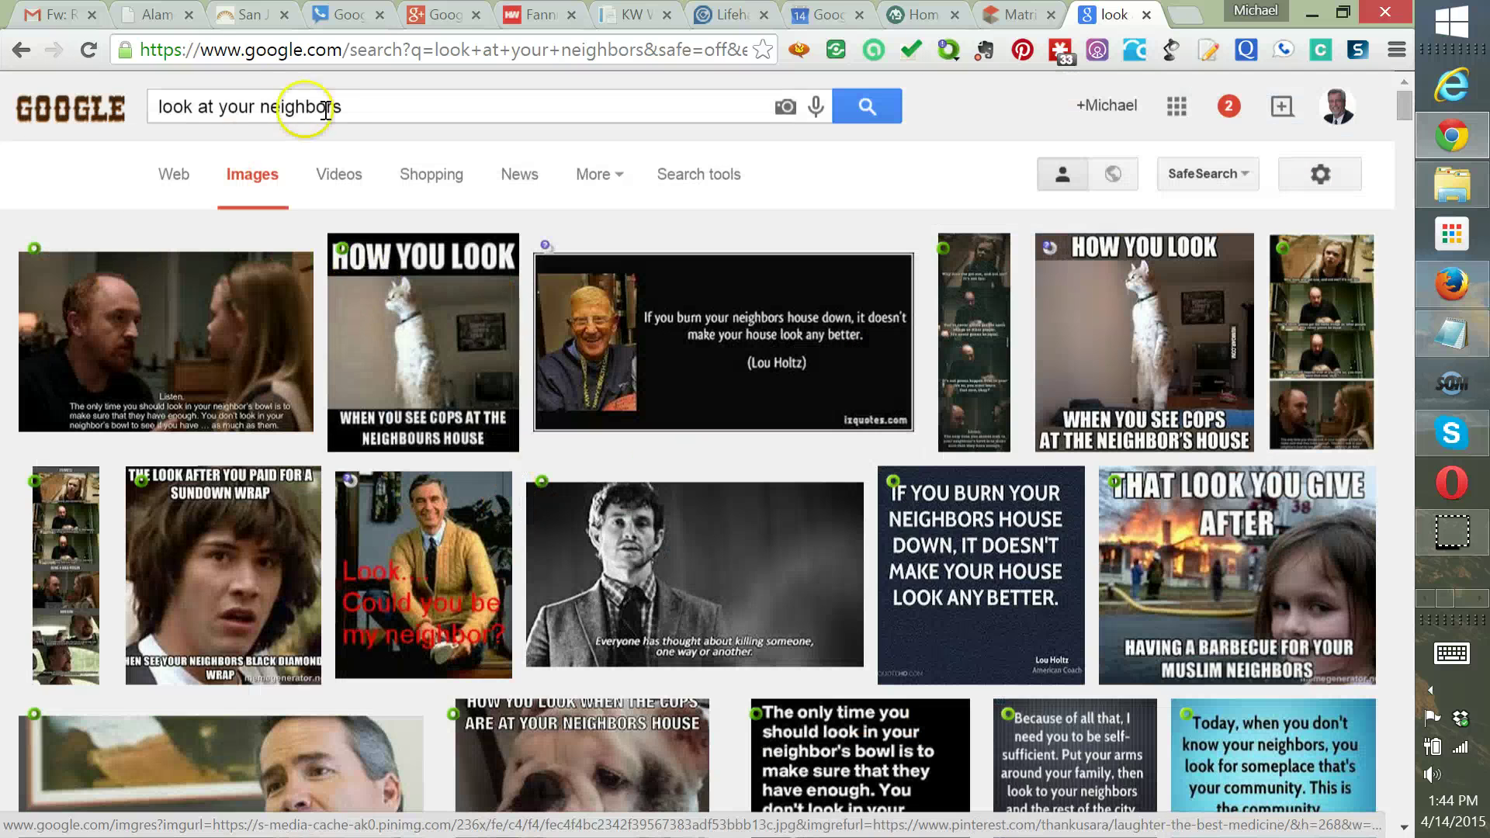
left_click(236, 108)
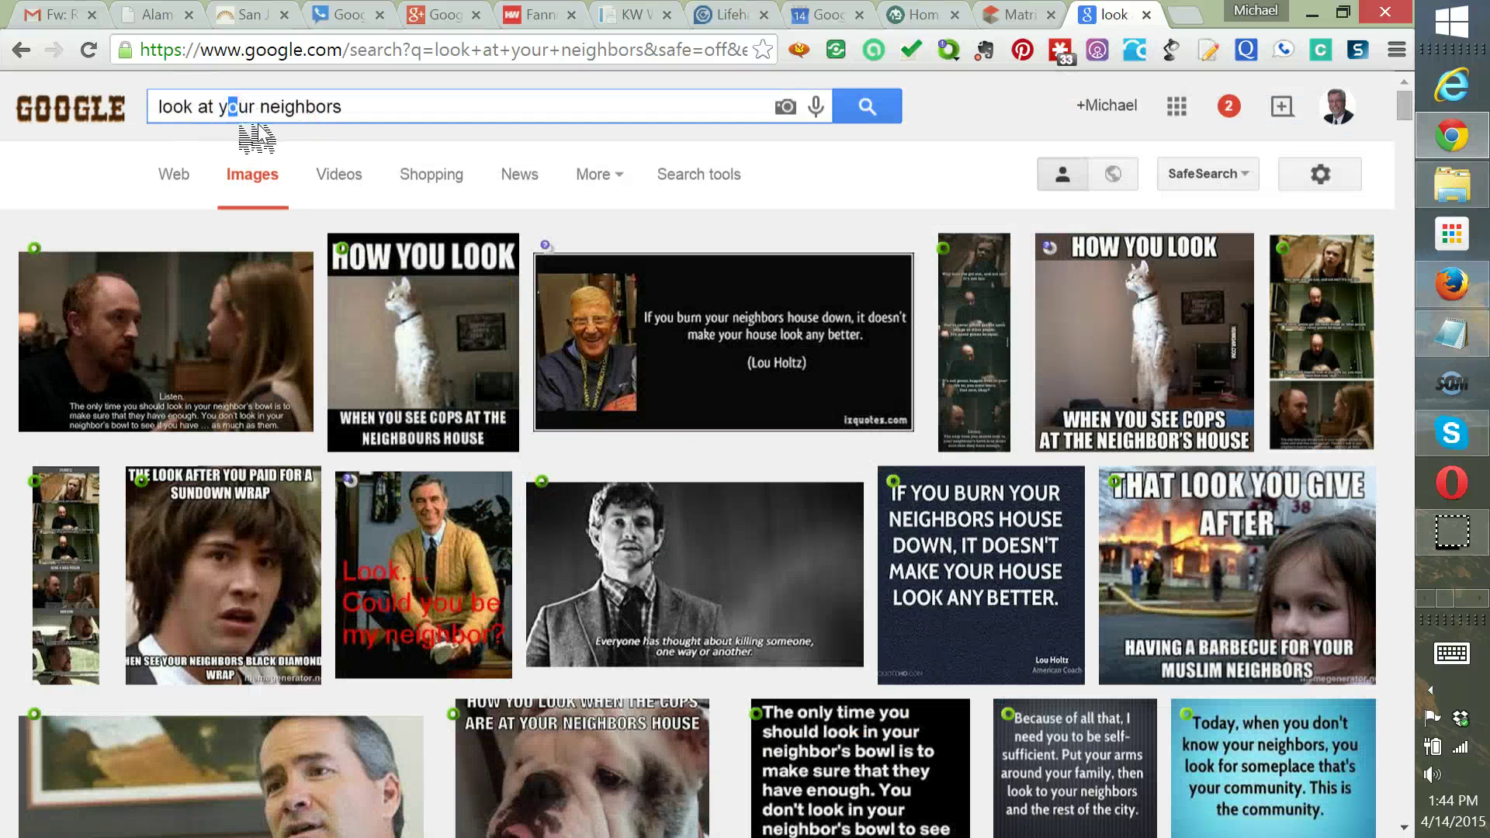
left_click(243, 122)
double_click(258, 101)
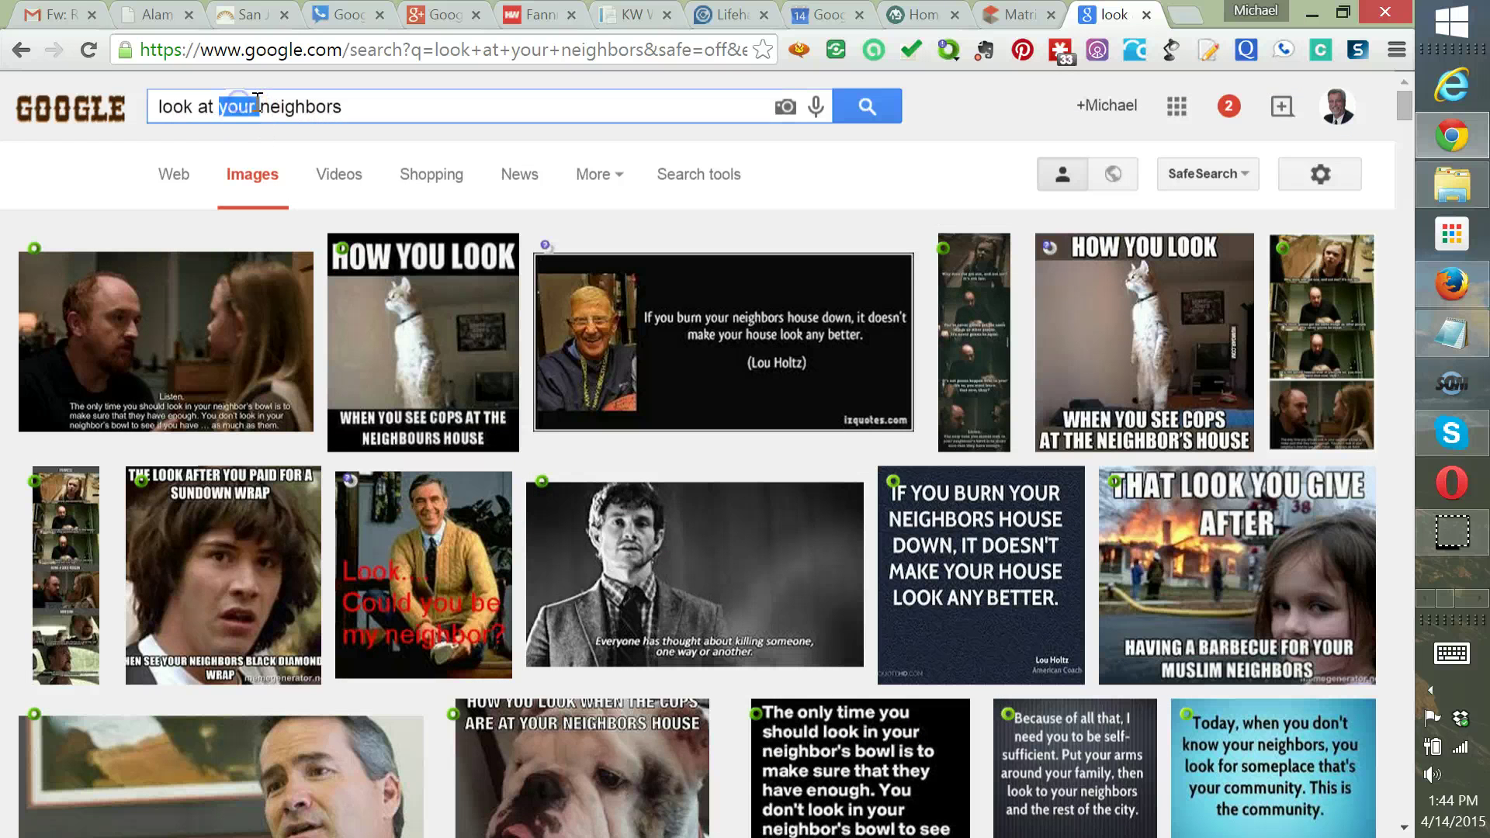
key("BackSpace")
left_click(865, 108)
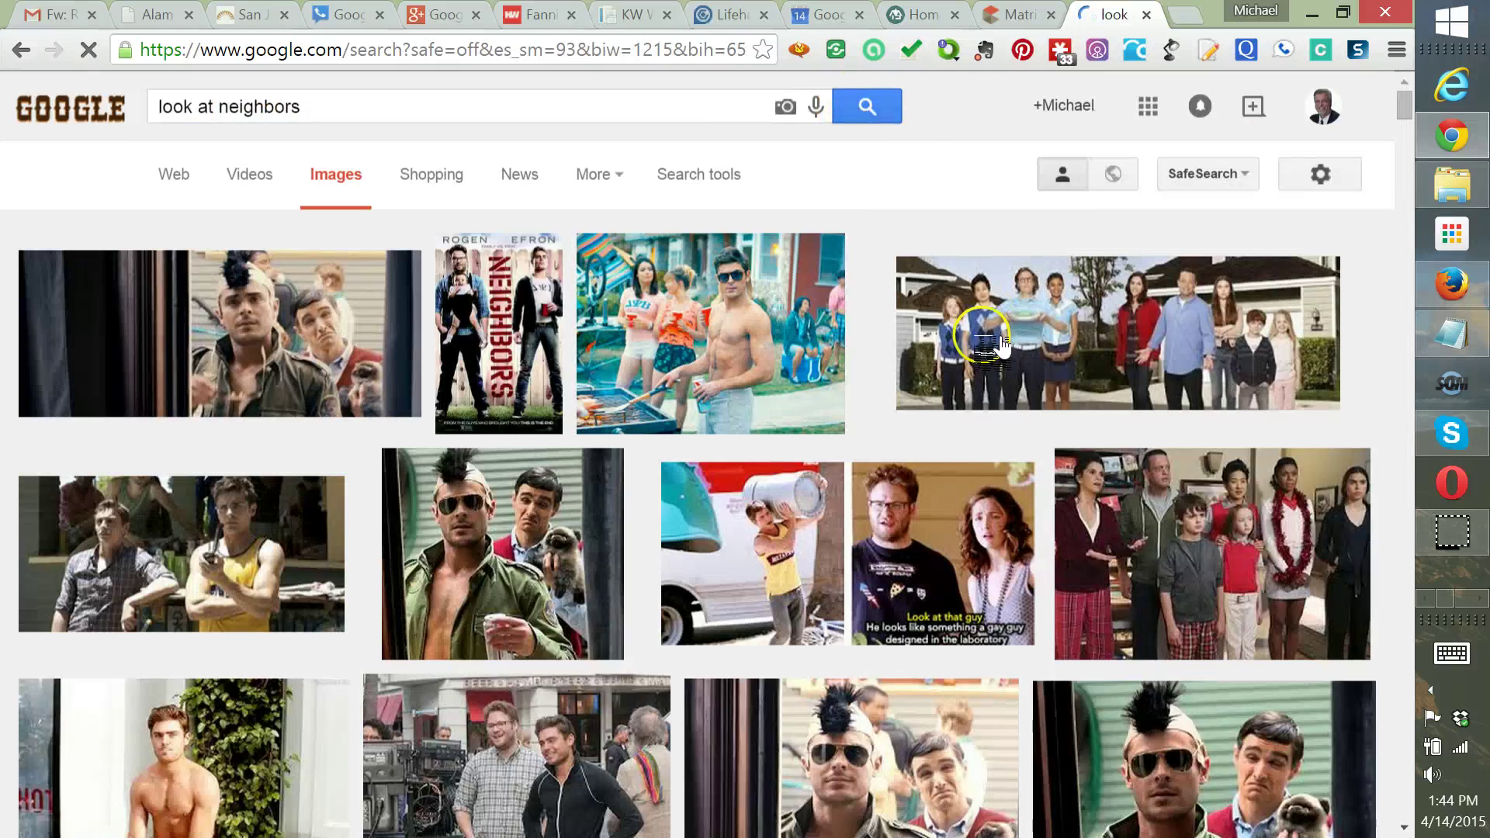
scroll(1001, 342, "down", 5)
scroll(1001, 342, "down", 14)
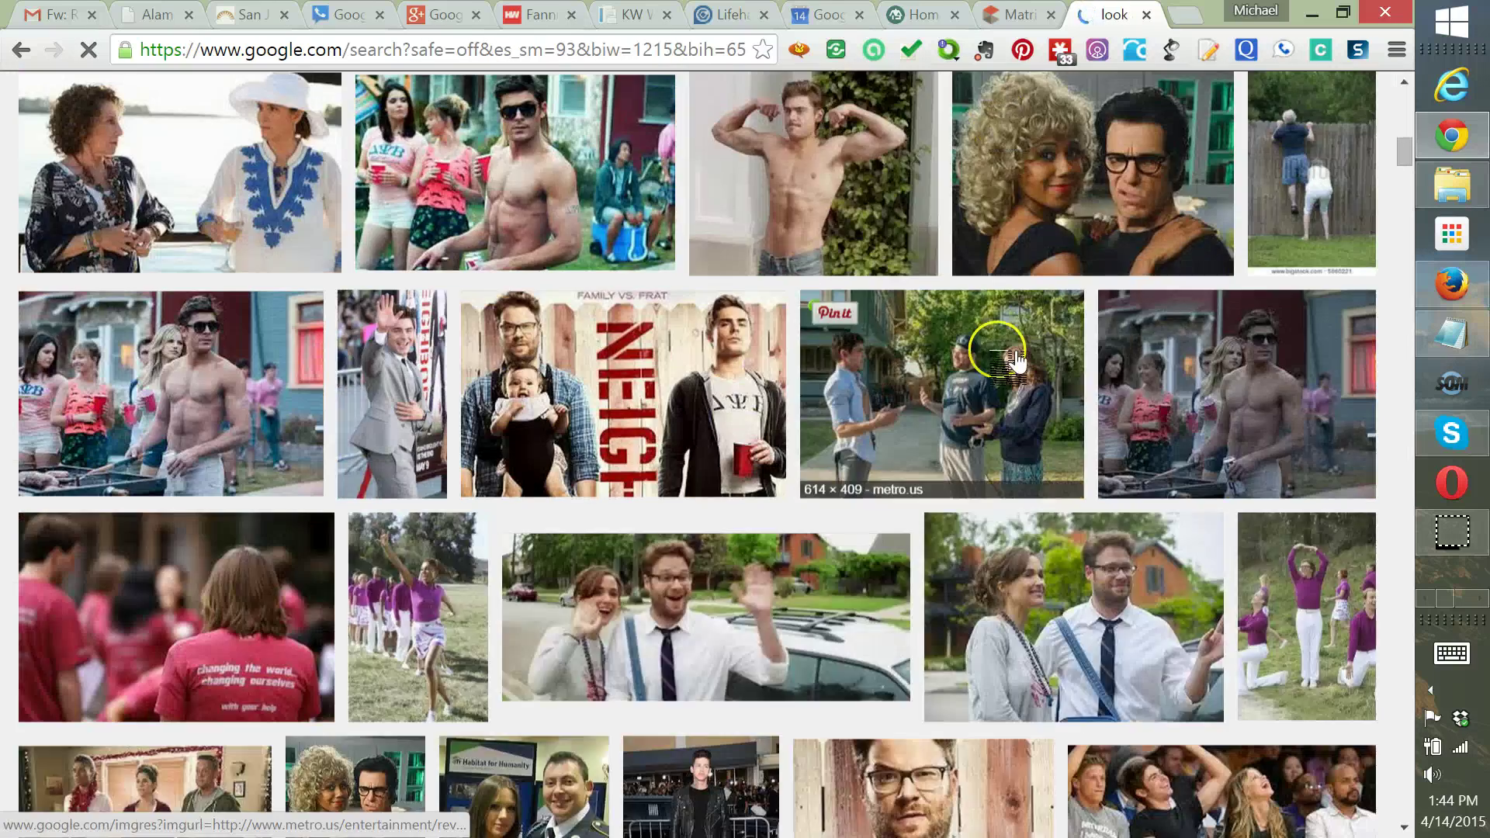
scroll(1007, 378, "down", 5)
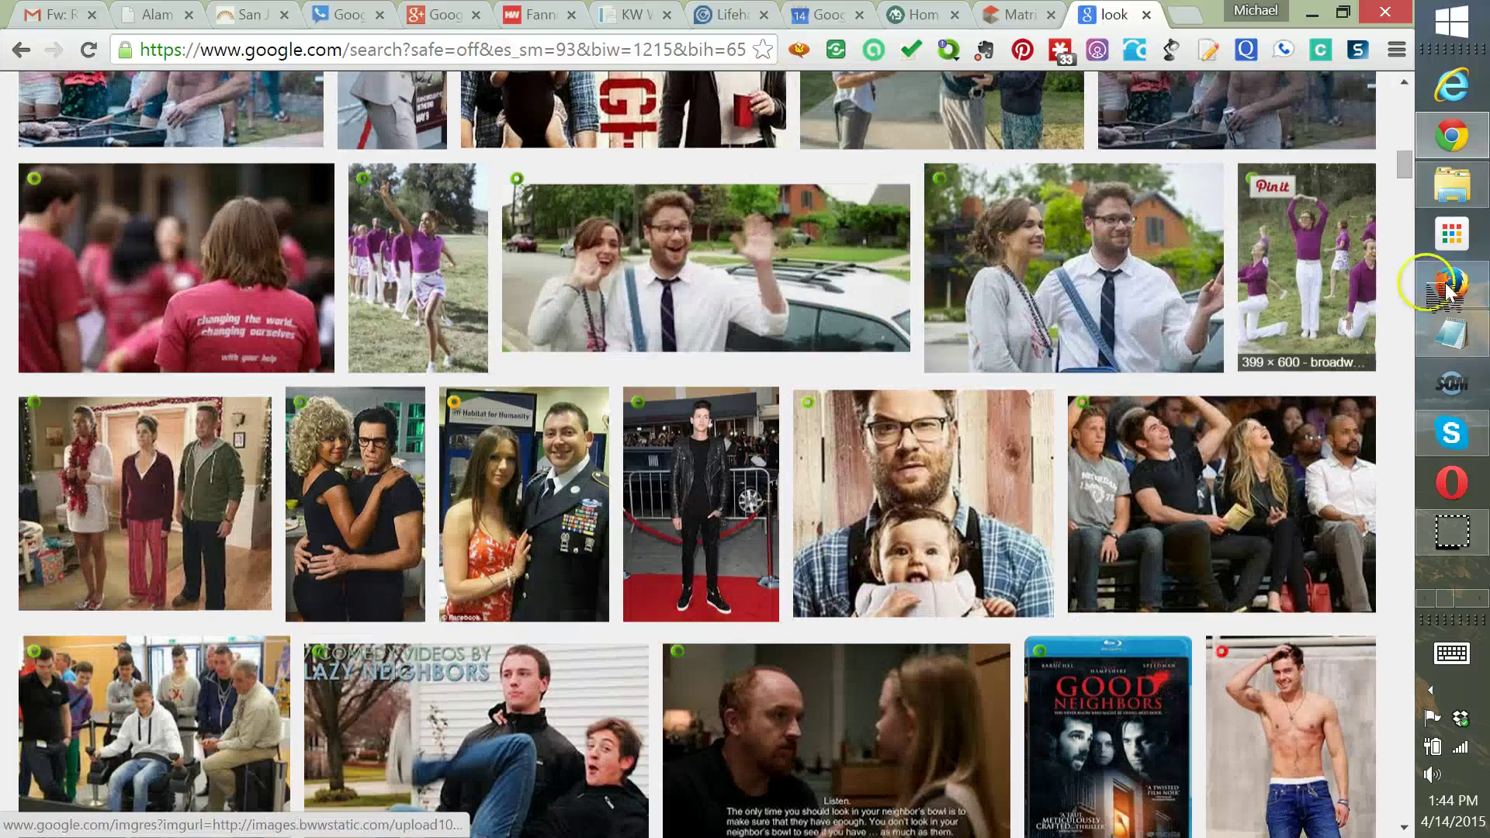
left_click_drag(1389, 172, 1409, 51)
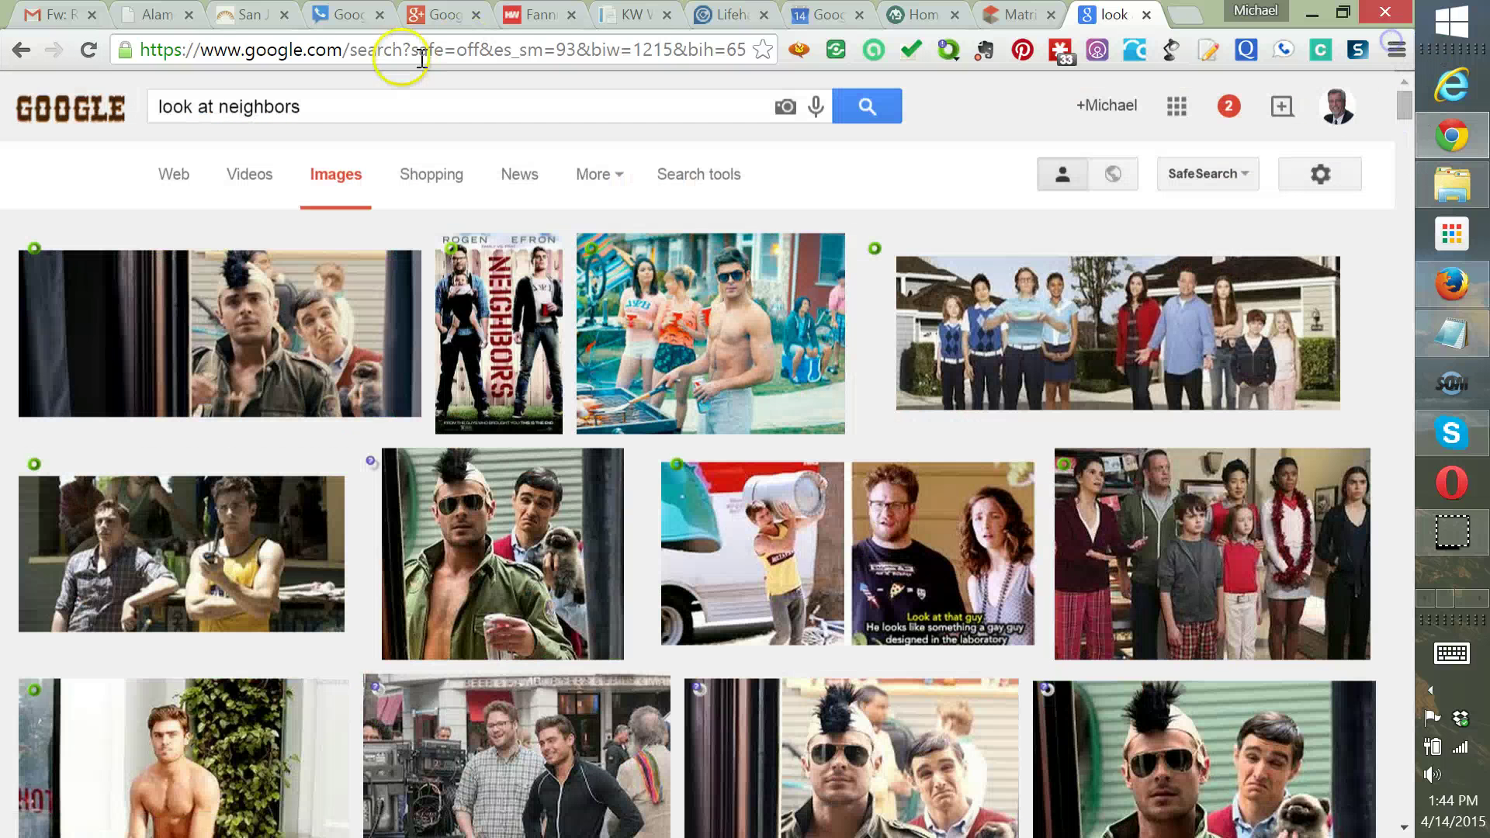
left_click(334, 101)
key("ctrl+a")
Run an image search for 'looking' and scroll down through the results
type("looking")
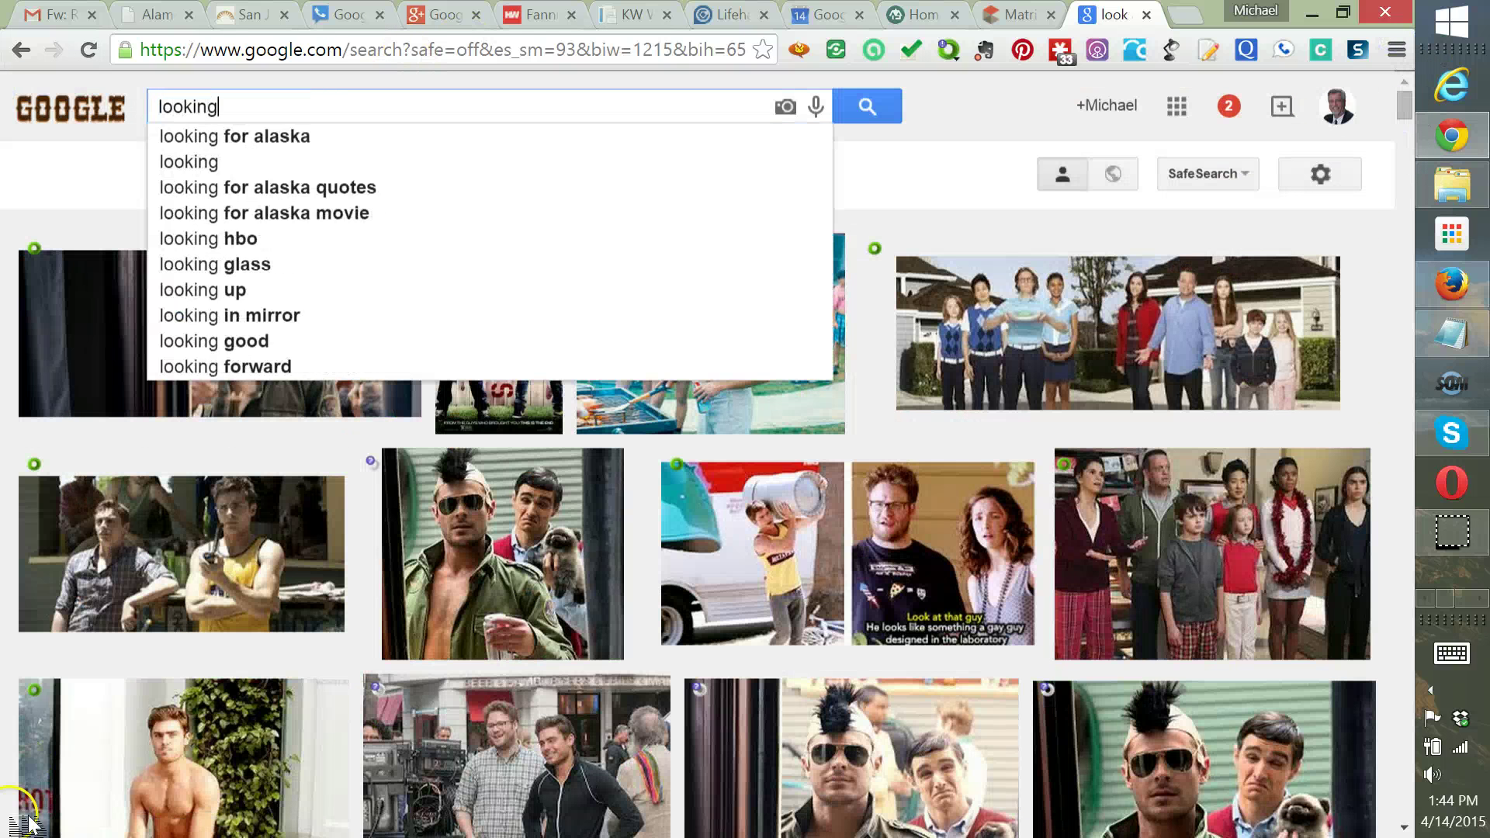
key("Return")
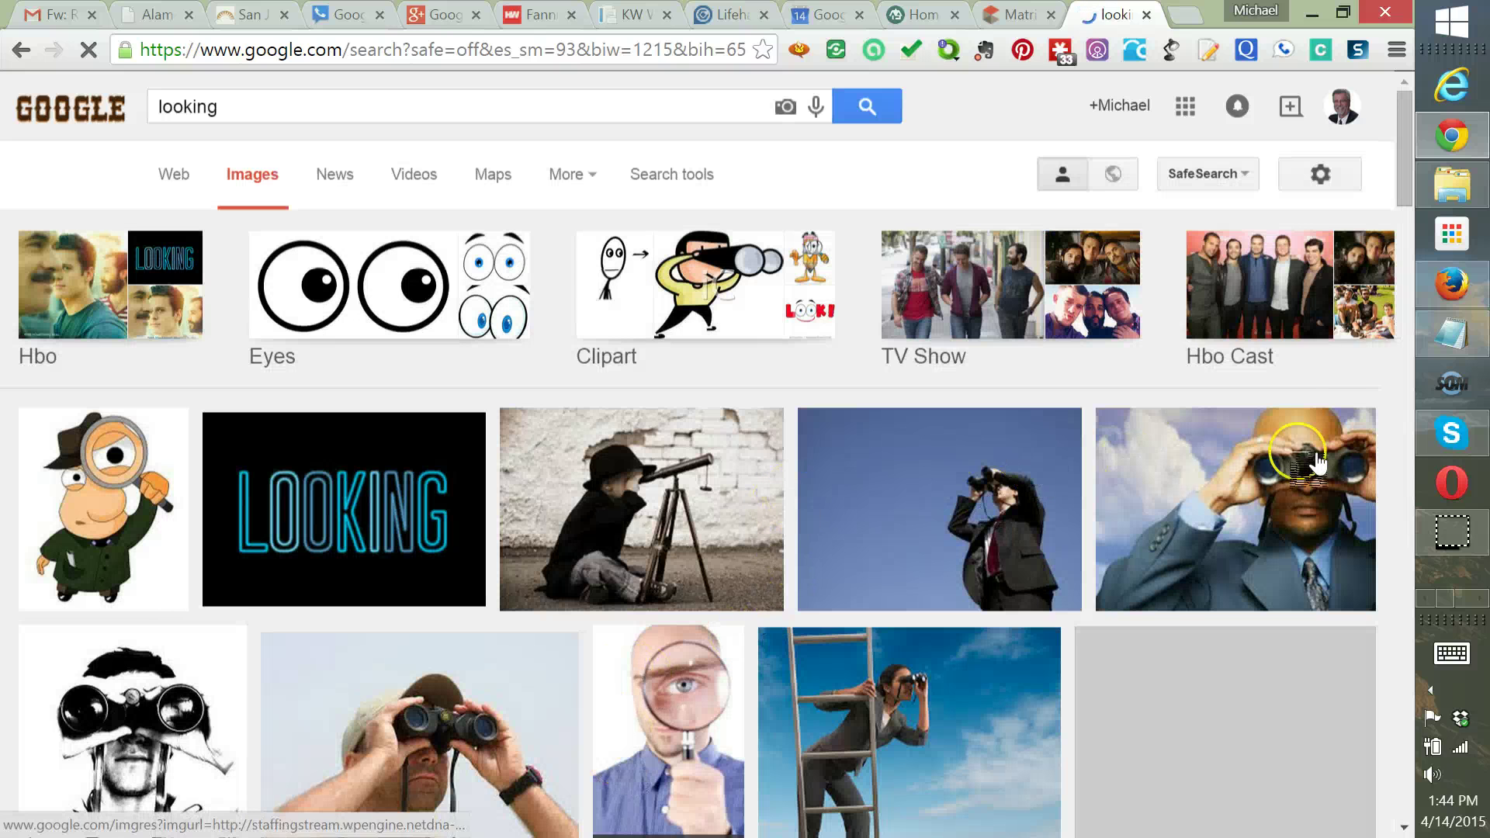
scroll(776, 582, "down", 2)
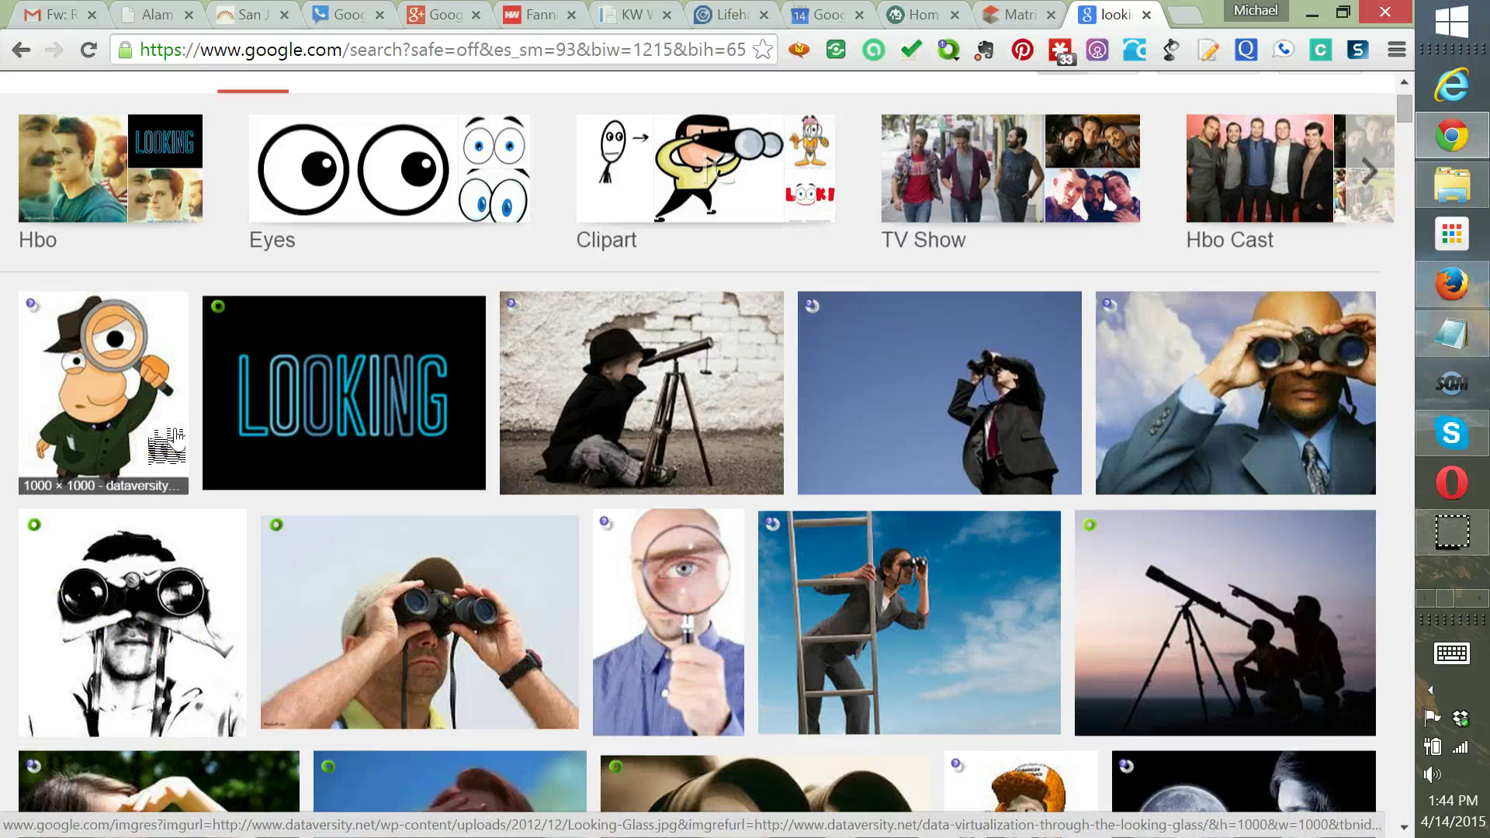
scroll(172, 456, "down", 9)
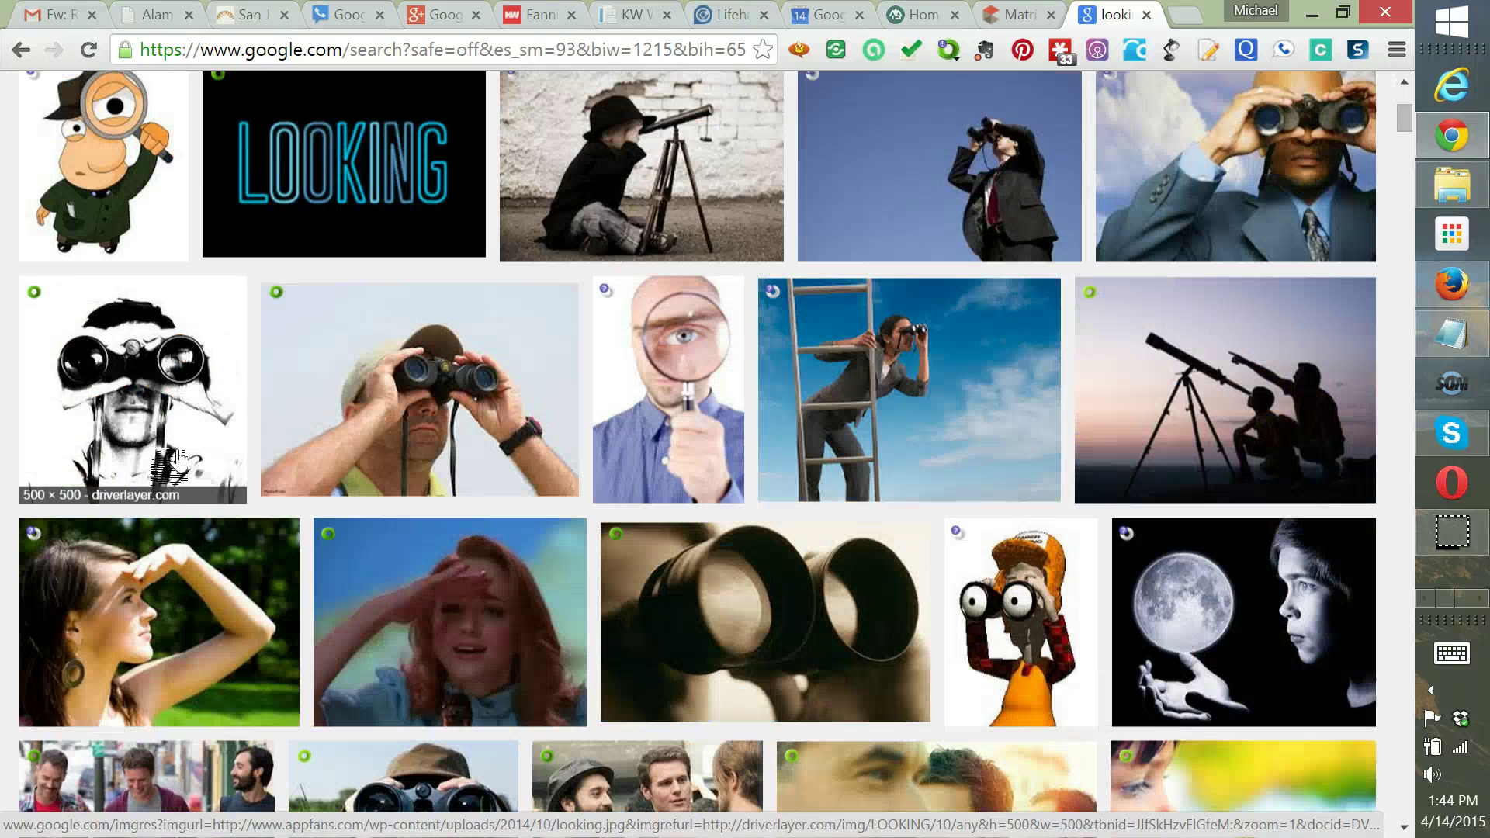
scroll(186, 474, "down", 2)
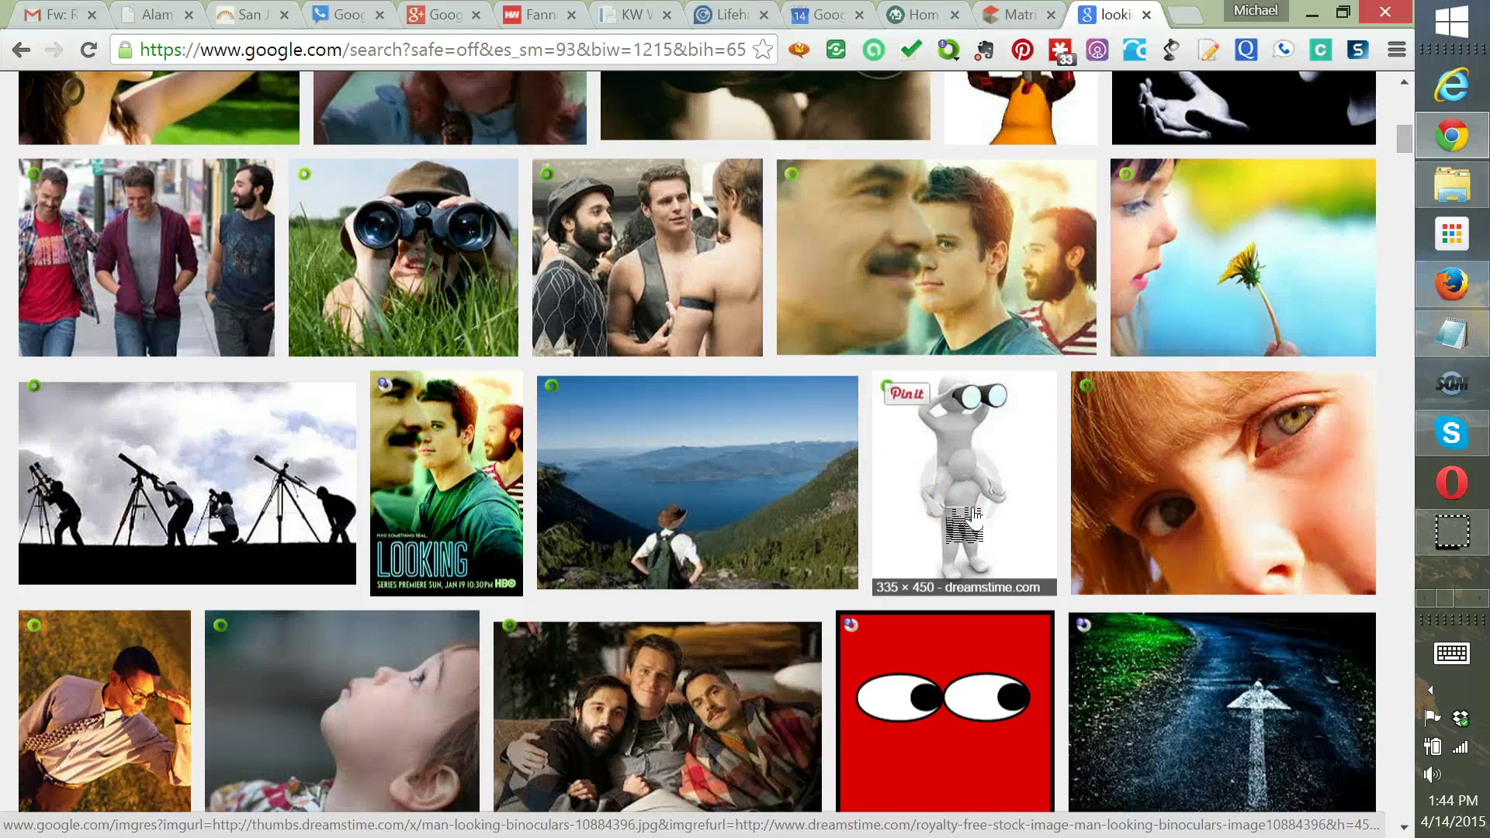
scroll(977, 514, "down", 6)
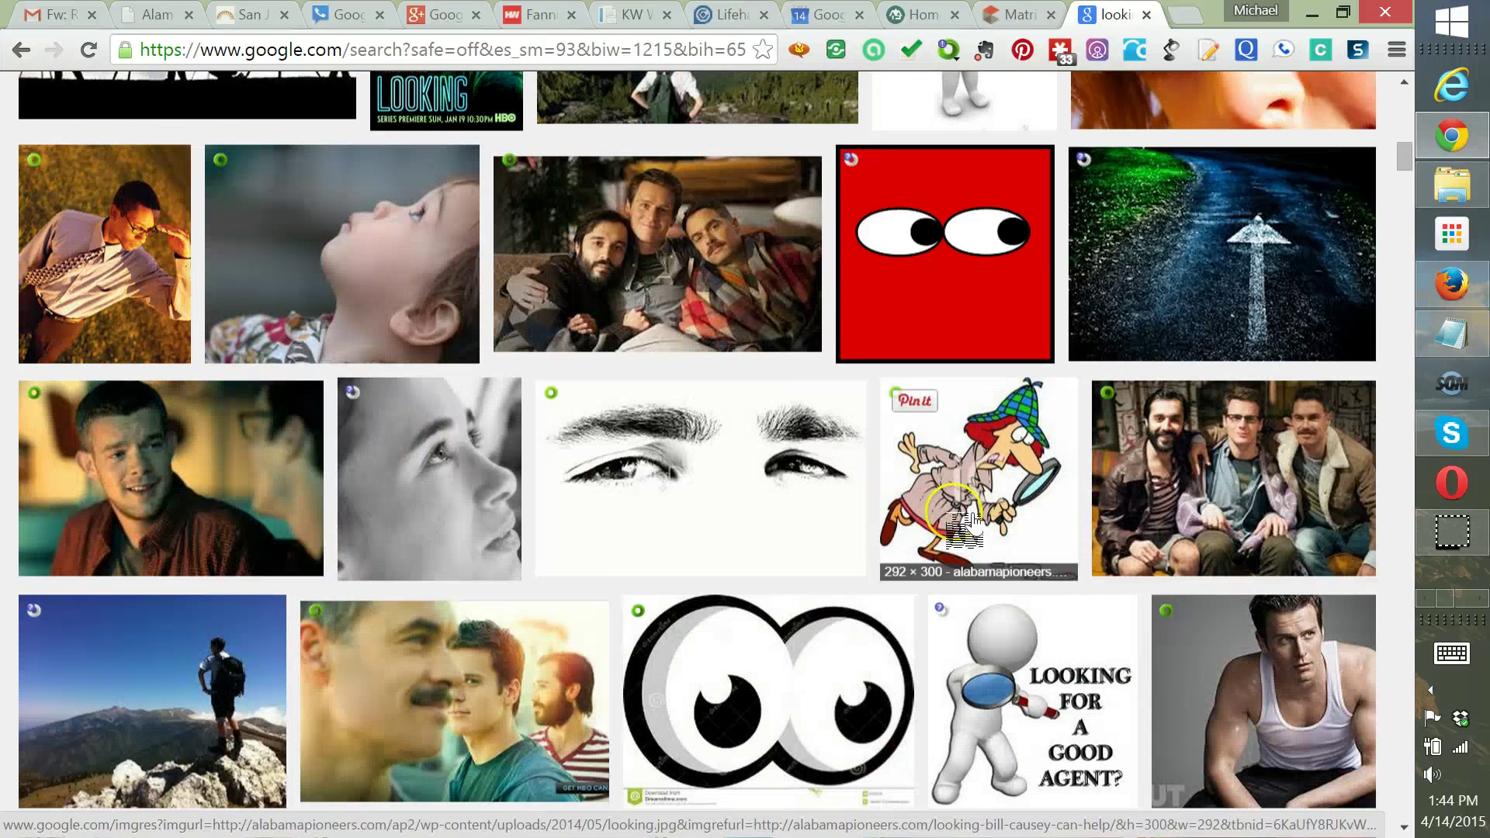
scroll(932, 289, "down", 3)
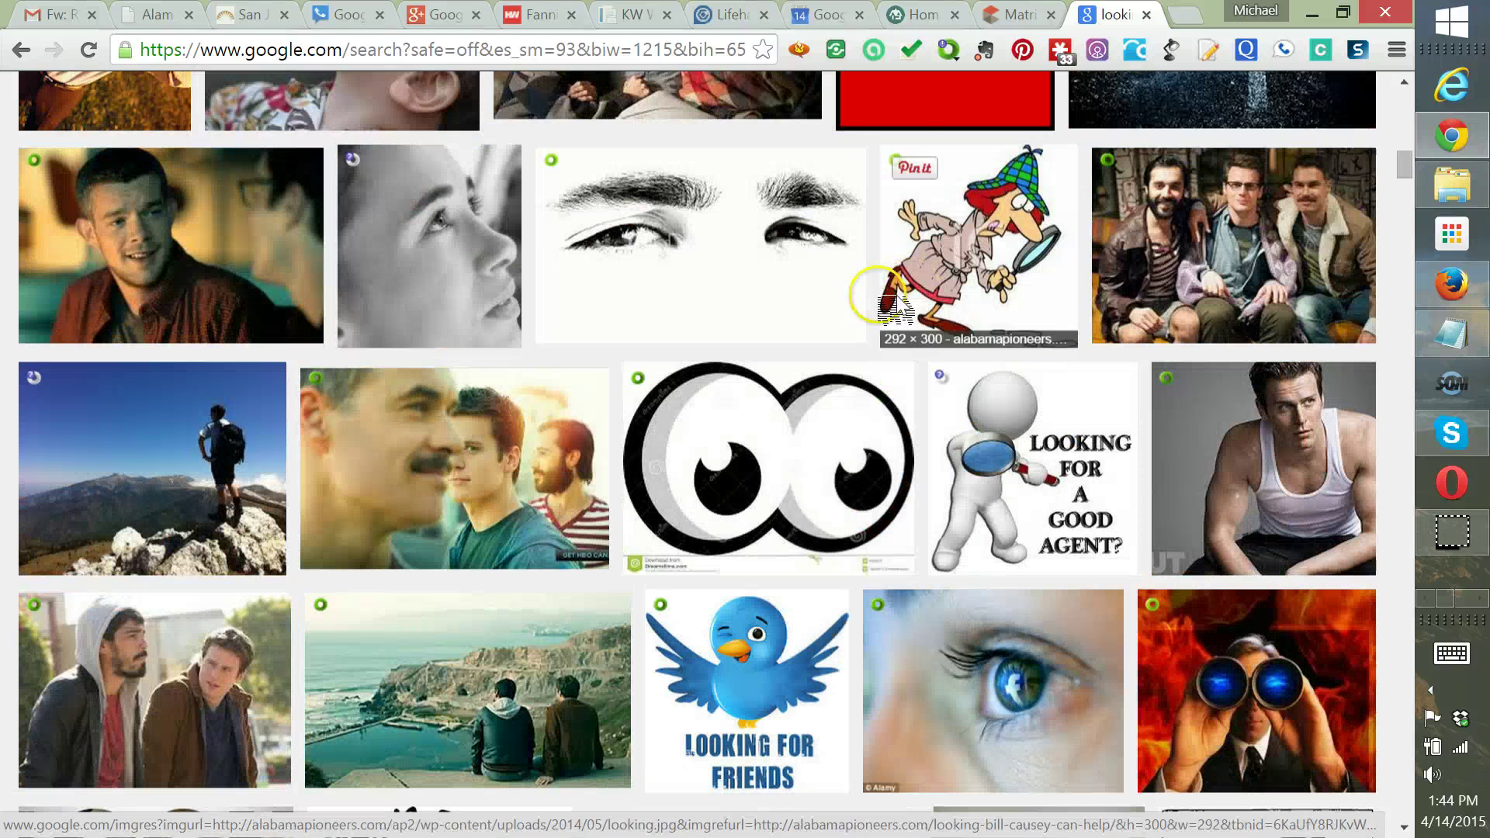
scroll(812, 293, "down", 2)
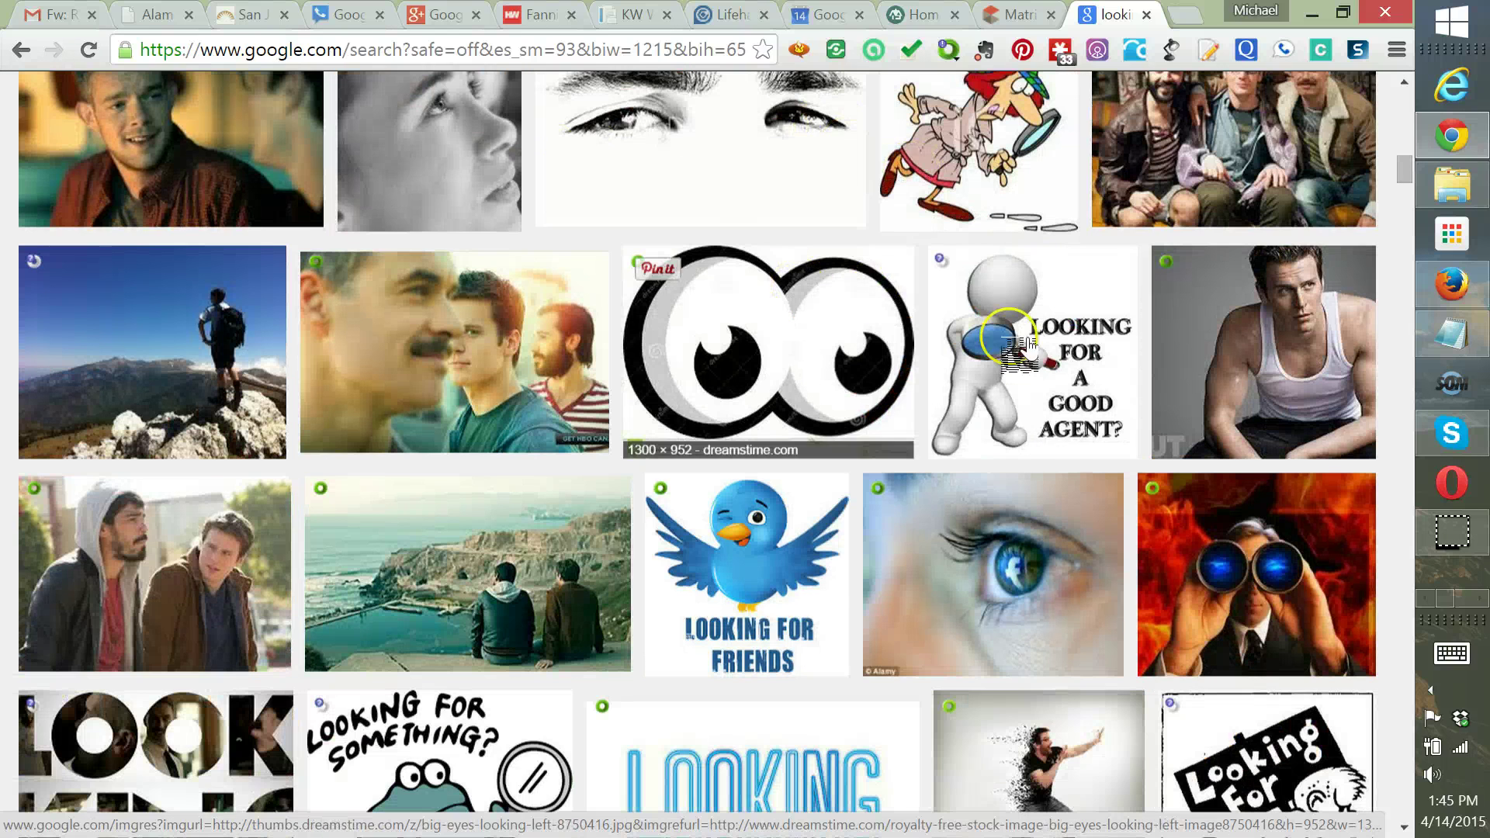
scroll(566, 334, "down", 3)
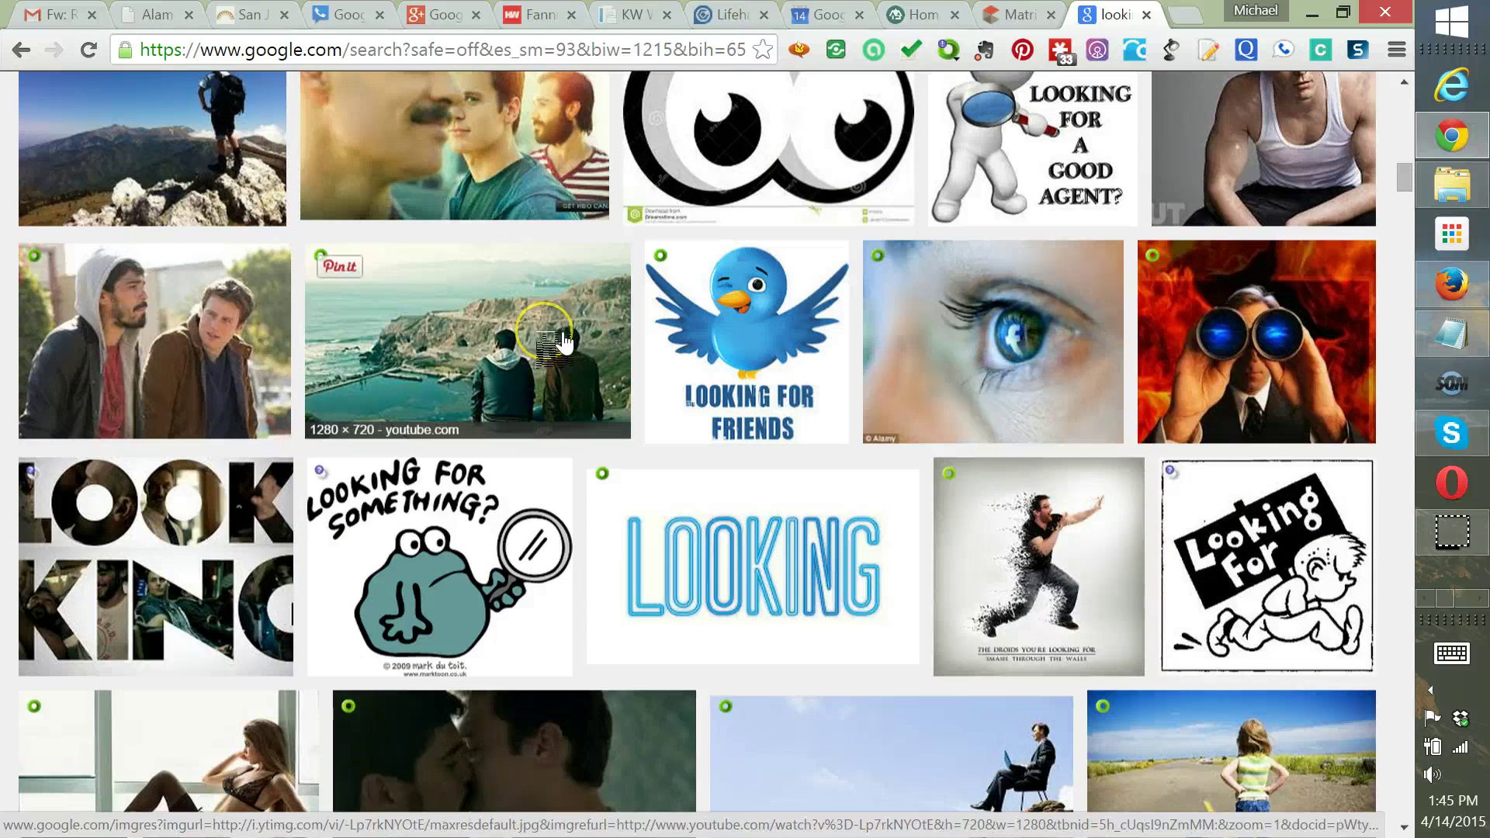
scroll(563, 342, "down", 3)
scroll(579, 339, "down", 3)
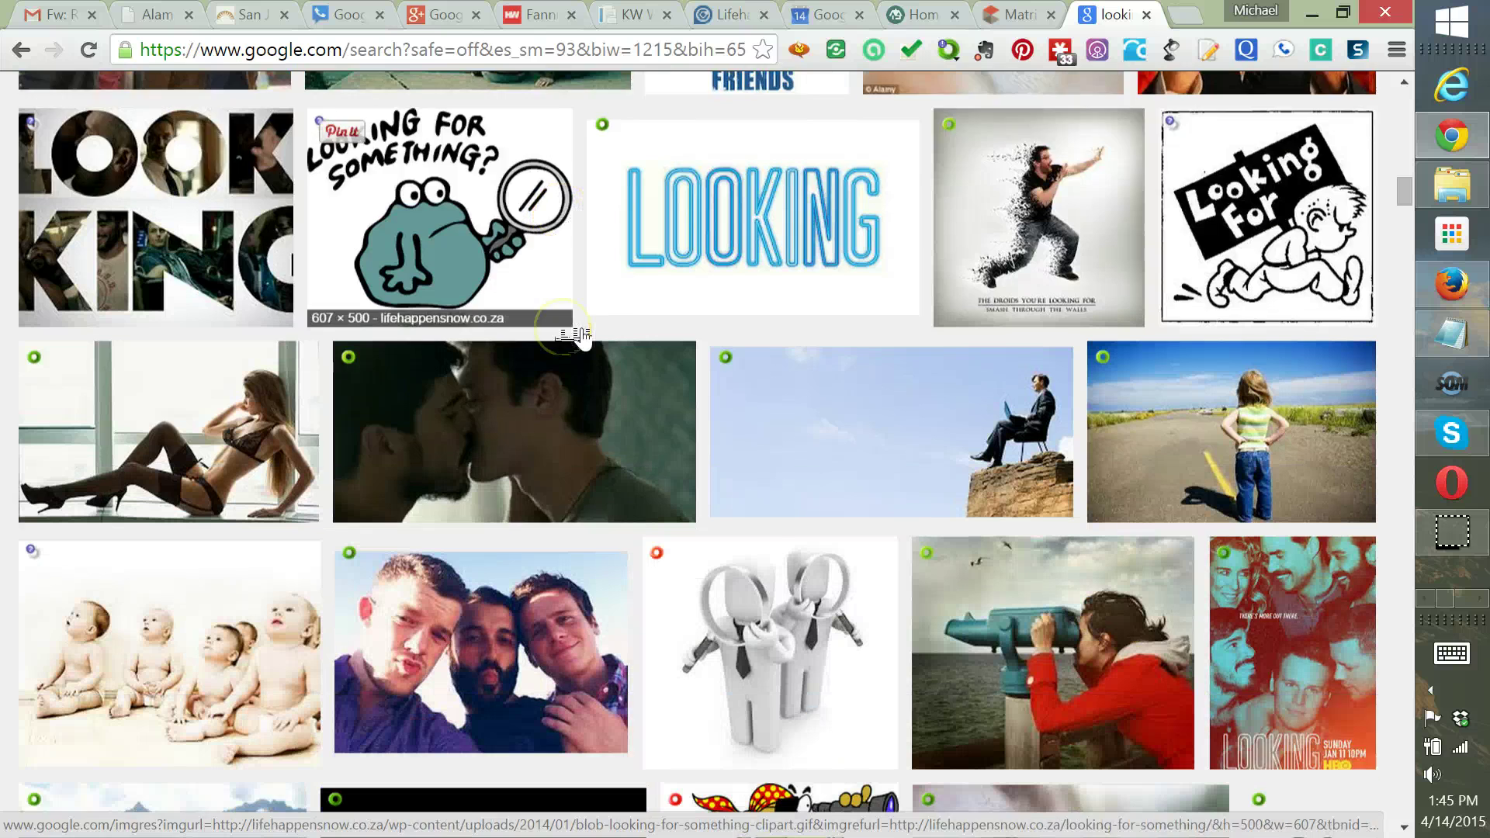
scroll(581, 338, "down", 2)
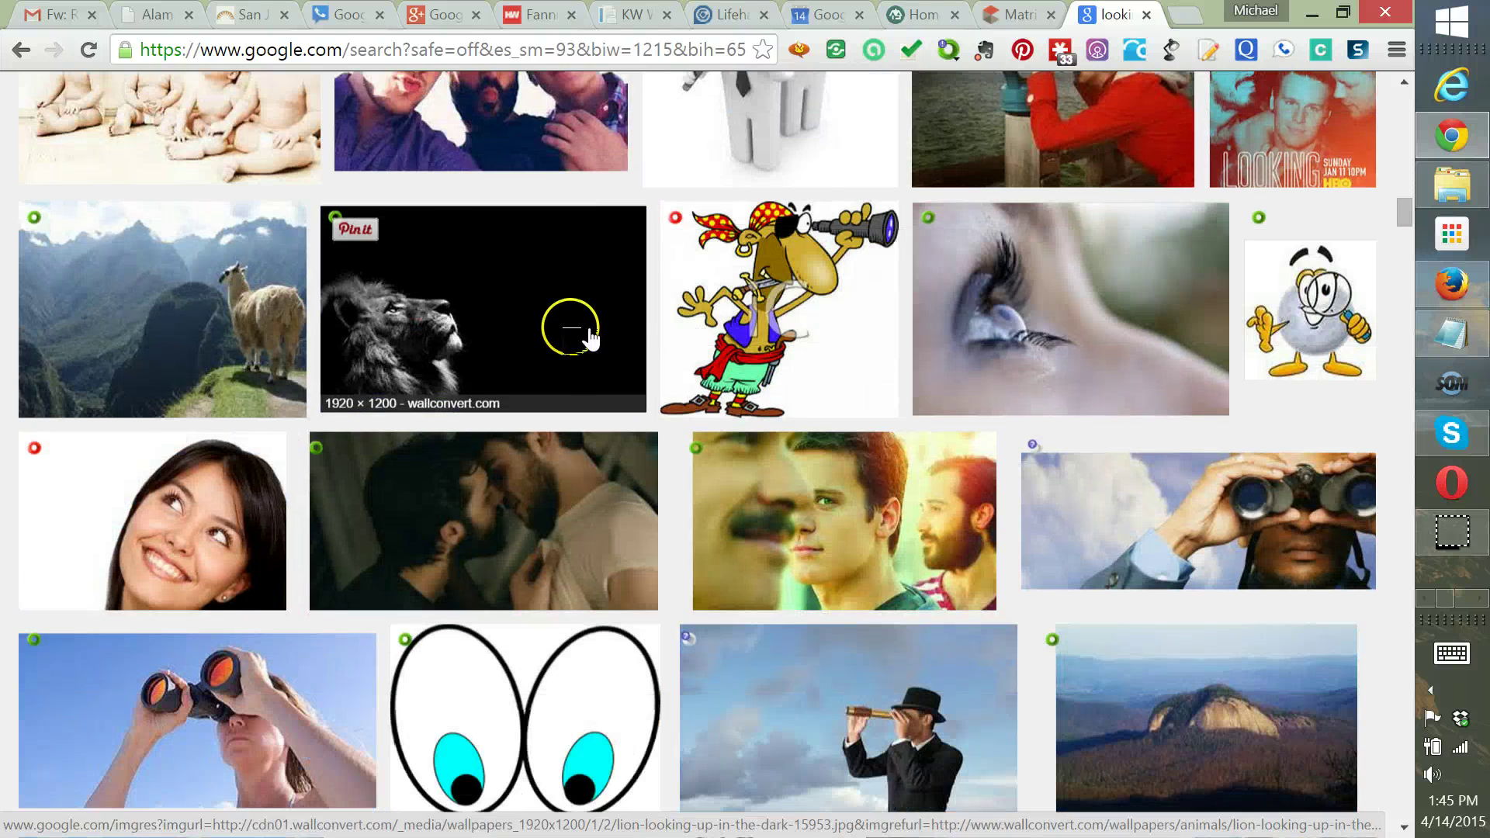
scroll(593, 337, "down", 6)
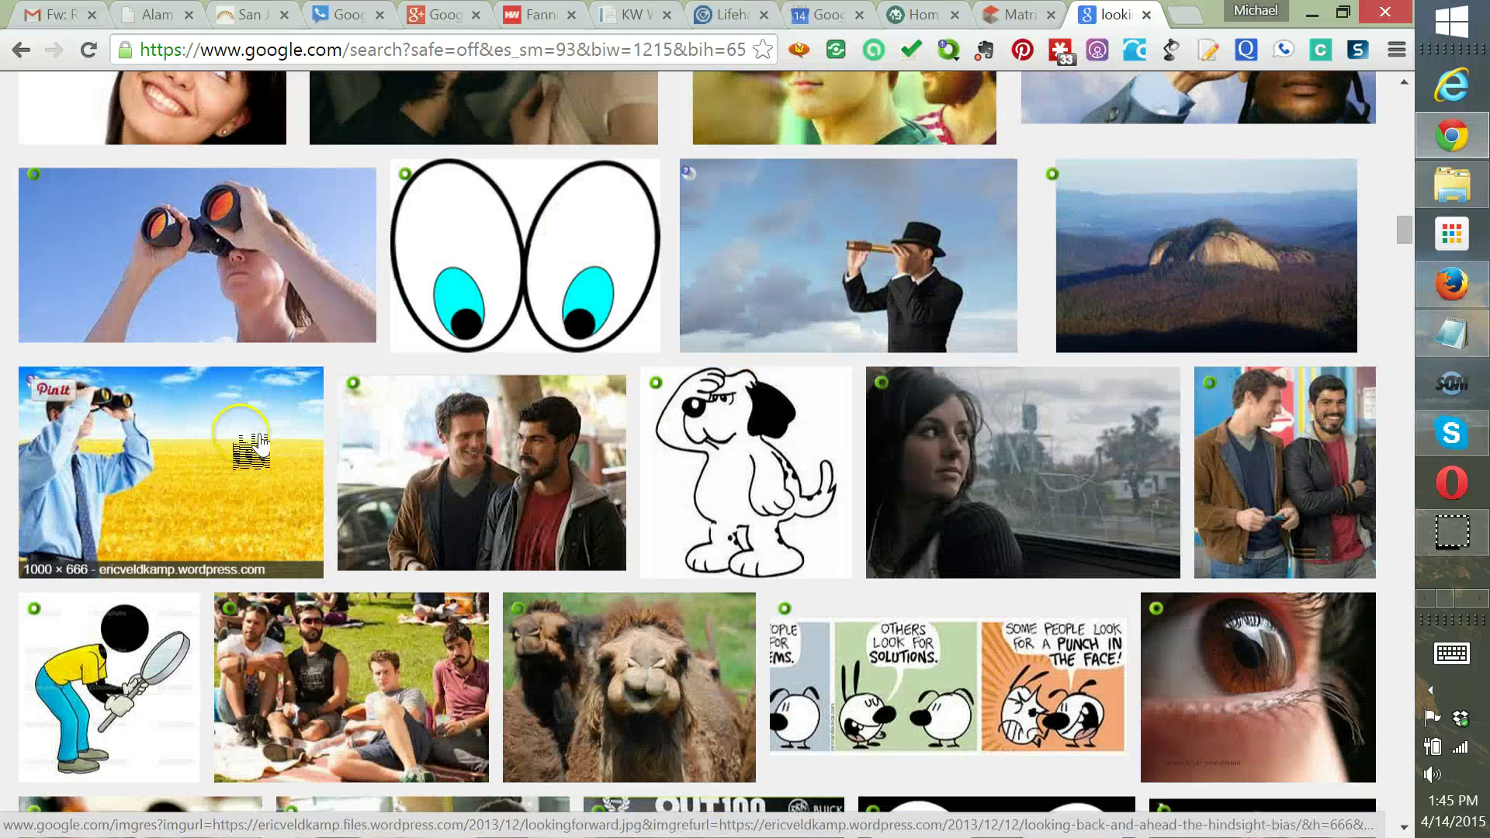
scroll(232, 435, "down", 9)
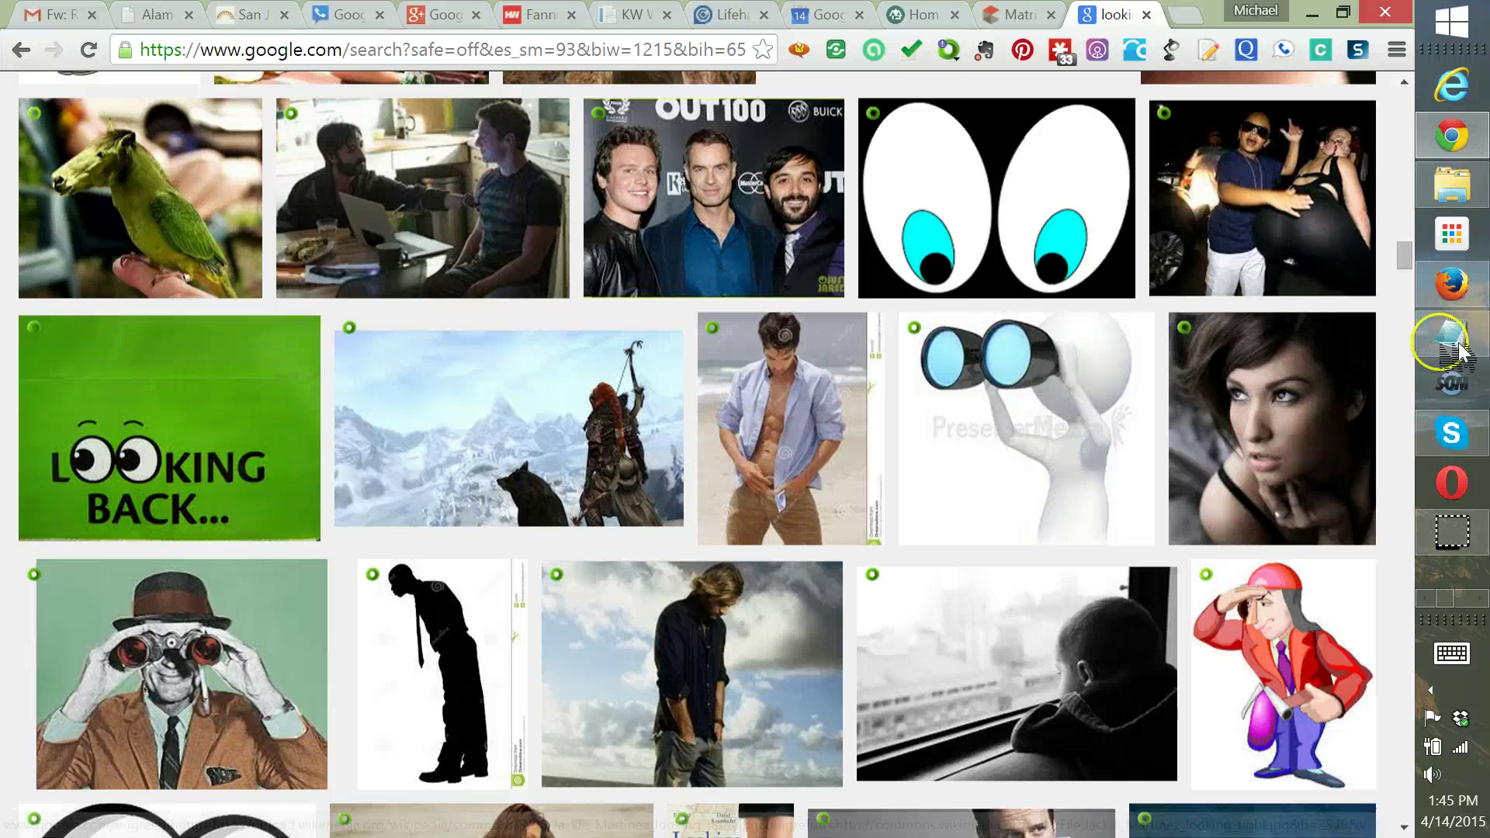
Open the larger preview of the smiling woman looking up
left_click(1403, 256)
left_click_drag(1409, 256, 1423, 216)
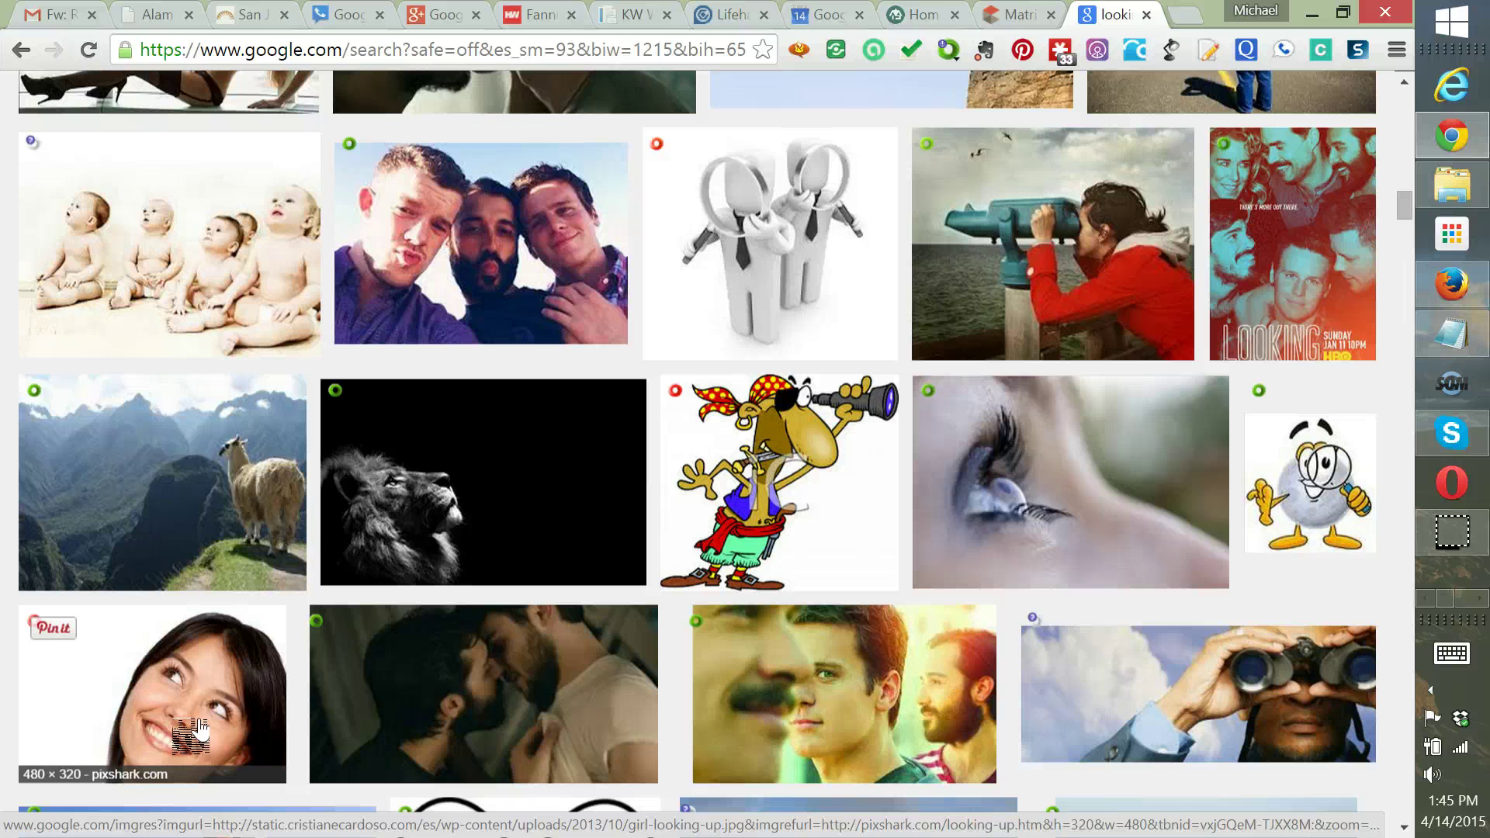
left_click(280, 283)
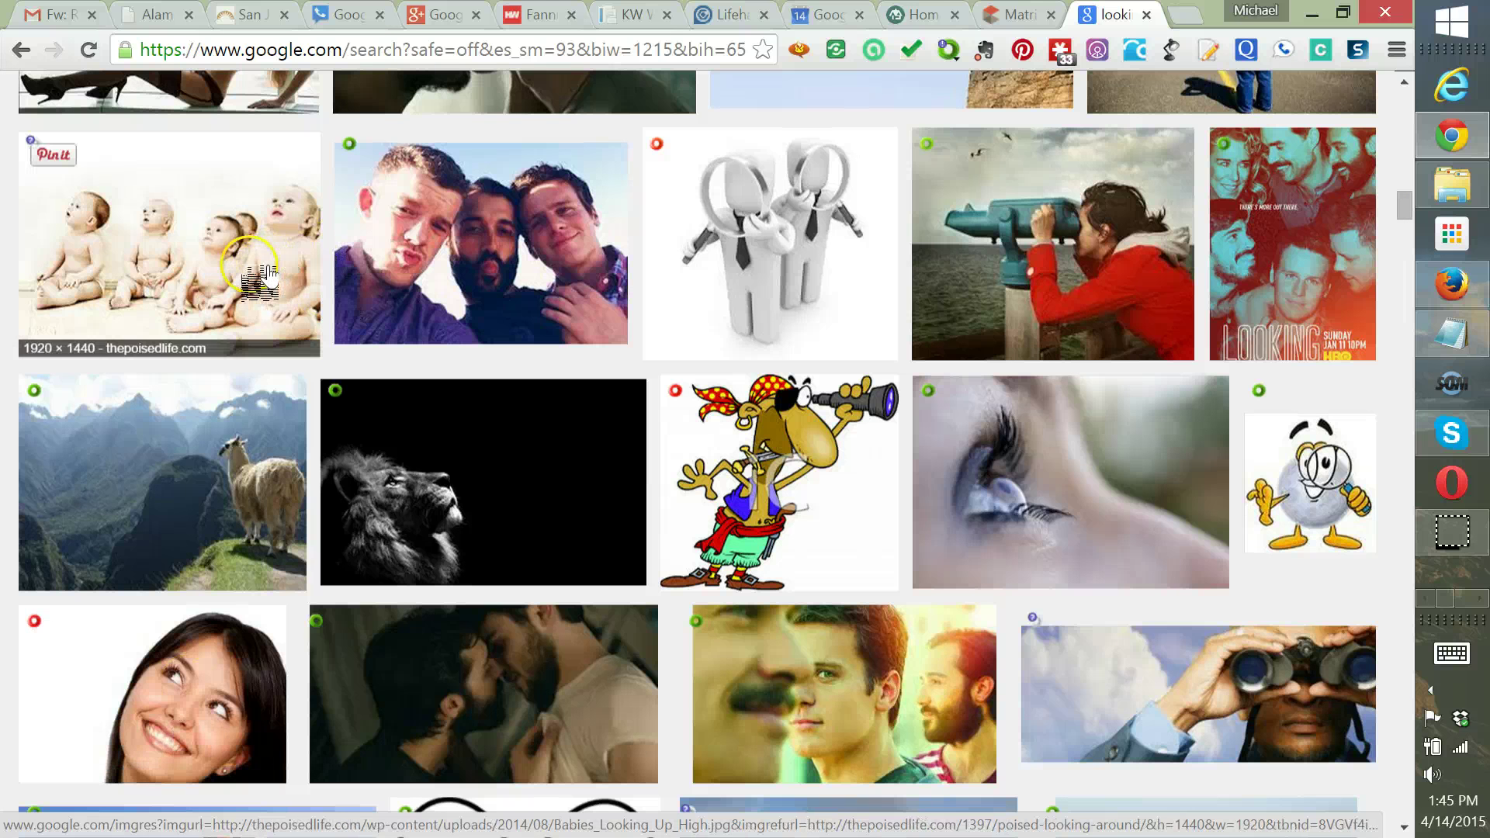
left_click(243, 695)
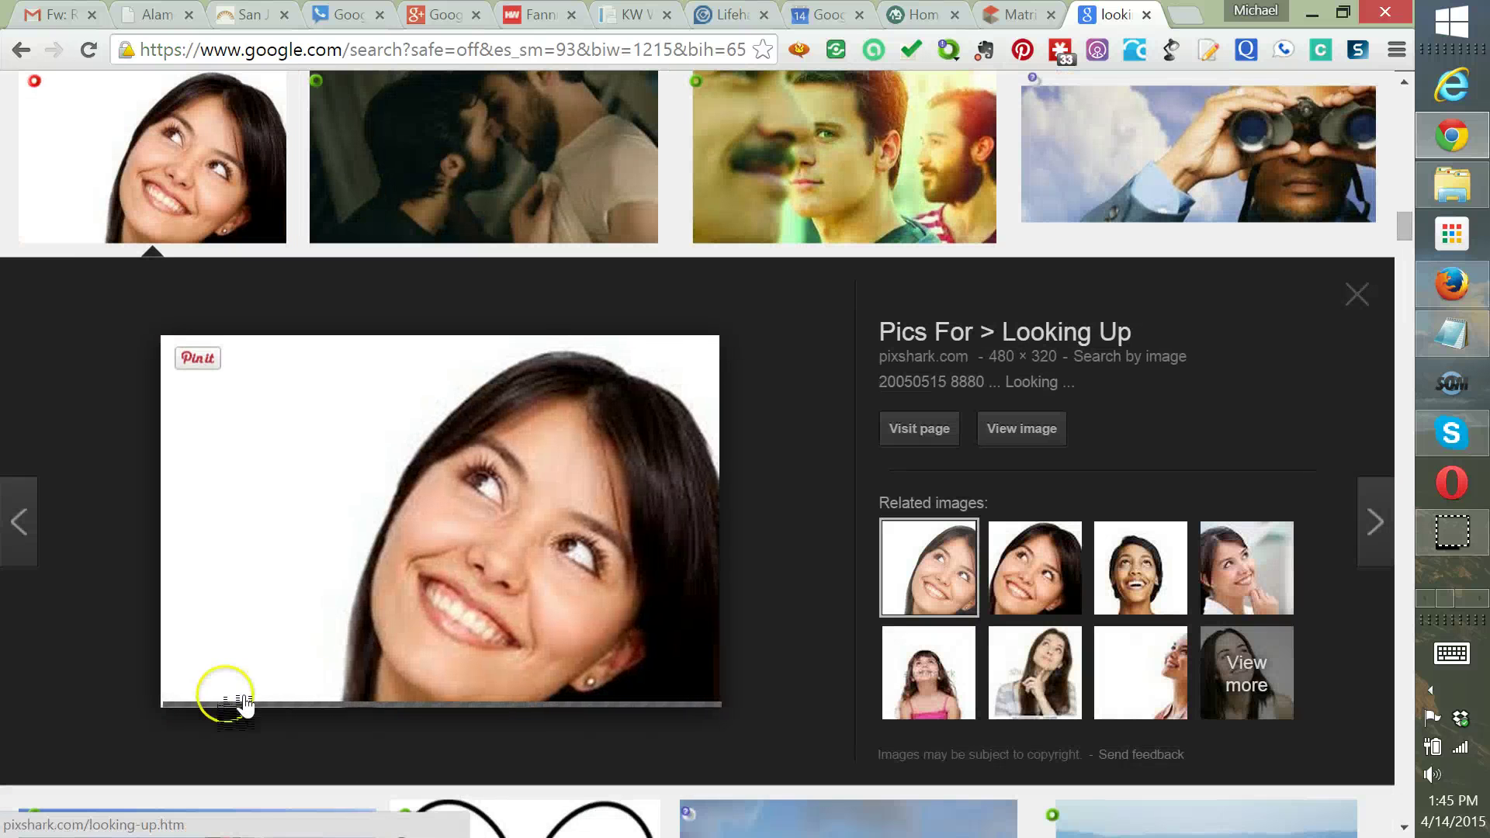
Preview several related looking-up portraits, ending back on the original smiling woman
left_click(1057, 683)
left_click(1079, 597)
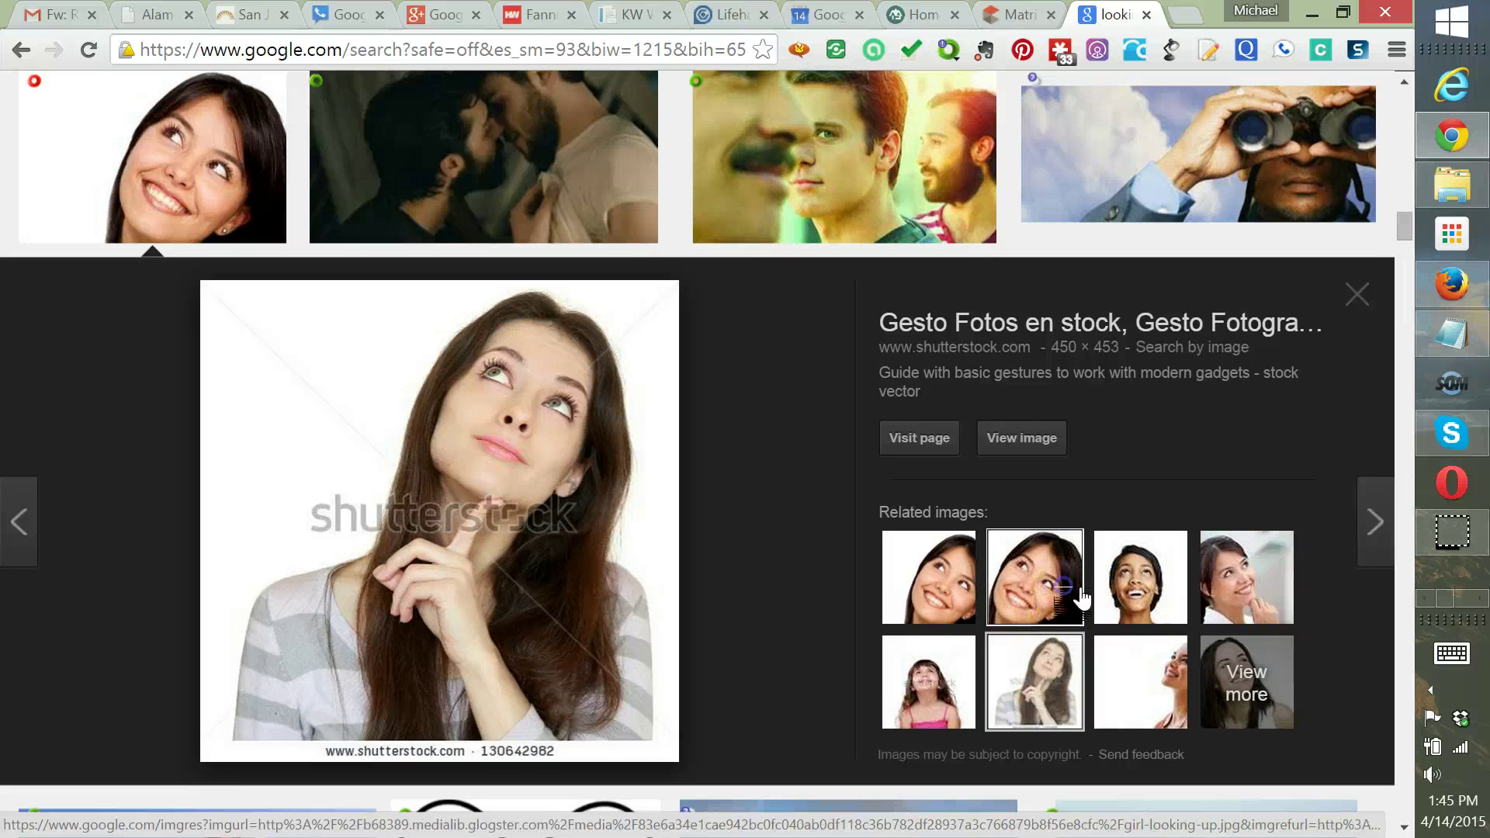
left_click(966, 585)
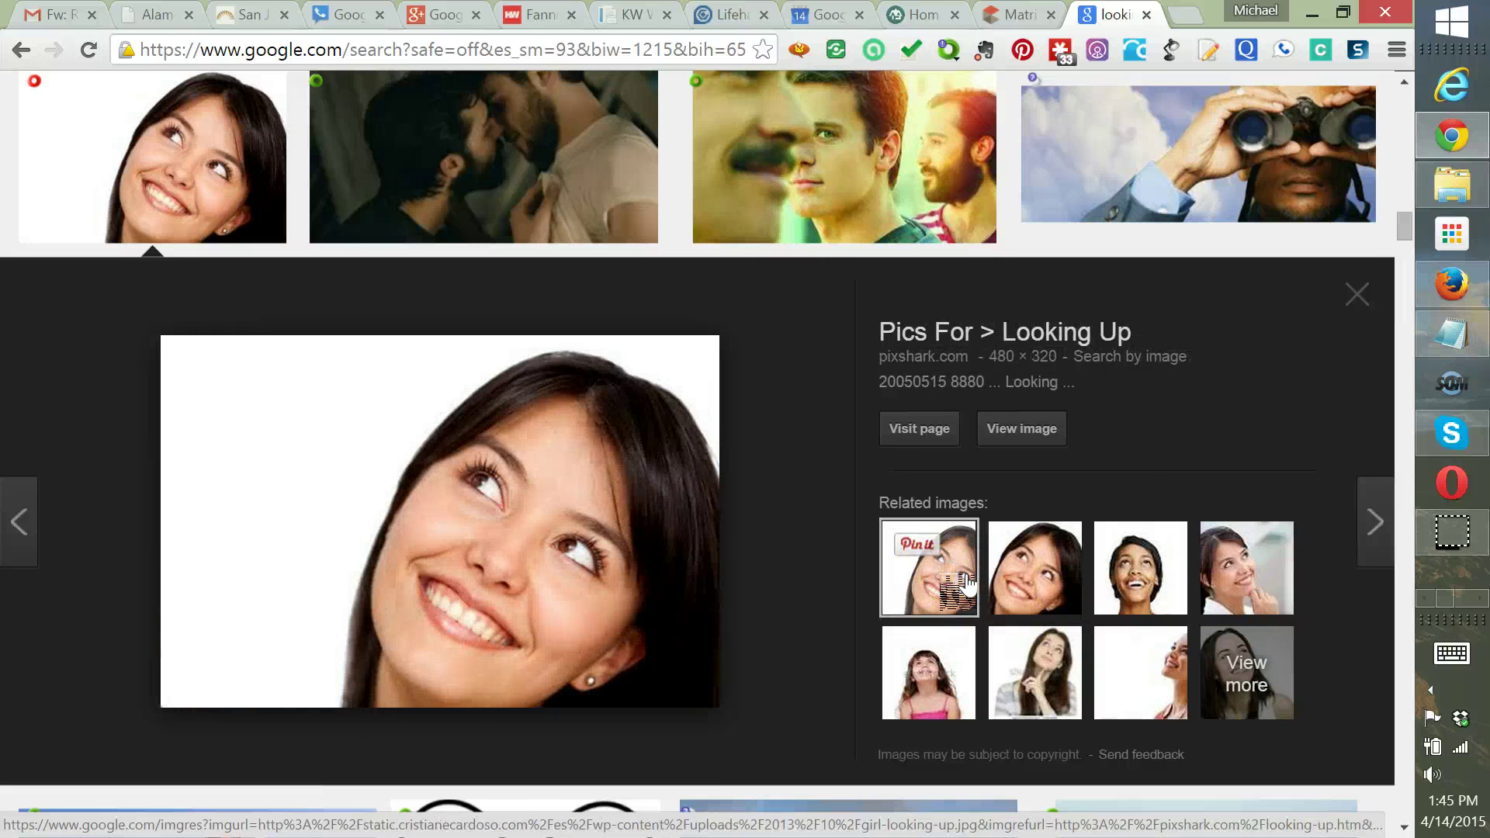
left_click(1156, 589)
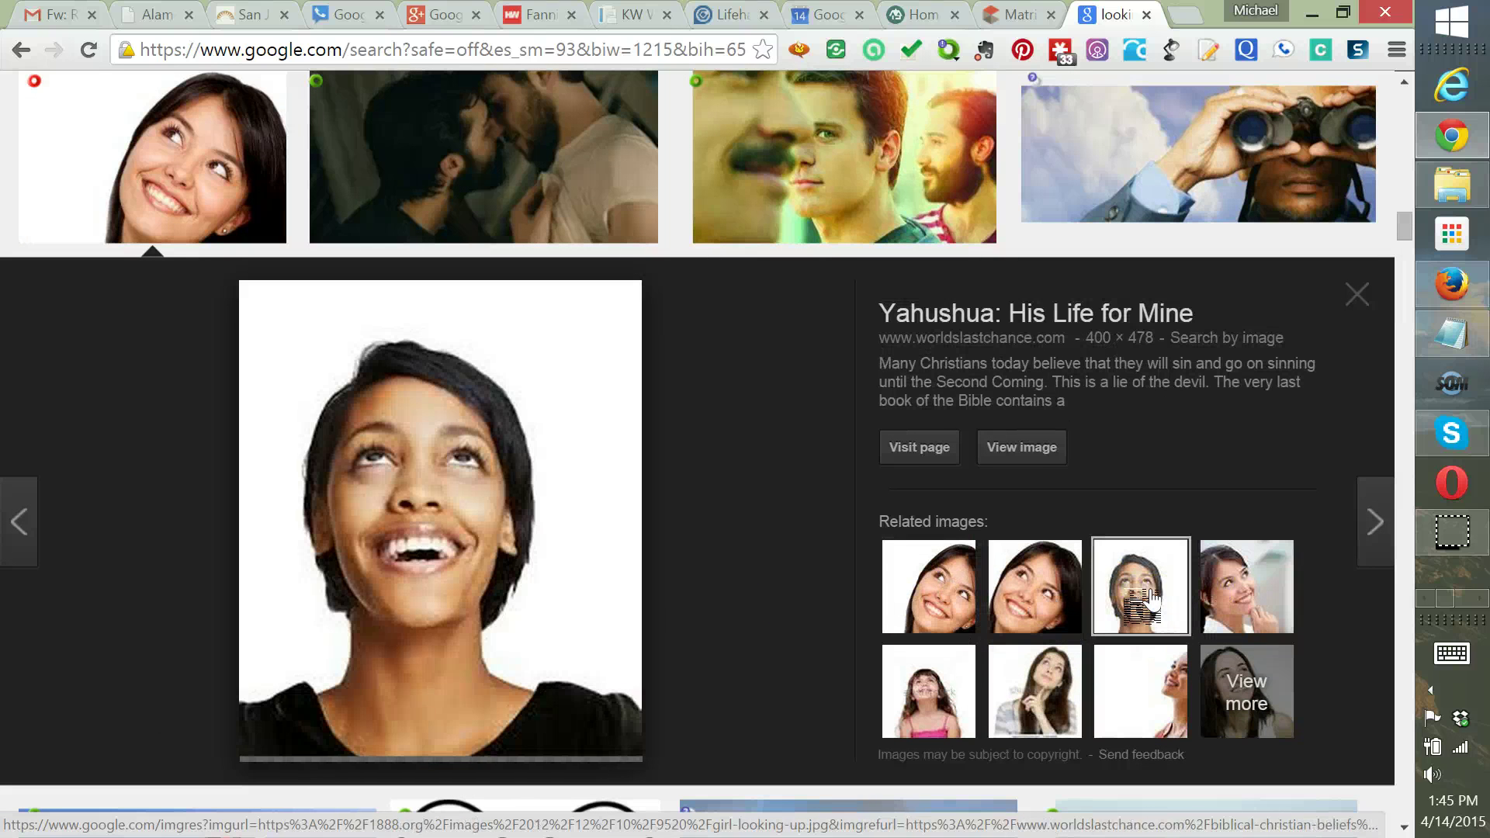
left_click(1273, 610)
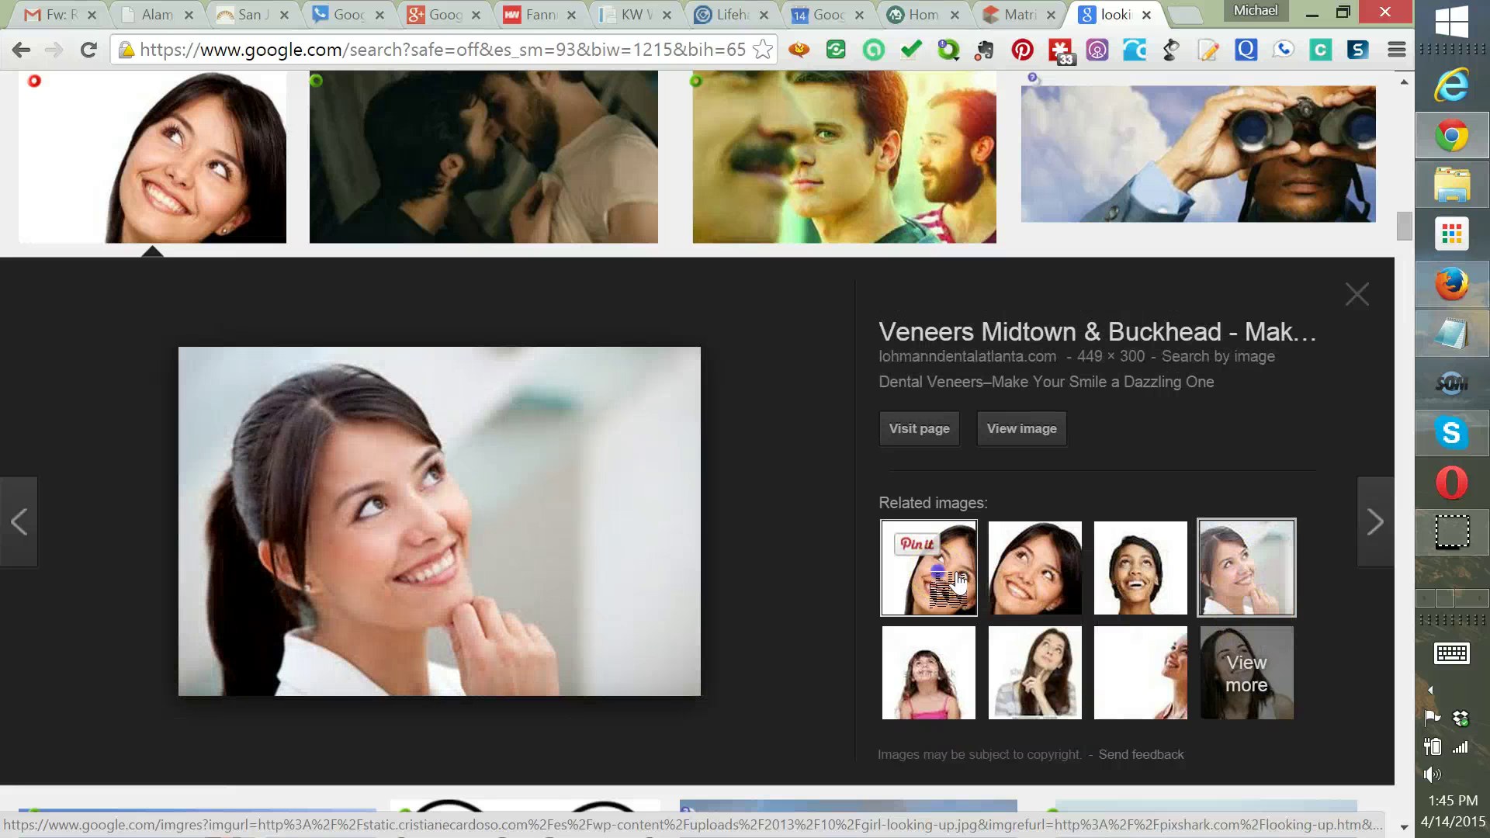
left_click(939, 572)
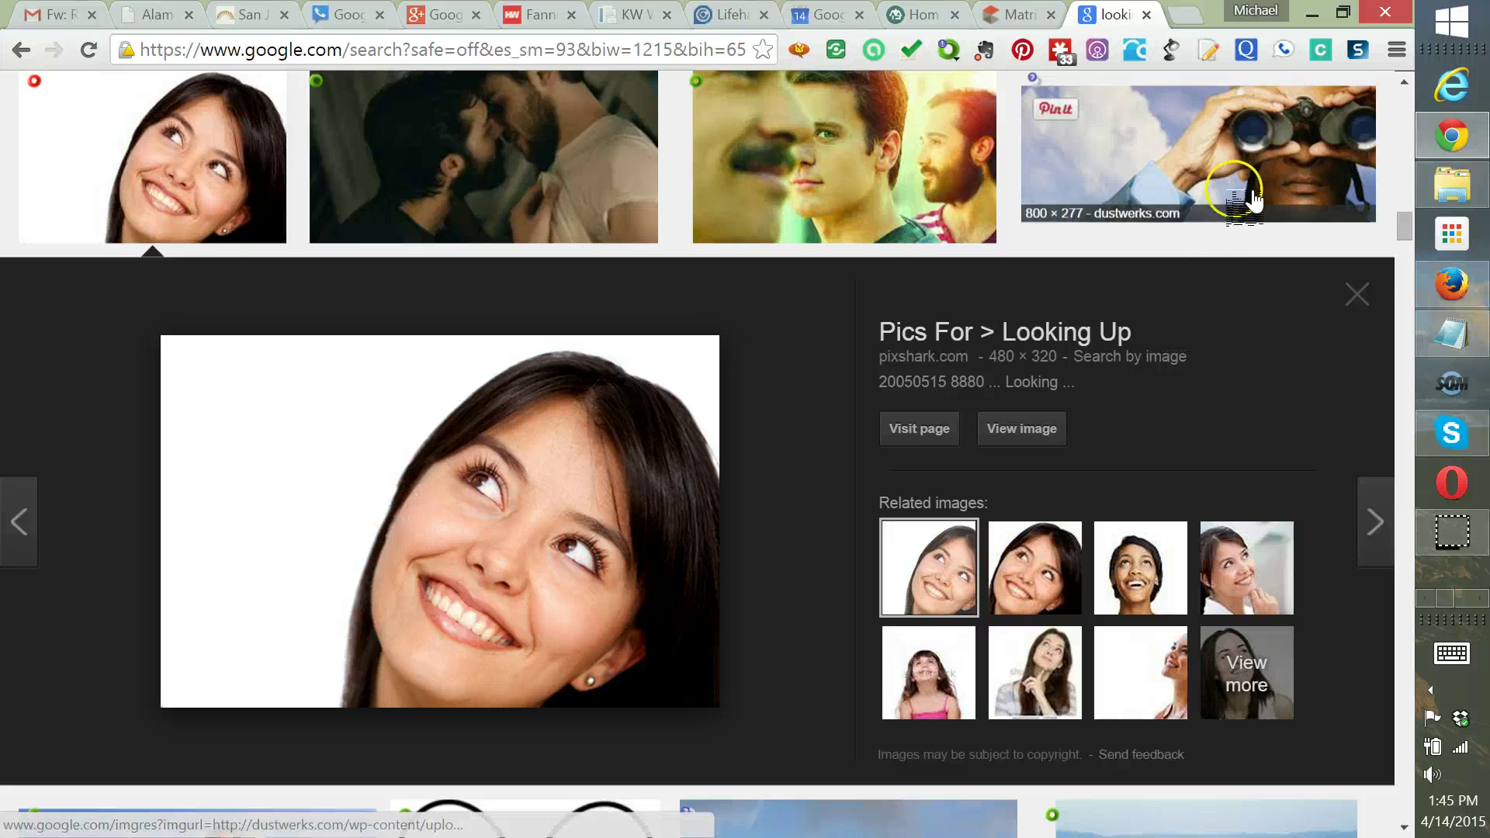
Return to the top of the 'looking' results and click into the search box
left_click(1408, 204)
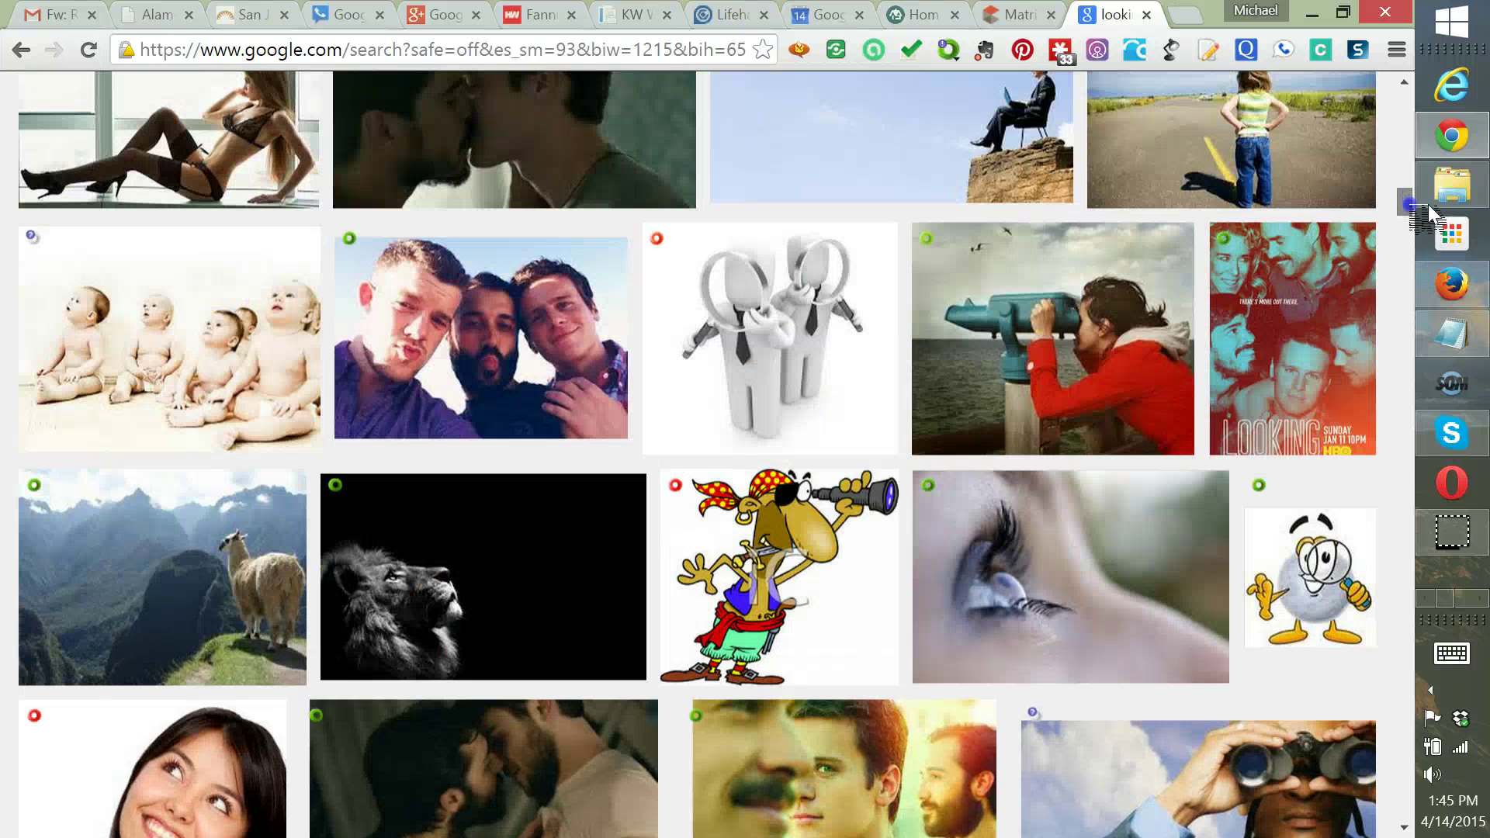
left_click_drag(1407, 203, 1403, 87)
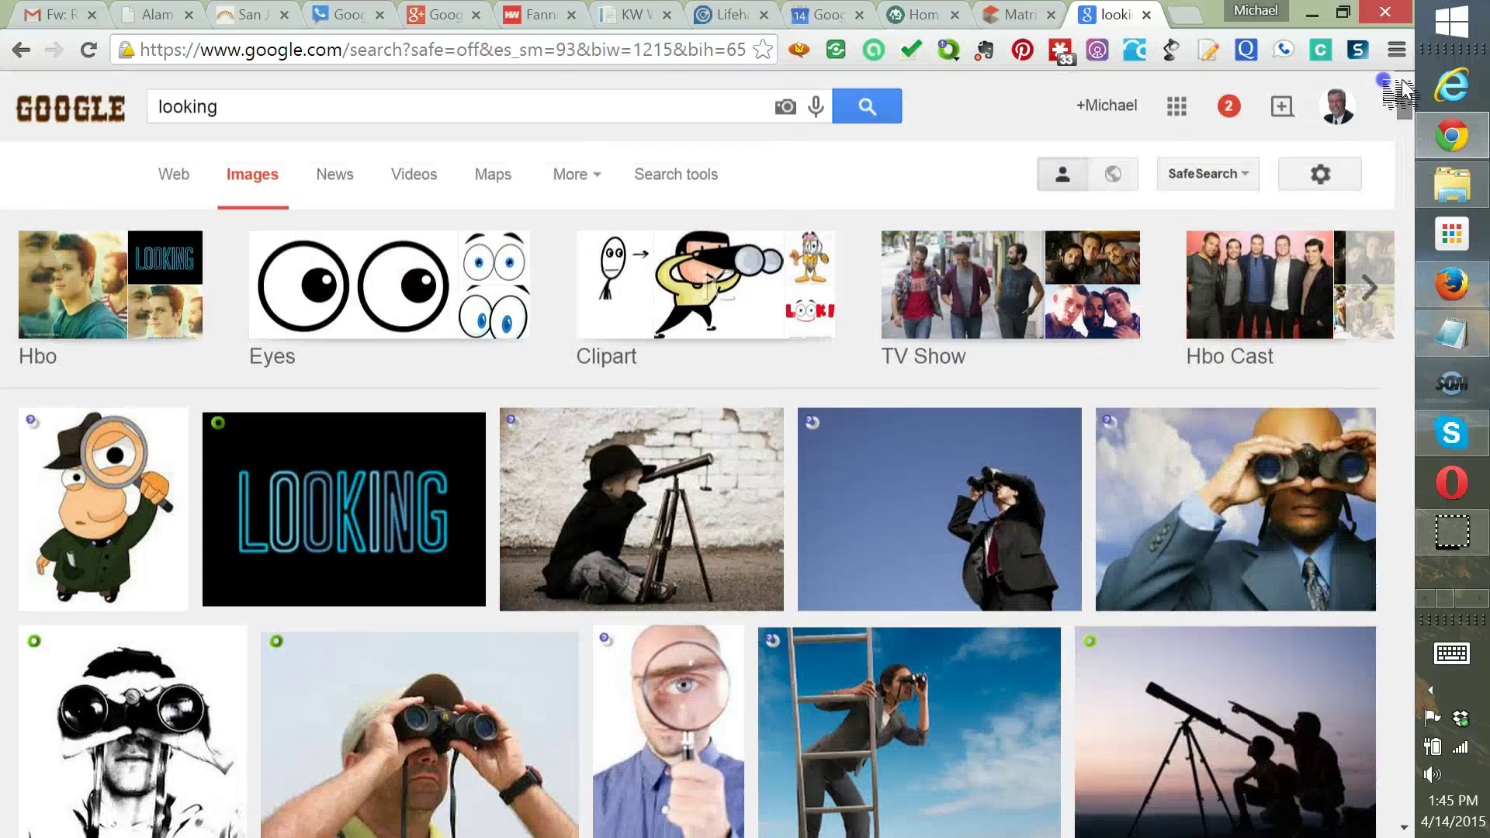
scroll(1393, 165, "down", 15)
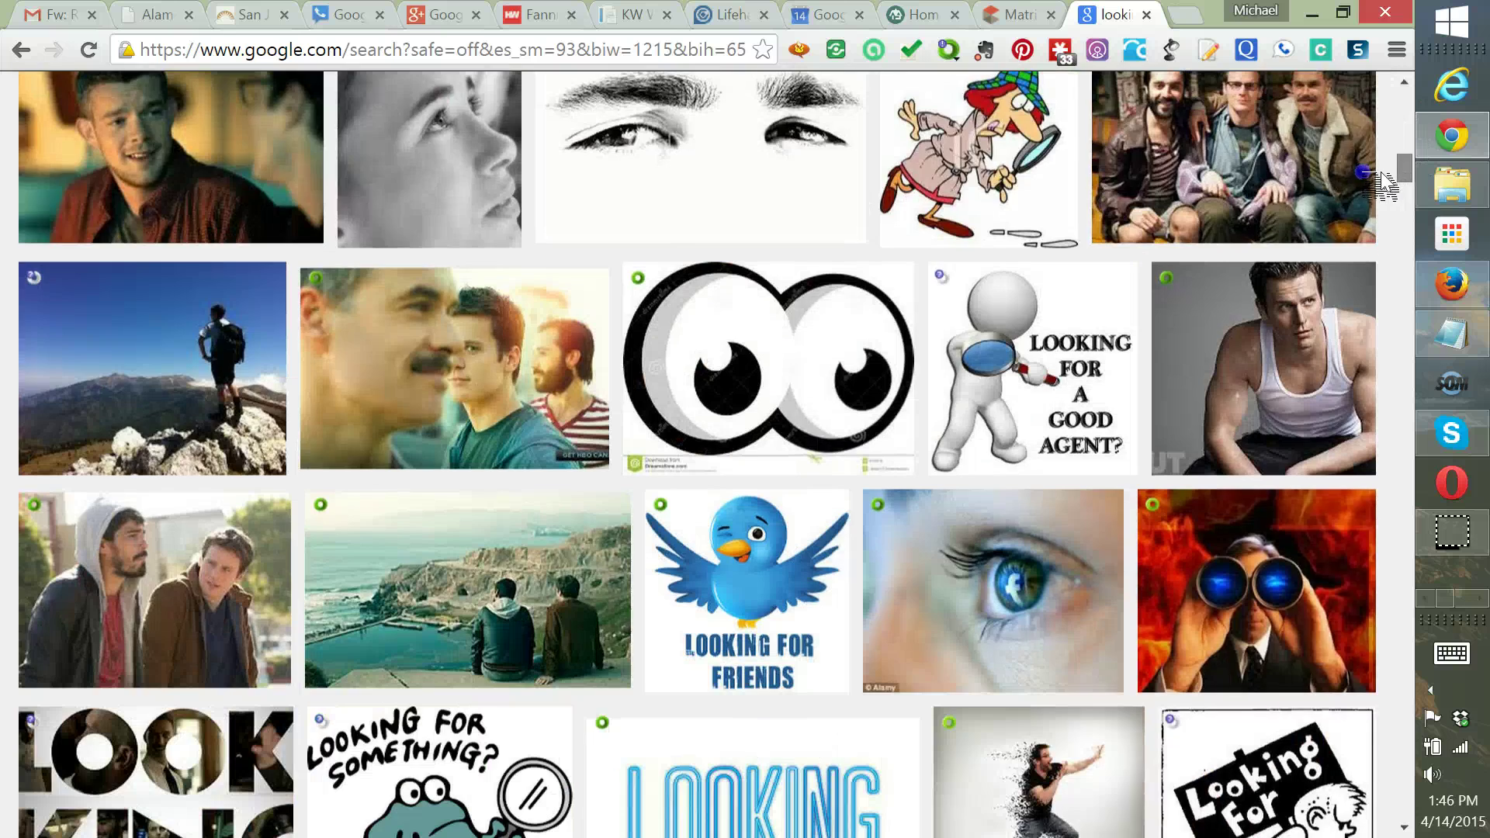
scroll(1370, 203, "down", 3)
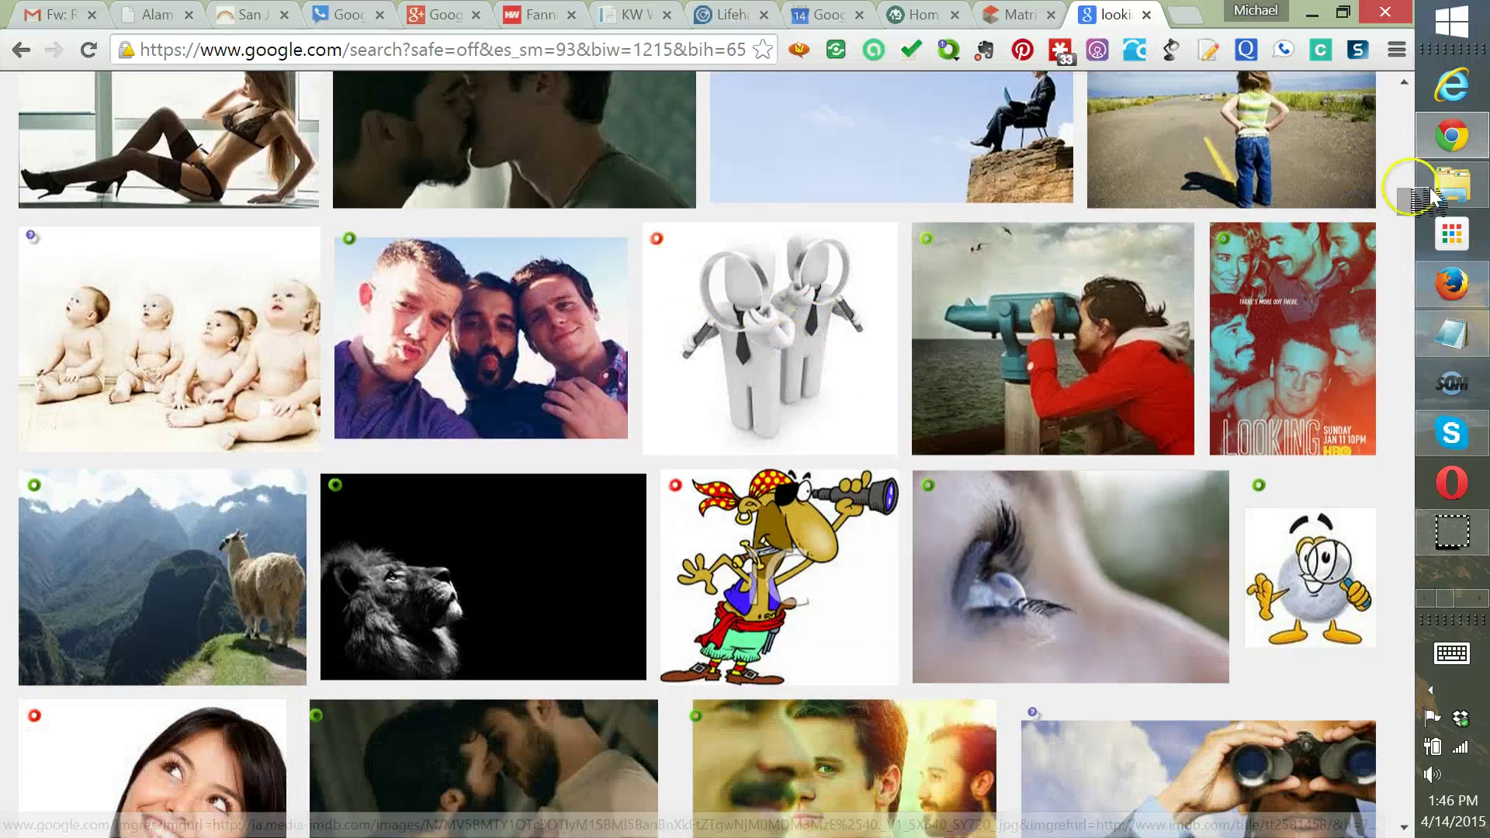
left_click(1404, 216)
left_click_drag(1423, 221, 1257, 16)
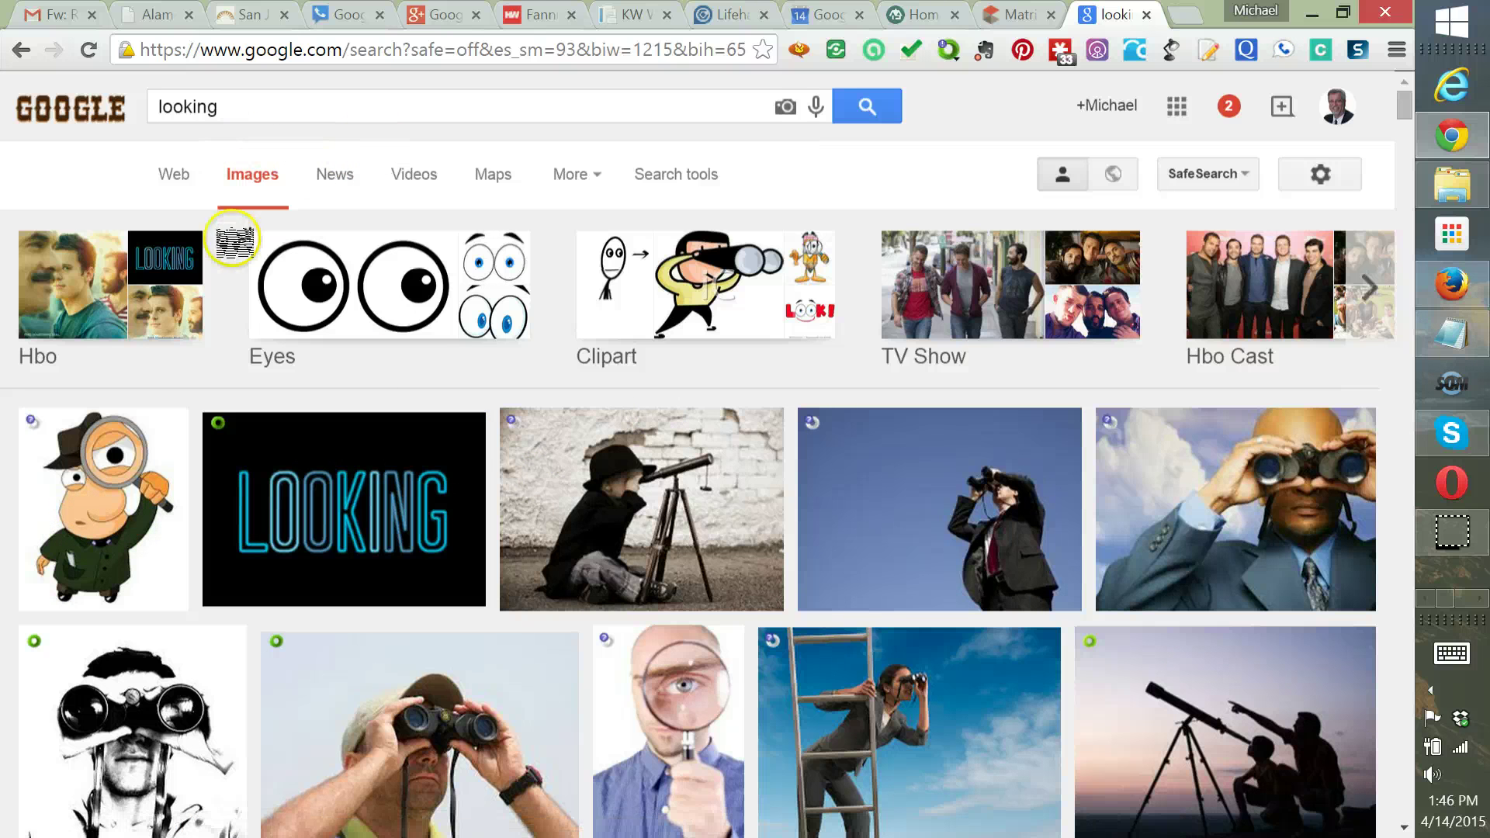
left_click(313, 104)
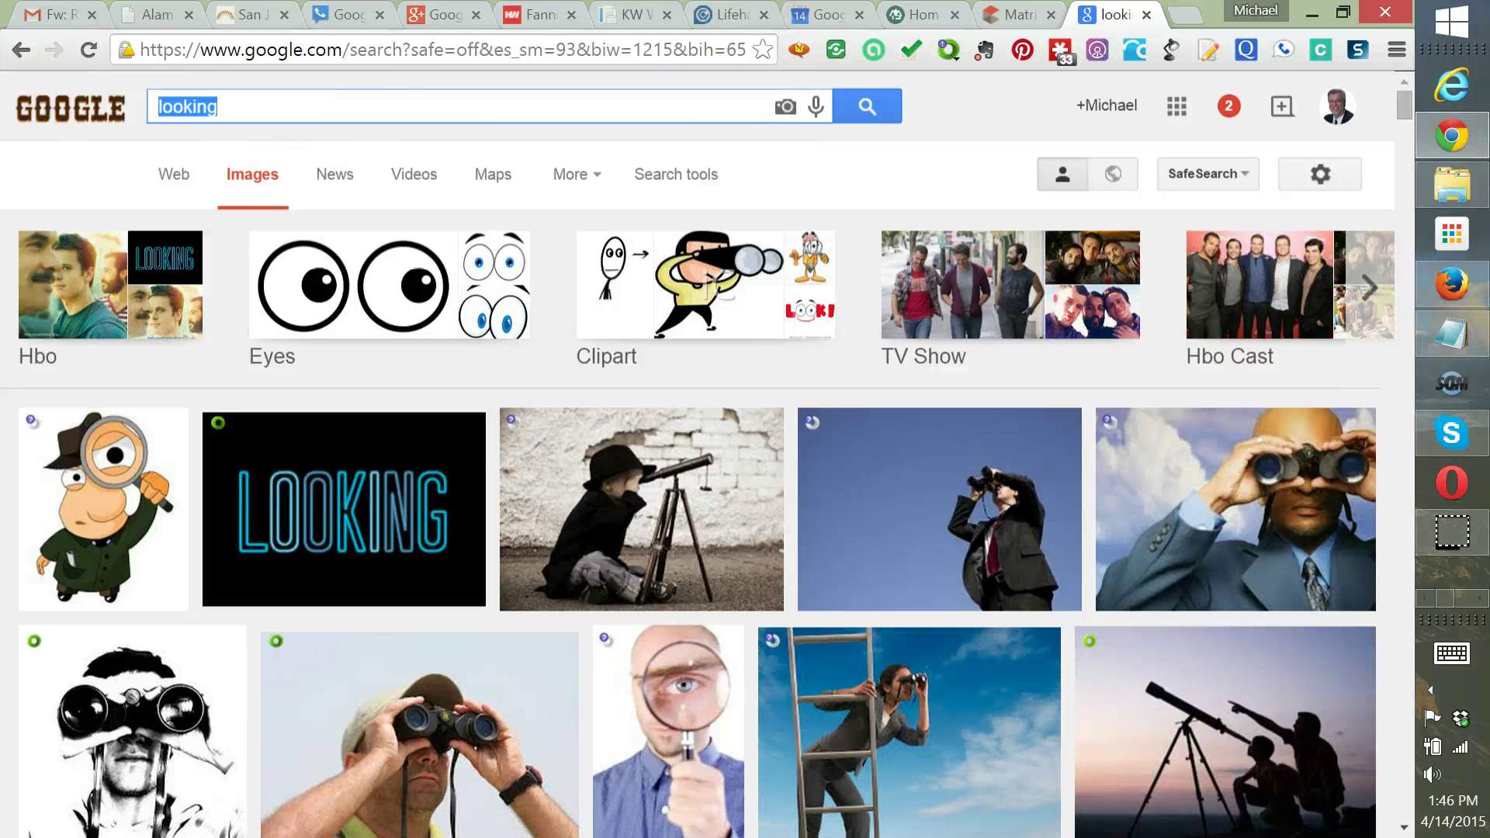
Search images for 'real estate market update' and preview the SOLD houses picture
type("real")
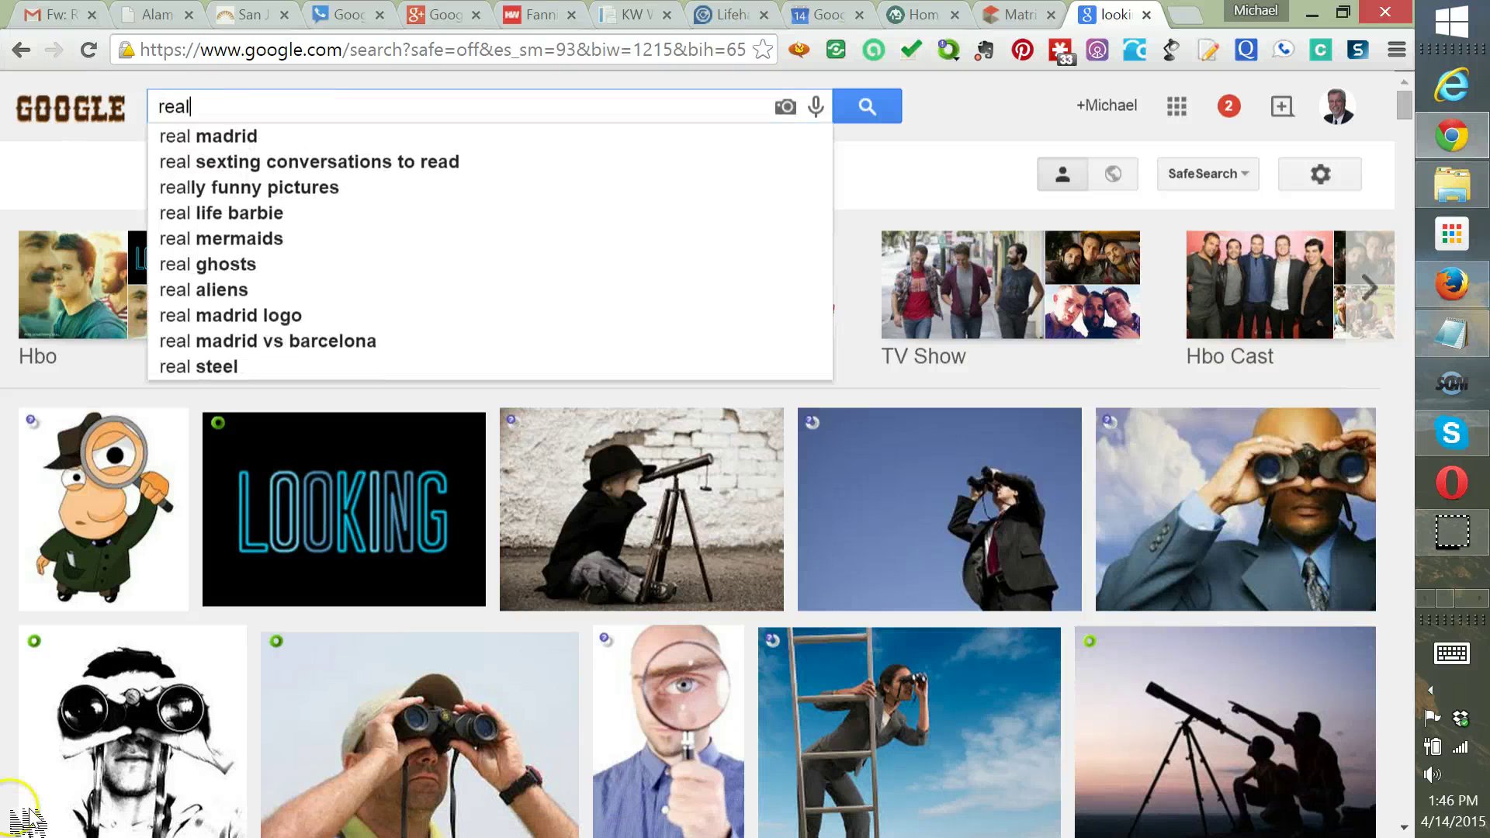
type(" estate market u")
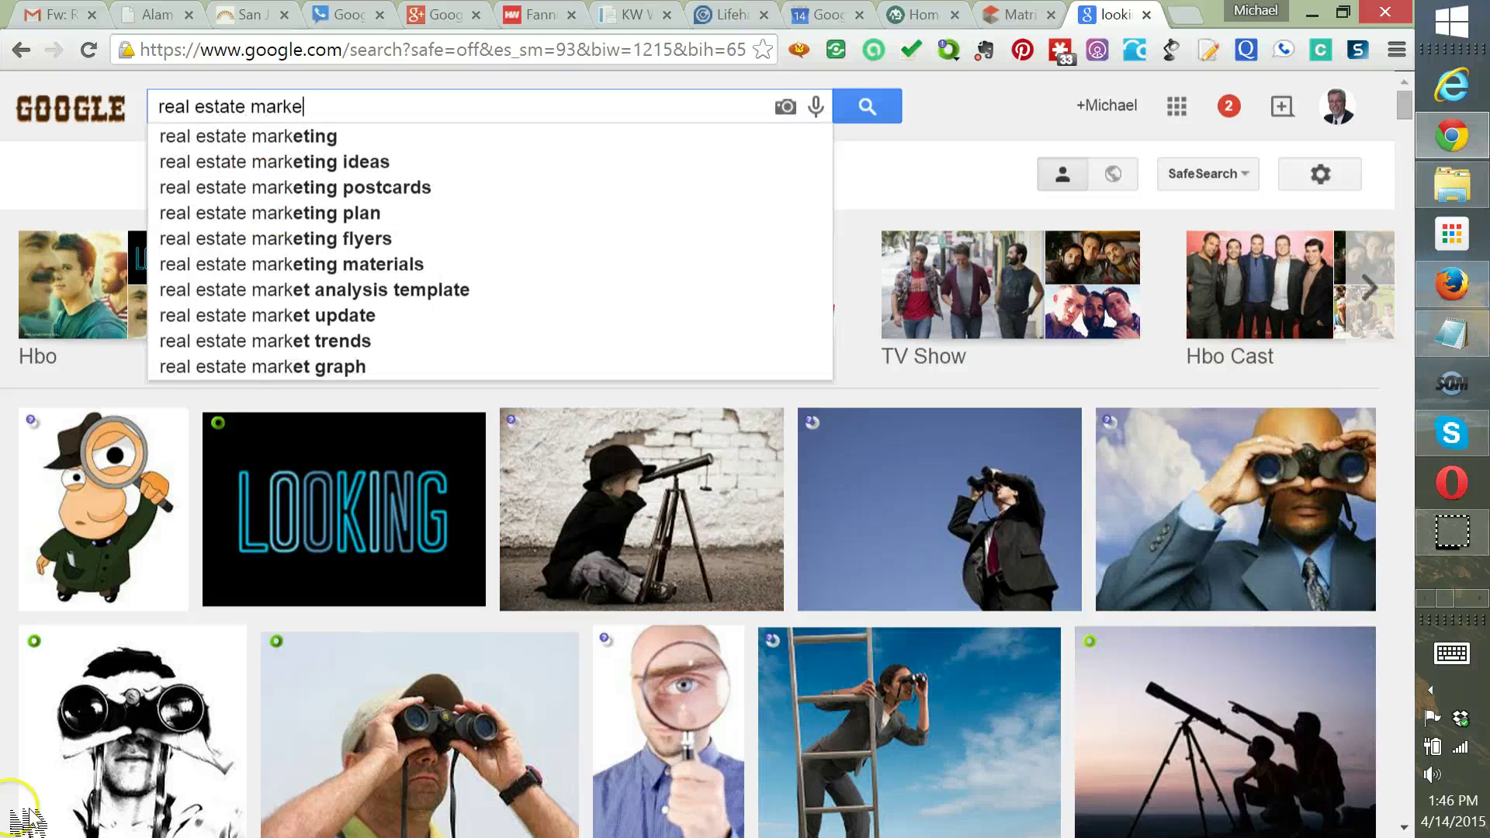
type("pdate")
key("Return")
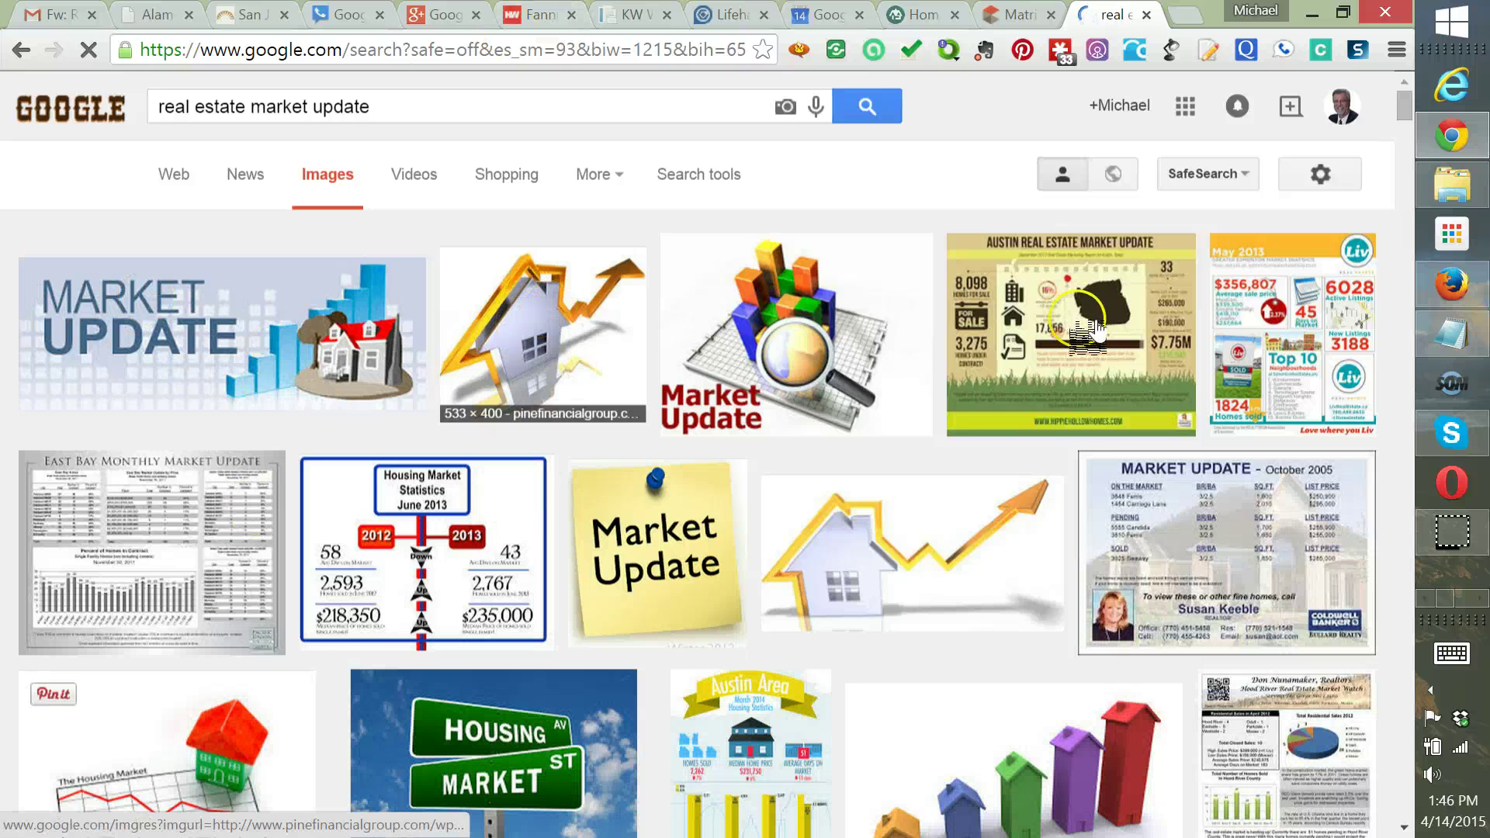
scroll(1096, 330, "down", 1)
scroll(946, 445, "down", 1)
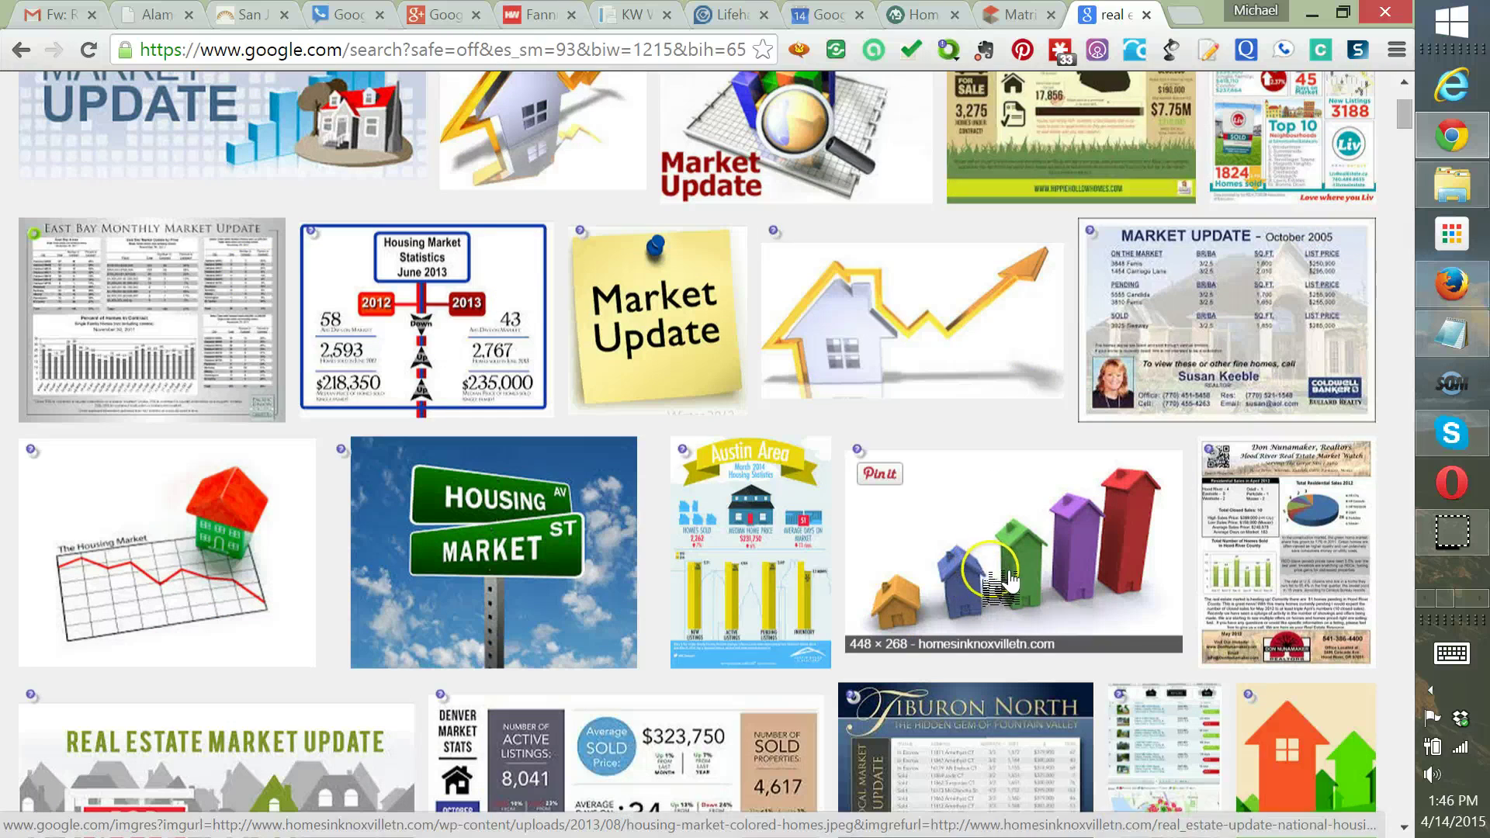
scroll(1004, 575, "down", 5)
scroll(1005, 588, "down", 2)
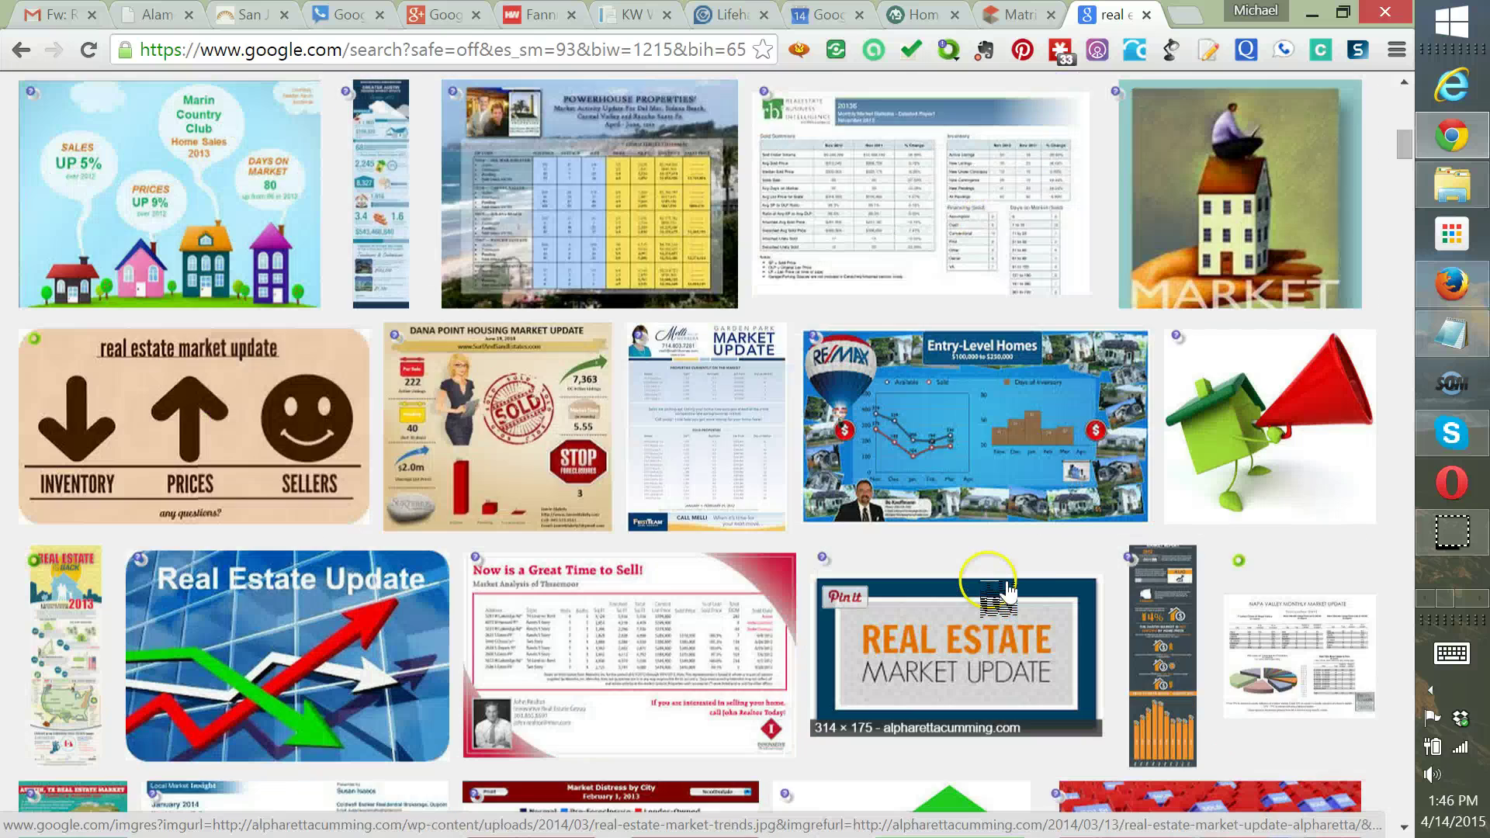
scroll(1006, 594, "down", 3)
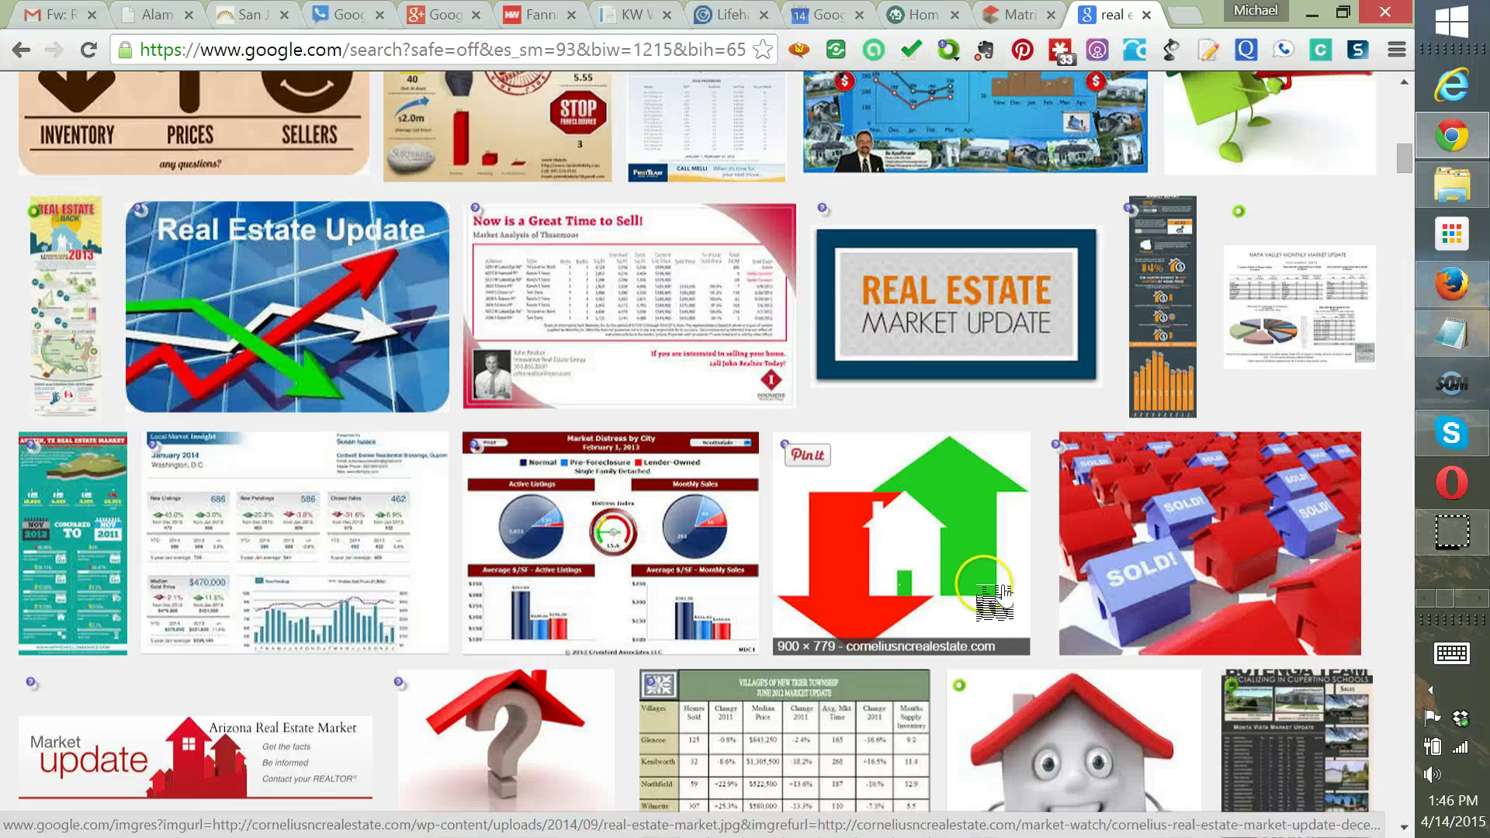
scroll(993, 590, "down", 1)
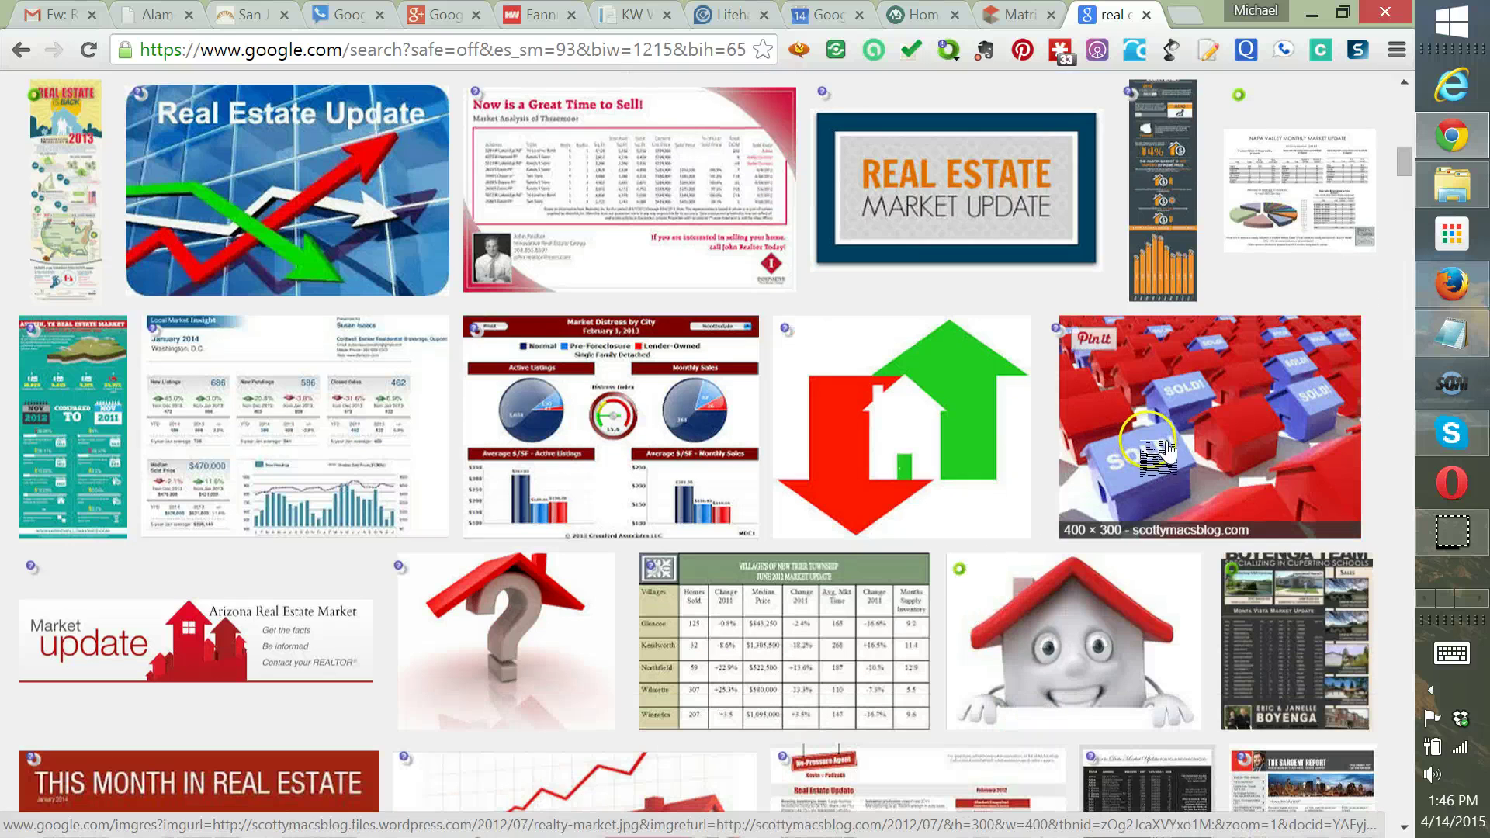
left_click(1158, 449)
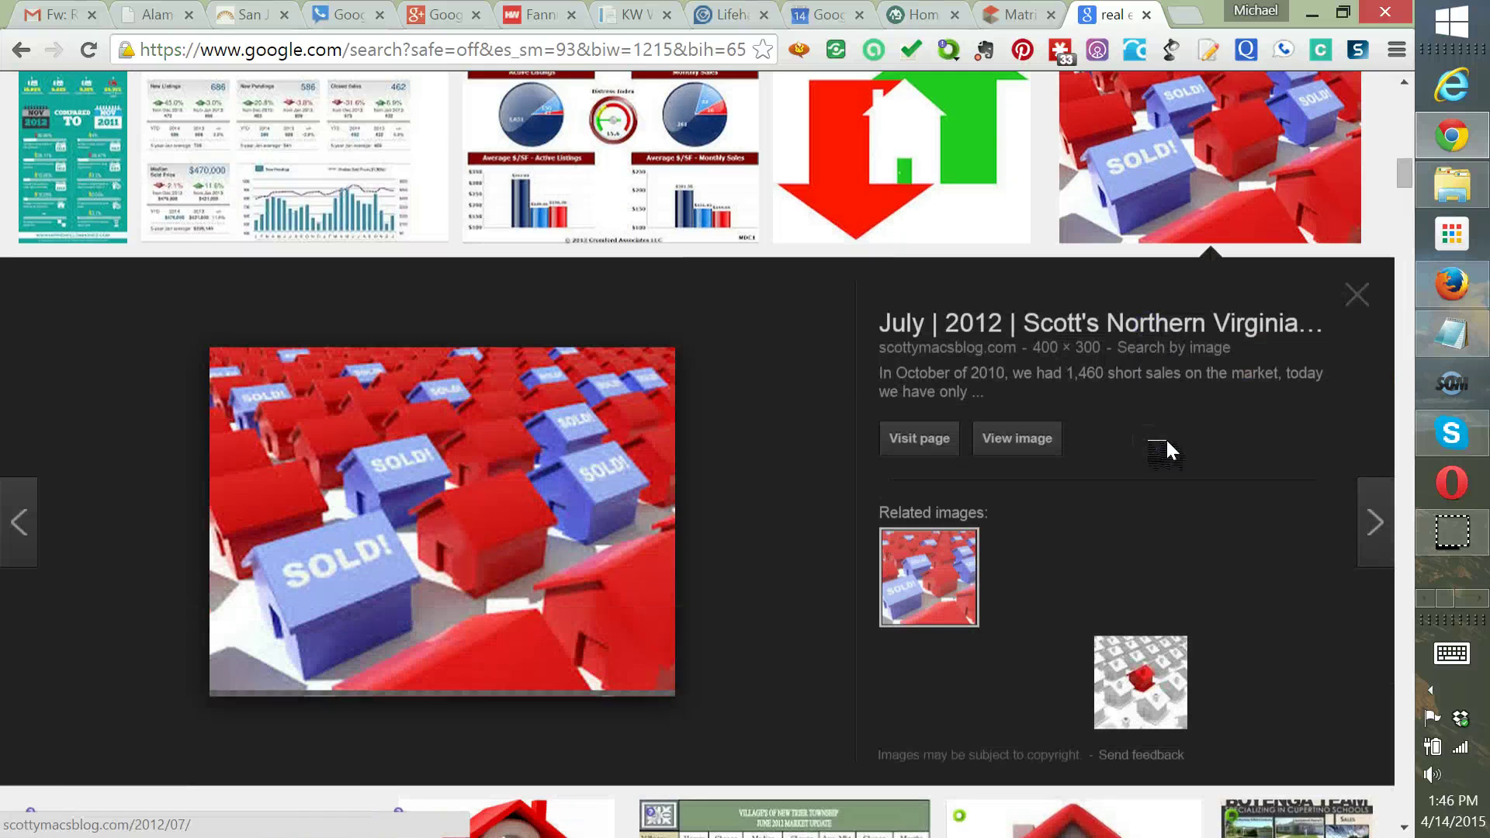
Save the 'SOLD!' houses image from Google Images as realty-market.jpg in the Pictures folder
right_click(450, 509)
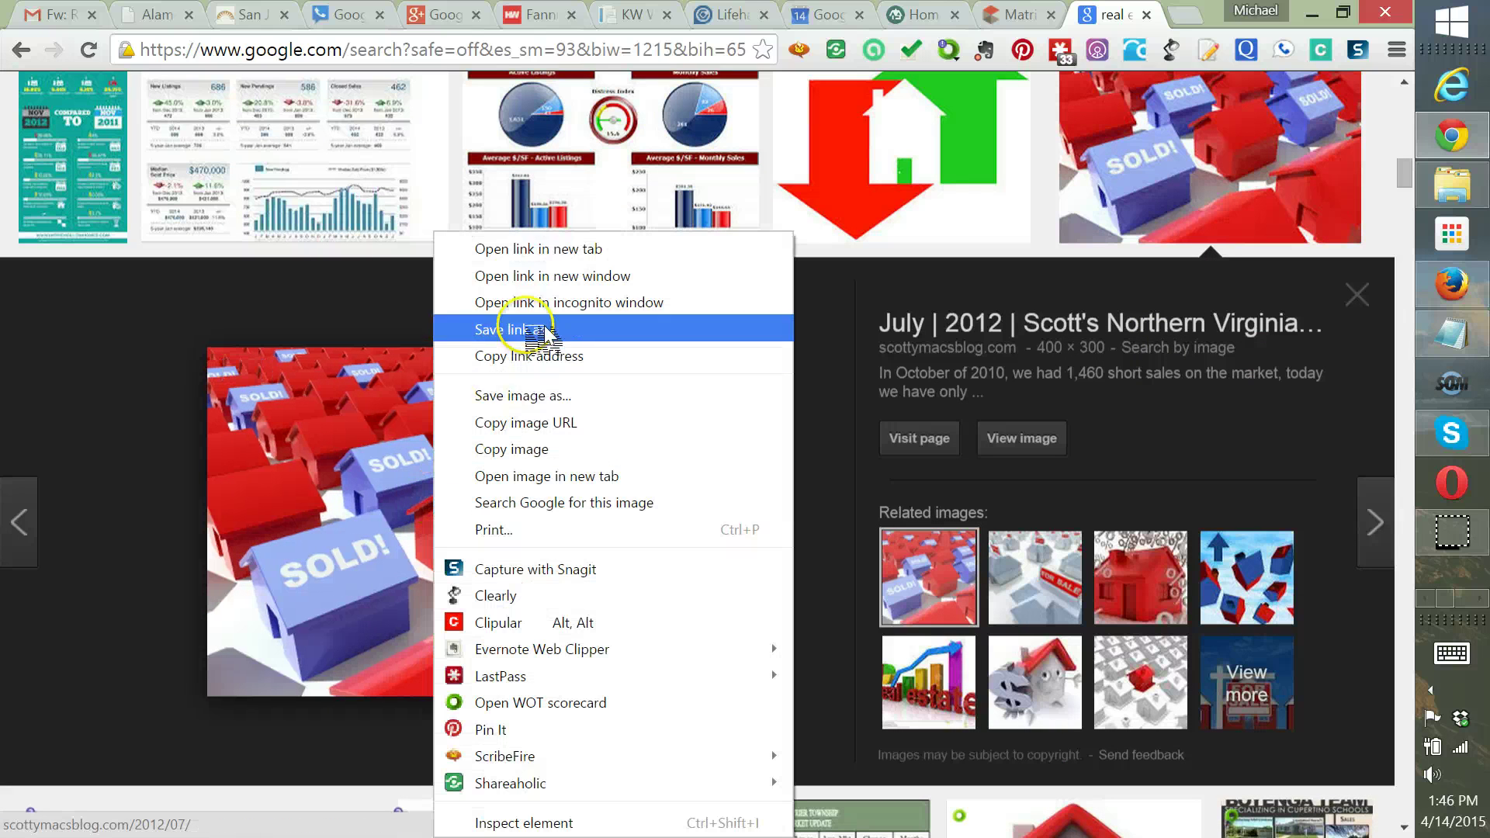
left_click(530, 397)
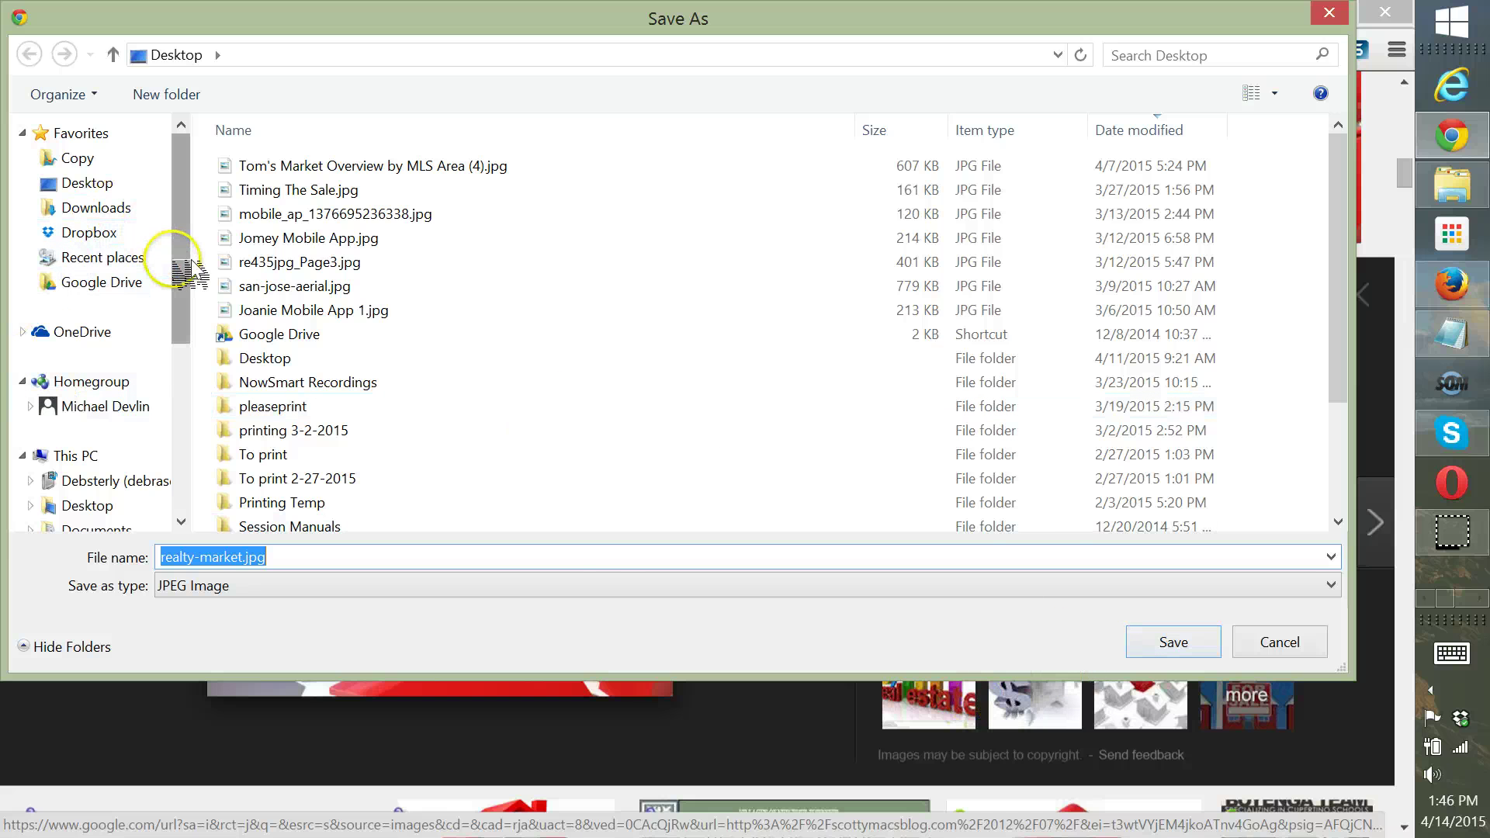
left_click_drag(177, 252, 191, 310)
left_click(91, 496)
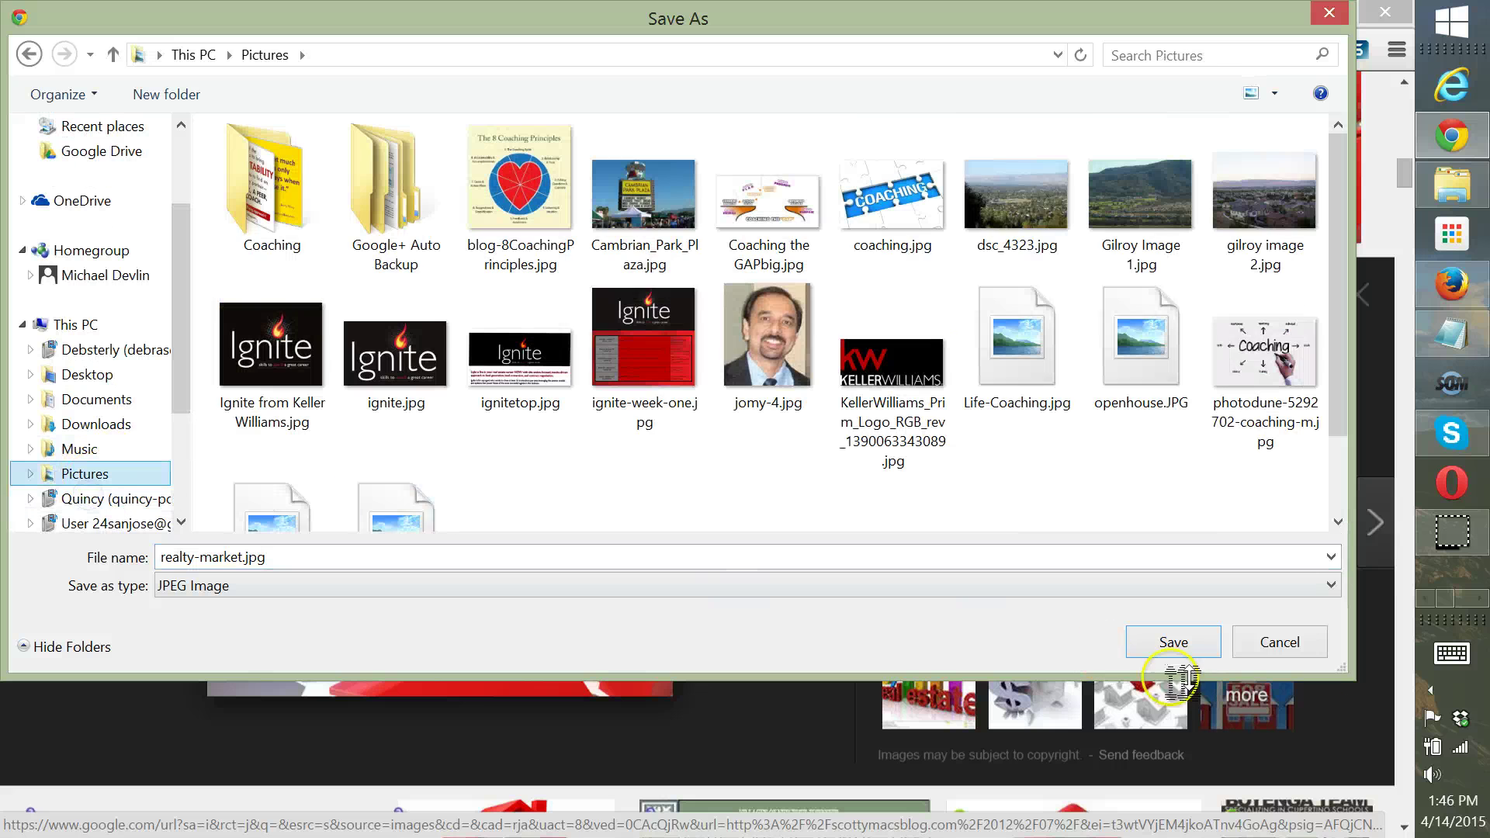
left_click(1174, 644)
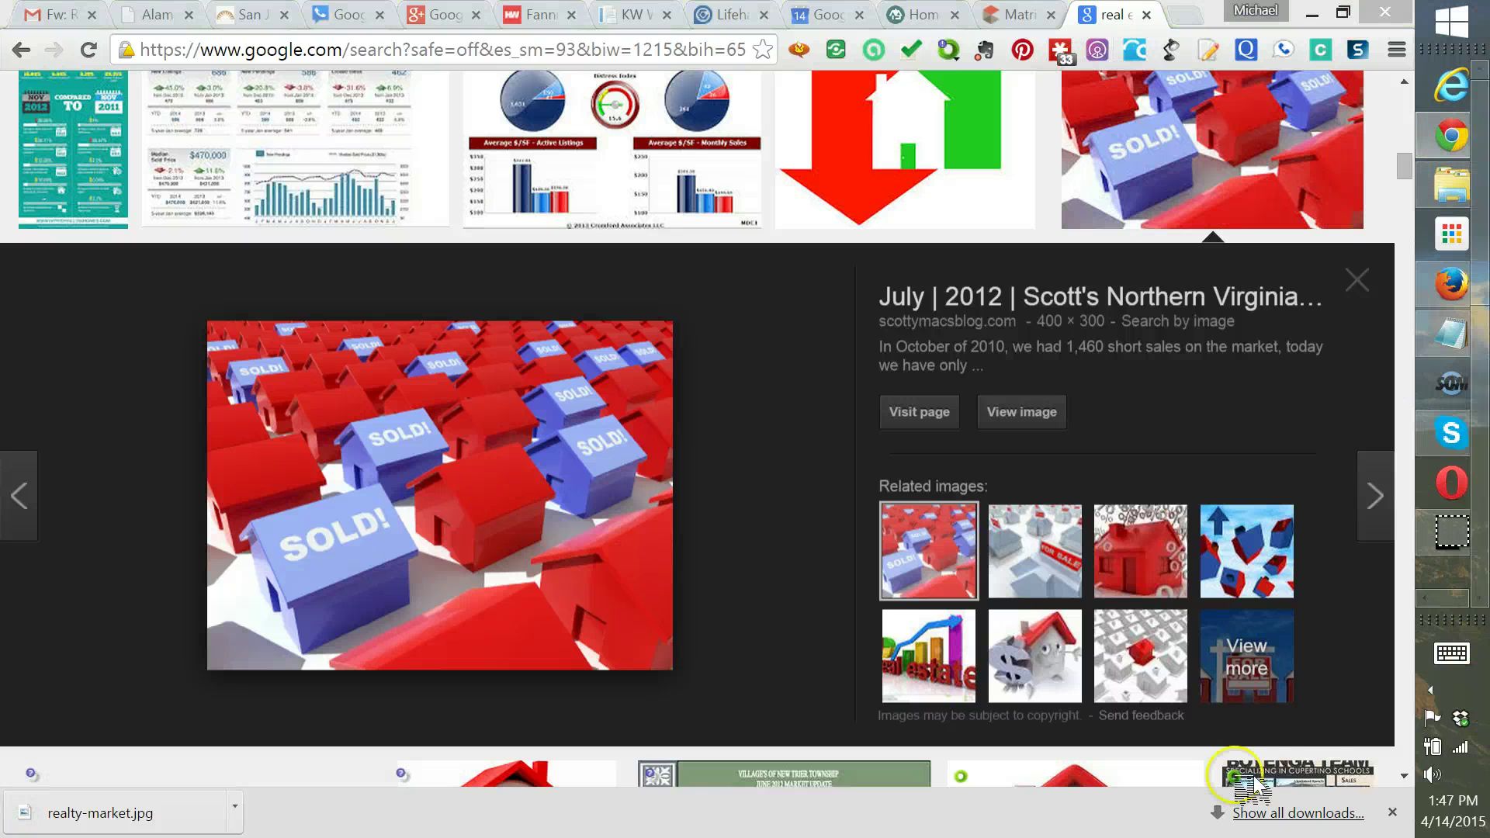
left_click_drag(1461, 702, 1200, 817)
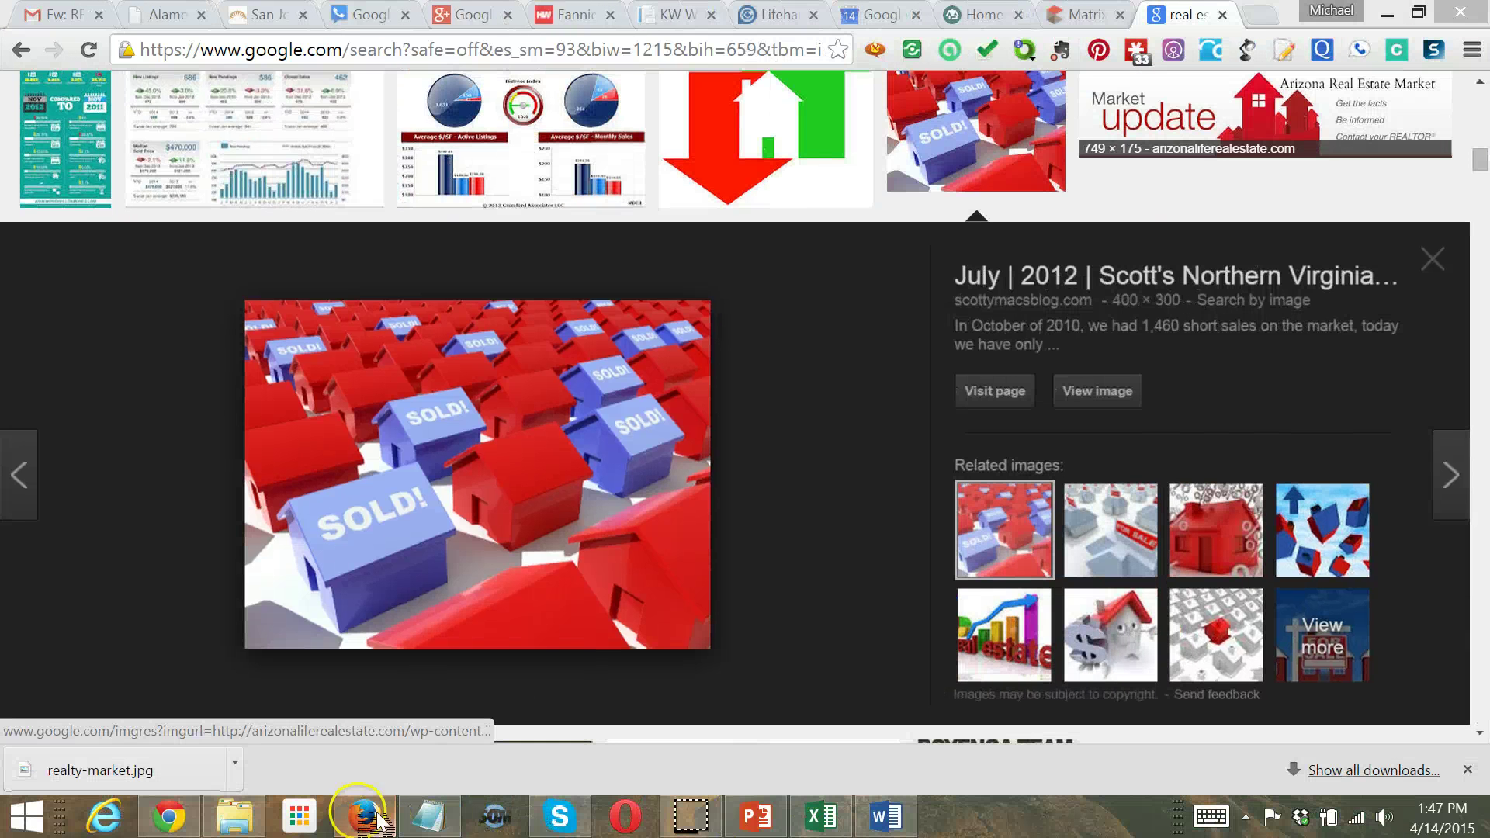
Insert realty-market.jpg into the flyer, sized 2.1 by 2.8 inches at the top right
left_click(753, 815)
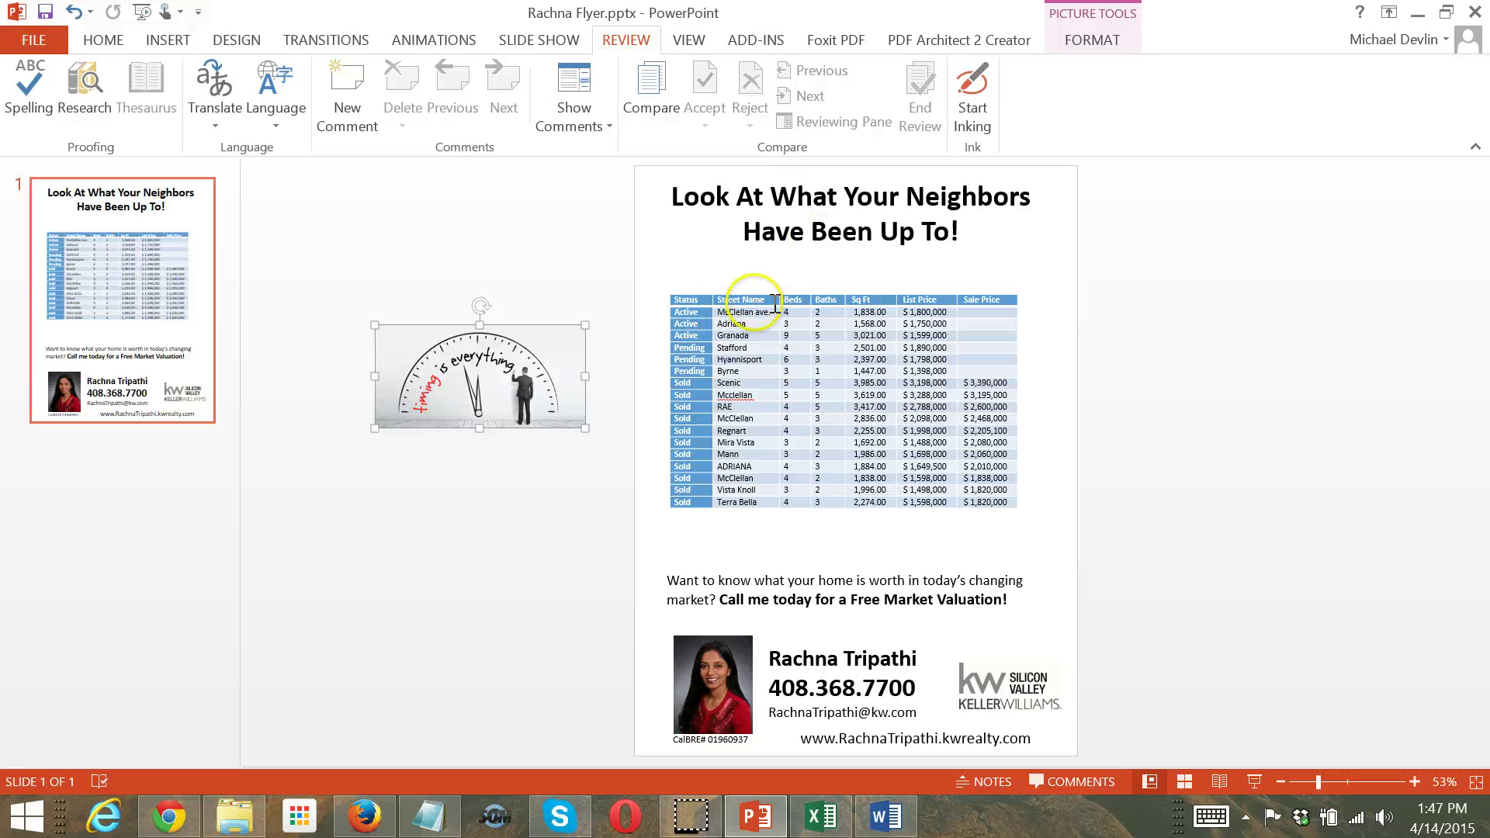
left_click(426, 535)
left_click(169, 41)
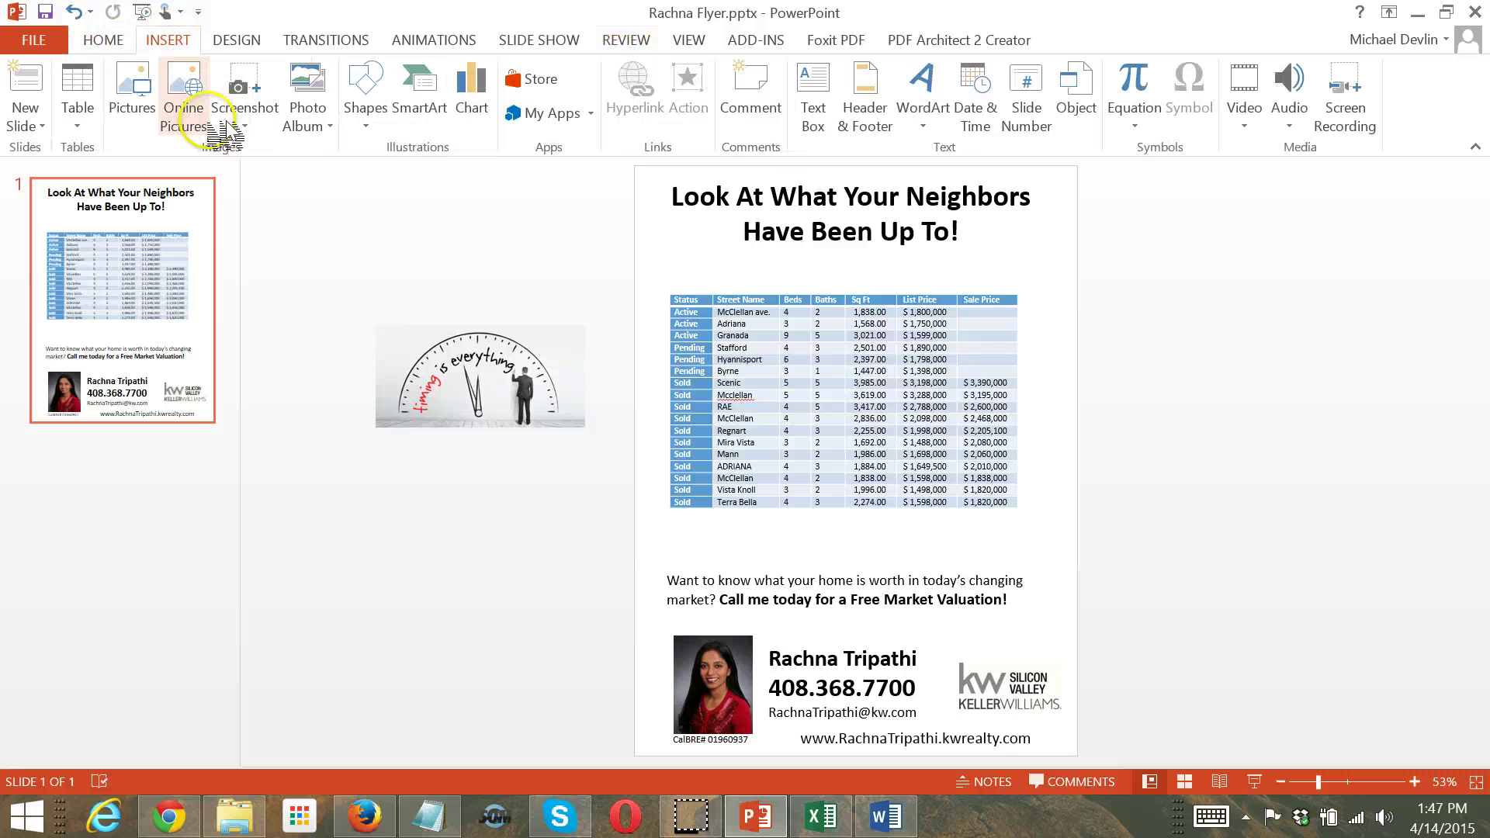
left_click(128, 98)
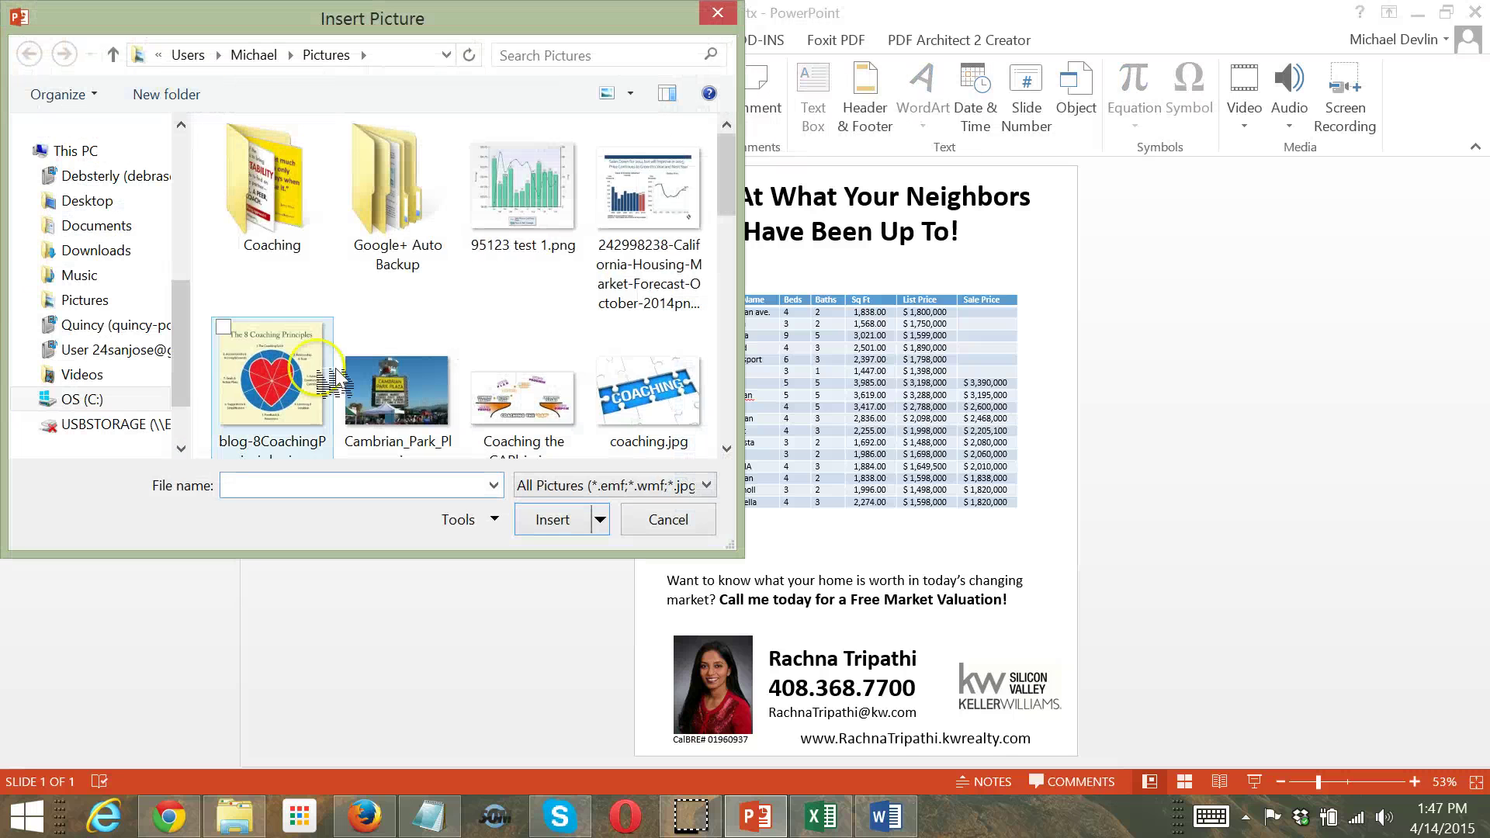
left_click_drag(728, 154, 730, 376)
double_click(522, 233)
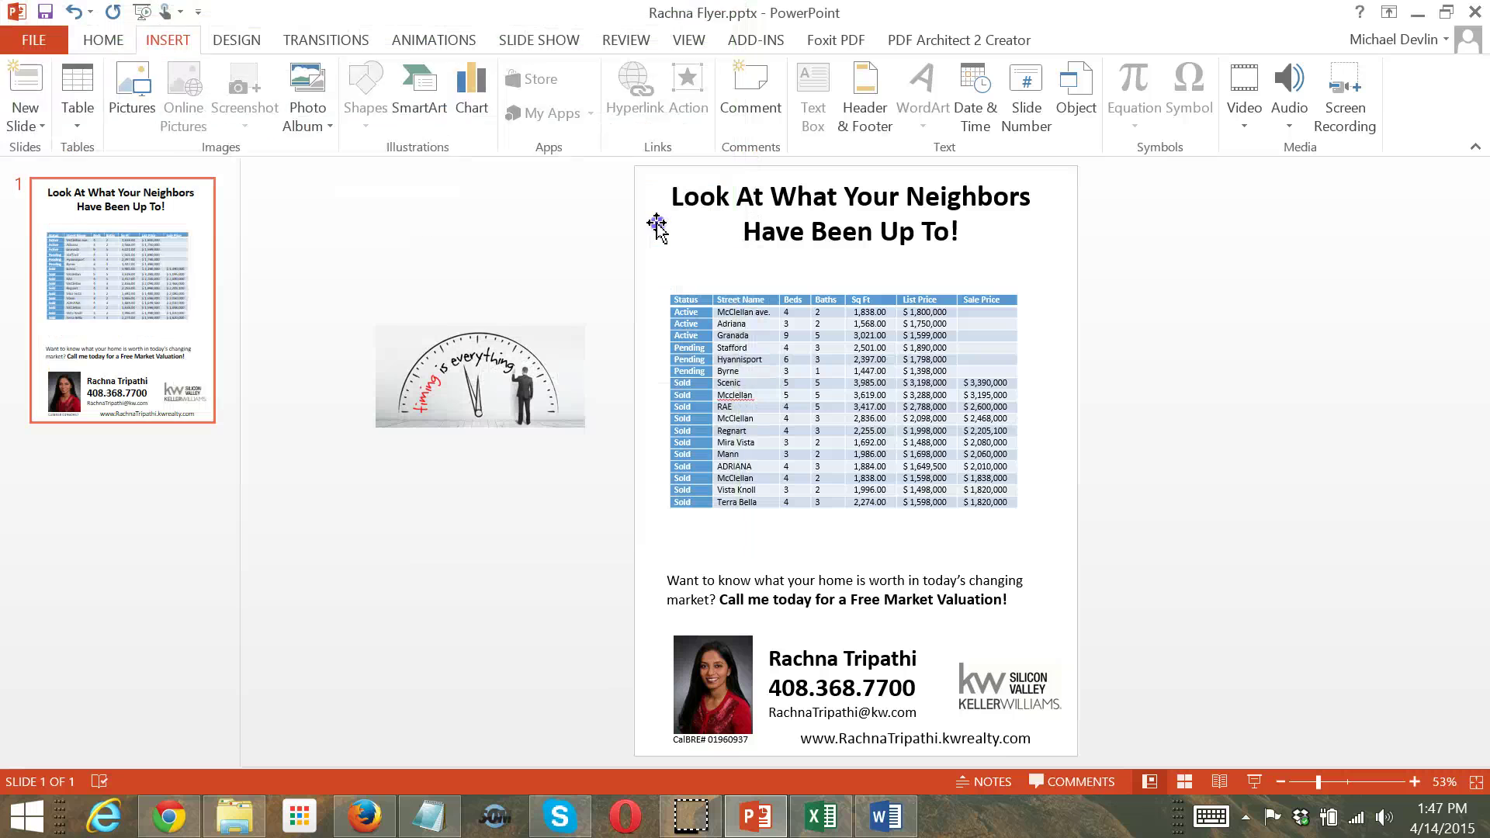
left_click_drag(691, 338, 855, 460)
left_click_drag(929, 509, 971, 214)
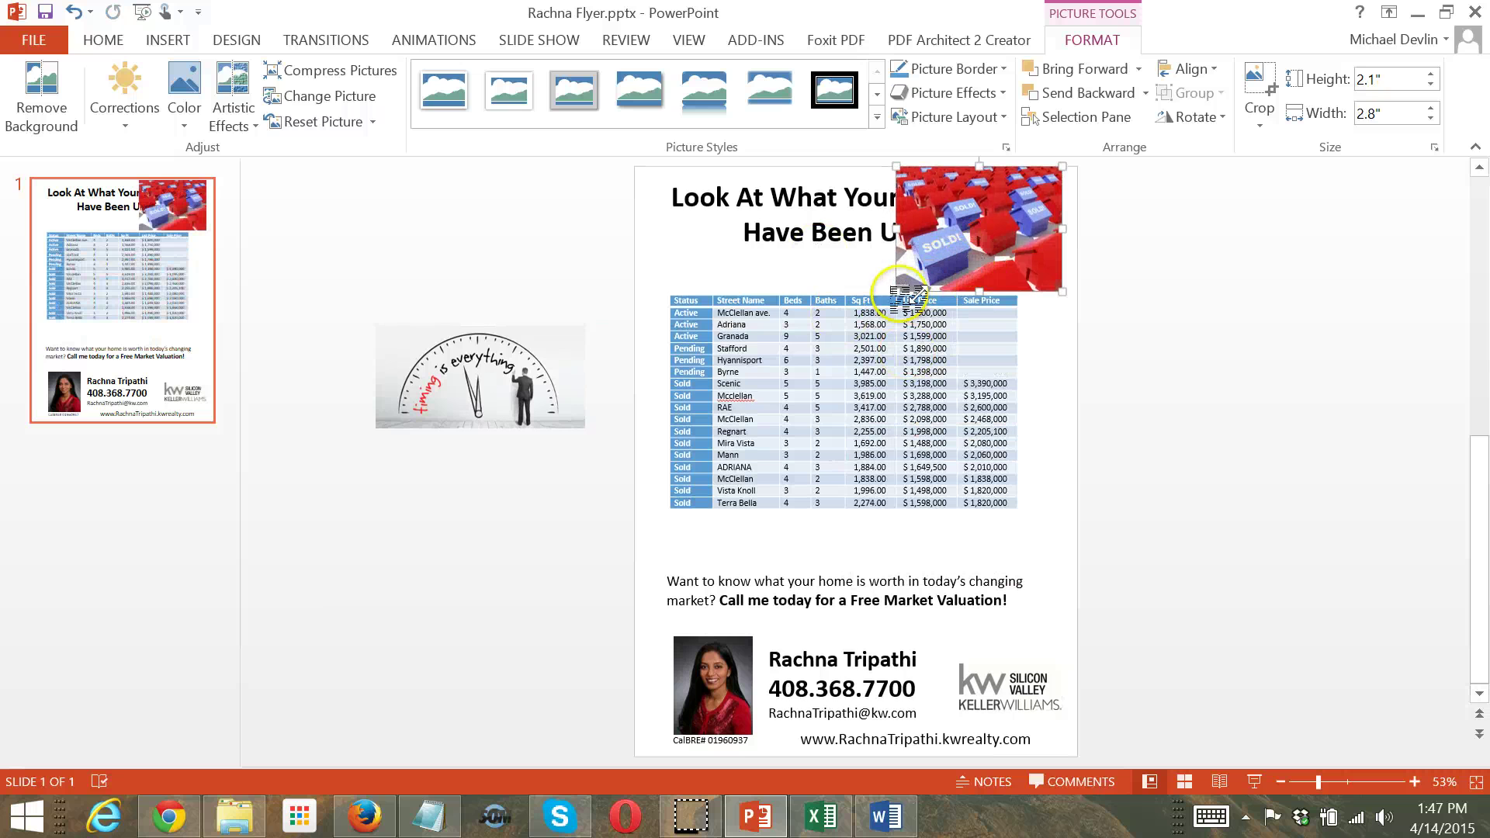
Shrink the houses picture to about 1.45 by 1.93 inches and narrow the title to three lines
left_click_drag(896, 289, 947, 253)
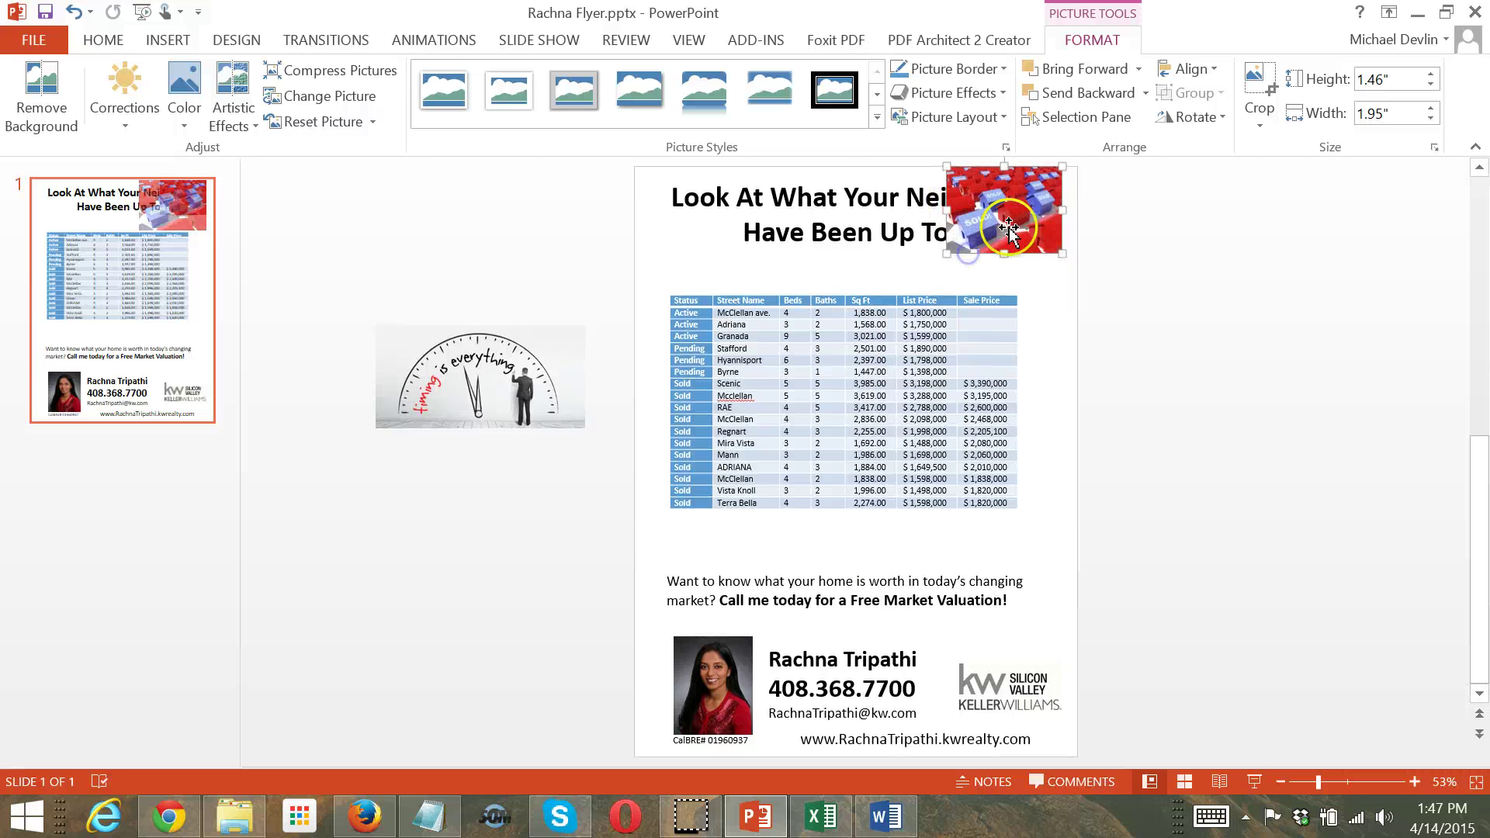
left_click(919, 230)
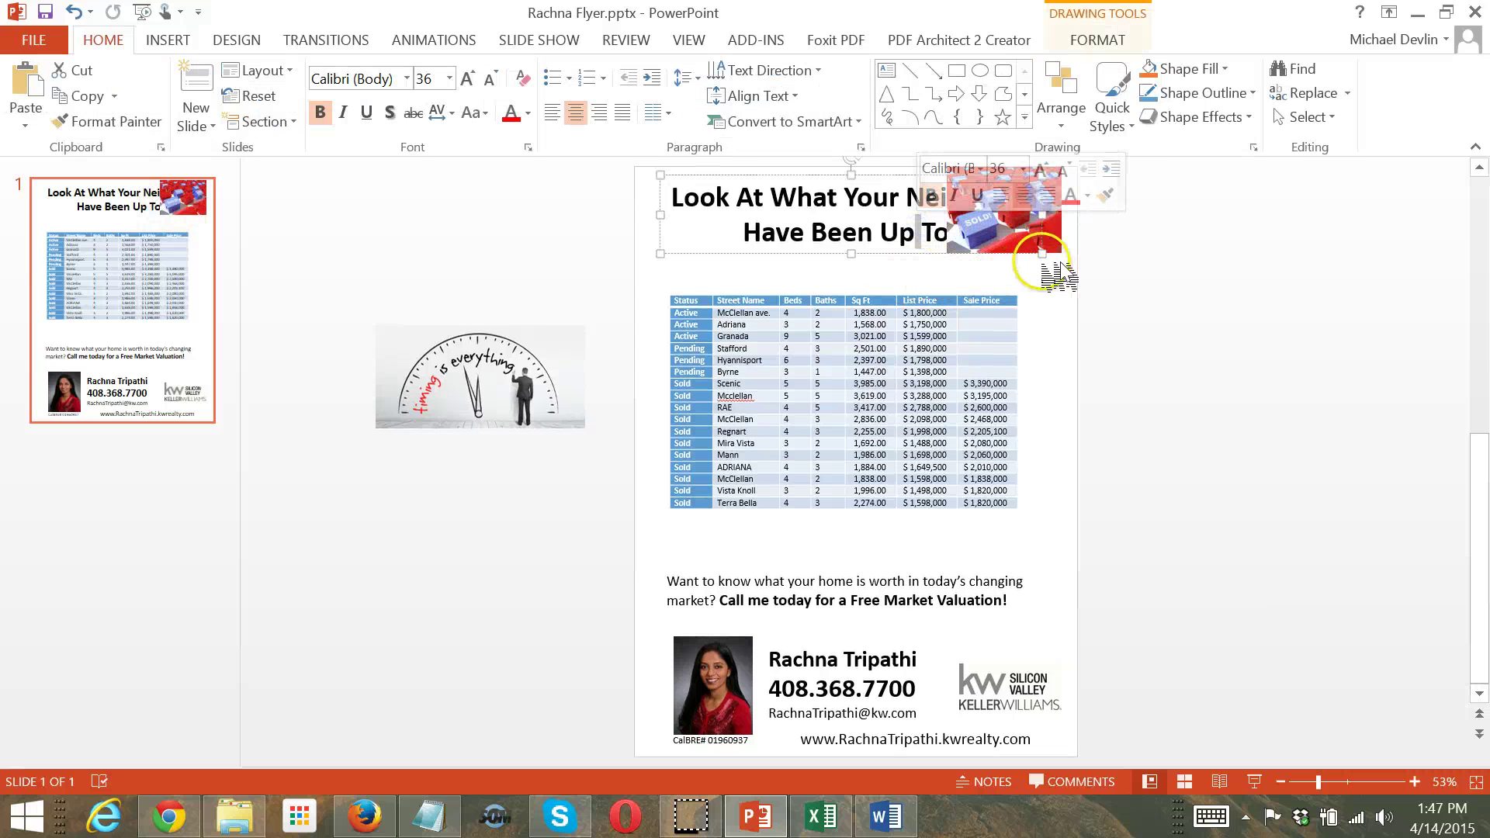
left_click_drag(1040, 252, 935, 276)
left_click(941, 256)
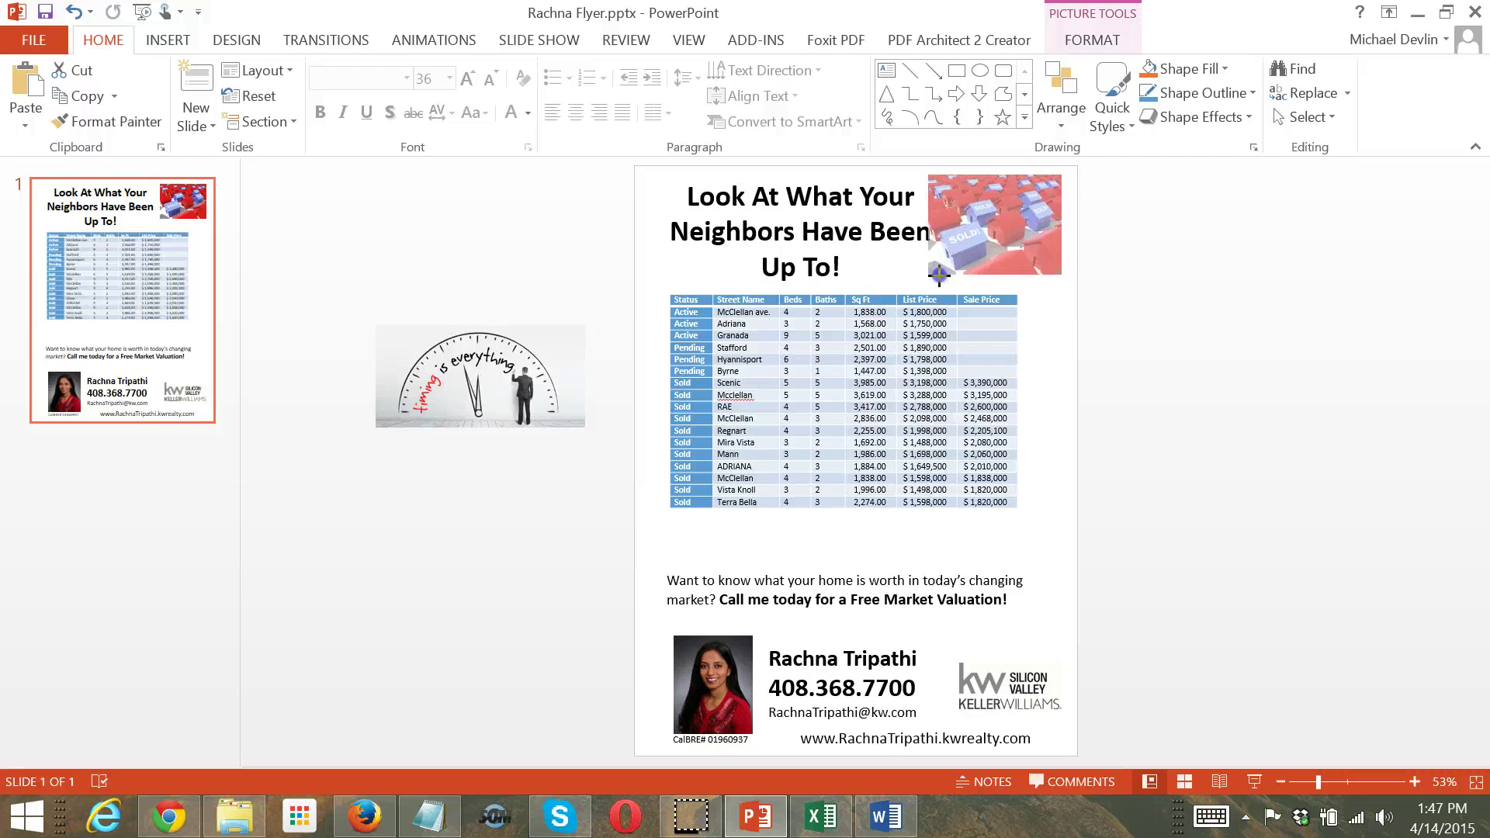
left_click(896, 276)
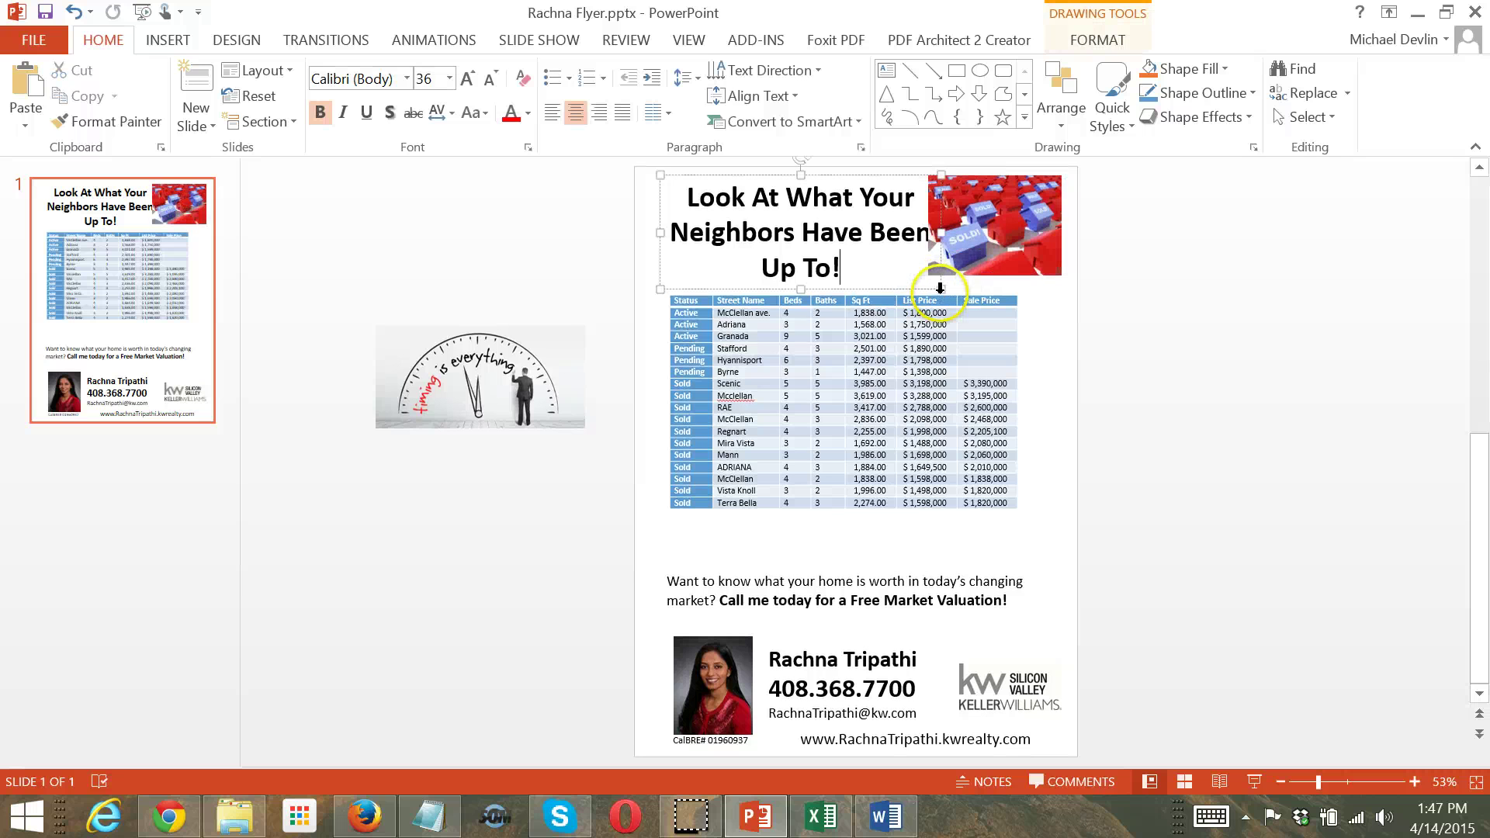
left_click_drag(942, 290, 921, 276)
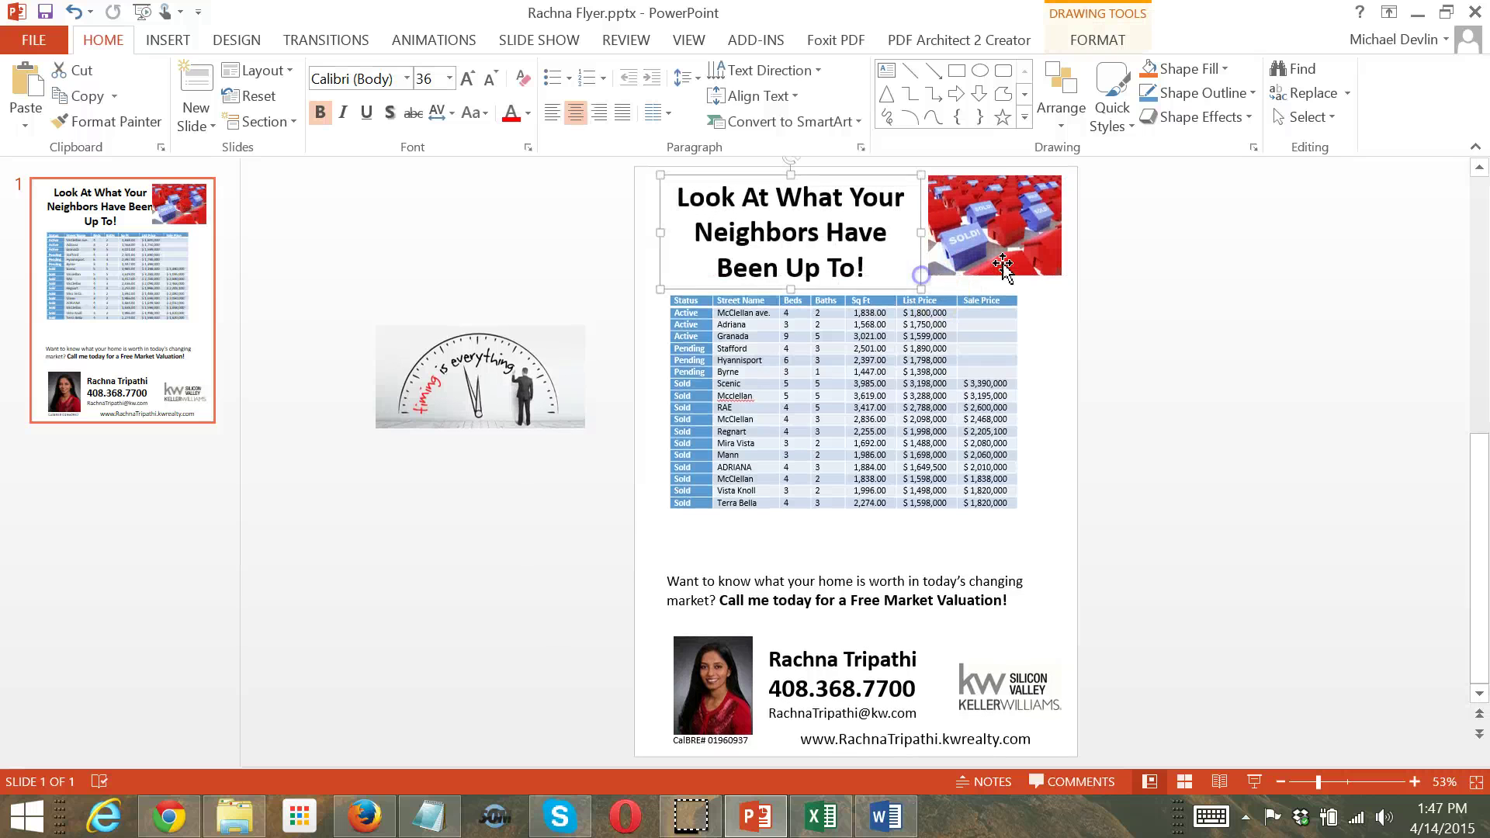
left_click(1138, 286)
Enlarge the SOLD houses picture slightly down and to the left
left_click(1009, 260)
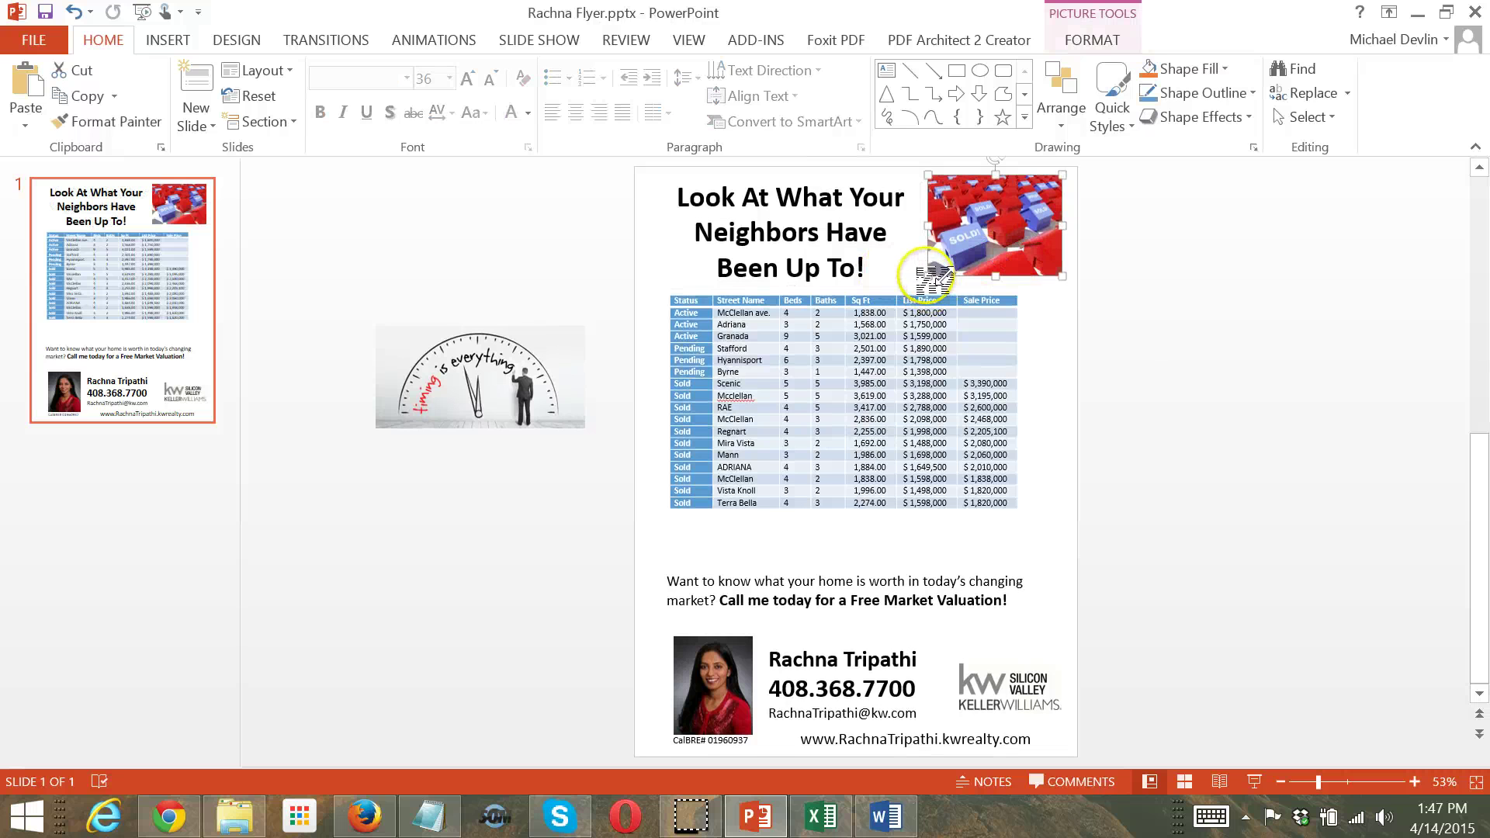
left_click_drag(926, 278, 920, 281)
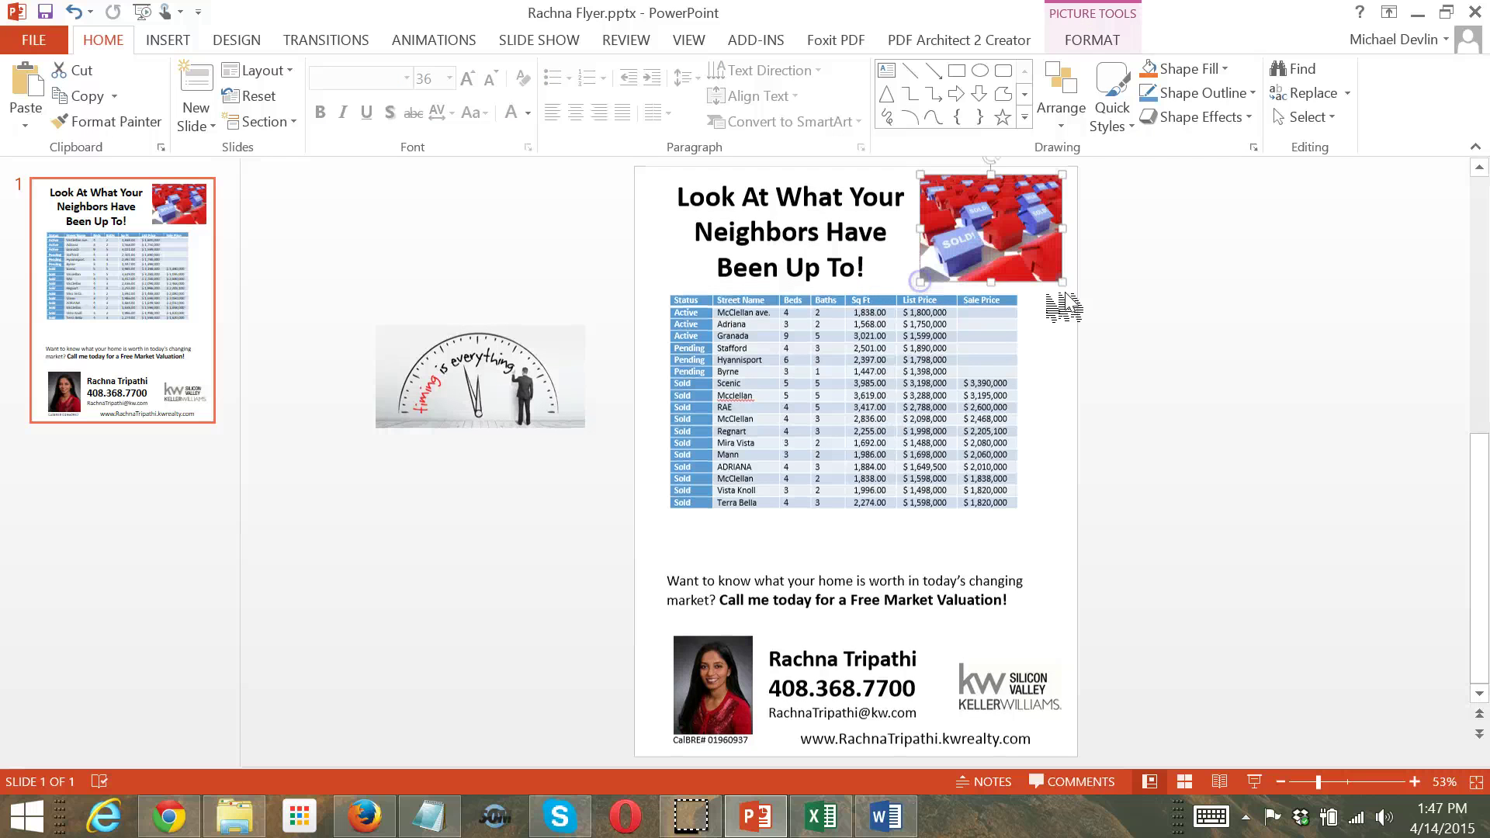
left_click(1194, 296)
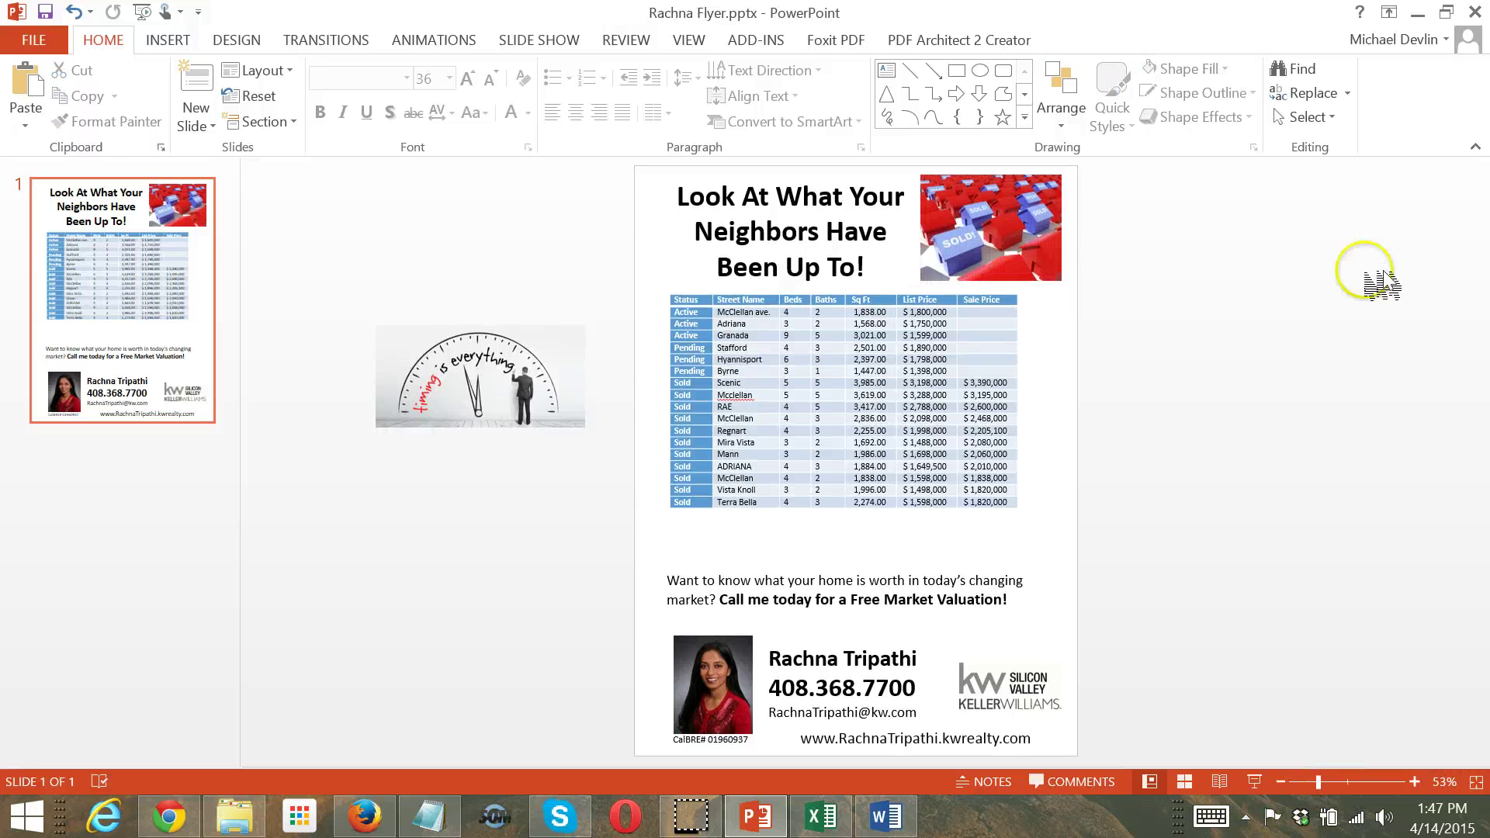
Enlarge the listings table down and to the right
left_click(799, 404)
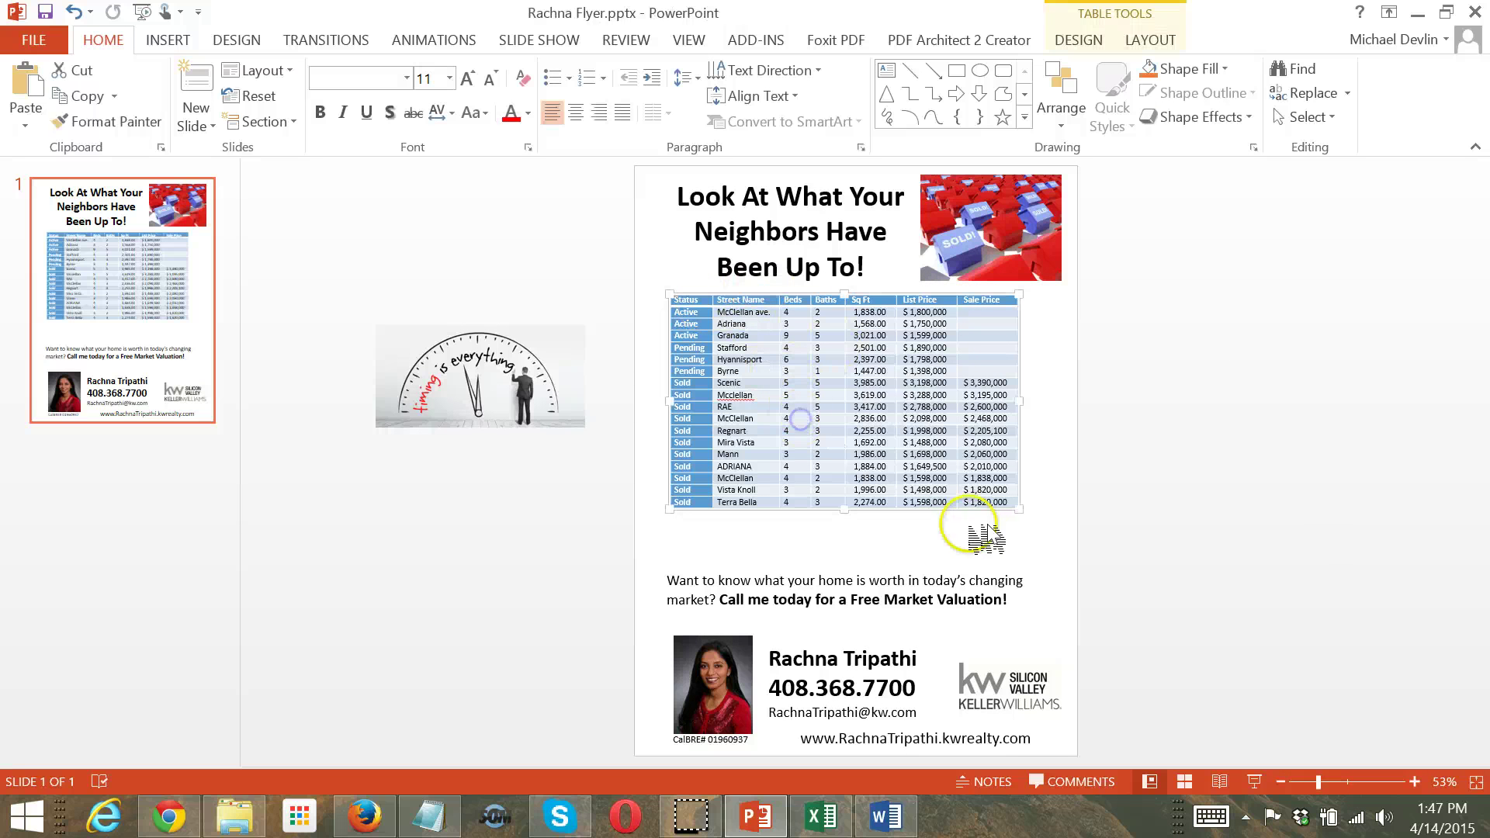
left_click_drag(1017, 508, 1050, 545)
left_click(1174, 519)
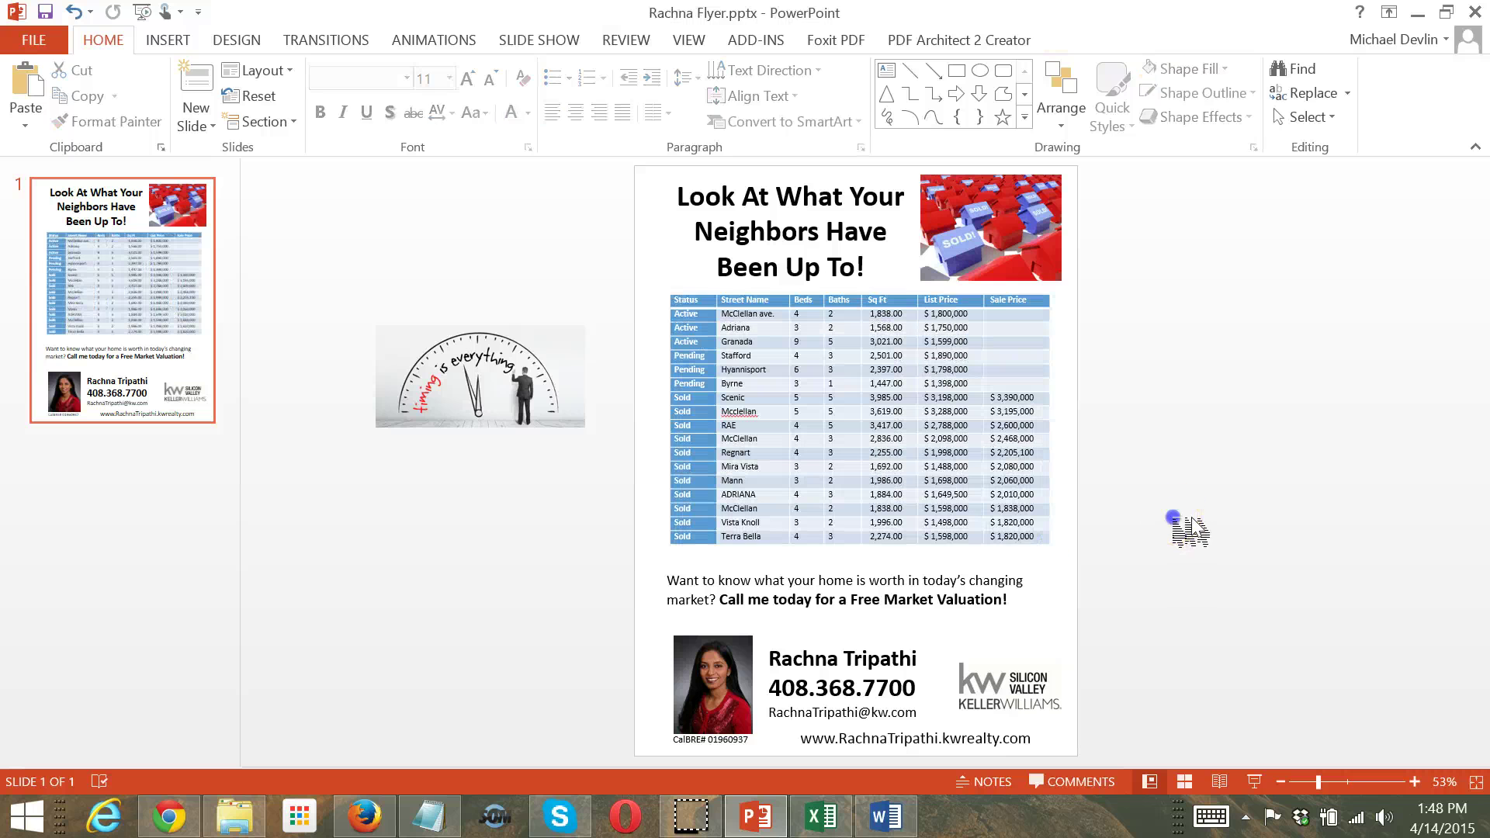
Make the closing message 20 pt with 'Call me today for a Free Market Valuation!' on its own line
left_click(774, 616)
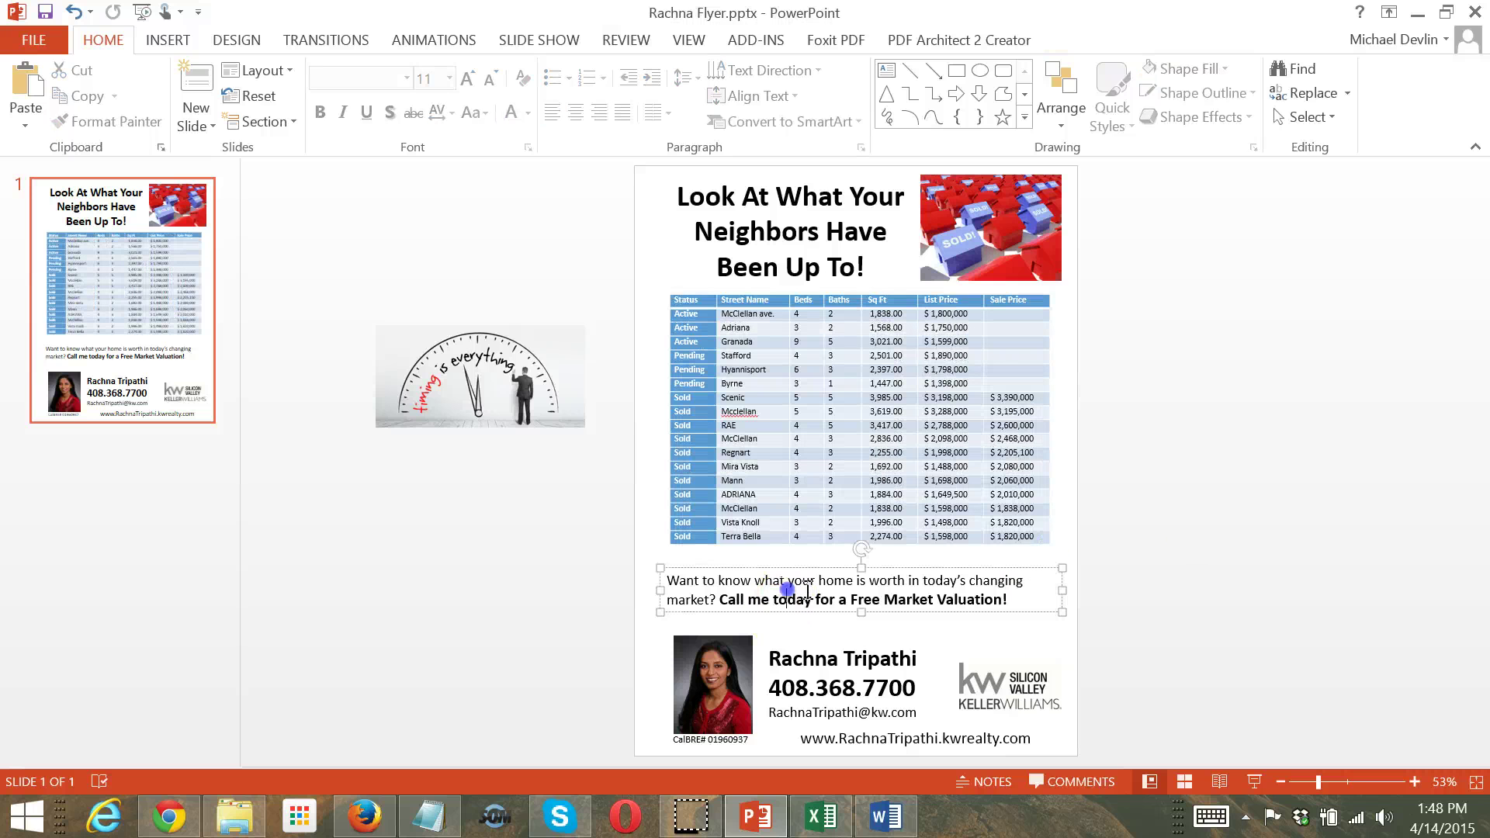
left_click(1232, 547)
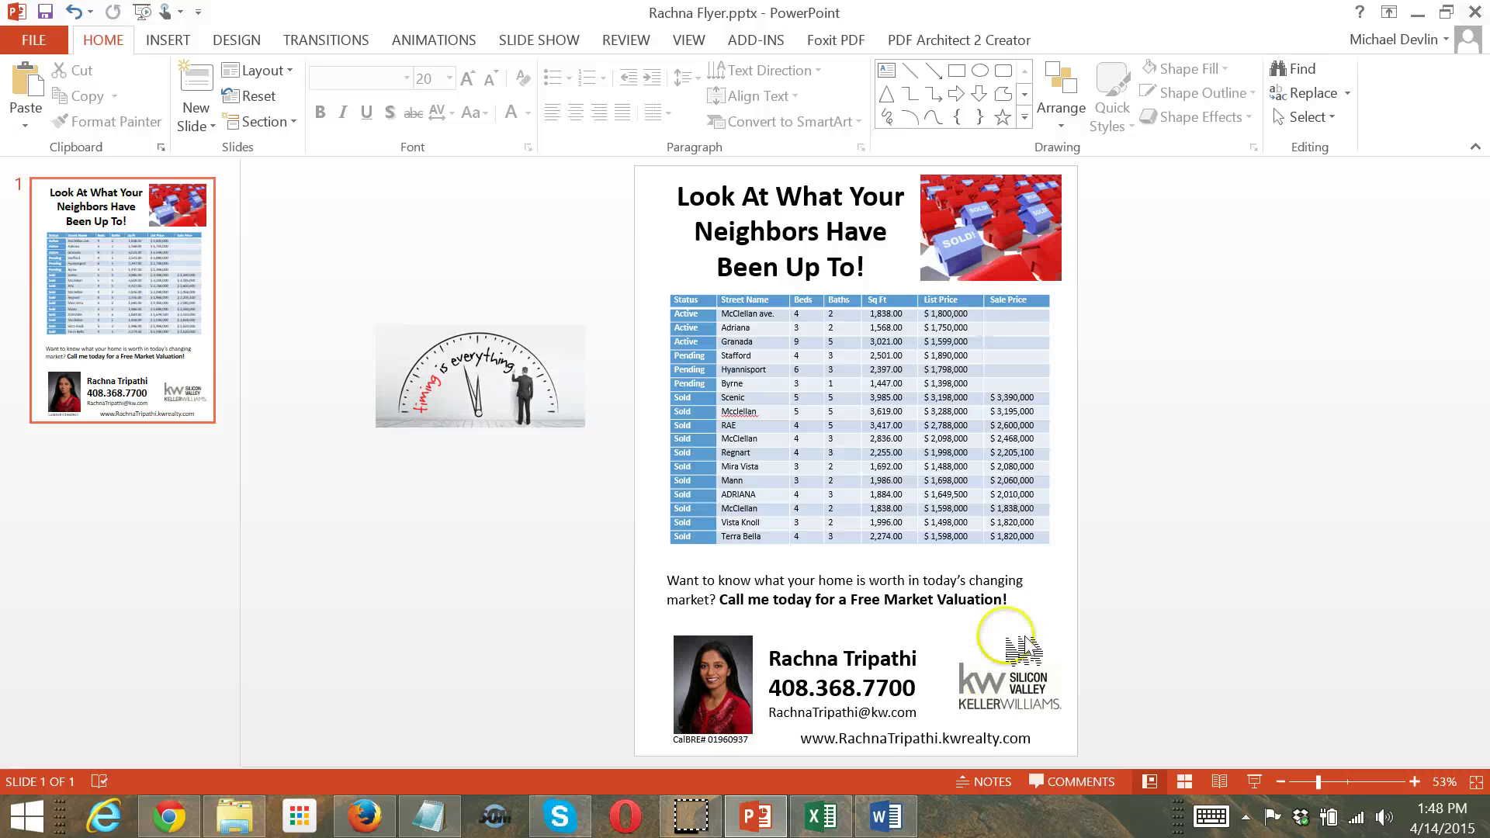
left_click_drag(1035, 603, 681, 587)
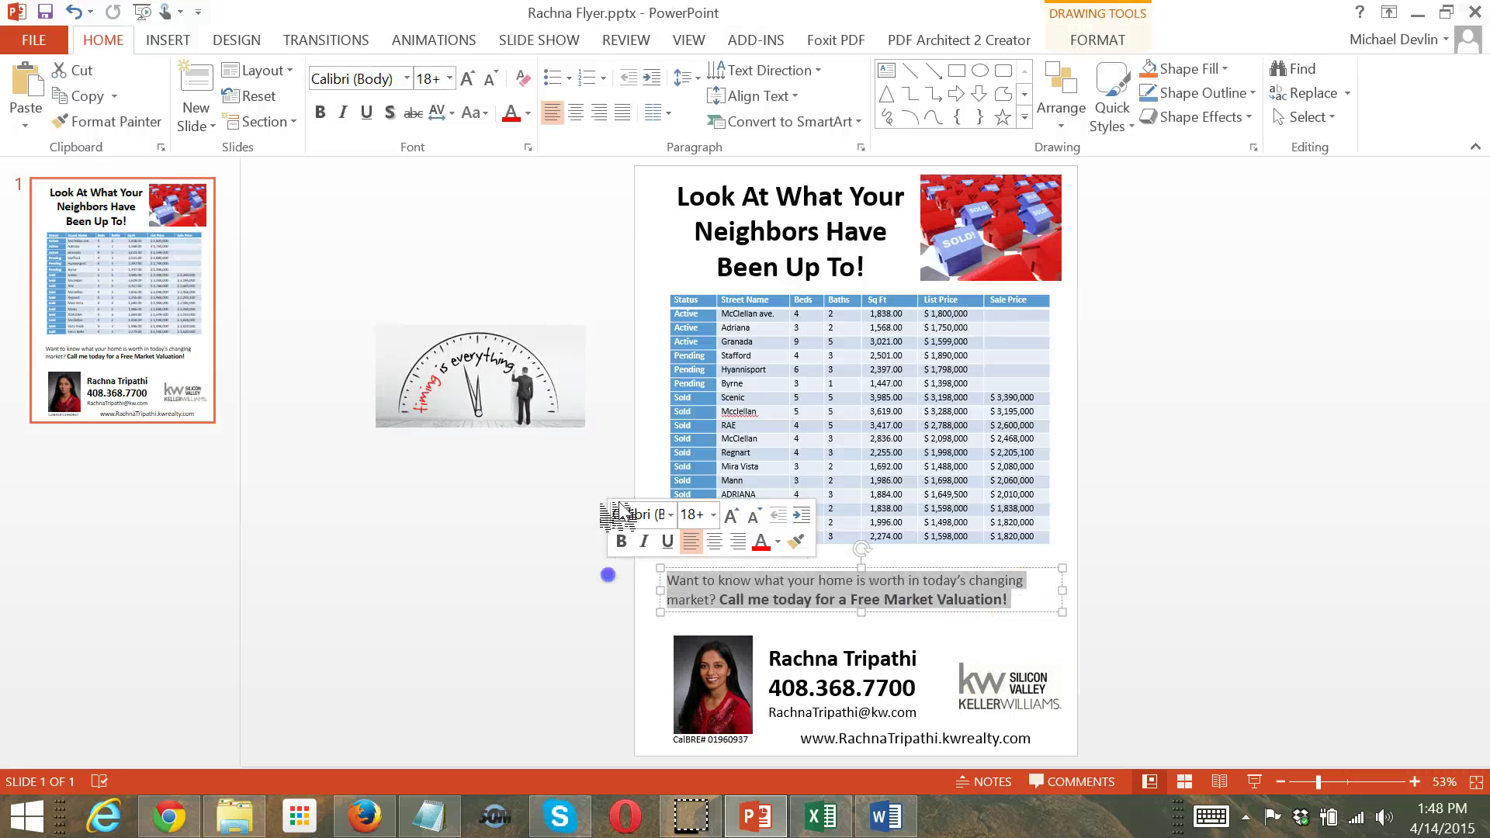
left_click(486, 79)
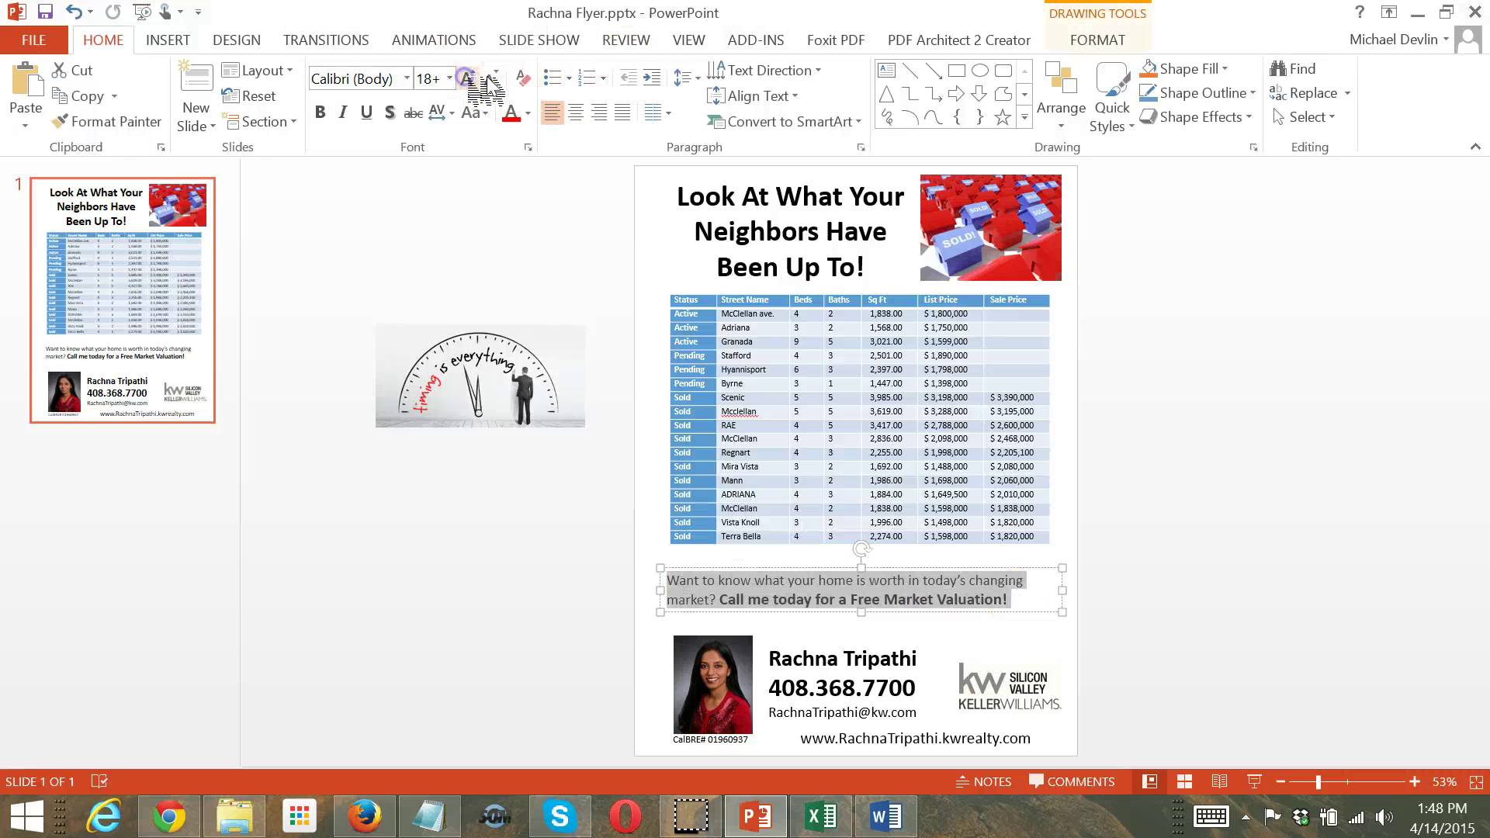
left_click(467, 79)
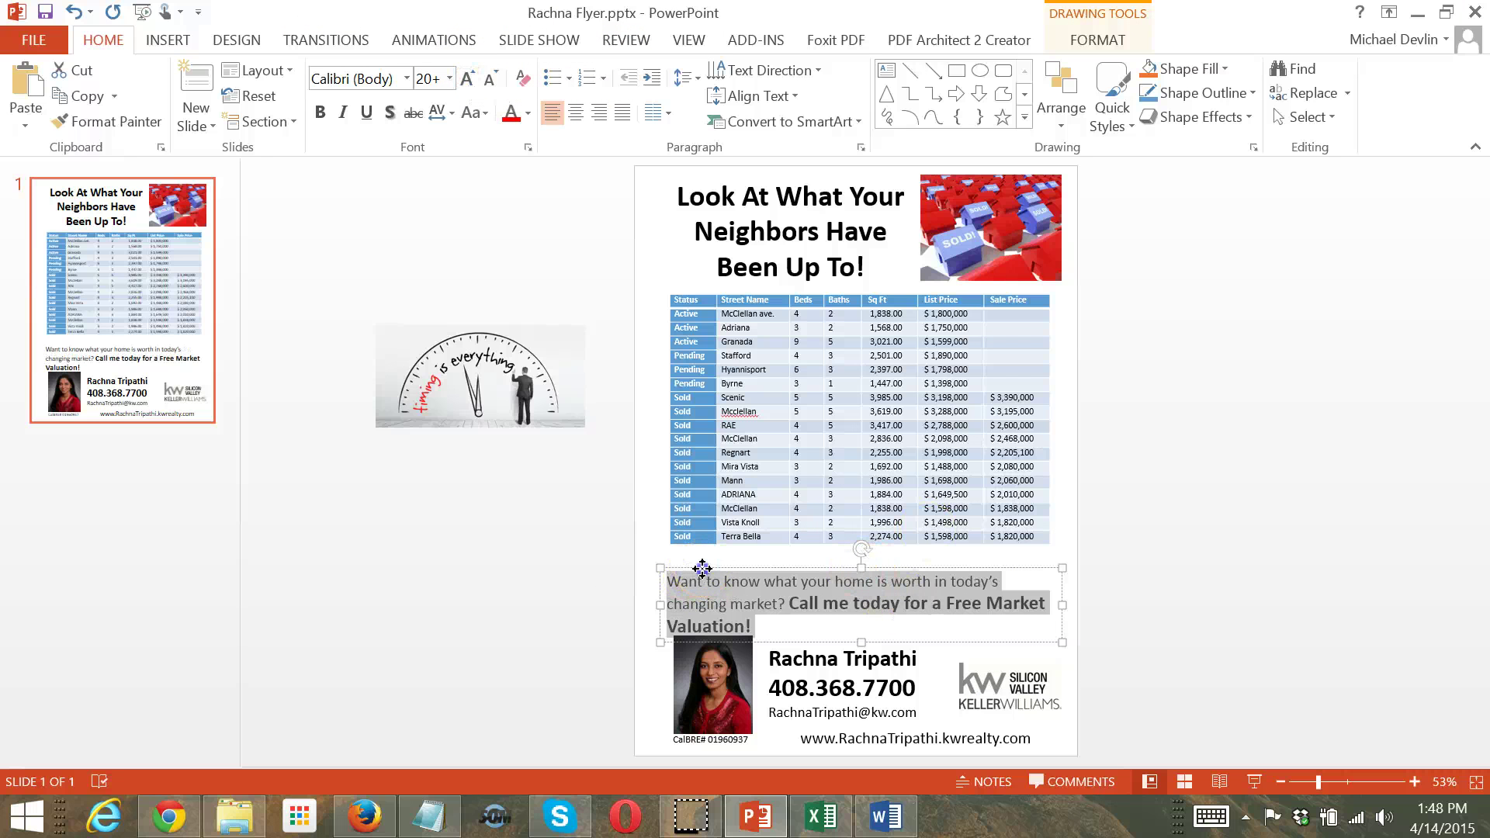
left_click_drag(702, 569, 697, 556)
left_click(984, 614)
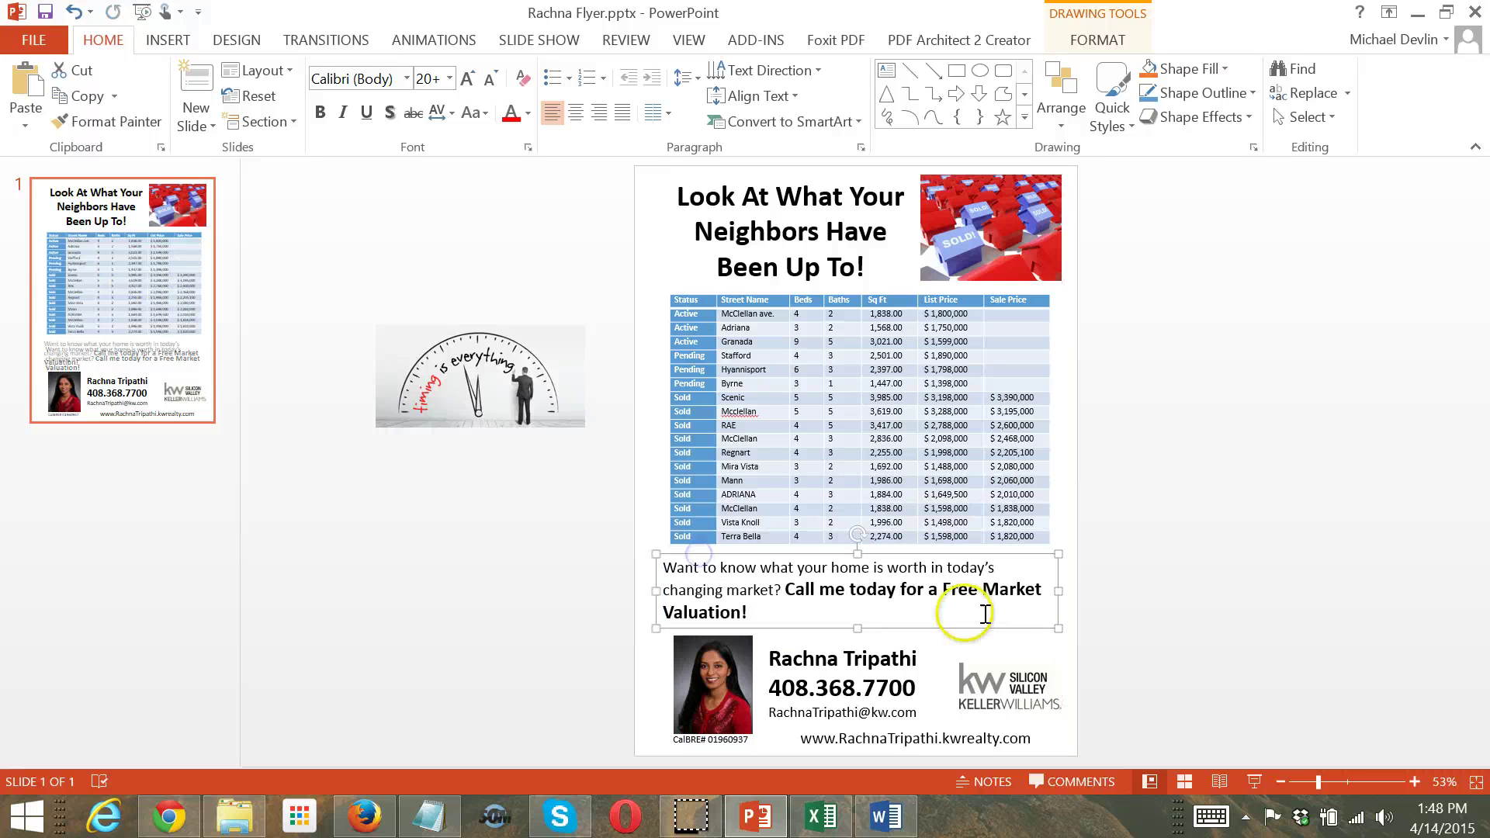
left_click_drag(1058, 591, 1063, 590)
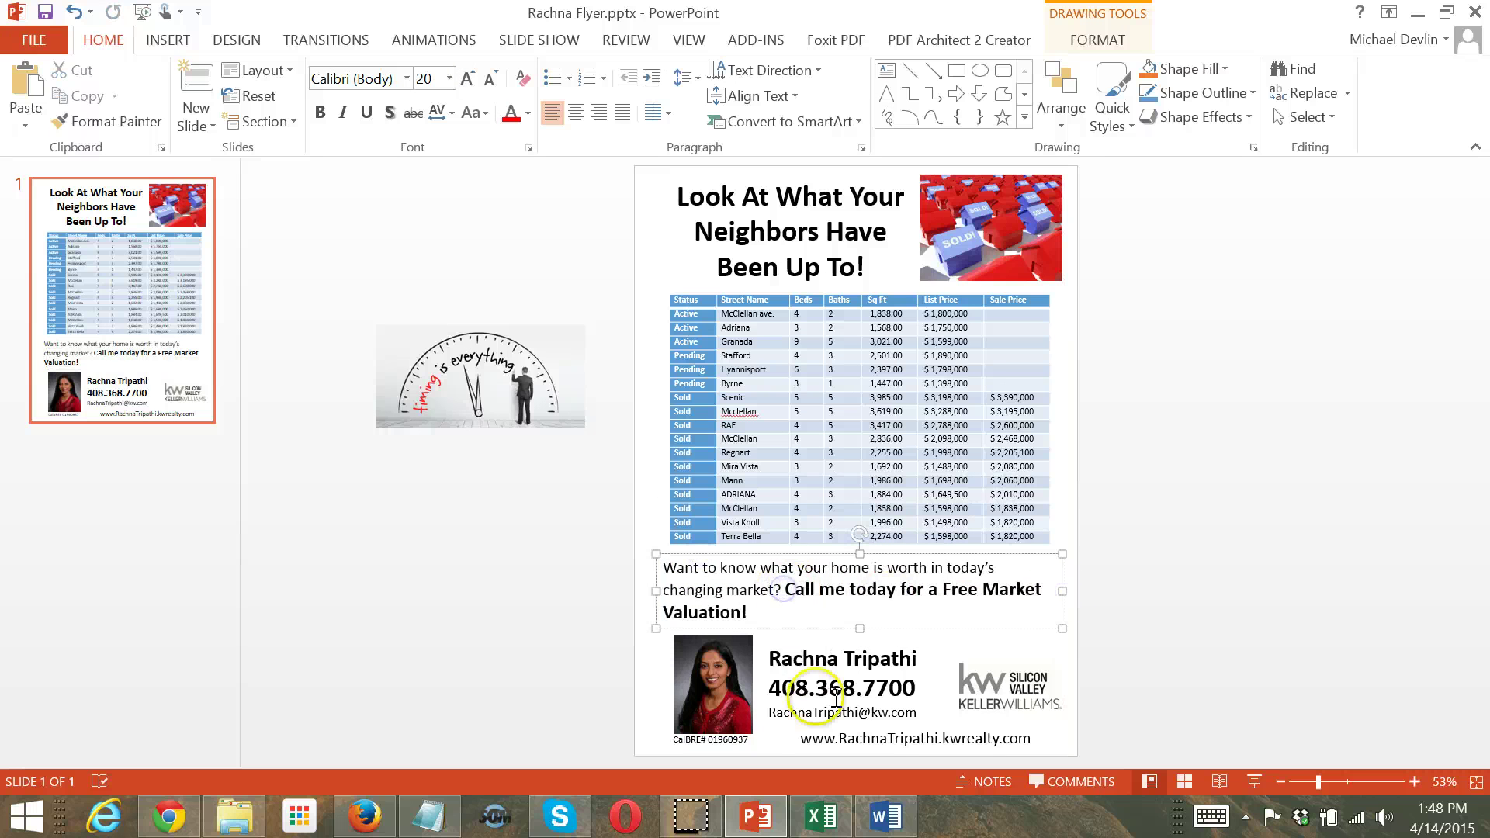
key("Return")
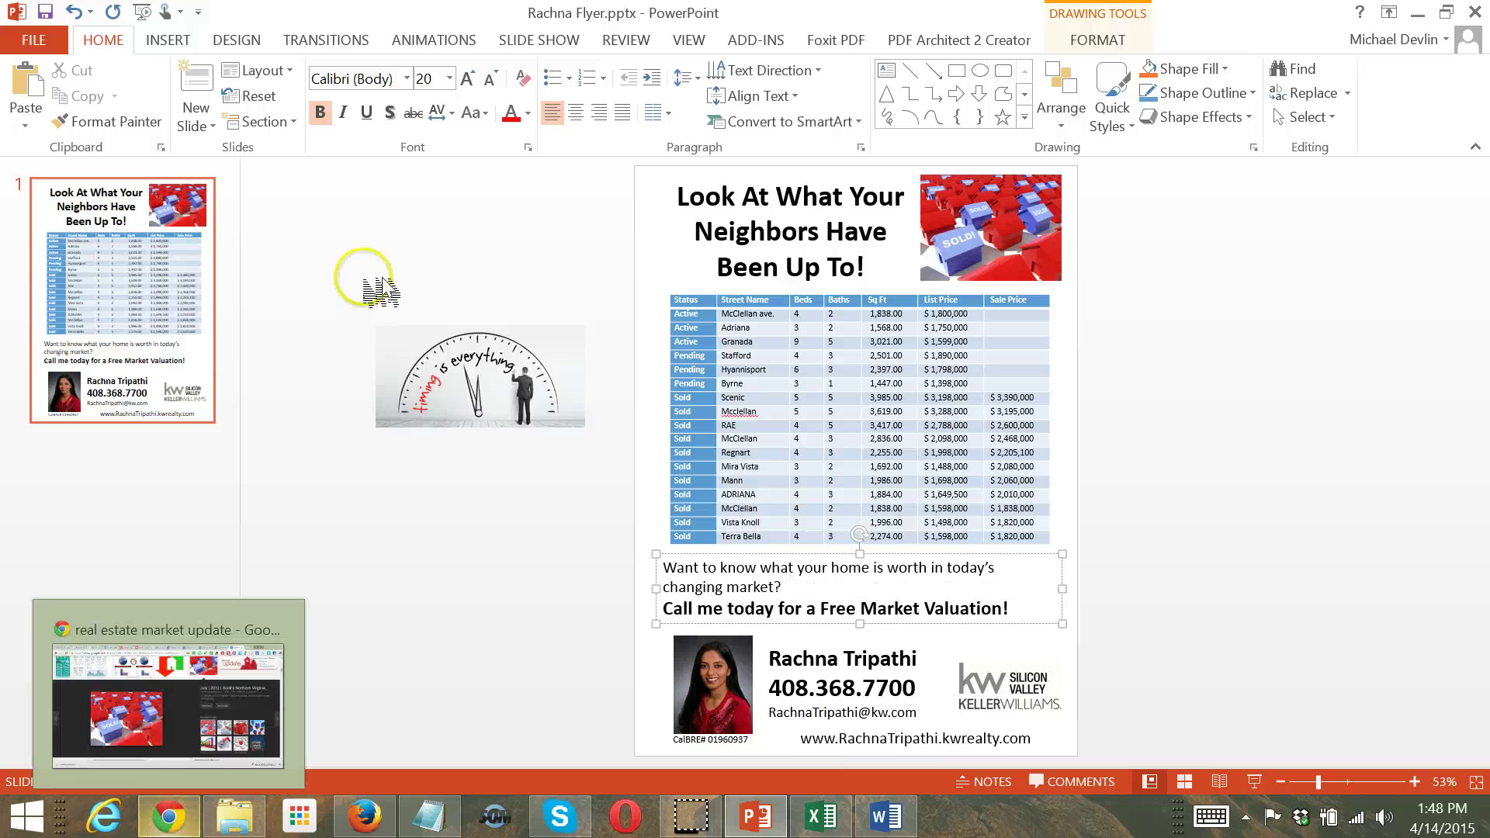
Center all the closing message text
key("ctrl+a")
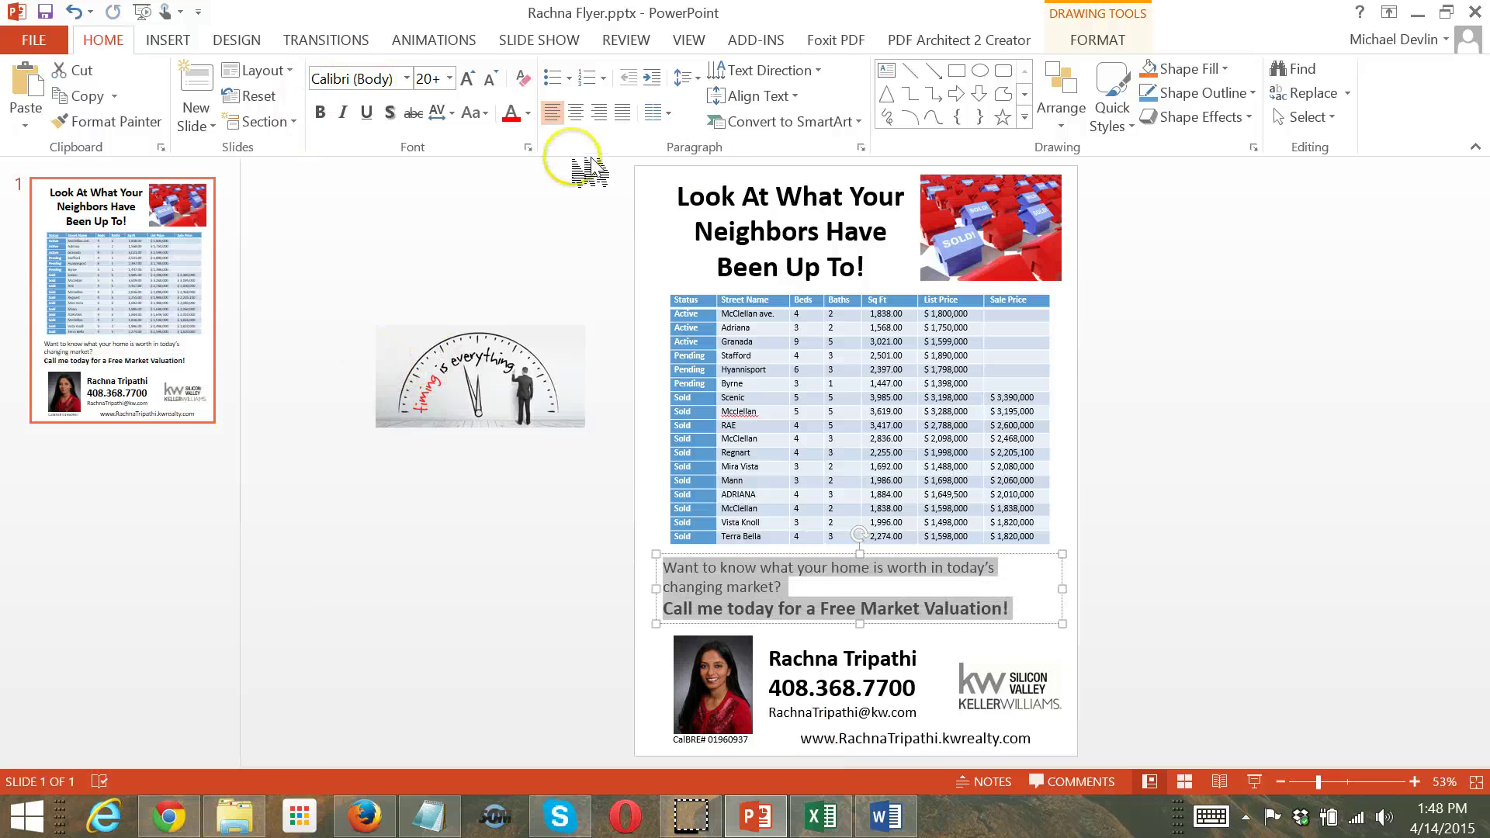
left_click(575, 113)
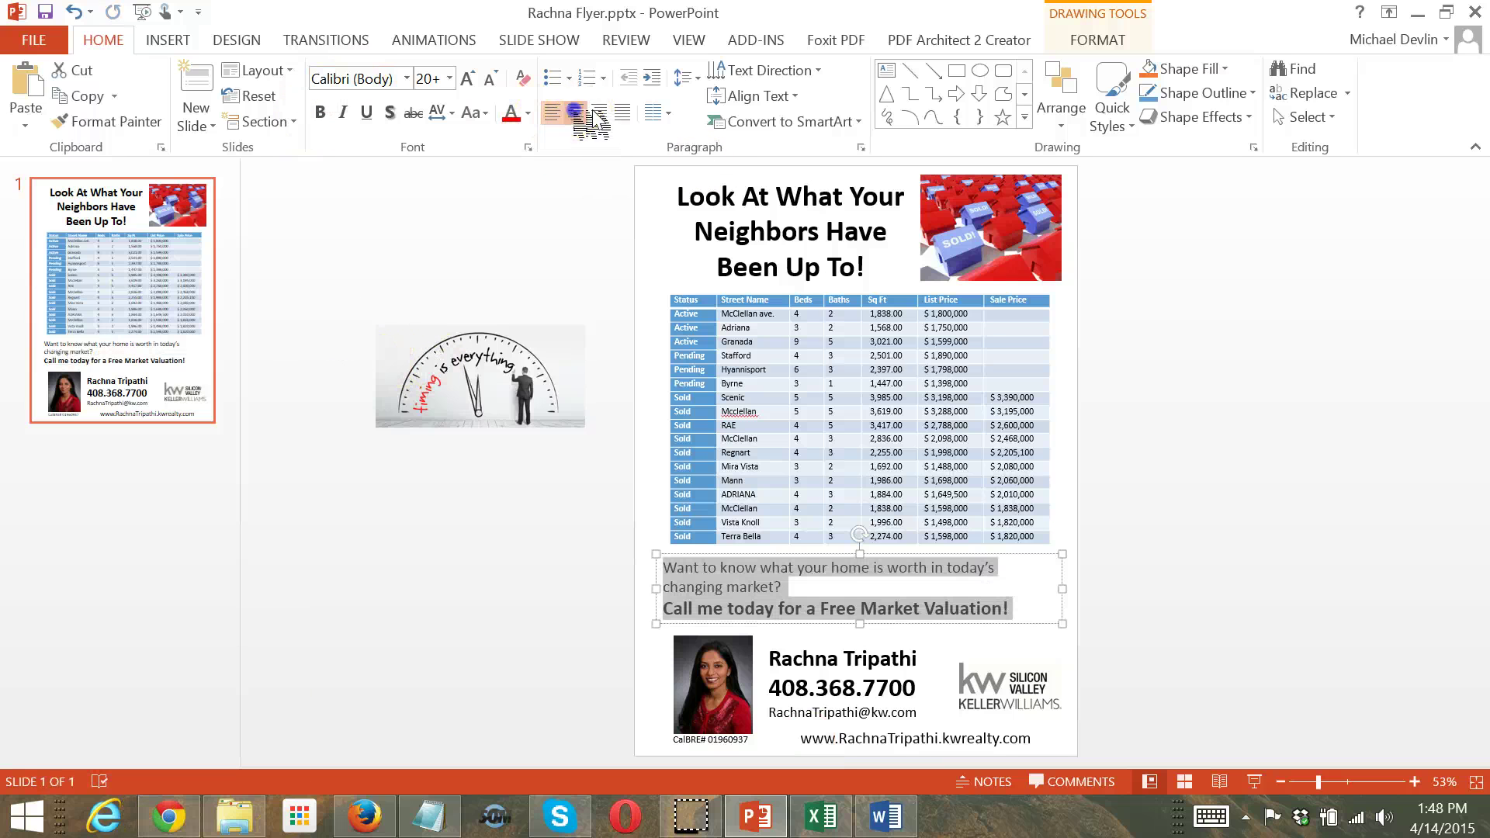
left_click(1319, 477)
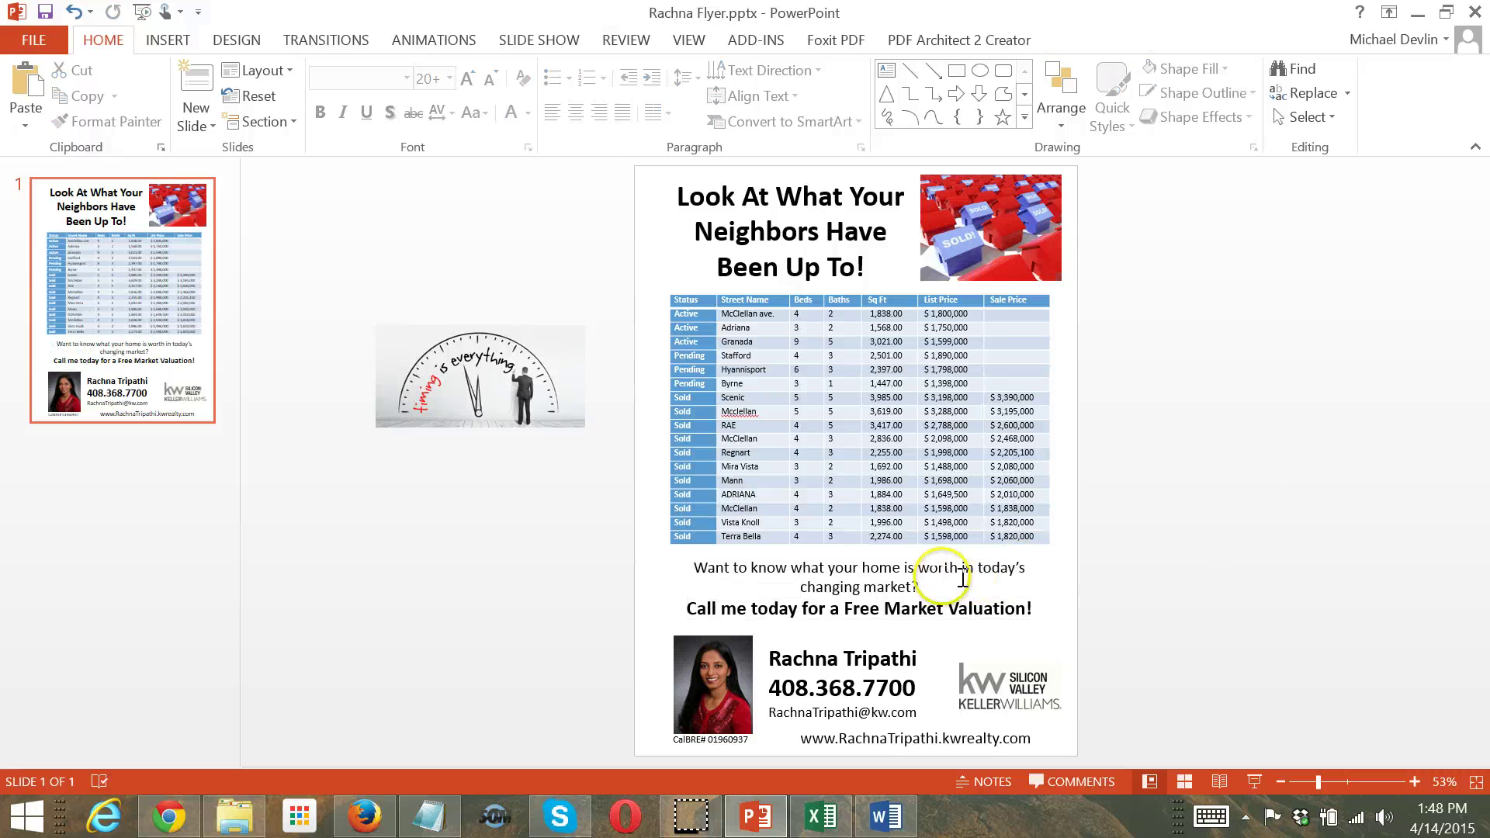
Enlarge the 'Want to know what your home is worth' question to 24 pt and nudge the box up
left_click_drag(944, 586, 805, 578)
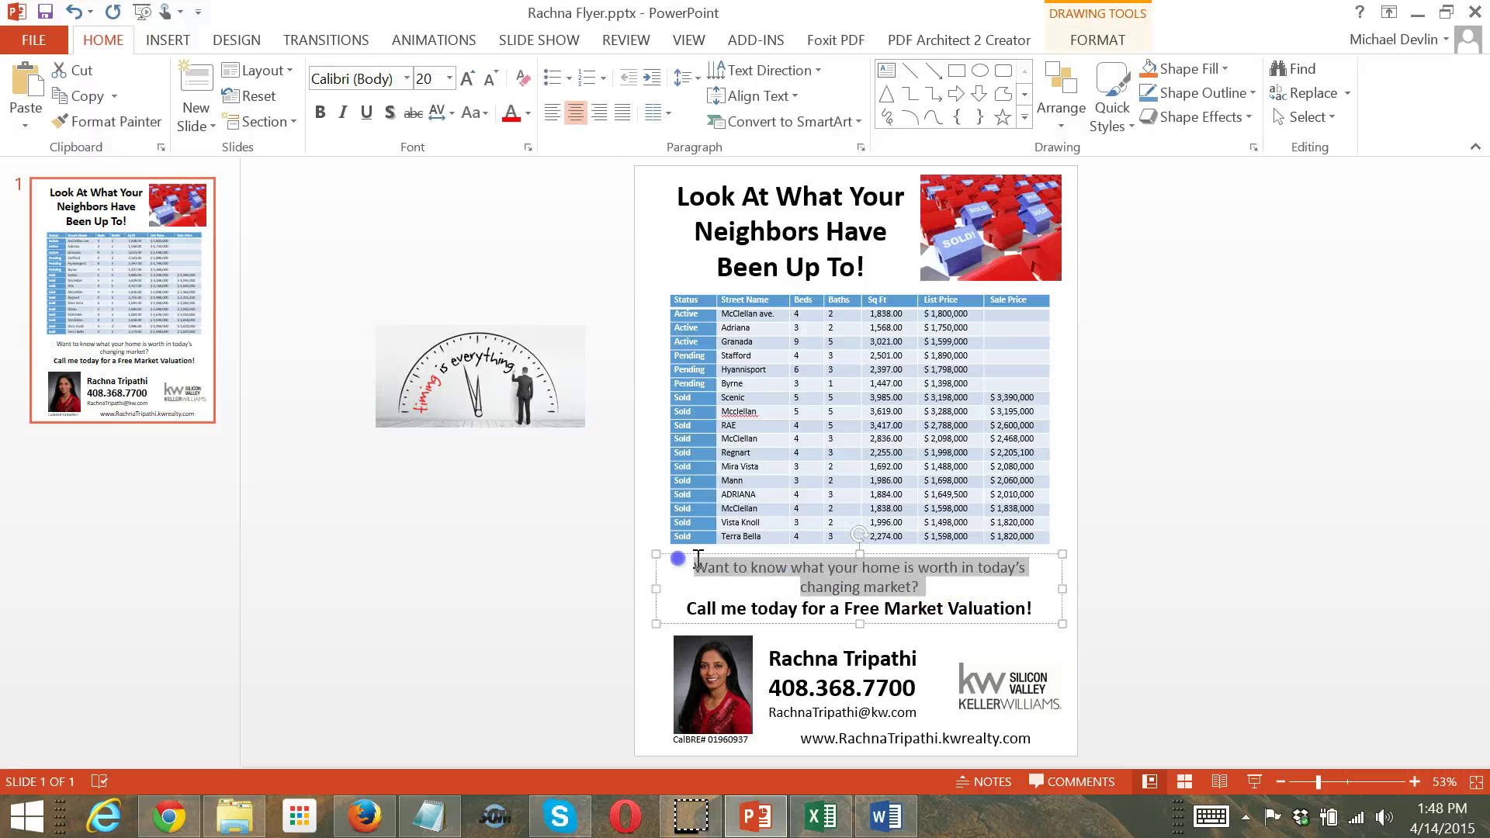
left_click_drag(699, 557, 699, 557)
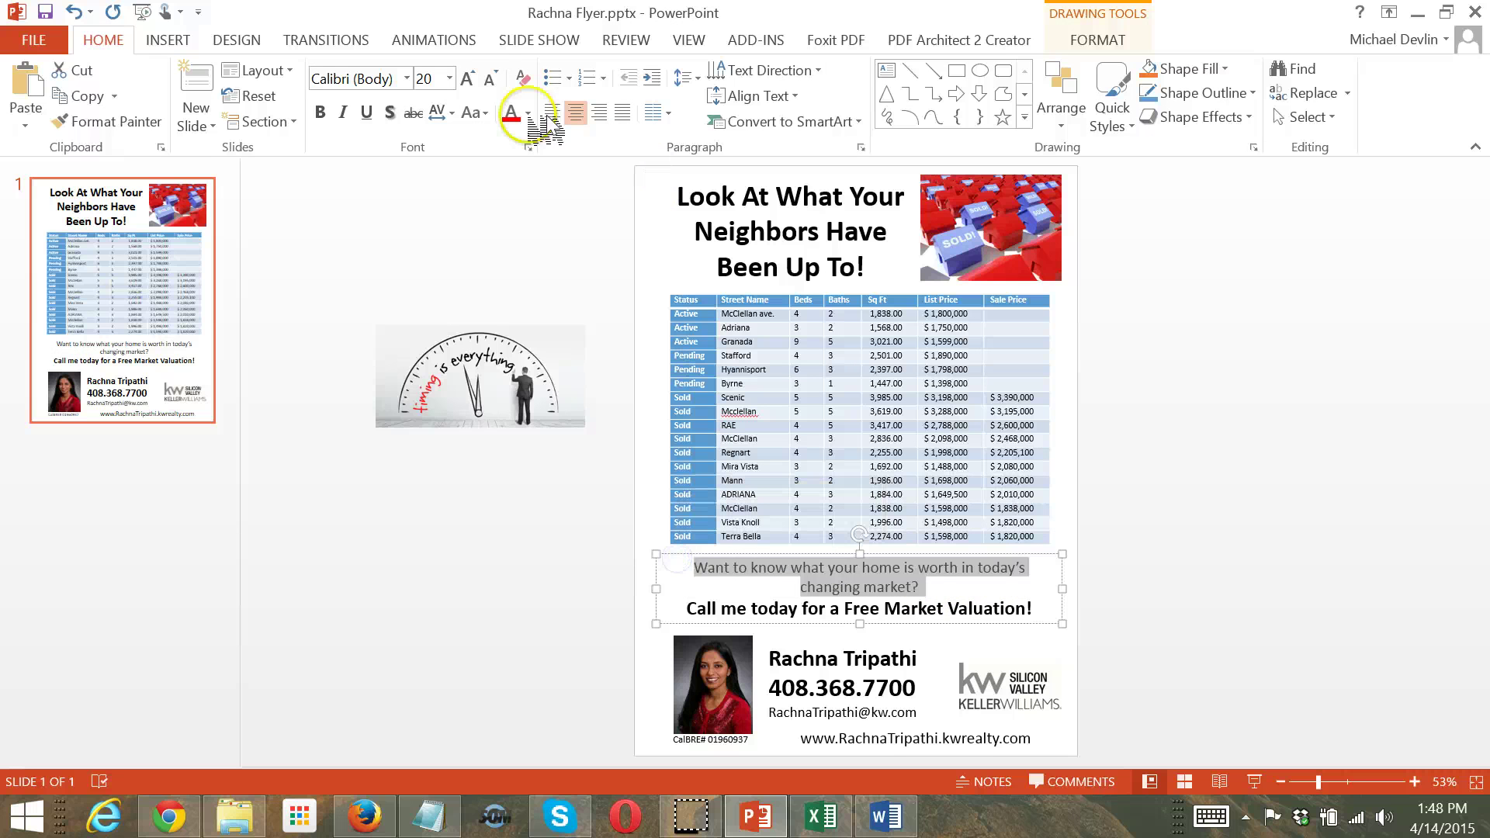
left_click(476, 82)
left_click(1337, 440)
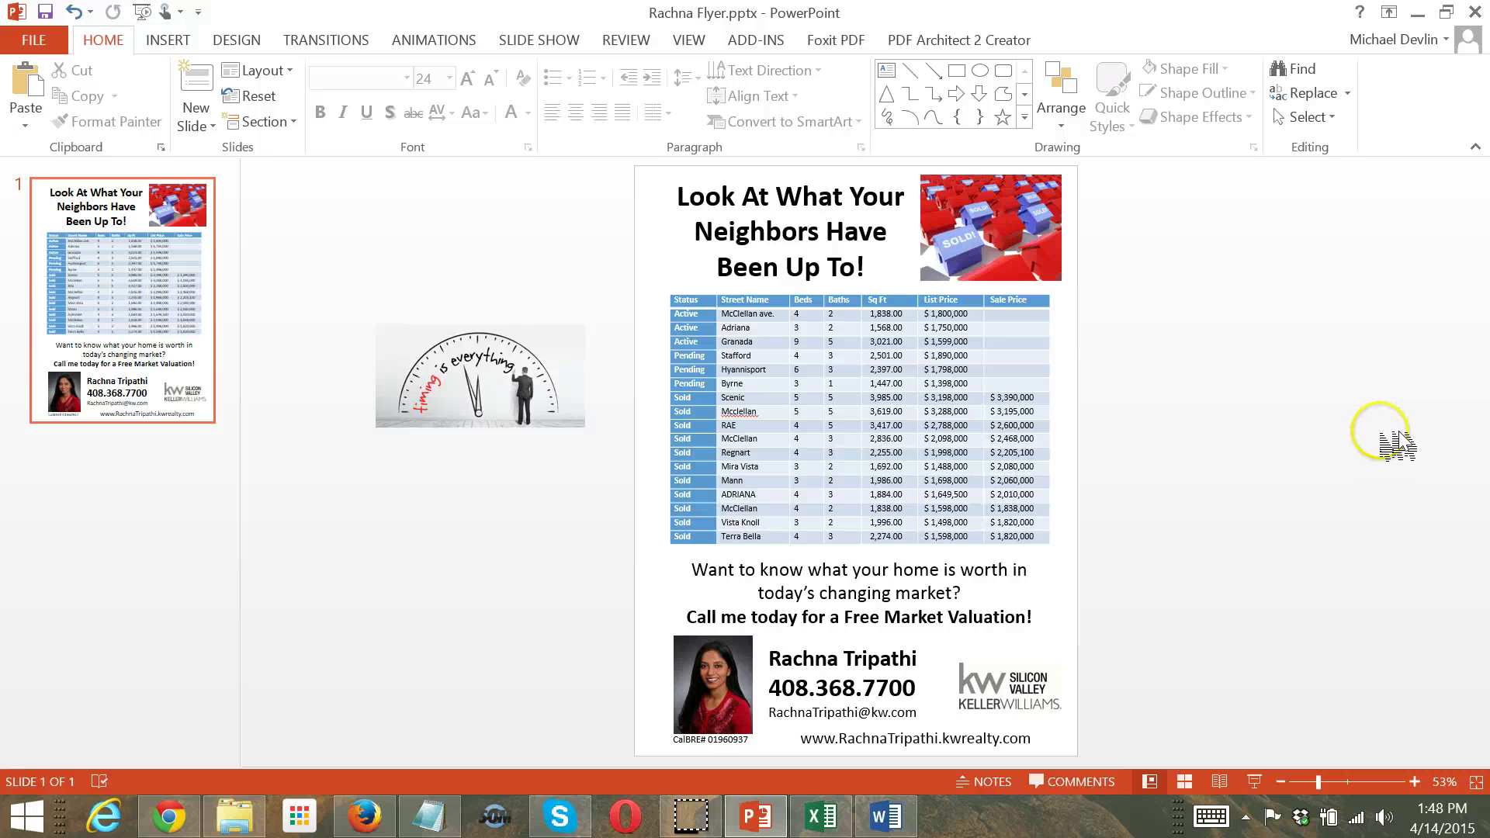
left_click(906, 617)
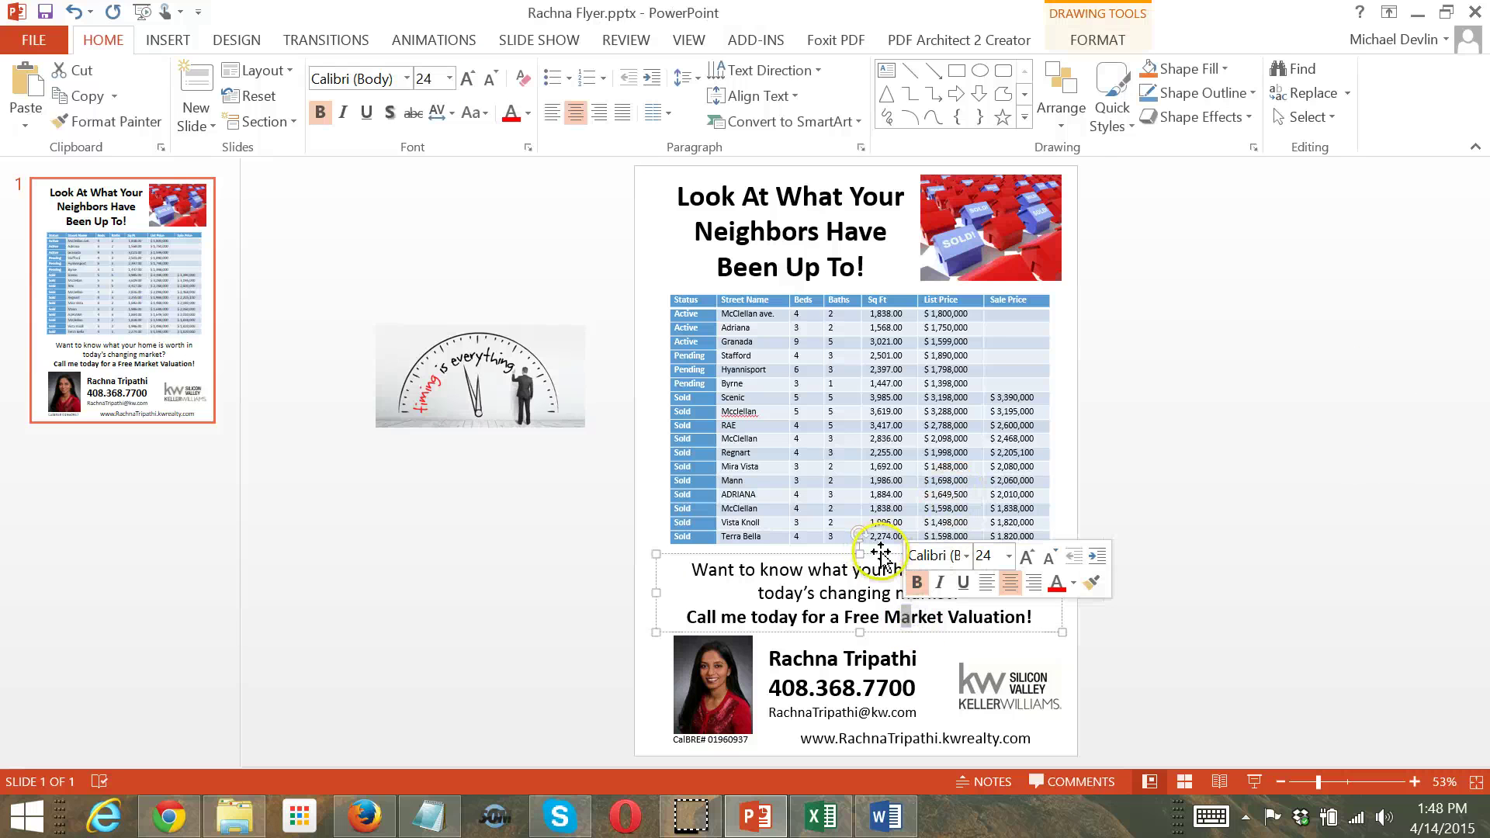
left_click_drag(881, 553, 881, 549)
left_click(1240, 575)
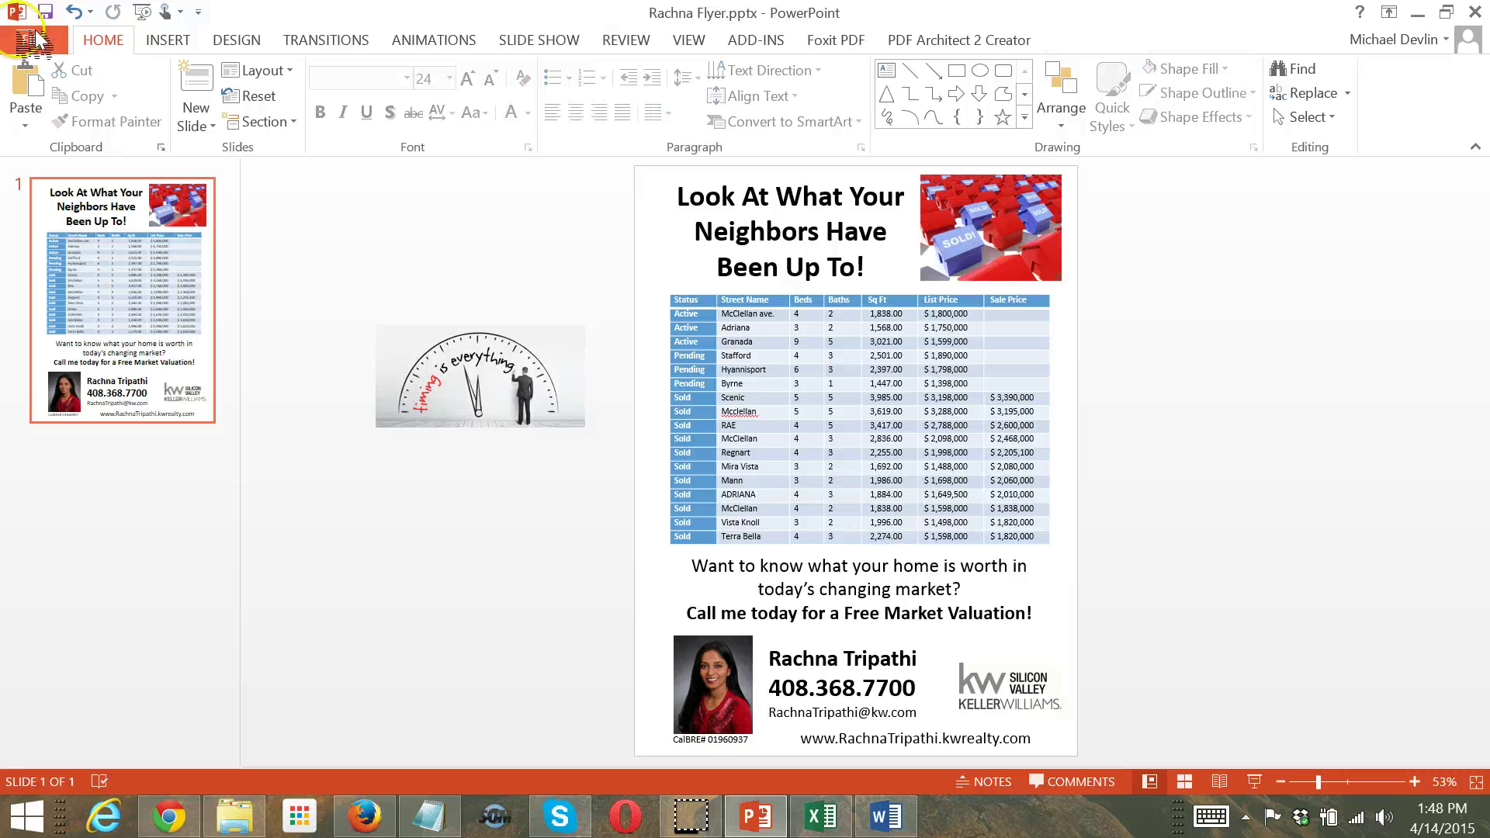
Save the flyer and return to Chrome's MLSListings Matrix 'Export 17 Records' page
left_click(53, 10)
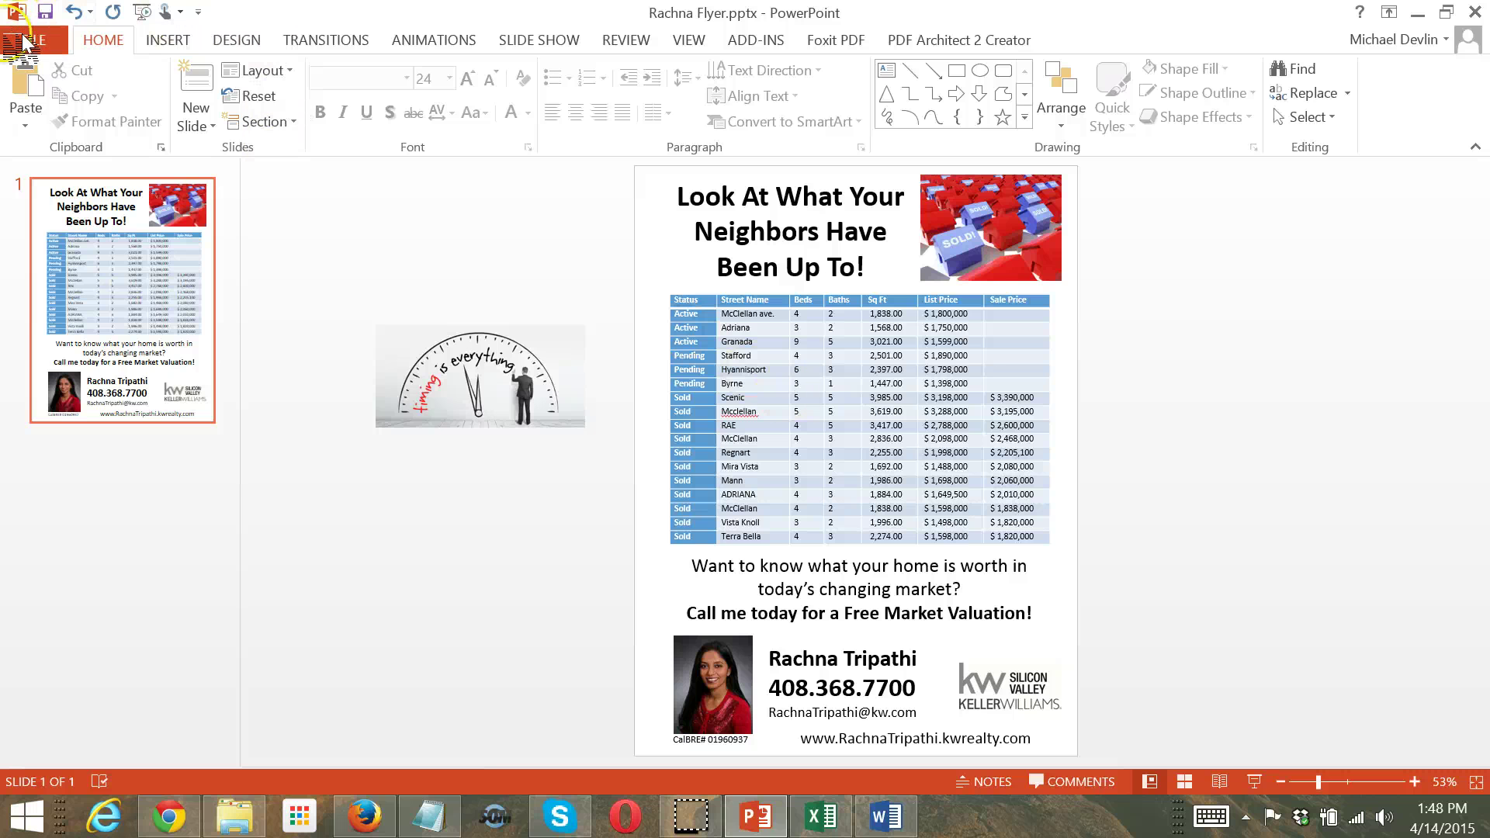
left_click(48, 44)
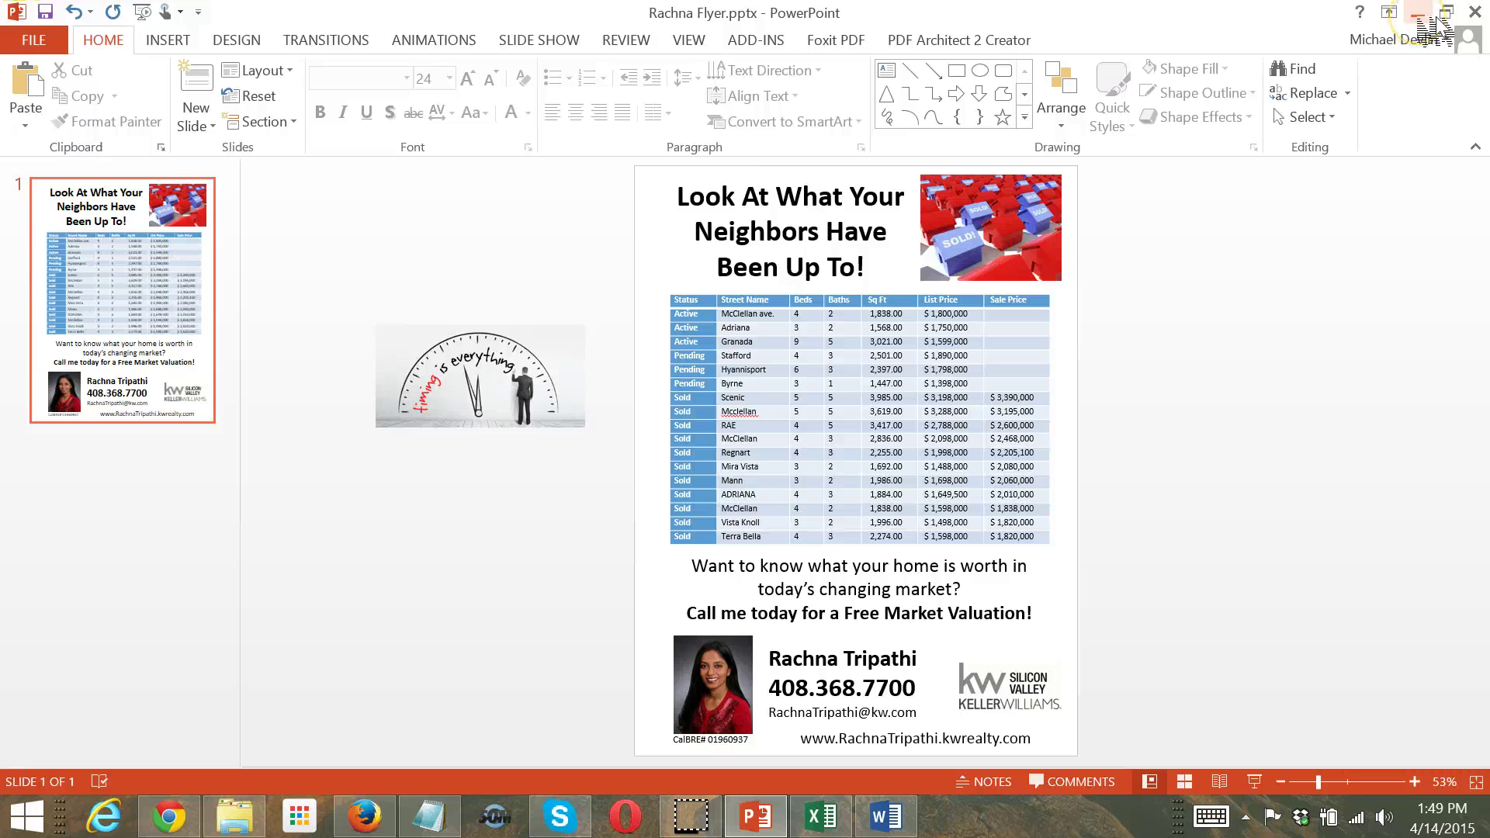
left_click(1420, 16)
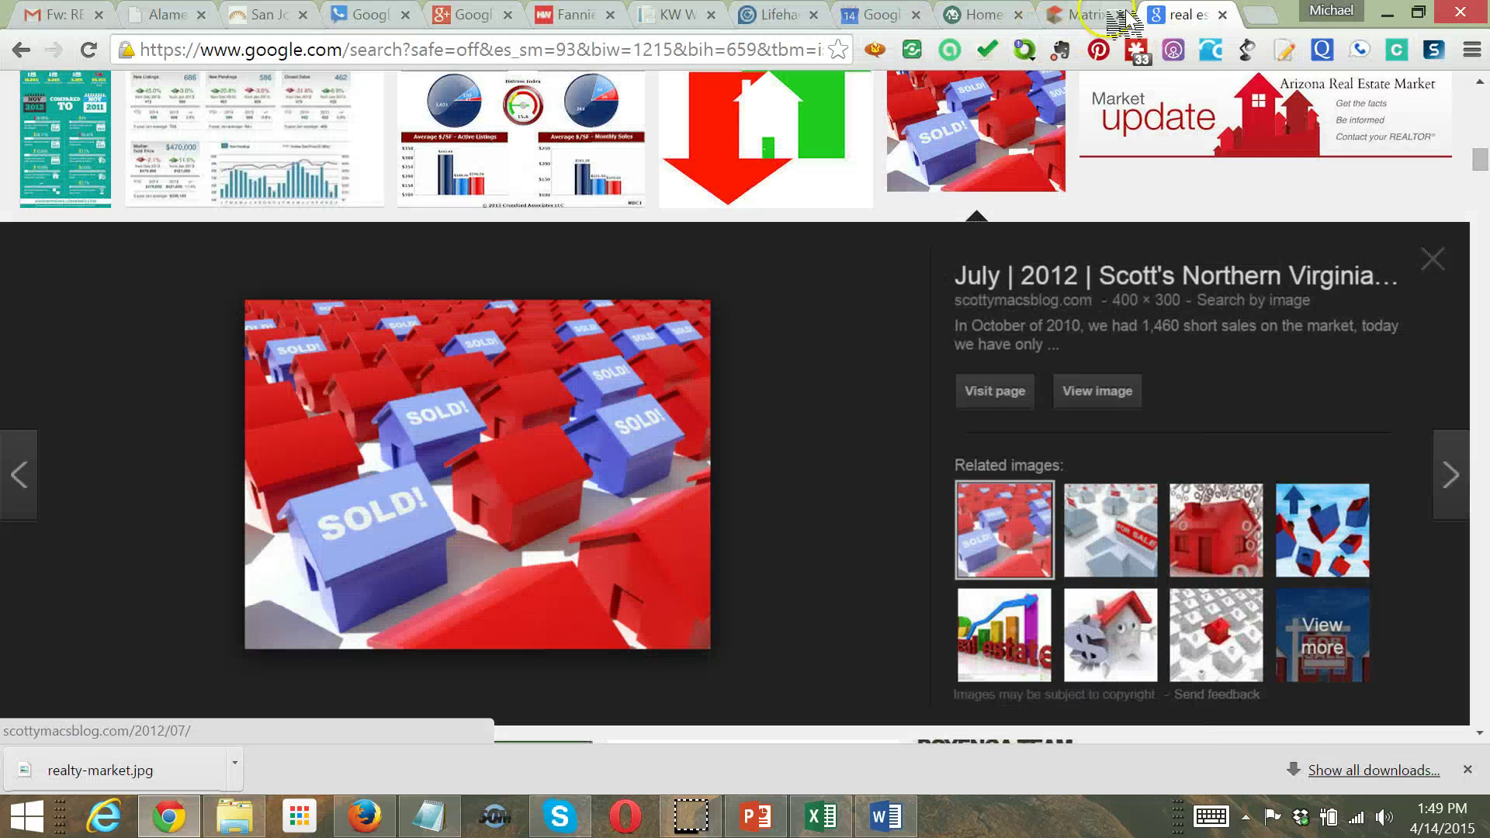
left_click(1082, 14)
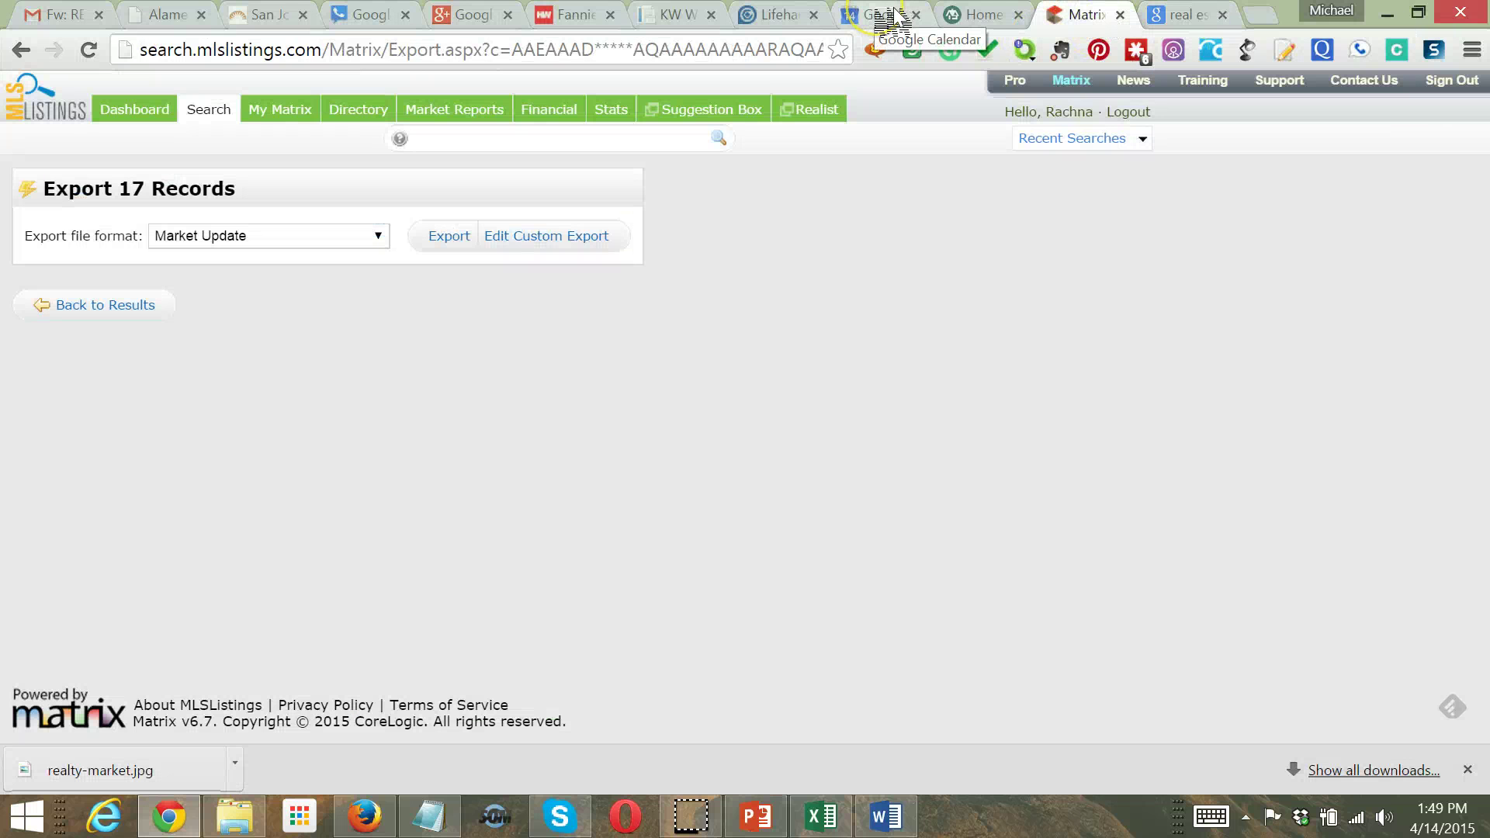
Go through the KW and Calendar tabs, then open a new Google homepage tab
left_click(1188, 16)
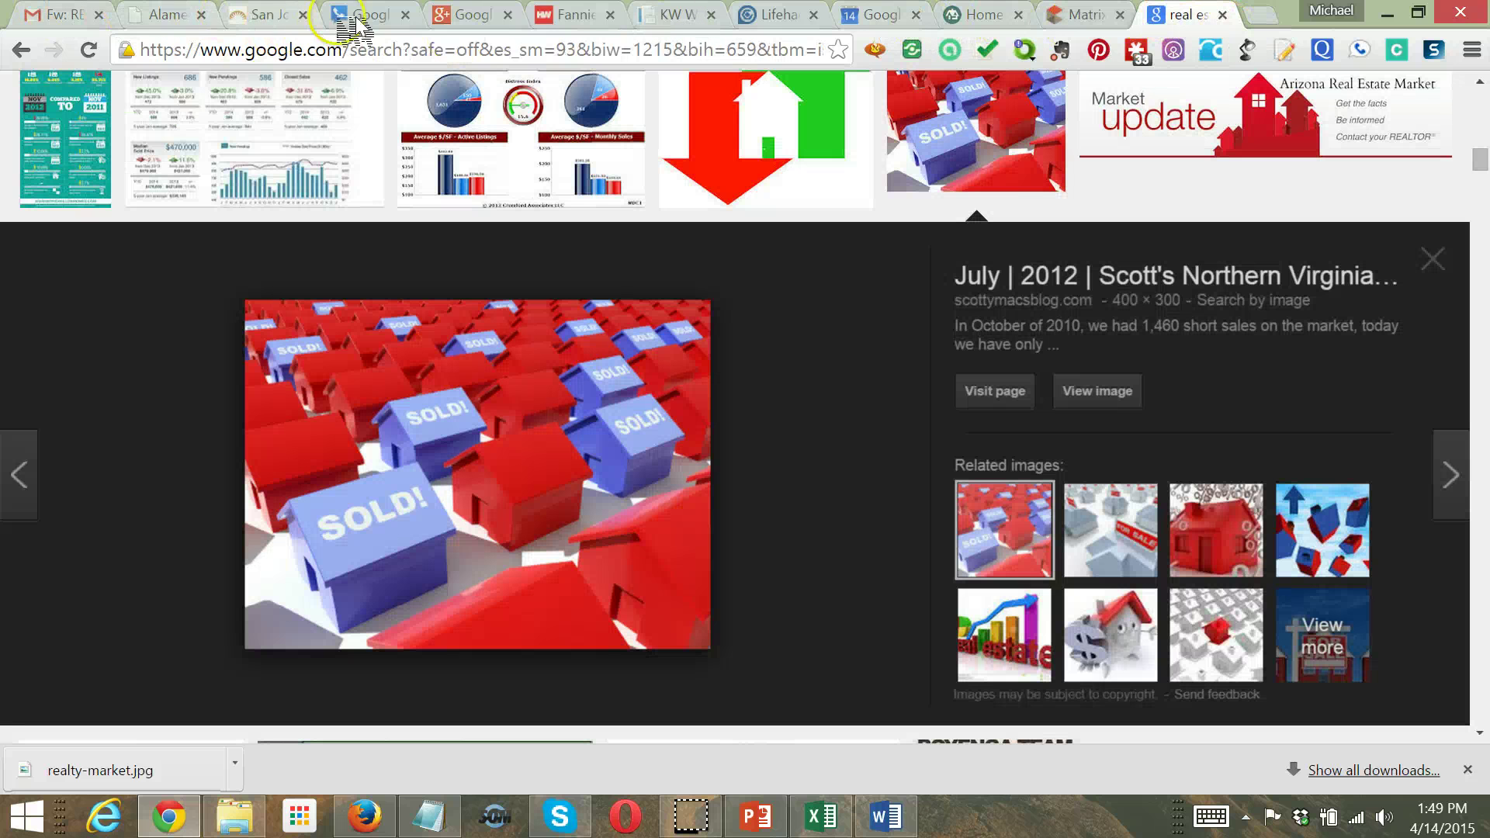
left_click(668, 17)
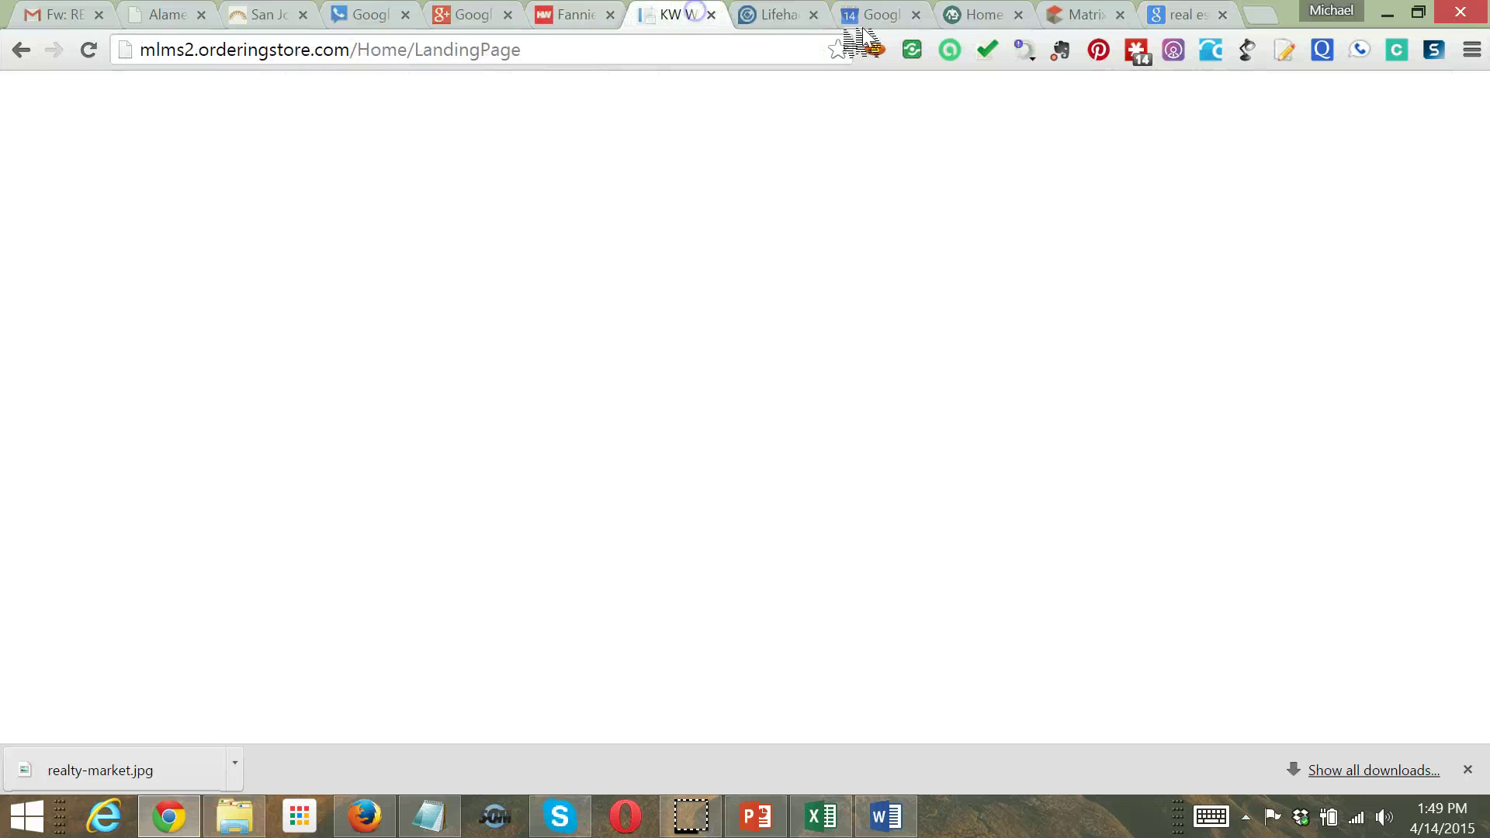
left_click(877, 17)
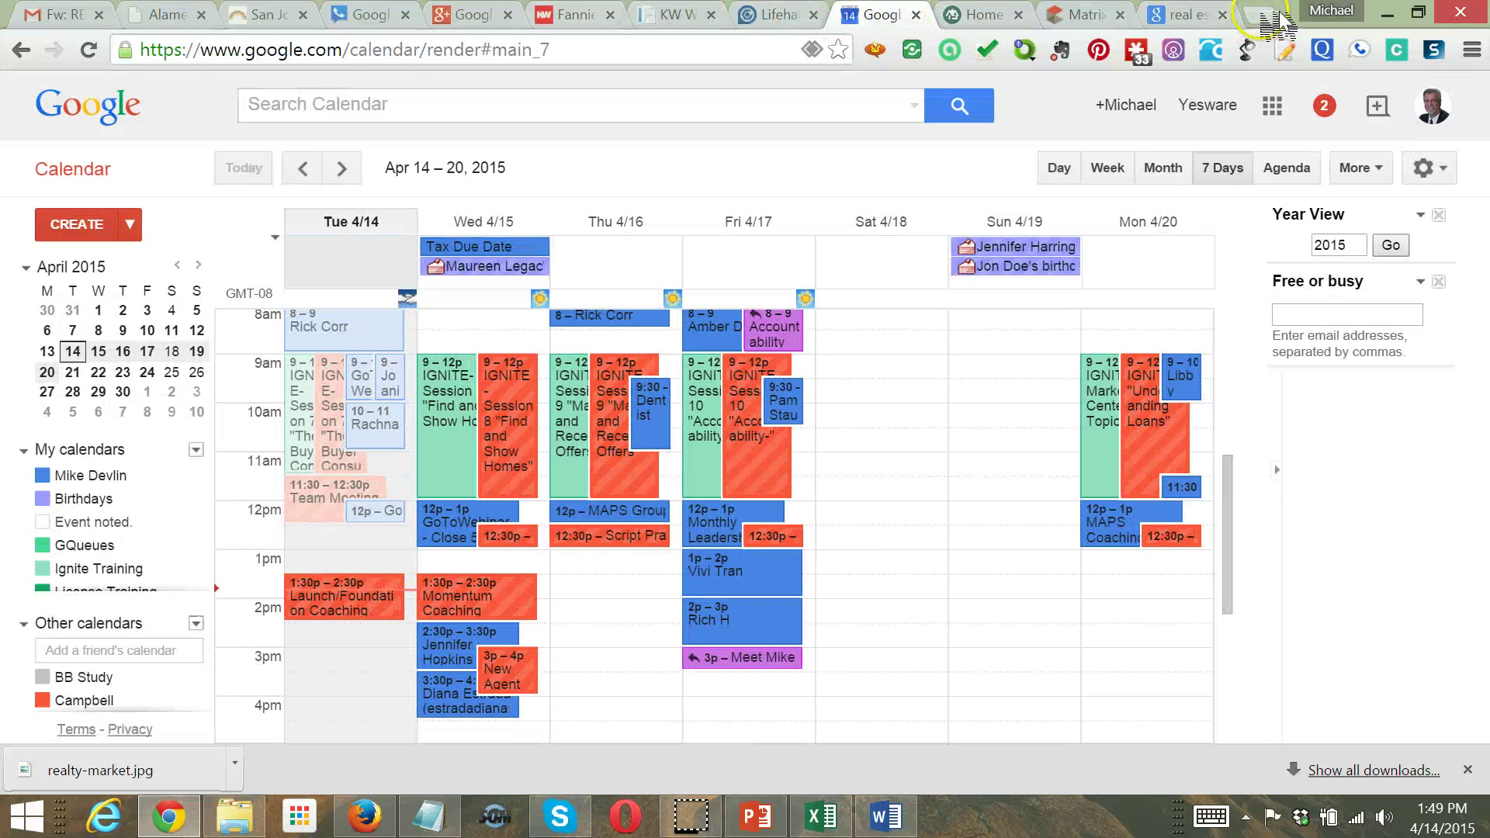
left_click(1266, 16)
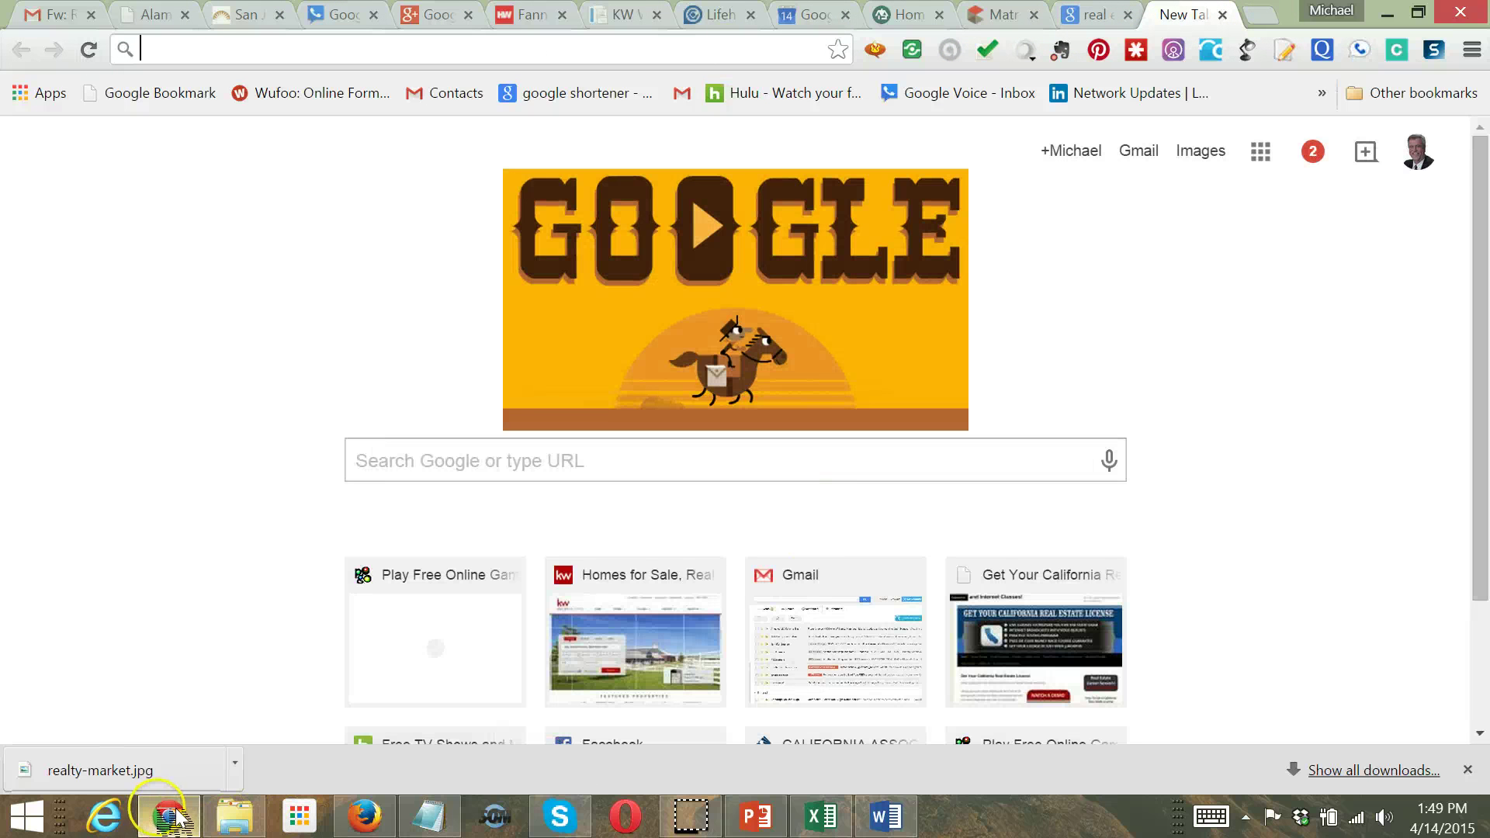
mouse_move(176, 817)
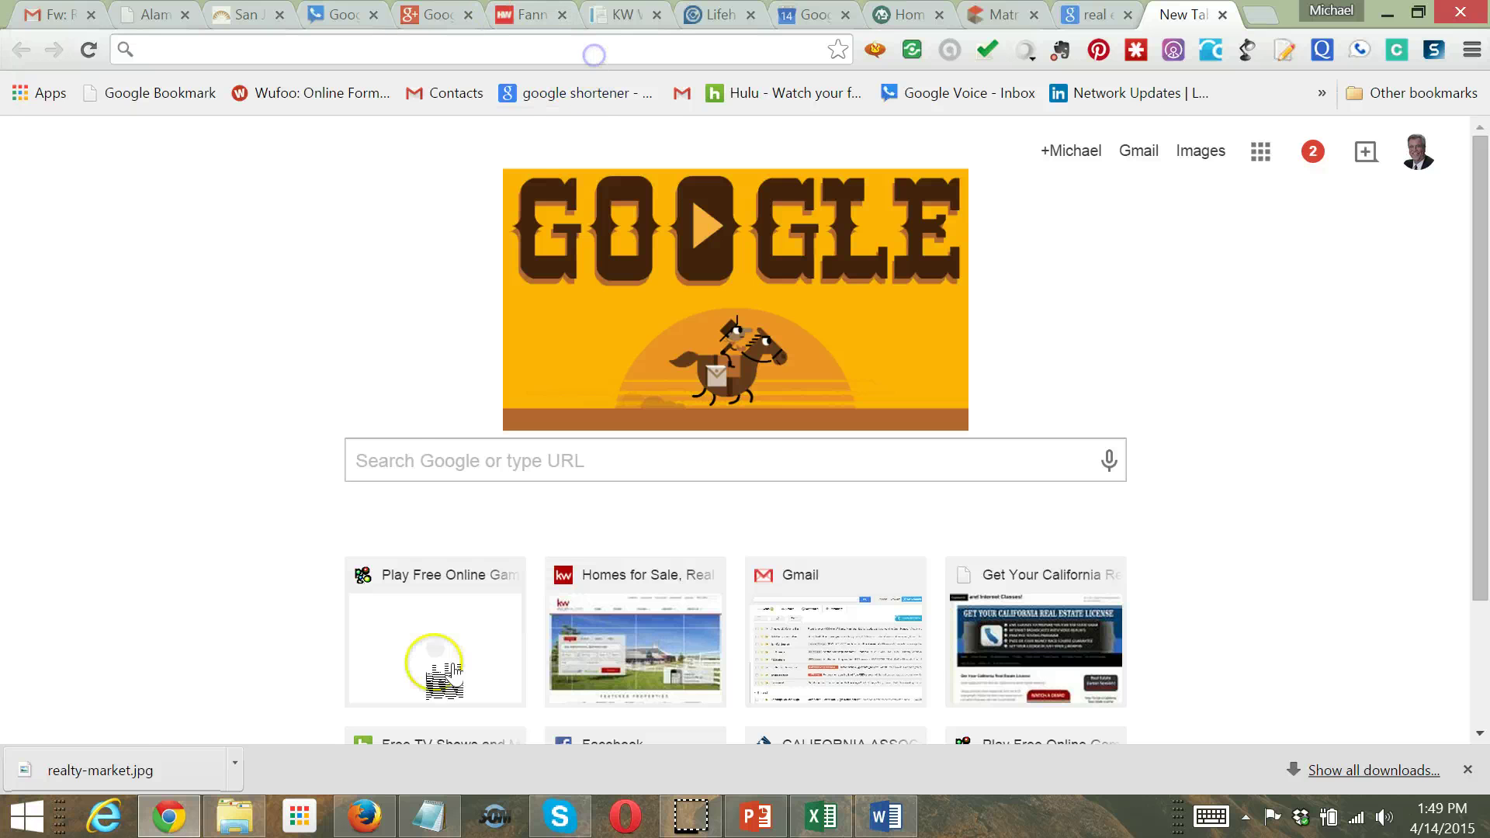
Close the file search window and load mlms2.orderingstore.com/Home/LandingPage via the 'mlm' suggestion
left_click(235, 823)
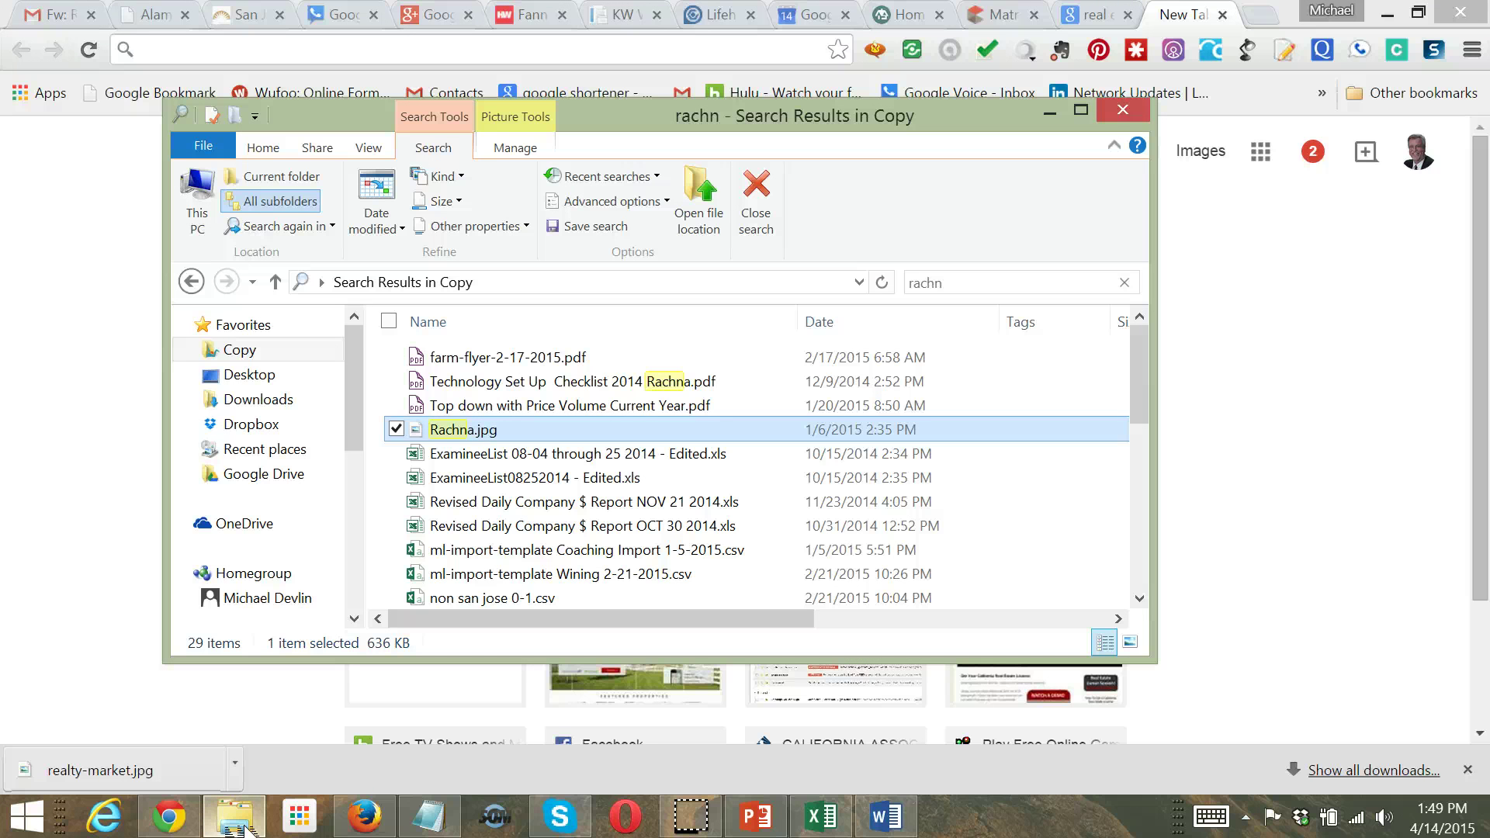
left_click(1123, 110)
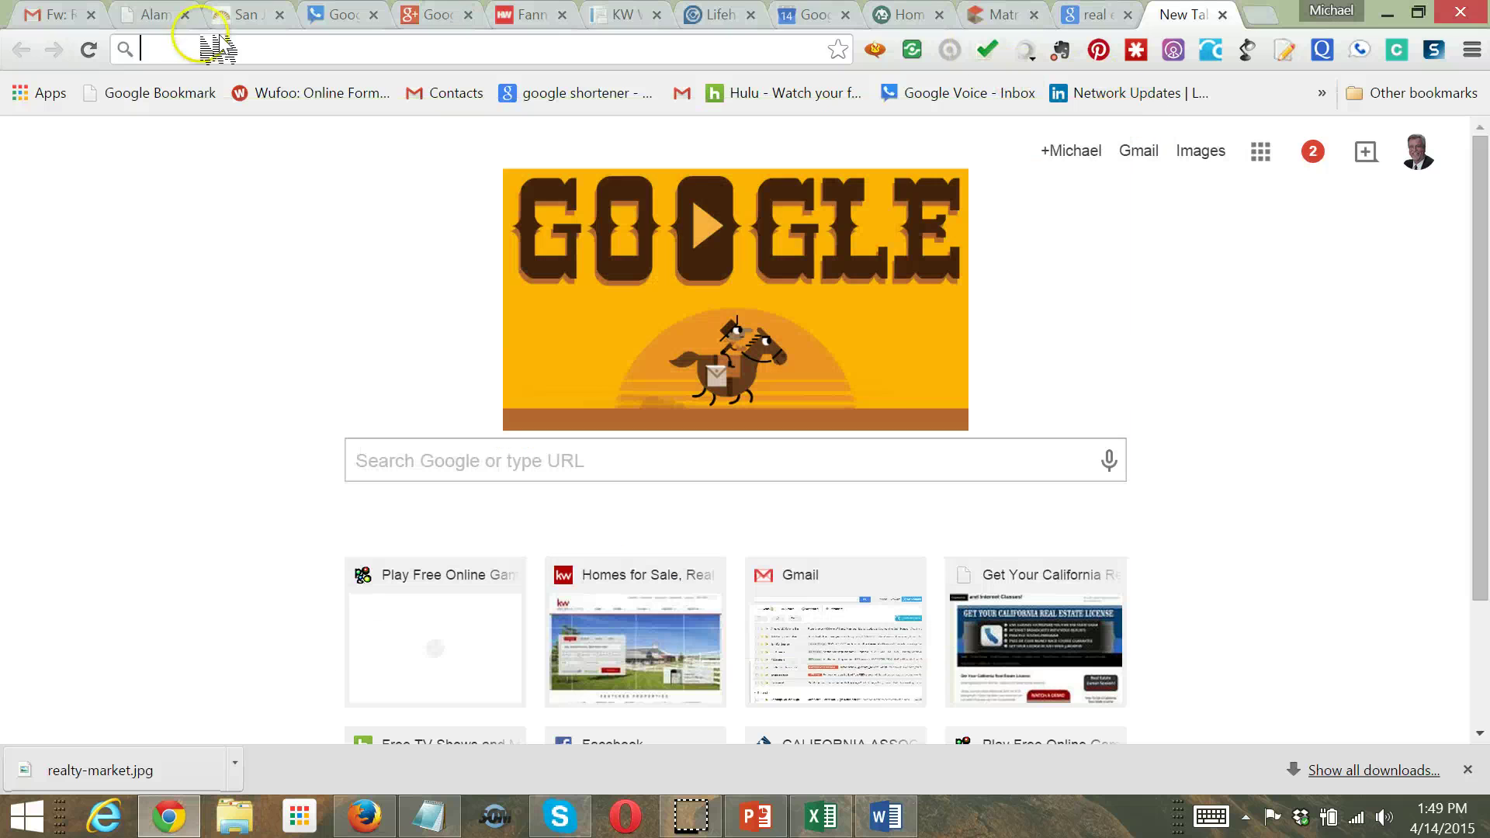
left_click(222, 56)
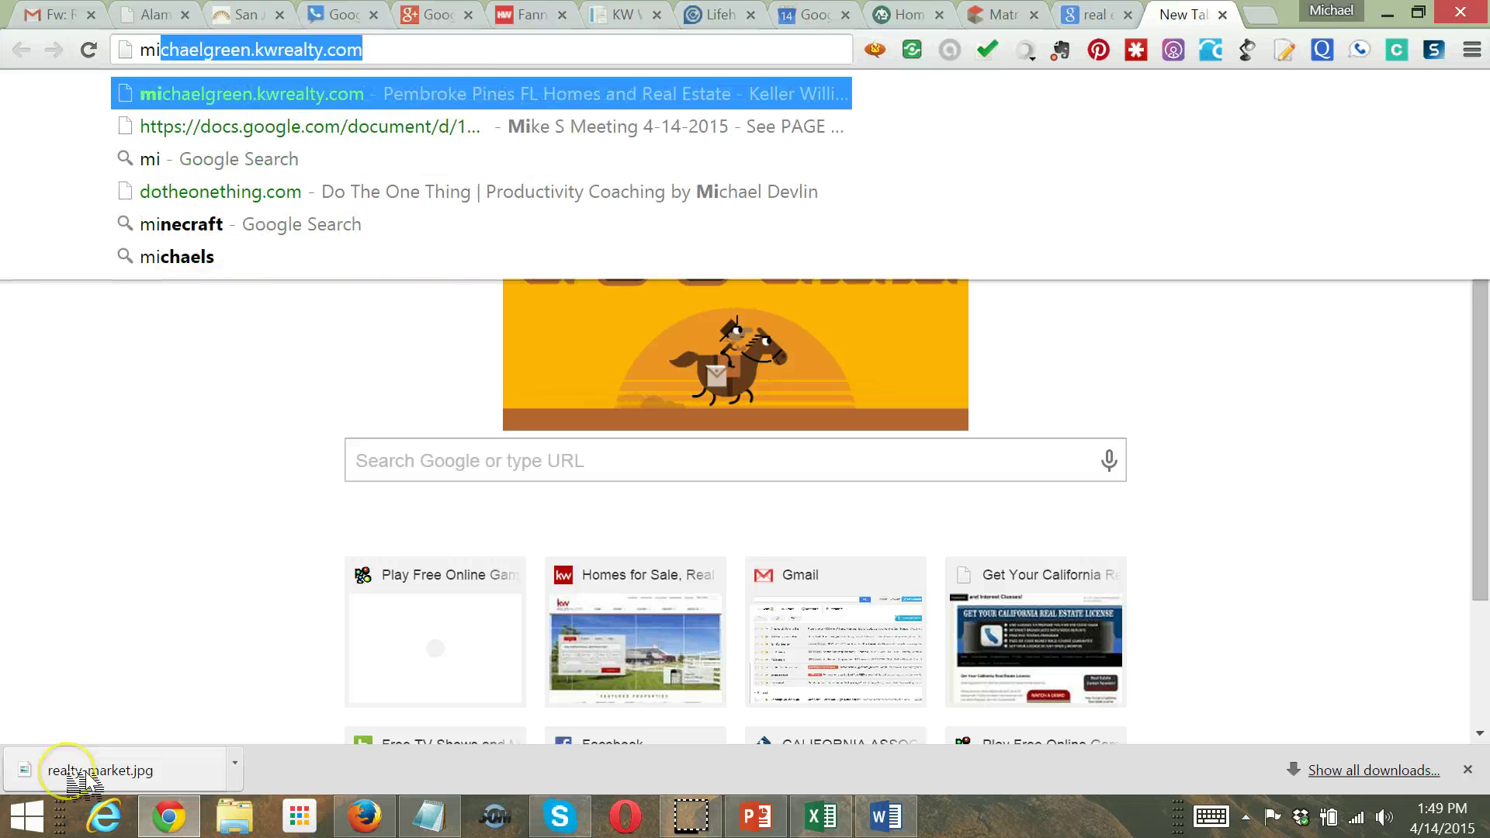
left_click_drag(84, 772, 381, 765)
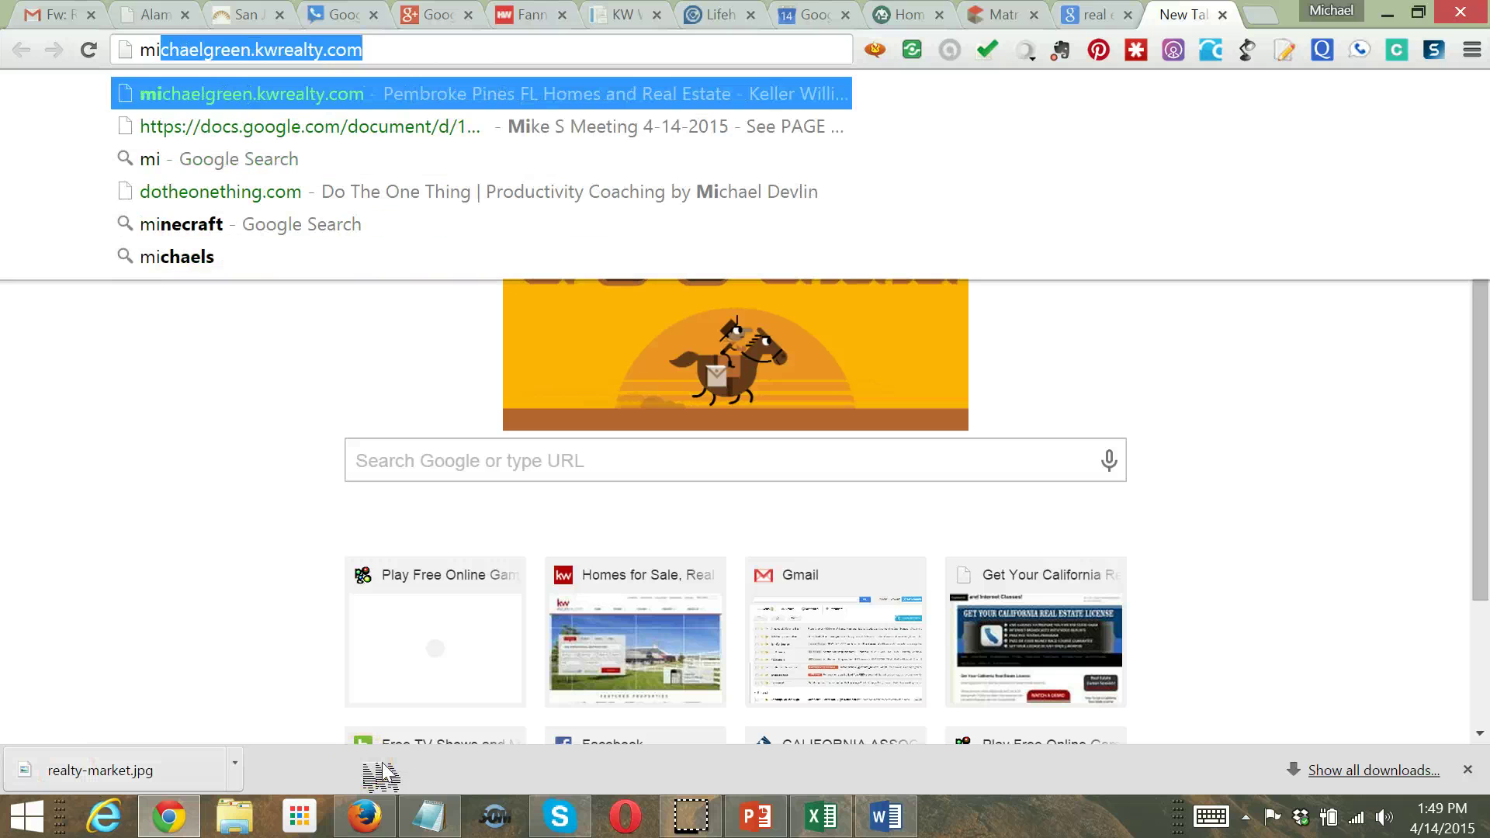
type("chaell")
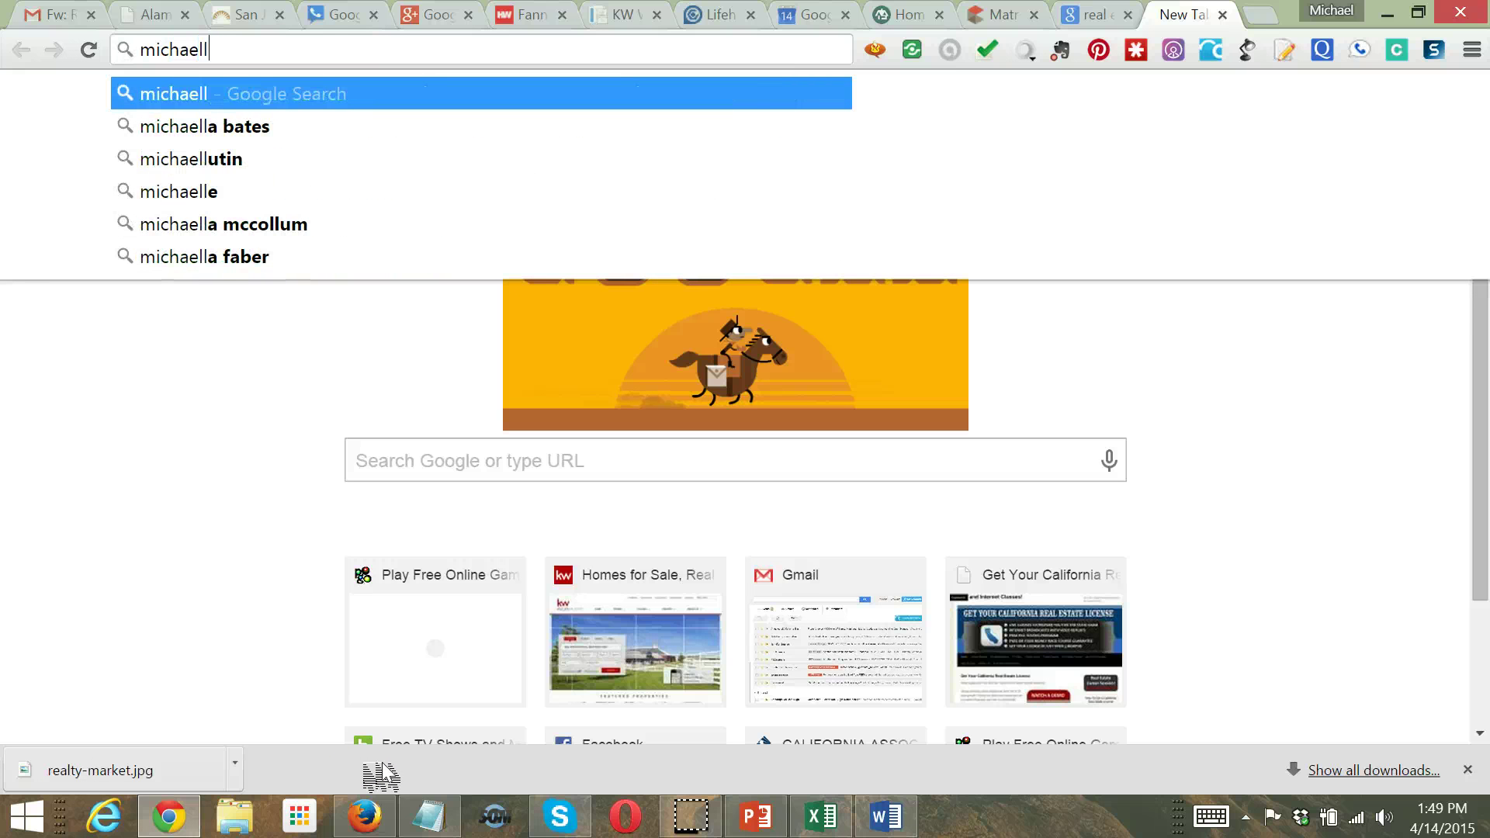
key("BackSpace")
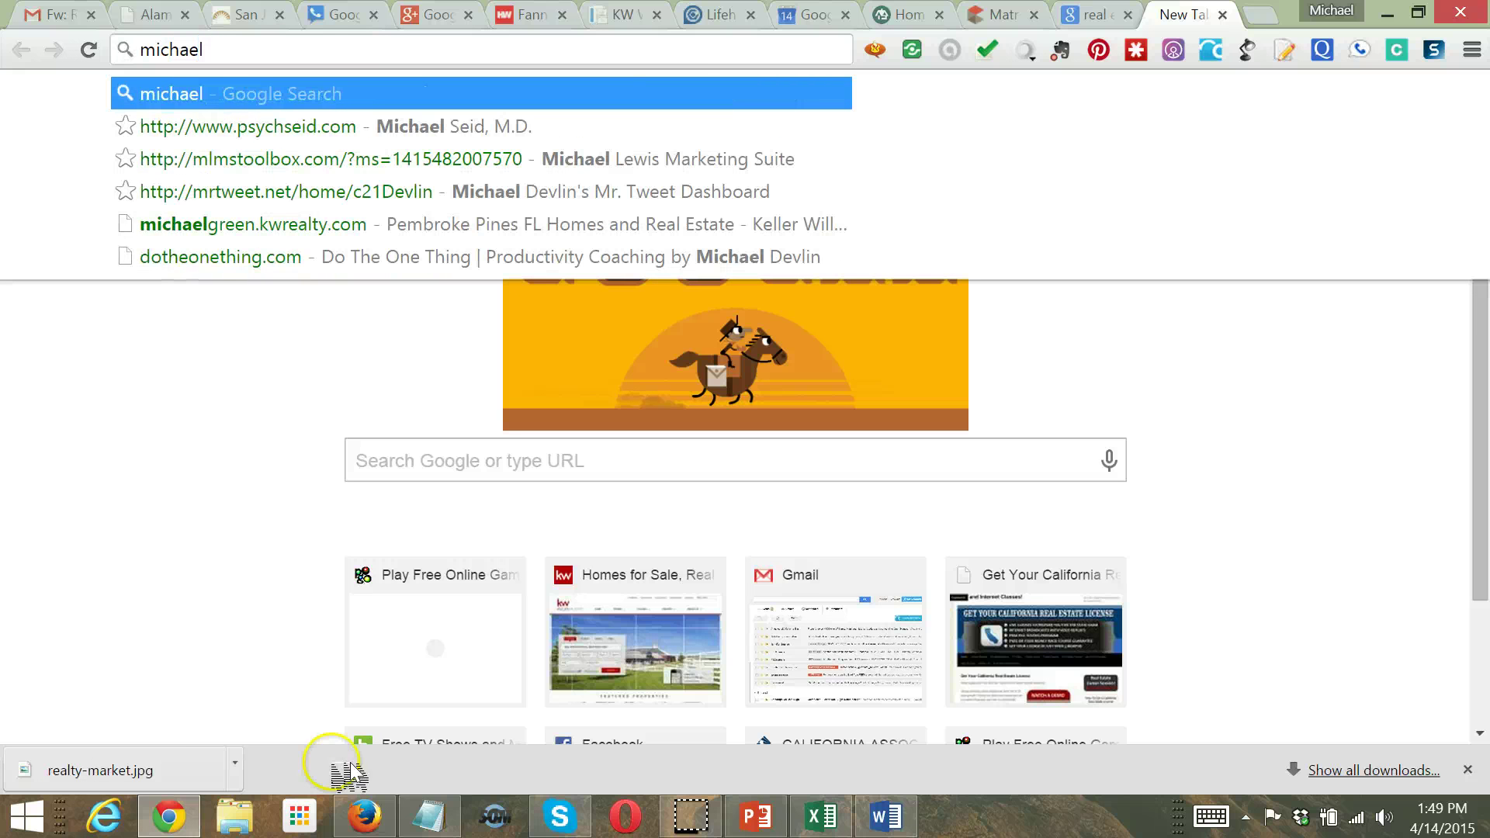
left_click(235, 765)
key("BackSpace")
key("BackSpace")
key("BackSpace")
key("BackSpace")
key("BackSpace")
key("BackSpace")
key("BackSpace")
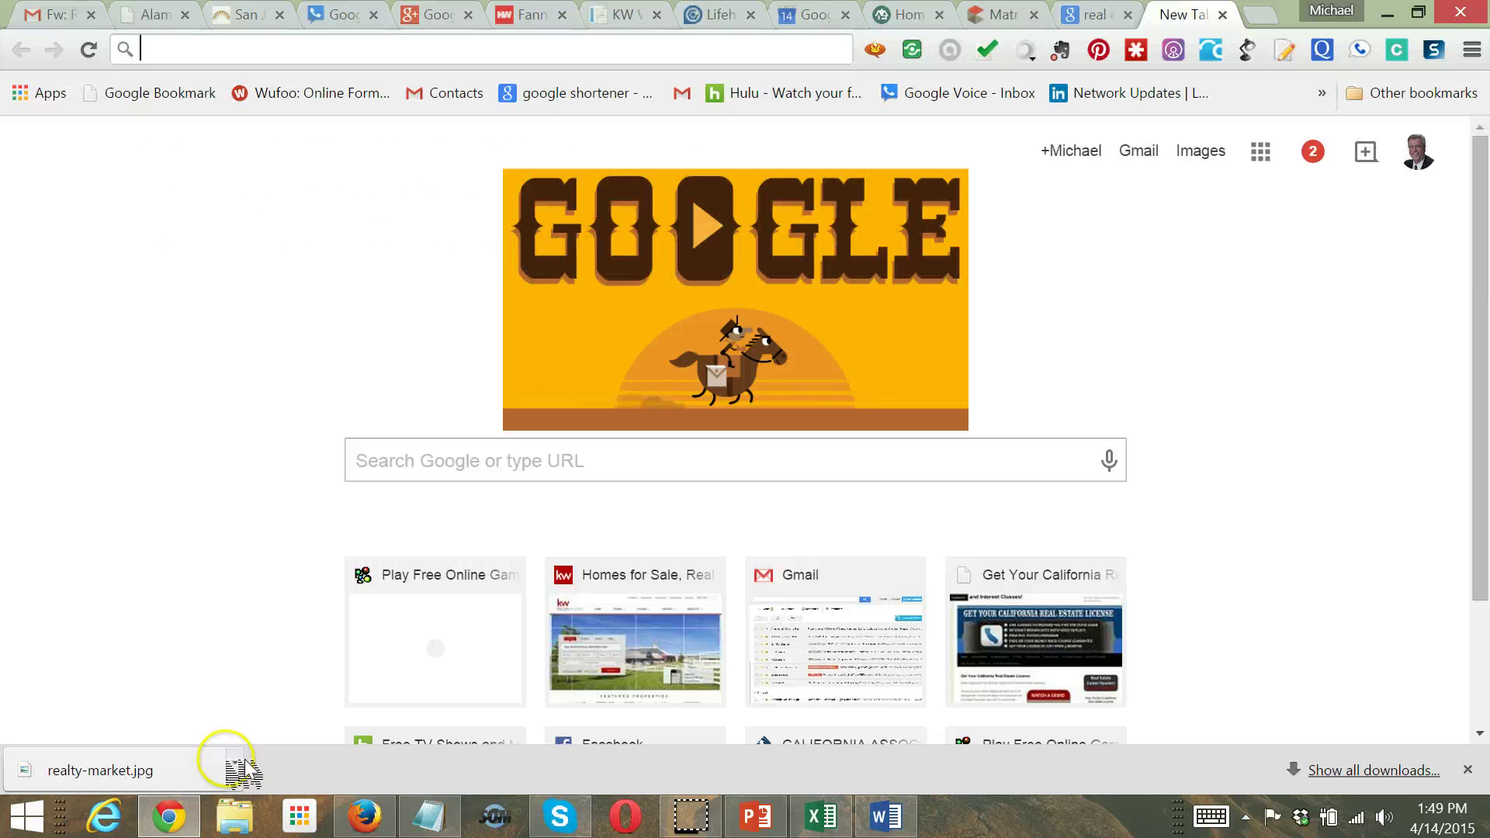
type("mlmstoolbox.com/?ms=1415482007570")
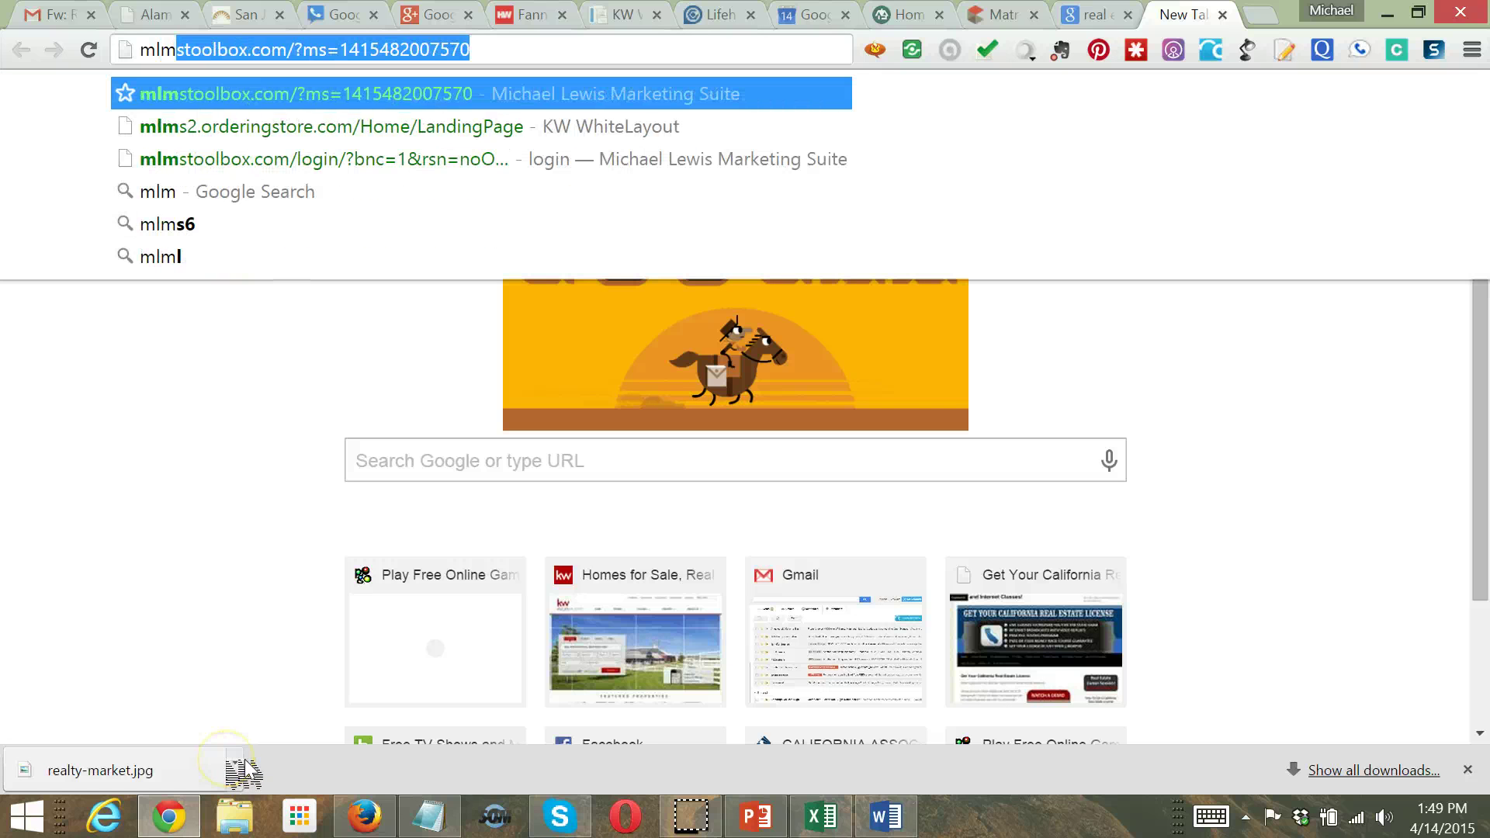
left_click(399, 126)
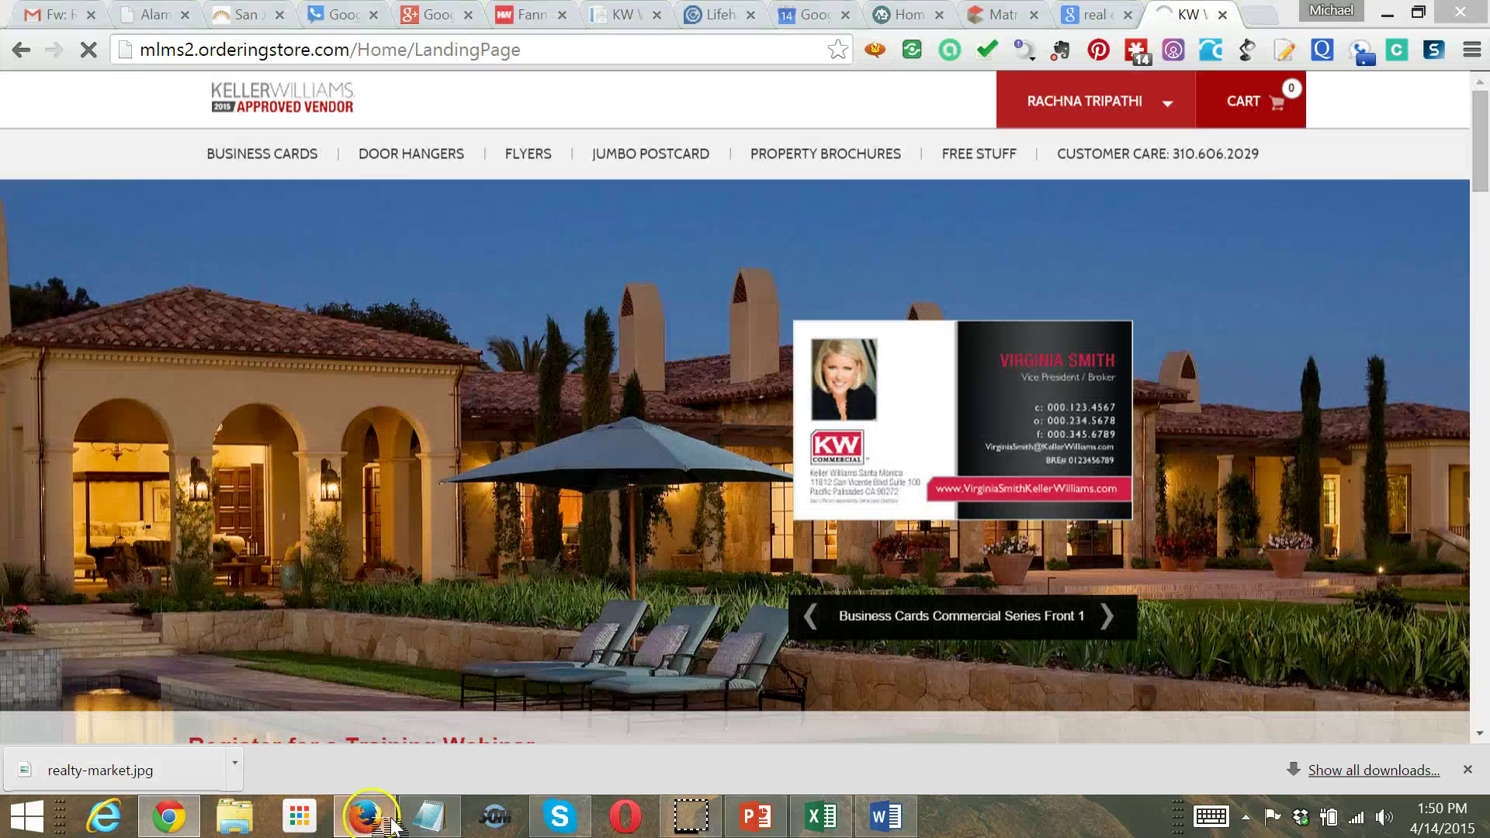
Pick the FLYERS > MARKET UPDATES 'Values Are Up!' template and edit it without a back template
left_click(393, 825)
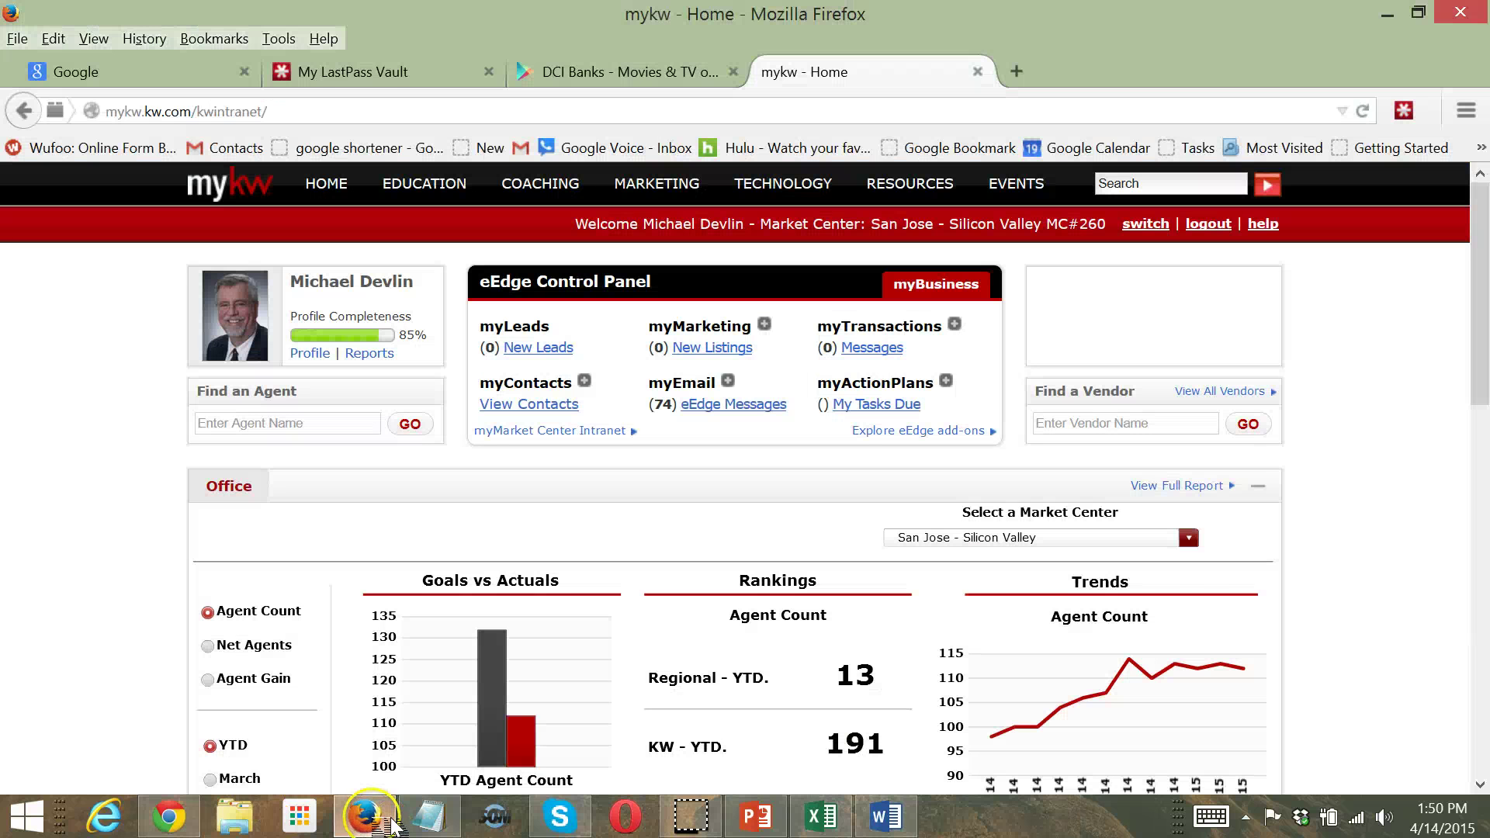
left_click(393, 826)
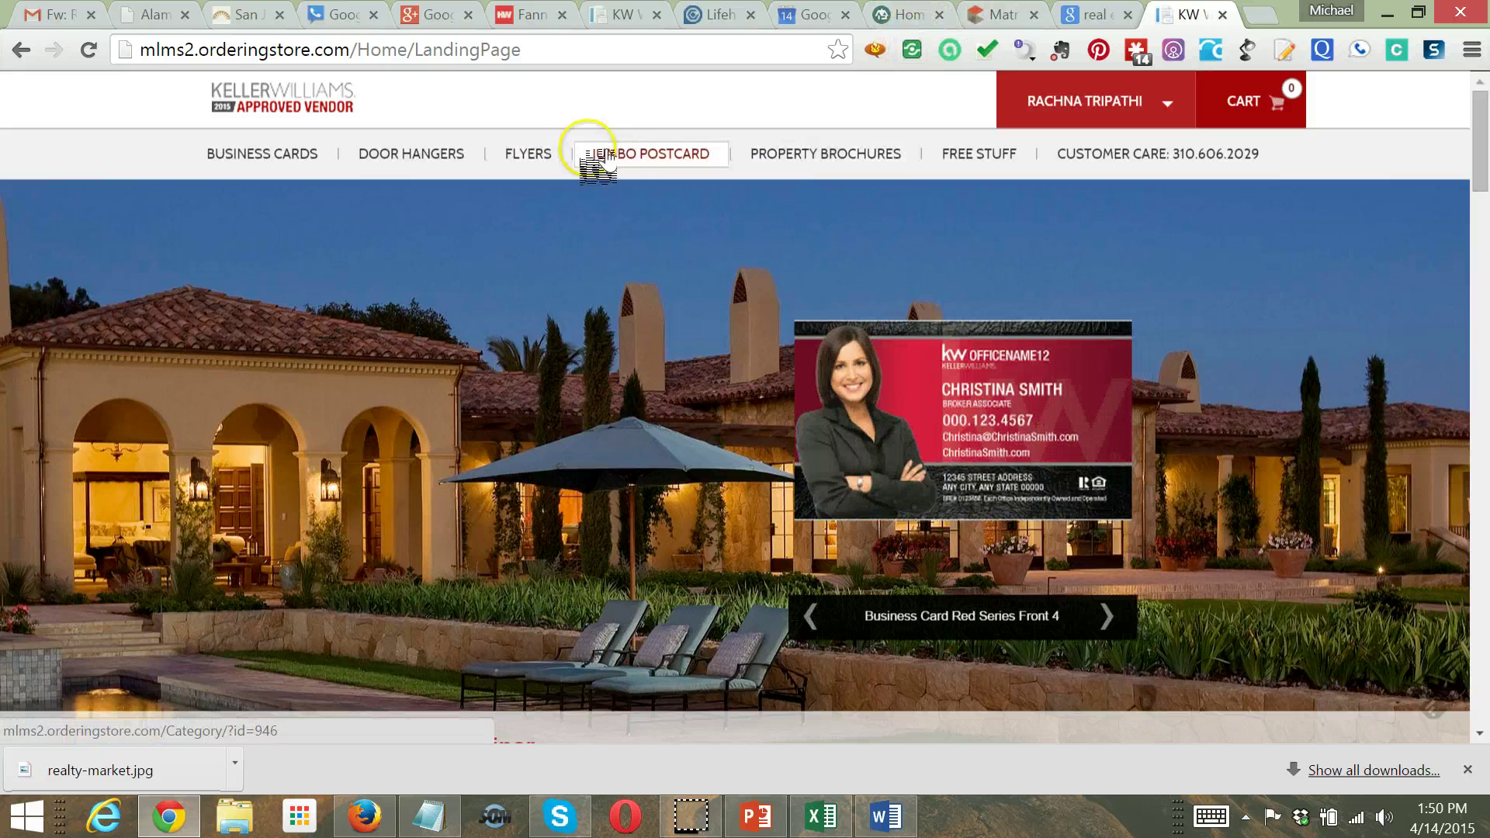
left_click(535, 155)
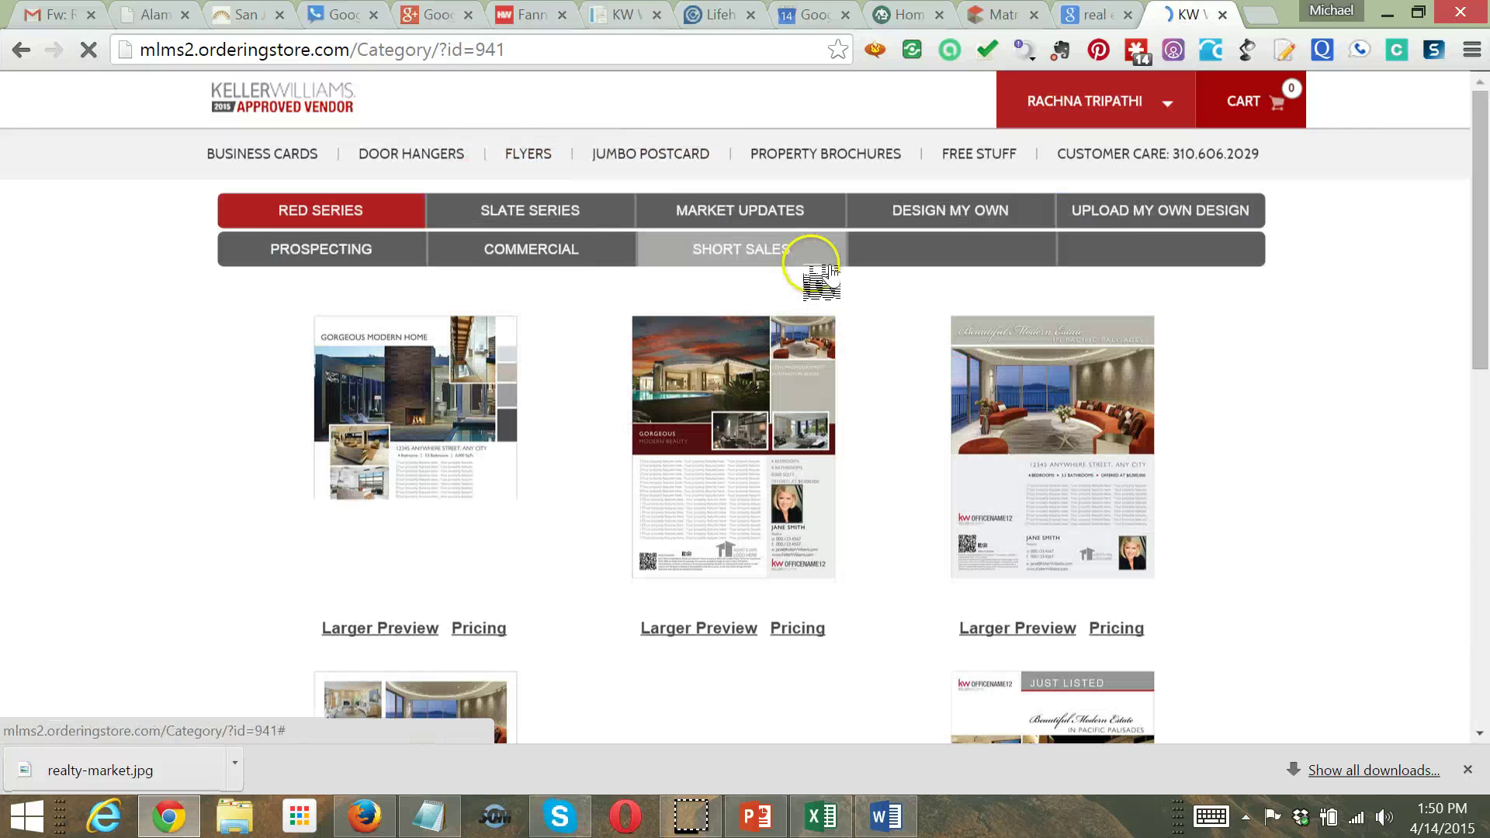
left_click(747, 211)
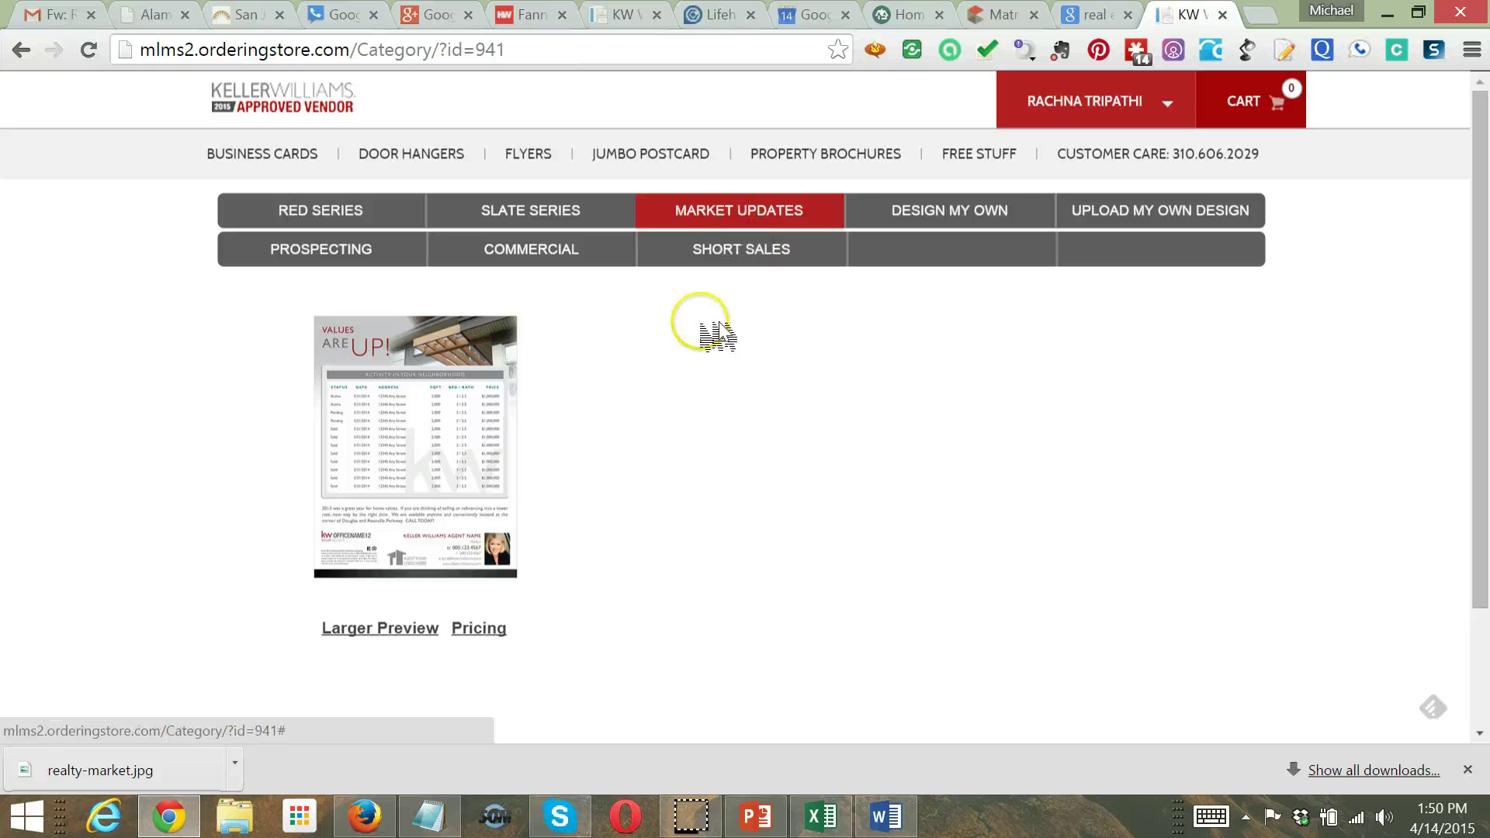
left_click(435, 418)
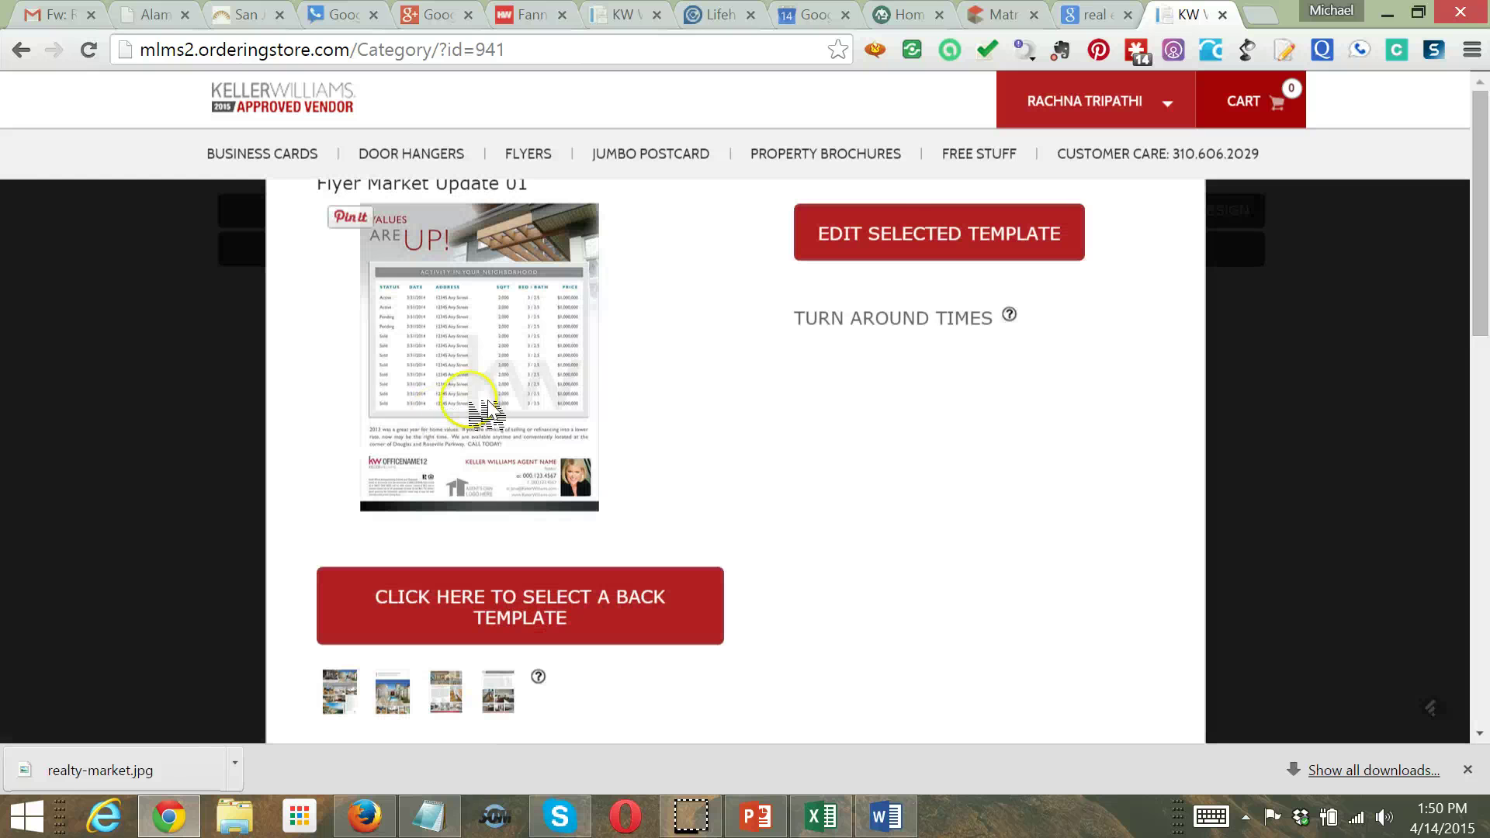
left_click(947, 245)
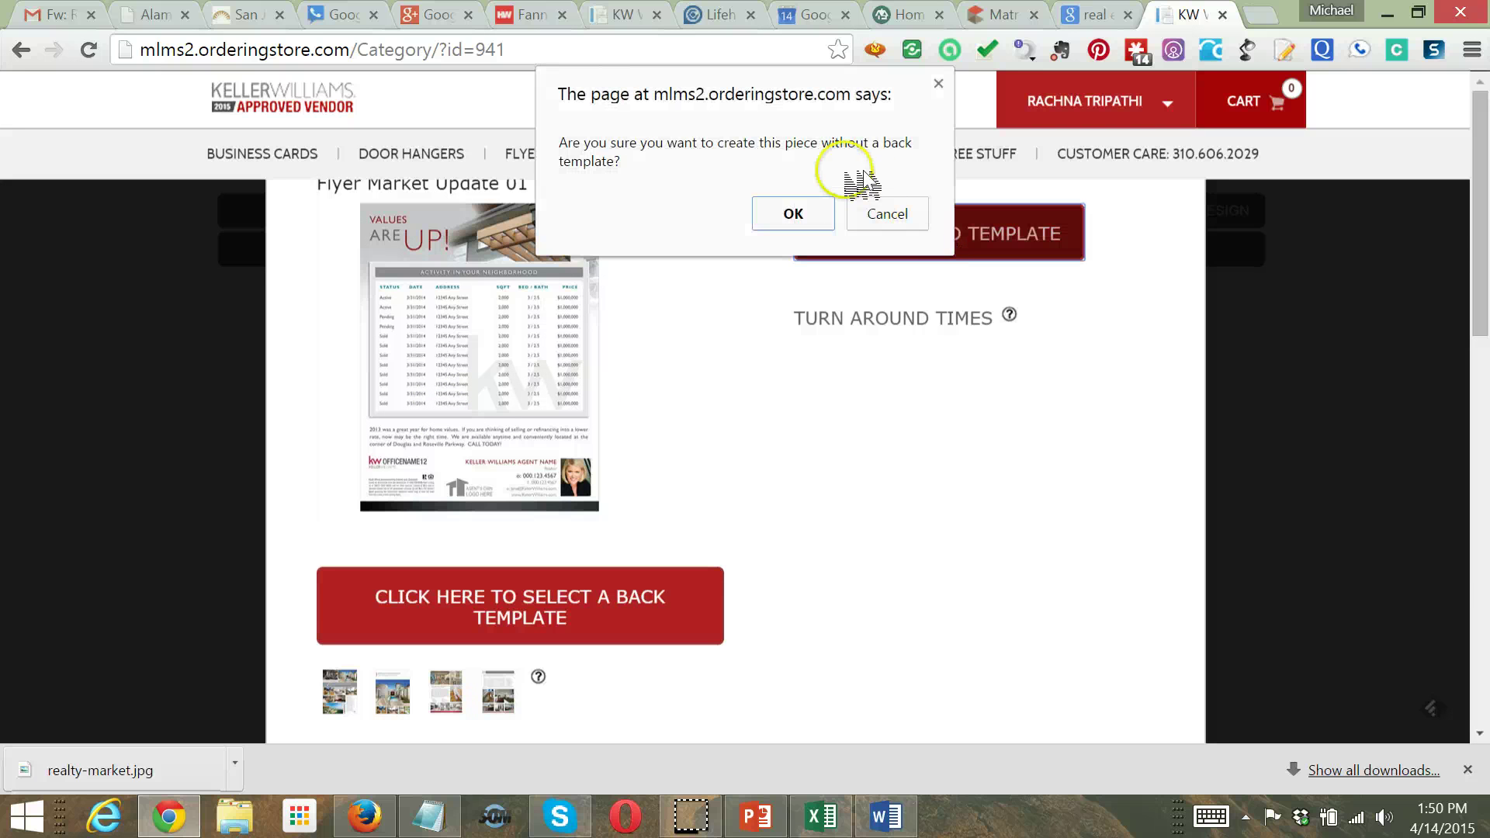
left_click(795, 213)
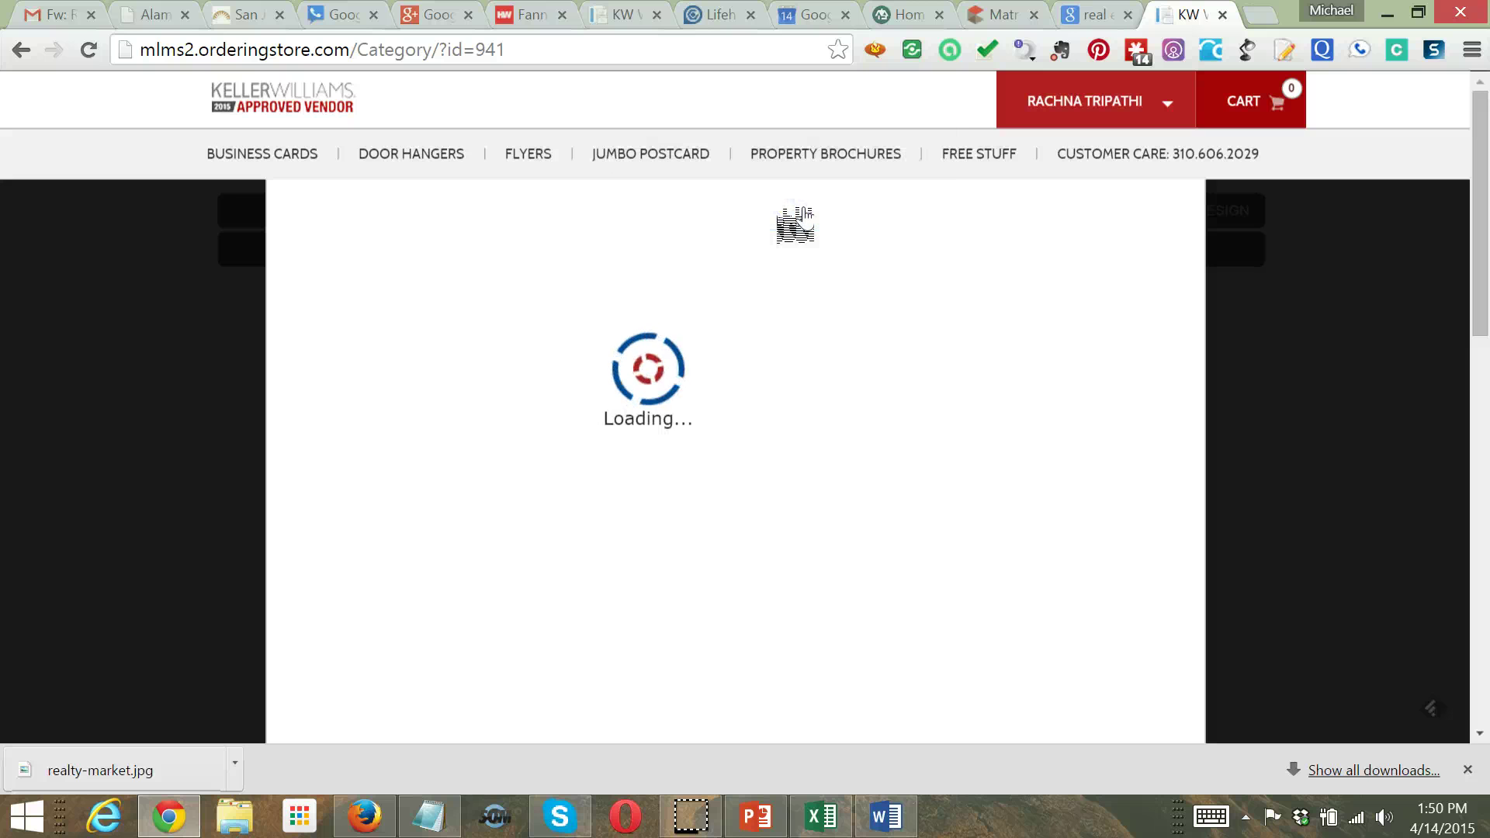
left_click(800, 223)
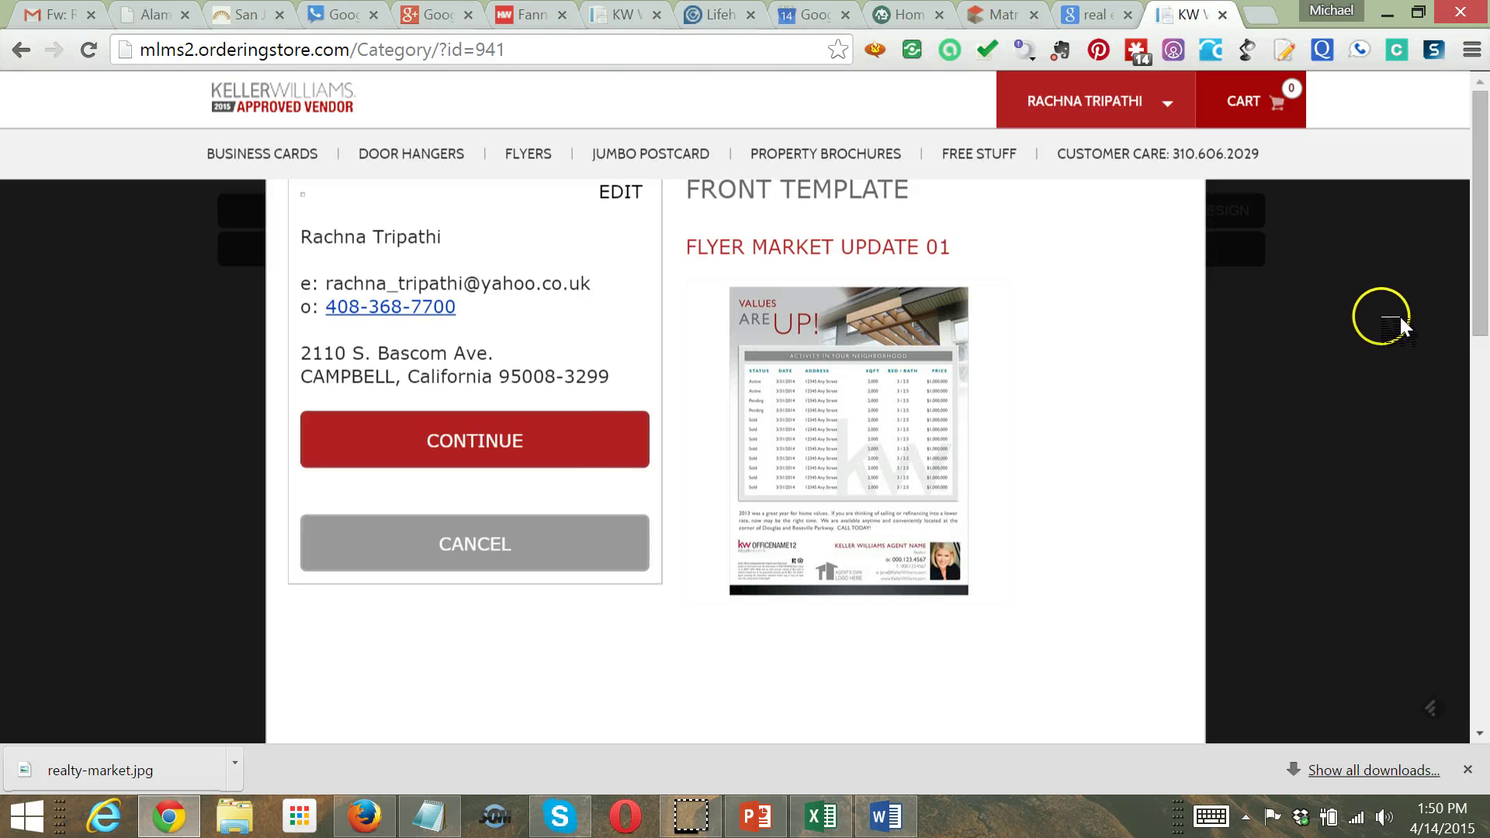
Continue to the designer, open the table's Status column text for editing, and bring up Excel
left_click(514, 439)
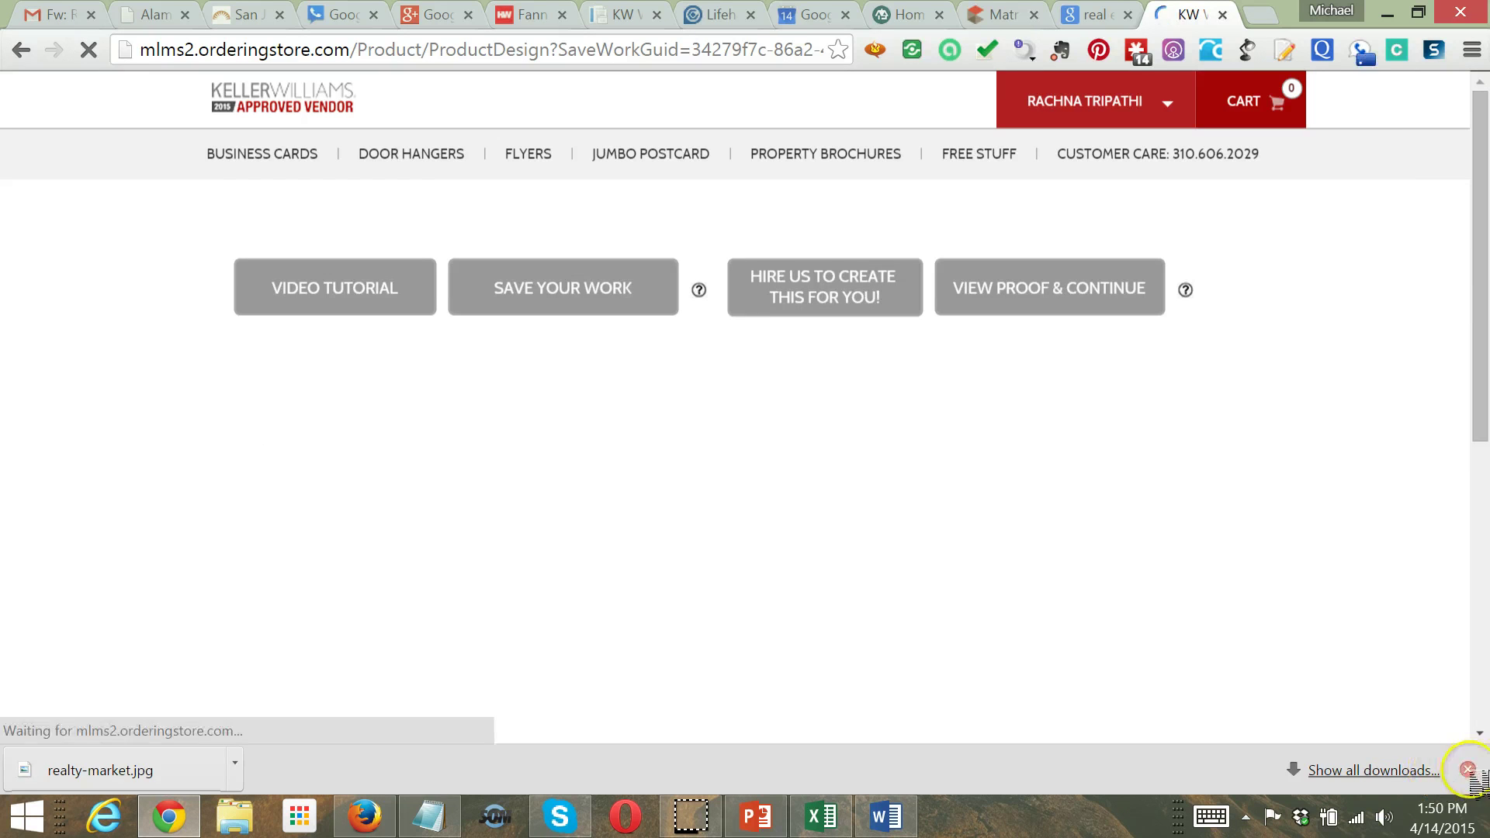
left_click(1468, 769)
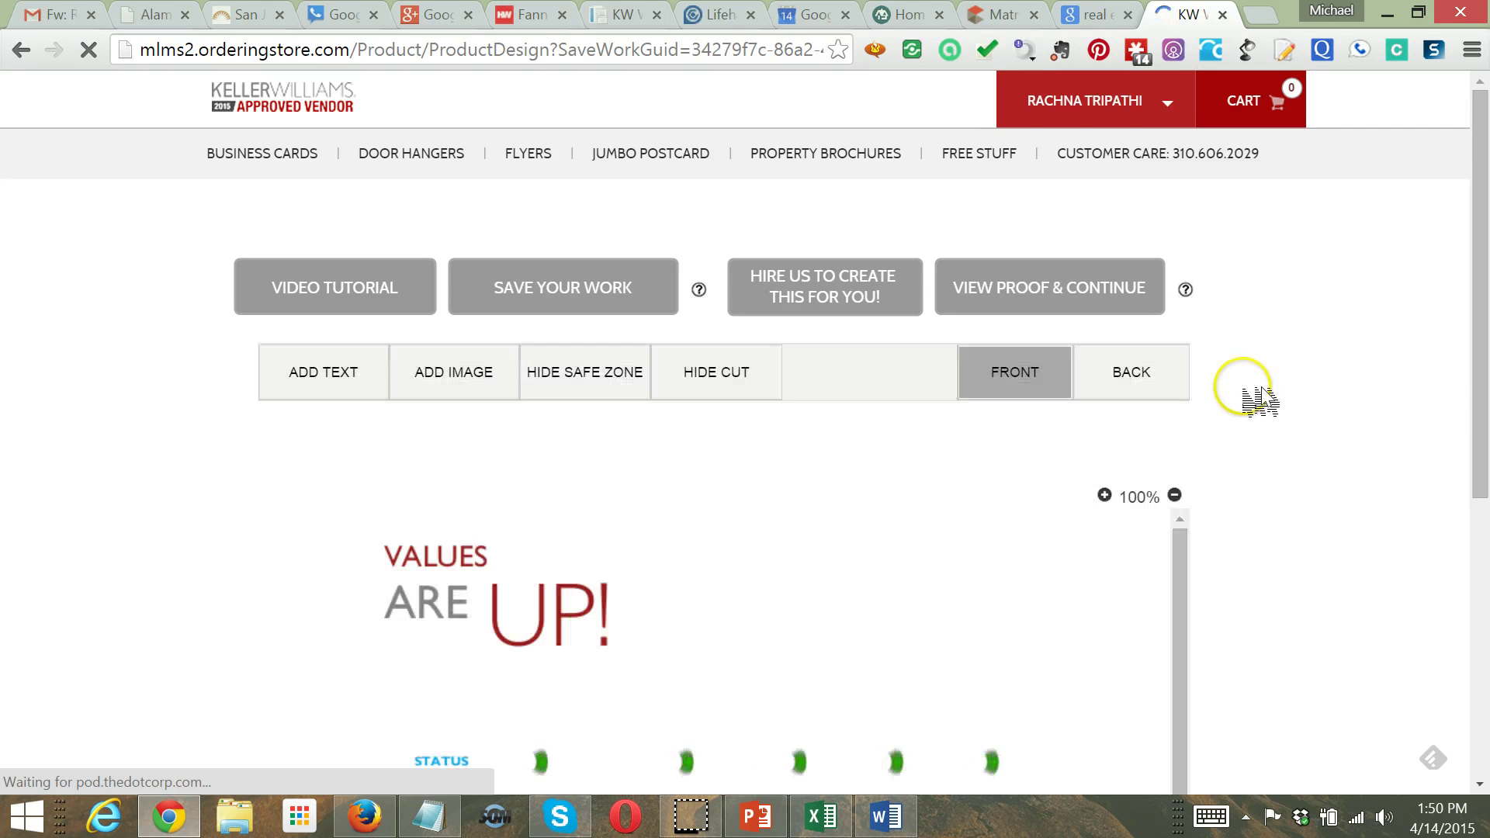
left_click_drag(1477, 226, 1473, 464)
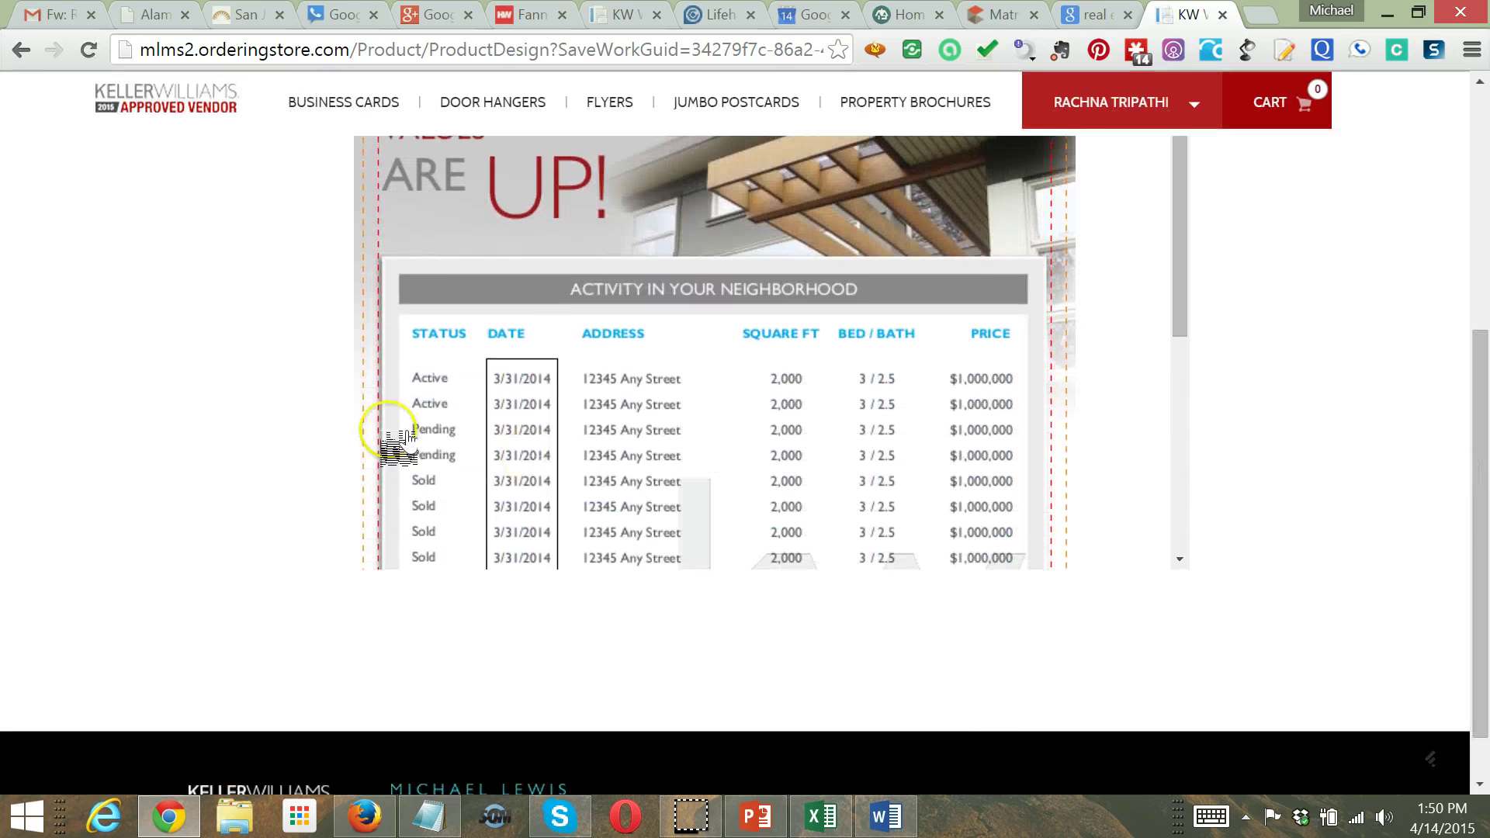
left_click(427, 392)
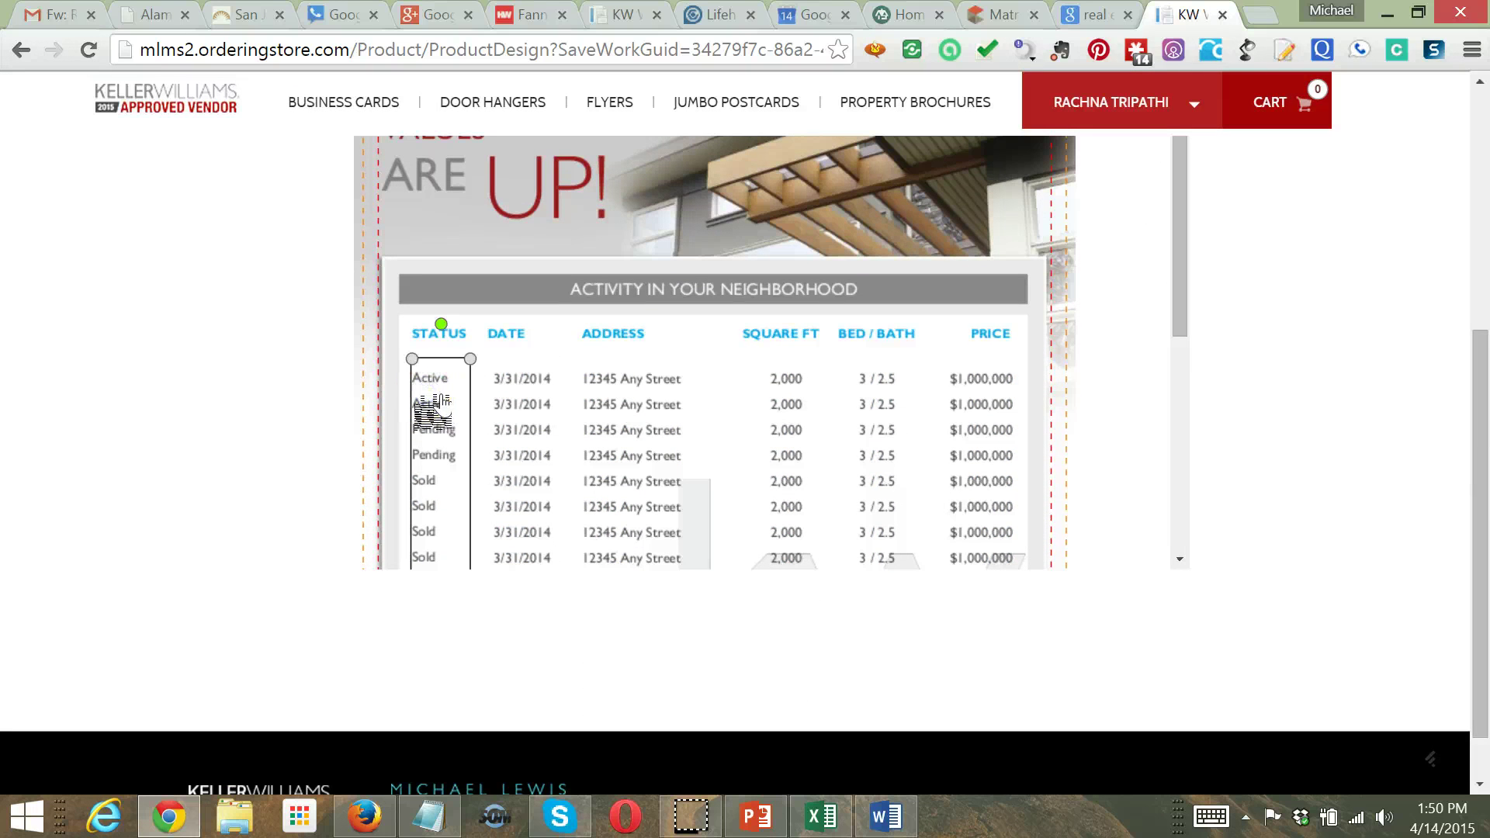
double_click(430, 400)
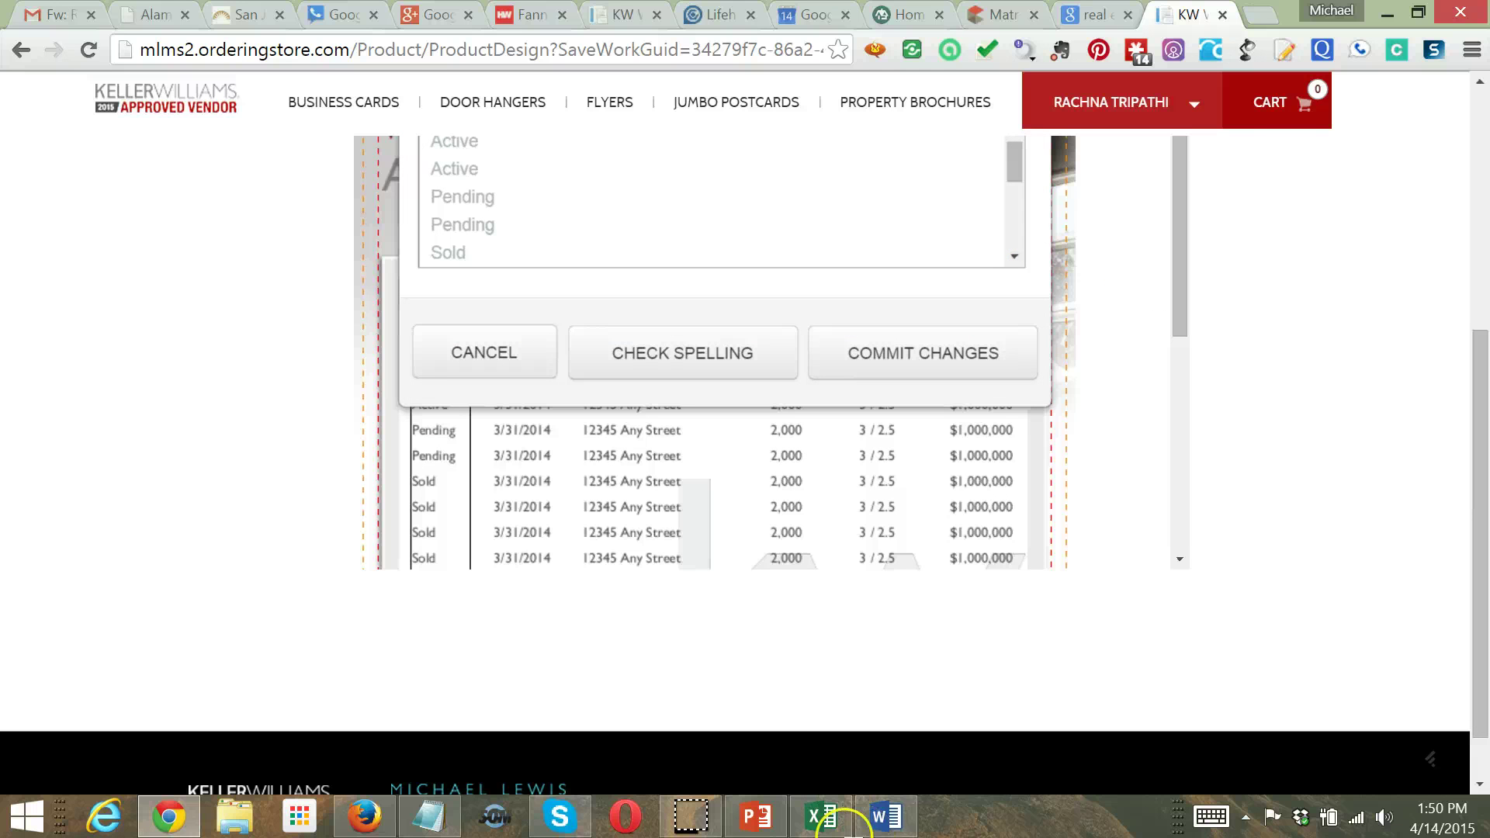
left_click(827, 827)
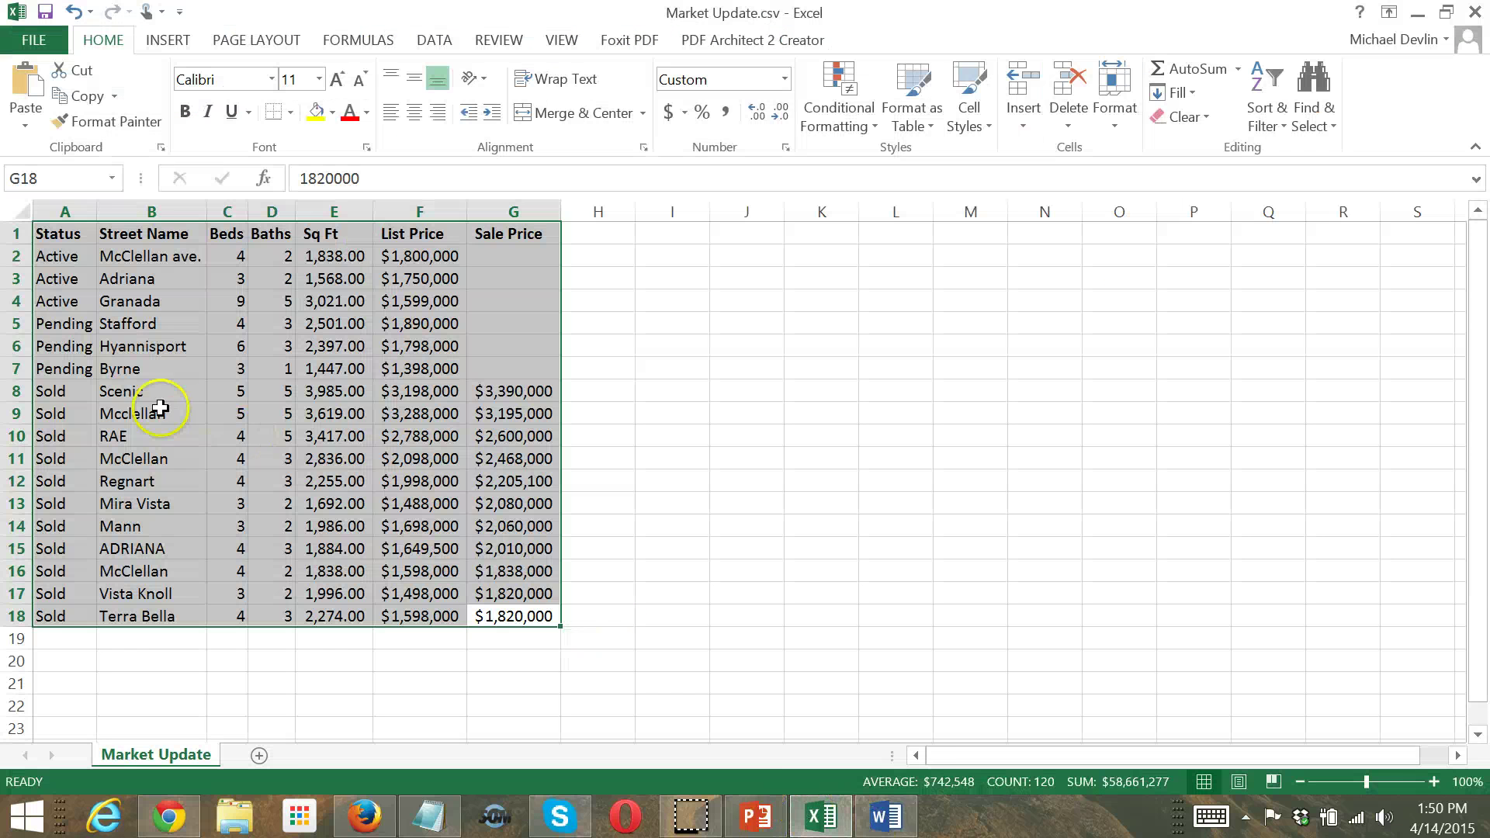
Copy the 17 Status values in Excel cells A2:A18 and go back to the flyer's text editor
left_click(149, 412)
left_click_drag(50, 256, 47, 613)
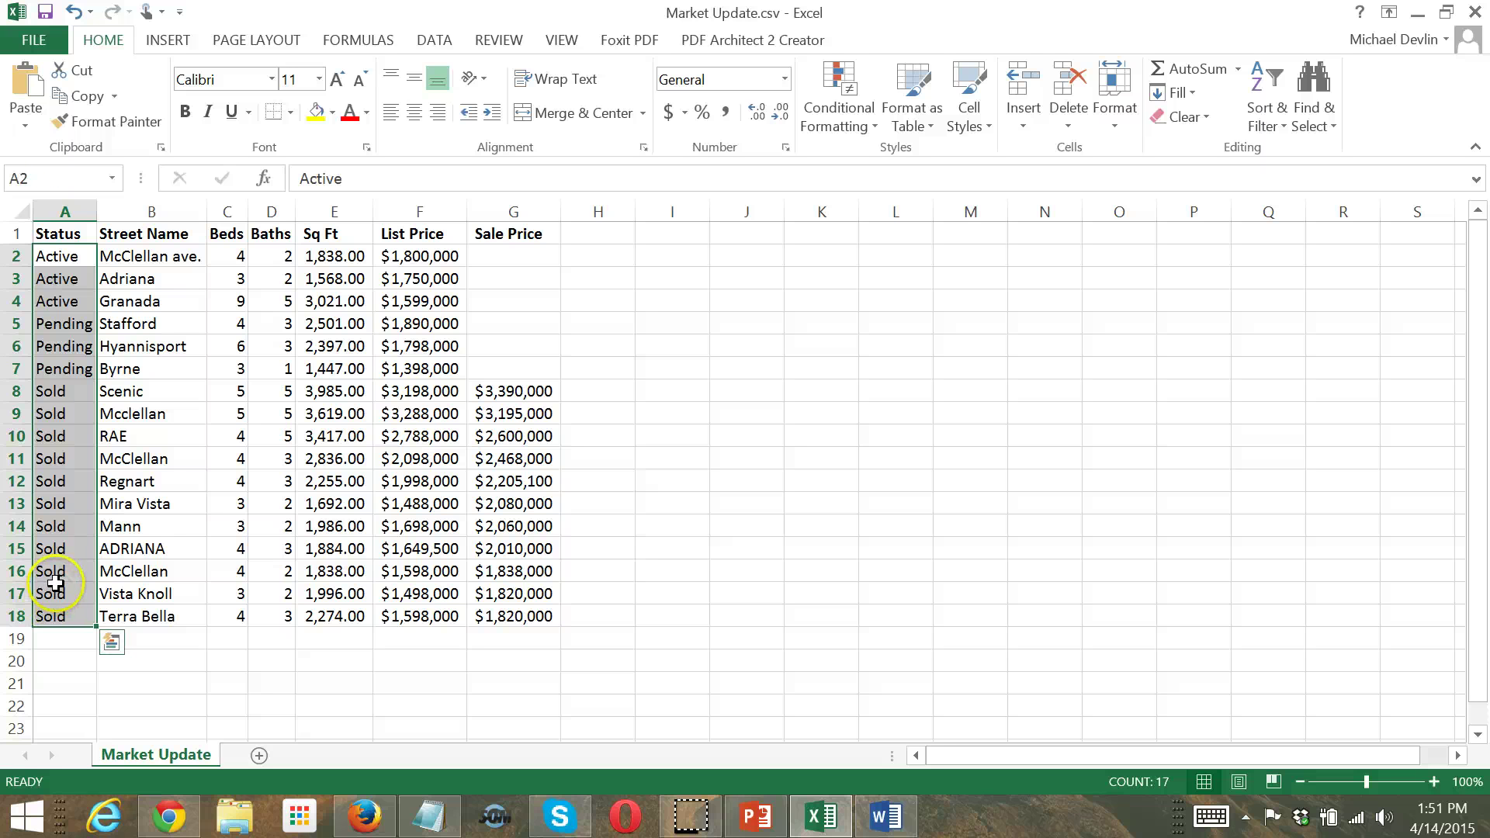
key("ctrl+c")
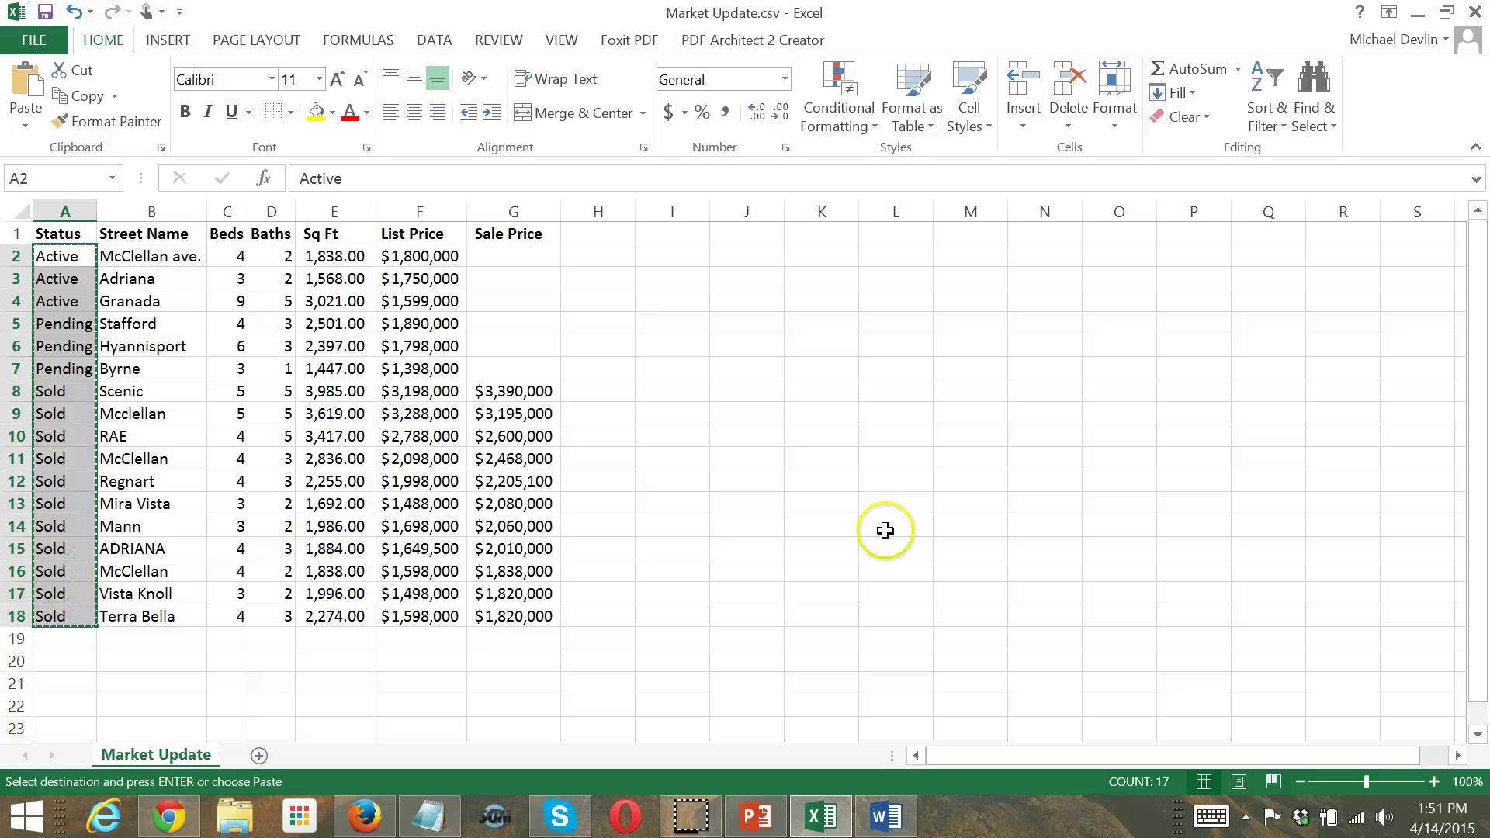
left_click(1417, 14)
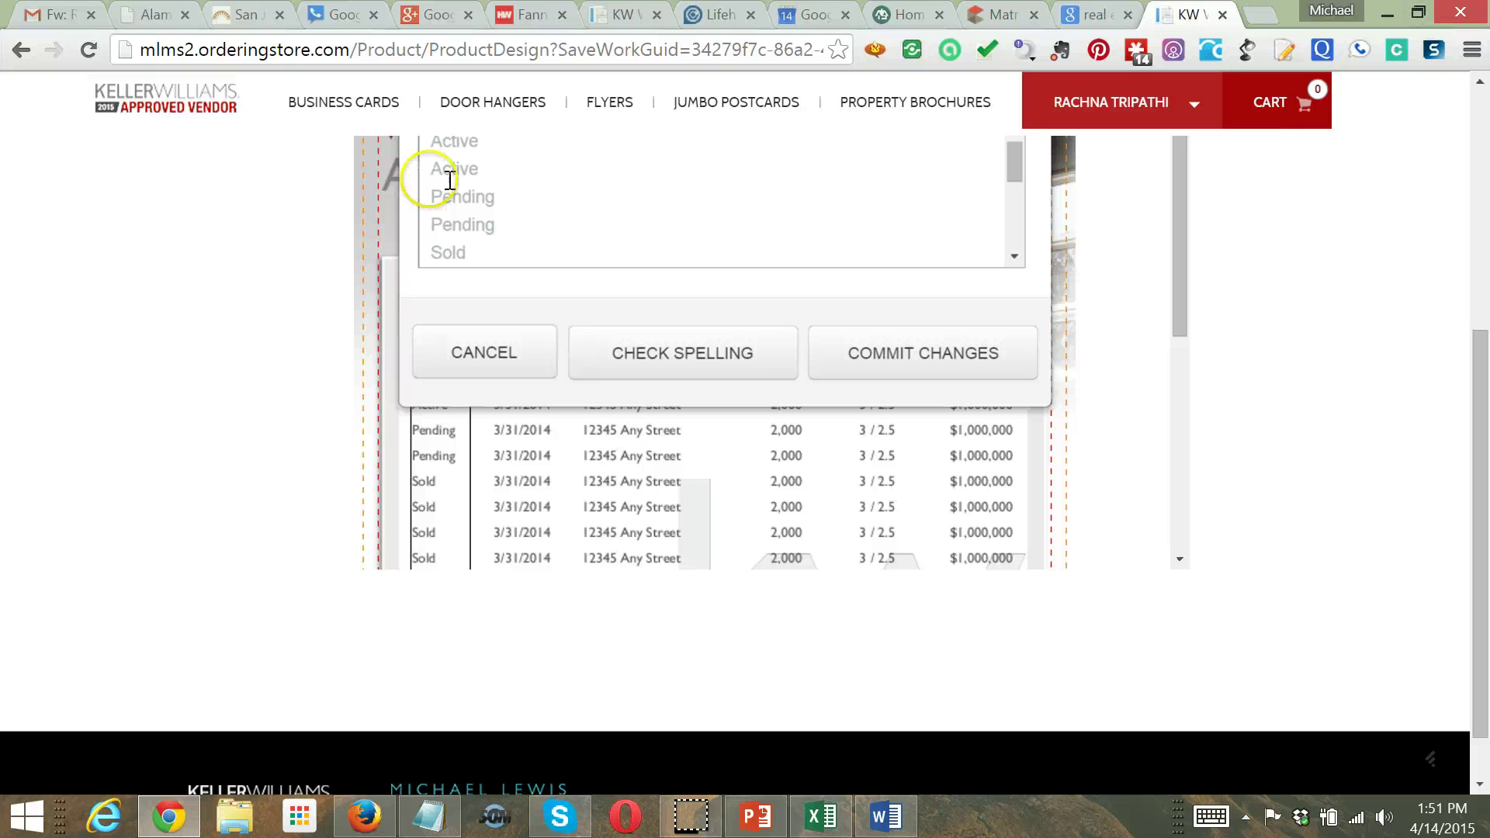
Replace the placeholder Status text with the pasted Active, Pending and Sold list, minus the trailing blank line
left_click(516, 243)
key("ctrl+a")
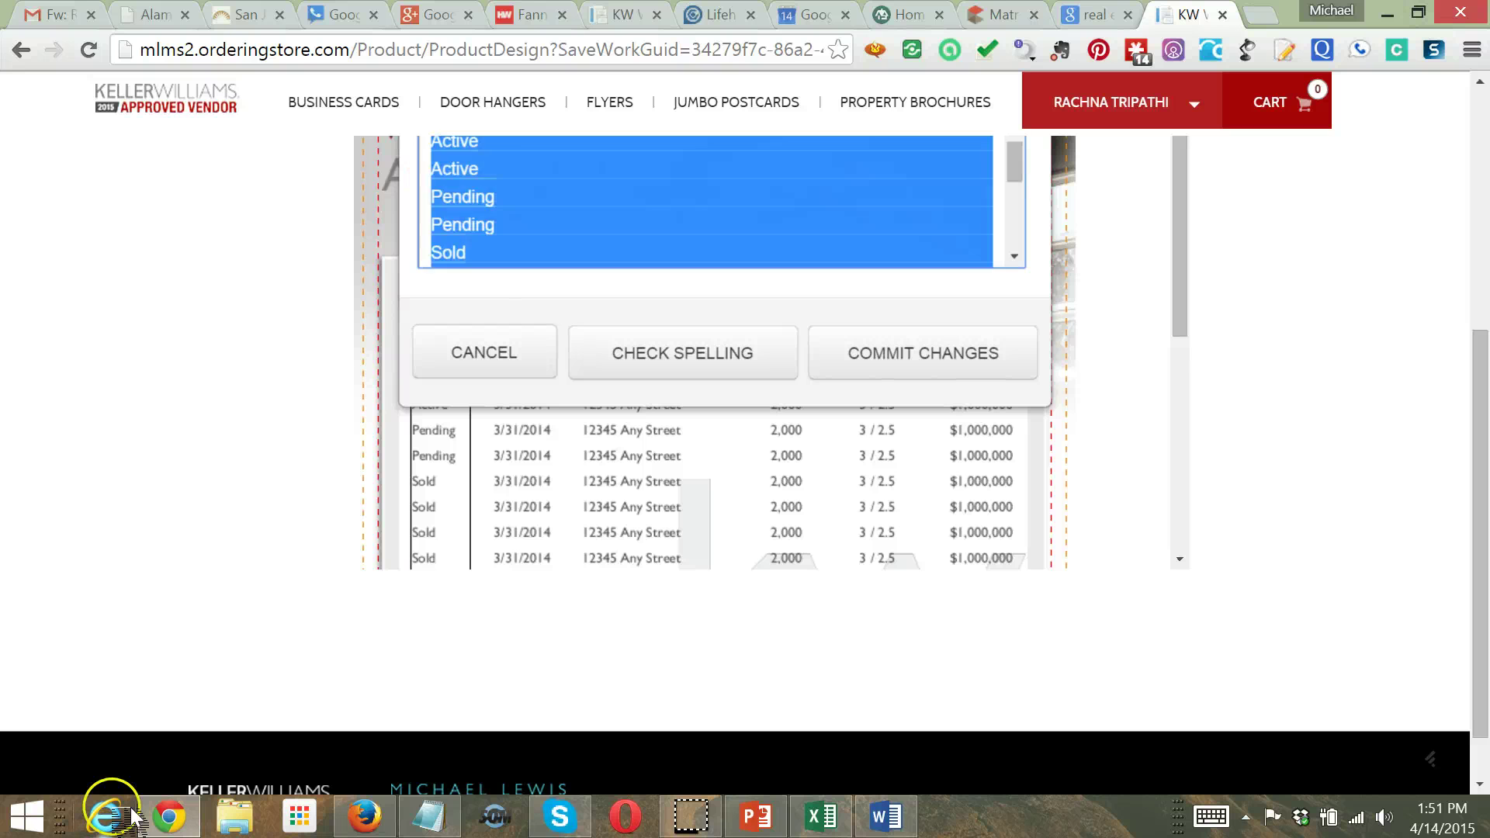
key("Delete")
key("ctrl+v")
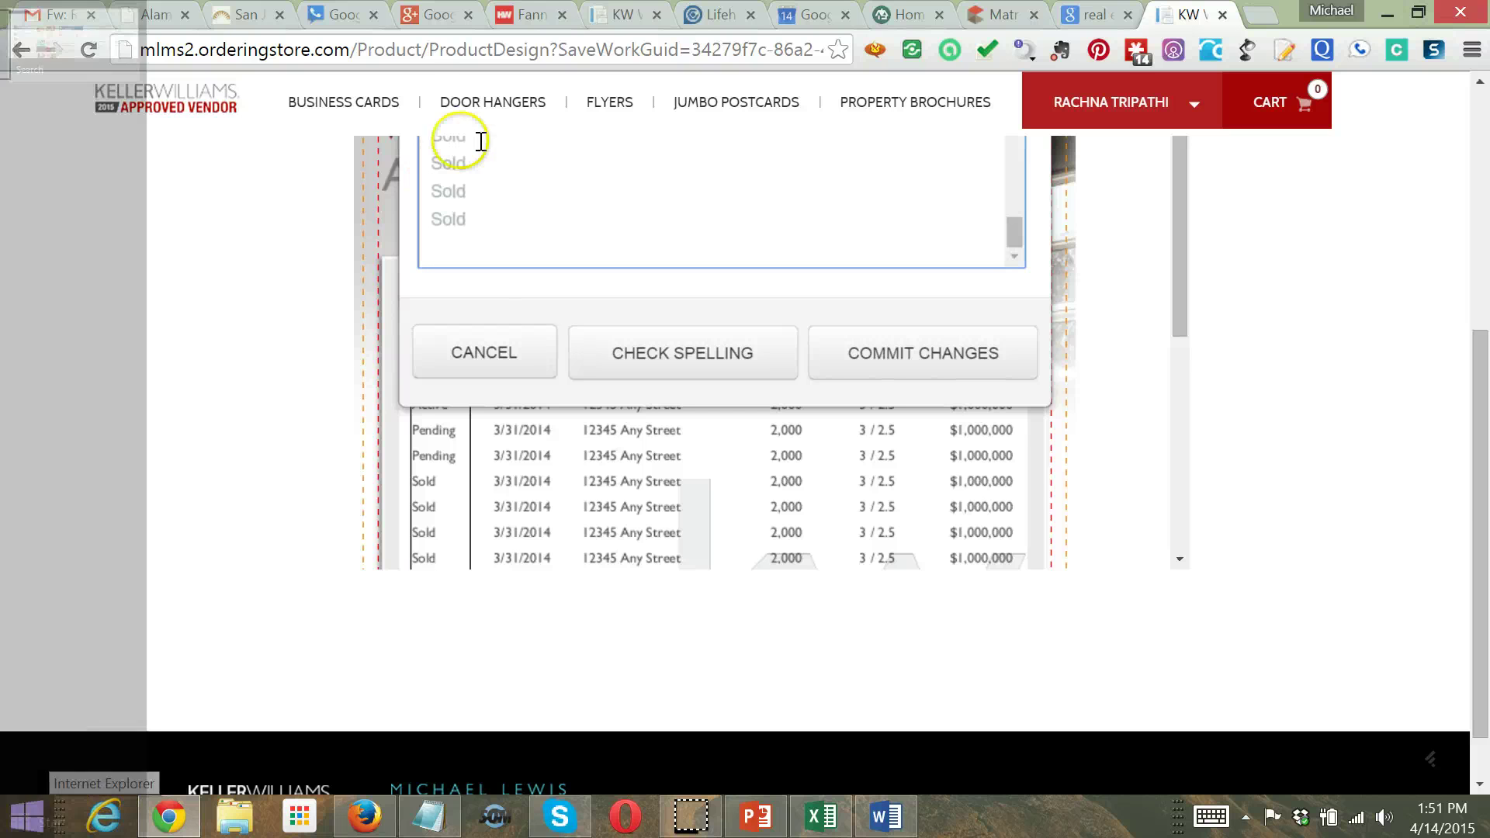
key("BackSpace")
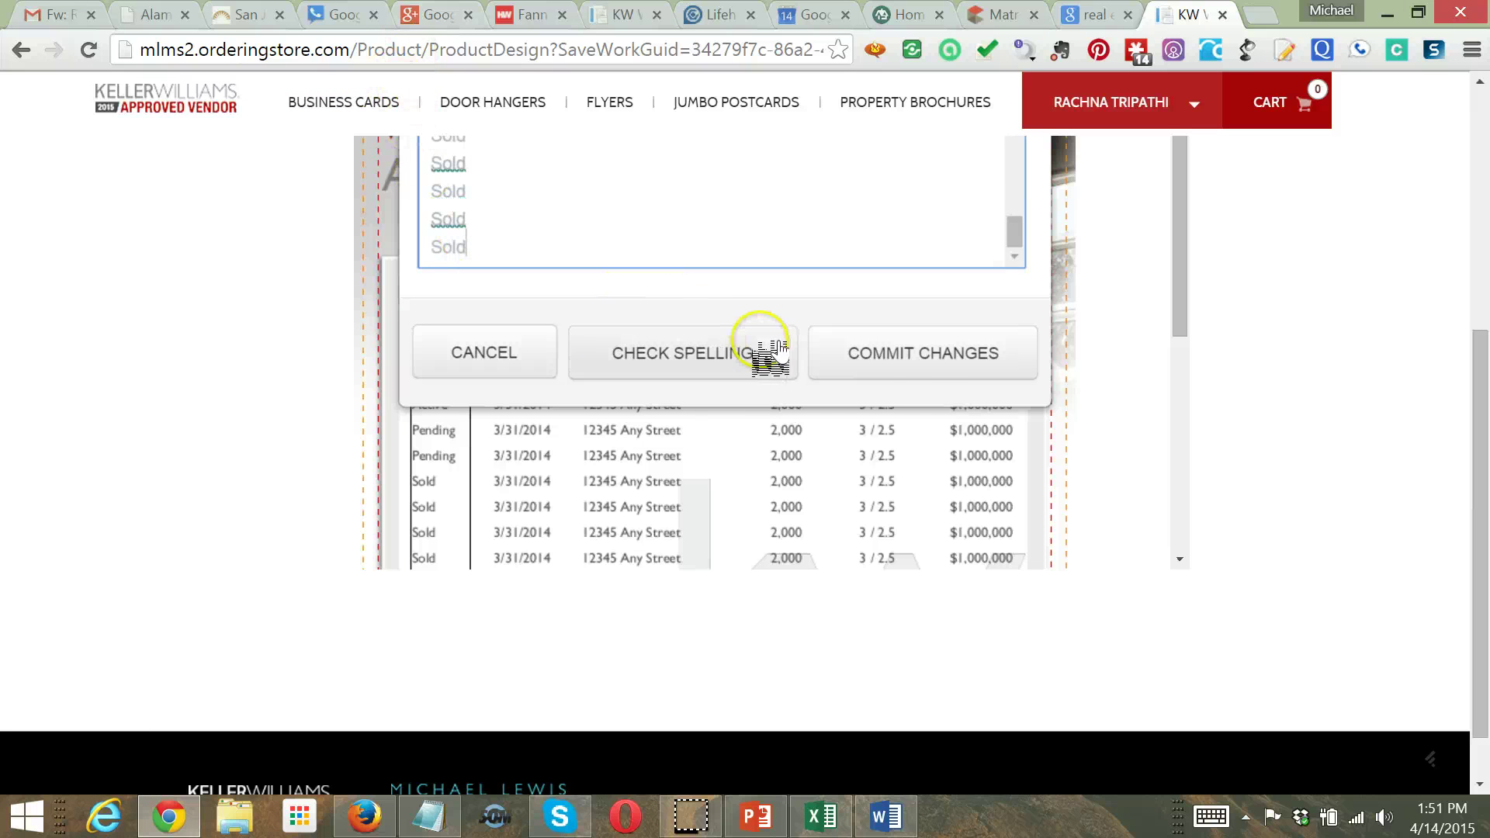
left_click(922, 356)
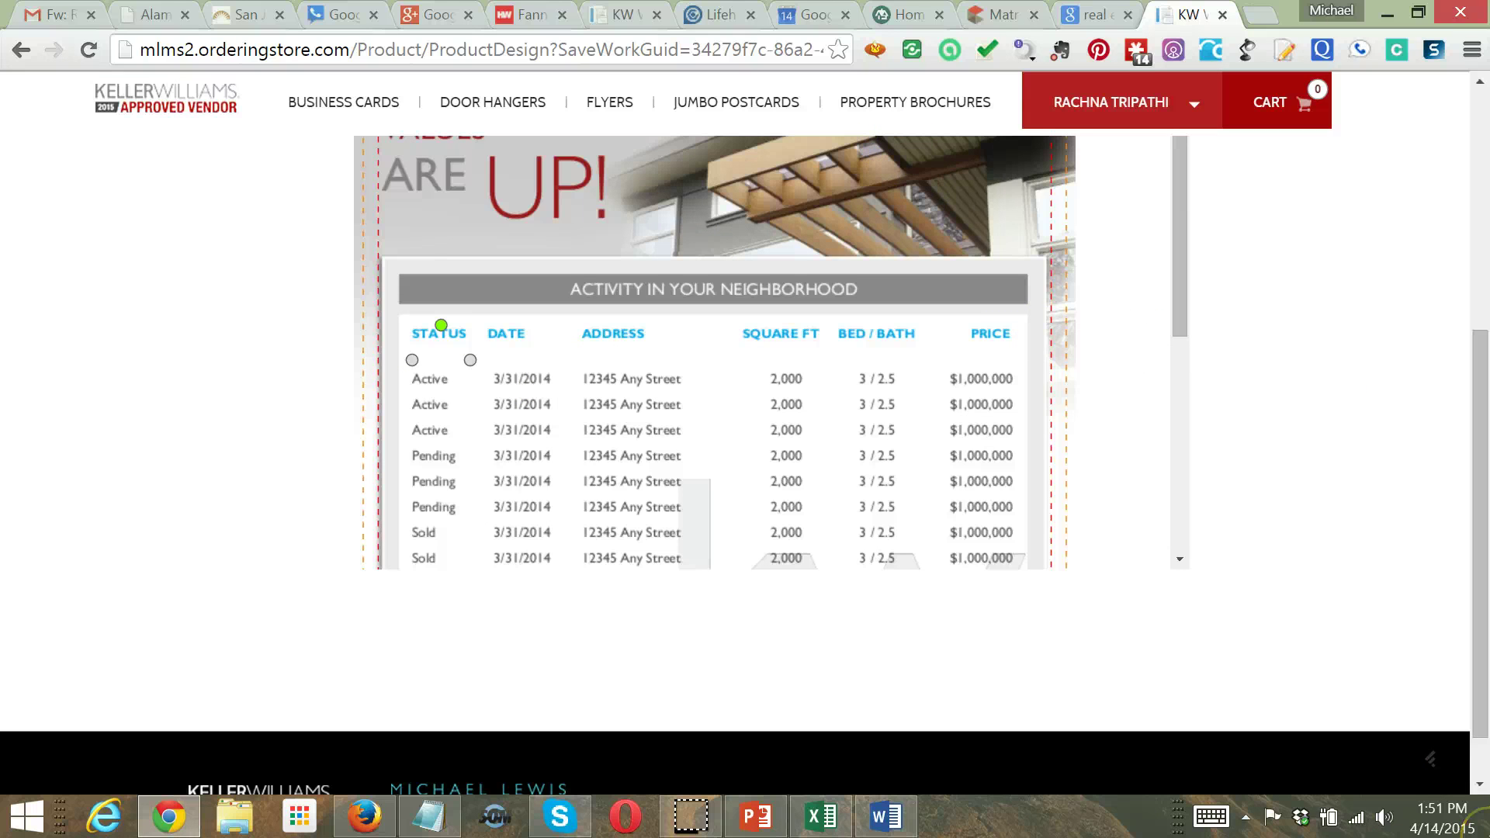
mouse_move(1486, 835)
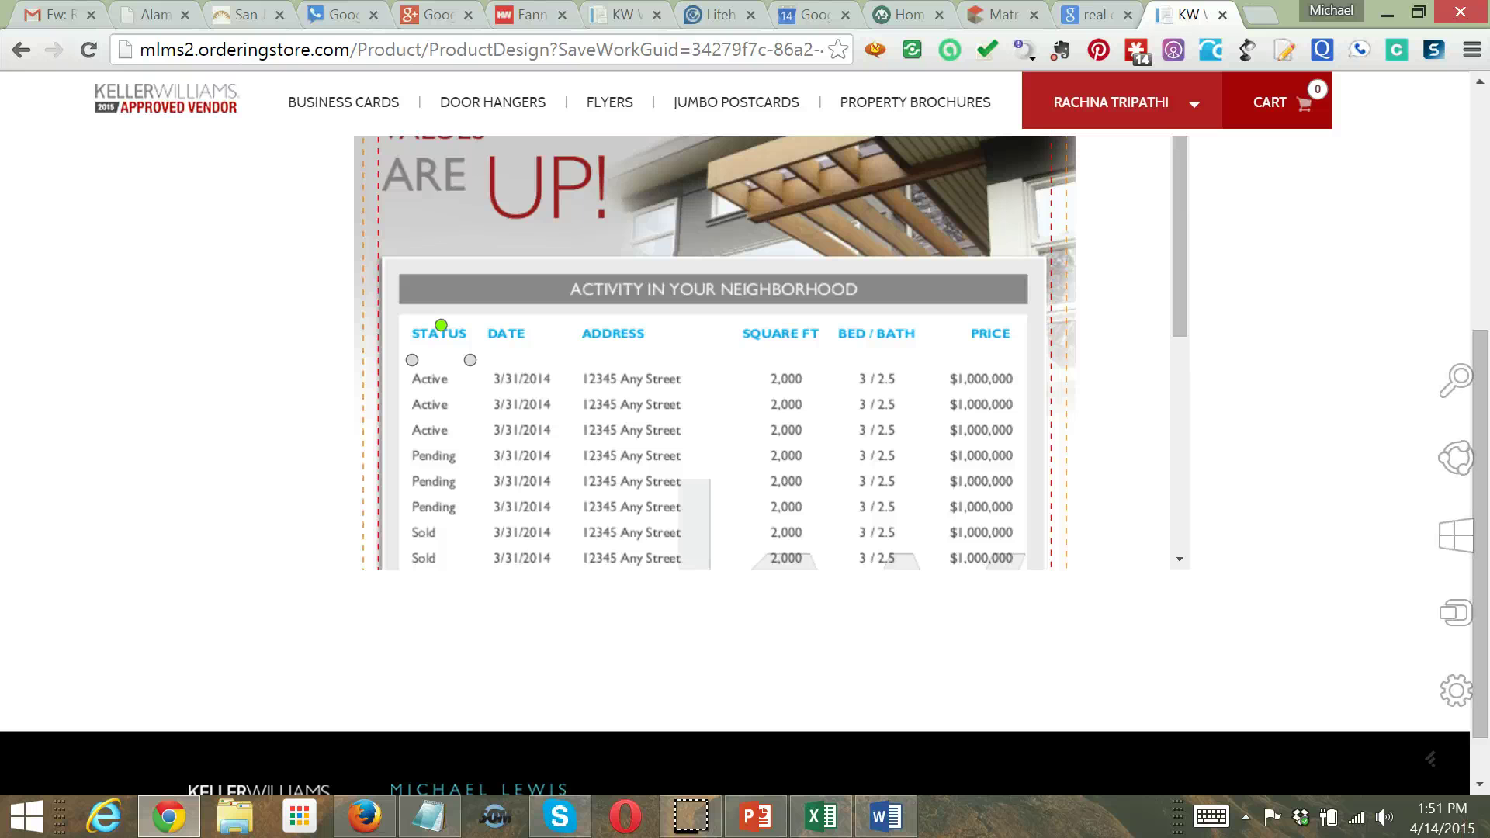
Move the DATE header and its column of dates right, toward SQUARE FT
left_click(531, 334)
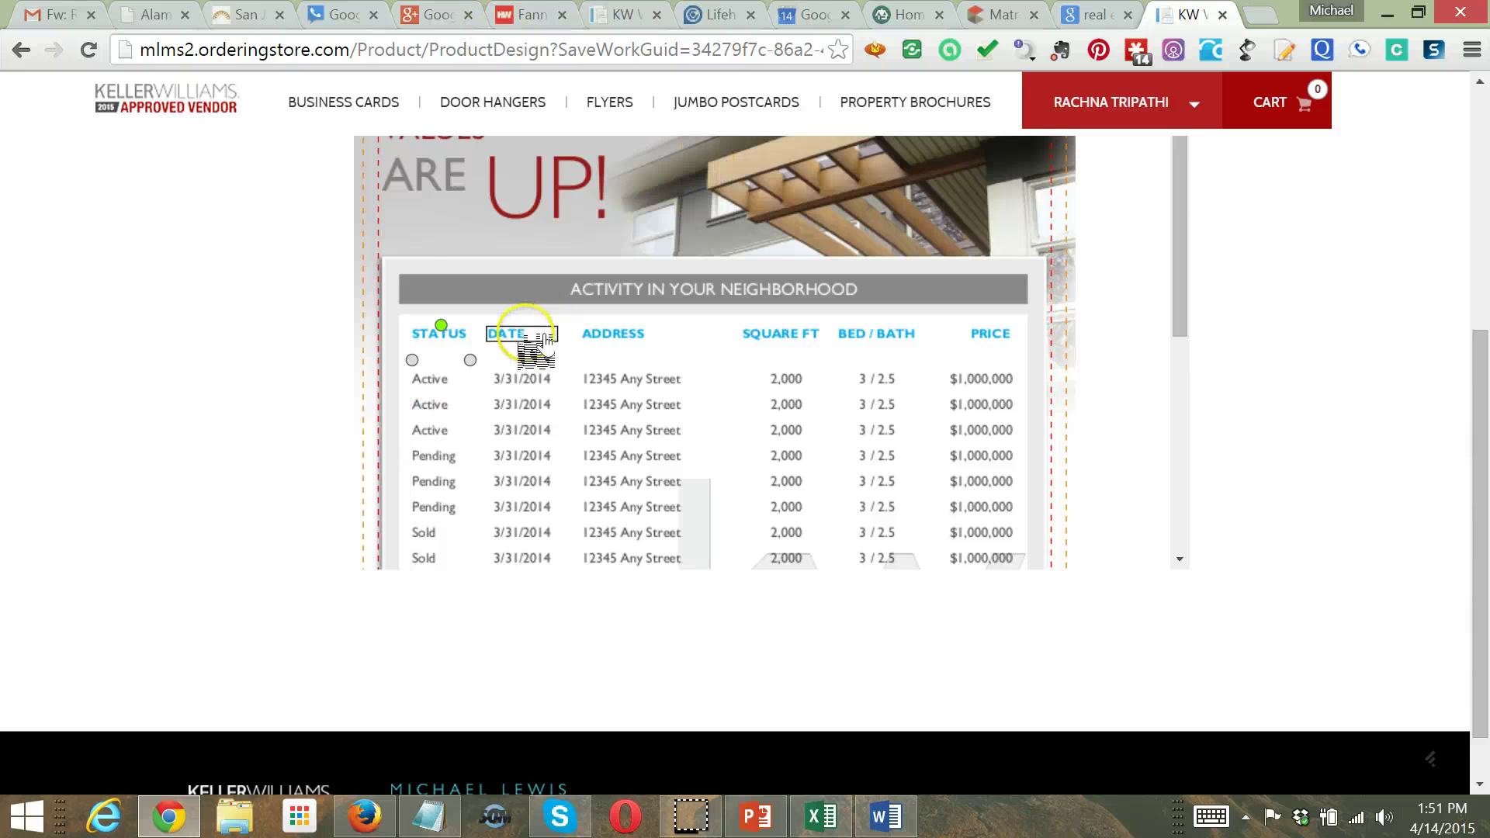
left_click(542, 341)
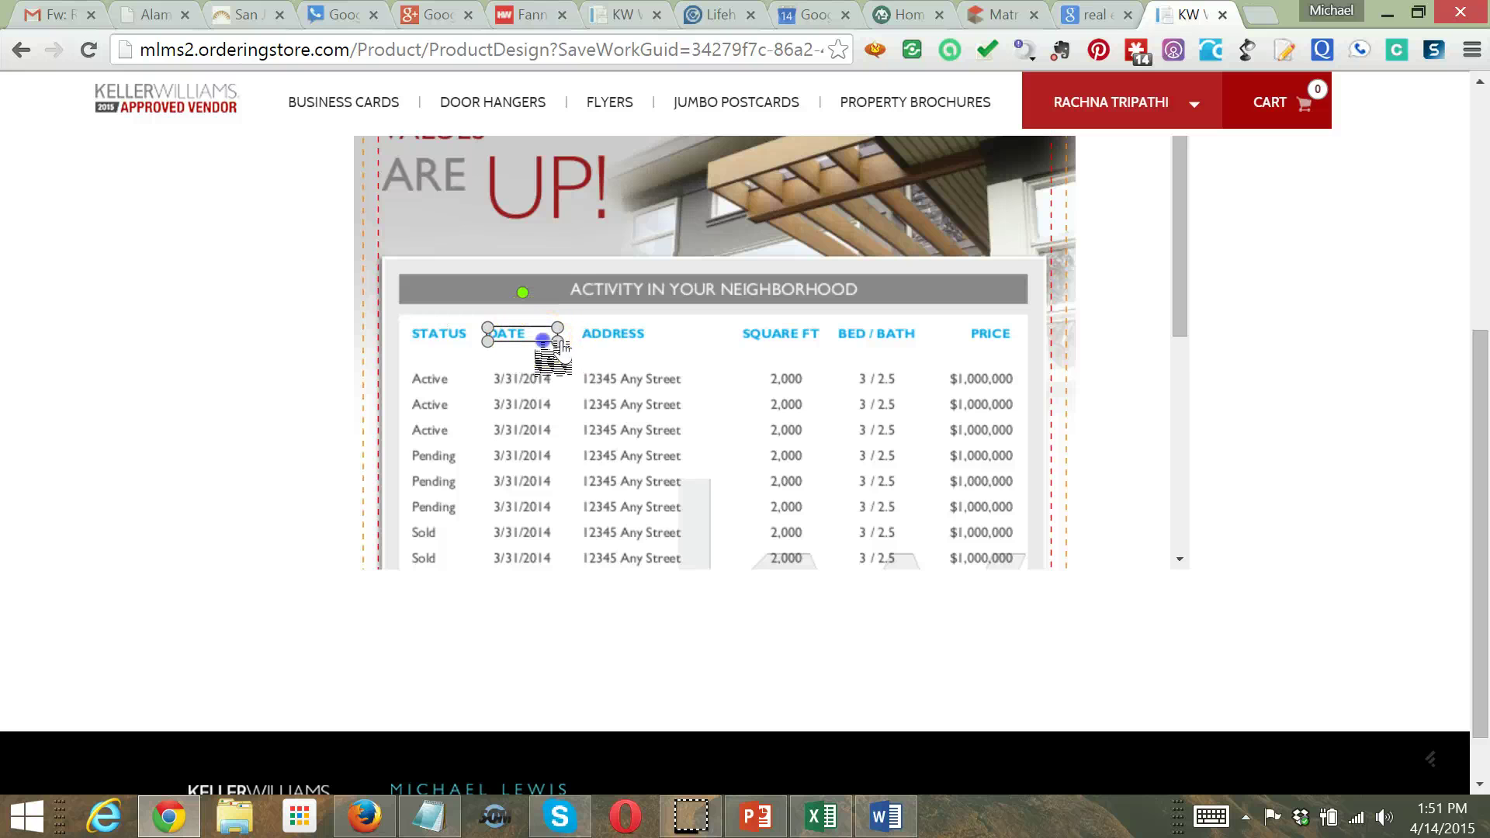
left_click_drag(543, 340, 715, 341)
left_click(515, 380)
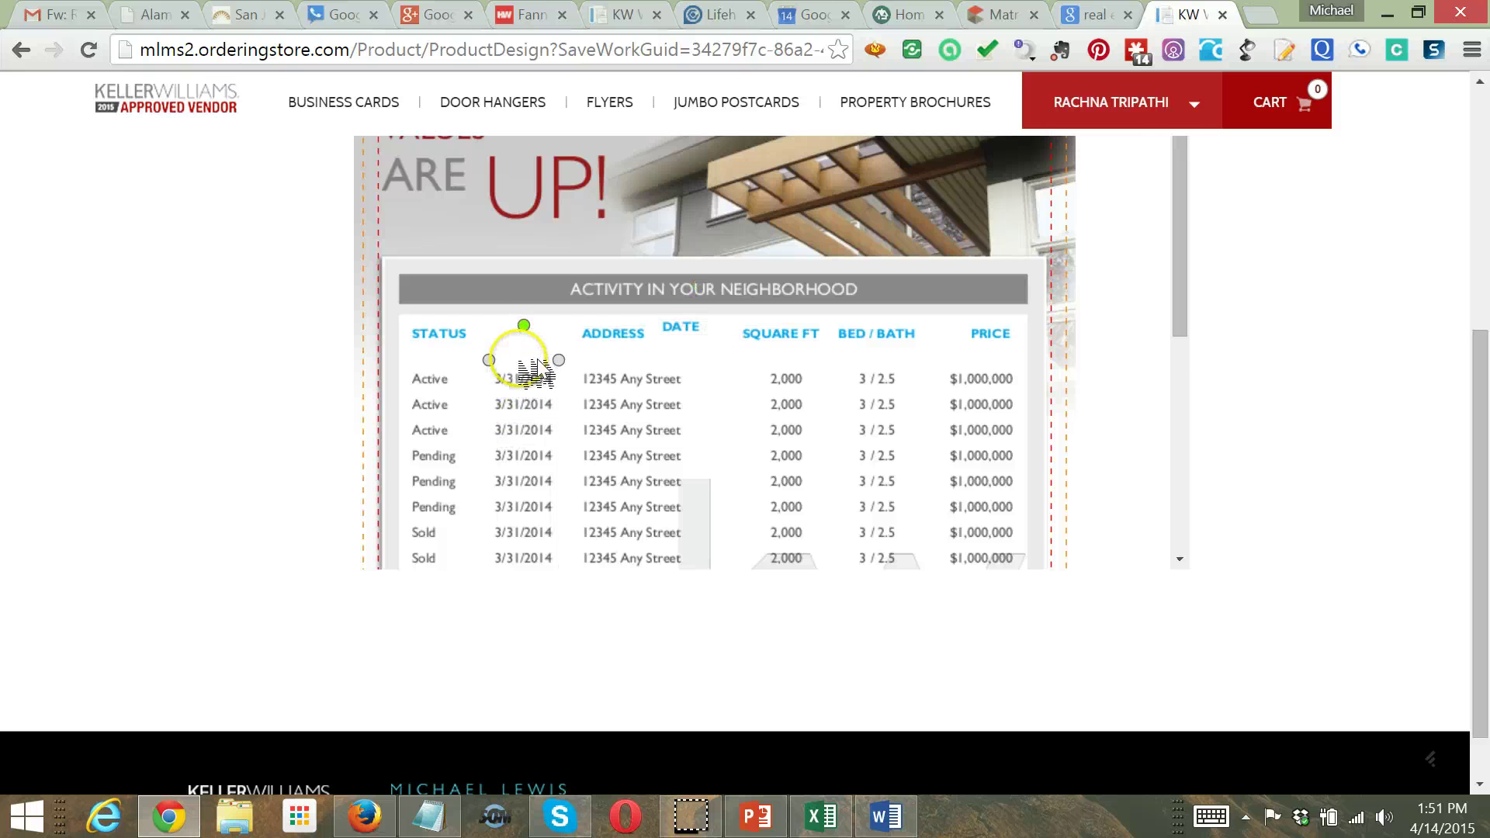
left_click_drag(541, 373, 758, 382)
Move the ADDRESS header and street address column left, next to STATUS
left_click_drag(656, 335, 554, 333)
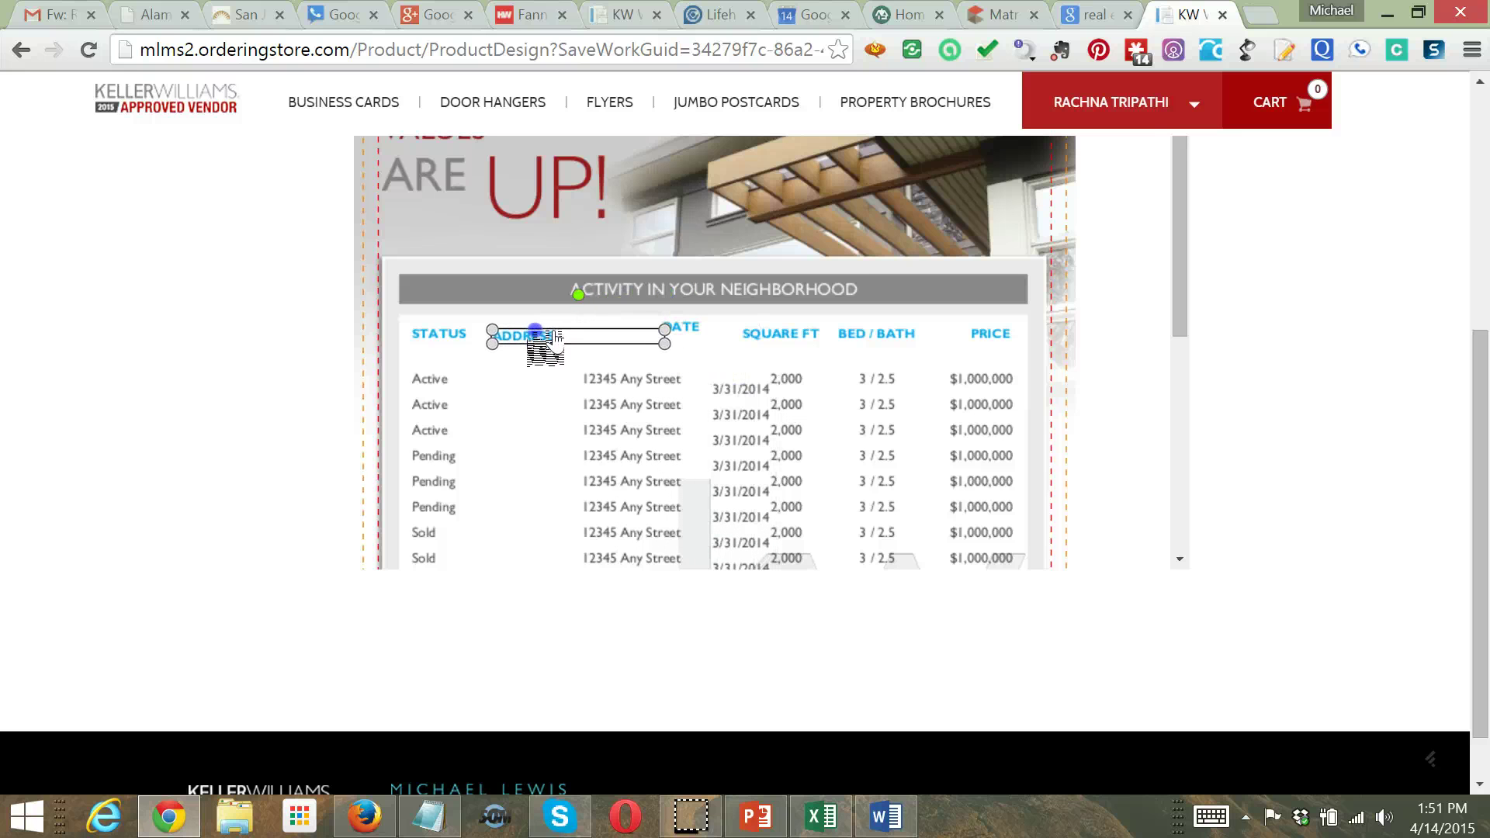
left_click(645, 362)
left_click_drag(656, 365, 566, 369)
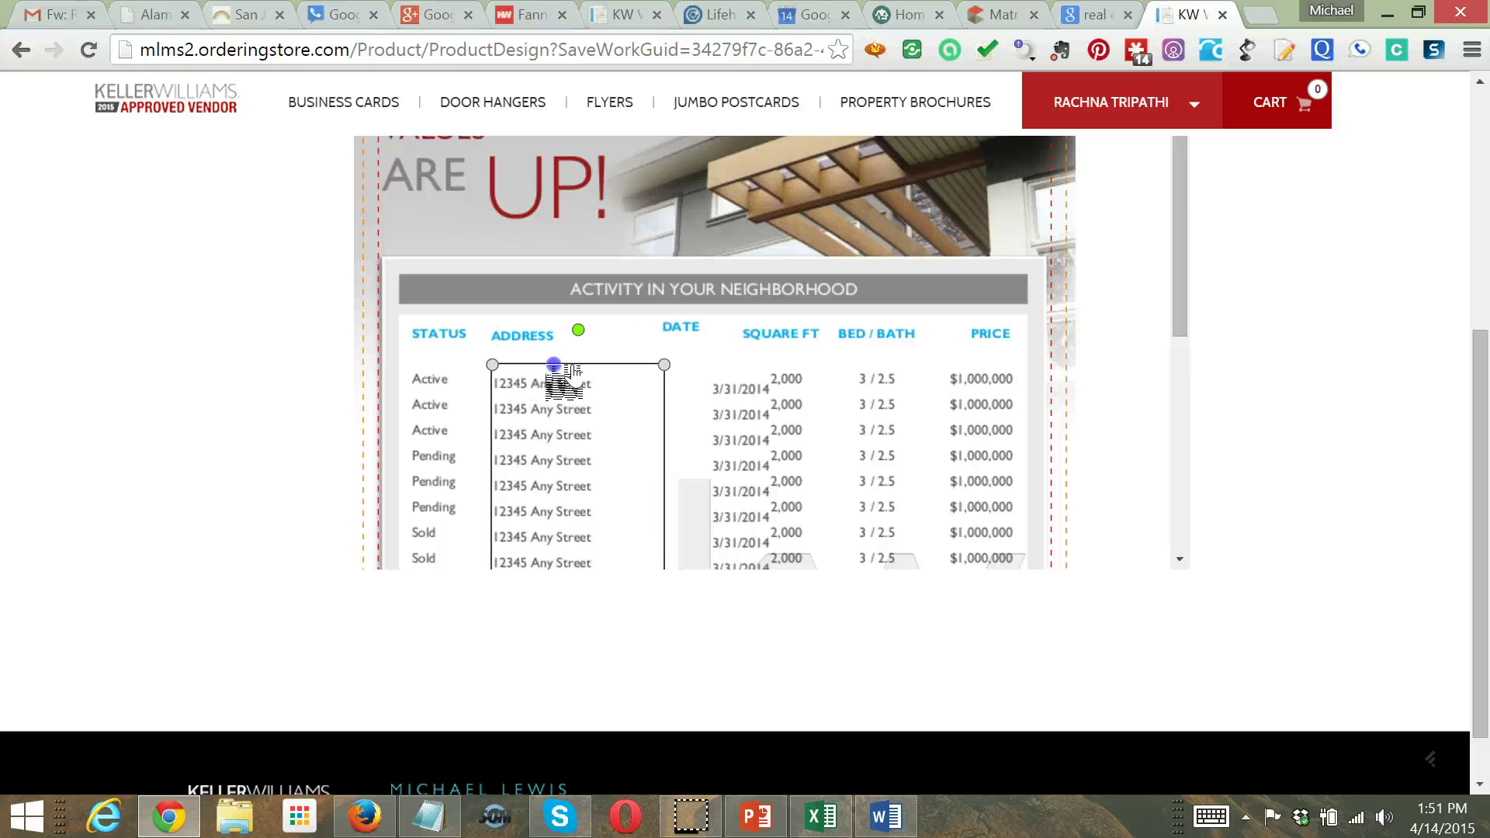
left_click_drag(566, 393, 559, 402)
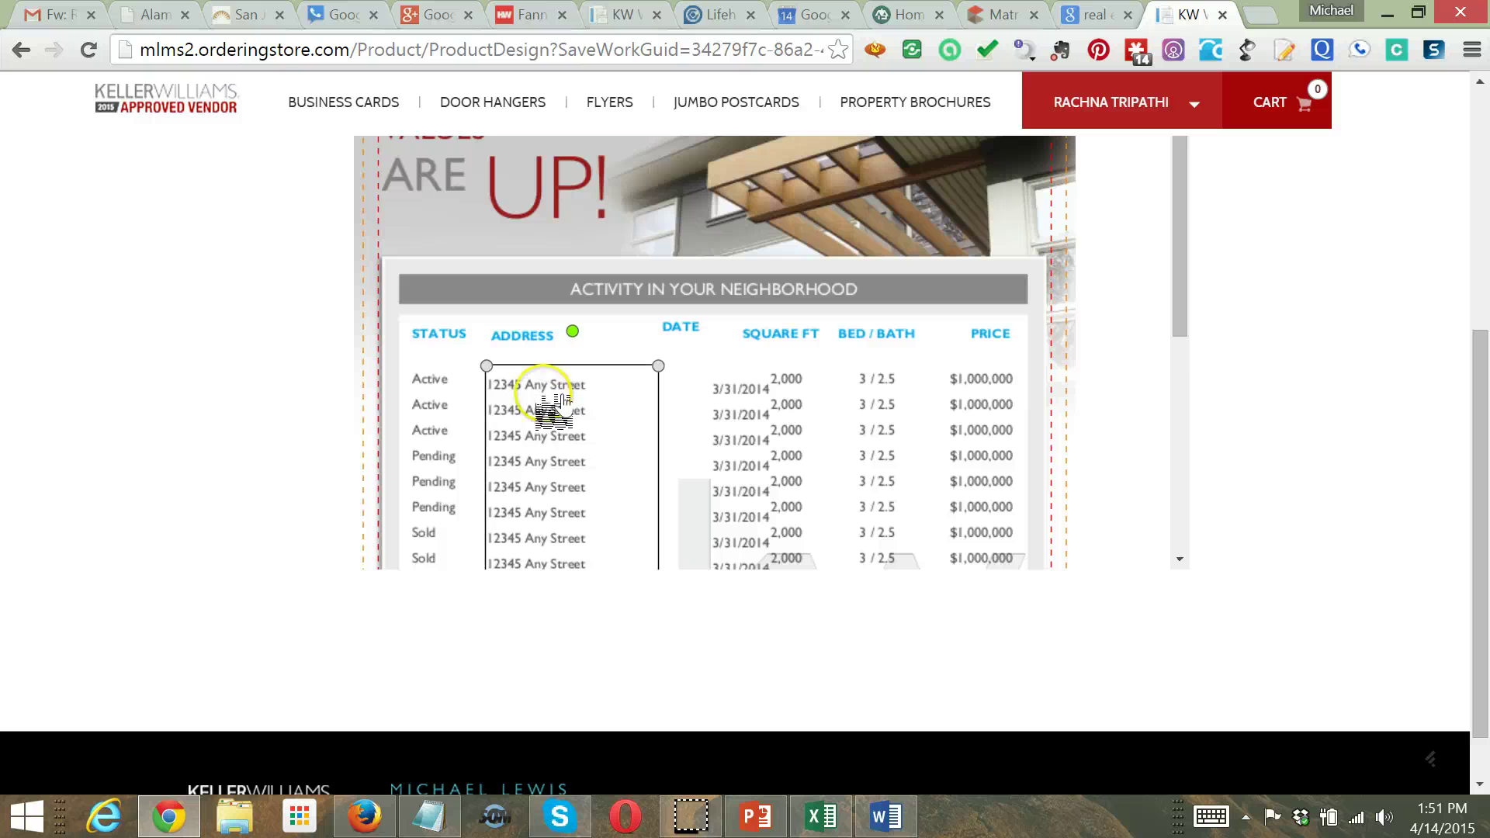
left_click(425, 429)
left_click(982, 384)
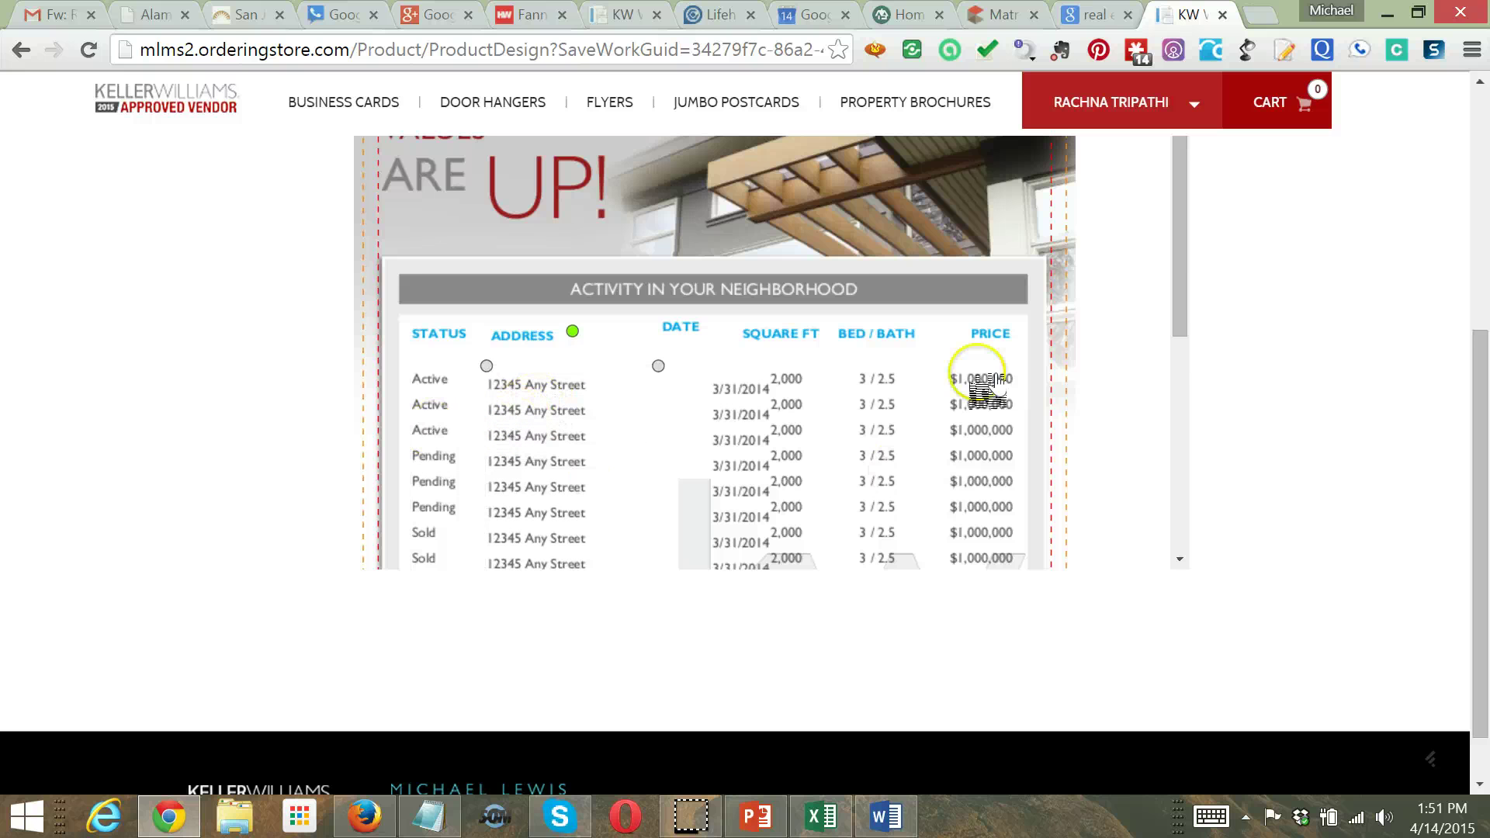
Reposition the DATE header so it sits right after the ADDRESS header
left_click_drag(1182, 316, 1161, 371)
left_click(681, 190)
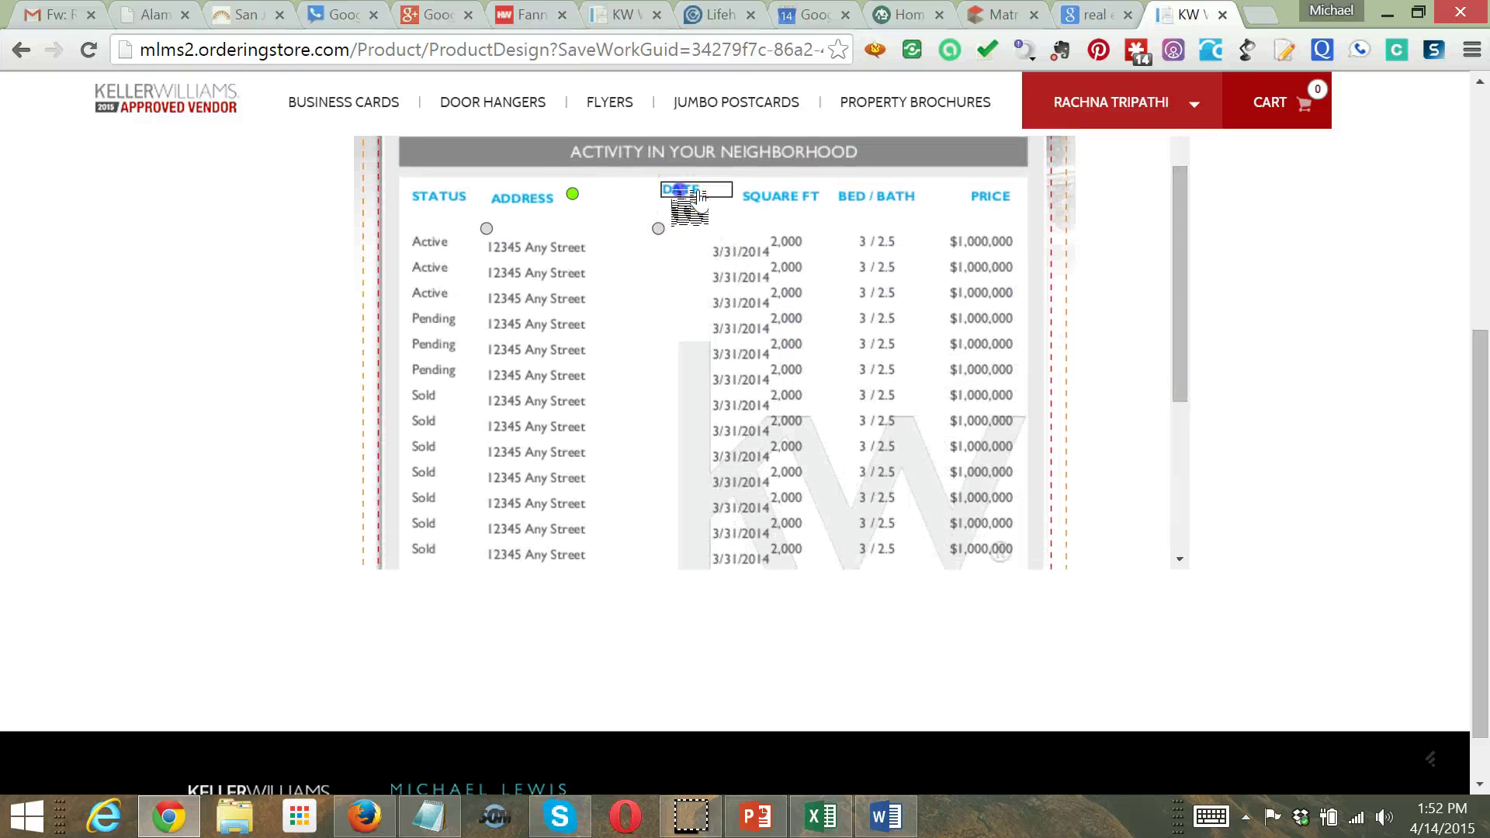
left_click_drag(701, 196, 661, 206)
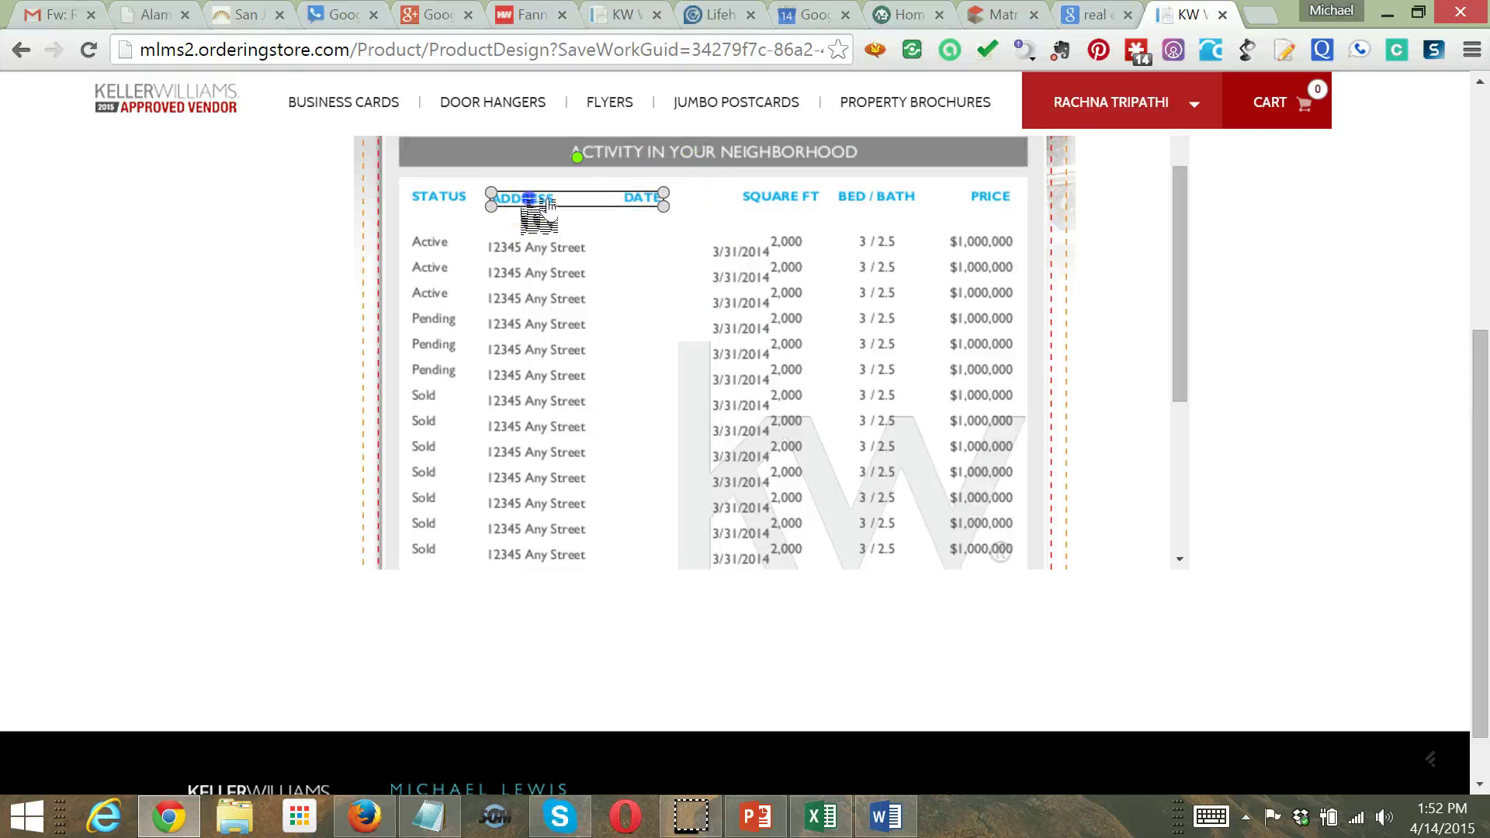
left_click_drag(551, 201, 549, 203)
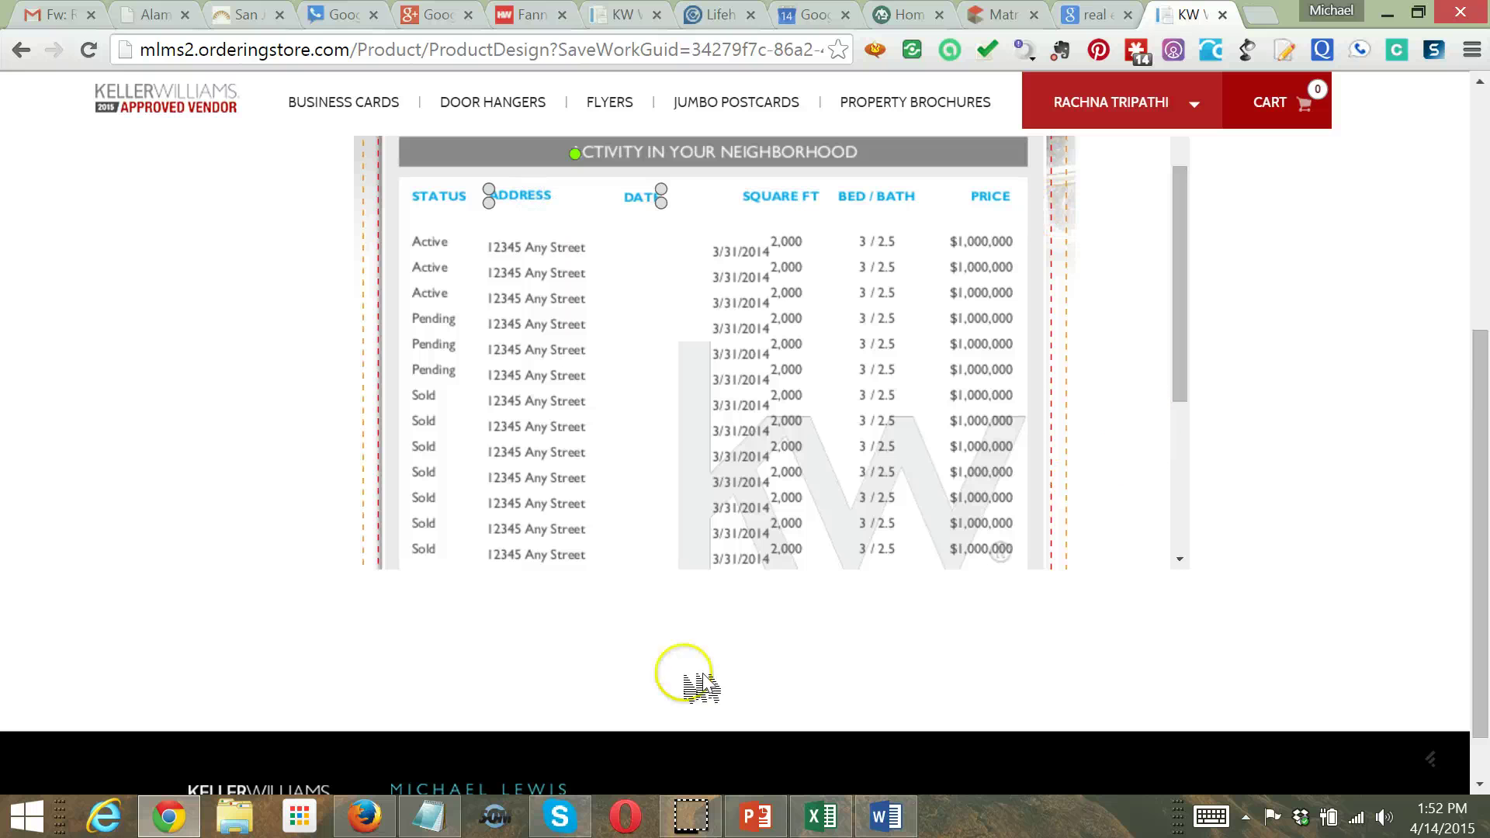
Select the street names in B2:B18 of the Market Update spreadsheet
left_click(825, 816)
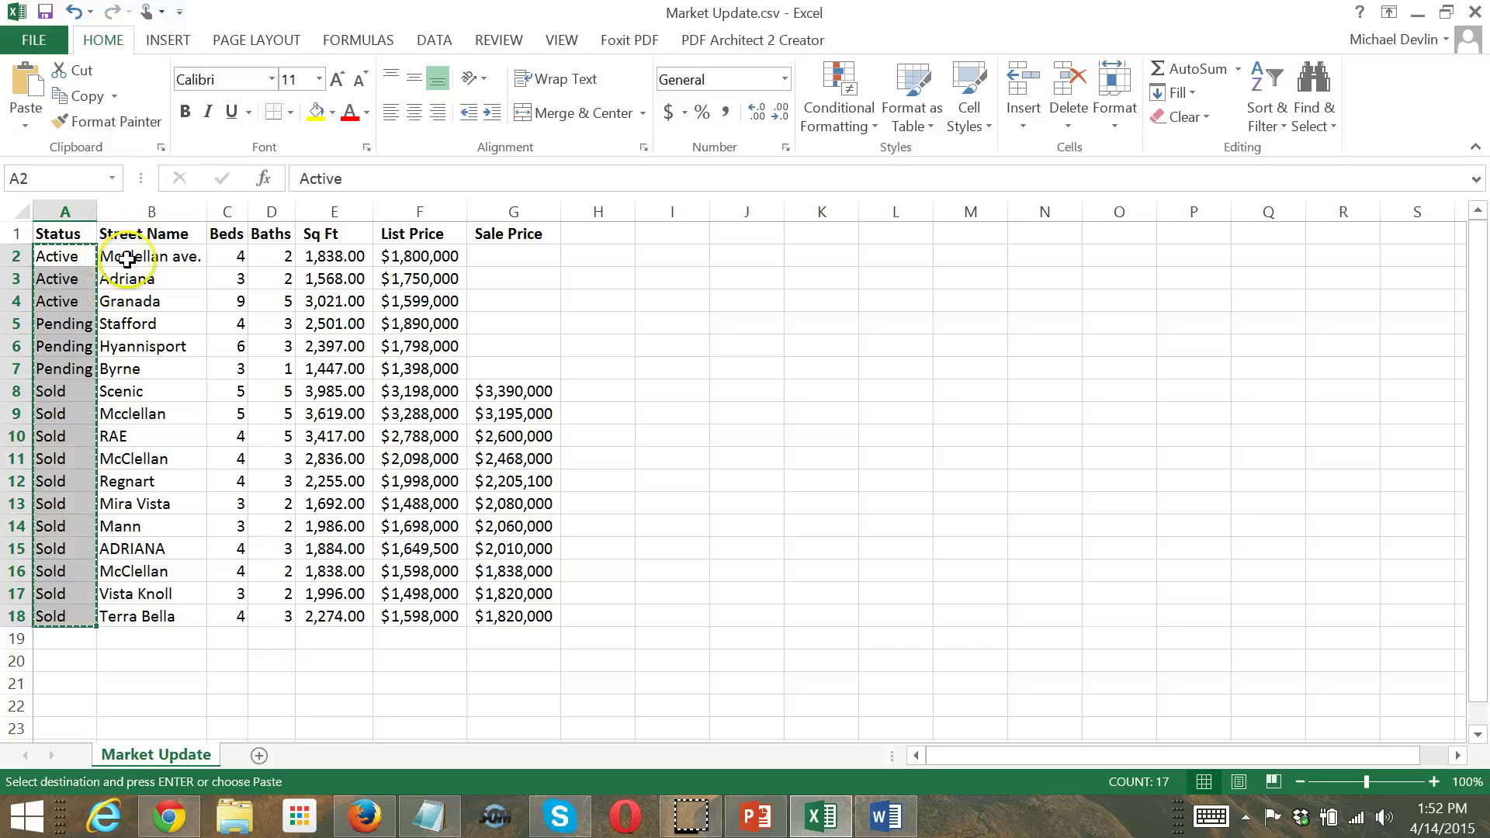
left_click_drag(127, 258, 172, 614)
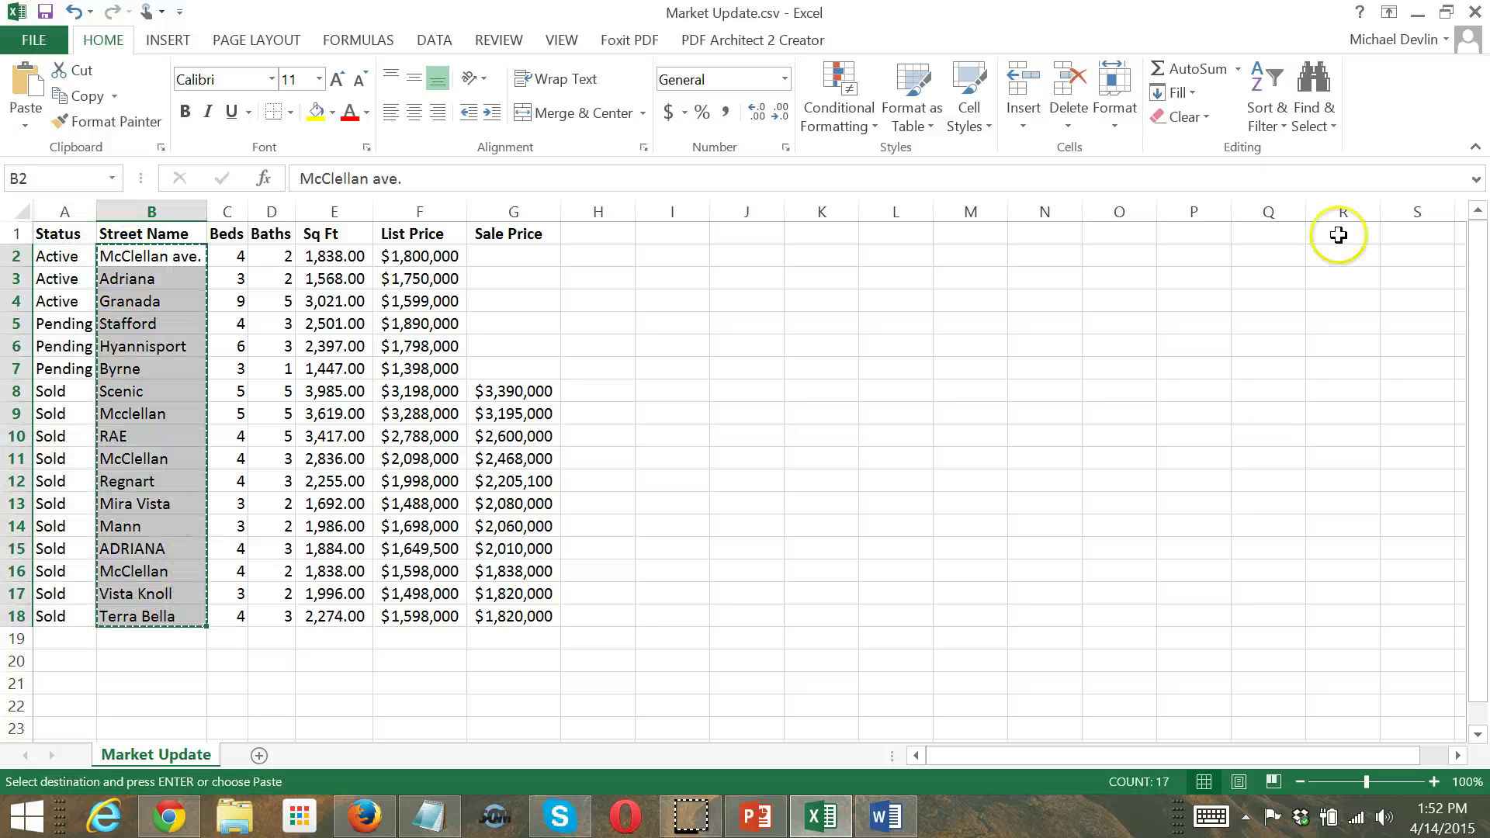
left_click(1418, 12)
Replace the placeholder addresses with the pasted street names, minus the trailing blank line
left_click(491, 454)
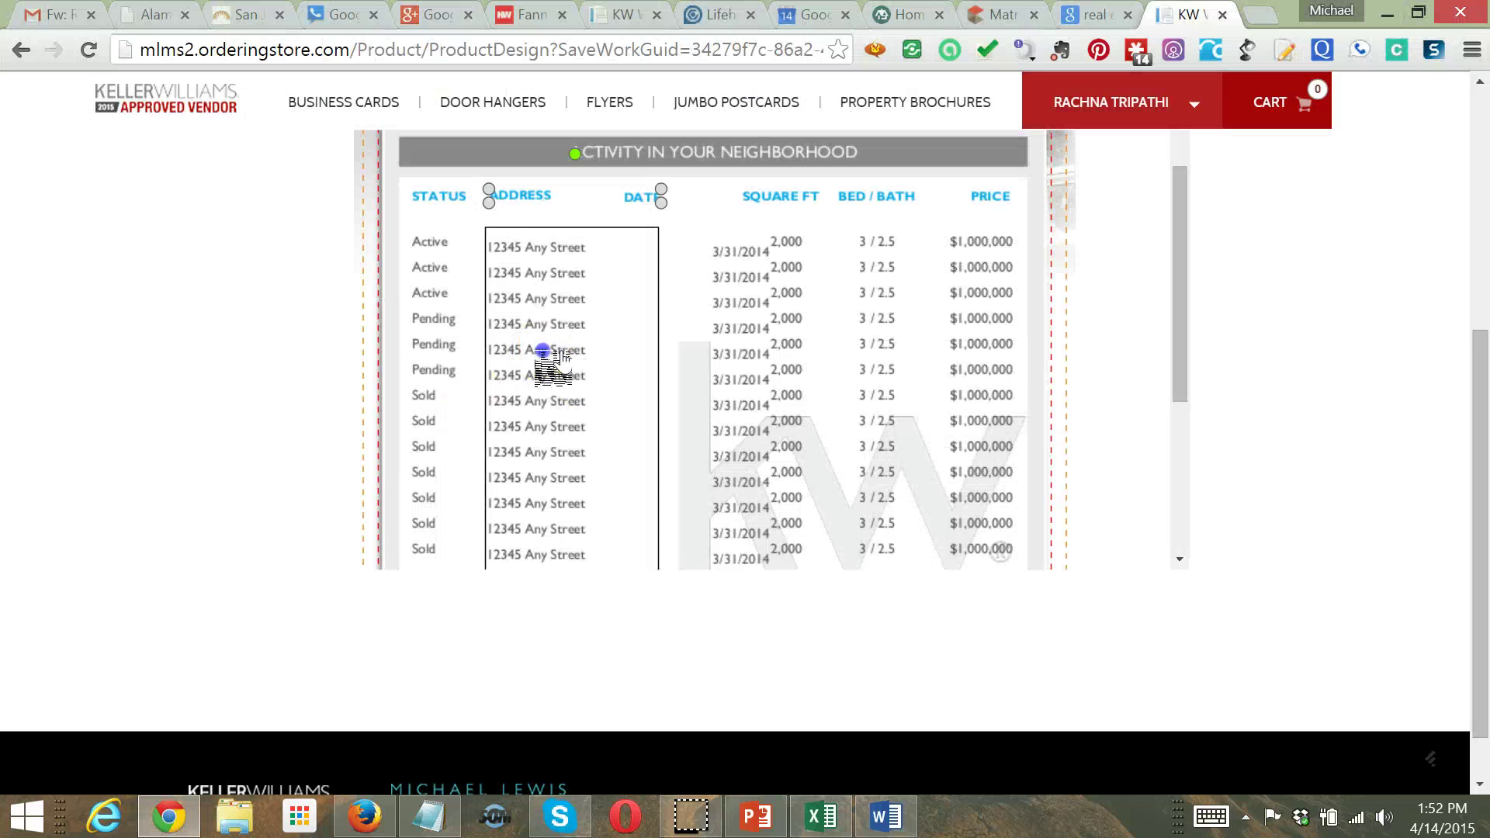
double_click(549, 357)
left_click(602, 243)
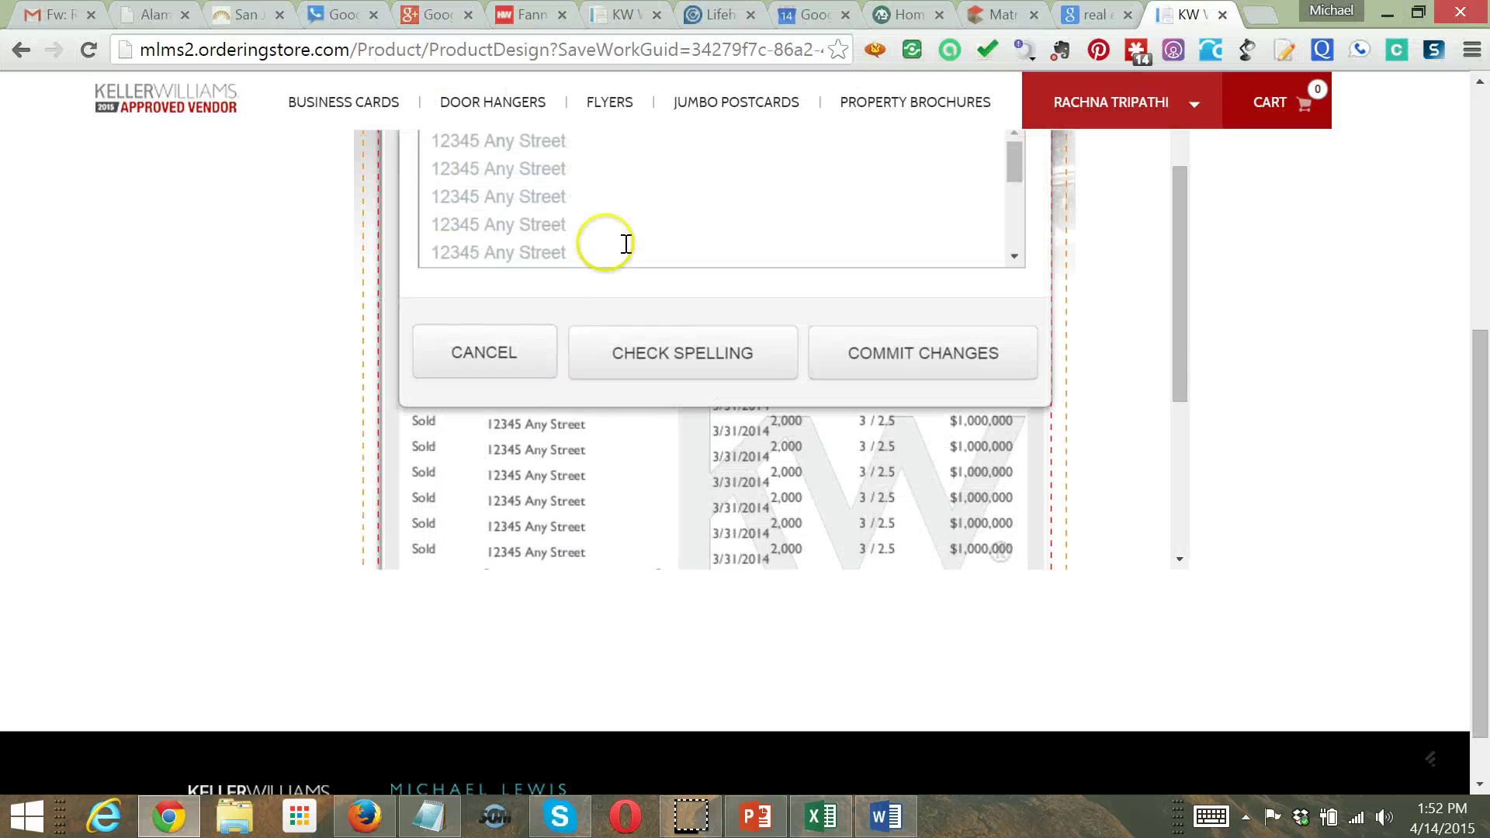
key("ctrl+a")
key("Delete")
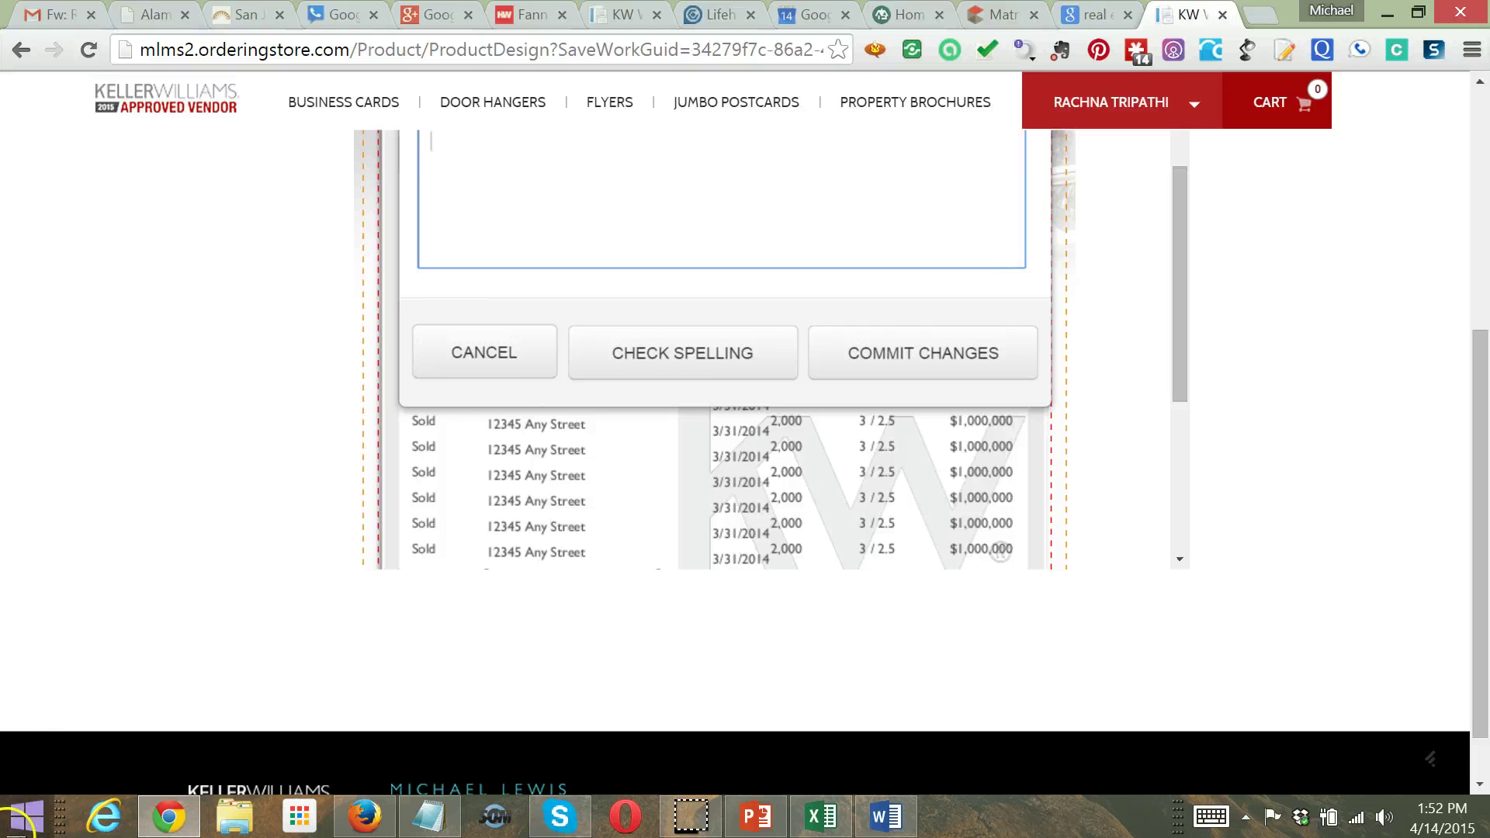
key("ctrl+v")
key("BackSpace")
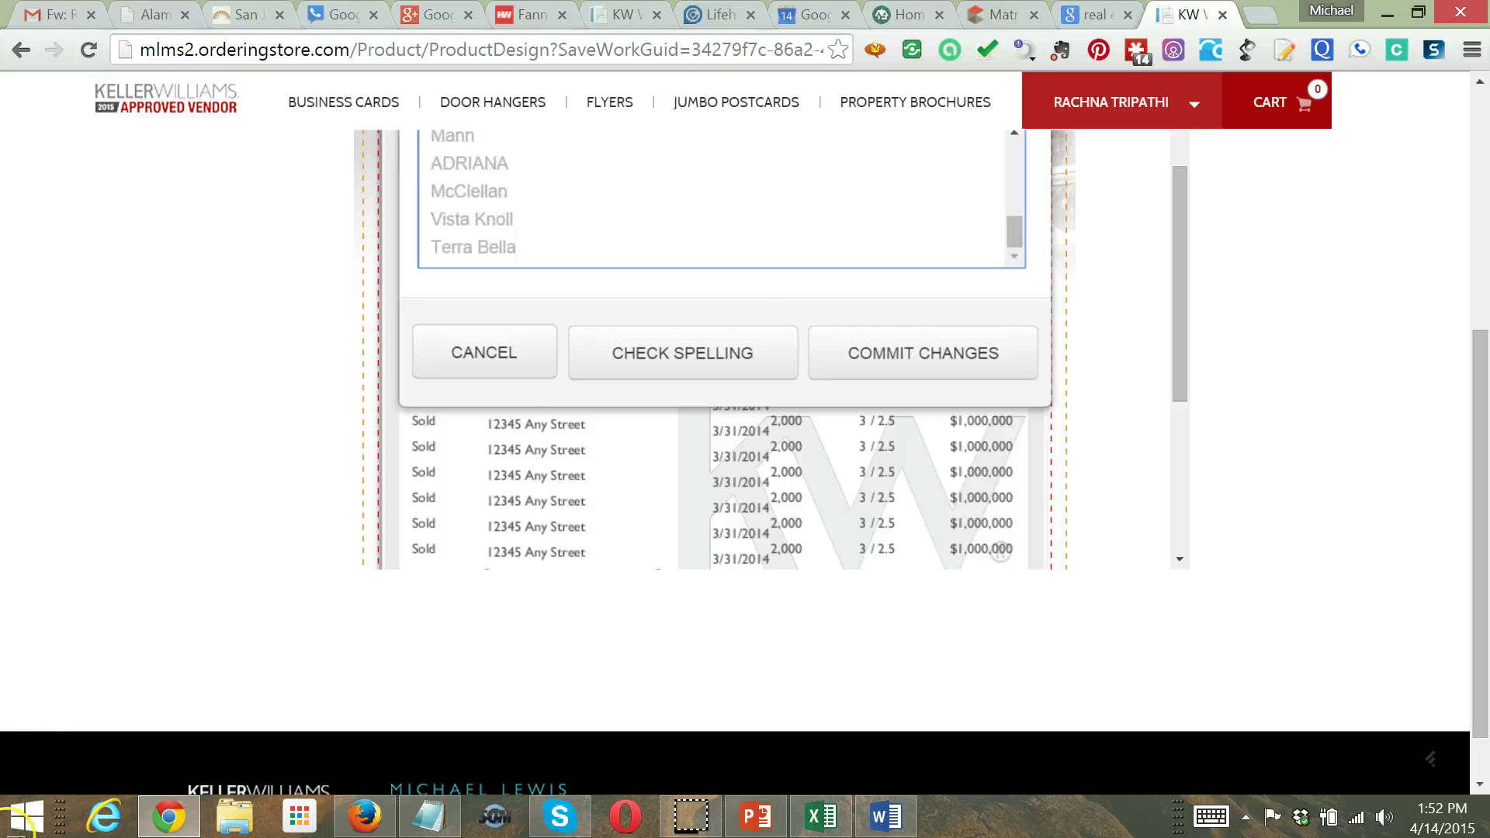
left_click(927, 361)
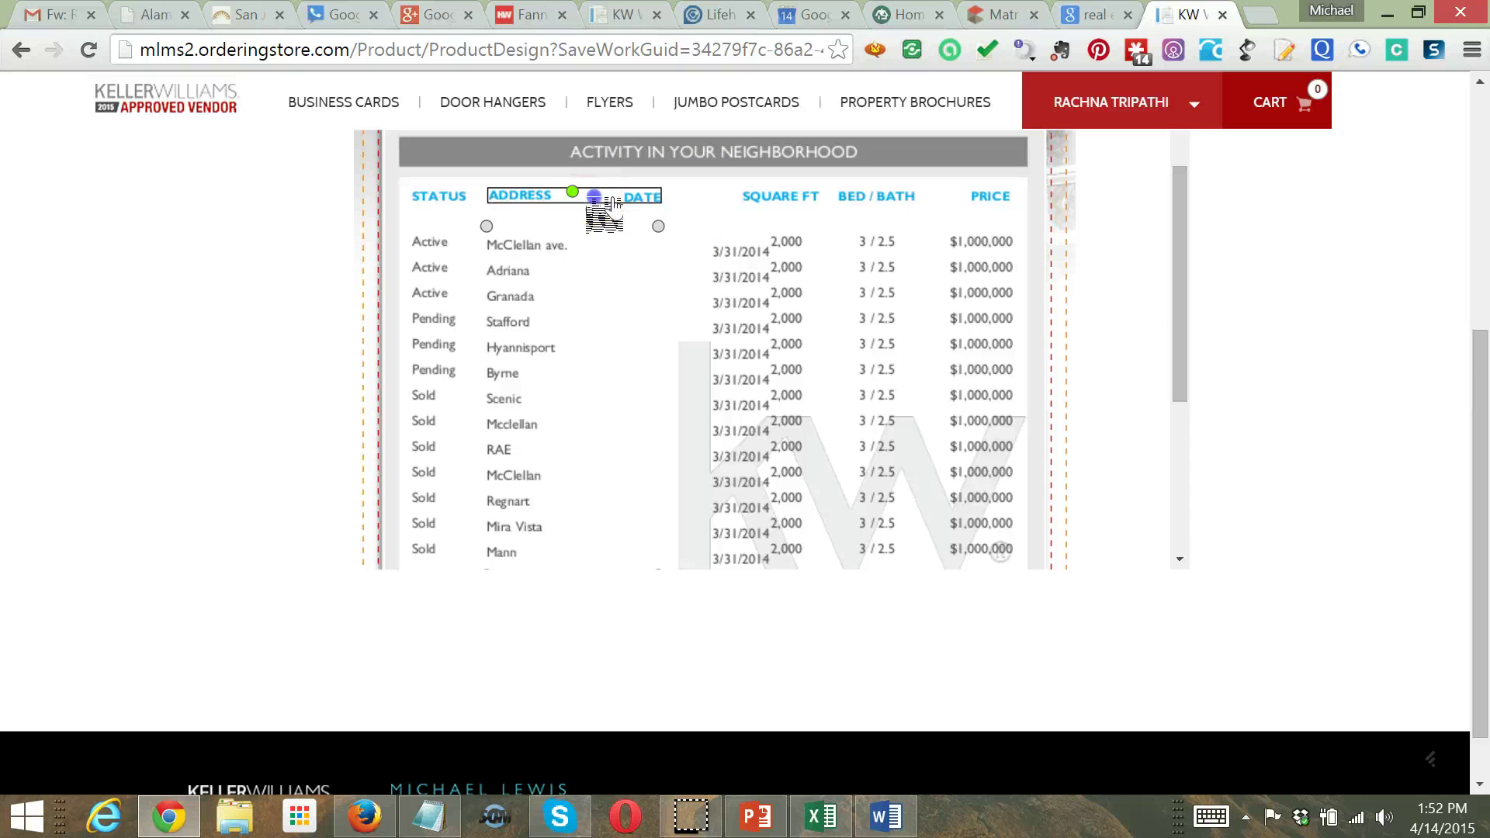
Shift the DATE header to the right on the flyer table
left_click_drag(613, 203, 704, 203)
left_click(897, 724)
left_click(761, 817)
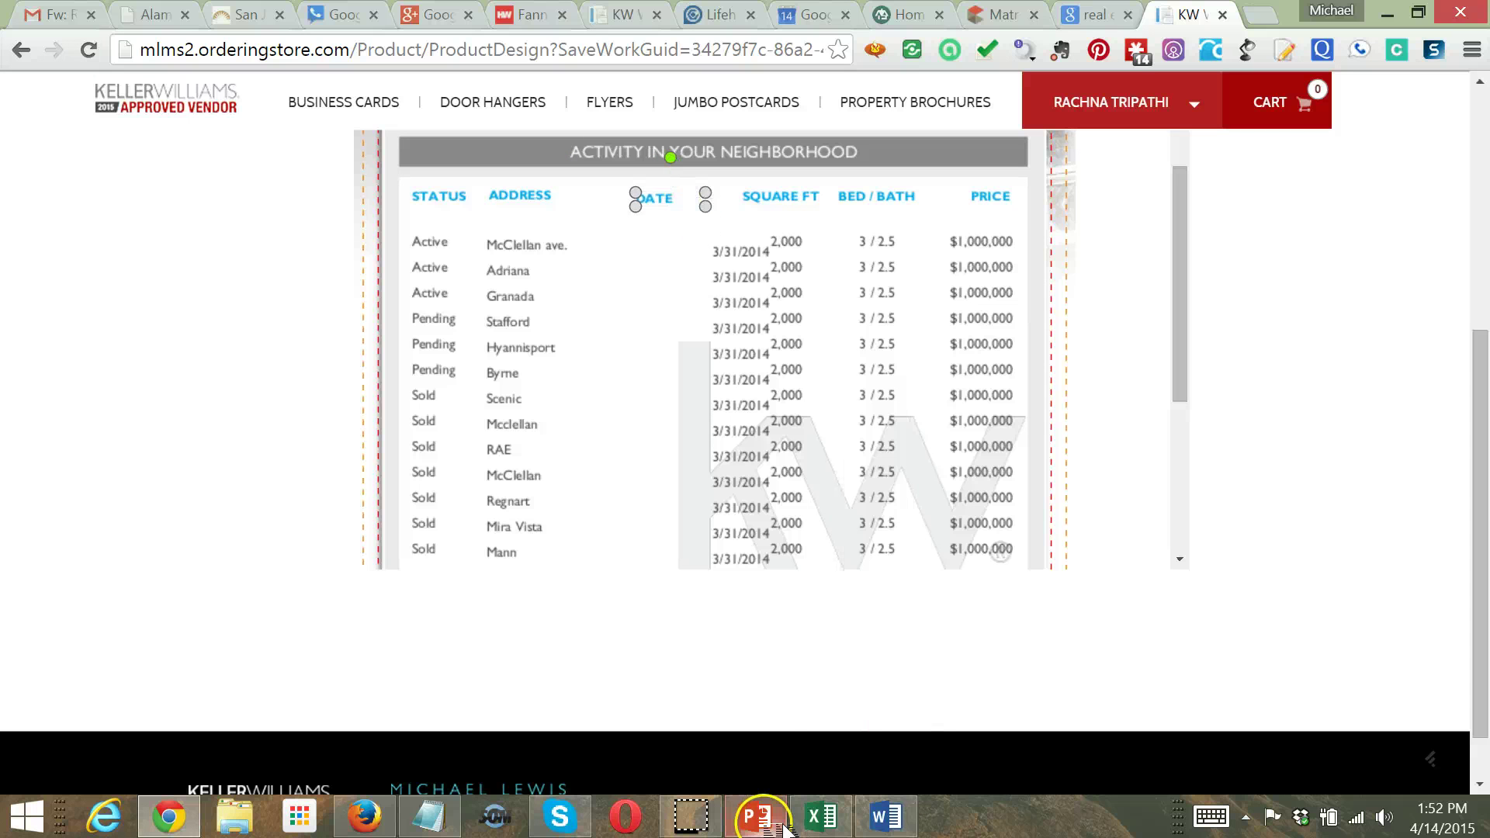
left_click(836, 829)
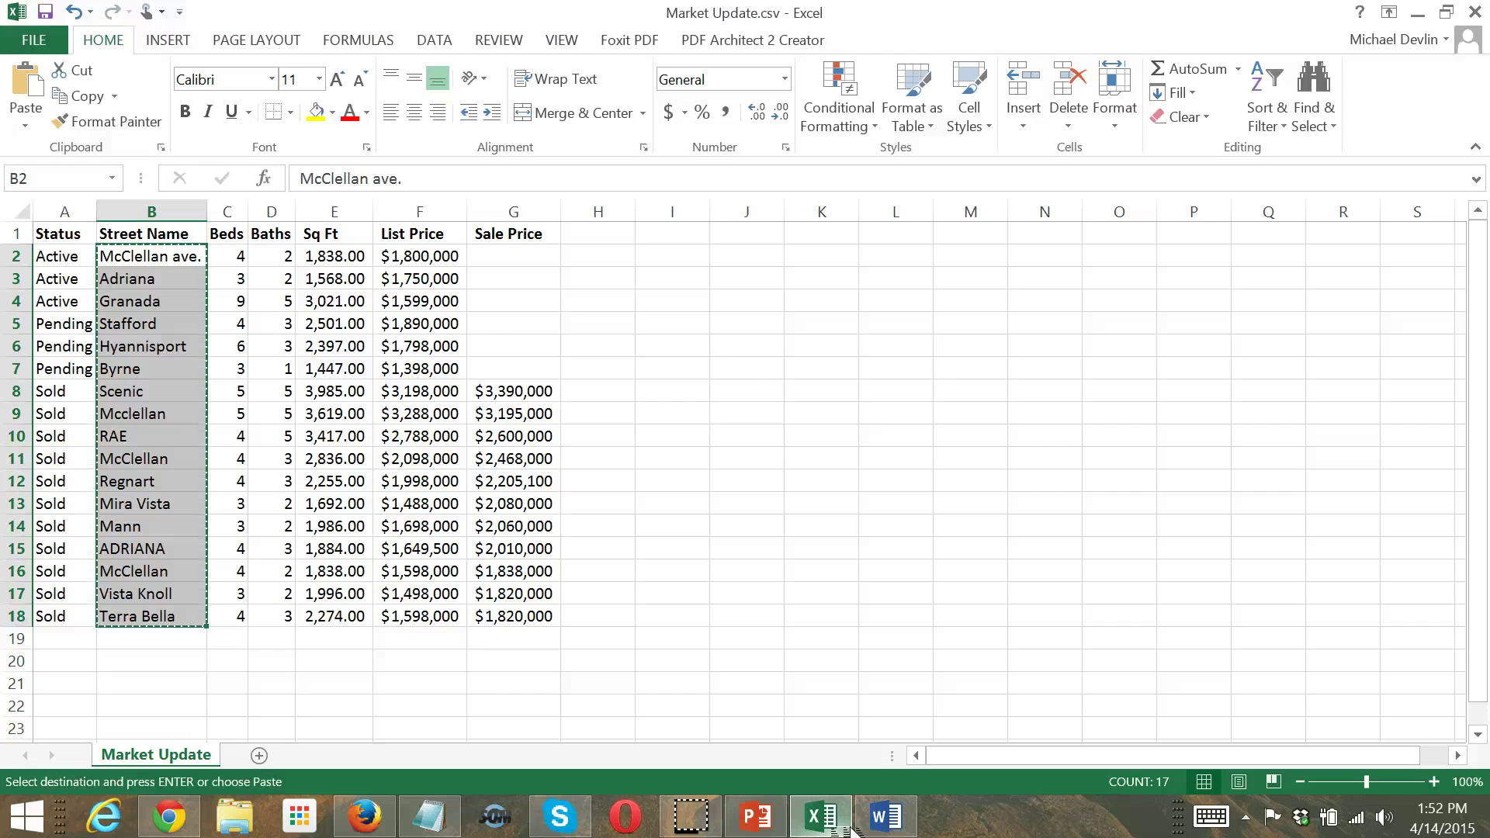
left_click(852, 829)
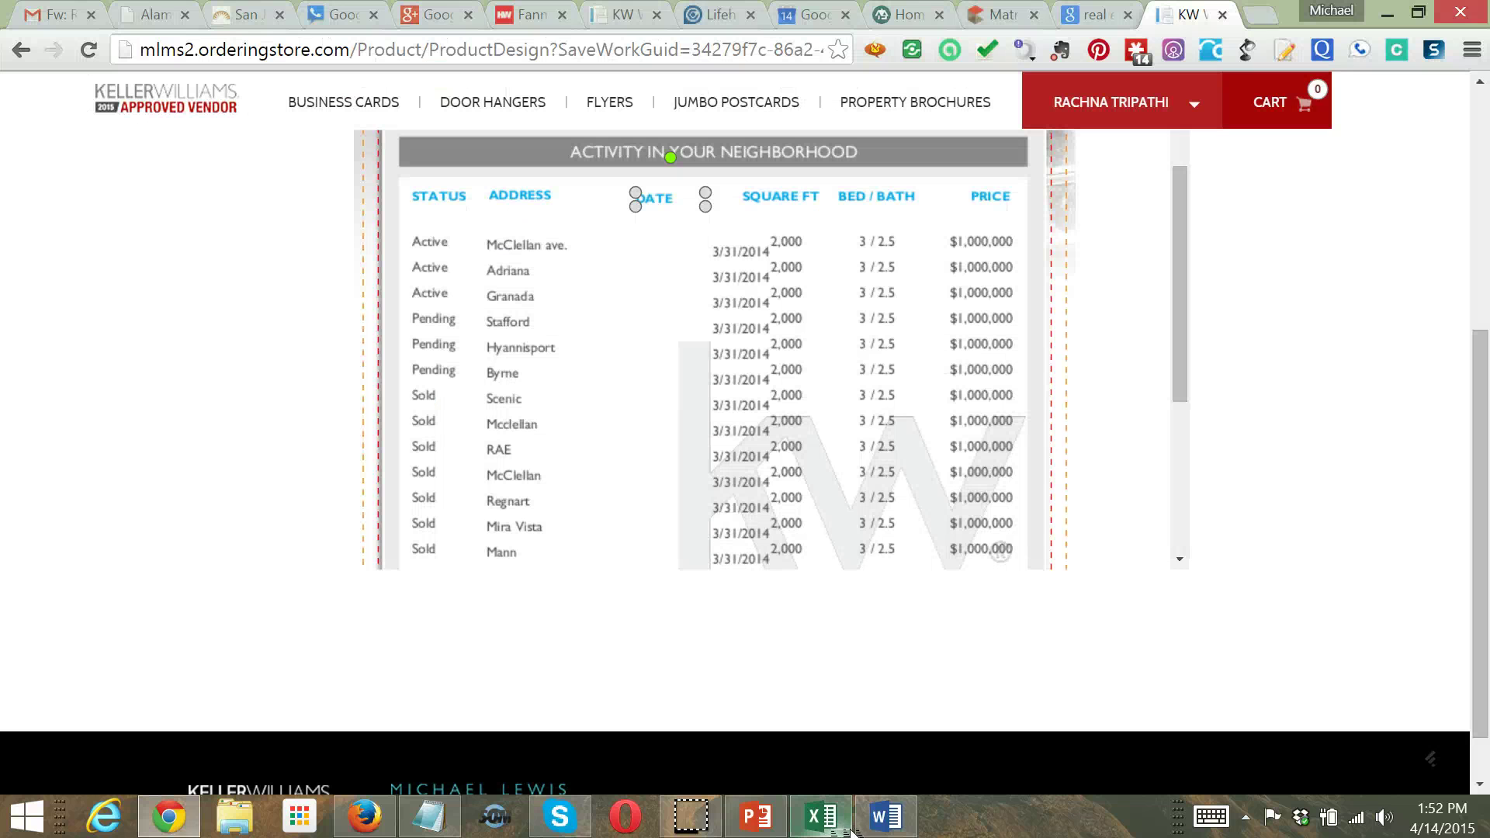
Rename the DATE column header to 'Beds'
left_click(661, 198)
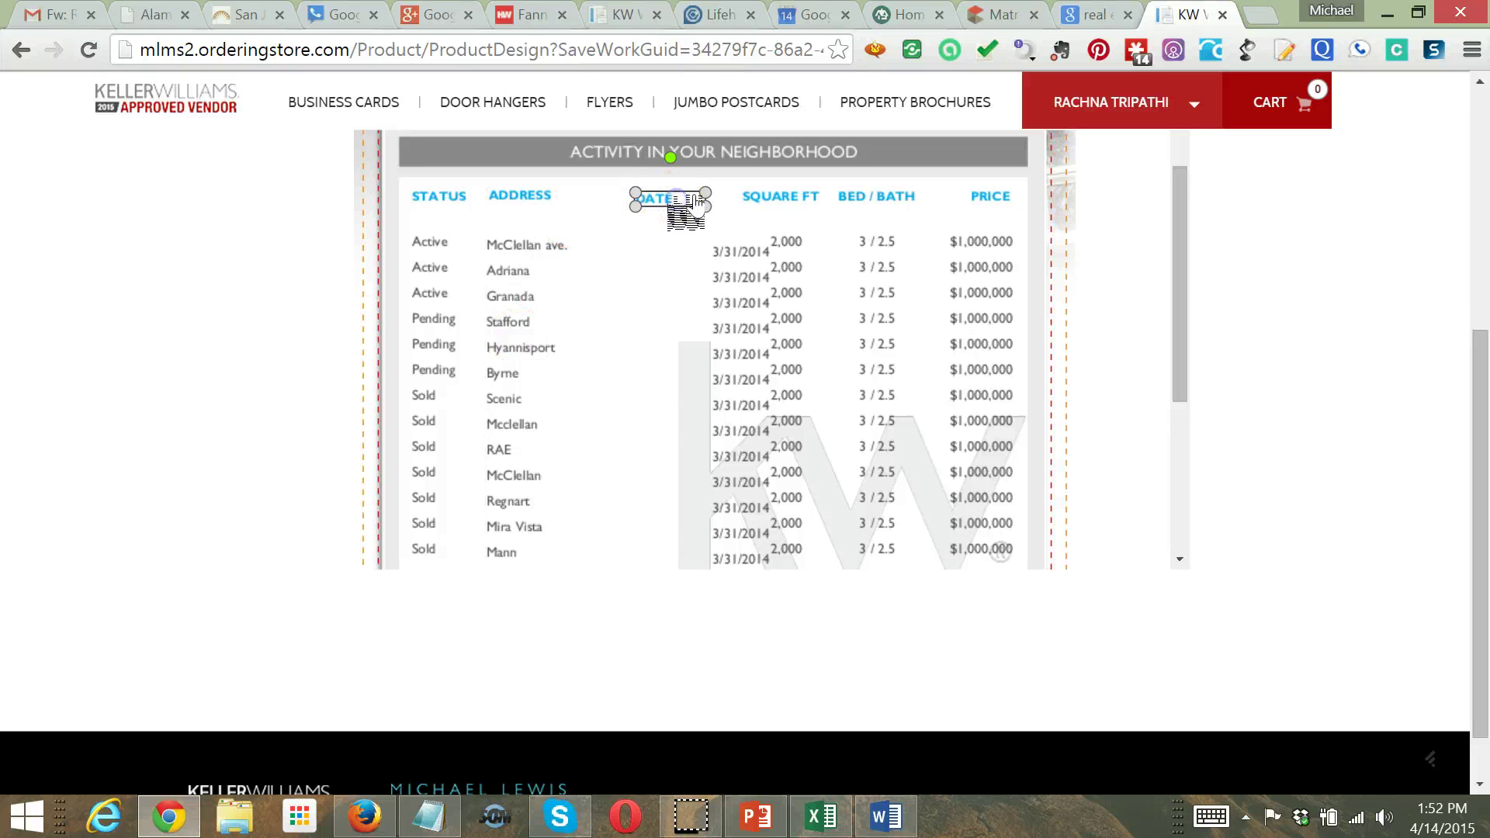
double_click(696, 203)
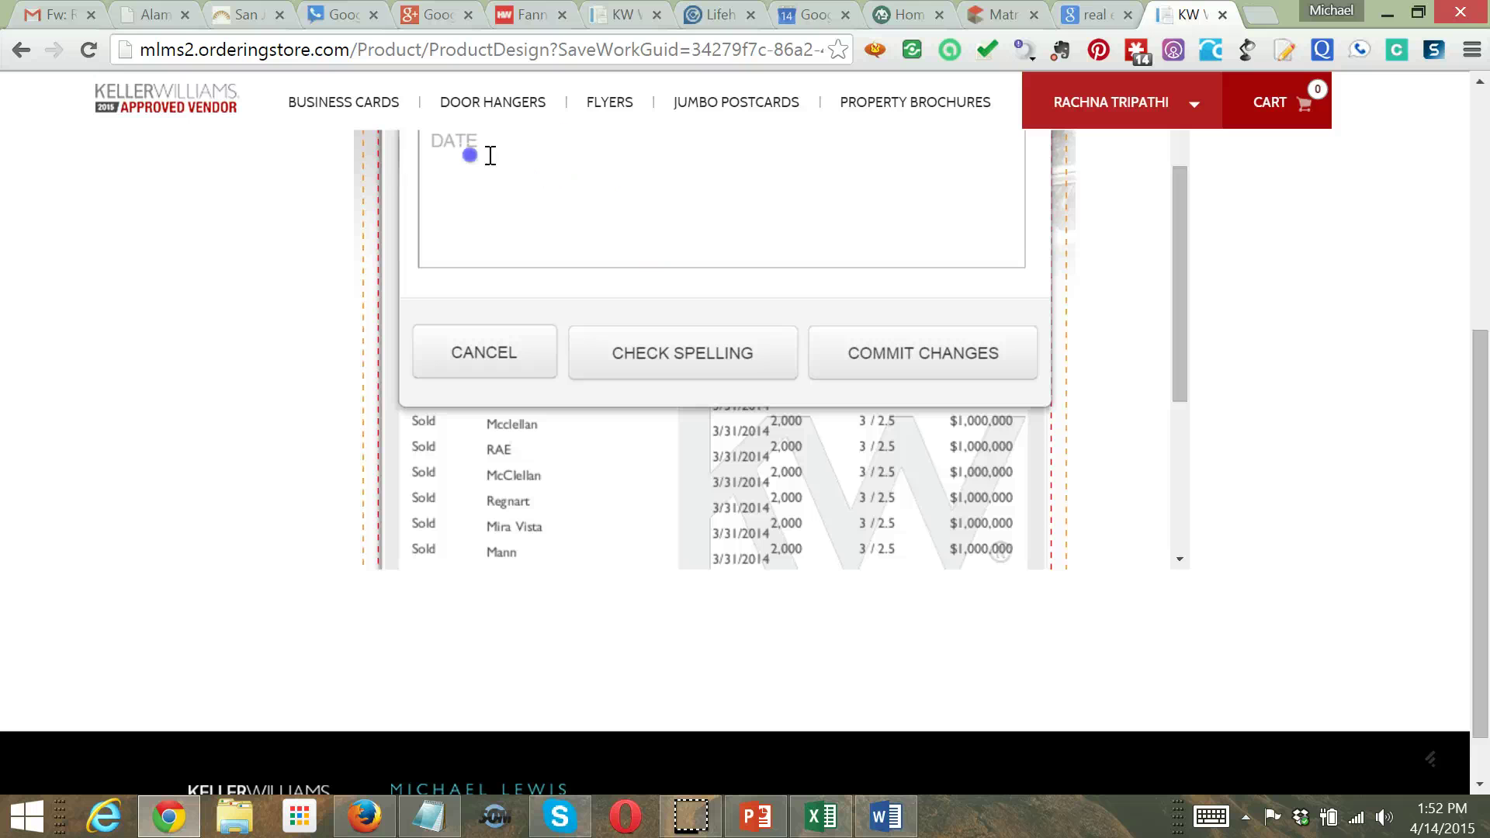
left_click_drag(489, 153, 374, 155)
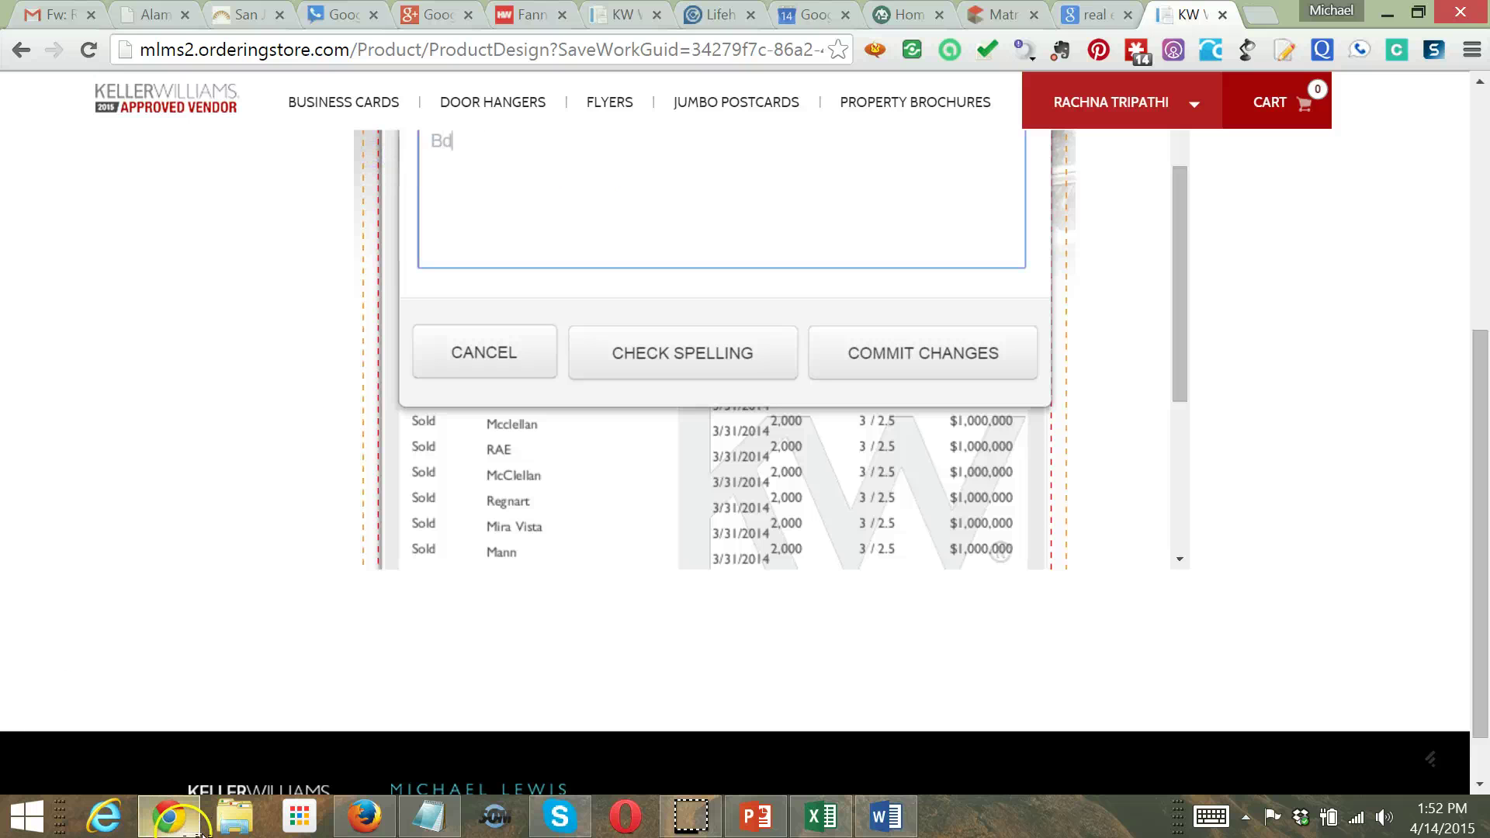
type("Beds")
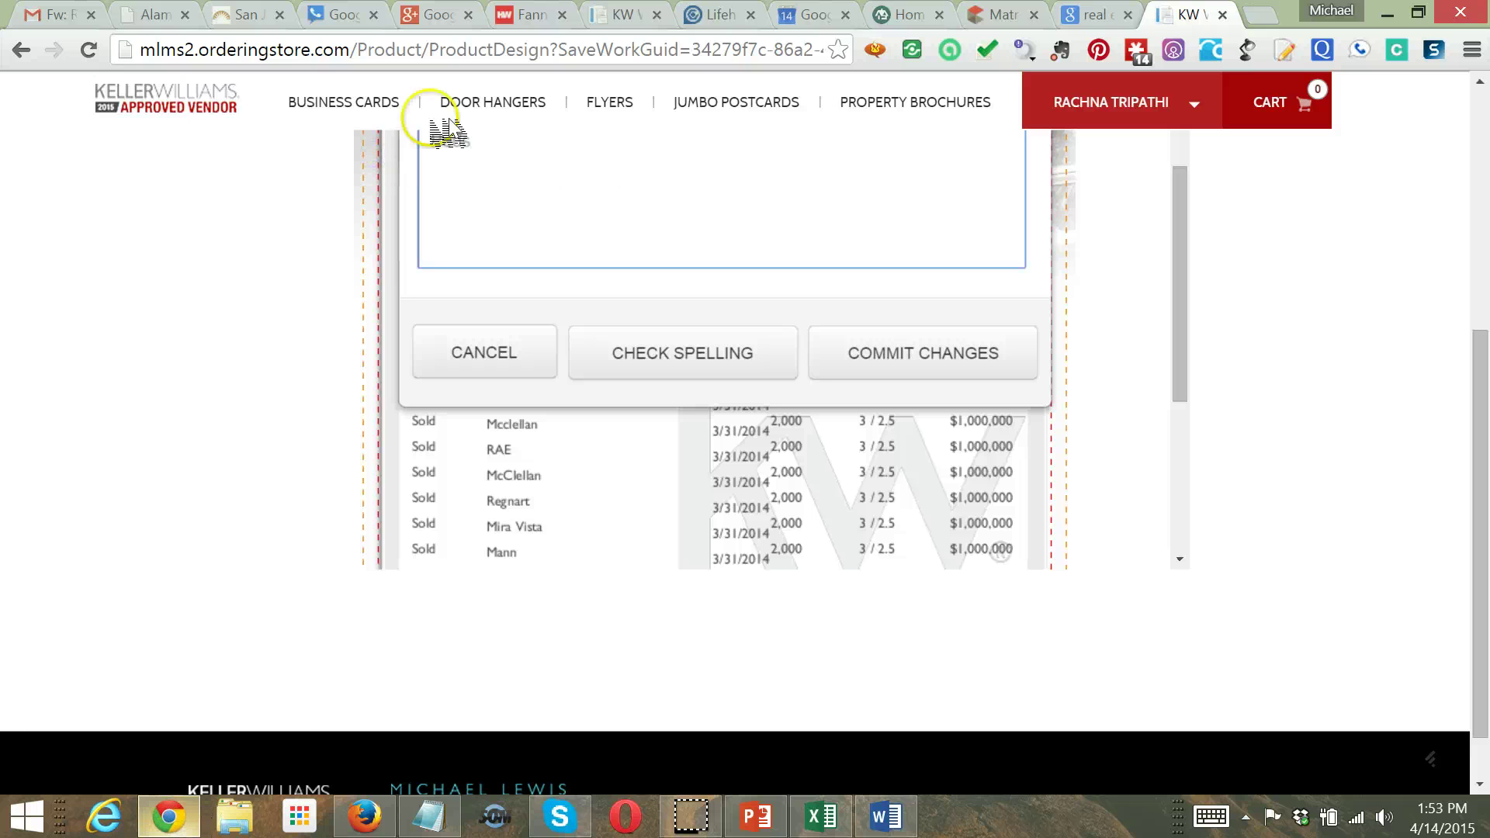
left_click(957, 351)
Move the column of values left so it lines up under the Beds header
left_click(765, 351)
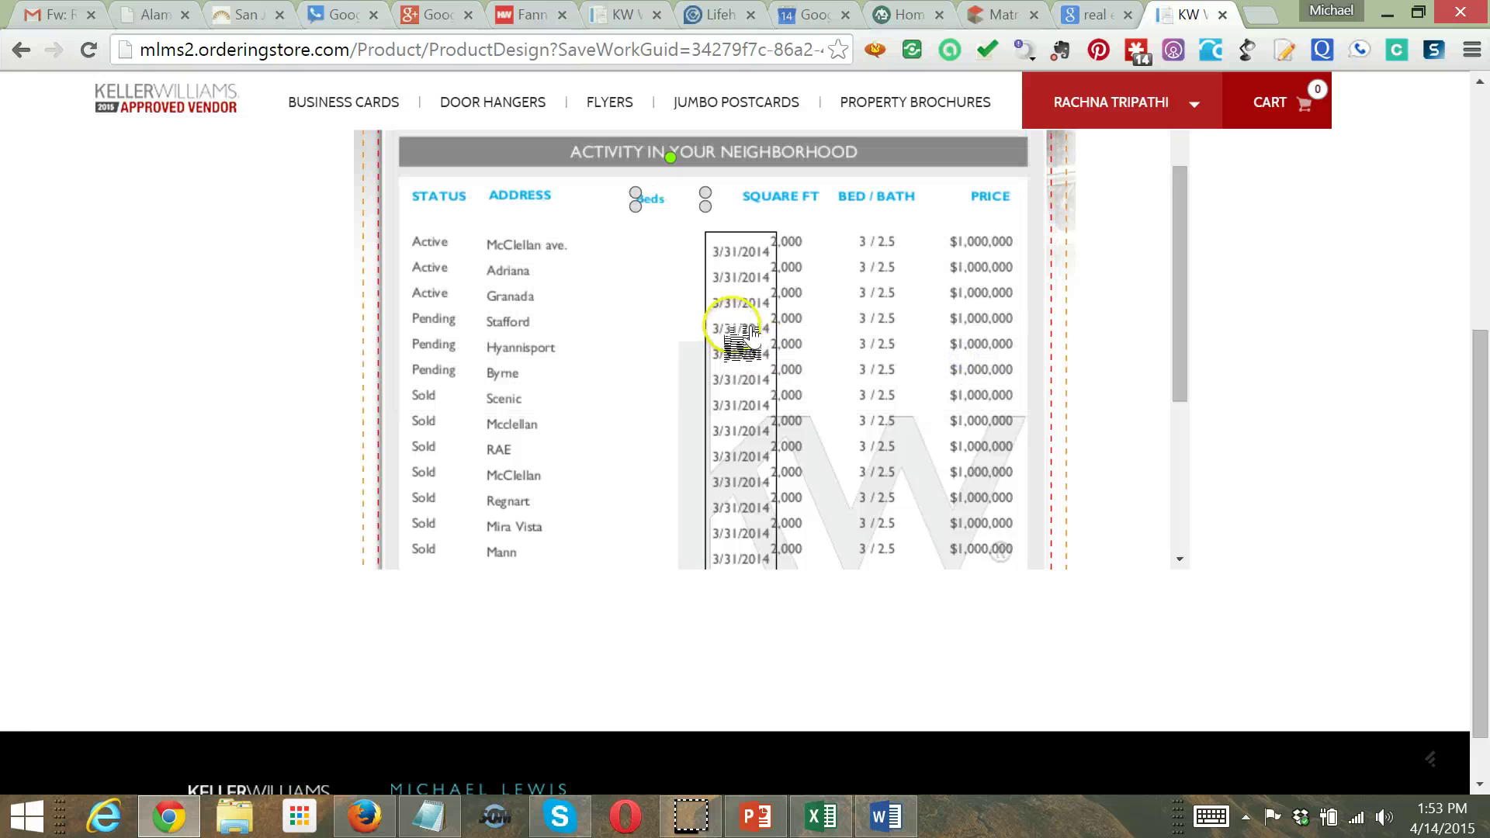
left_click_drag(743, 294, 660, 292)
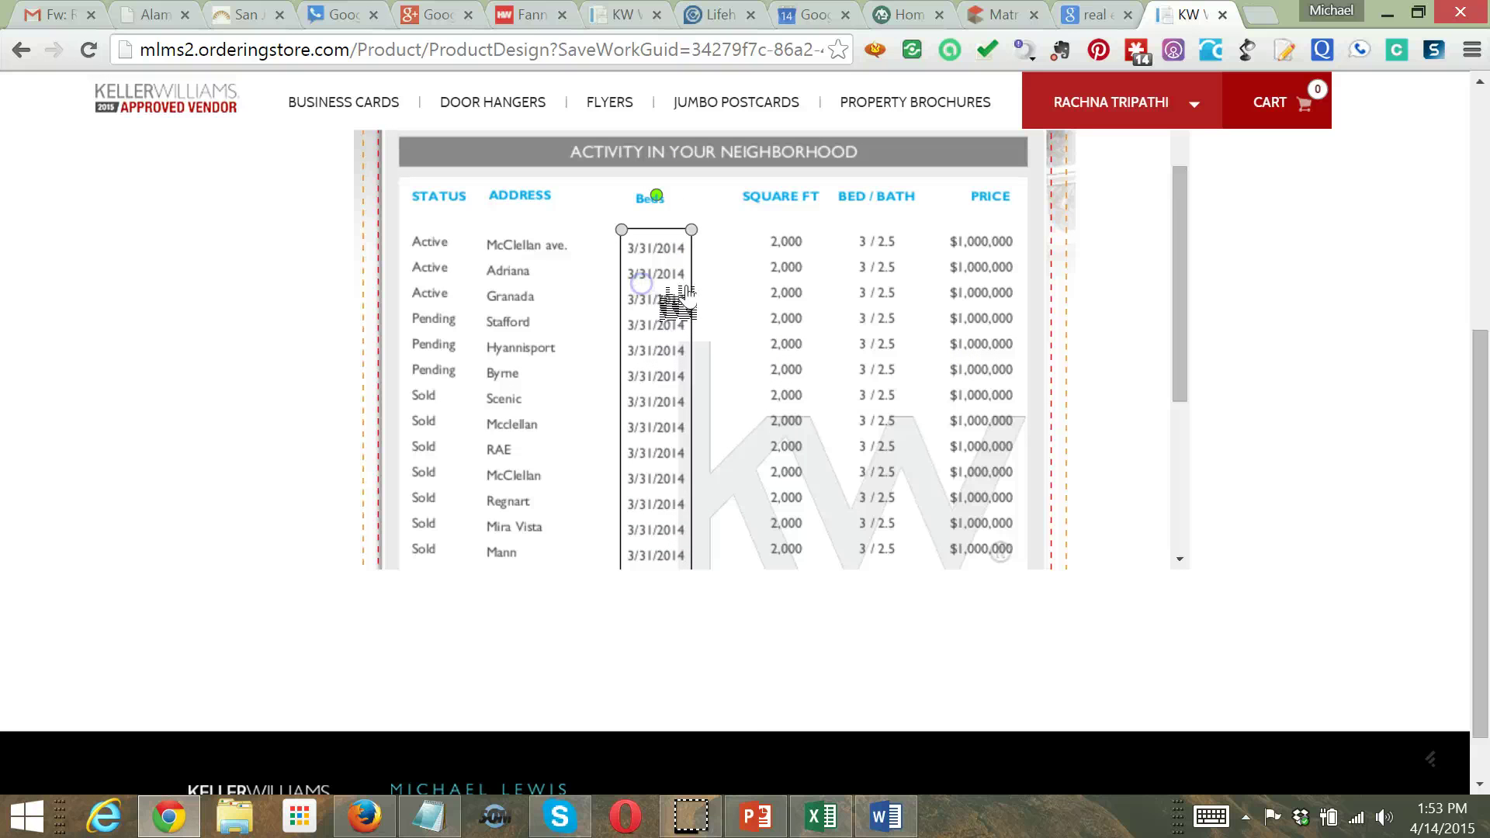
left_click(862, 295)
left_click(804, 716)
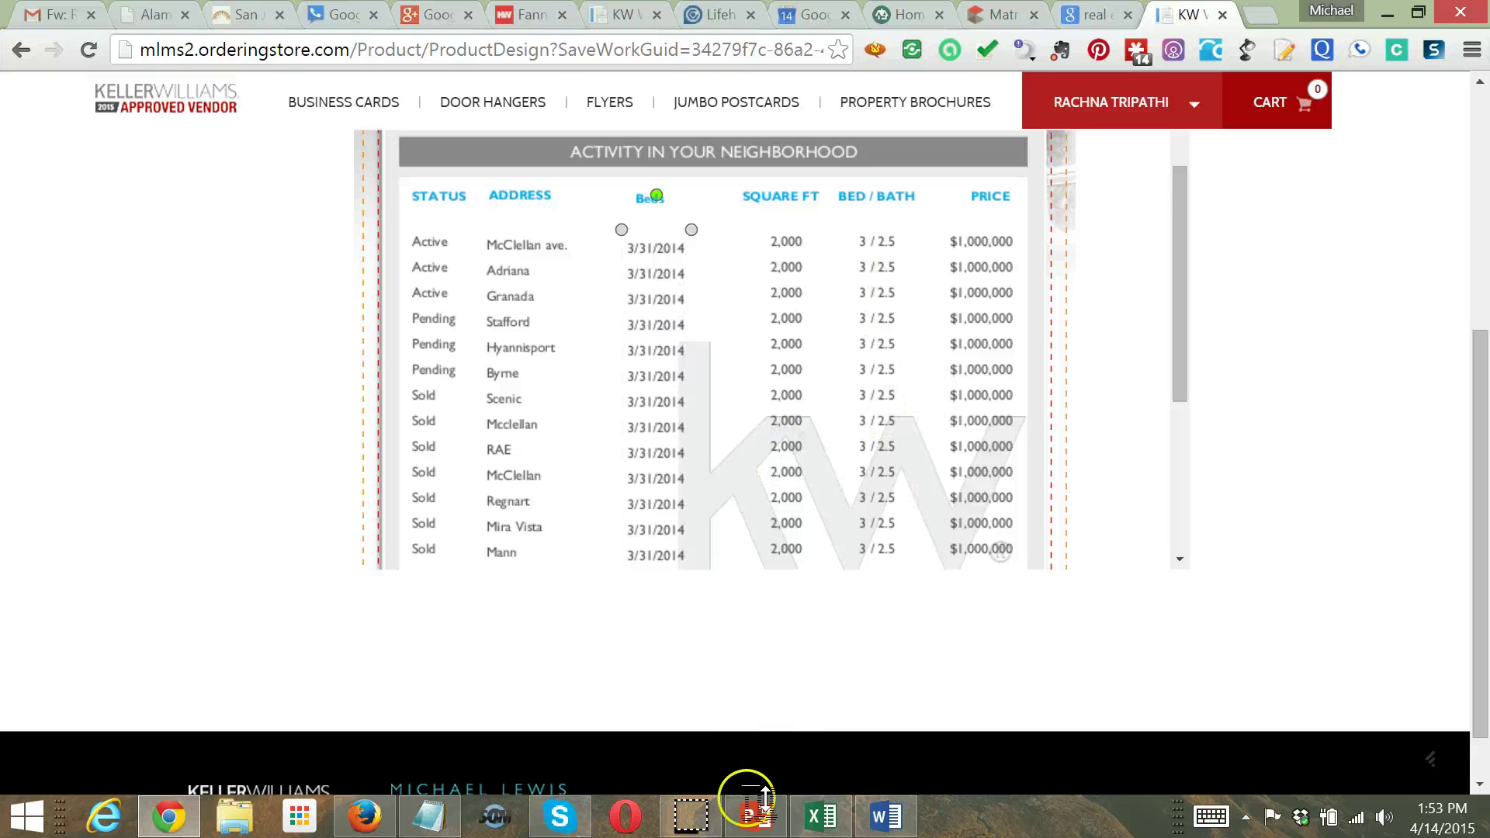
left_click(844, 829)
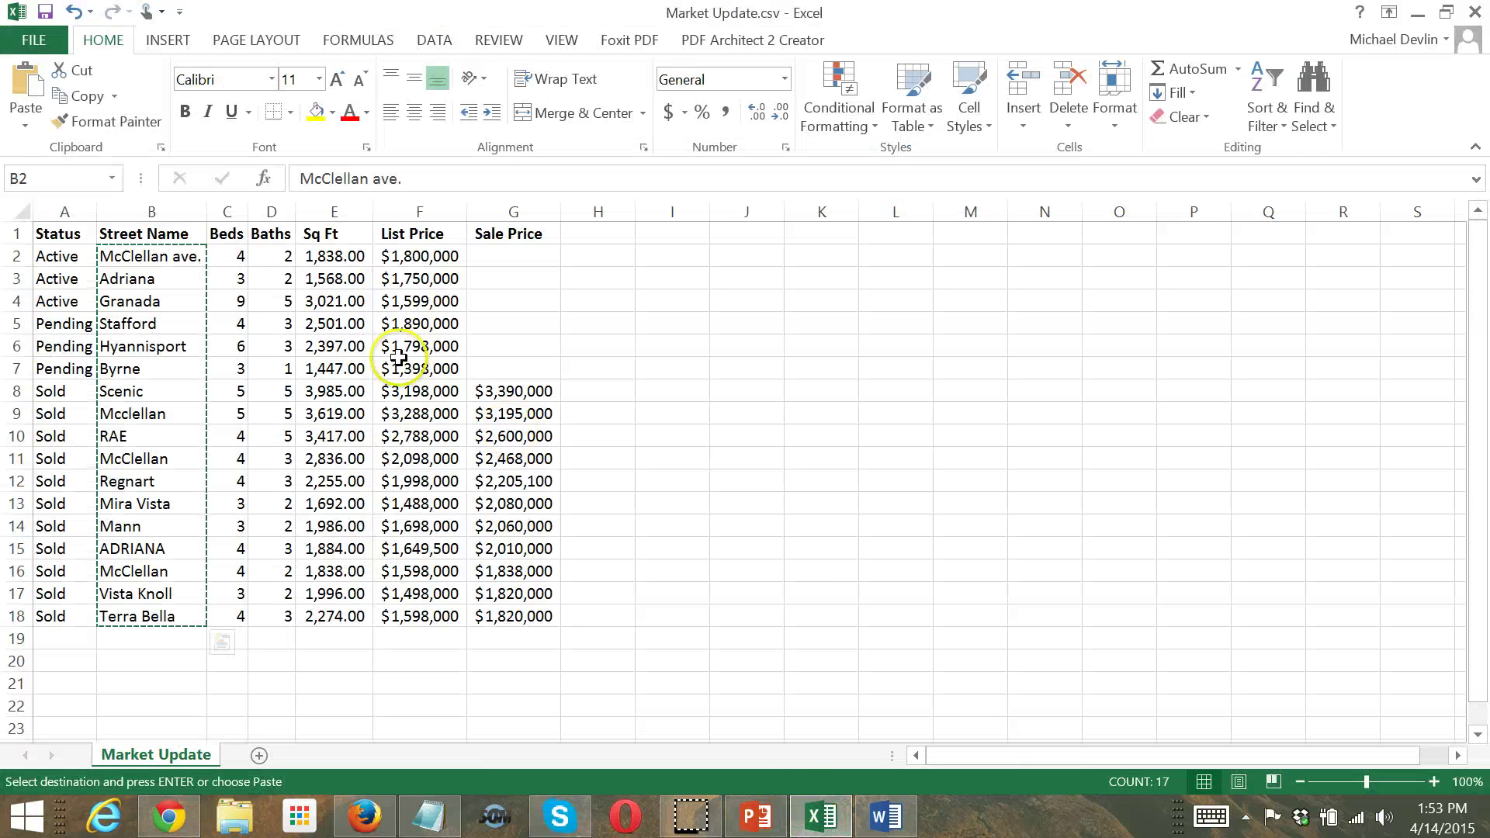
Copy the Beds counts from Excel cells C2:C18
left_click_drag(227, 256, 226, 612)
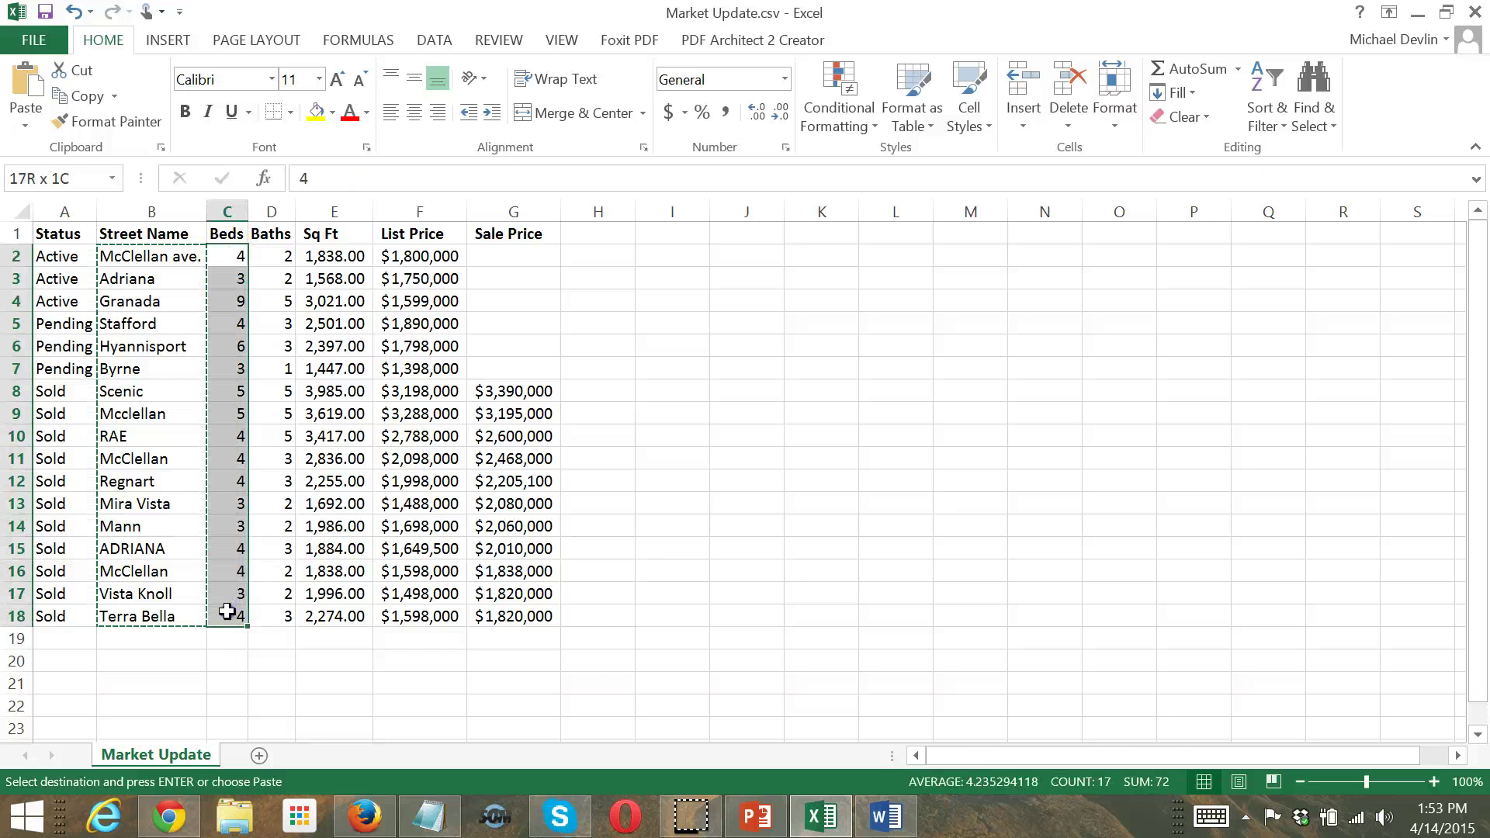
key("ctrl+c")
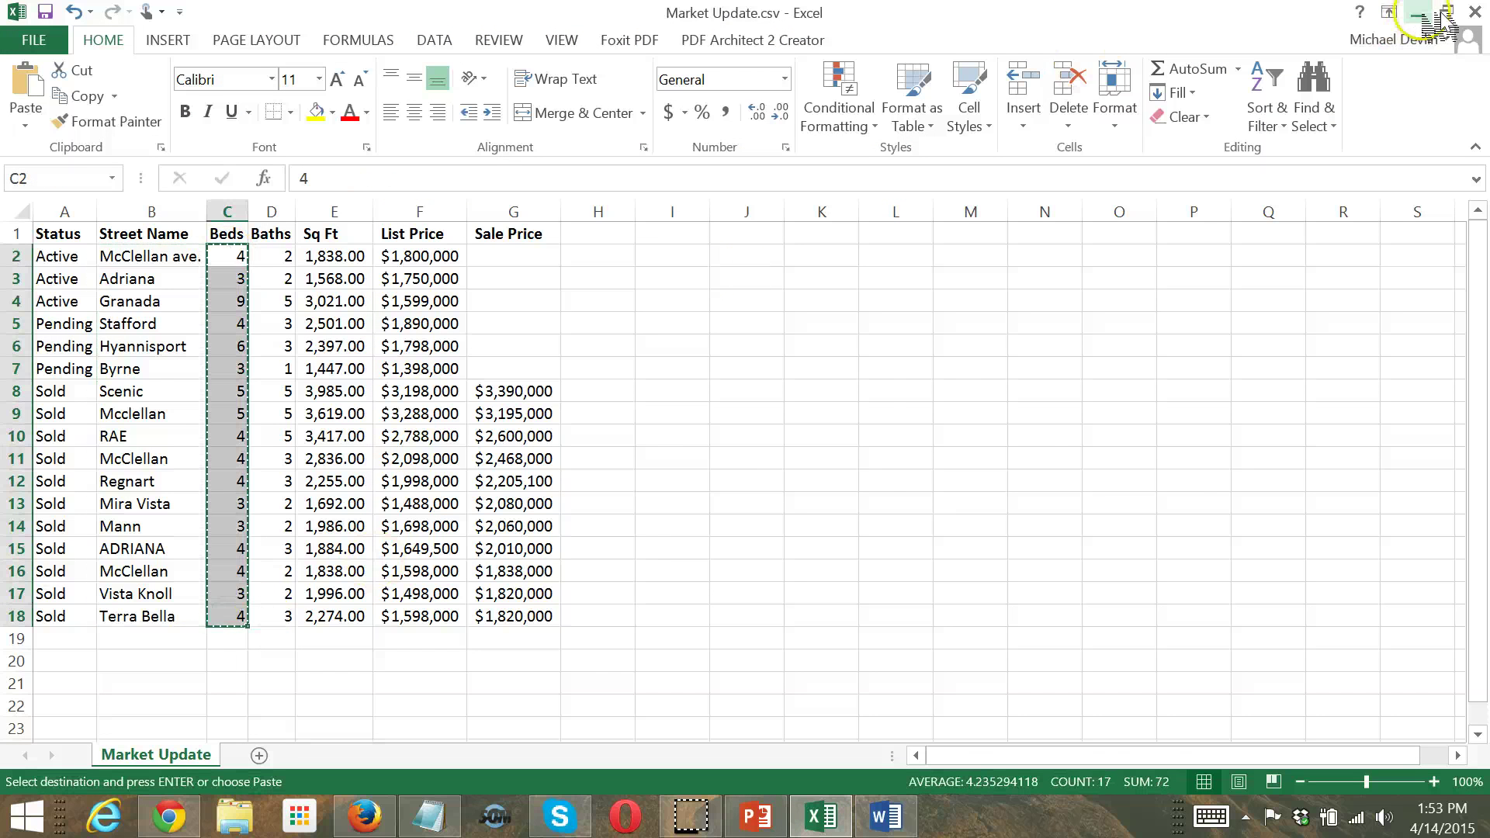
left_click(1417, 12)
Replace the dates in the third table column with the copied bed counts
left_click(656, 255)
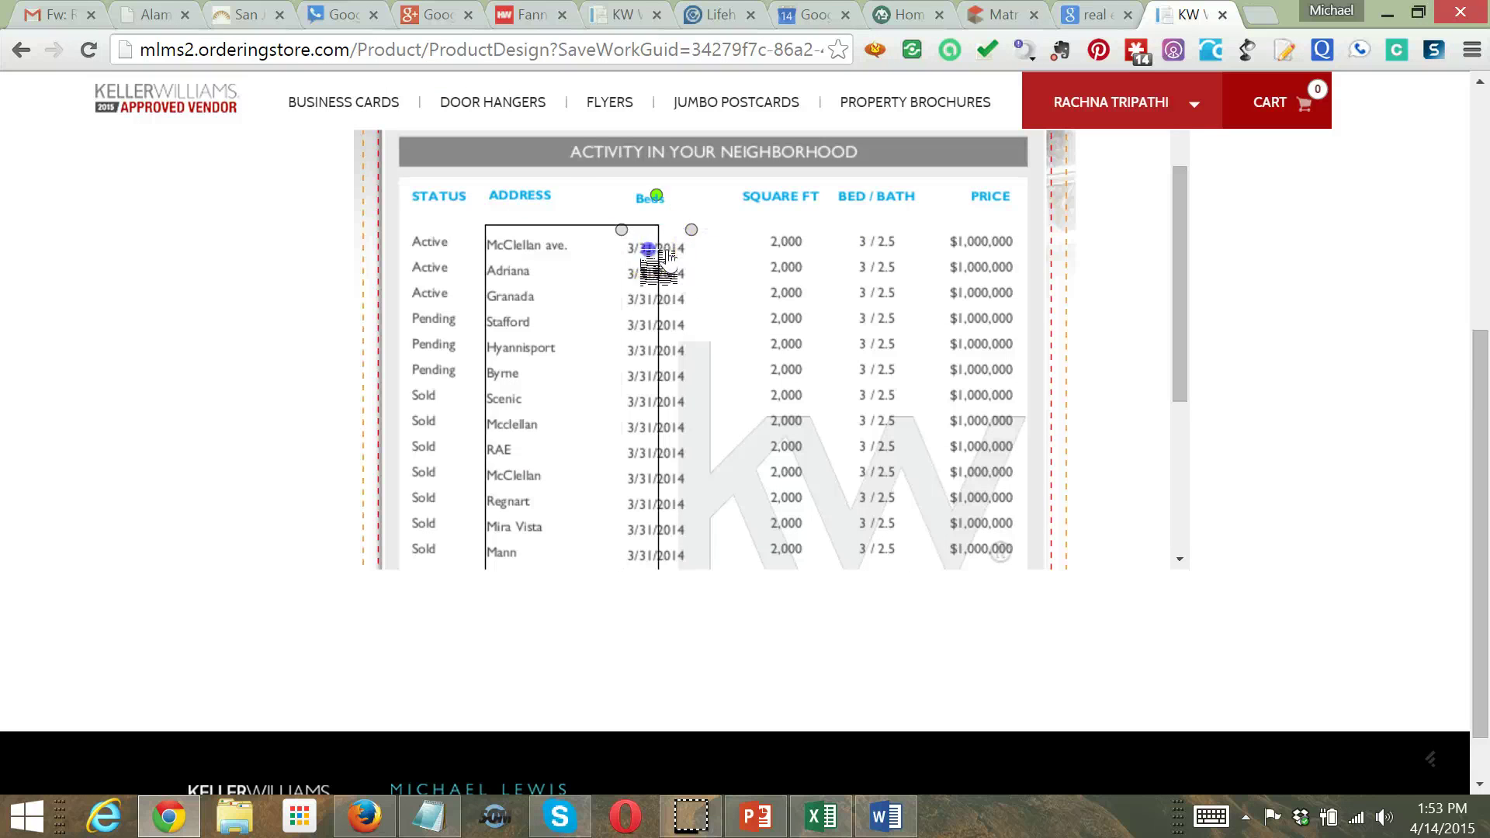
left_click(678, 276)
double_click(683, 285)
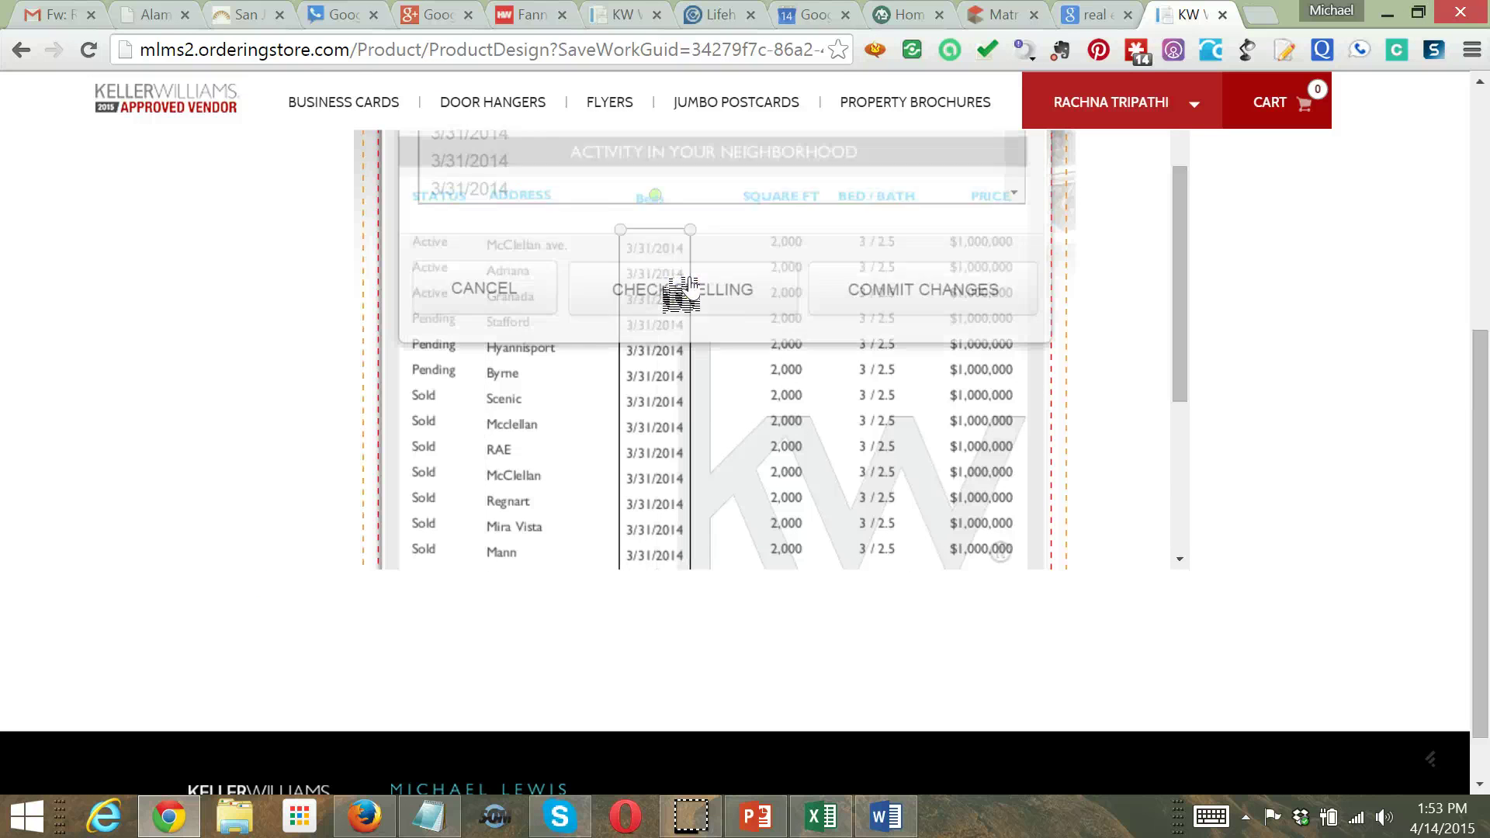
left_click_drag(616, 264, 354, 50)
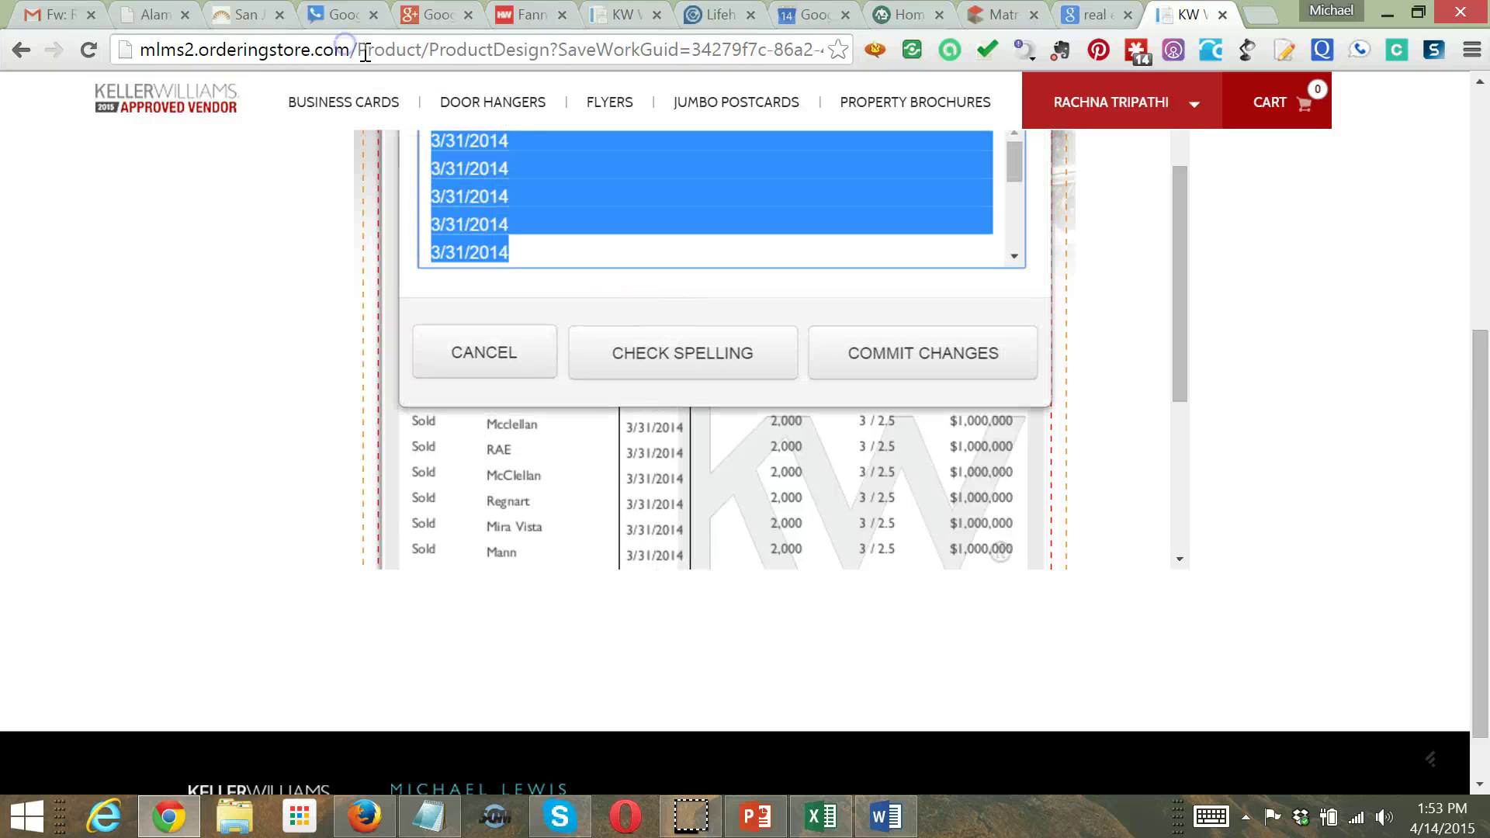
key("BackSpace")
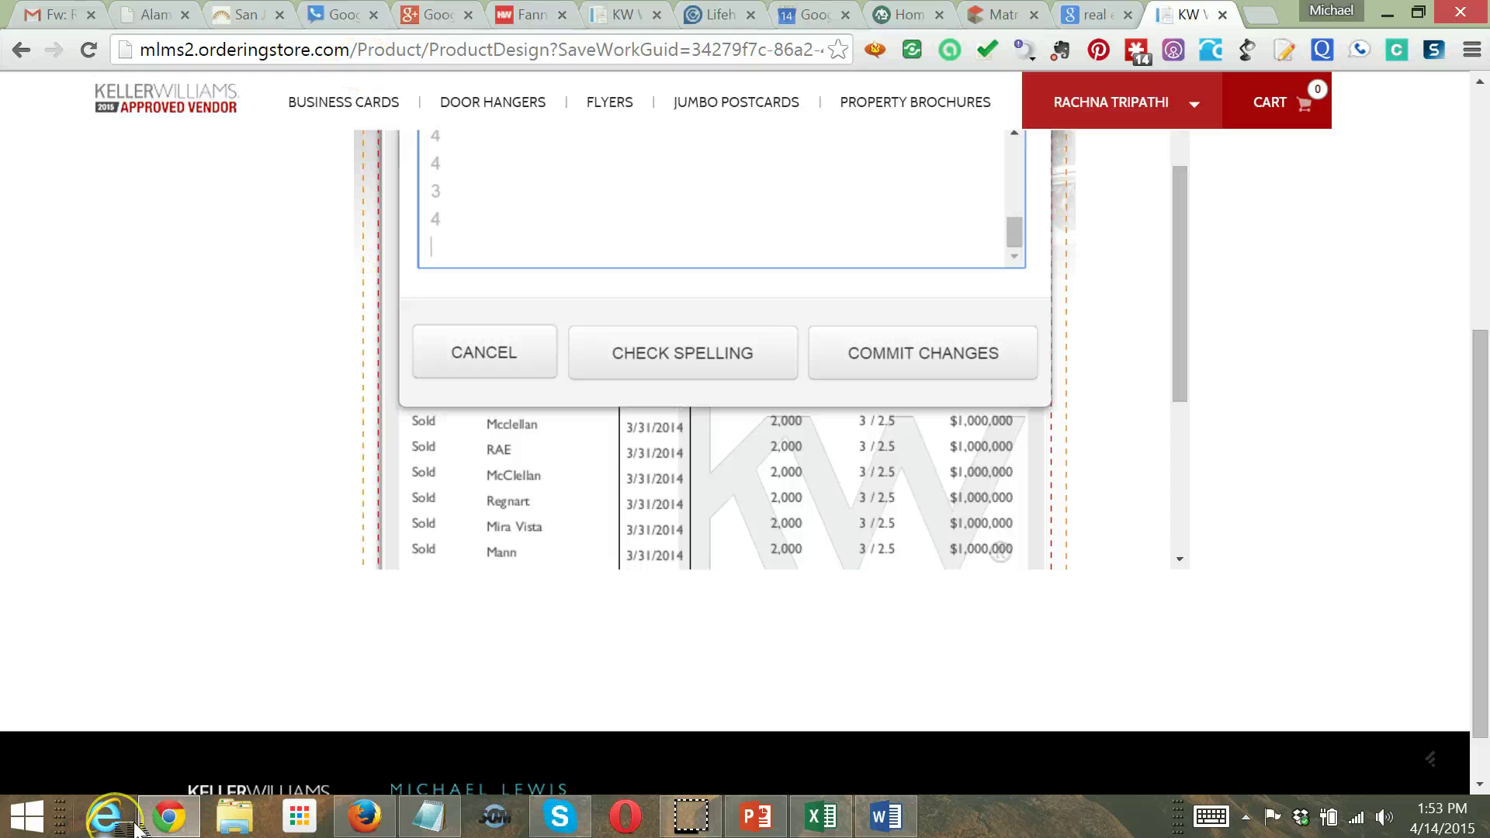
key("BackSpace")
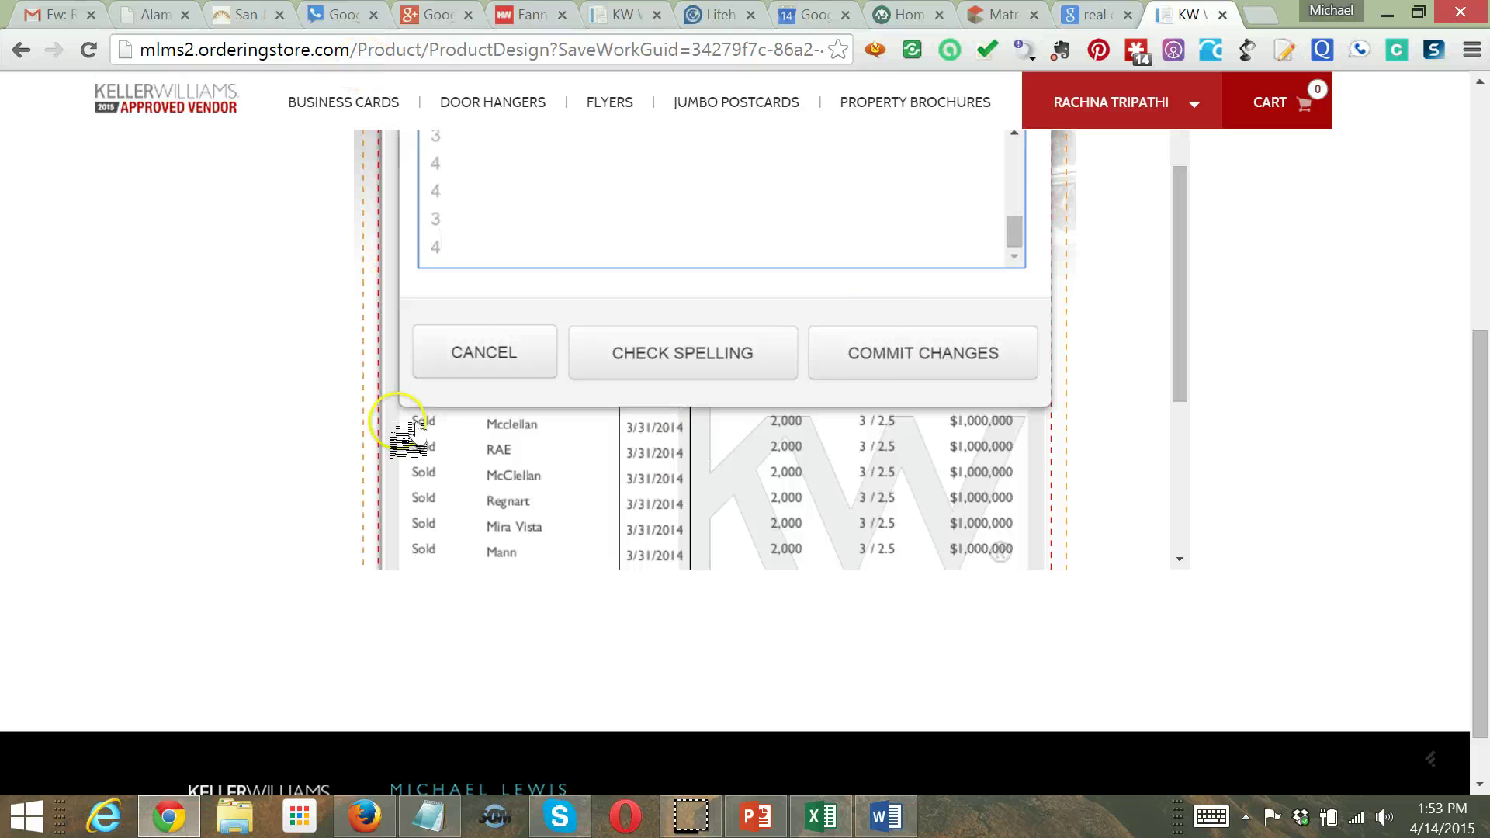
left_click(875, 366)
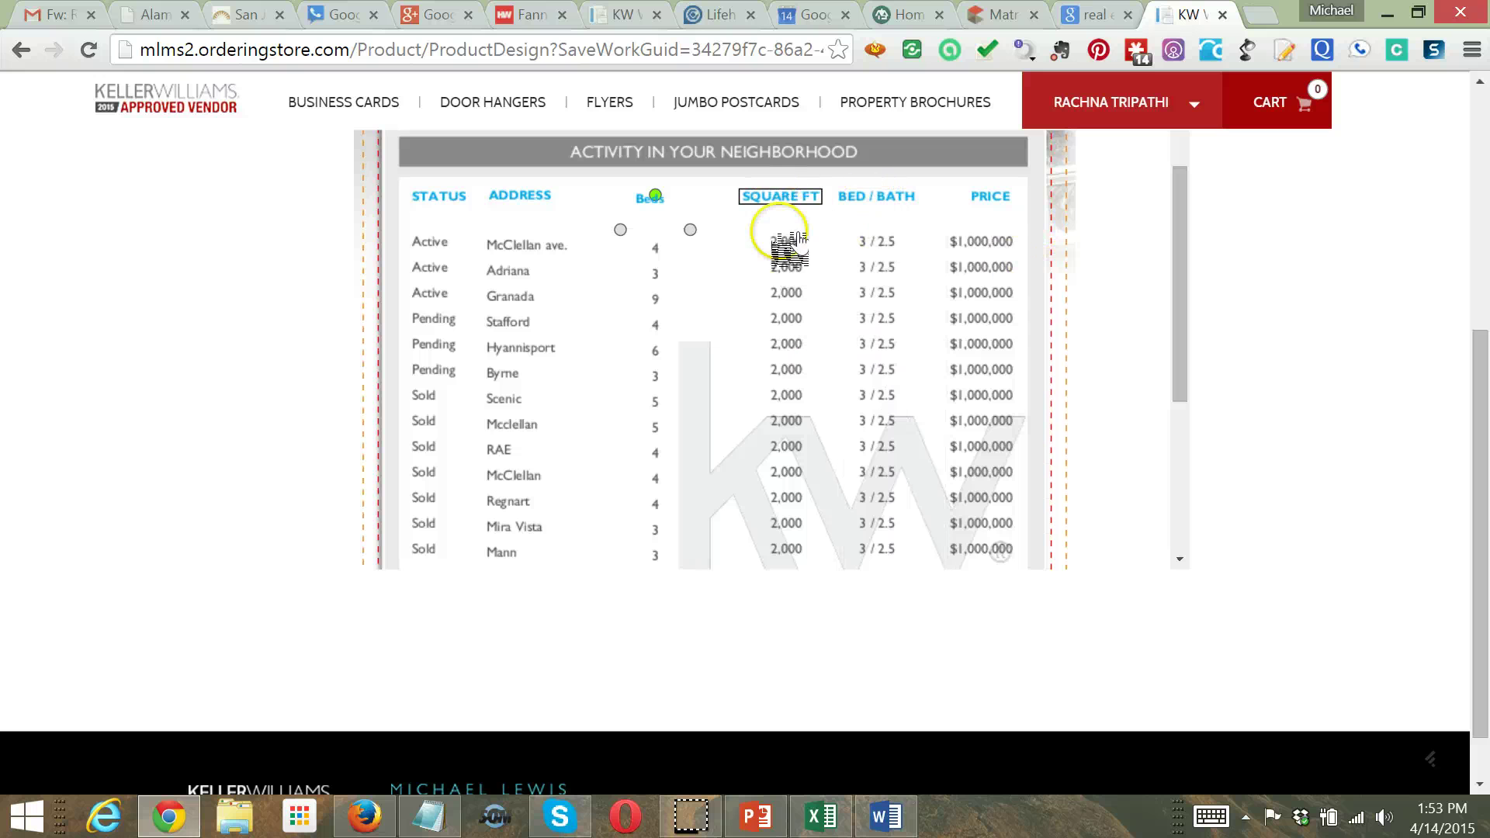
Shift the square-footage column left and nudge the SQUARE FT header down slightly
left_click_drag(790, 247, 780, 250)
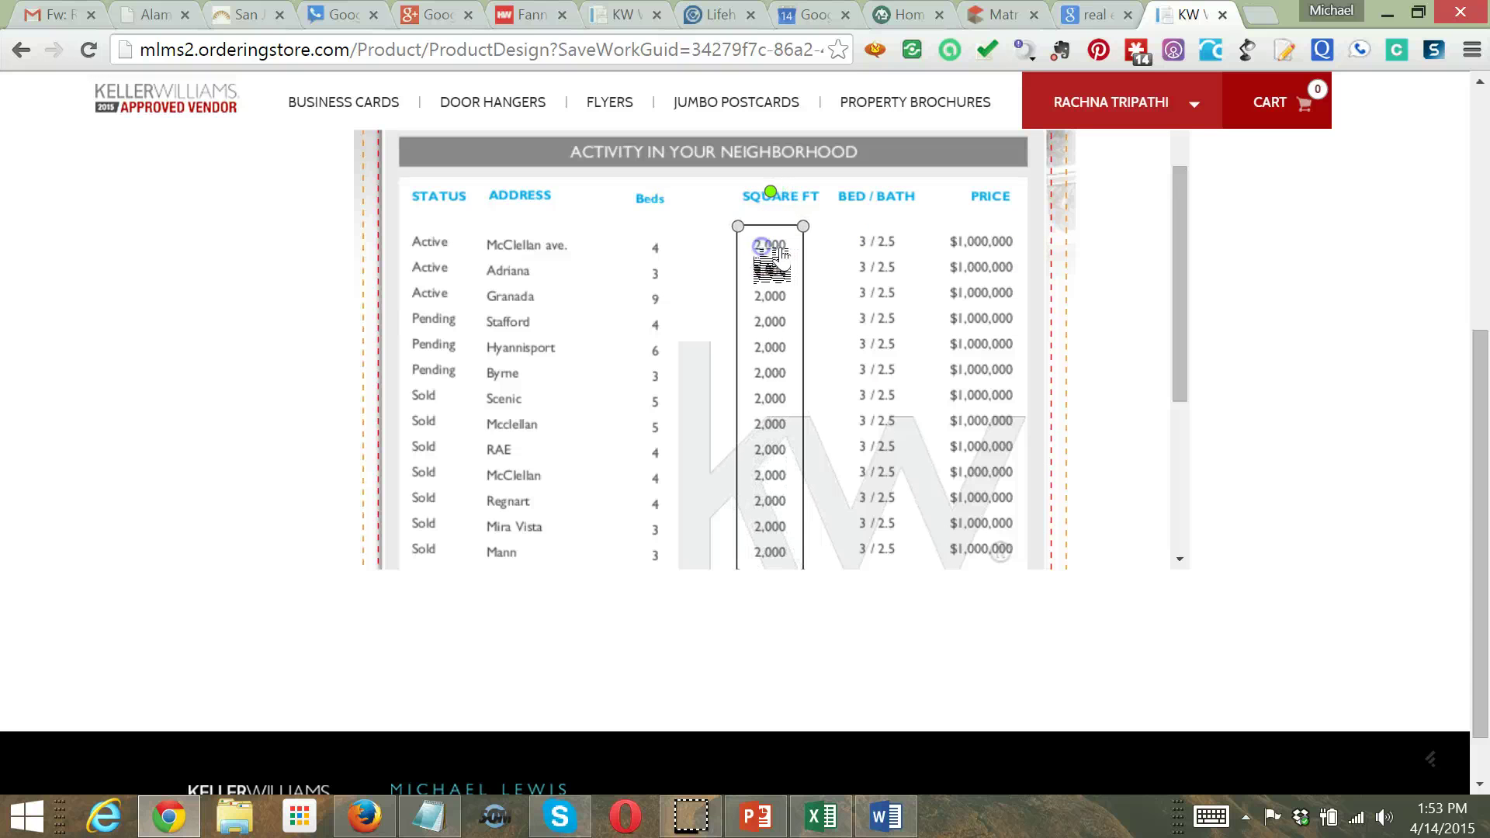
left_click(785, 200)
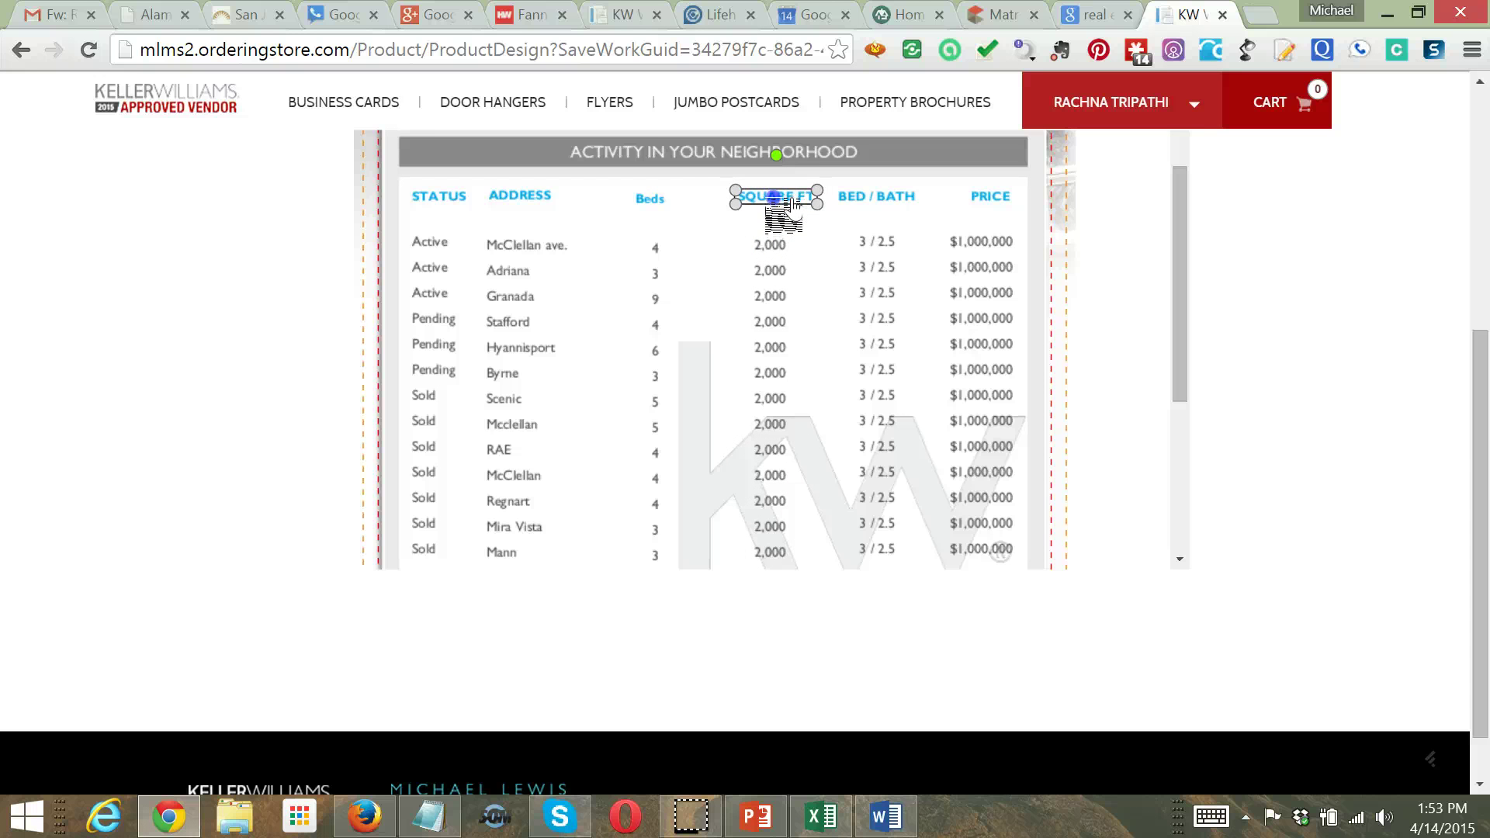
left_click_drag(790, 203, 788, 208)
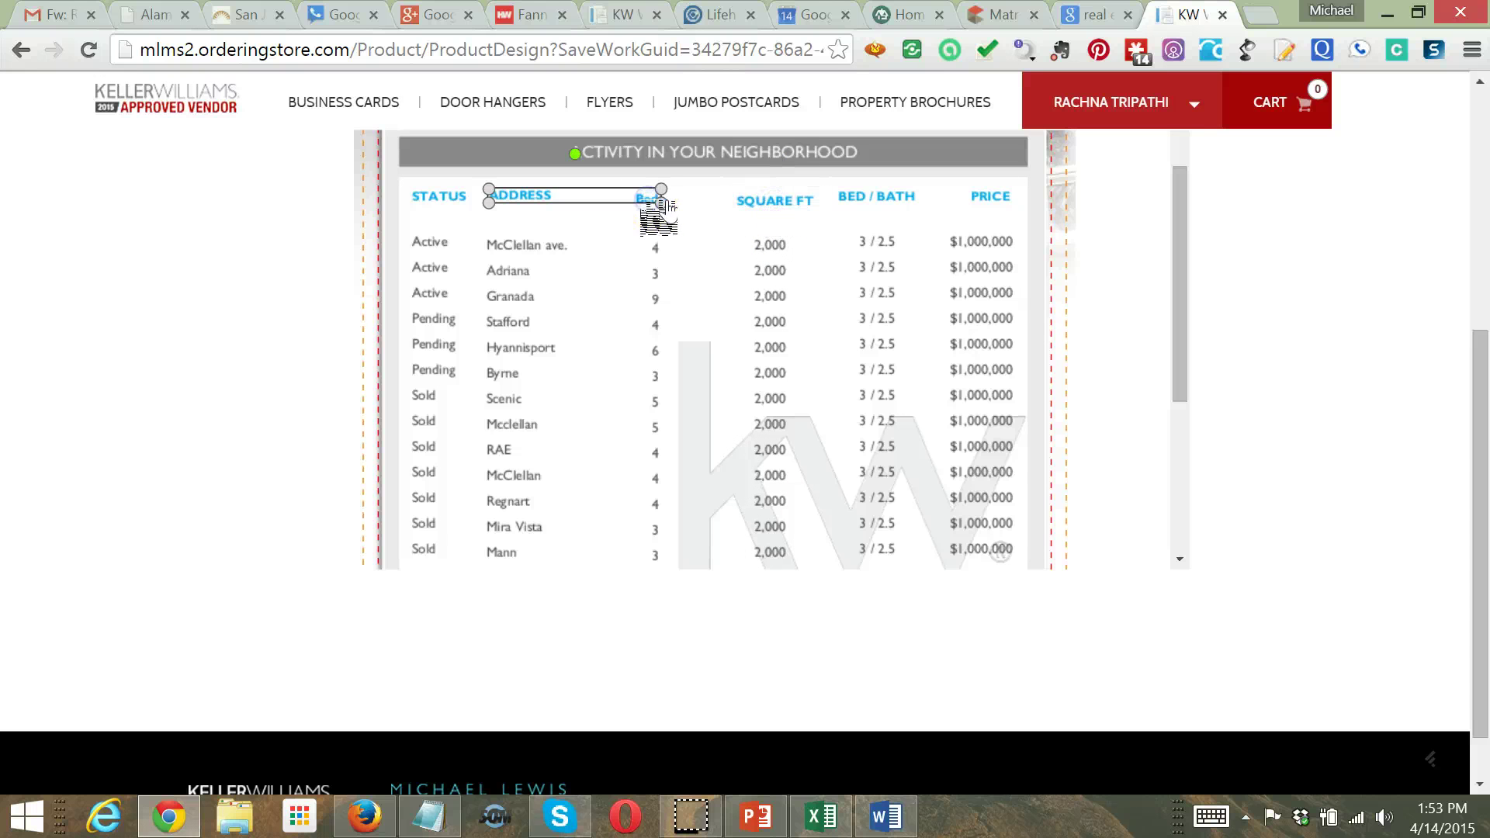
Widen the Beds header box and change its text to 'BEDS' in capitals
left_click_drag(660, 204, 711, 201)
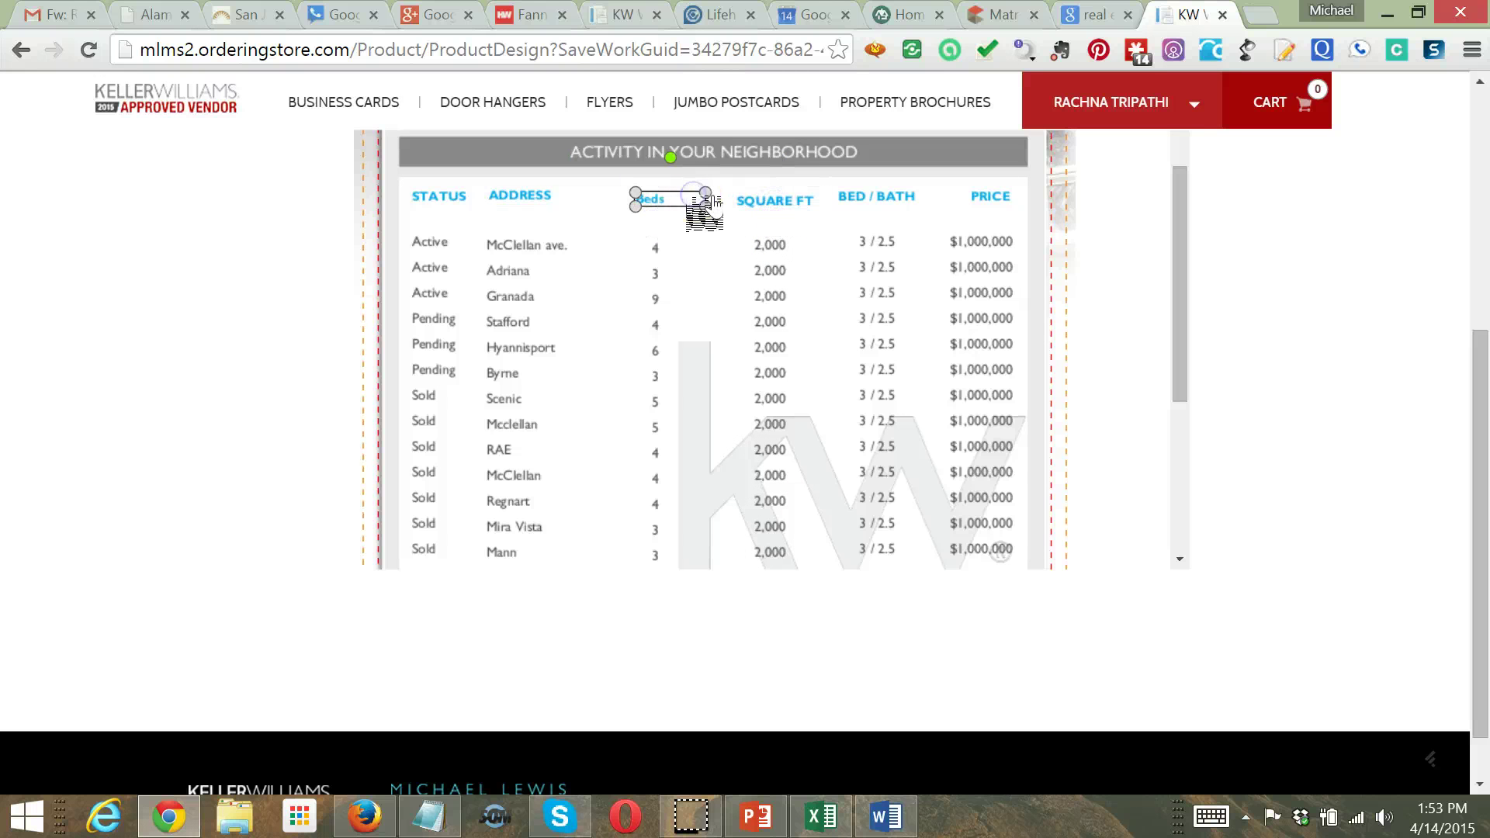
double_click(708, 205)
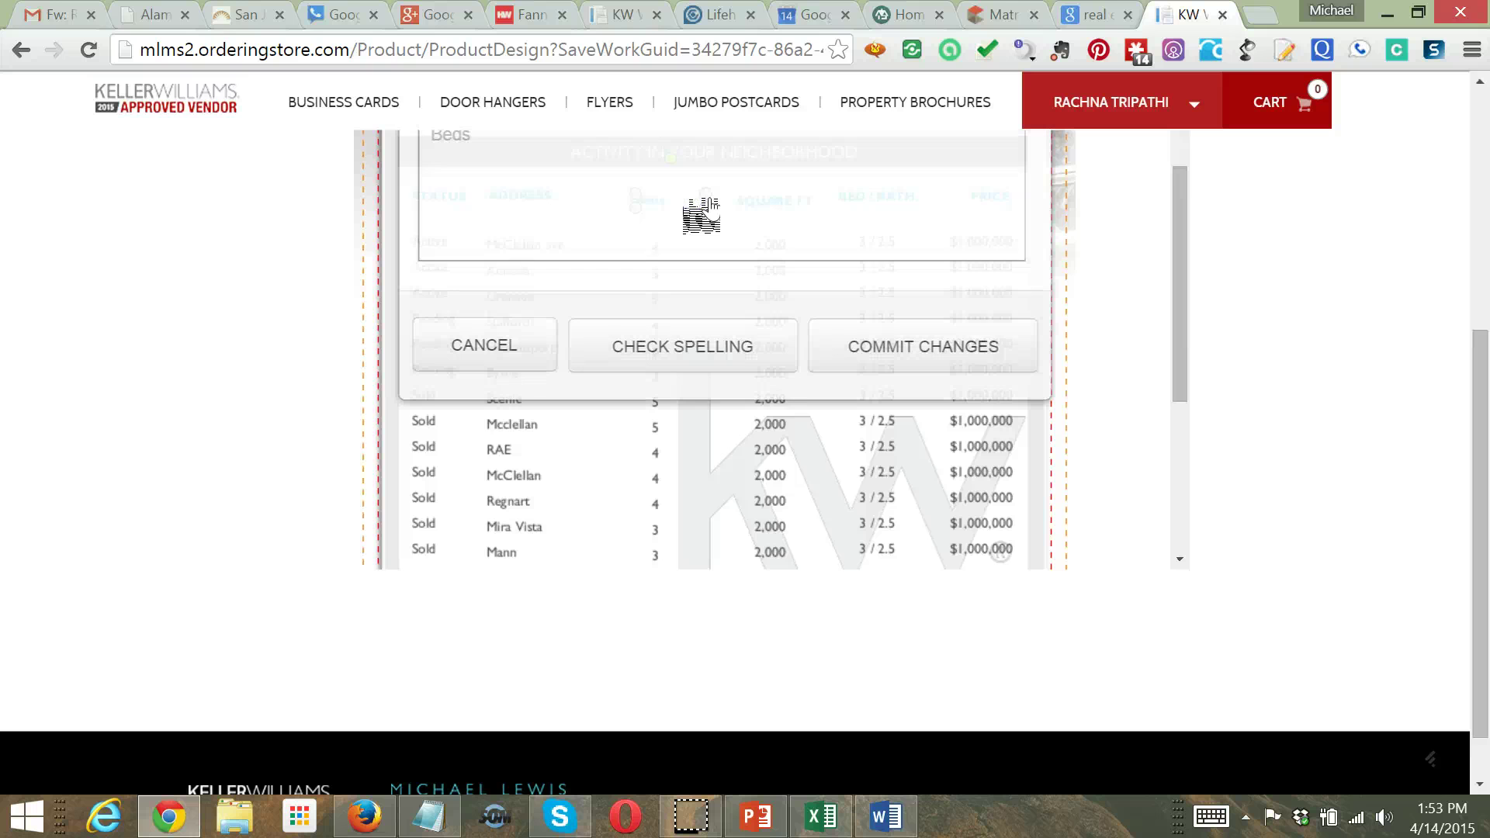
left_click(465, 158)
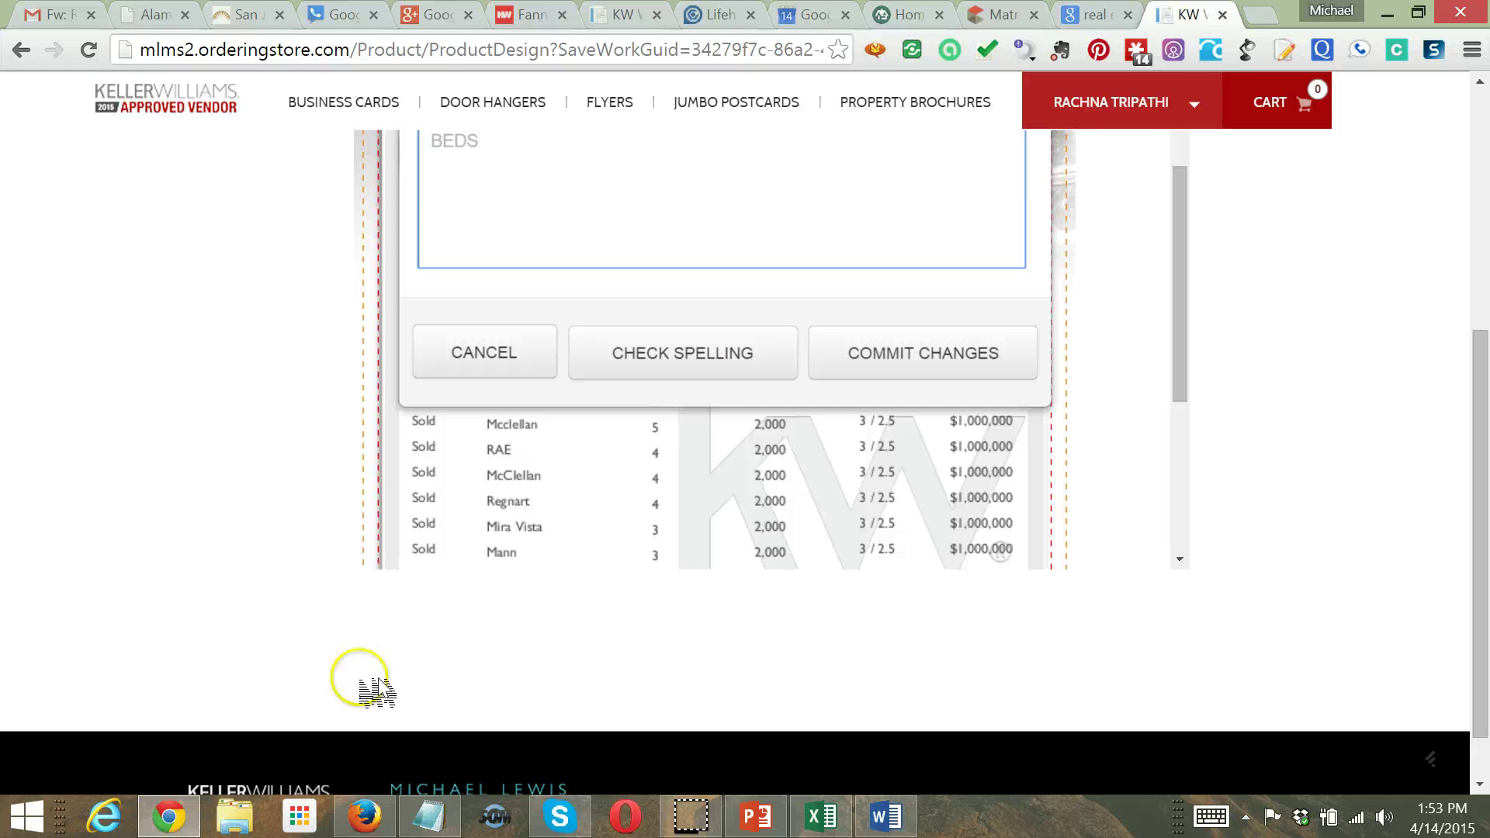
left_click(989, 367)
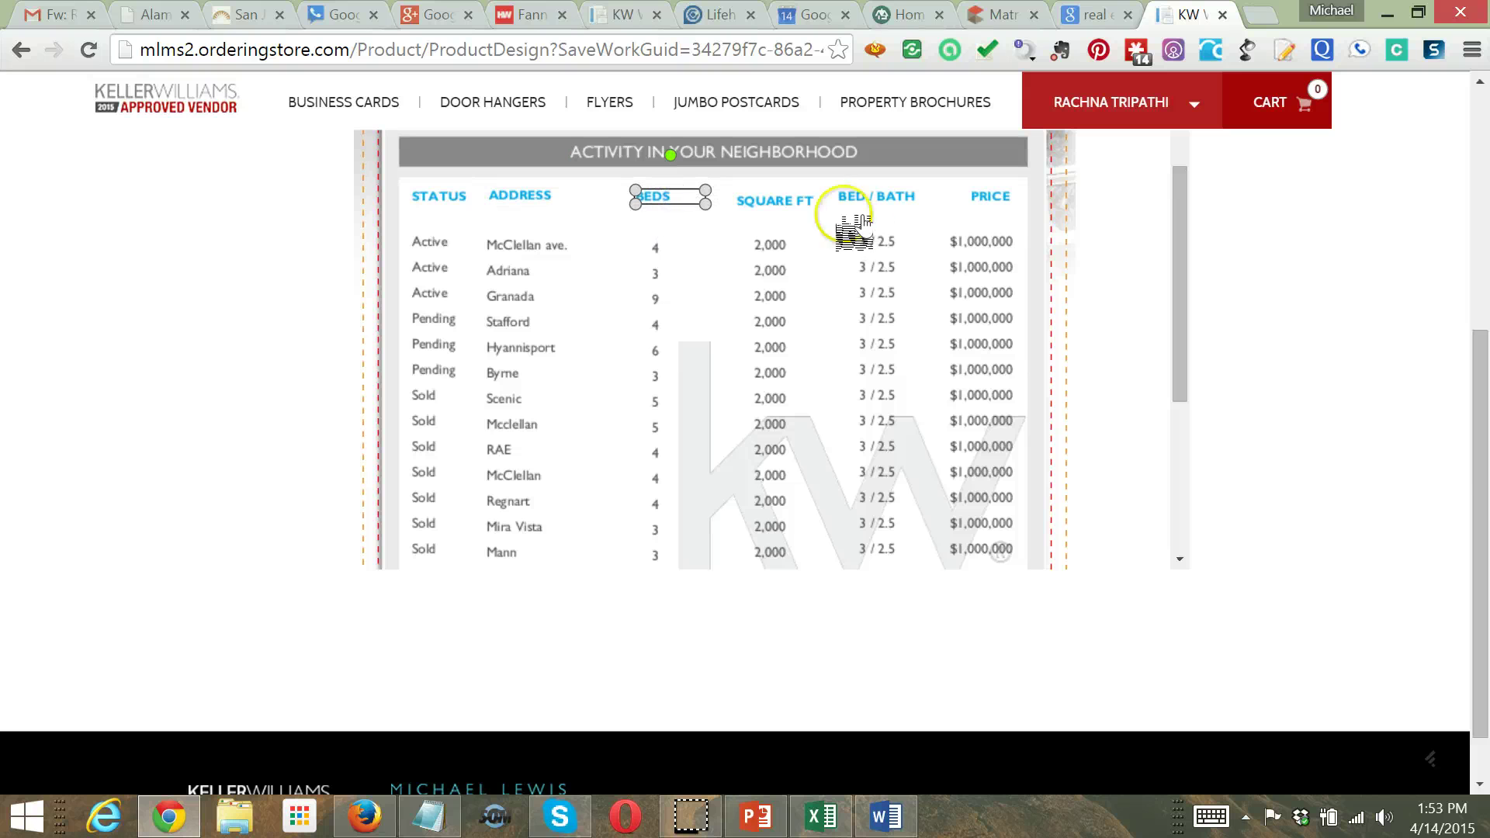
Raise the SQUARE FT header into line and shorten the BED / BATH header to 'BATH'
left_click(784, 200)
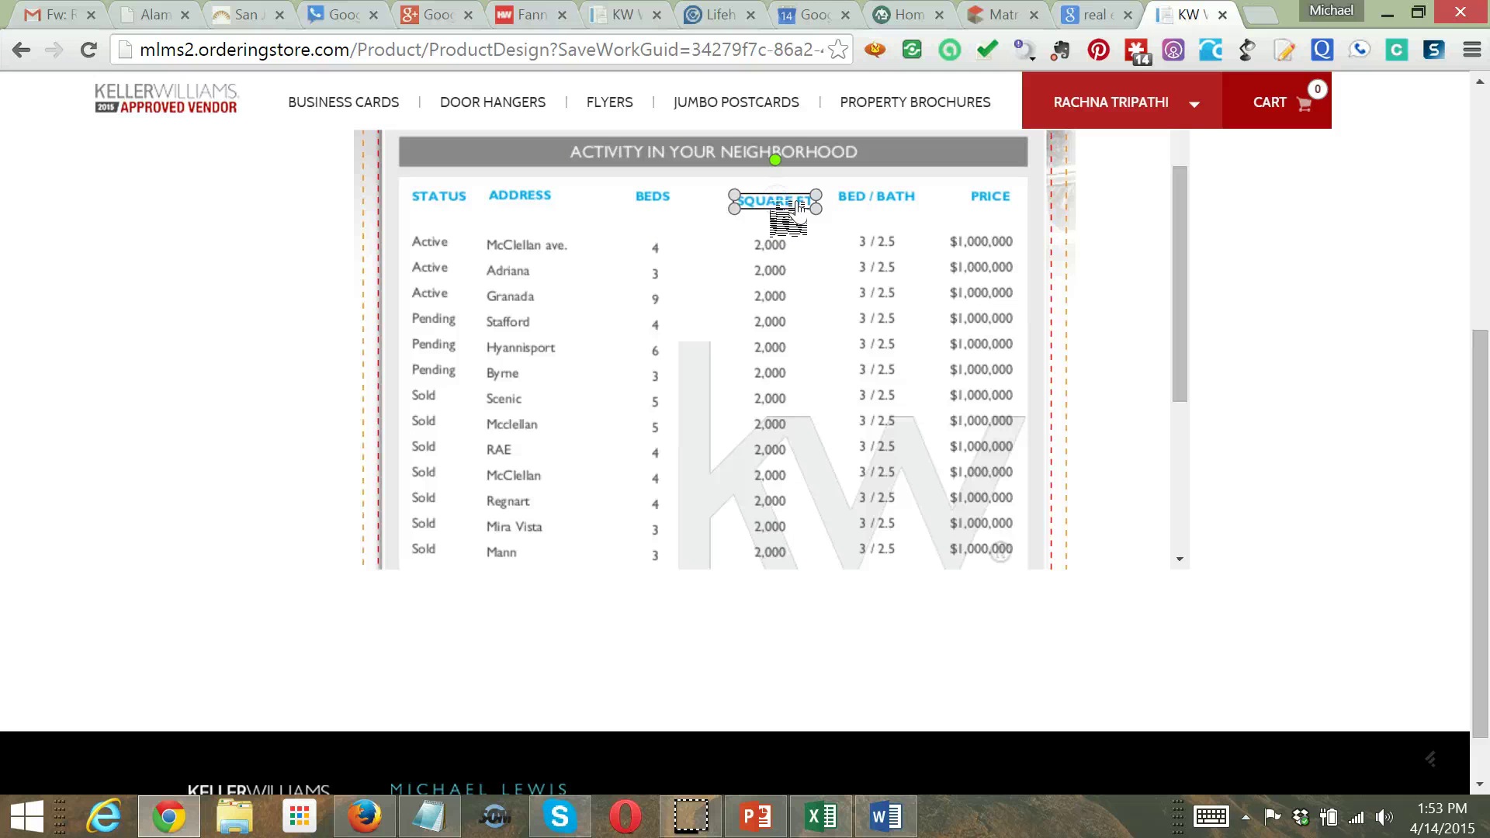
left_click_drag(784, 288, 883, 208)
left_click(882, 208)
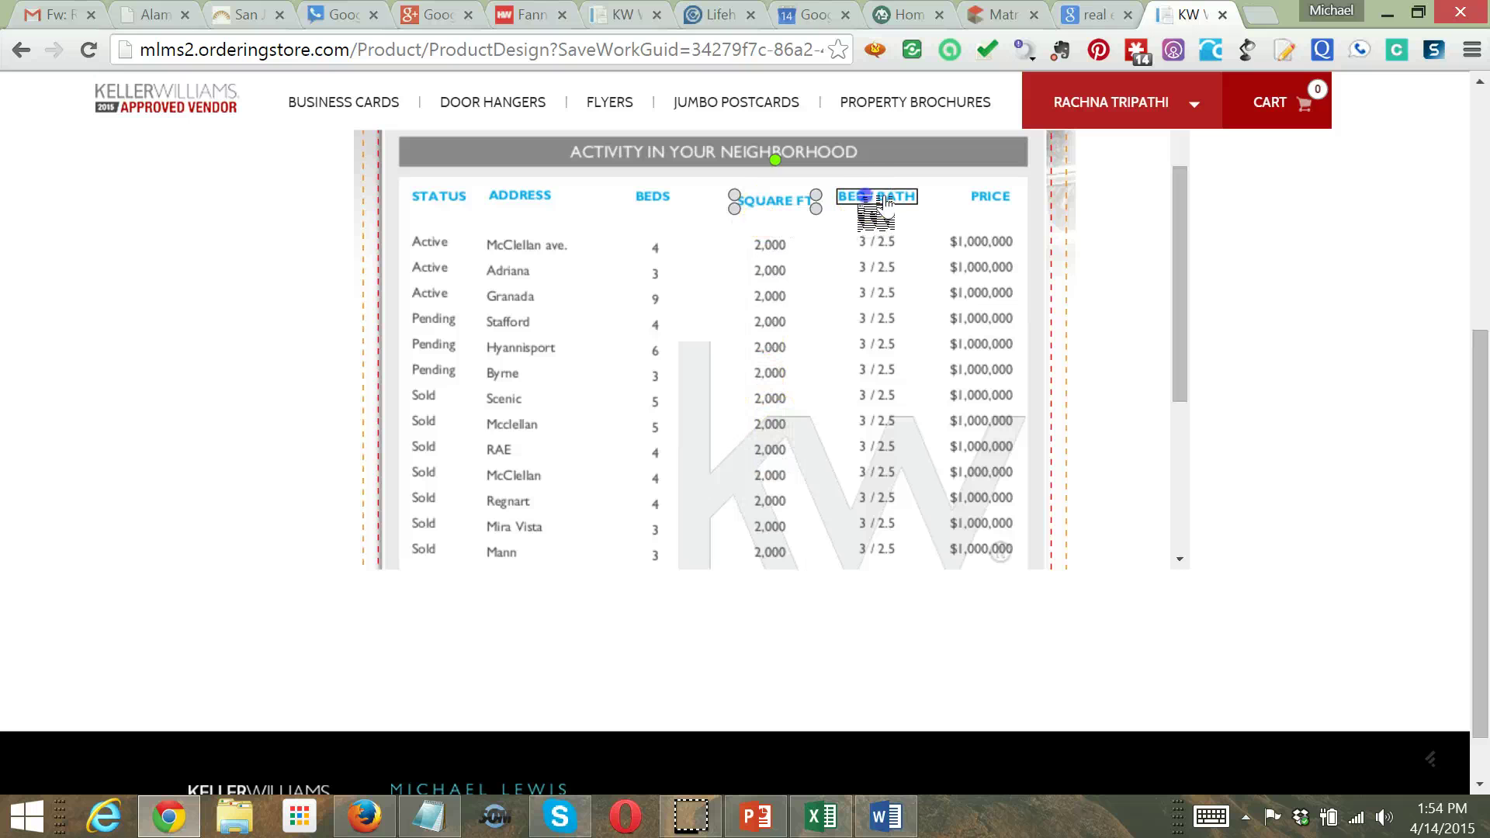
double_click(893, 206)
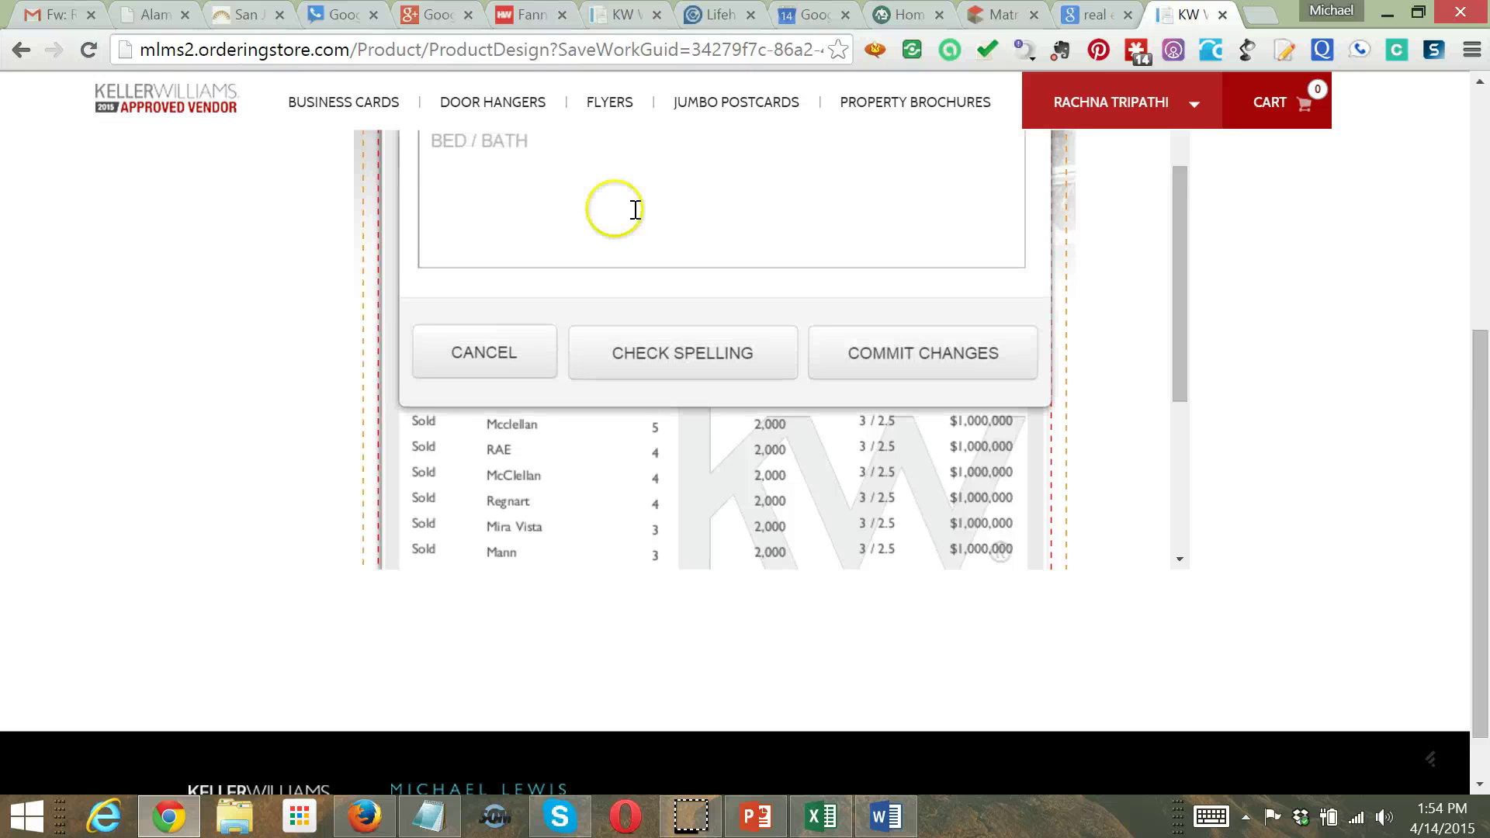
left_click(513, 164)
left_click_drag(494, 143, 423, 159)
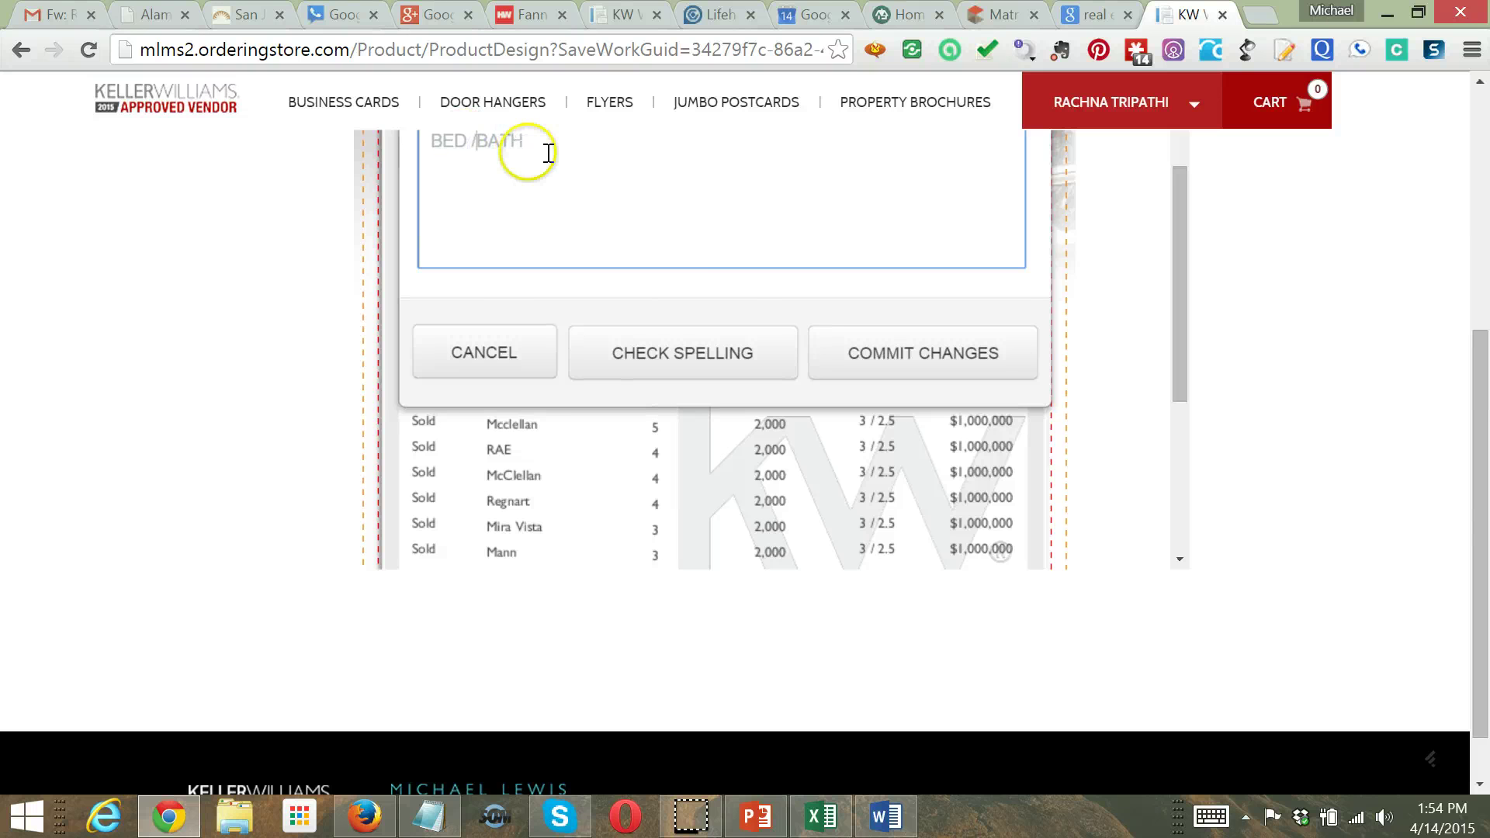
left_click(874, 357)
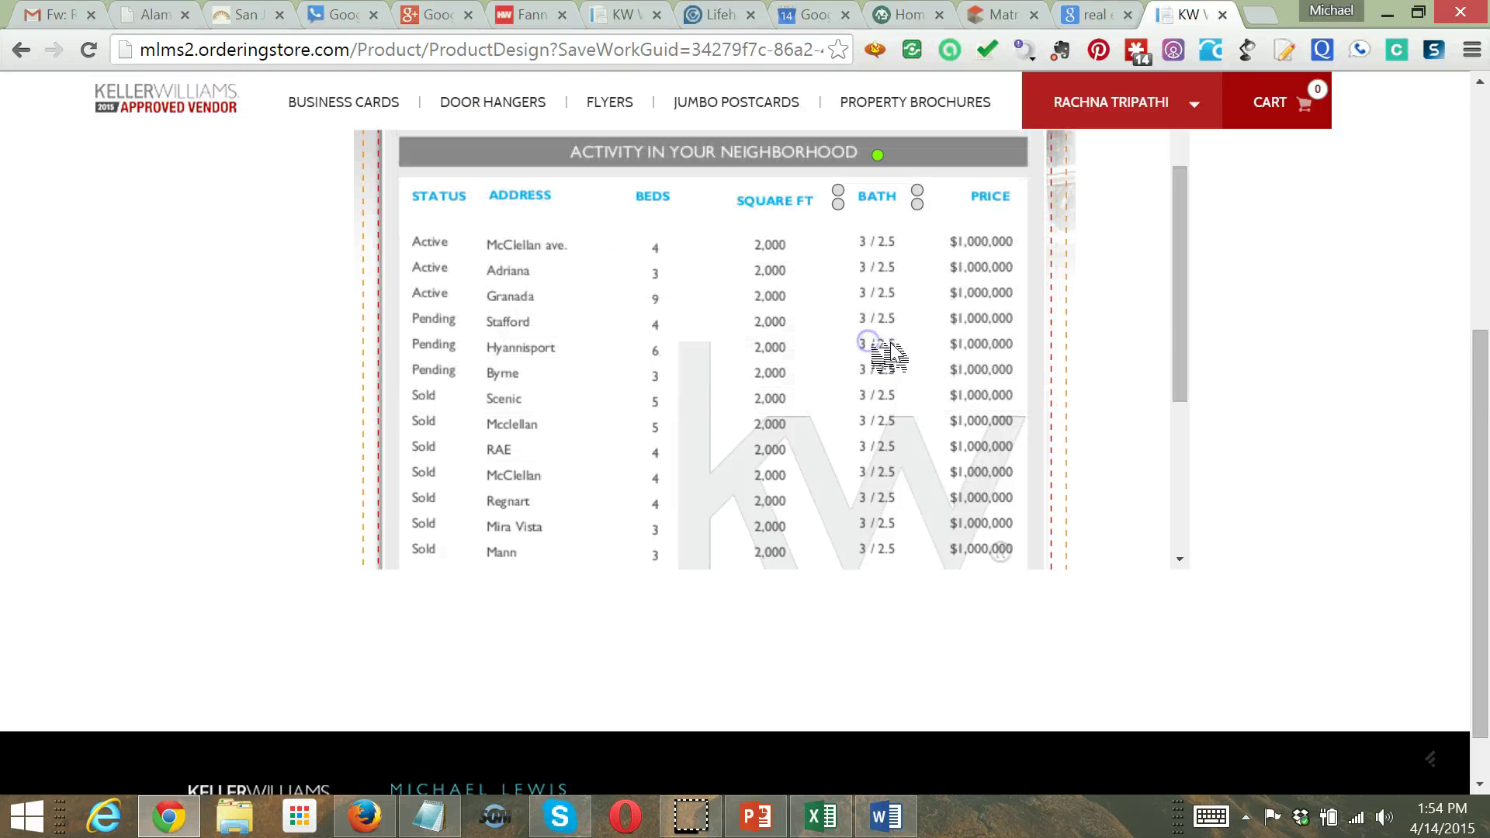
Nudge the SQUARE FT header level with the other headings and recheck the BEDS header text
left_click(794, 203)
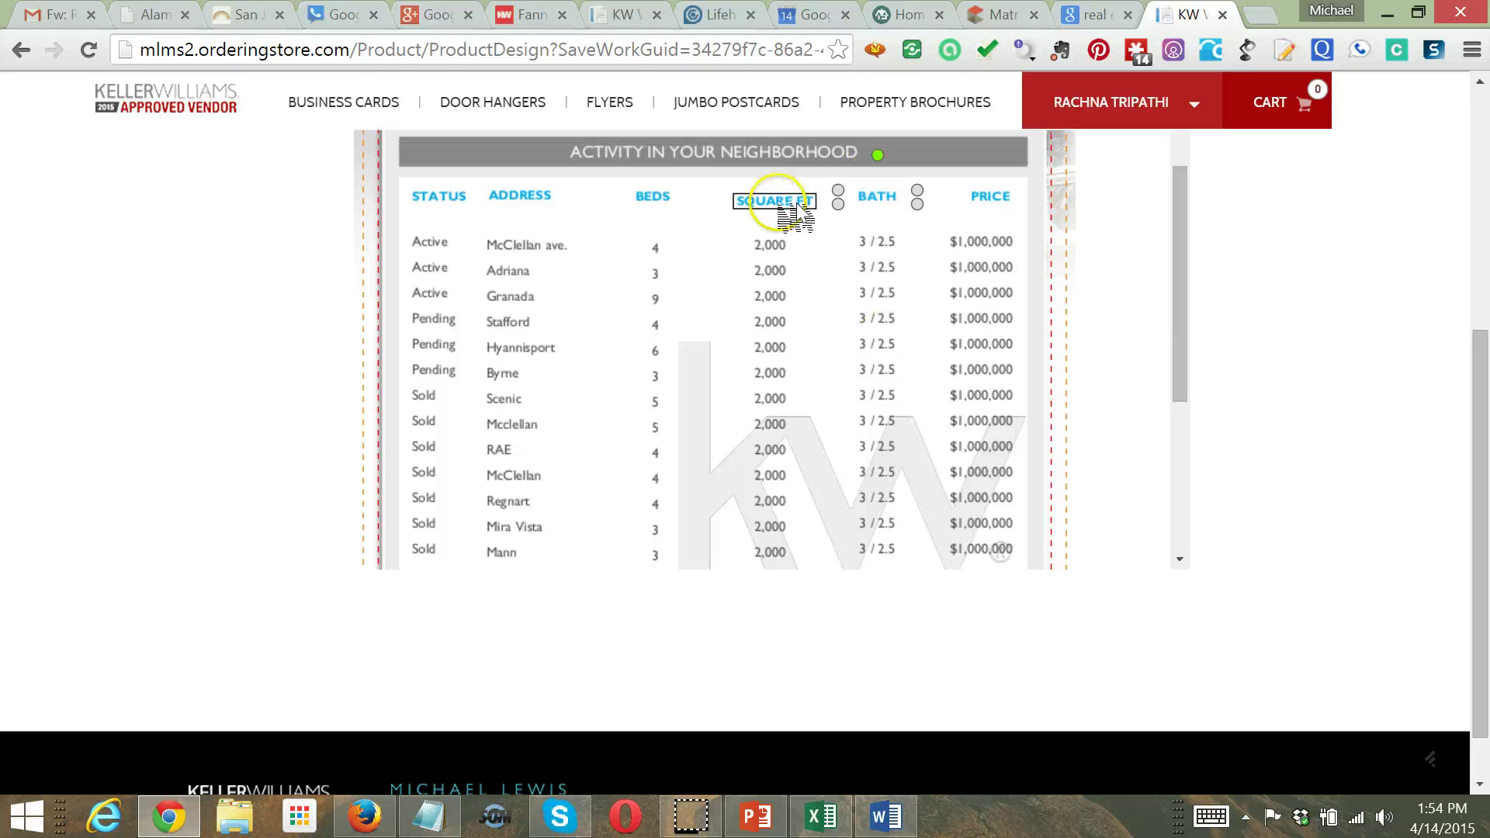
left_click(875, 206)
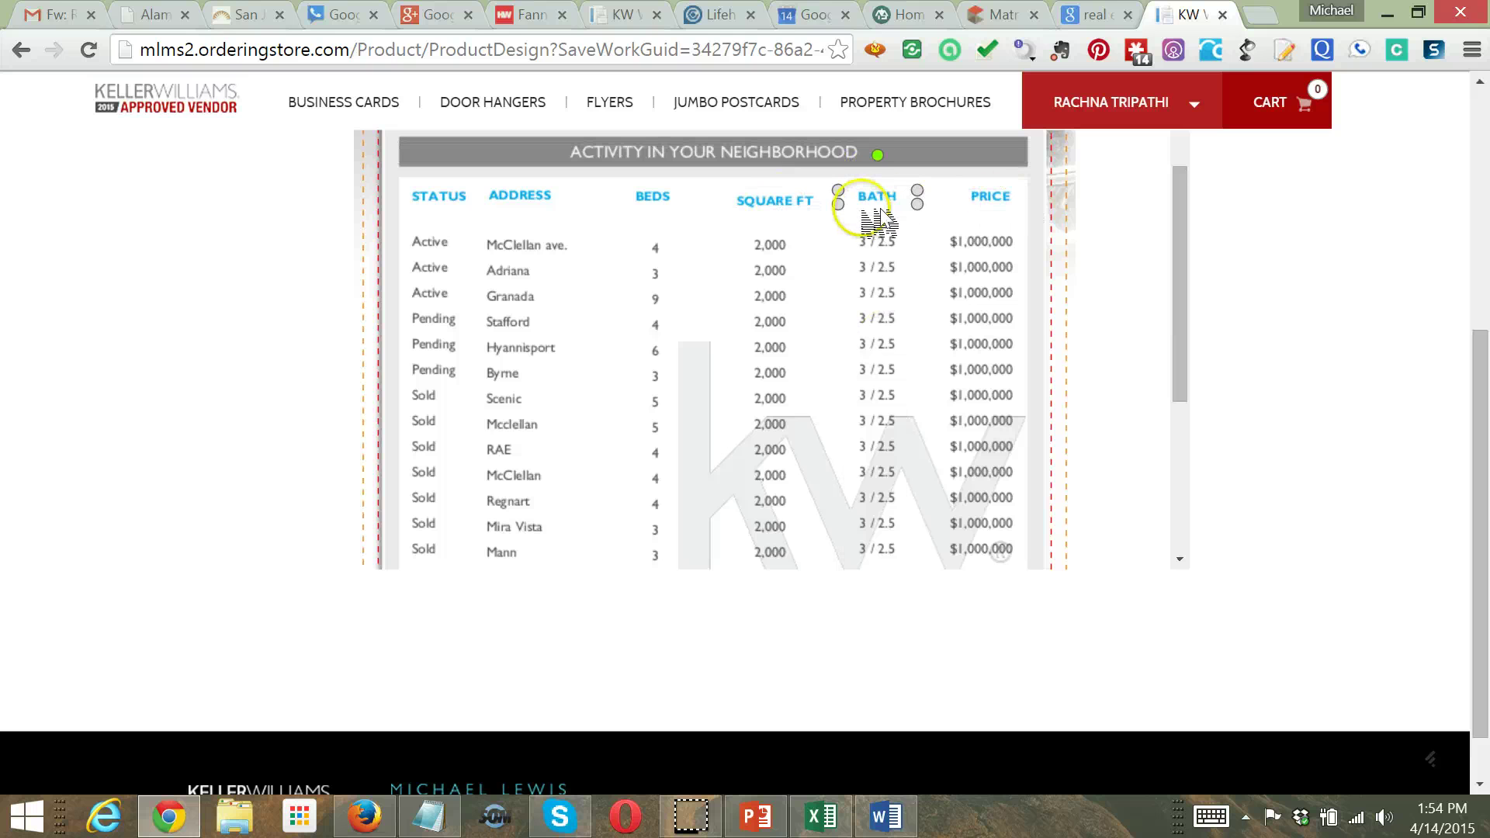
left_click(793, 205)
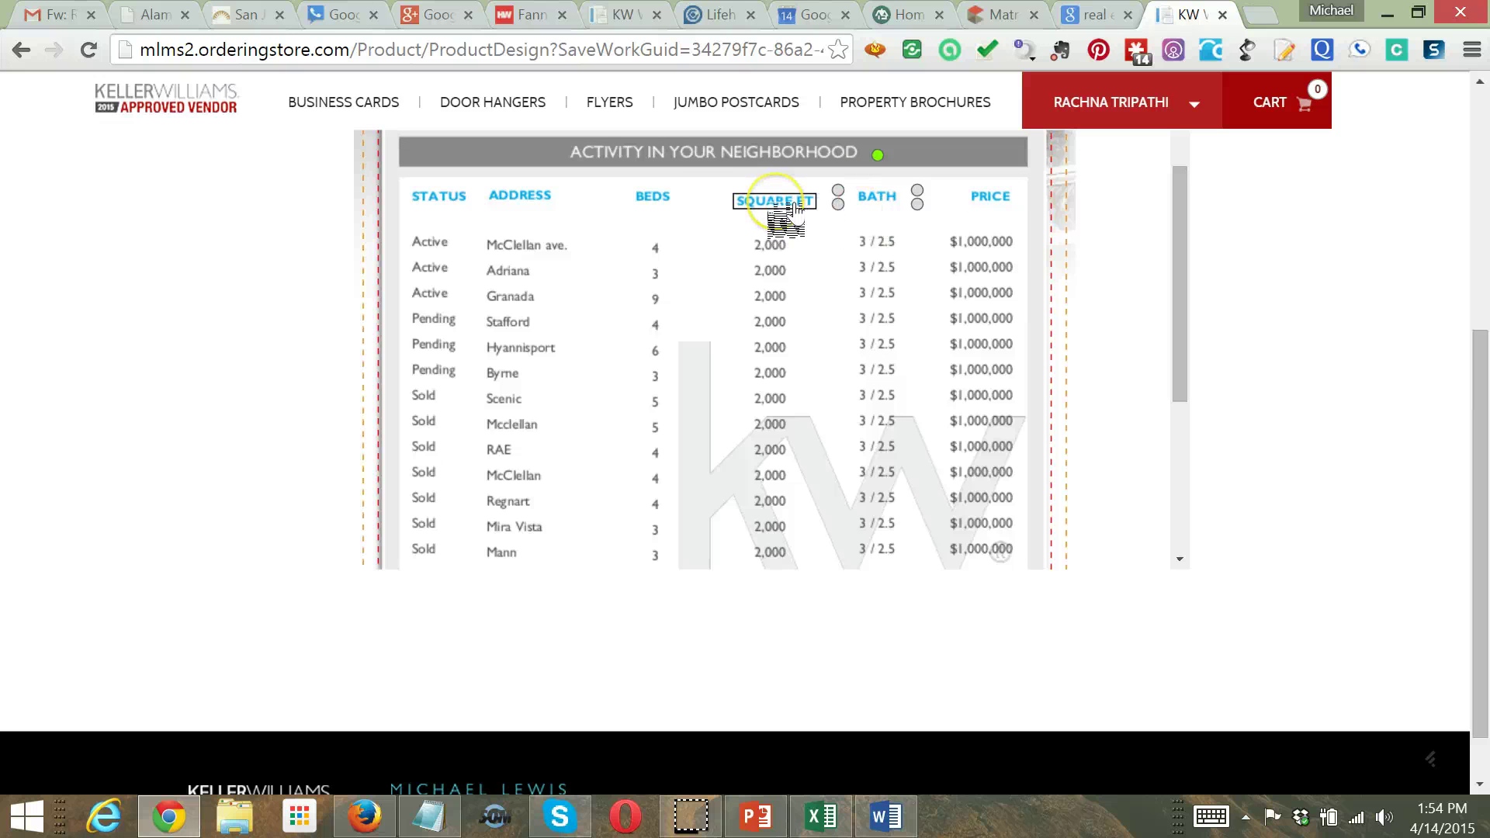
left_click_drag(795, 206, 789, 204)
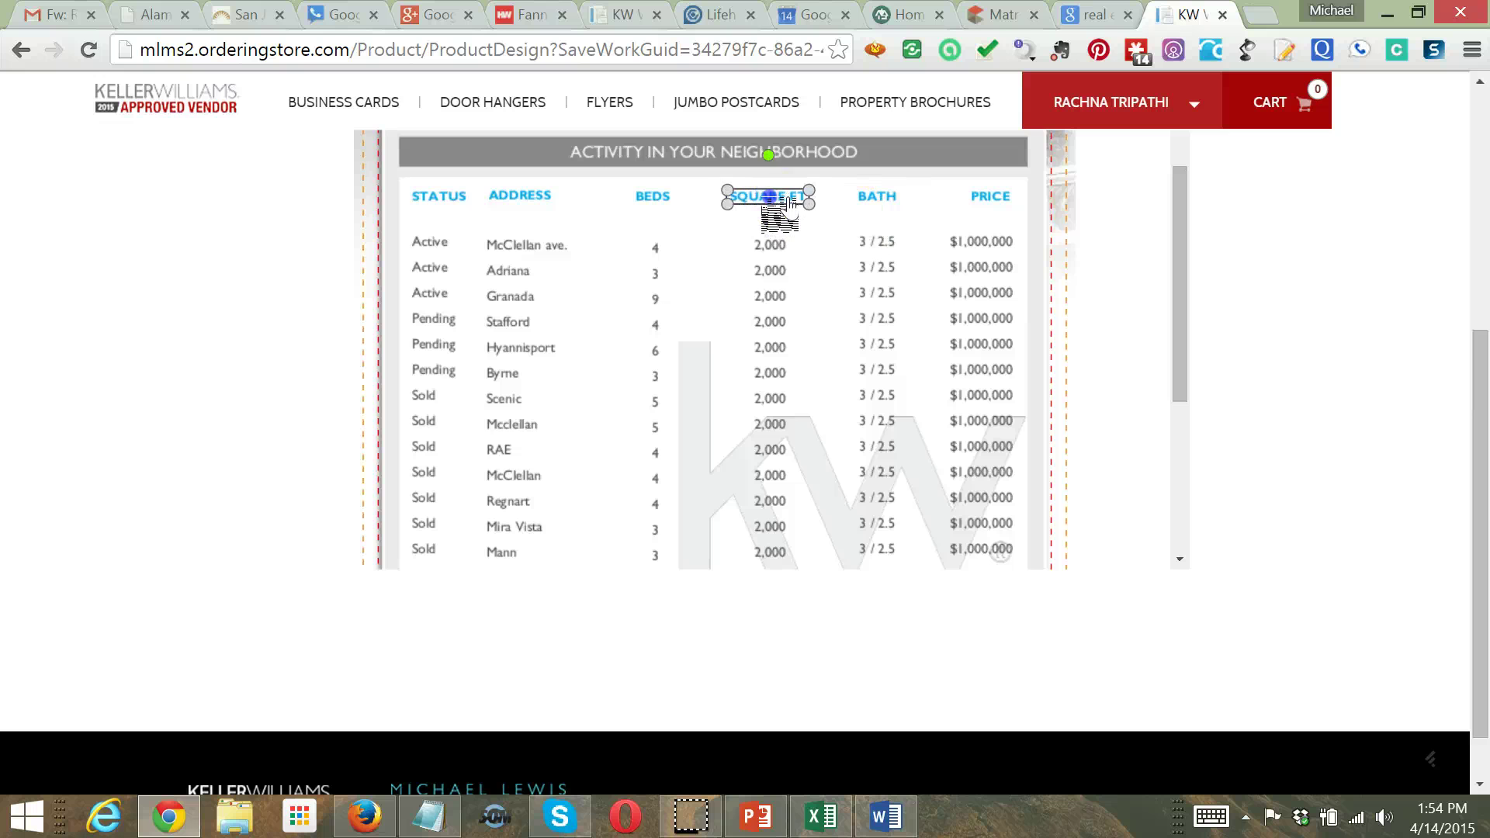
left_click(680, 203)
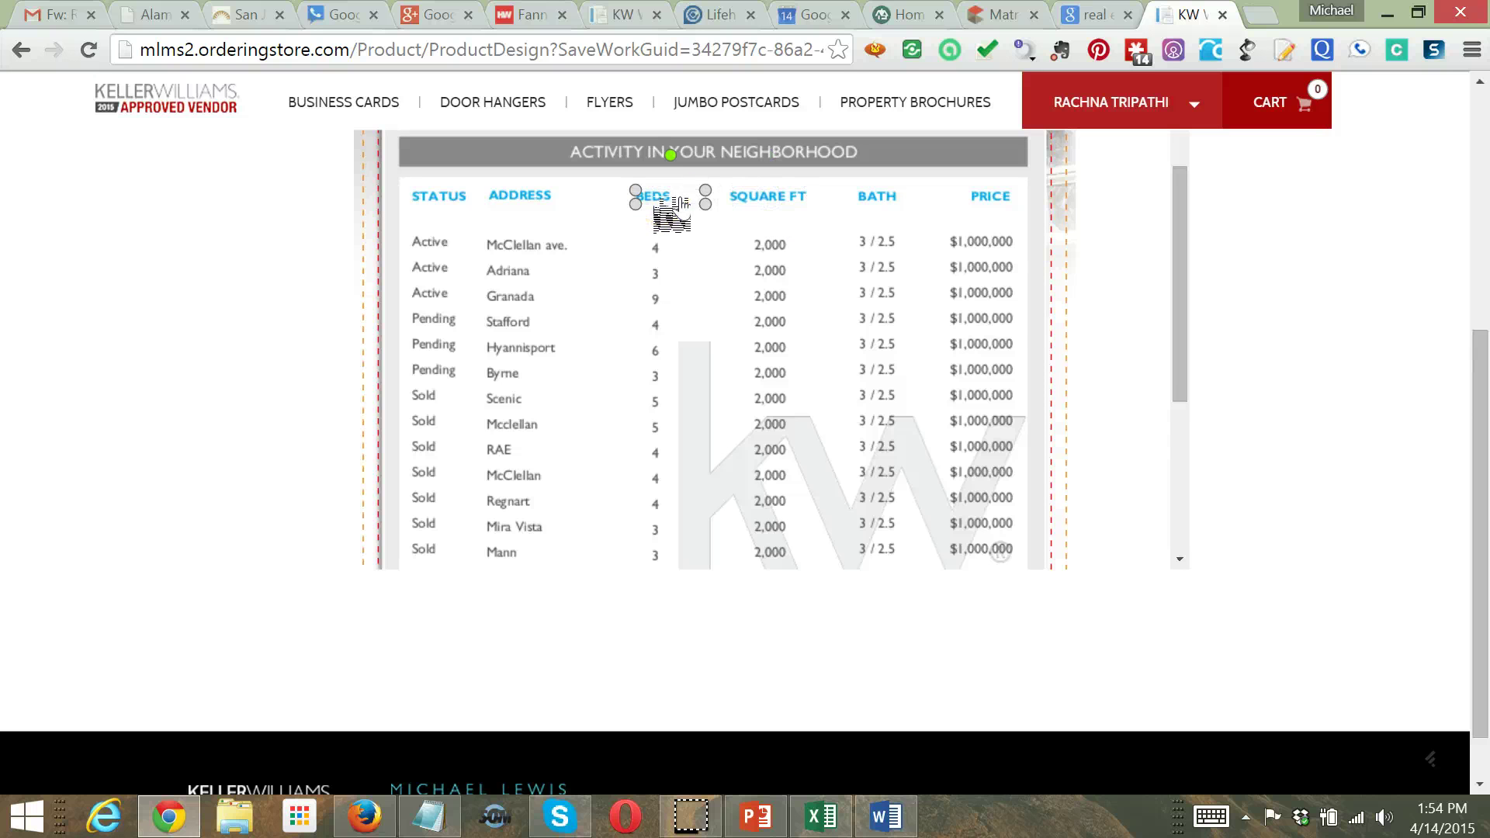
double_click(676, 203)
scroll(683, 229, "up", 3)
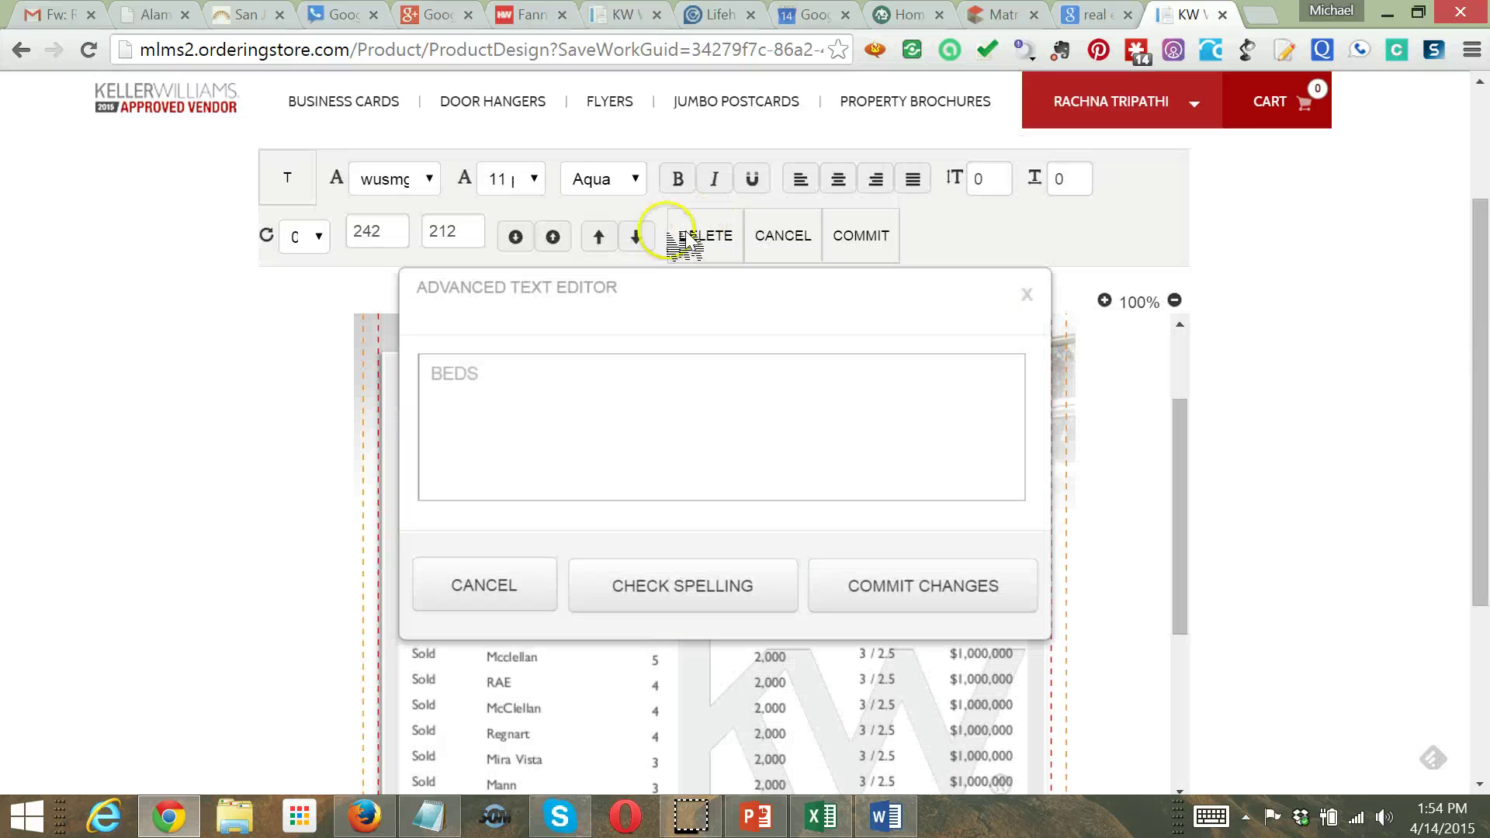
left_click(544, 190)
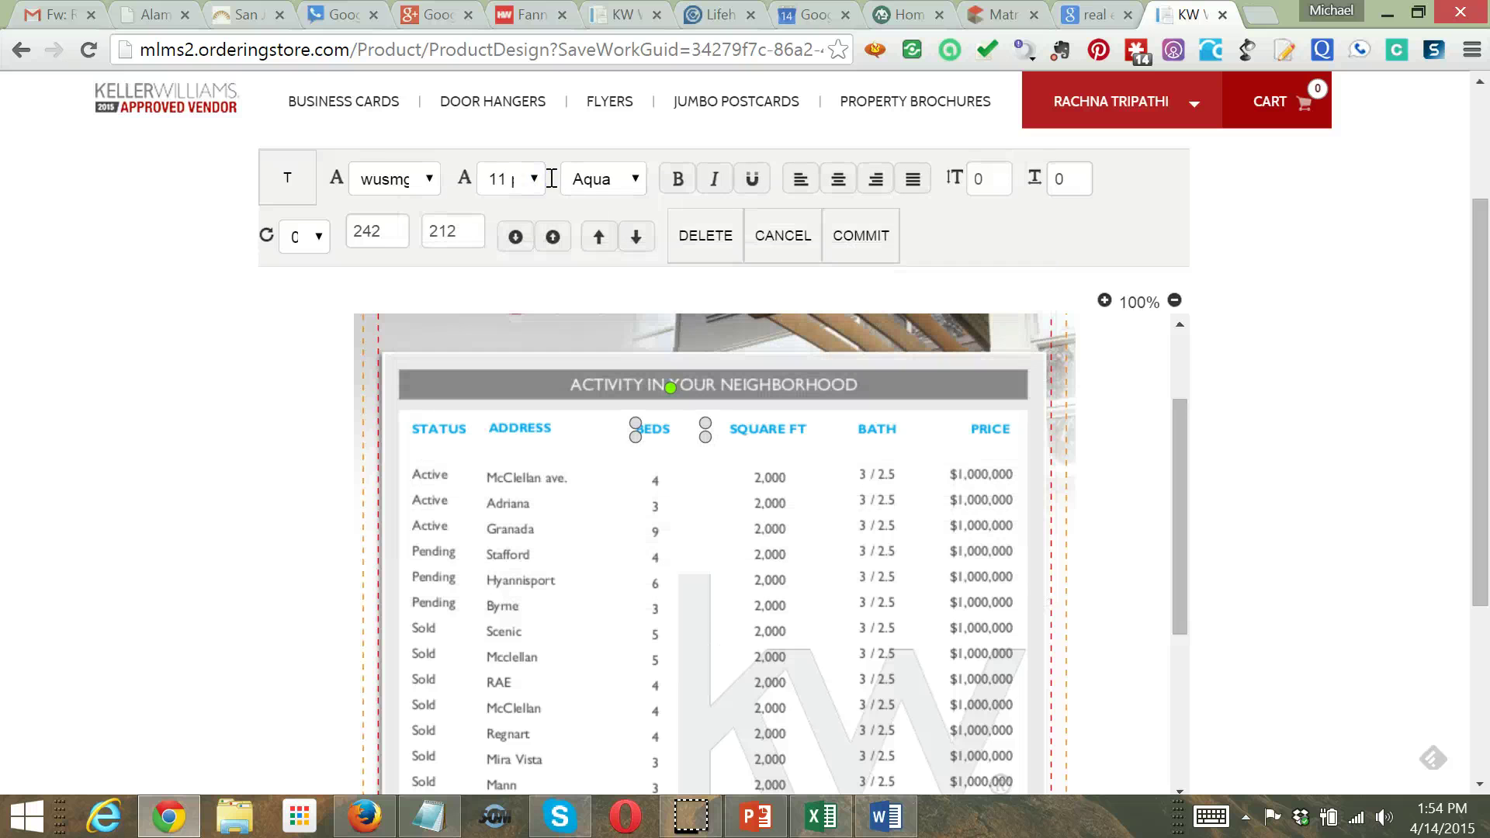
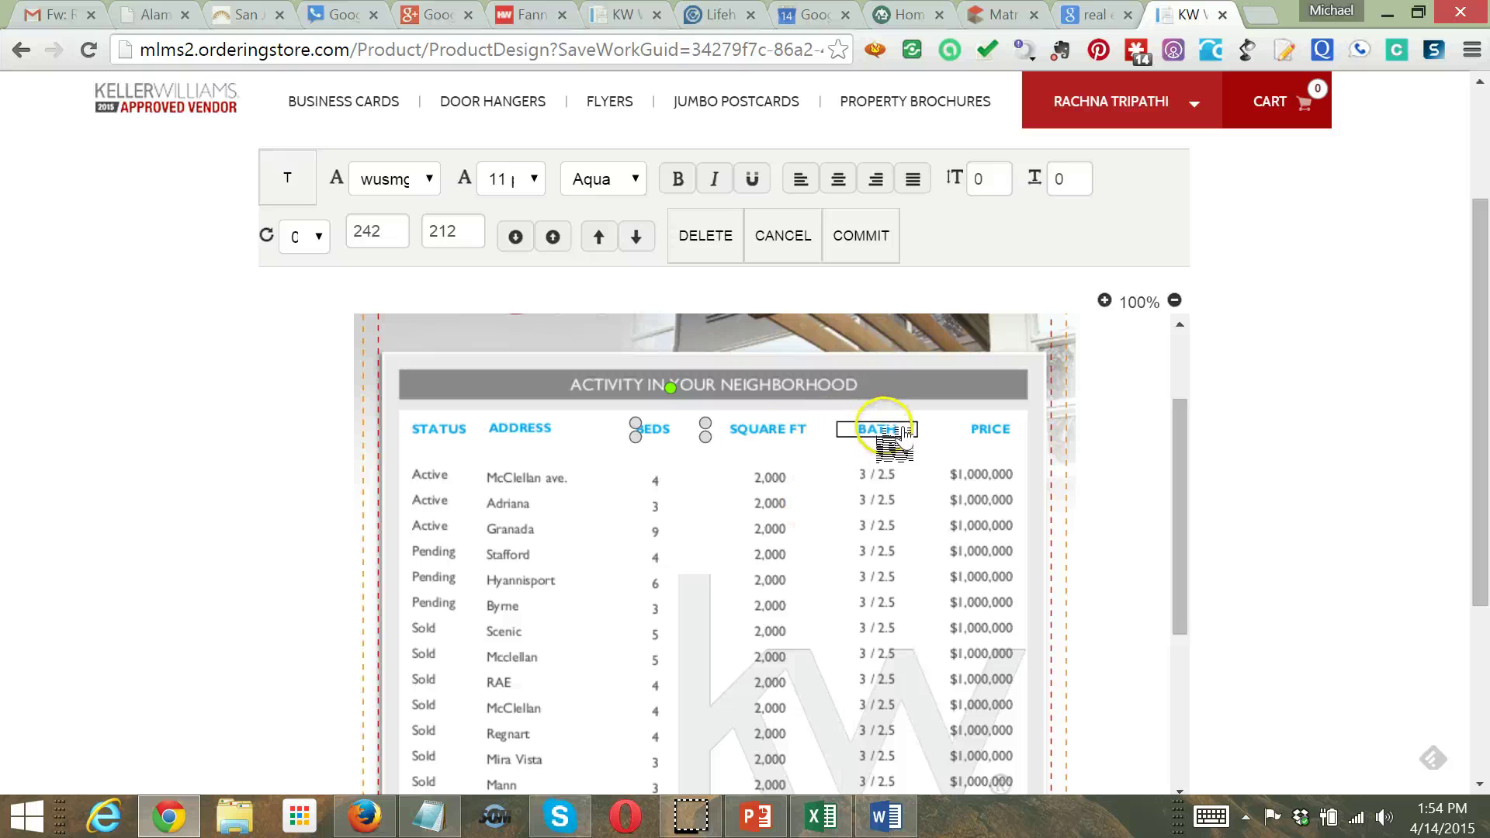
Rename the SQUARE FT table header to BATHS
left_click(779, 435)
double_click(778, 435)
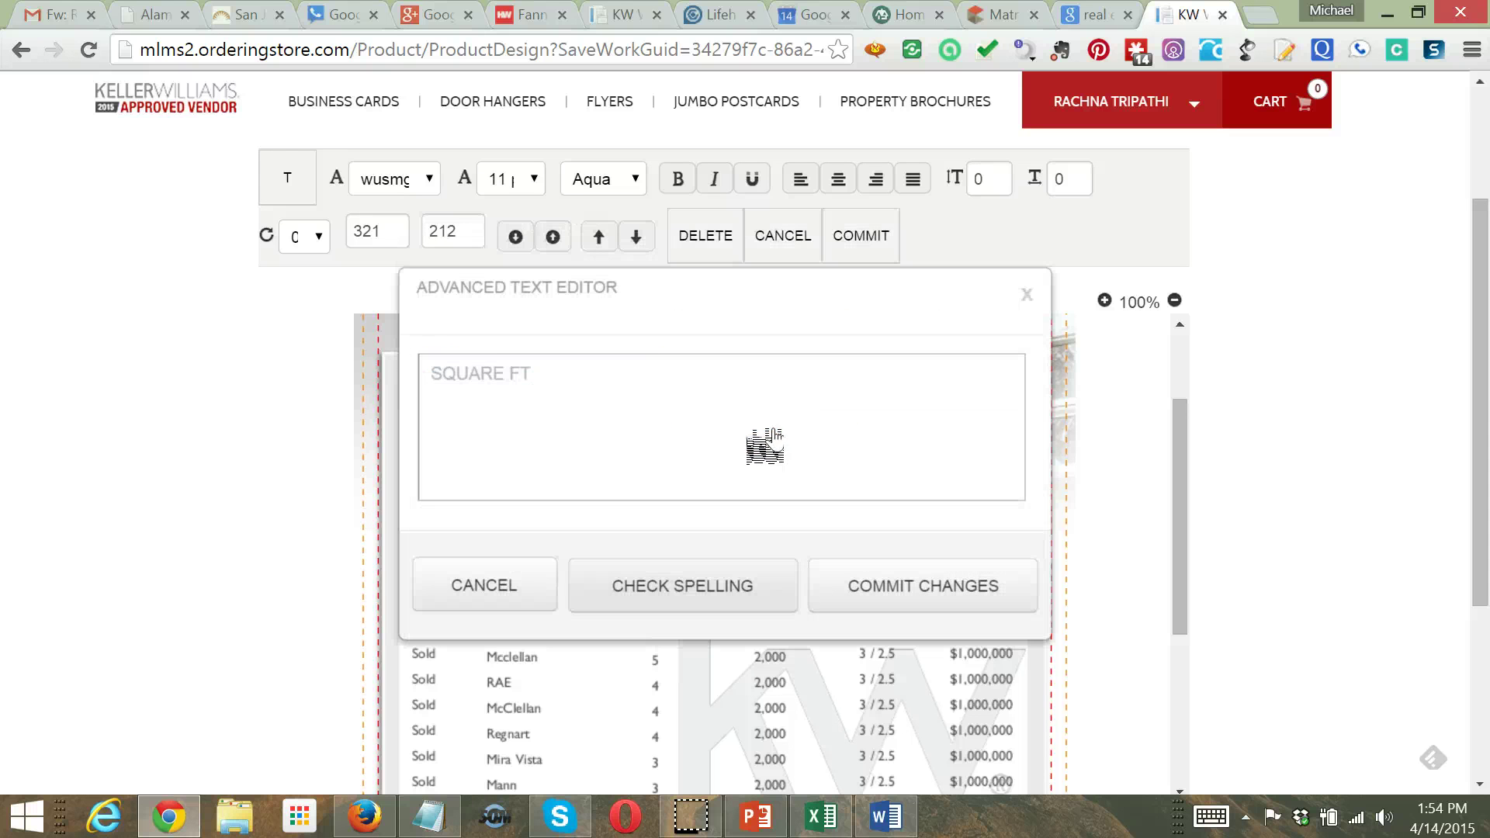
left_click_drag(570, 373, 373, 374)
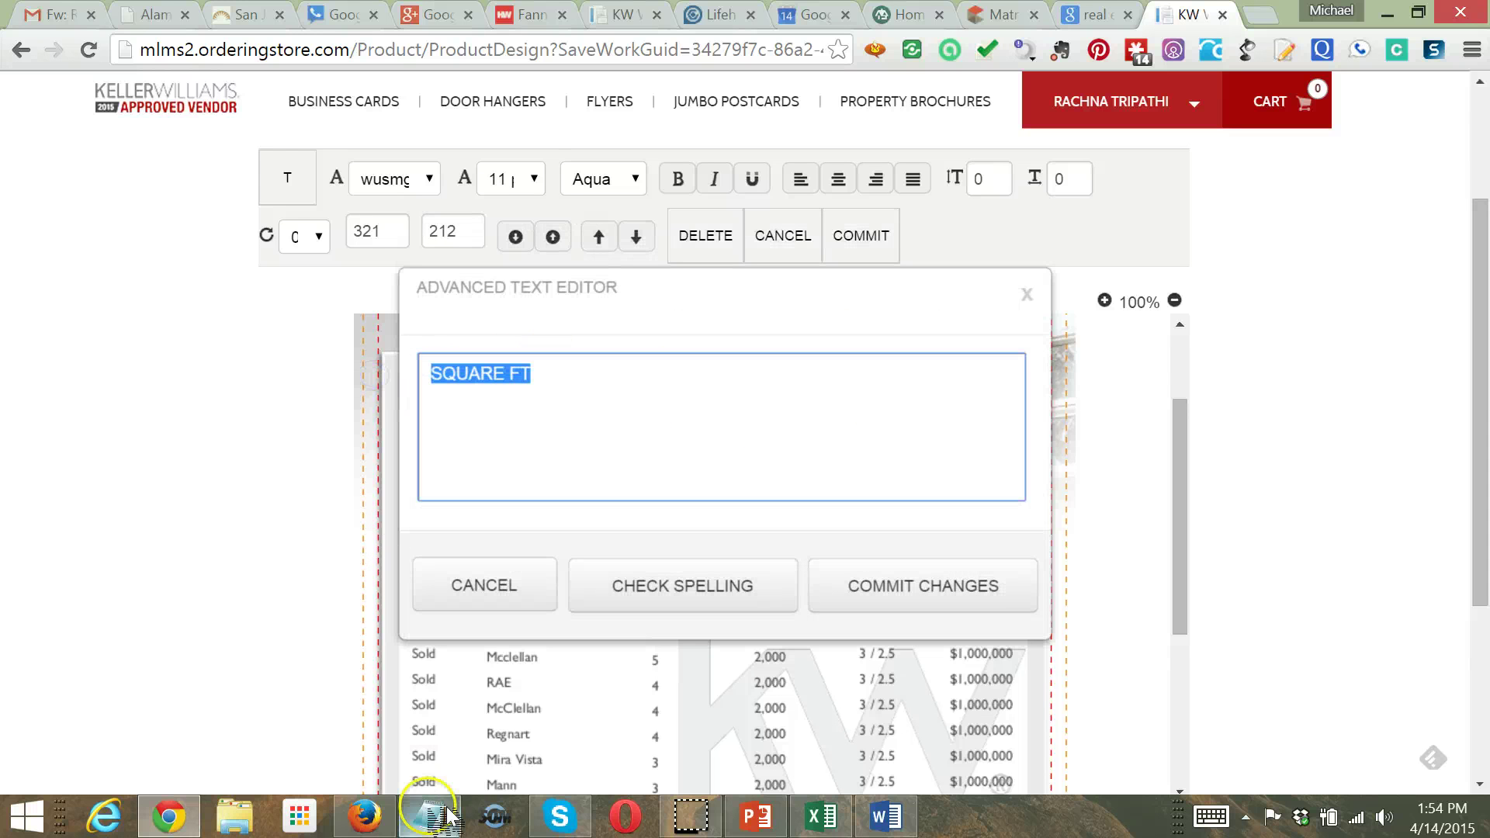
type("B")
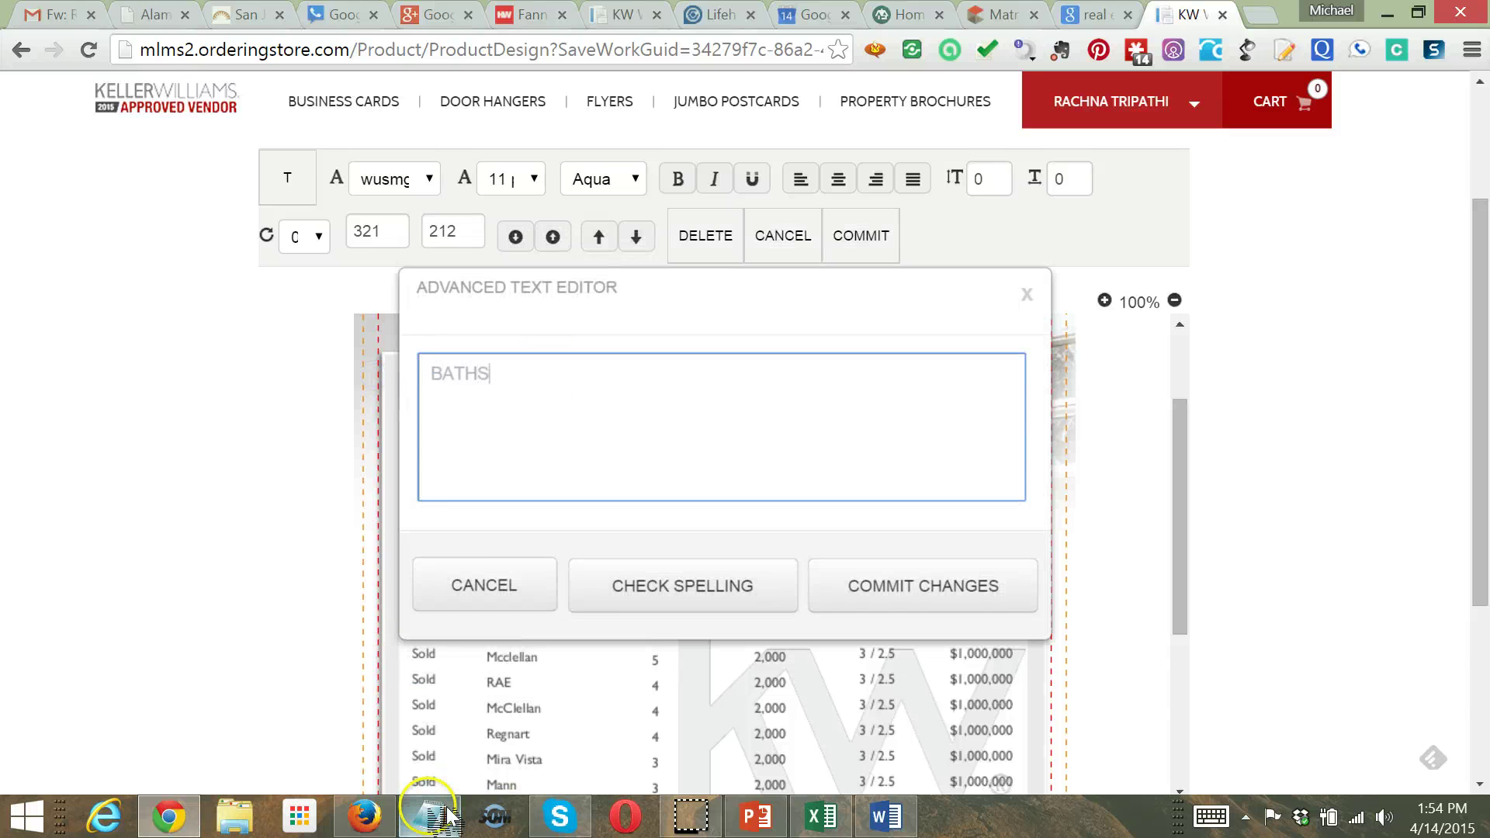
type("ATHS")
left_click(961, 582)
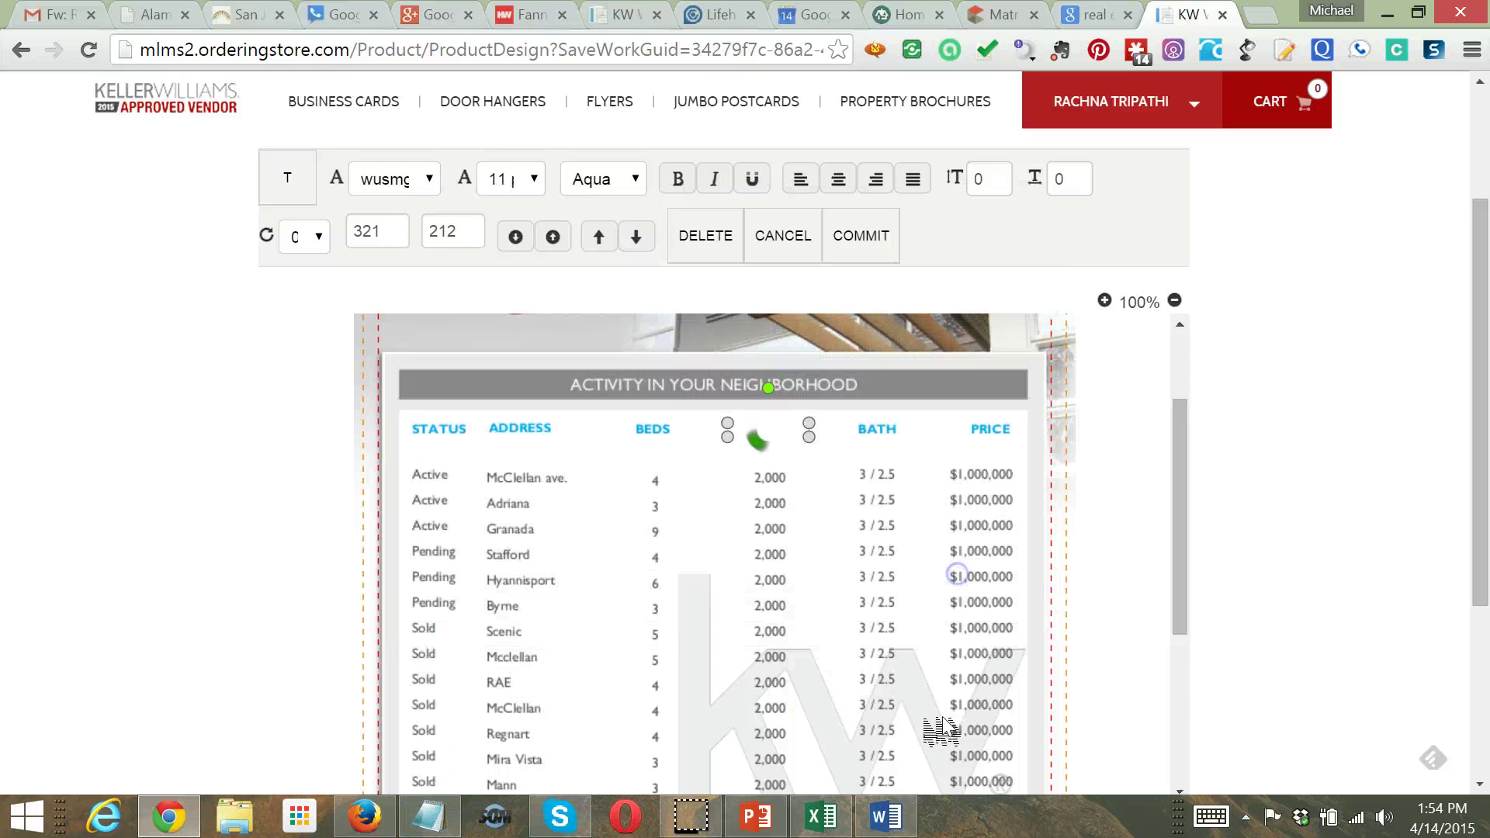
Rename the BATH header to SQ FEET, then select the Baths values in column D of Market Update.csv
left_click(873, 429)
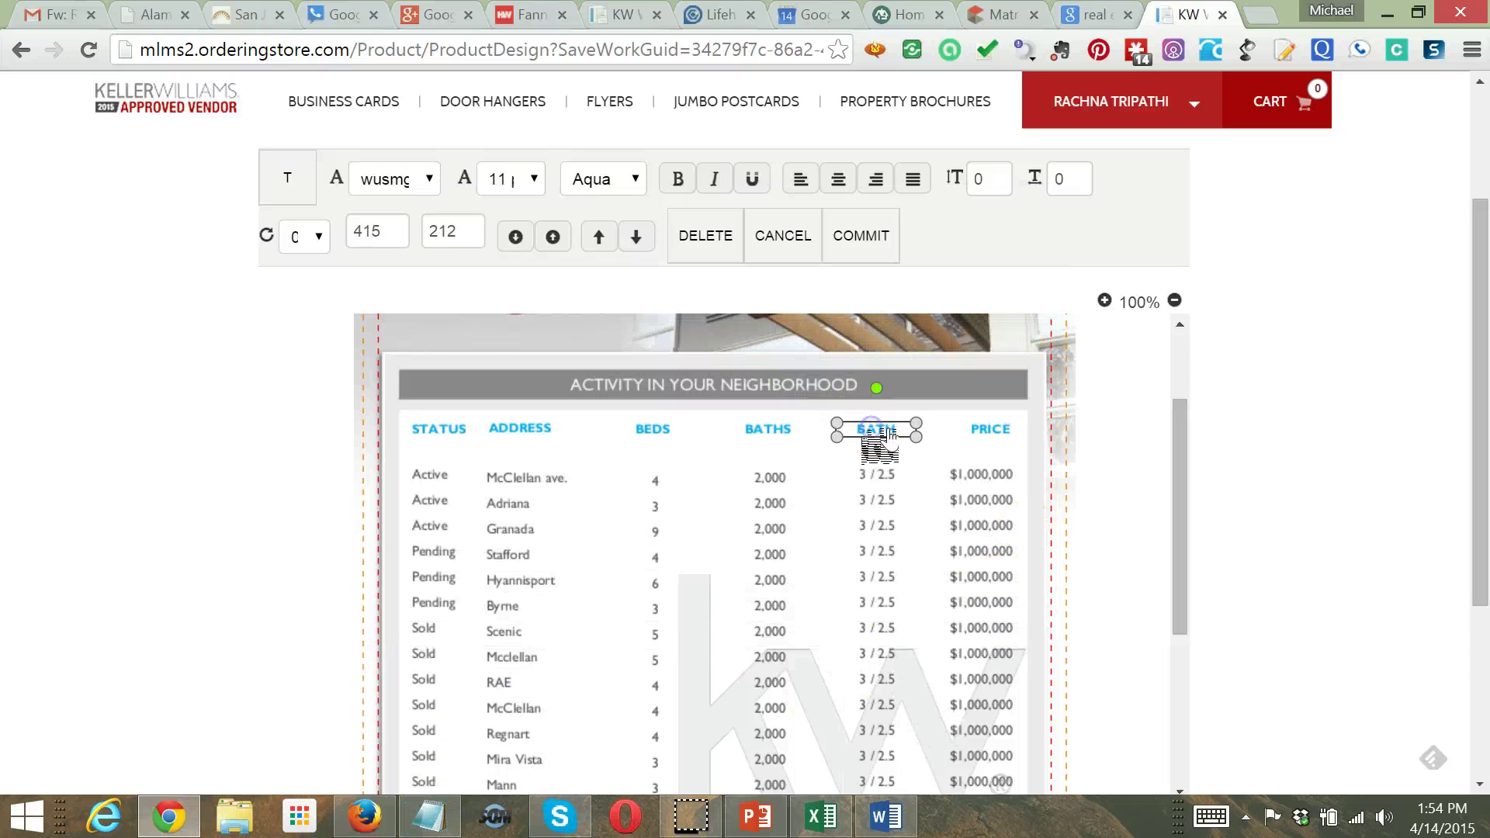
double_click(885, 441)
left_click_drag(572, 359, 345, 396)
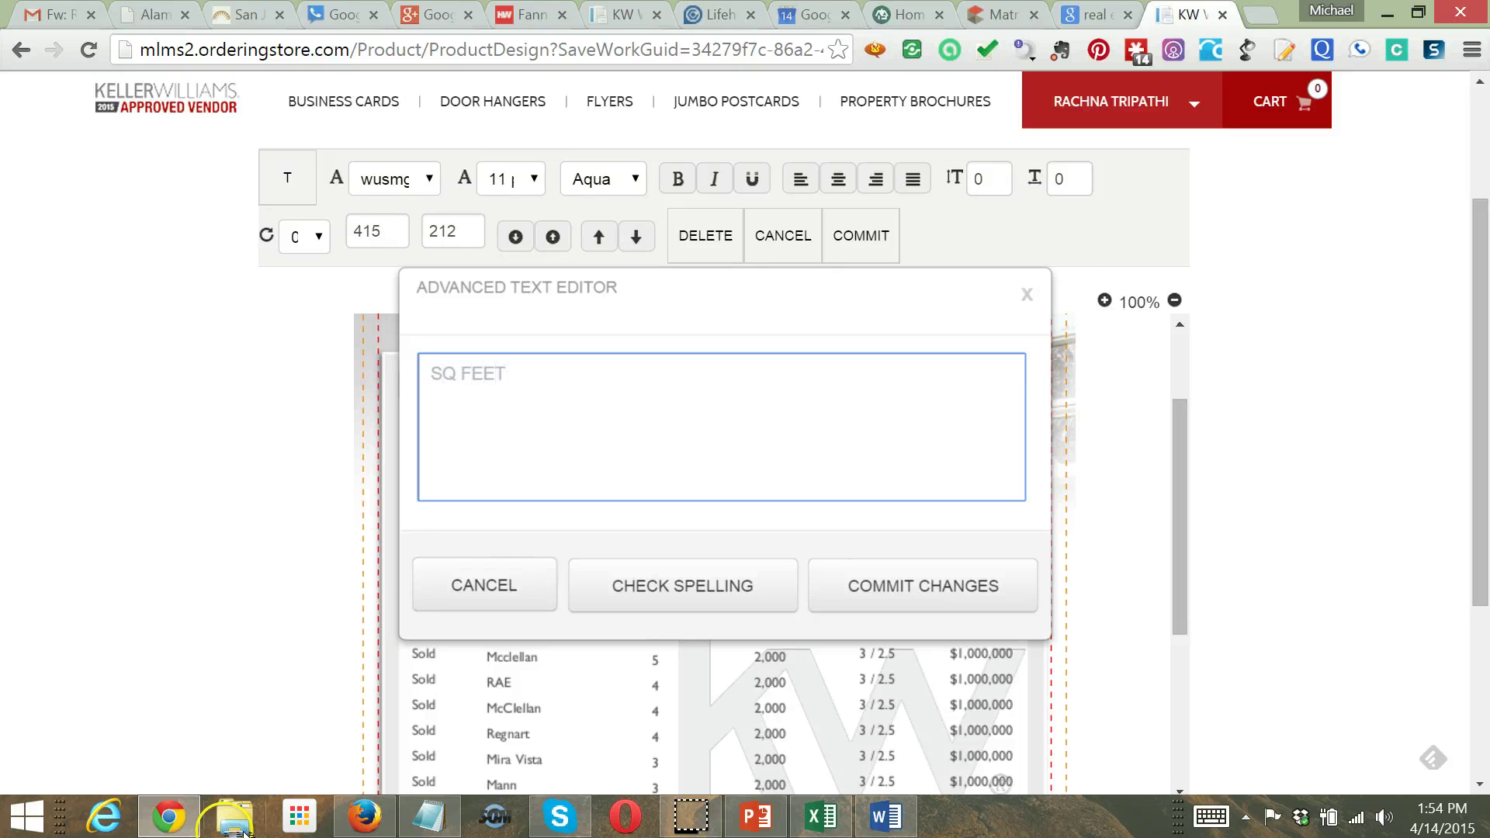
left_click(925, 596)
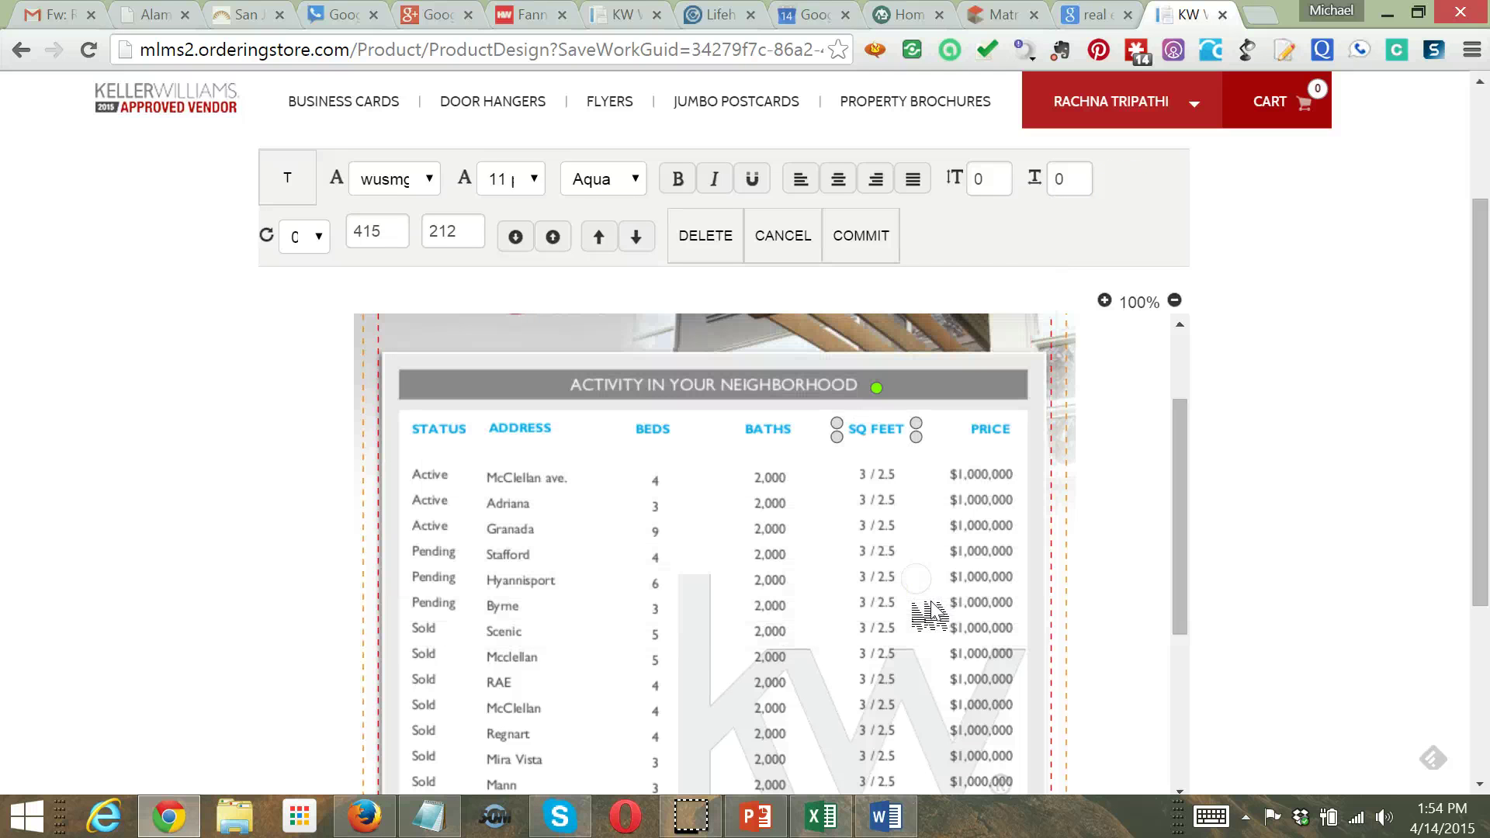
left_click(1258, 549)
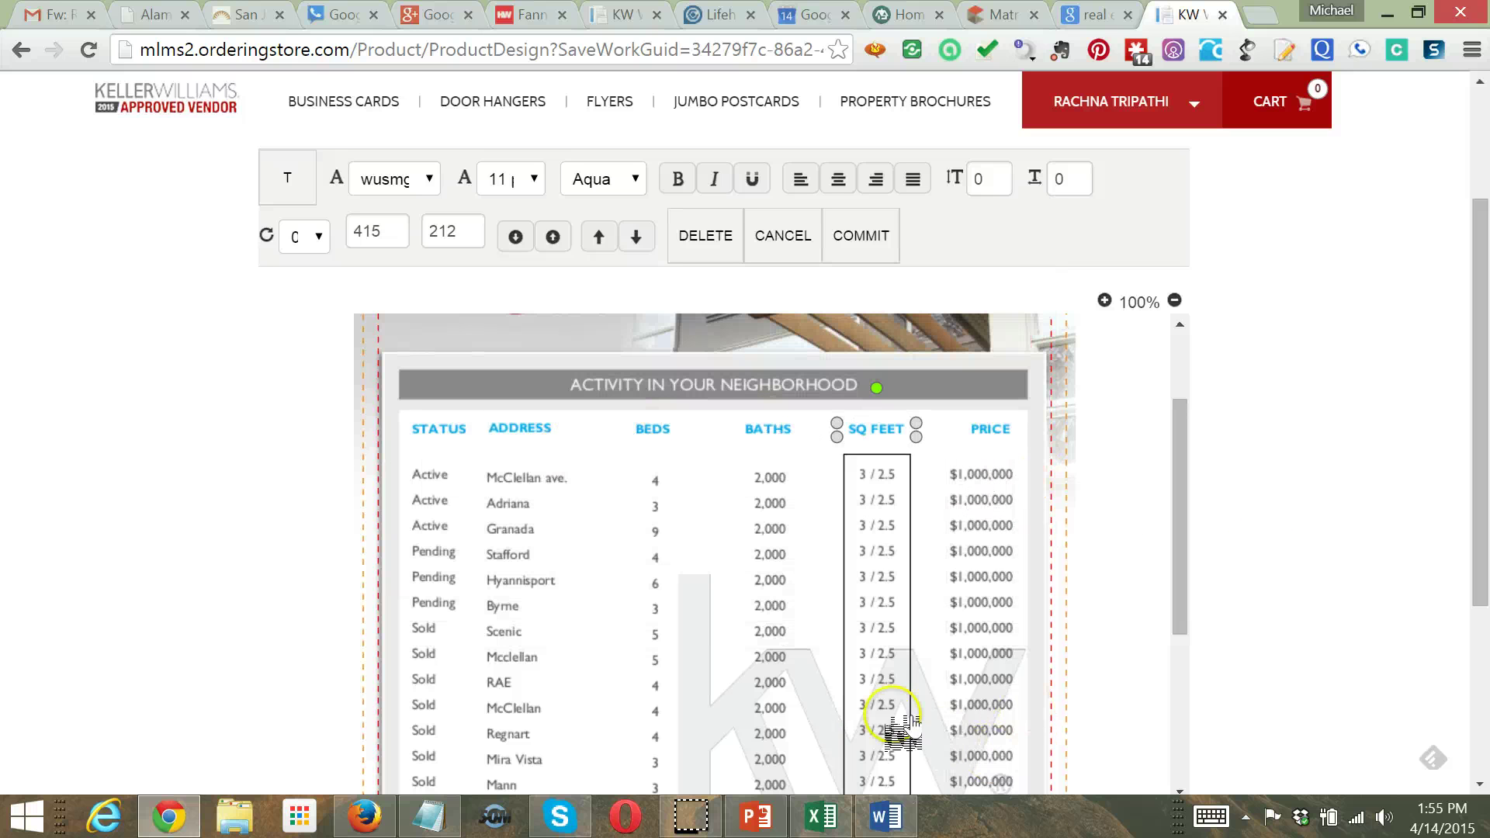
left_click(815, 816)
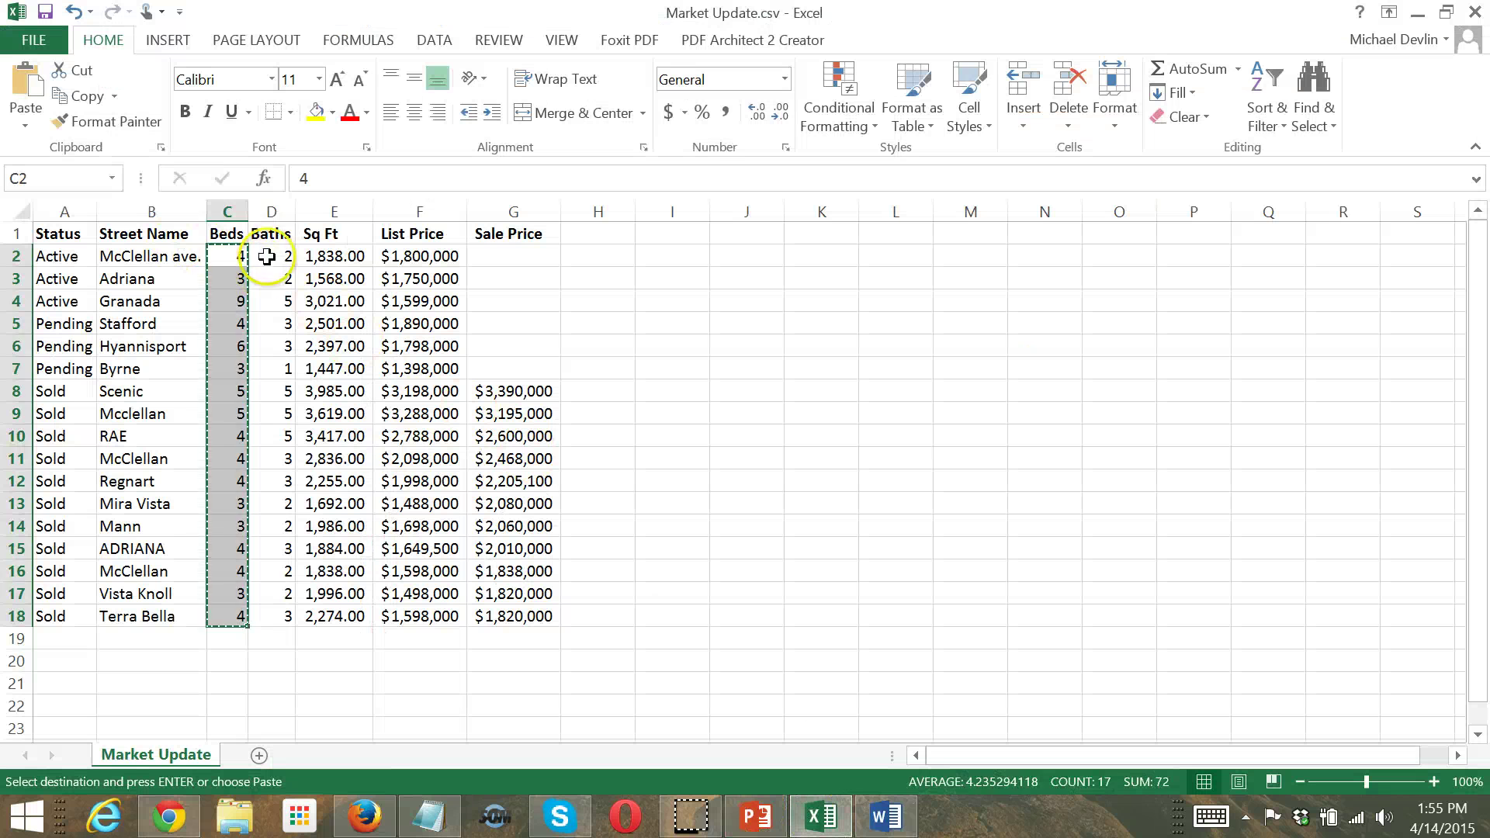
left_click_drag(266, 250, 285, 596)
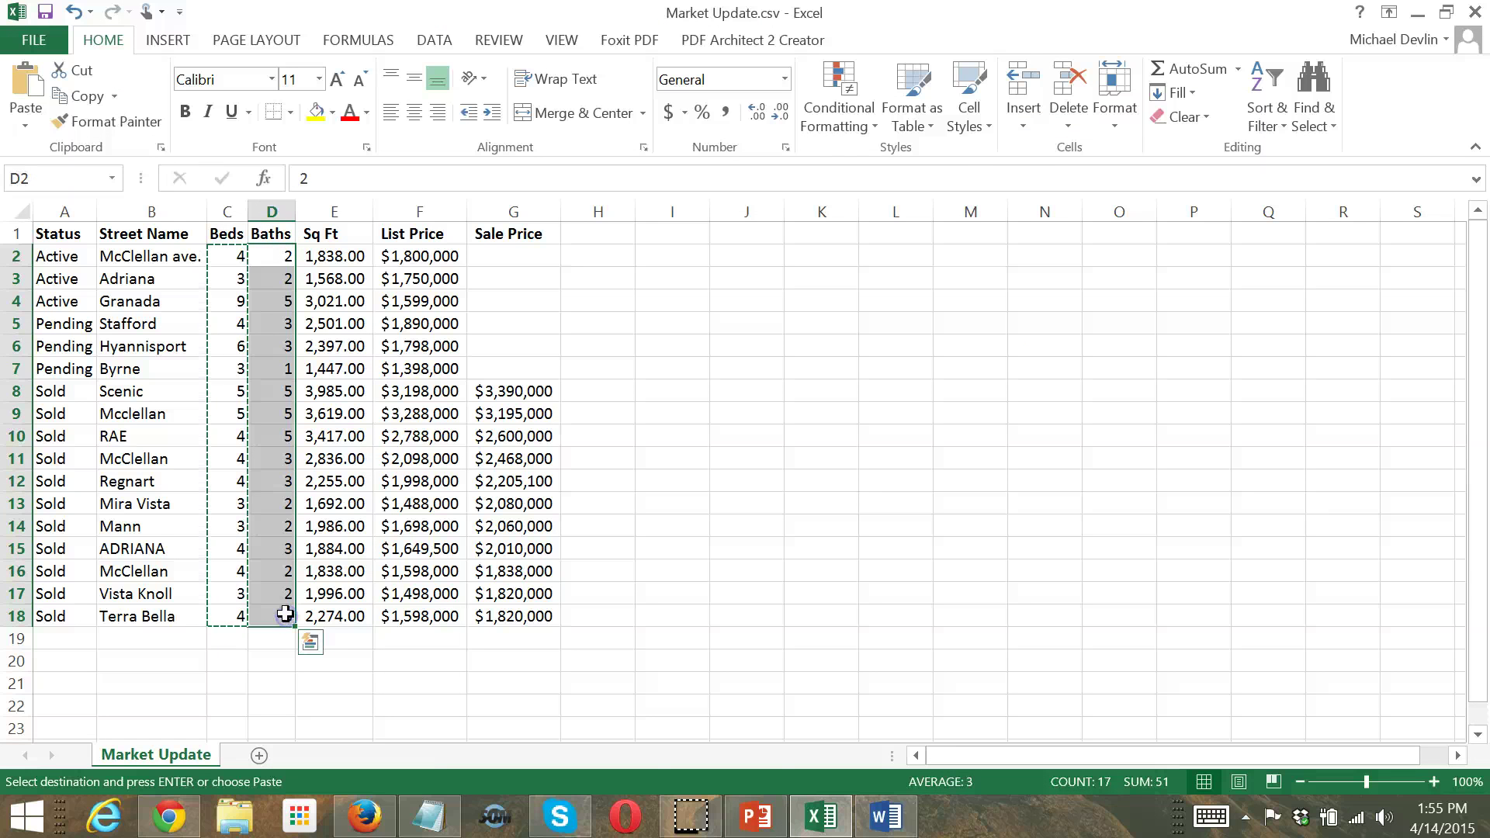
Replace the placeholder 2,000 values under BATHS with the pasted bath counts (2, 2, 5, 3…)
left_click(1418, 13)
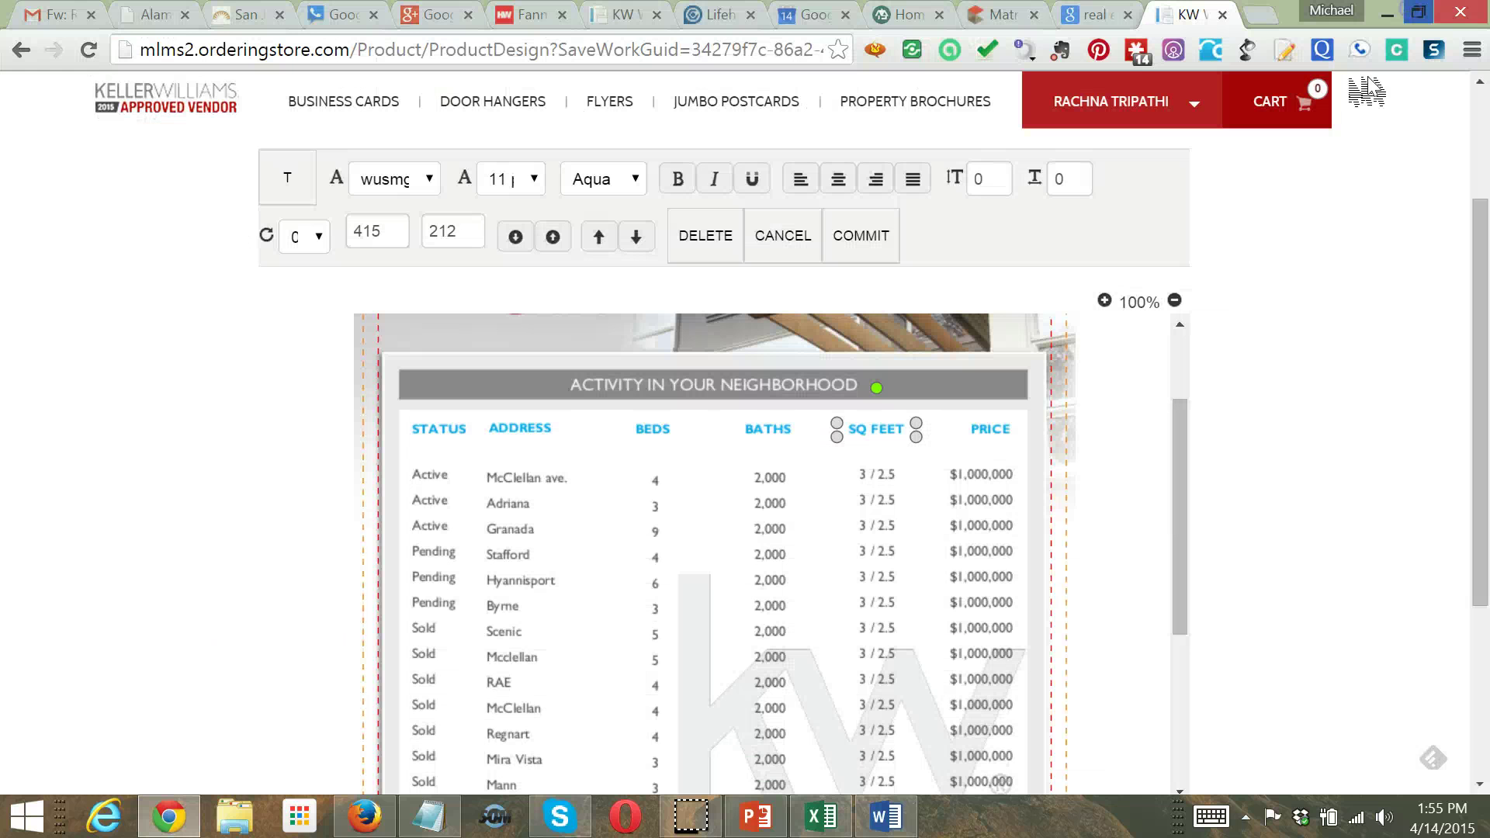
left_click(802, 466)
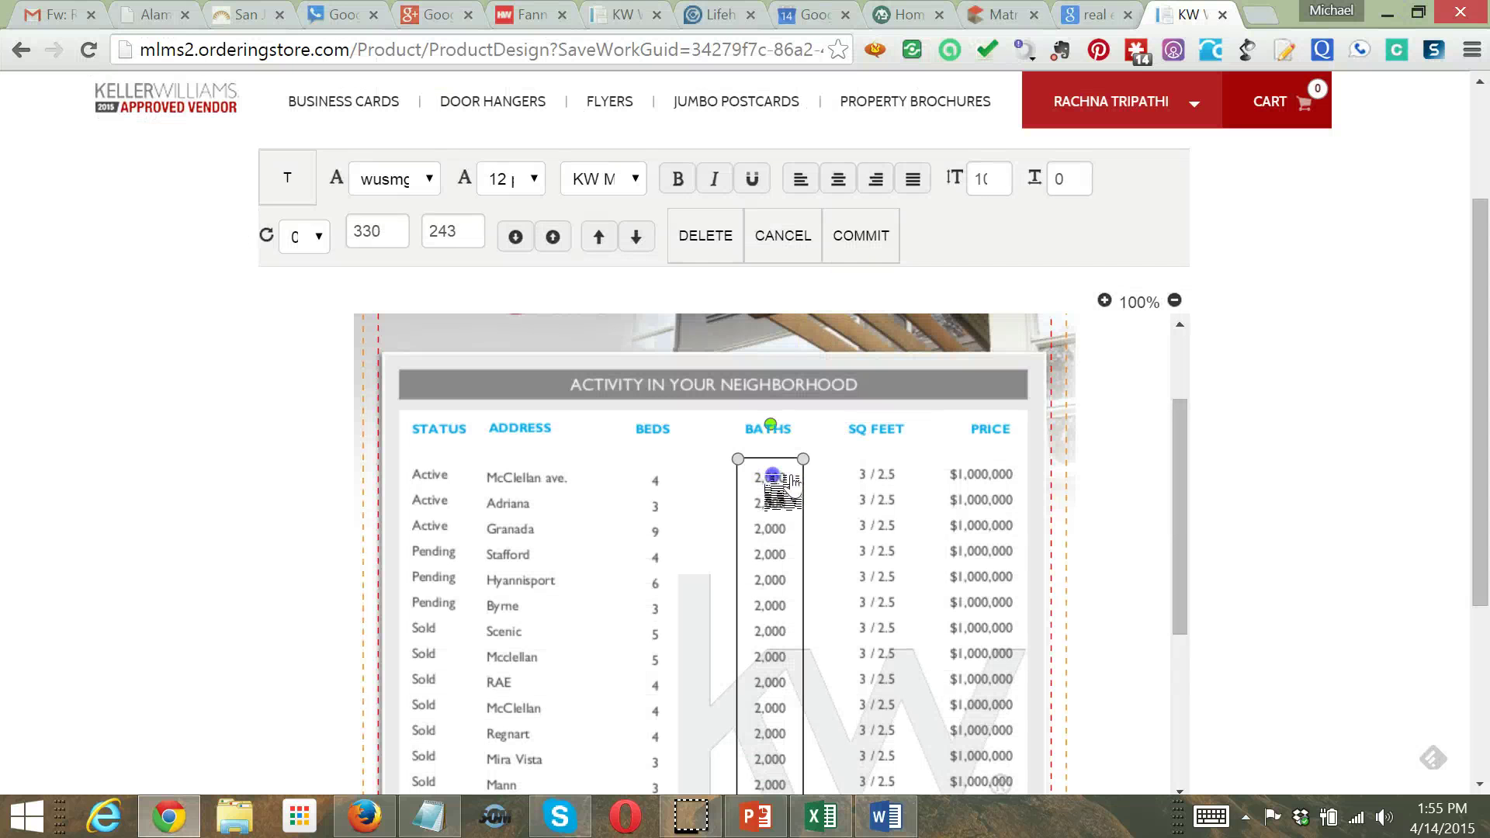
double_click(788, 483)
left_click(484, 415)
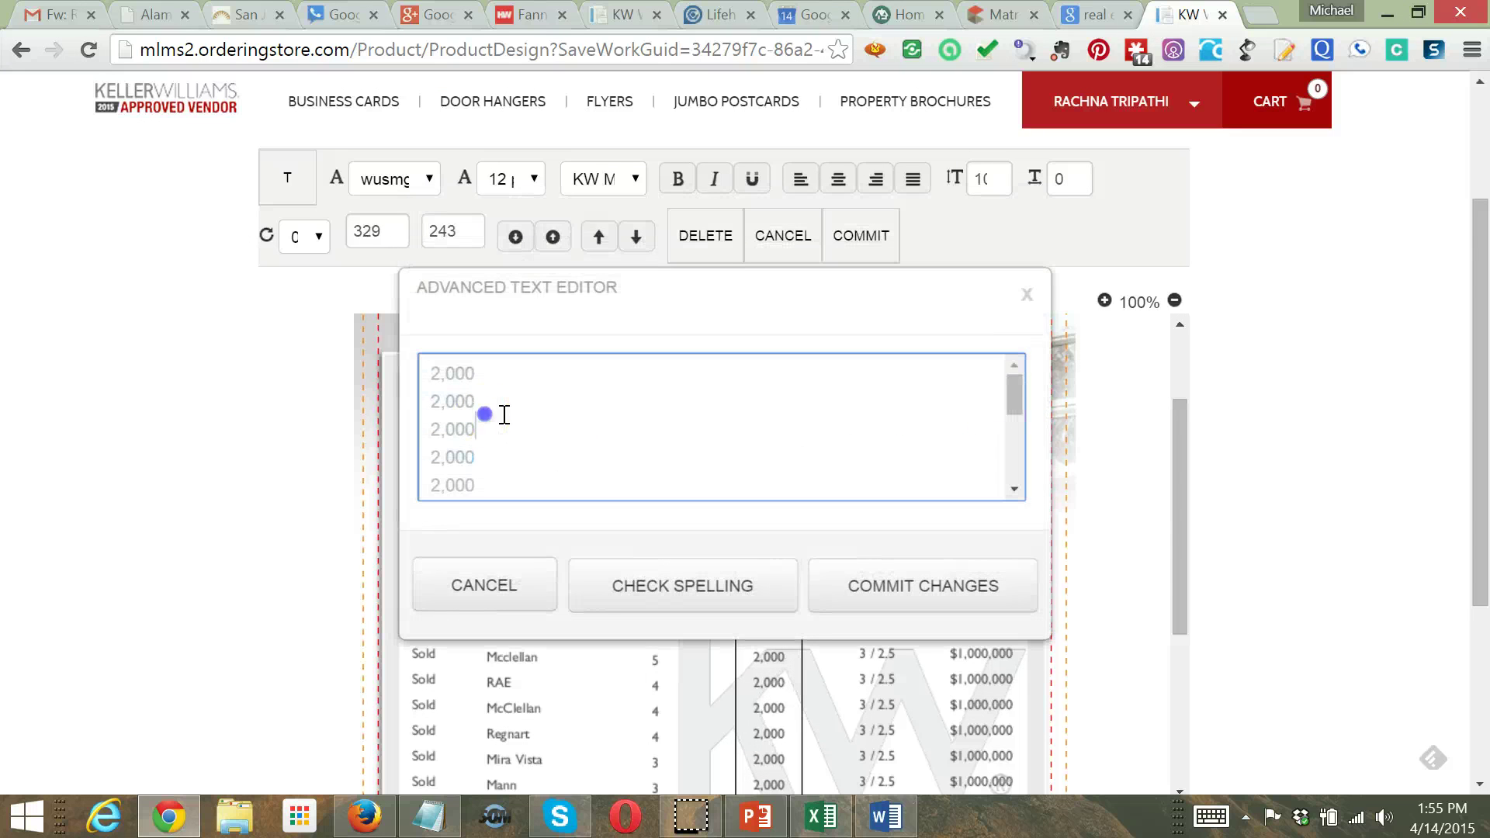
left_click(514, 433)
key("ctrl+a")
key("Delete")
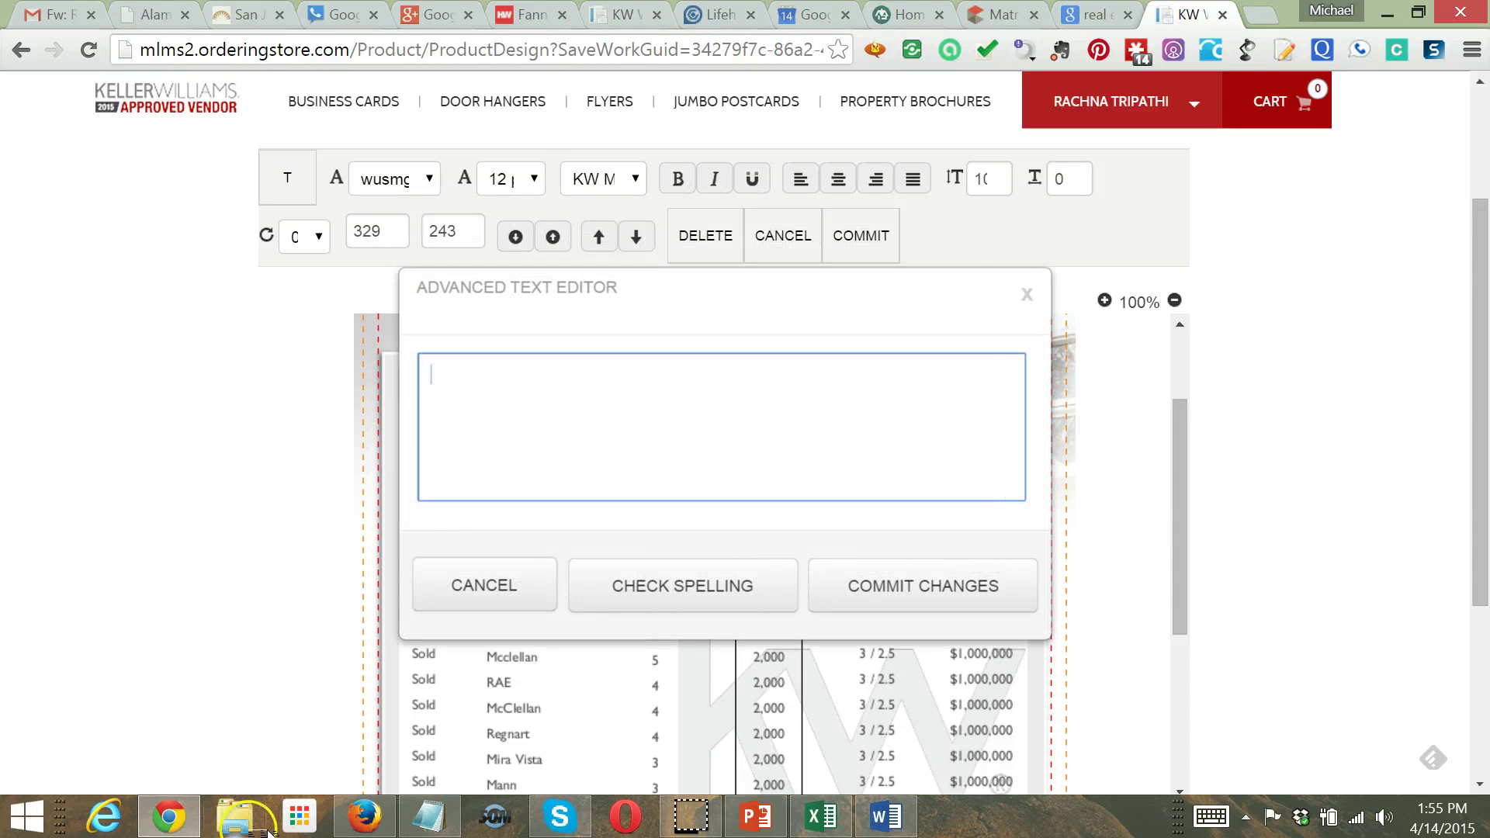
key("ctrl+v")
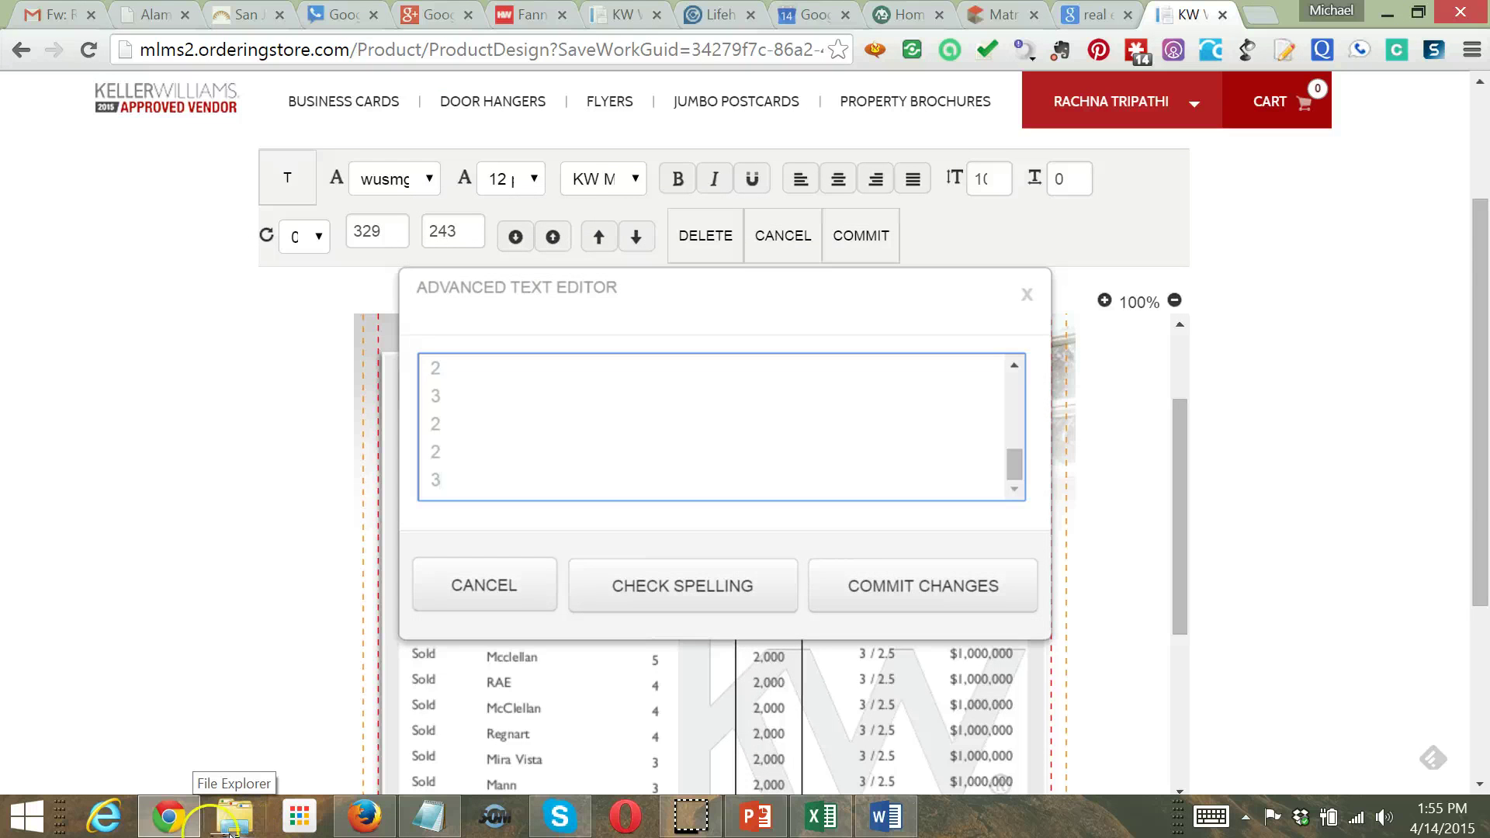
left_click(852, 589)
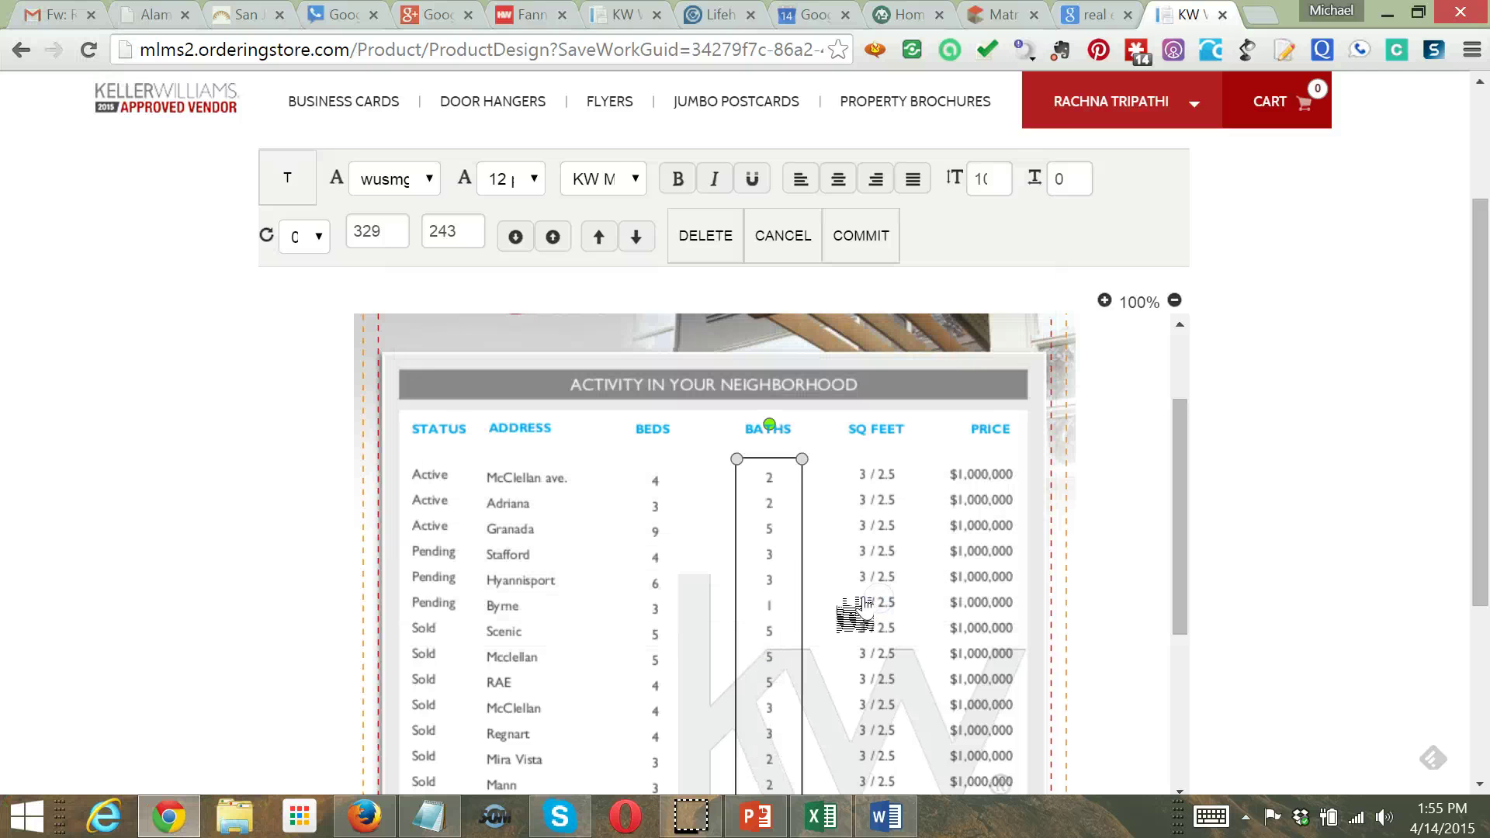
Copy the Sq Ft values E2:E18 from the Market Update spreadsheet
left_click(825, 818)
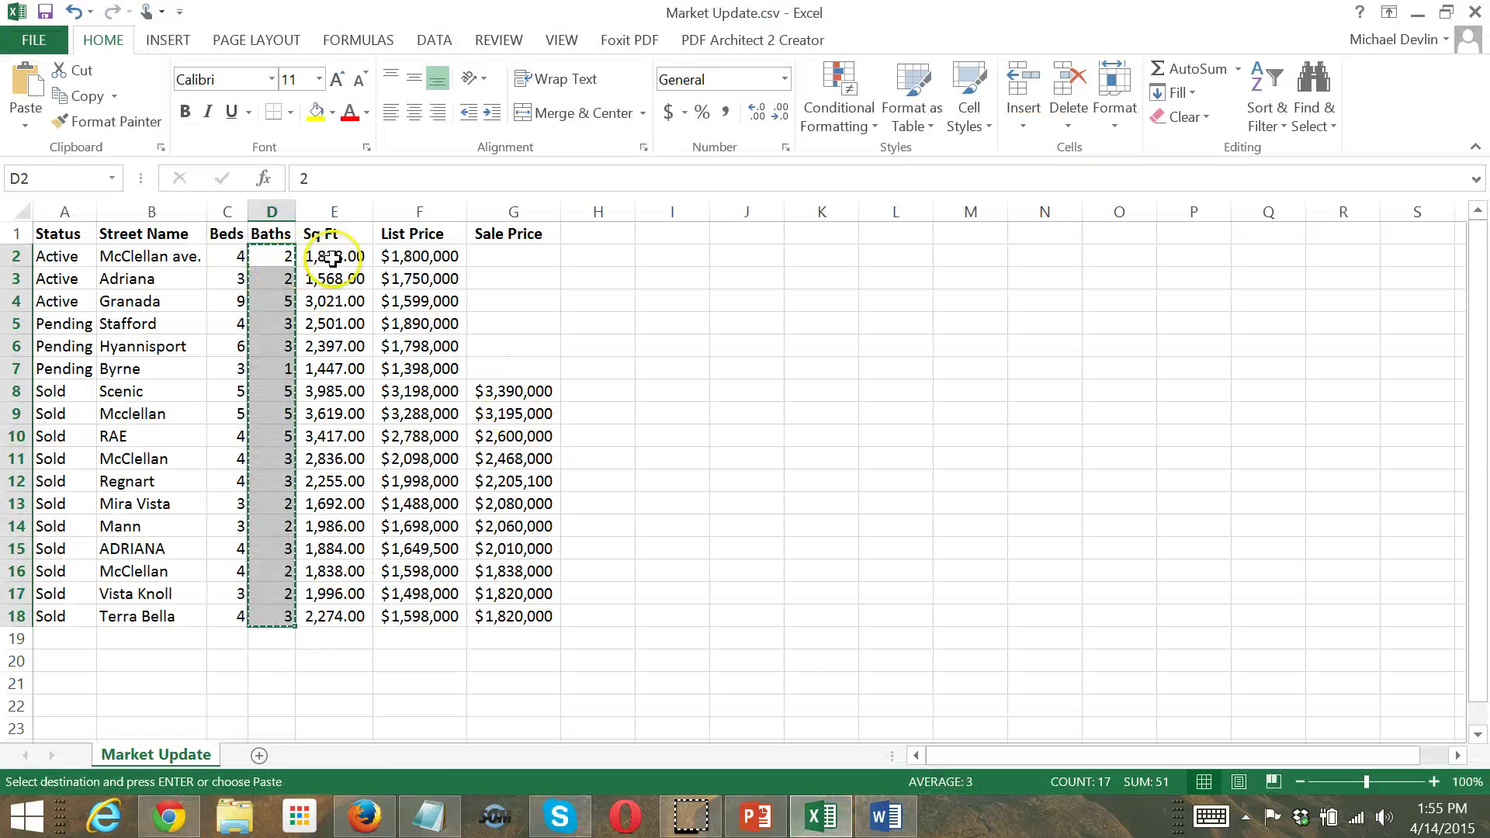
left_click_drag(332, 258, 316, 610)
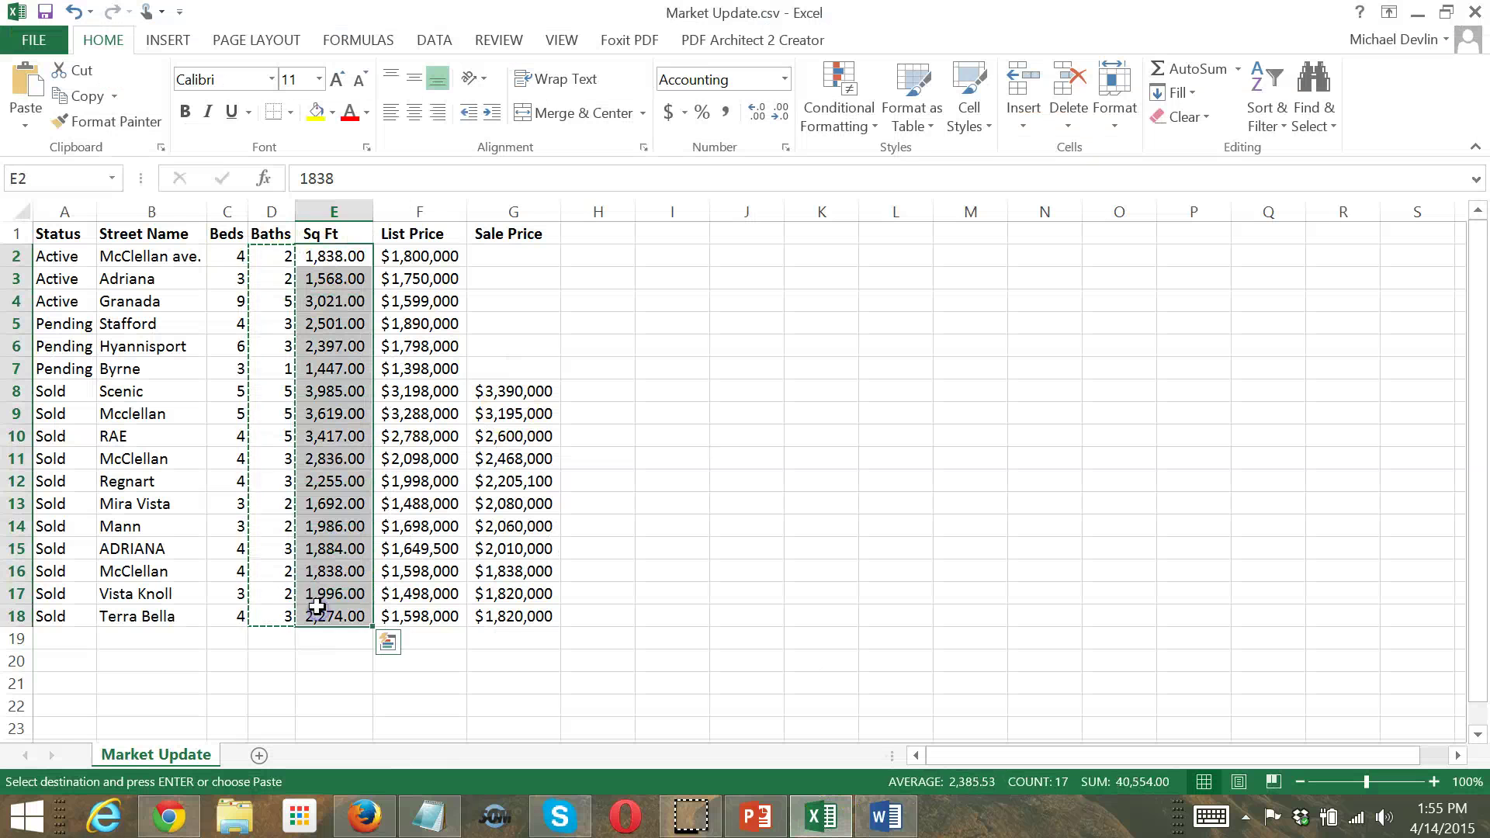
key("ctrl+c")
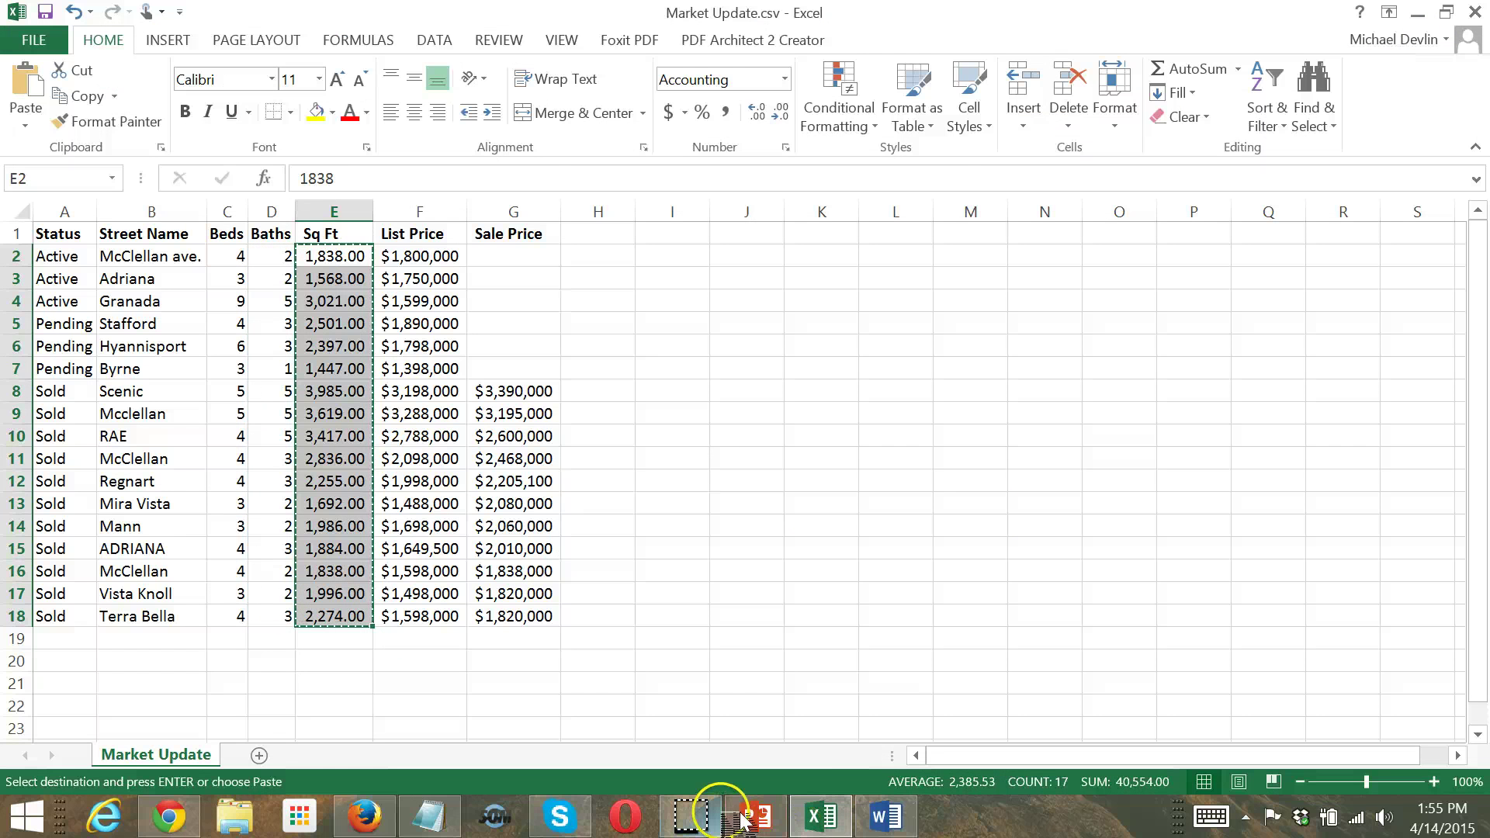
left_click(756, 821)
Paste the square footages (1,838.00, 1,568.00…) over the 3 / 2.5 lines in the SQ FEET column
left_click(169, 817)
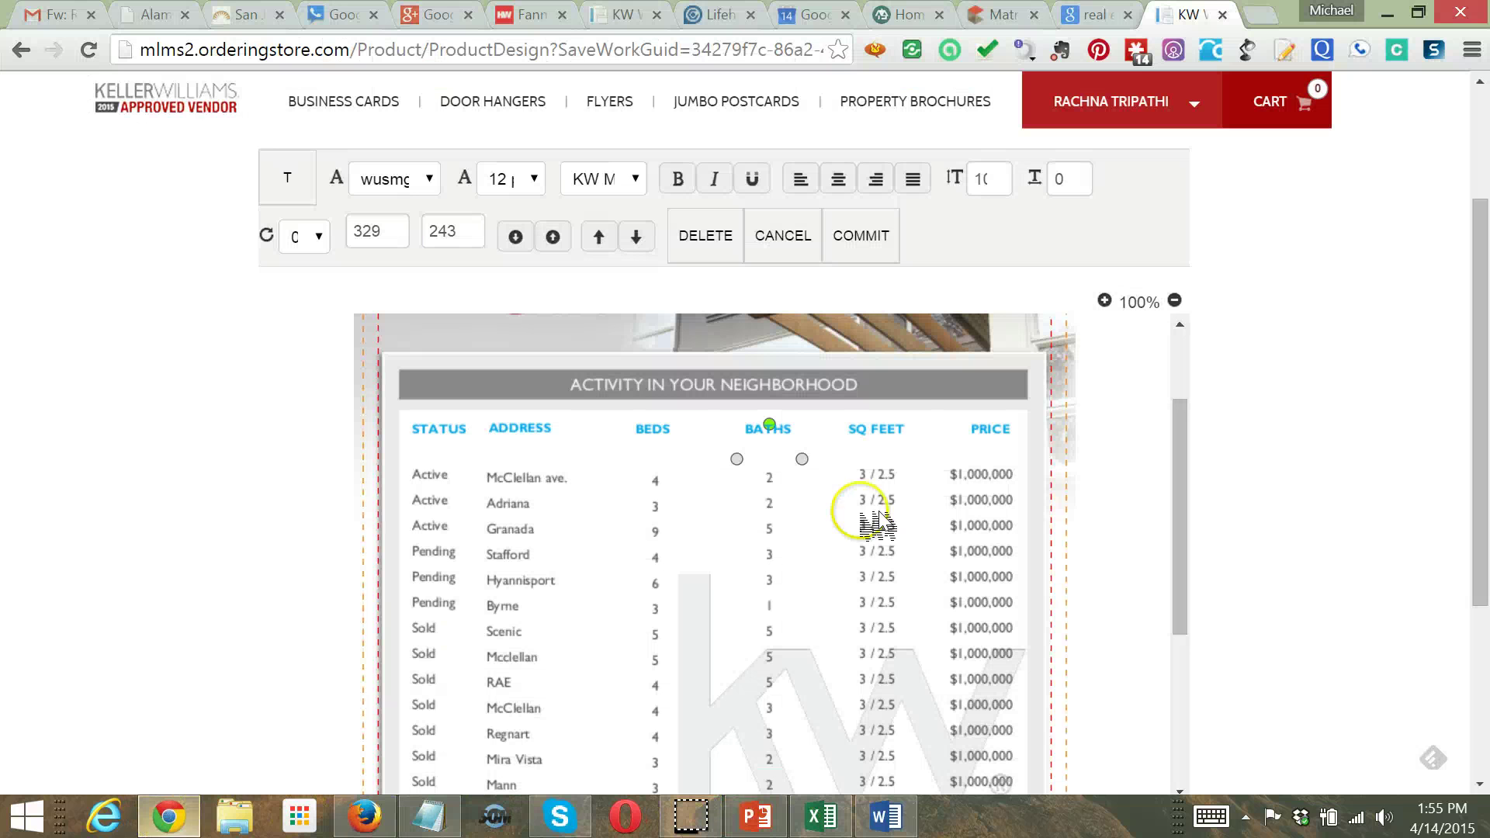
left_click(869, 507)
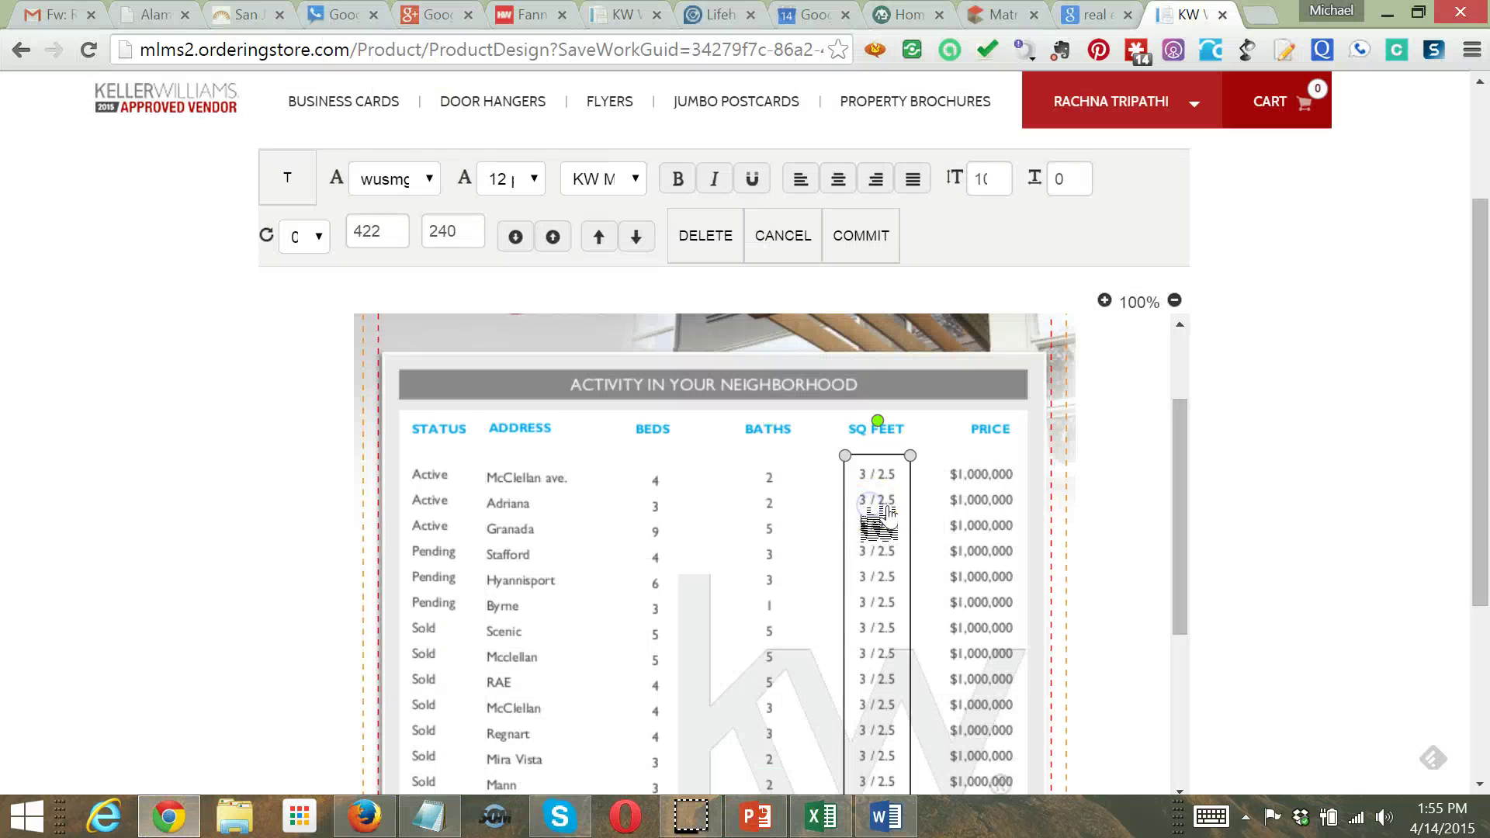
double_click(887, 512)
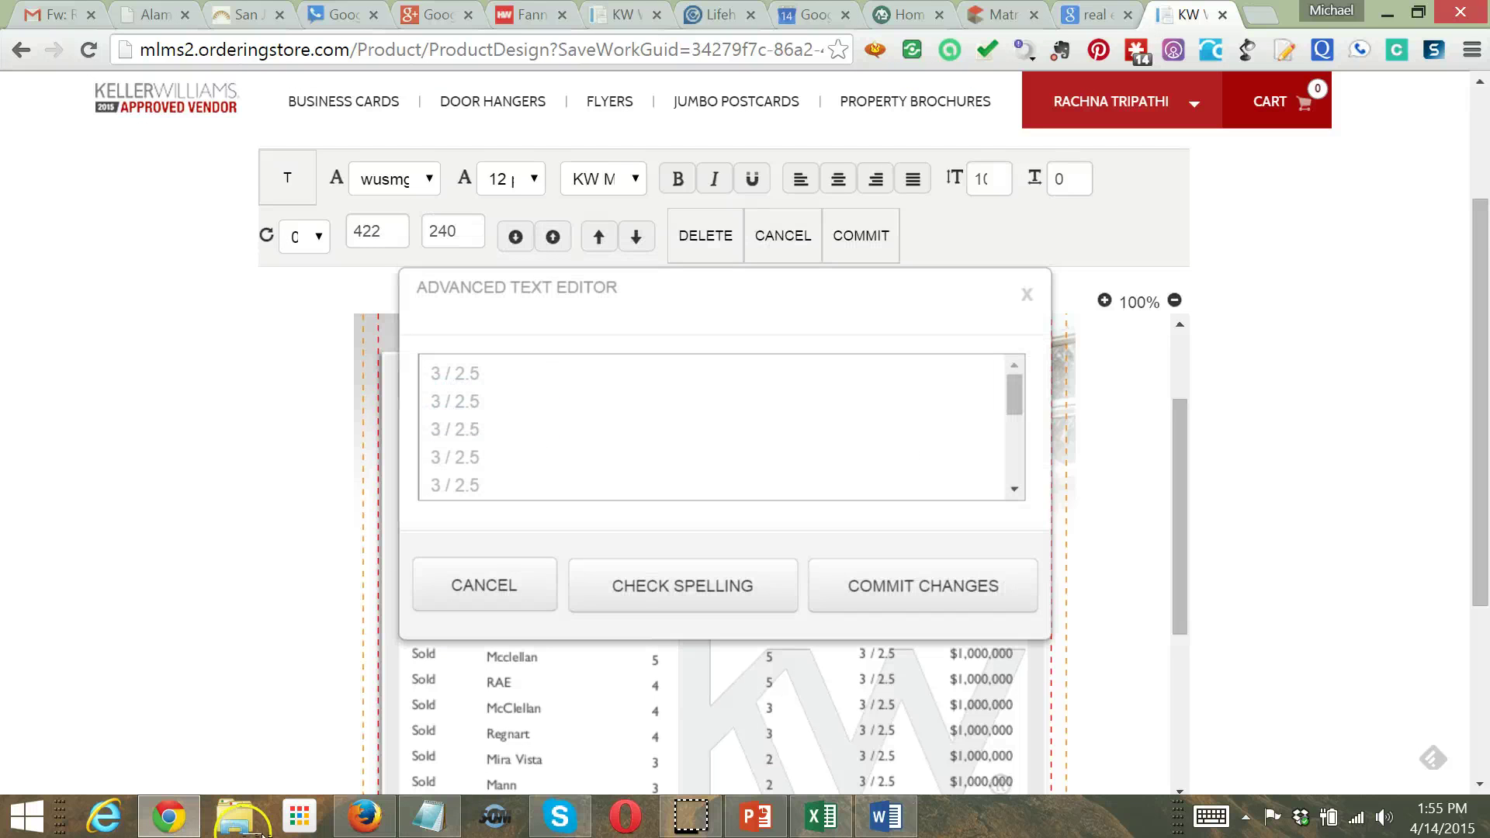
key("ctrl+a")
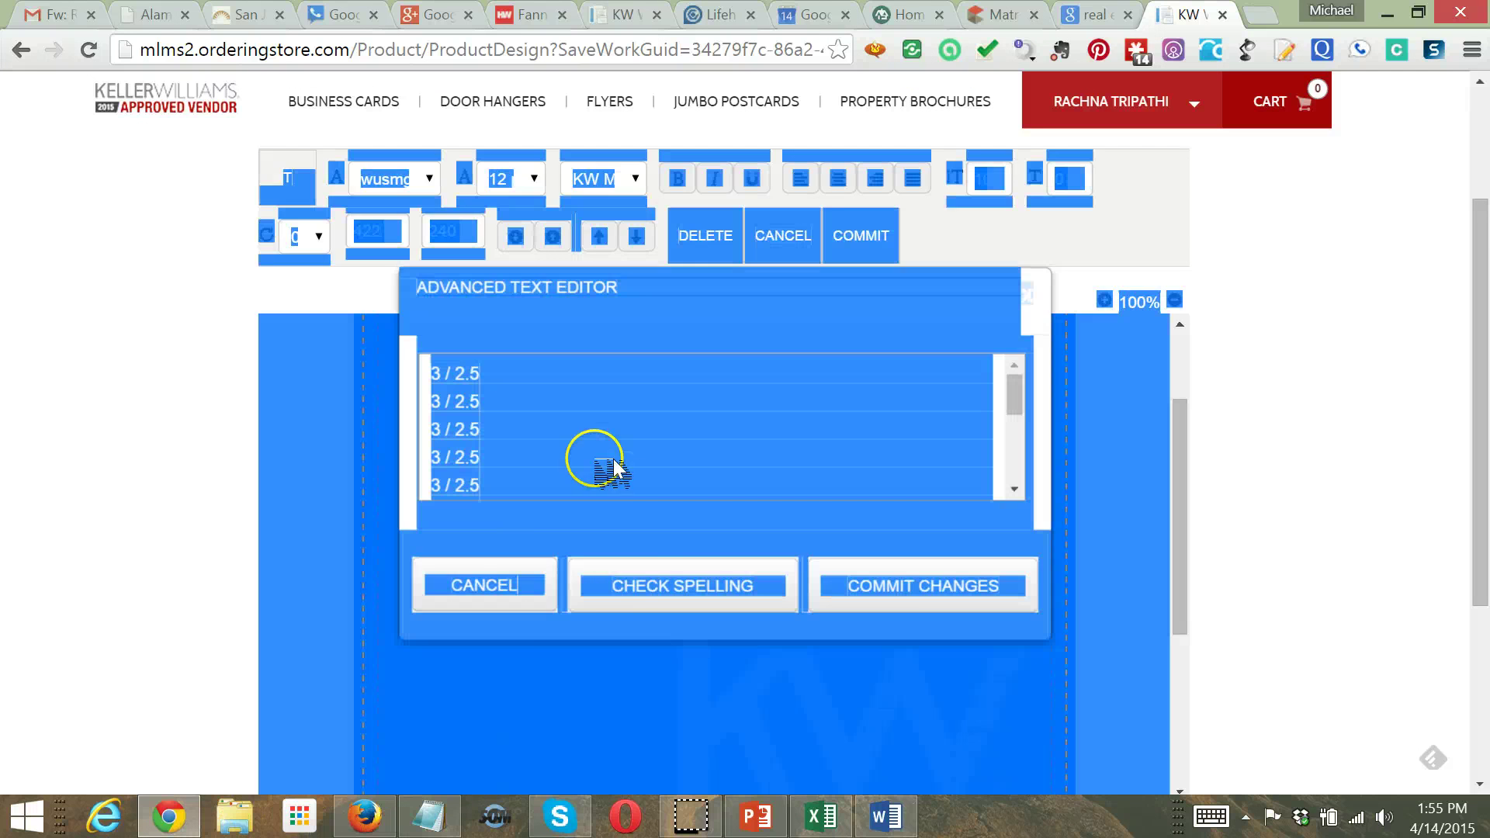
left_click(542, 376)
key("ctrl+a")
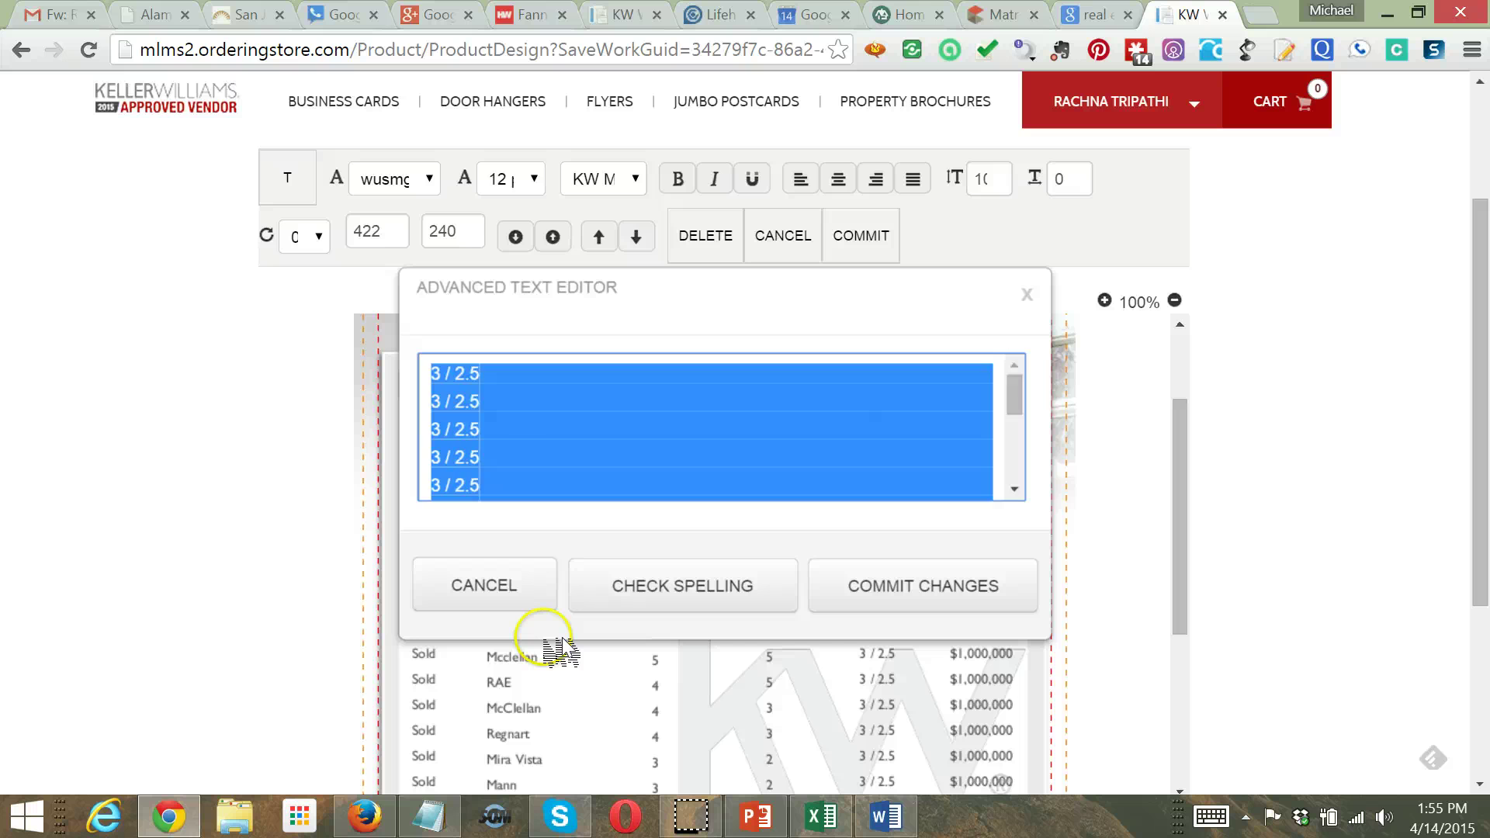
key("Delete")
key("ctrl+v")
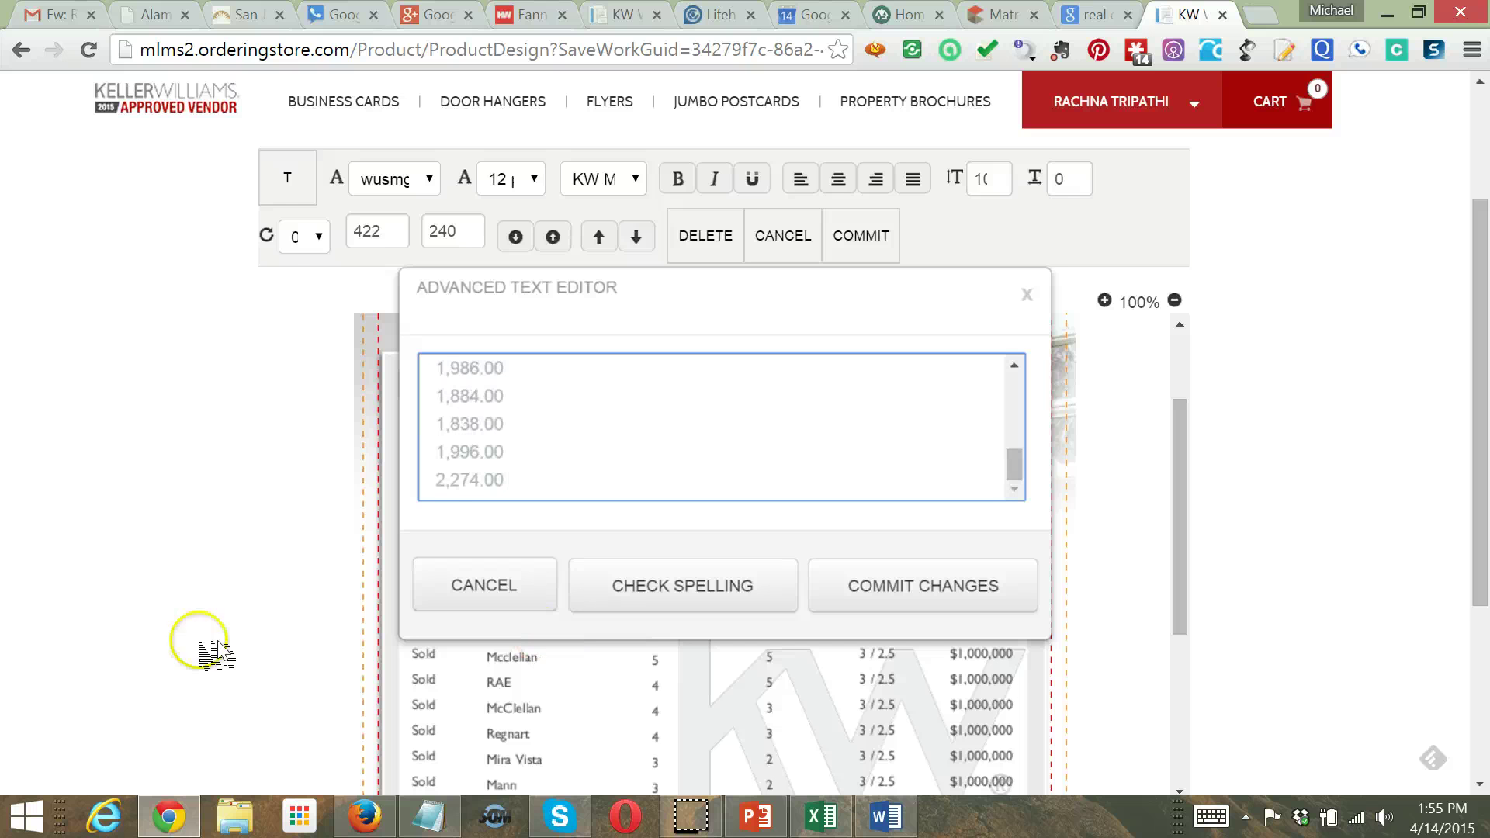
left_click(853, 588)
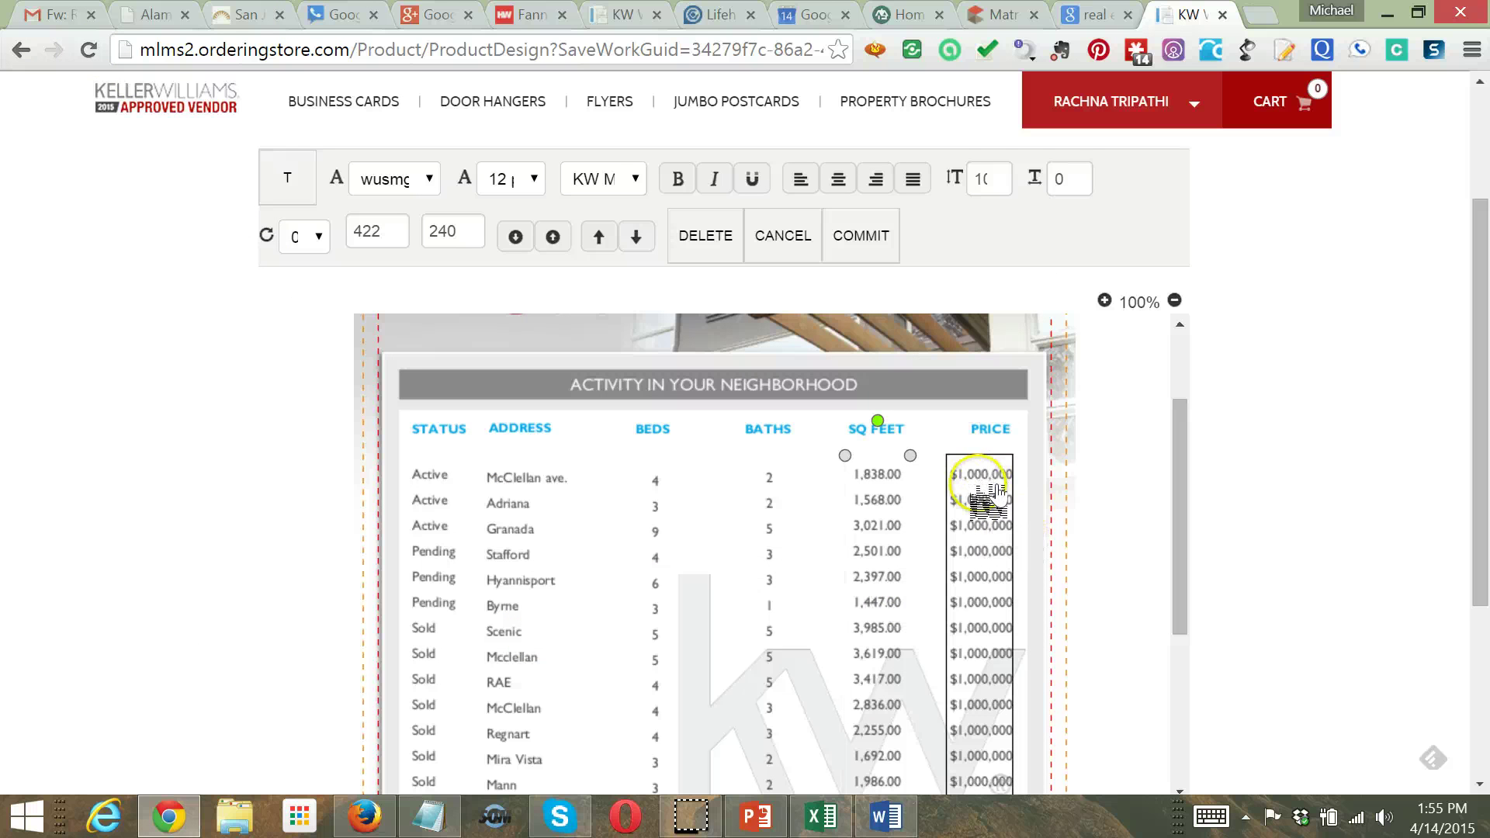
left_click(842, 822)
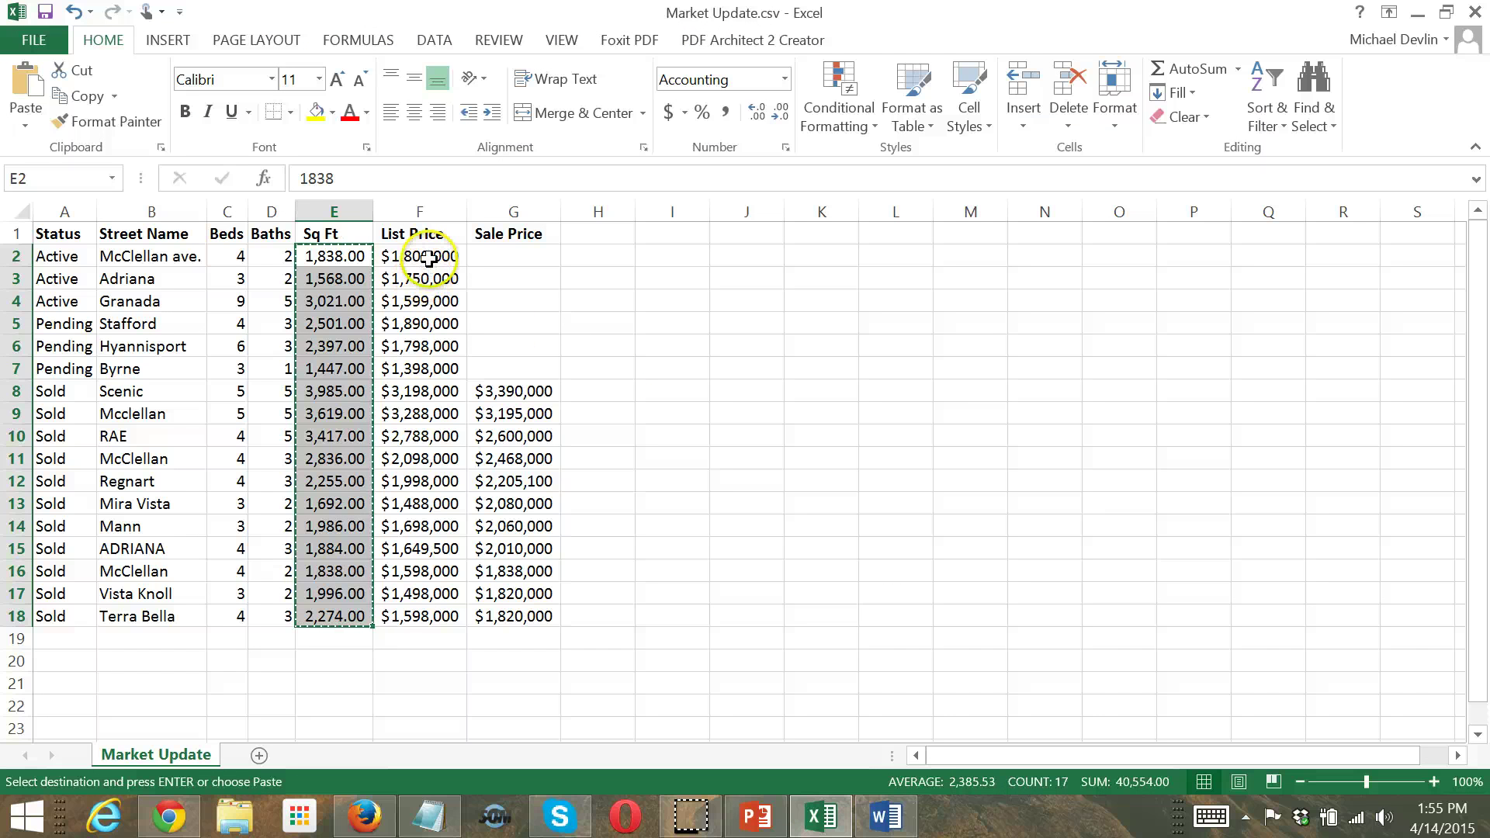
Copy the List Prices F2:F7 into the Sale Price column starting at G2
left_click_drag(429, 258, 430, 359)
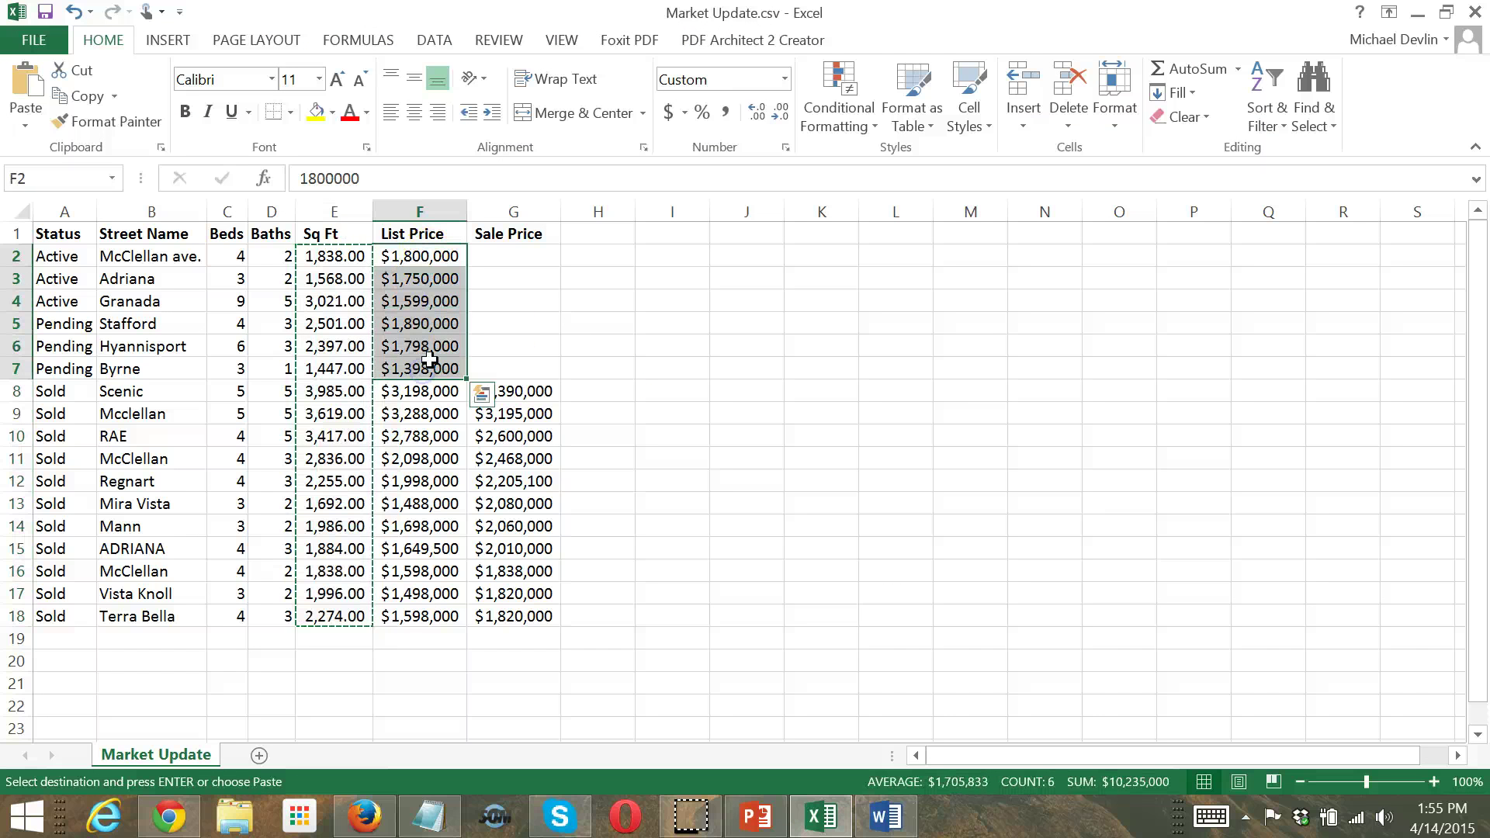
key("ctrl+c")
left_click(499, 249)
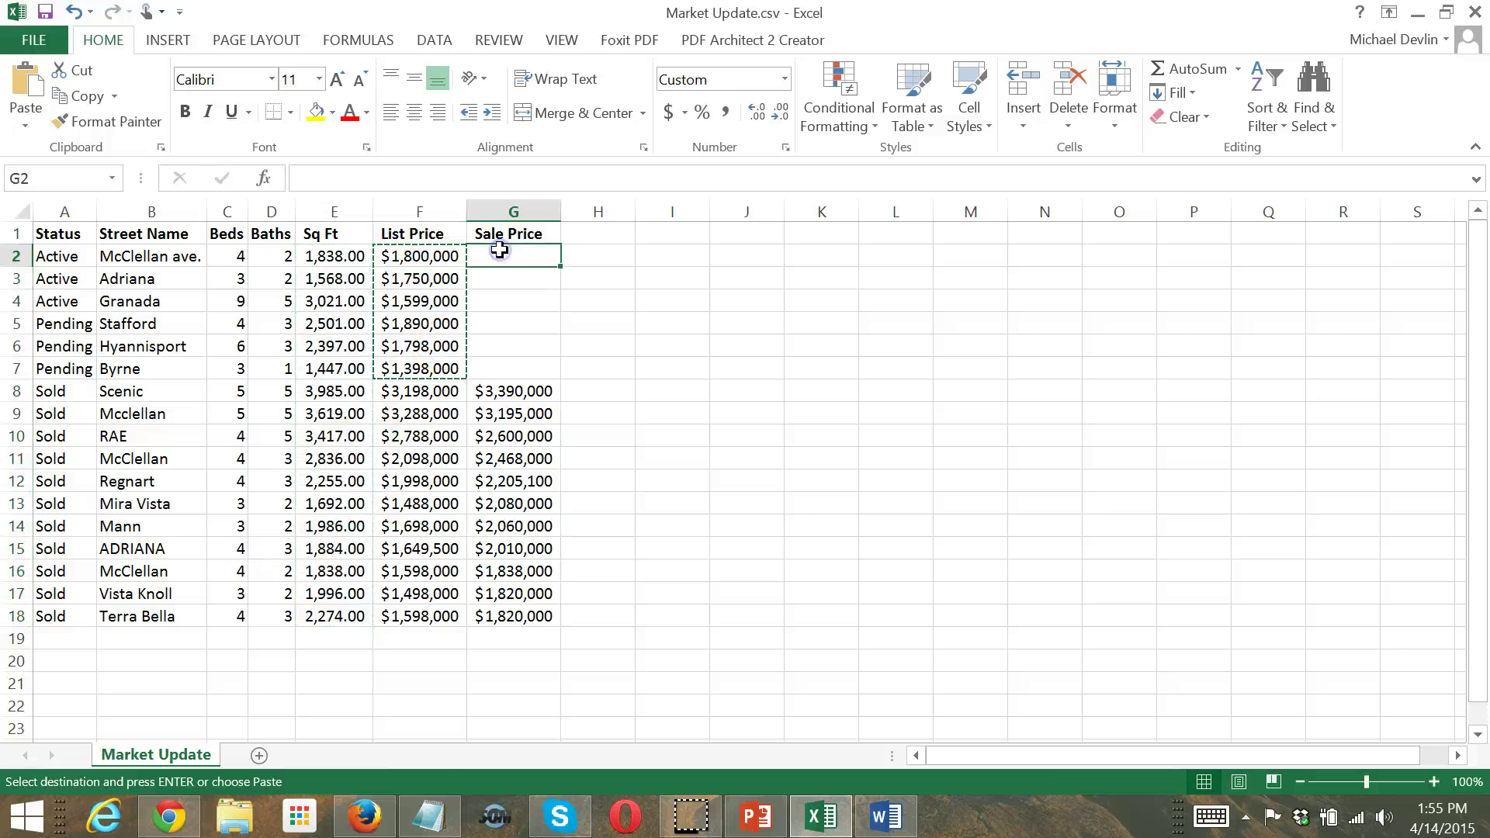
key("ctrl+v")
Copy the full Sale Price column G2:G18
left_click_drag(500, 256, 540, 614)
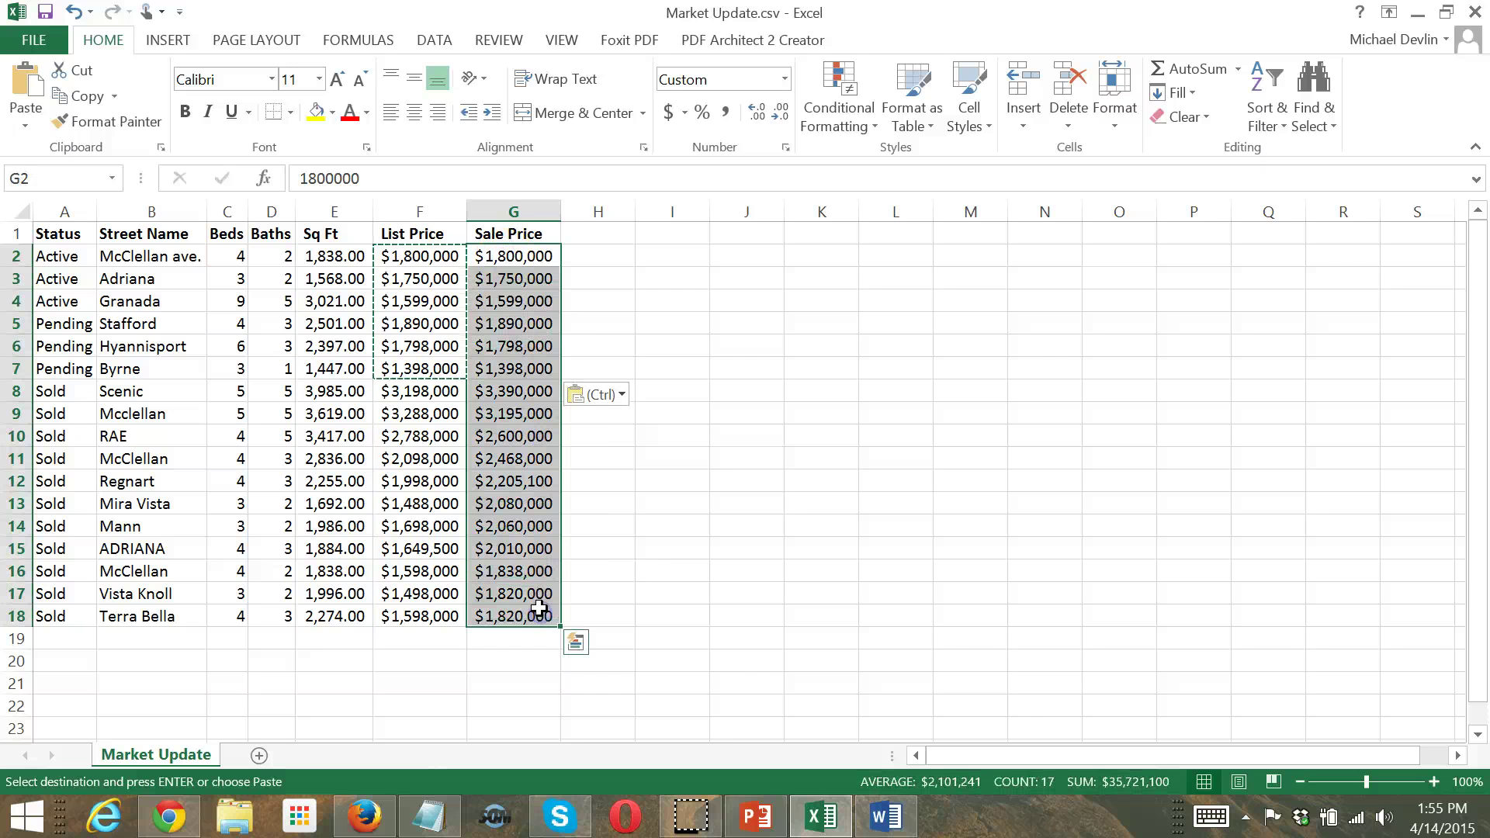
key("ctrl+c")
left_click(1417, 12)
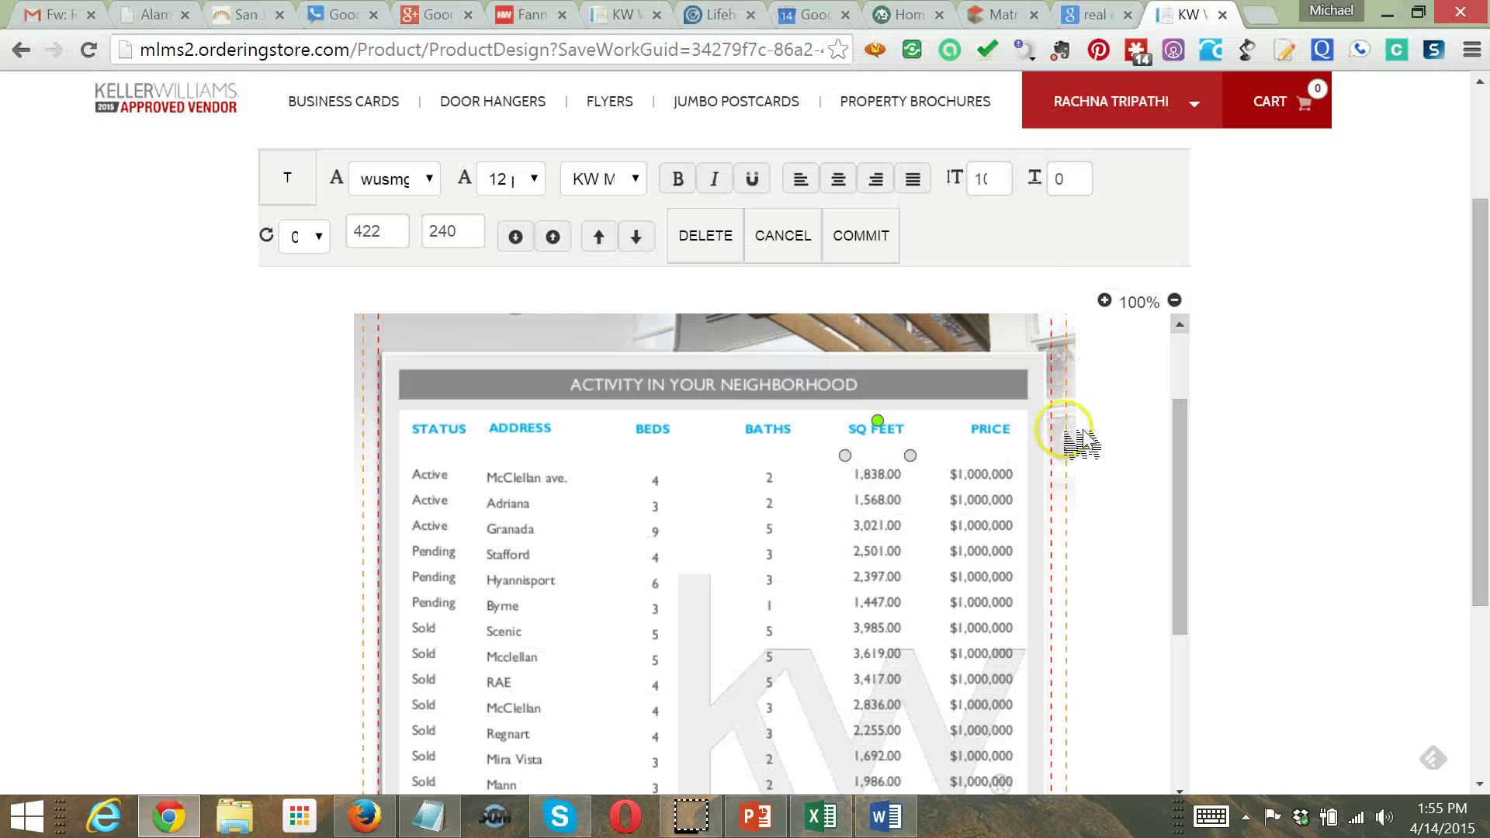
Replace the $1,000,000 placeholders in PRICE with the pasted sale prices ($1,800,000, $1,750,000, $1,599,000…)
double_click(977, 499)
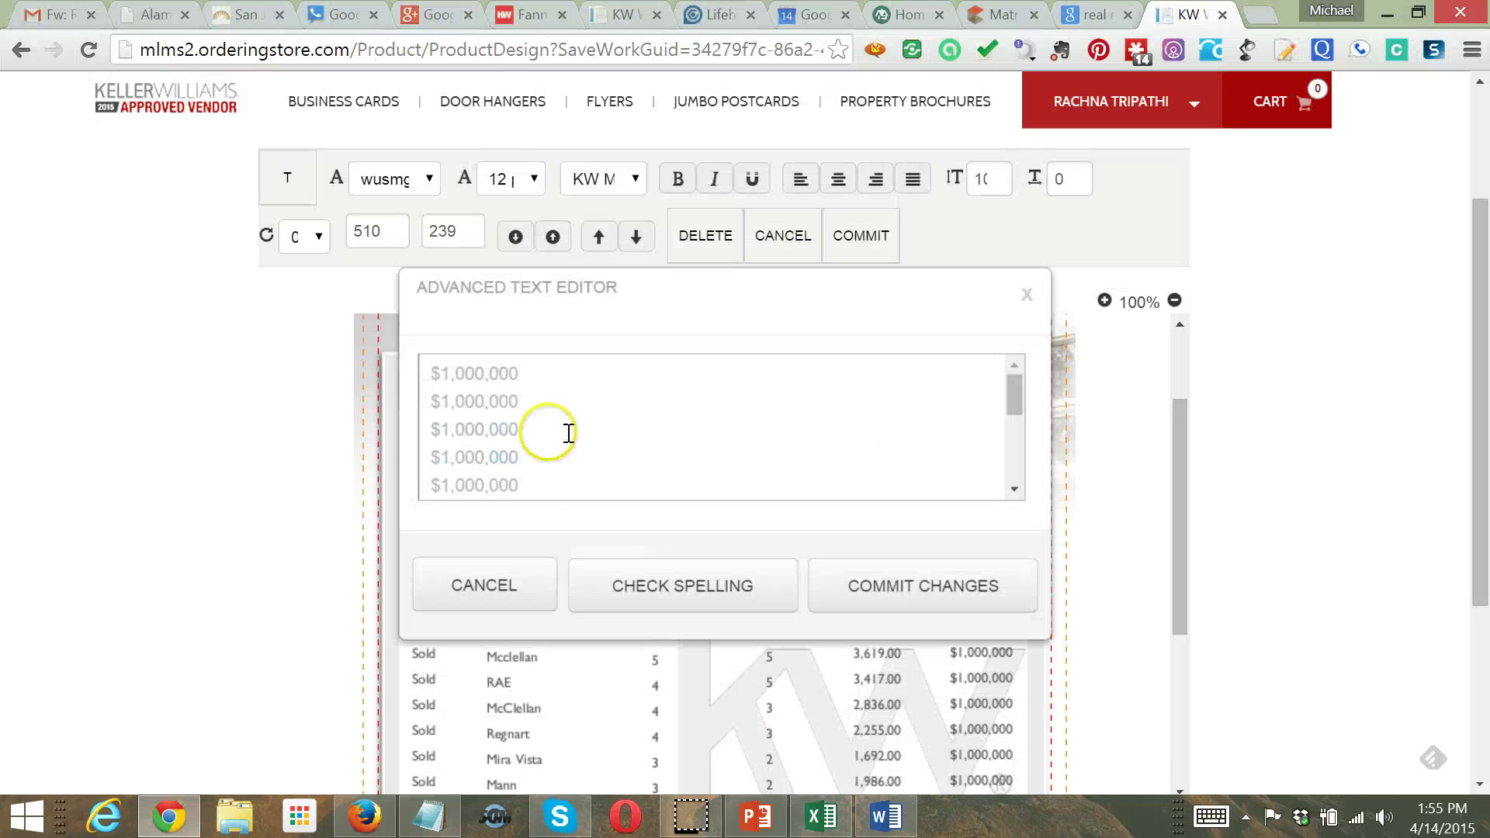
left_click(559, 479)
key("ctrl+a")
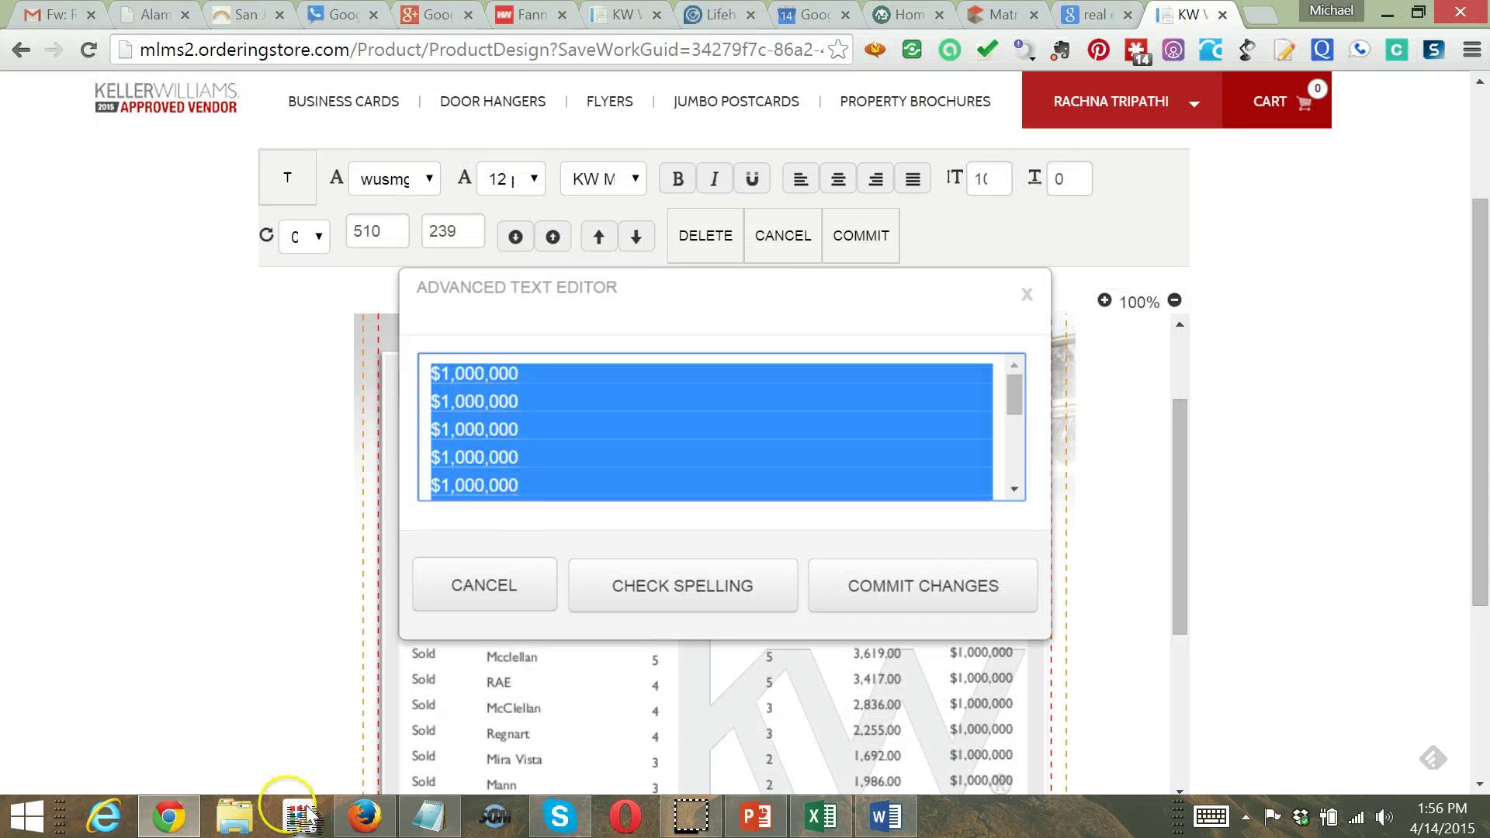
key("BackSpace")
key("ctrl+v")
key("BackSpace")
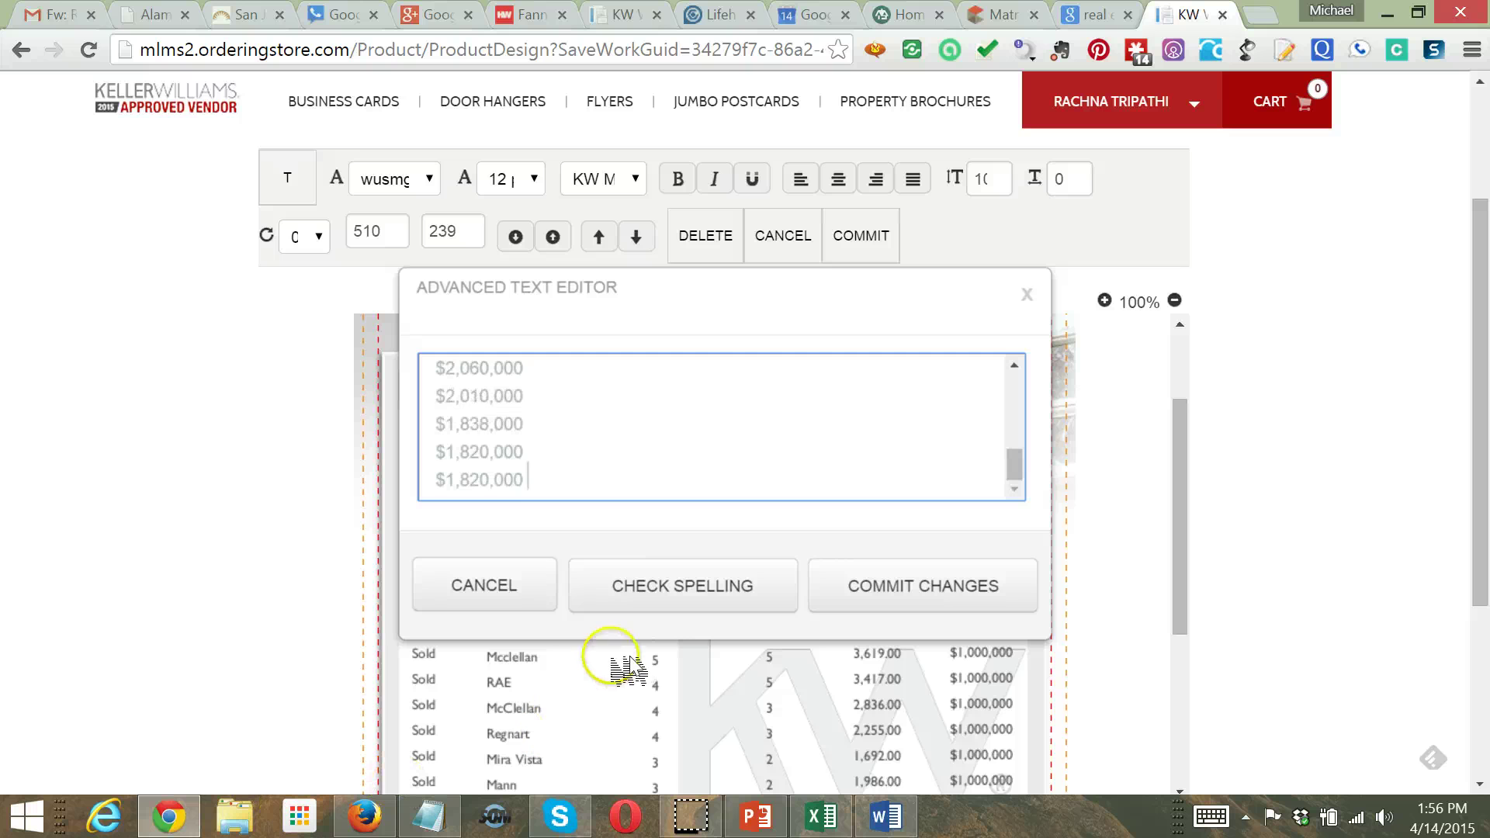
left_click(866, 611)
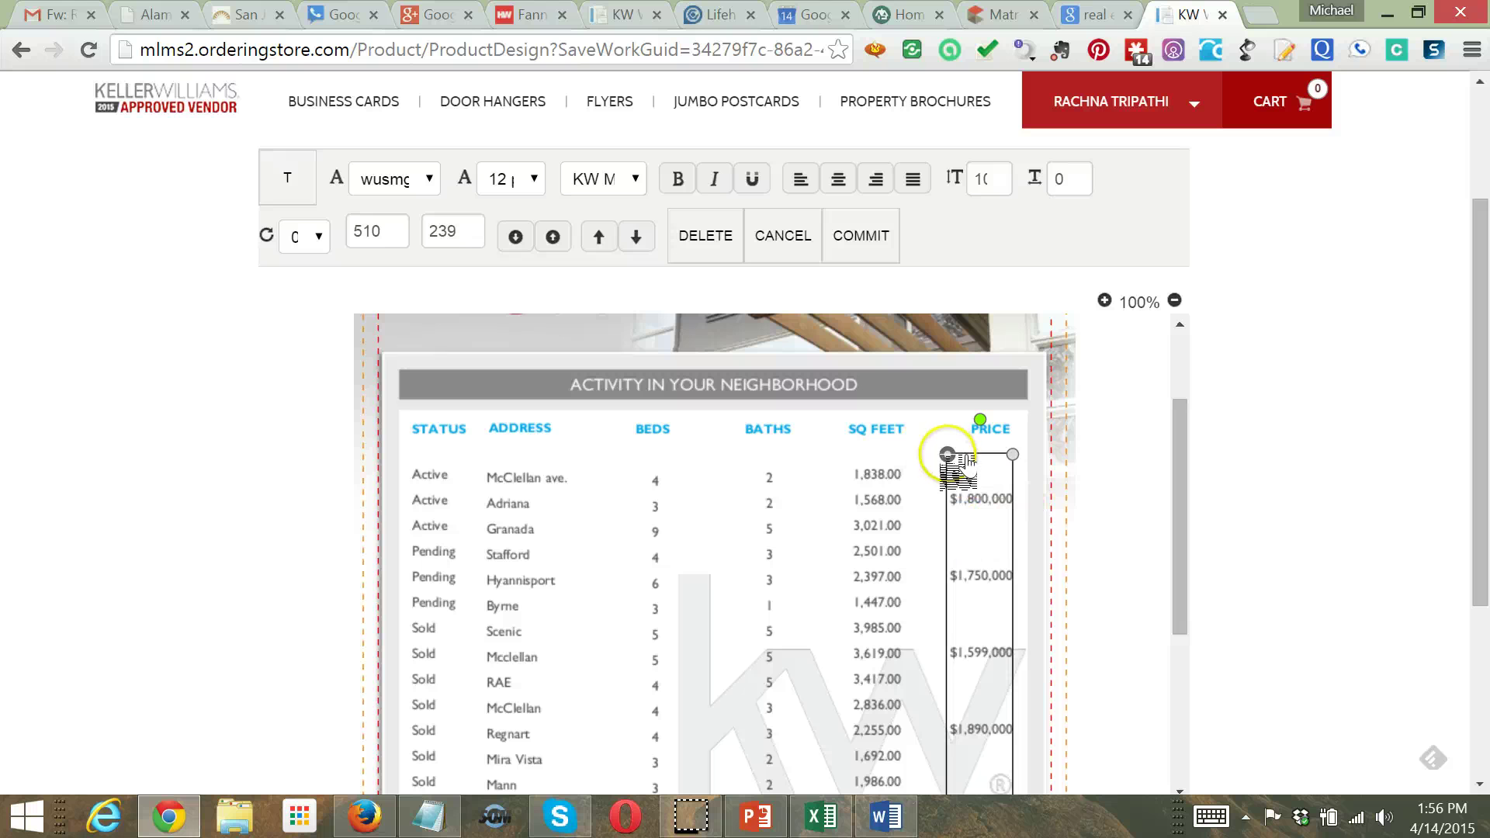
Nudge the price box, then shift the BATHS and SQ FEET headers and their value columns left
left_click_drag(964, 461, 956, 458)
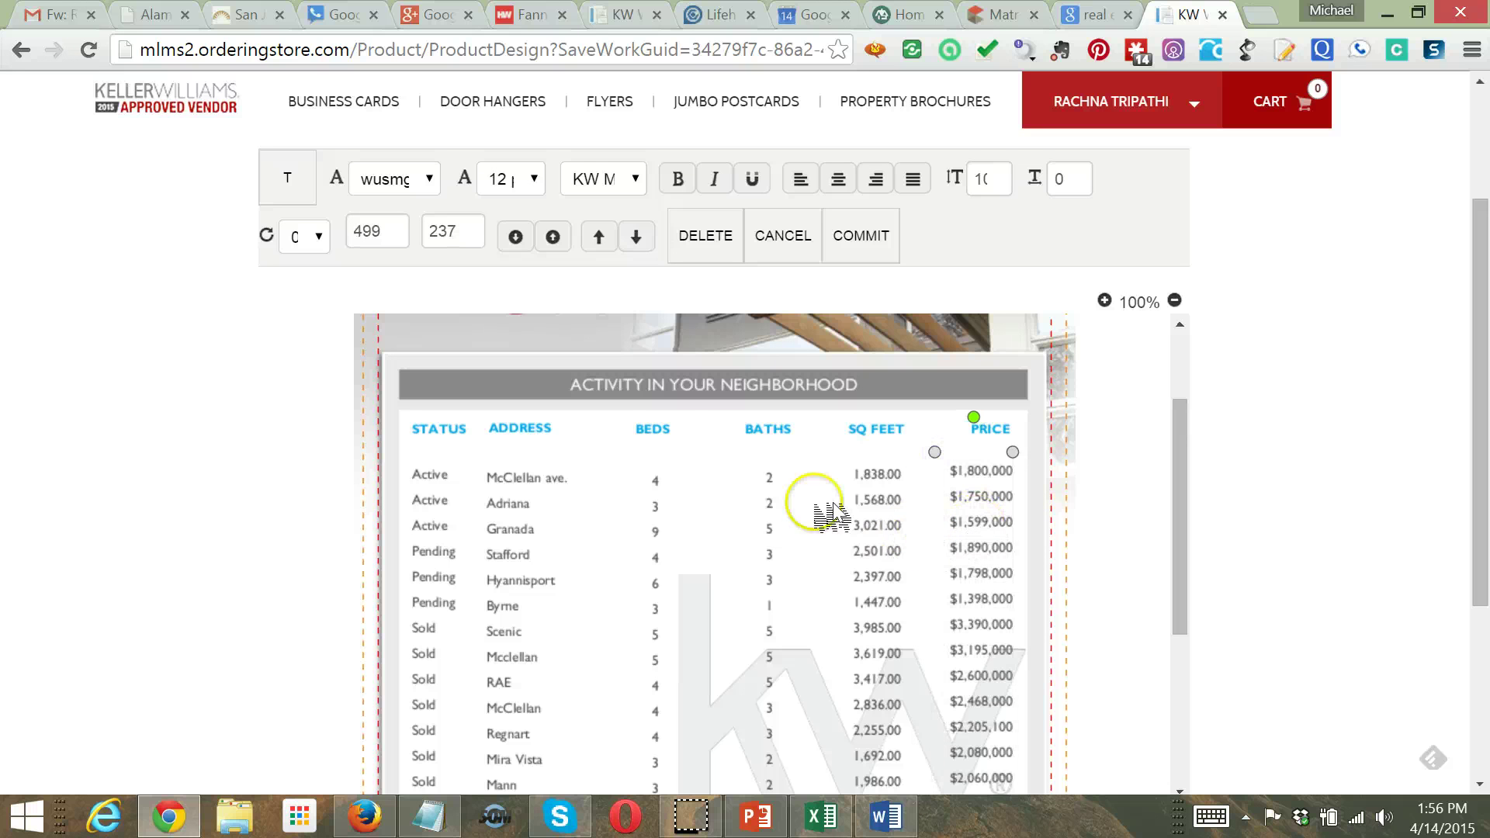
left_click(764, 435)
left_click_drag(767, 440, 750, 440)
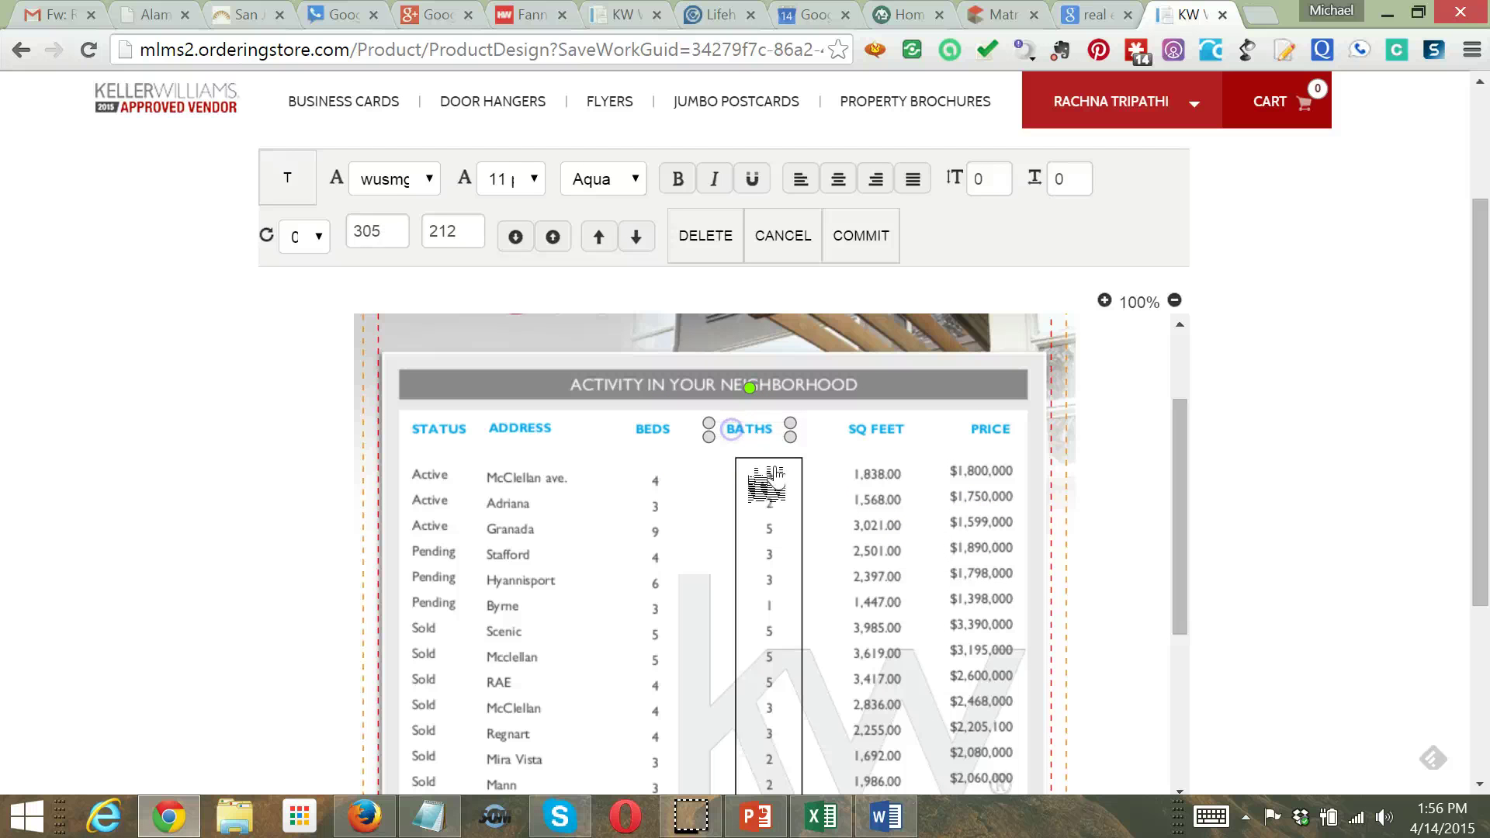
left_click(772, 432)
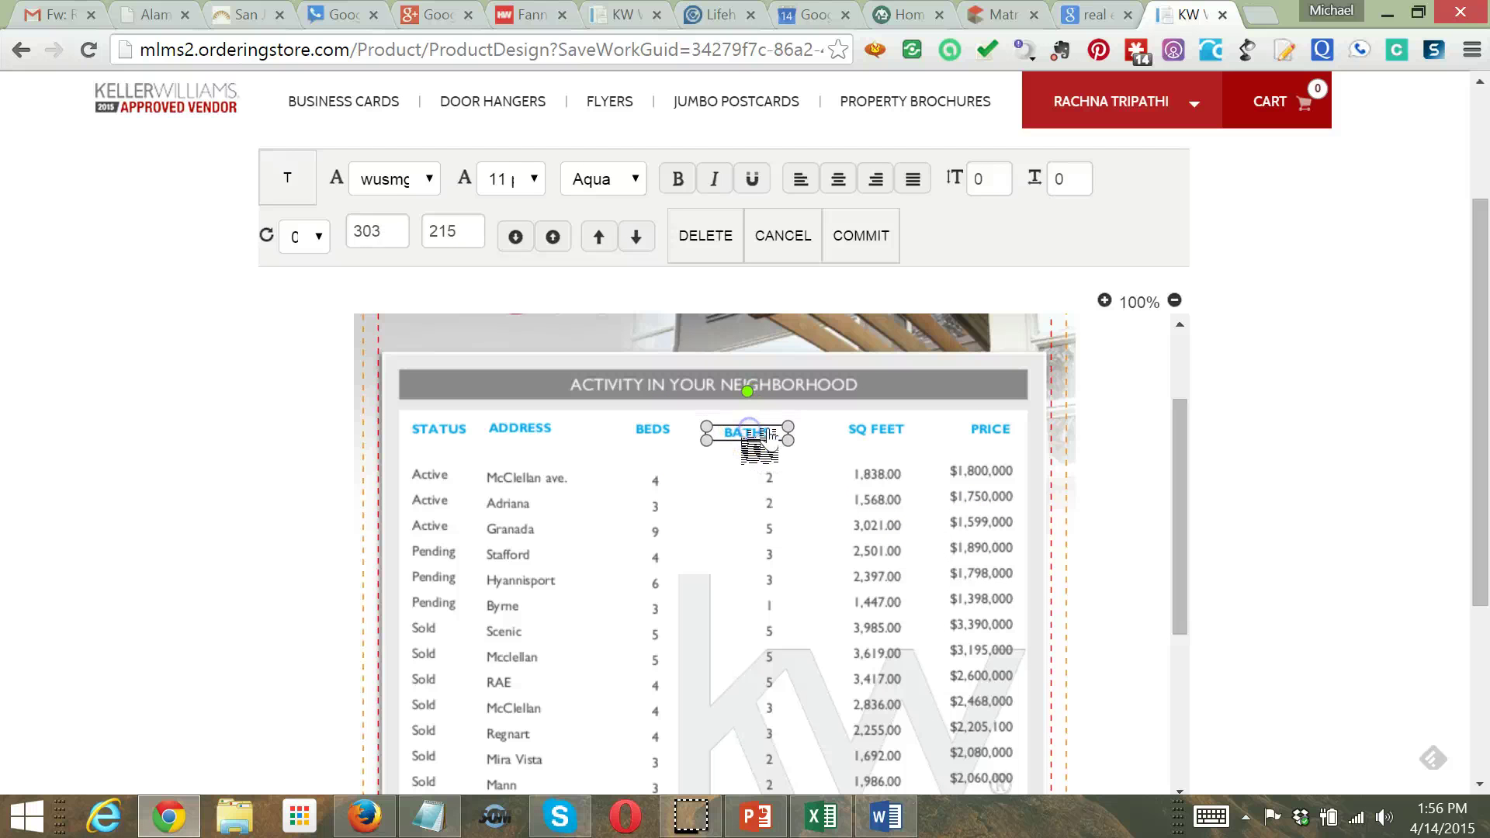
left_click(769, 477)
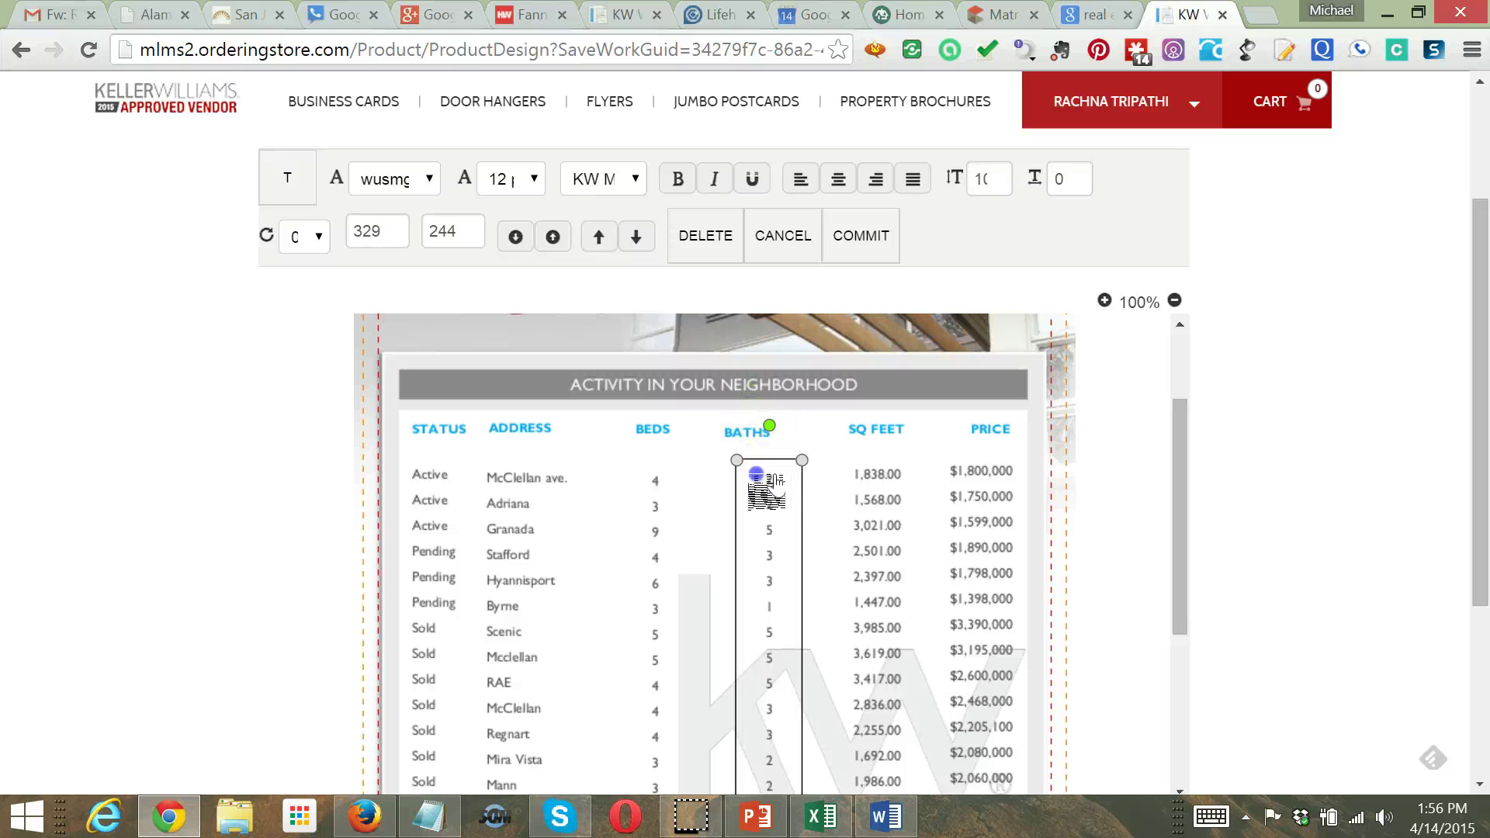
left_click_drag(776, 481, 774, 483)
left_click(900, 431)
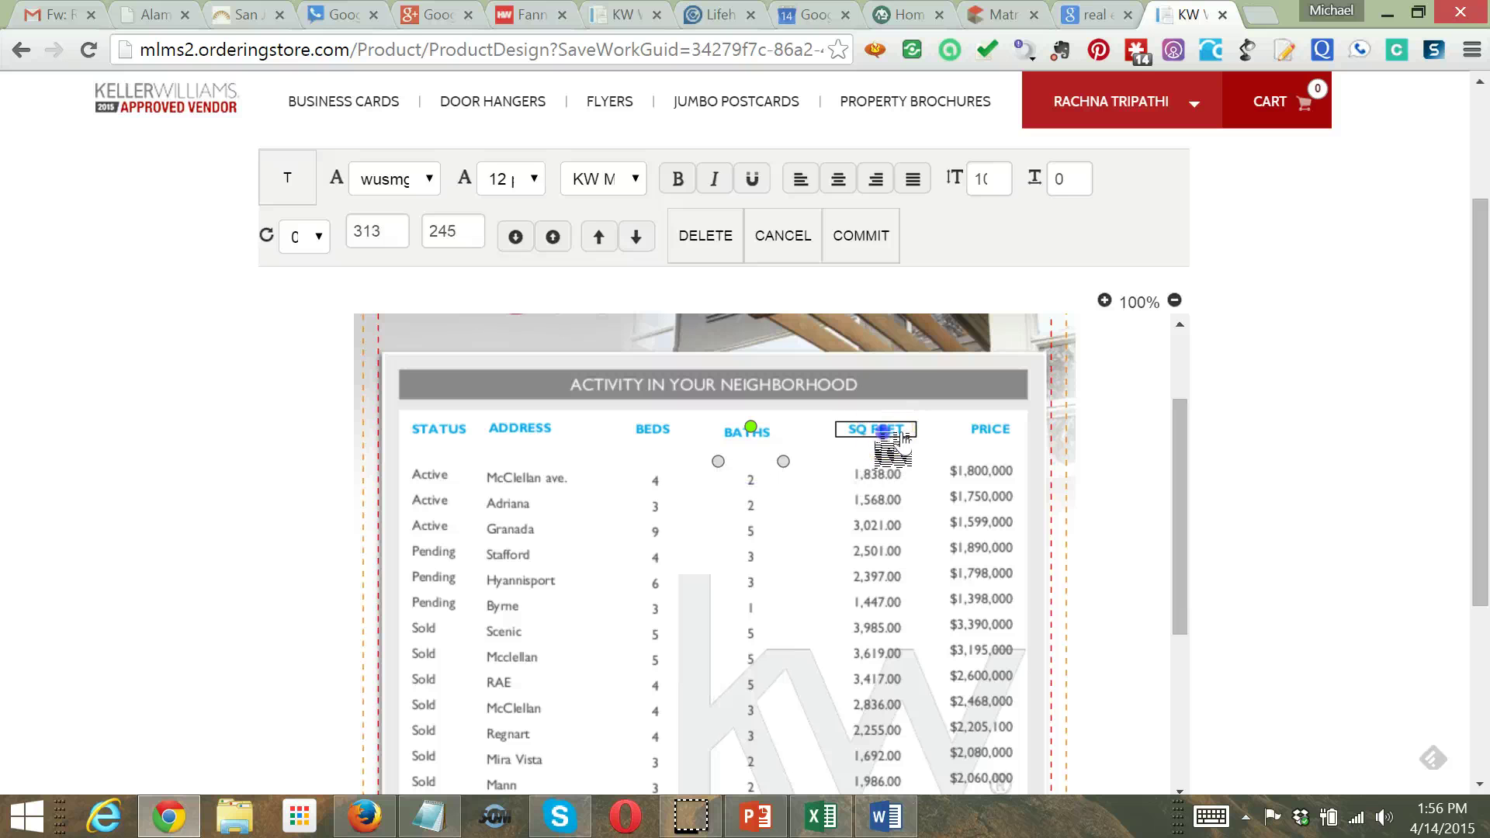
left_click_drag(903, 436, 851, 478)
left_click(872, 481)
Move the PRICE header and prices left and widen the price box so every price fits
left_click(987, 432)
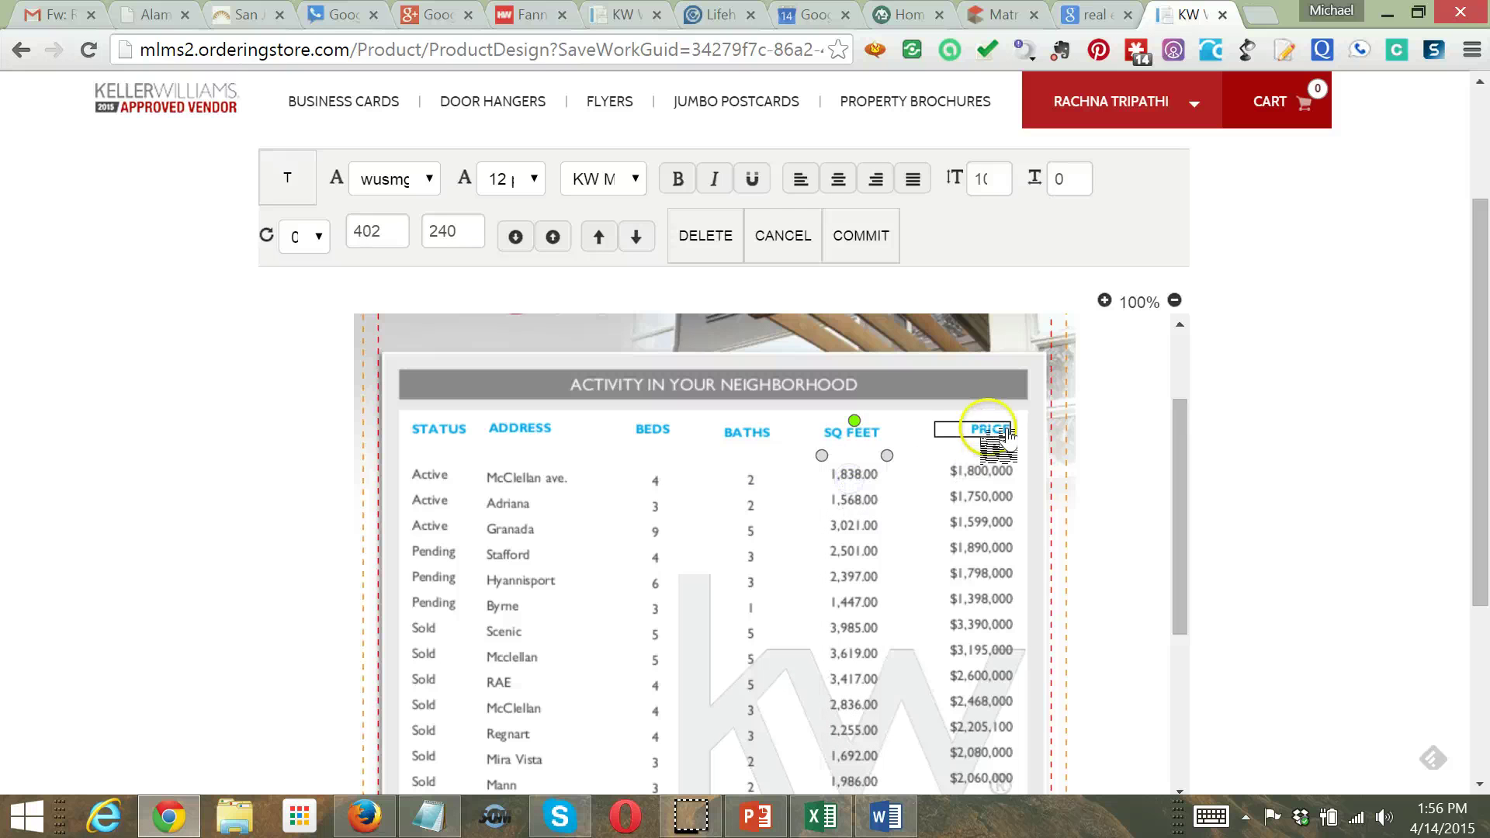
left_click_drag(986, 435, 970, 439)
left_click(975, 490)
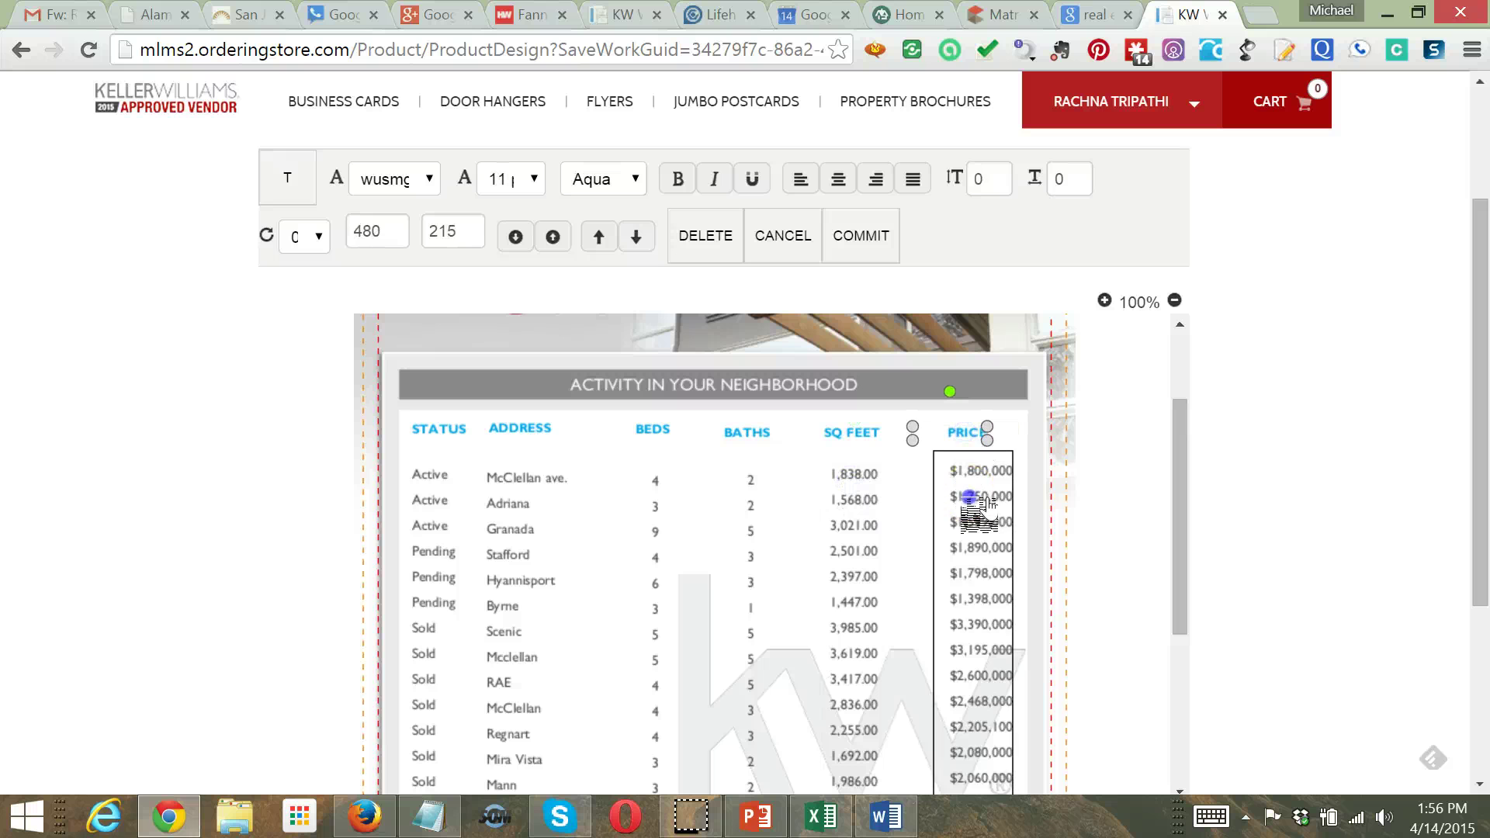
left_click_drag(975, 490, 963, 503)
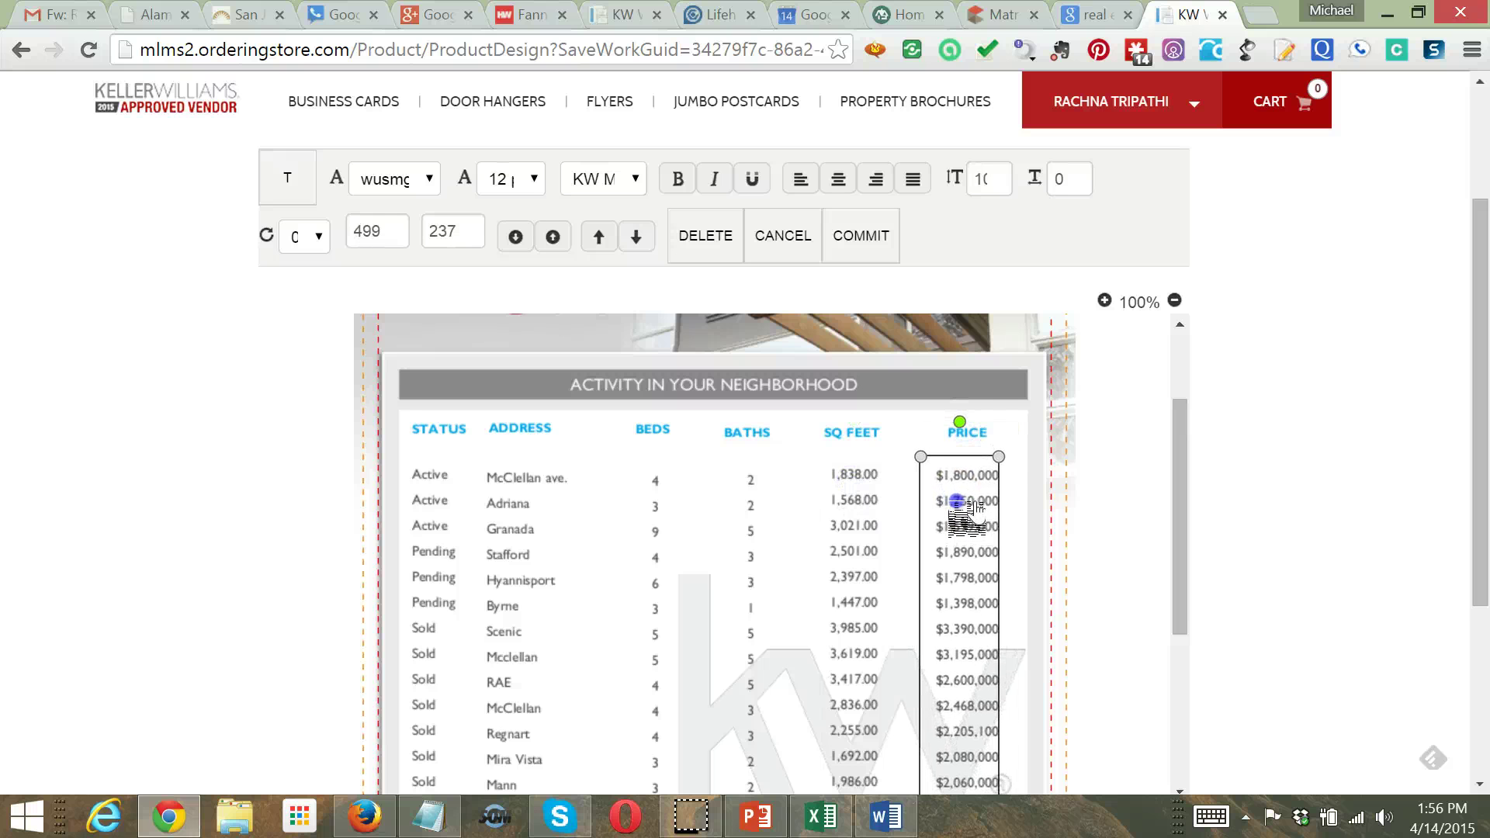
left_click(999, 453)
left_click_drag(1012, 455, 1034, 464)
left_click(1176, 493)
left_click_drag(1195, 506, 1187, 536)
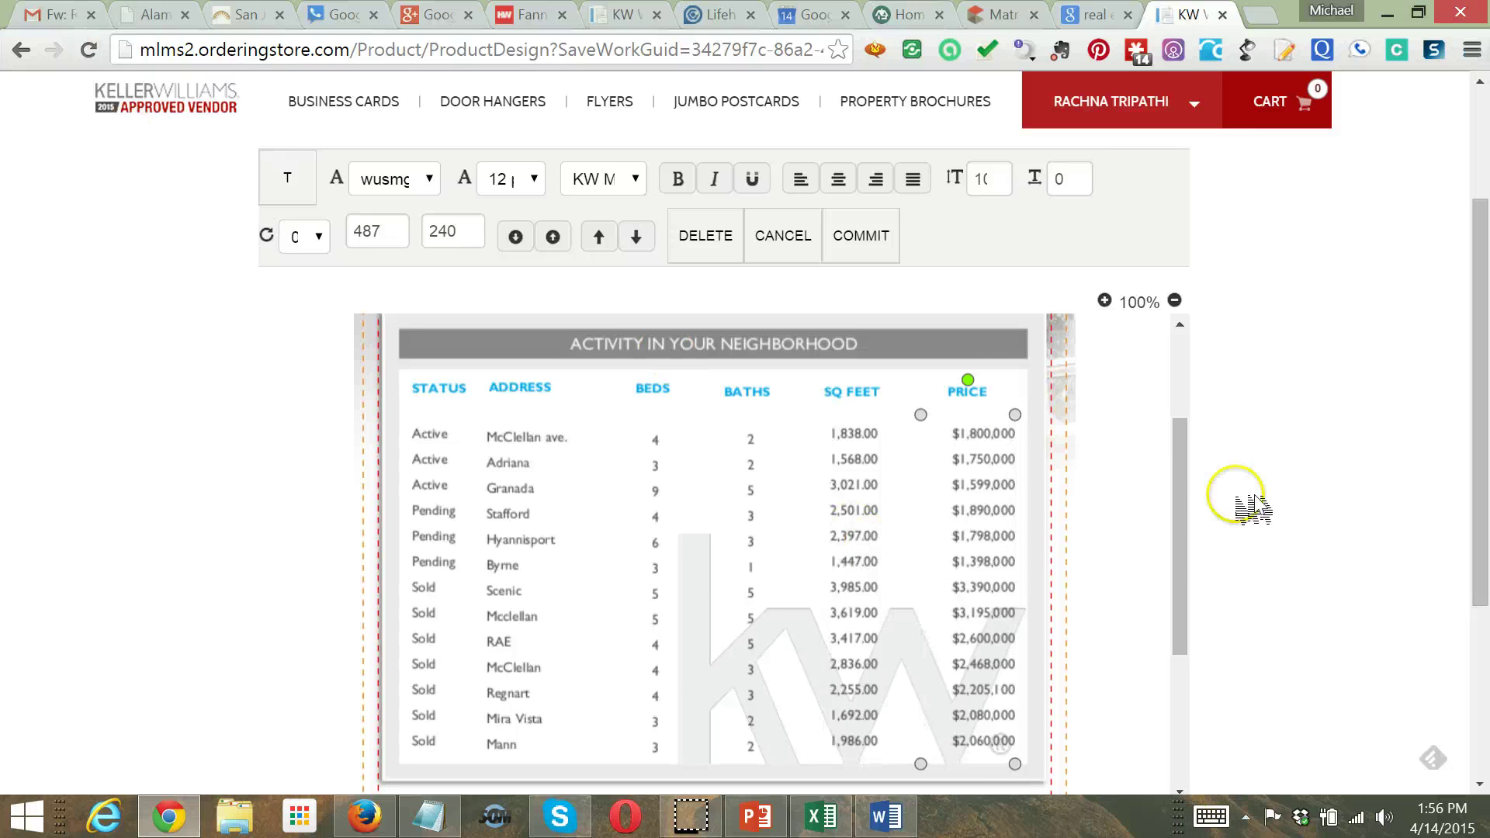
Scroll down and open the '2013 was a great year for home values…' paragraph in the text editor
left_click_drag(1180, 512, 1177, 709)
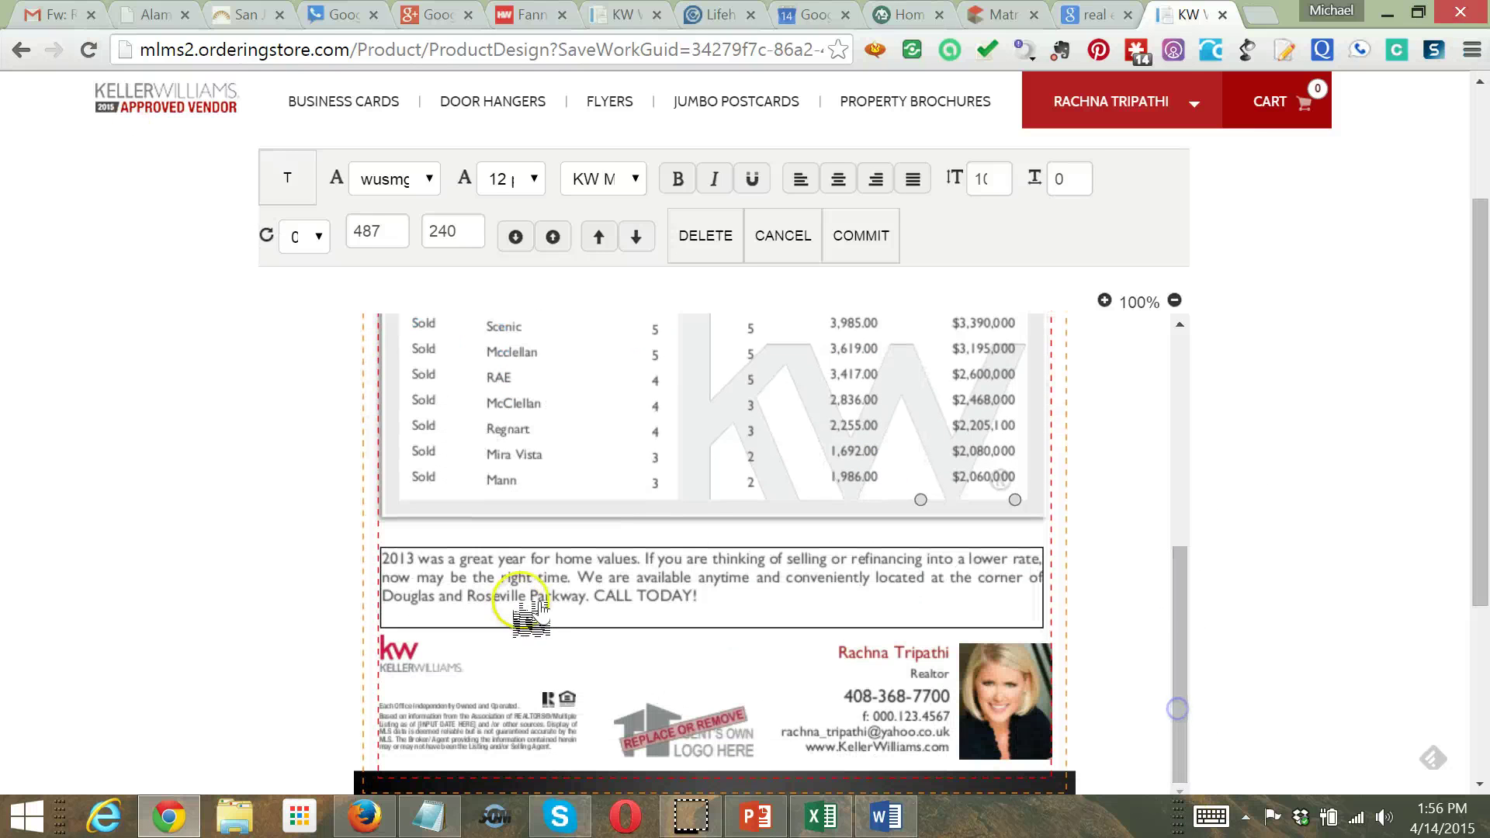
left_click(536, 609)
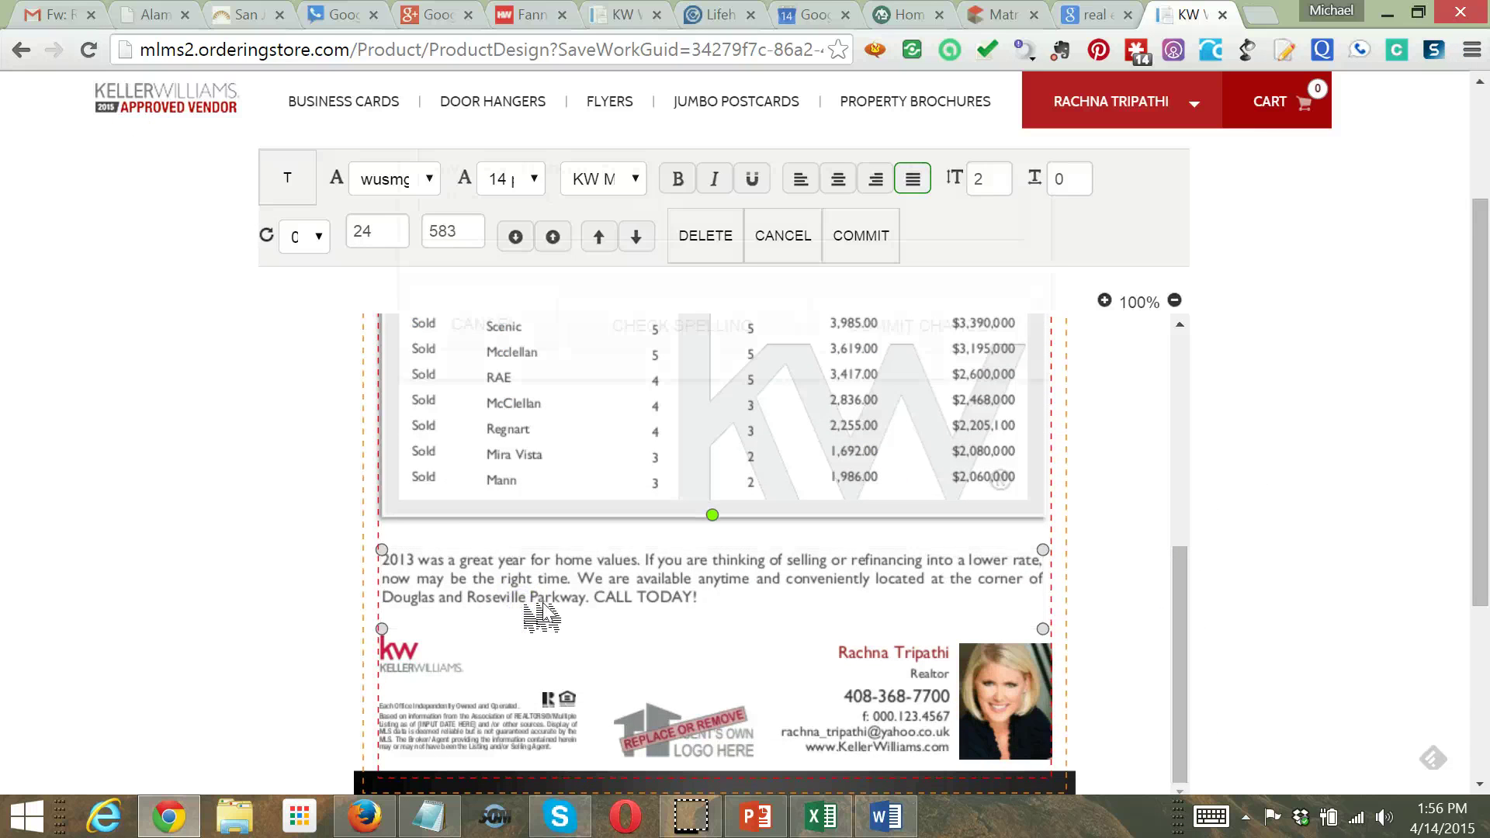
double_click(534, 612)
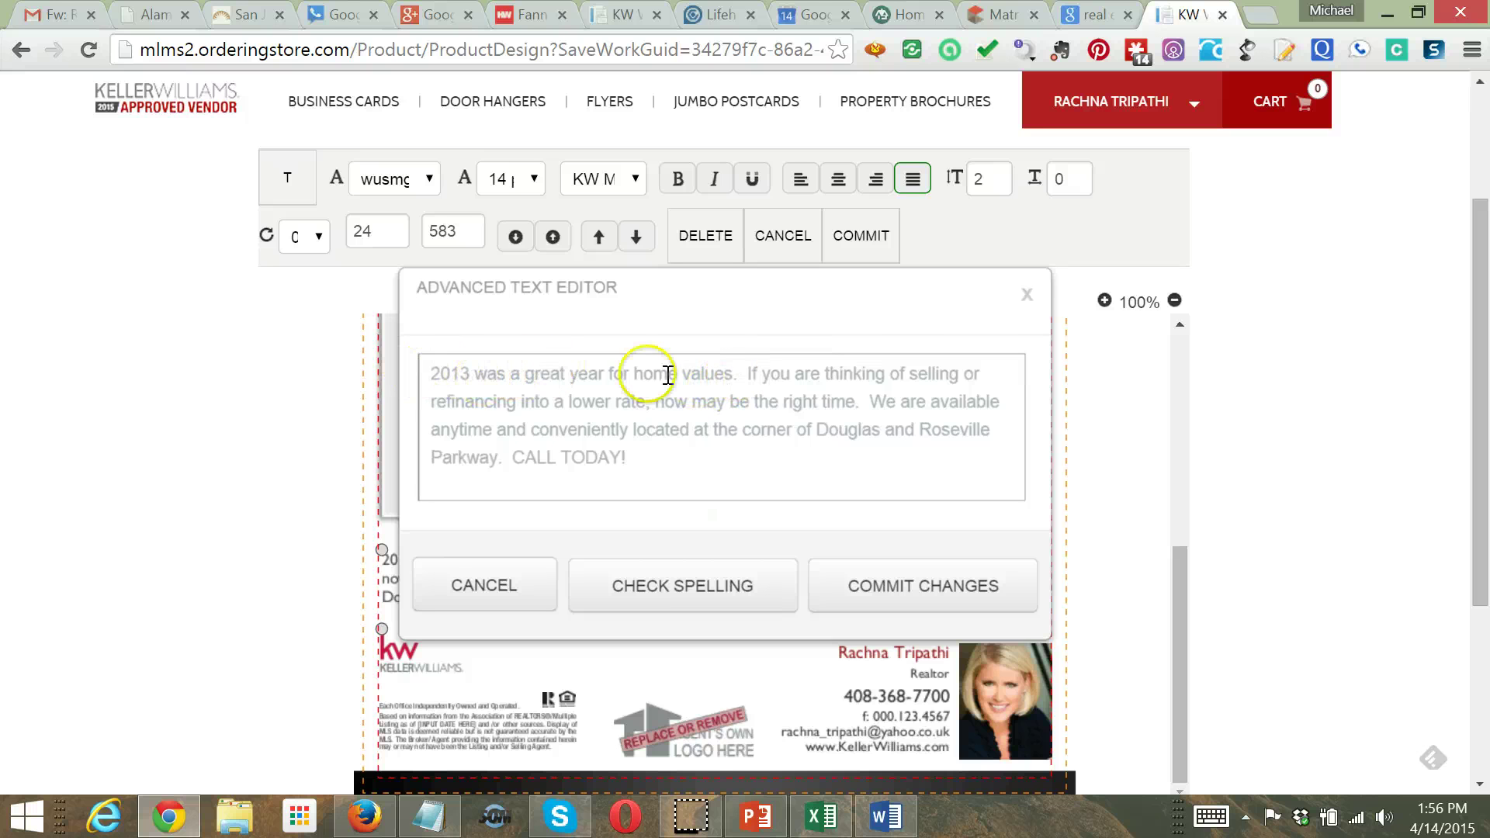
Change the opening to '2015 has been a great year for home values' and delete 'or refinancing into a lower rate,'
left_click_drag(736, 375, 275, 408)
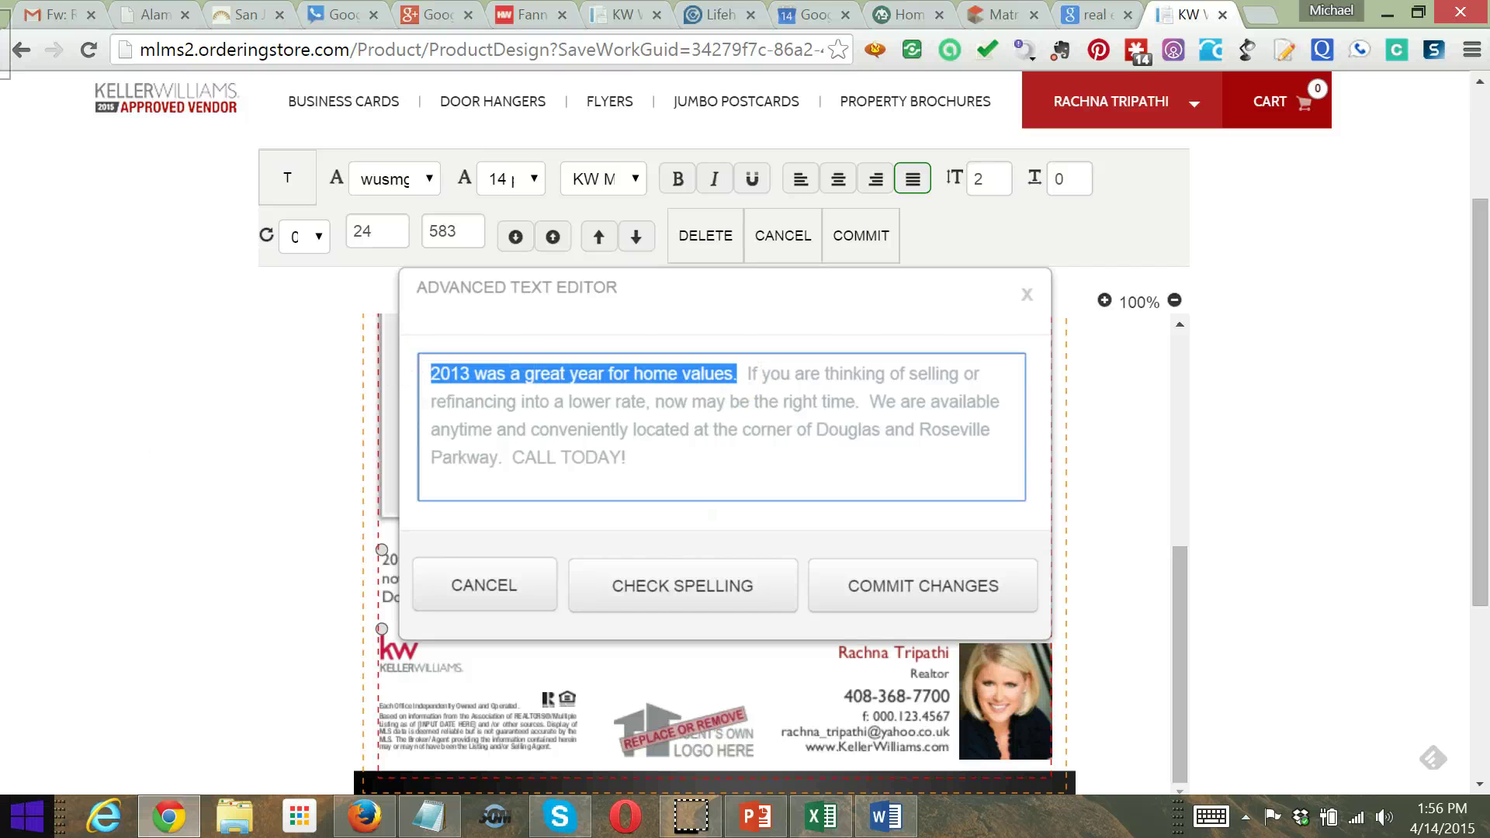
type("2015")
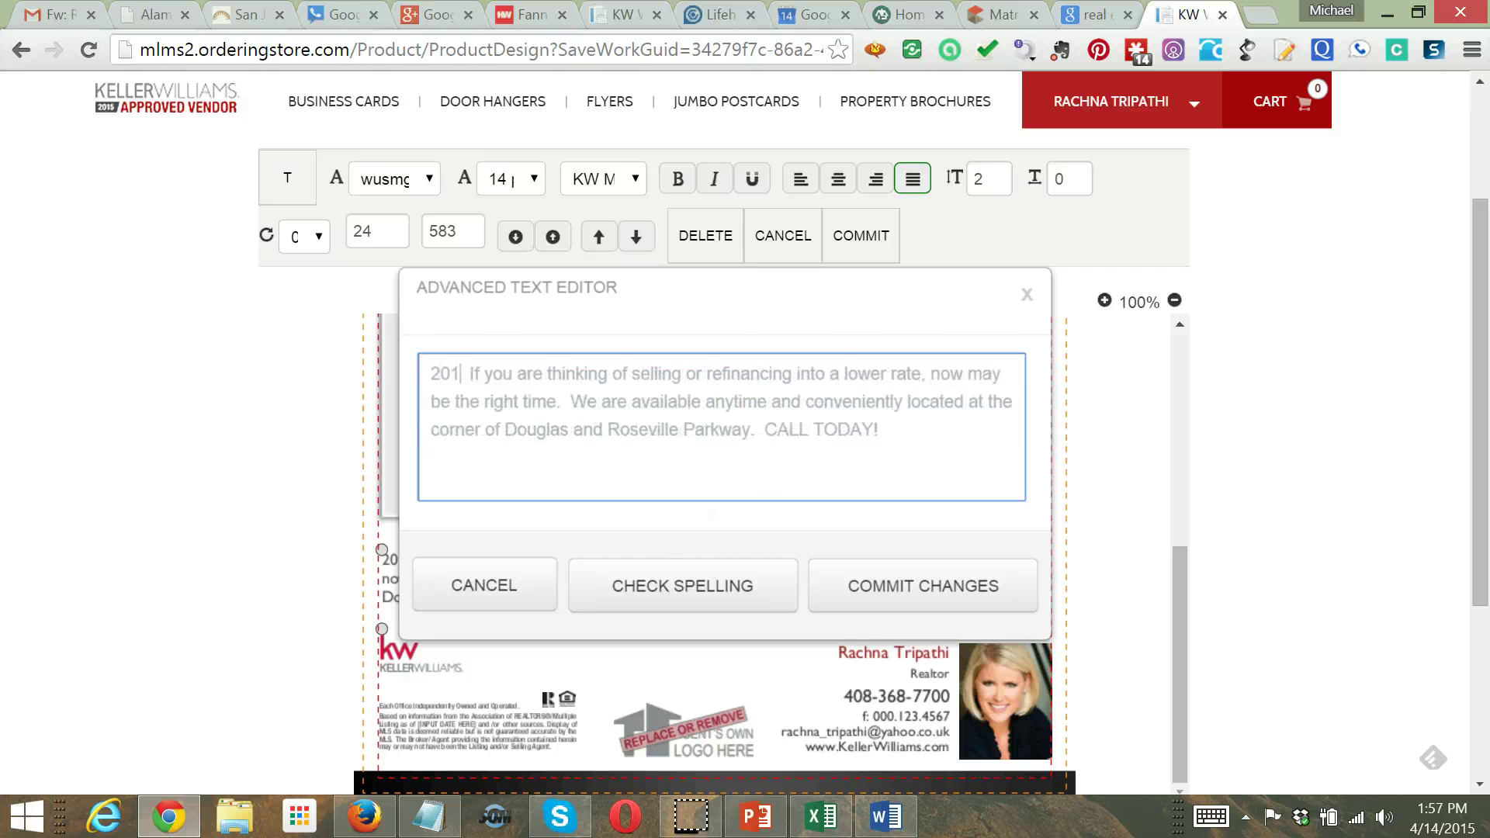
type(" has bee")
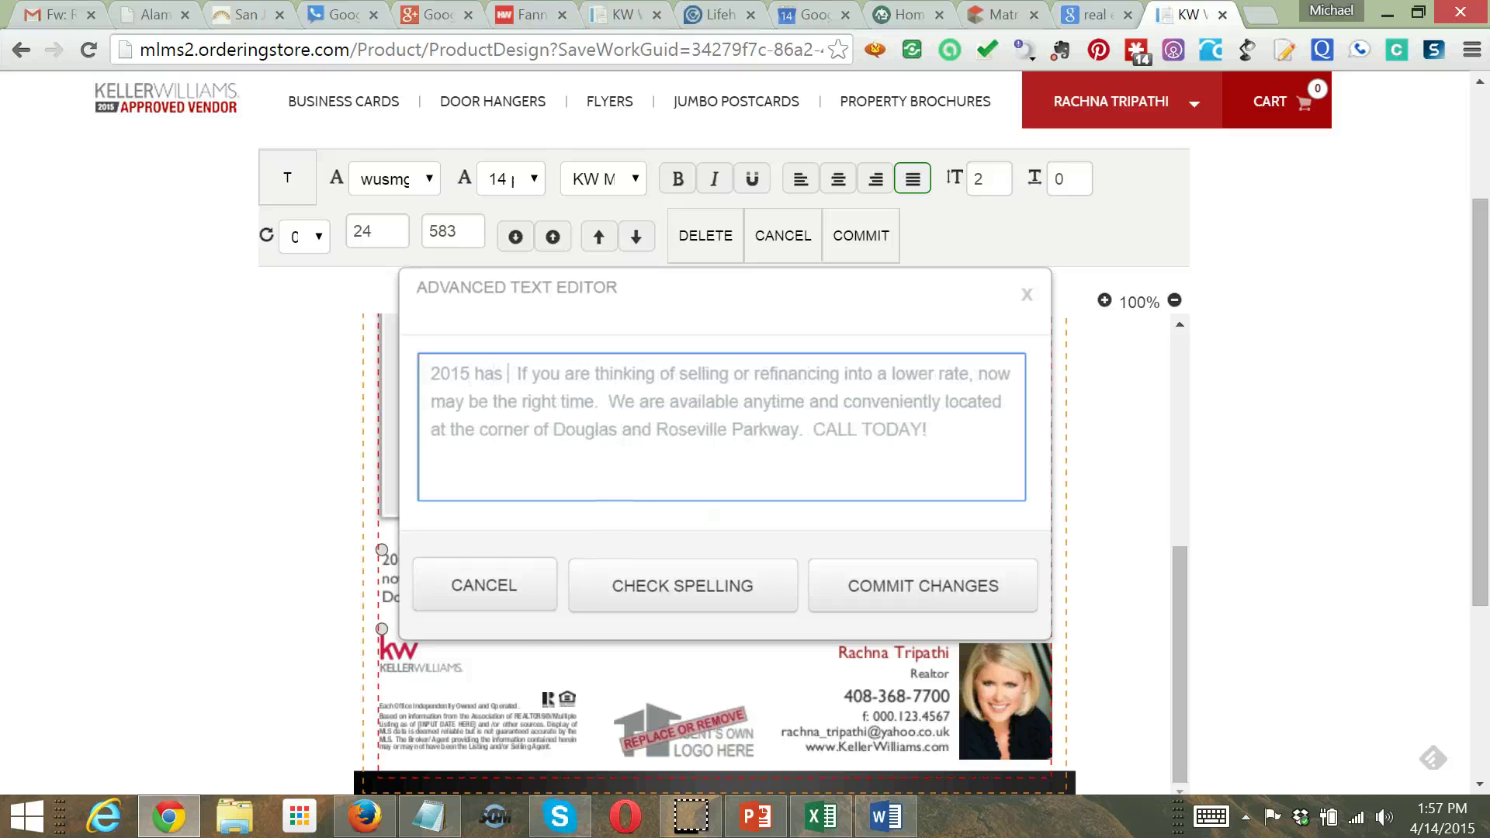
type("n a great")
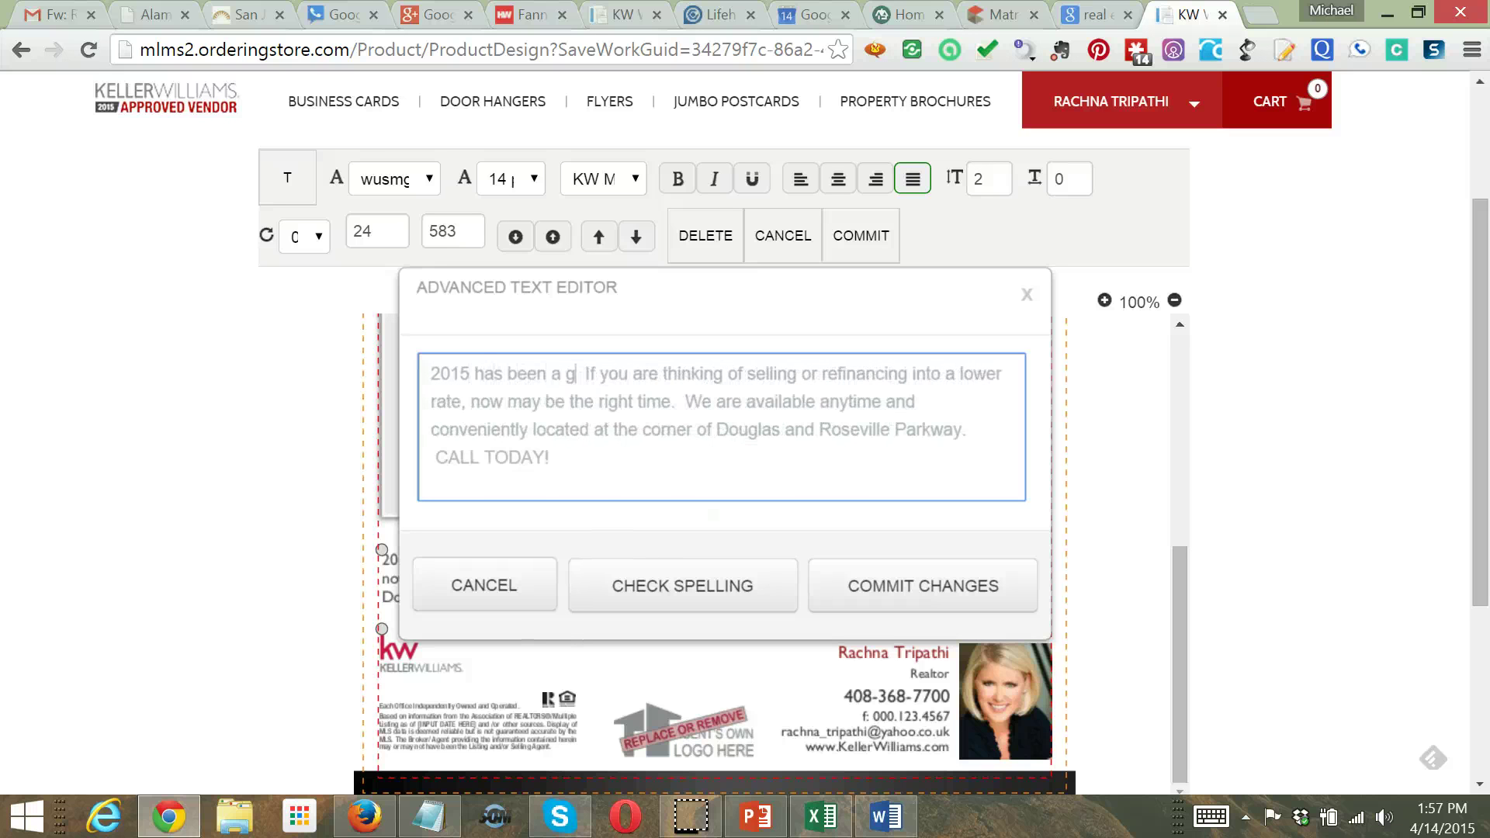
type(" year for h")
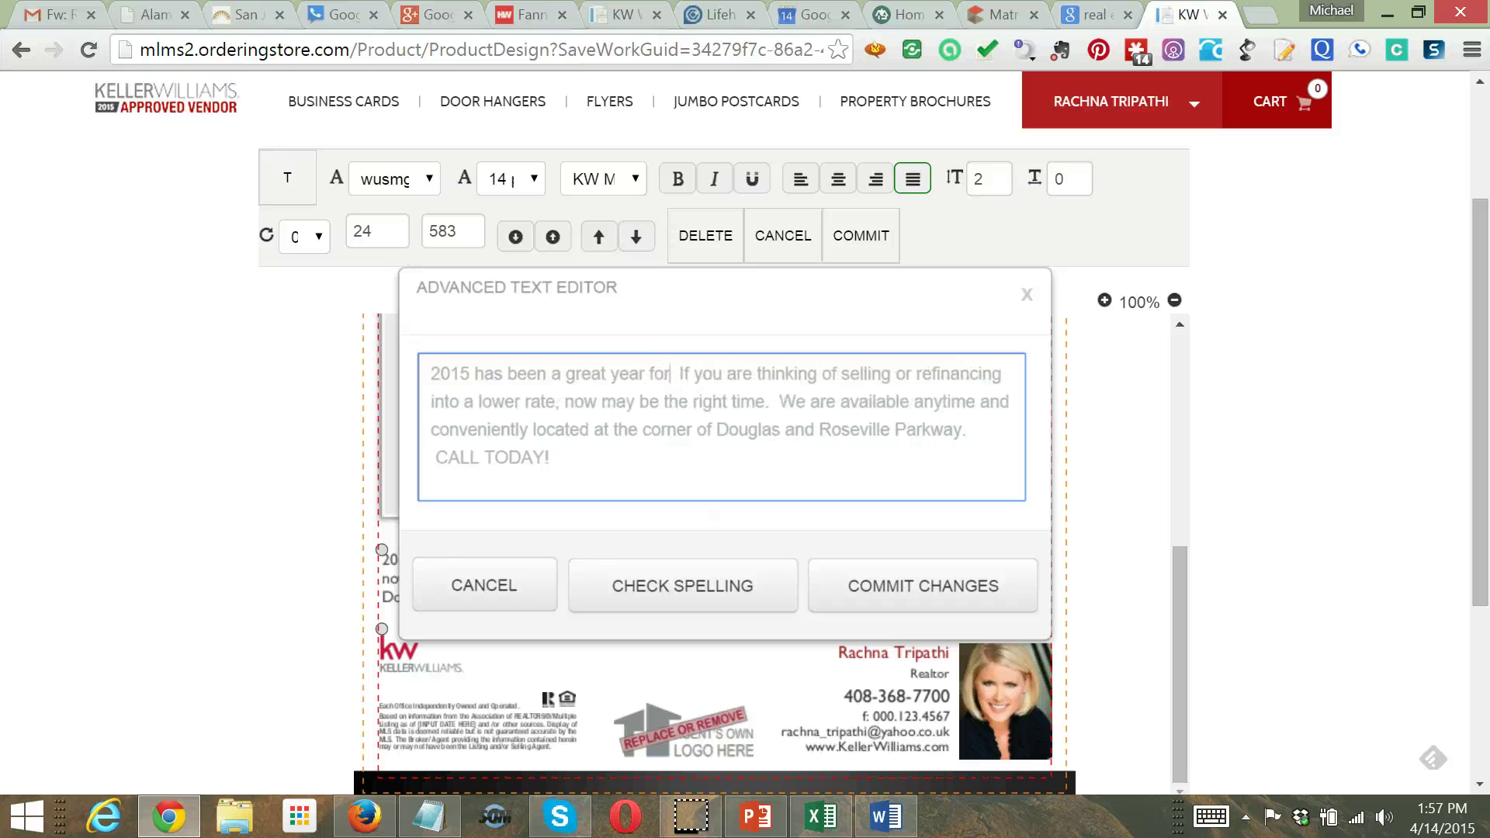
type("ome ")
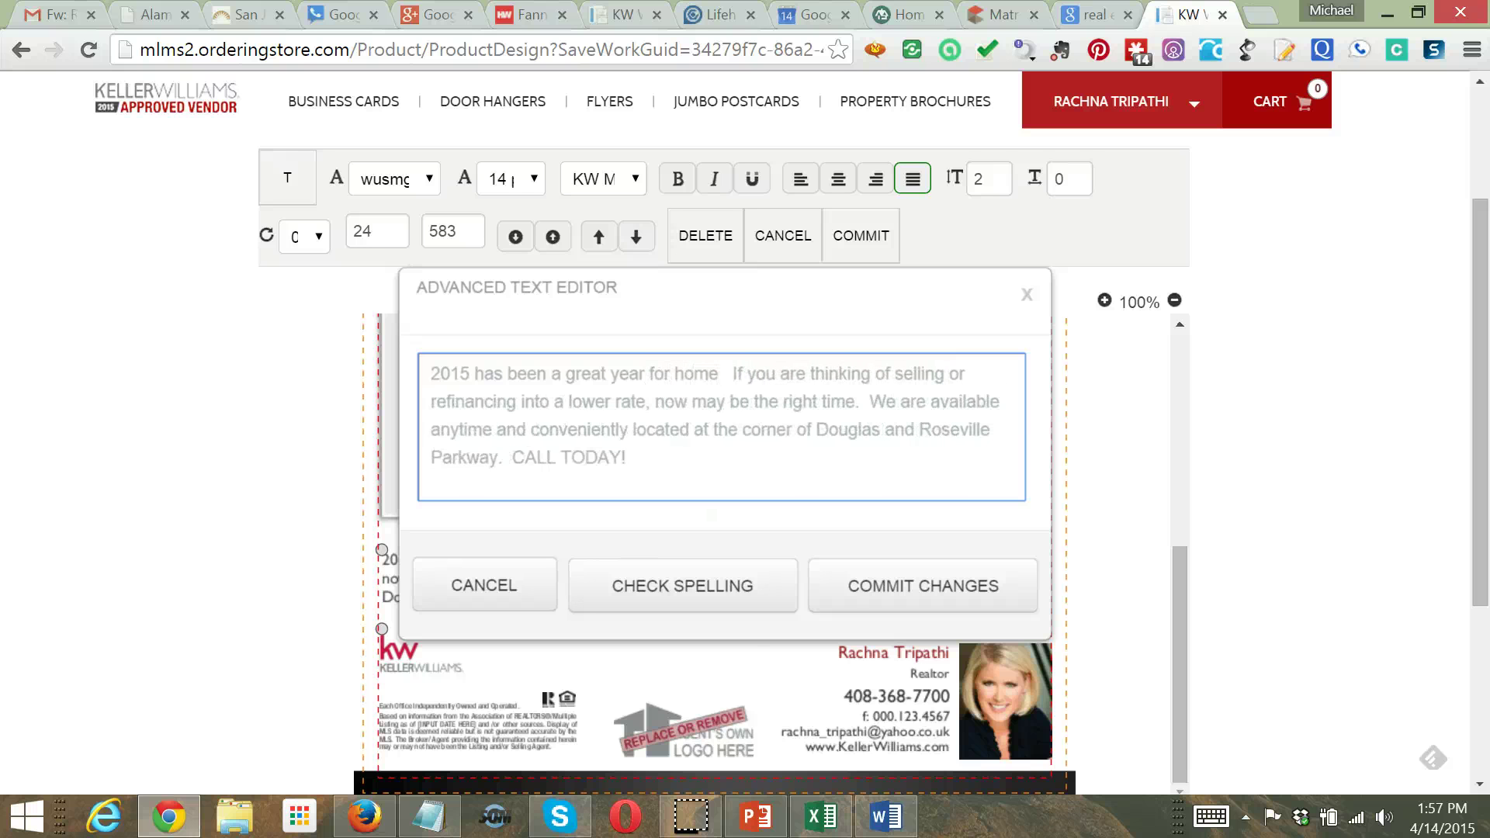
type("values.")
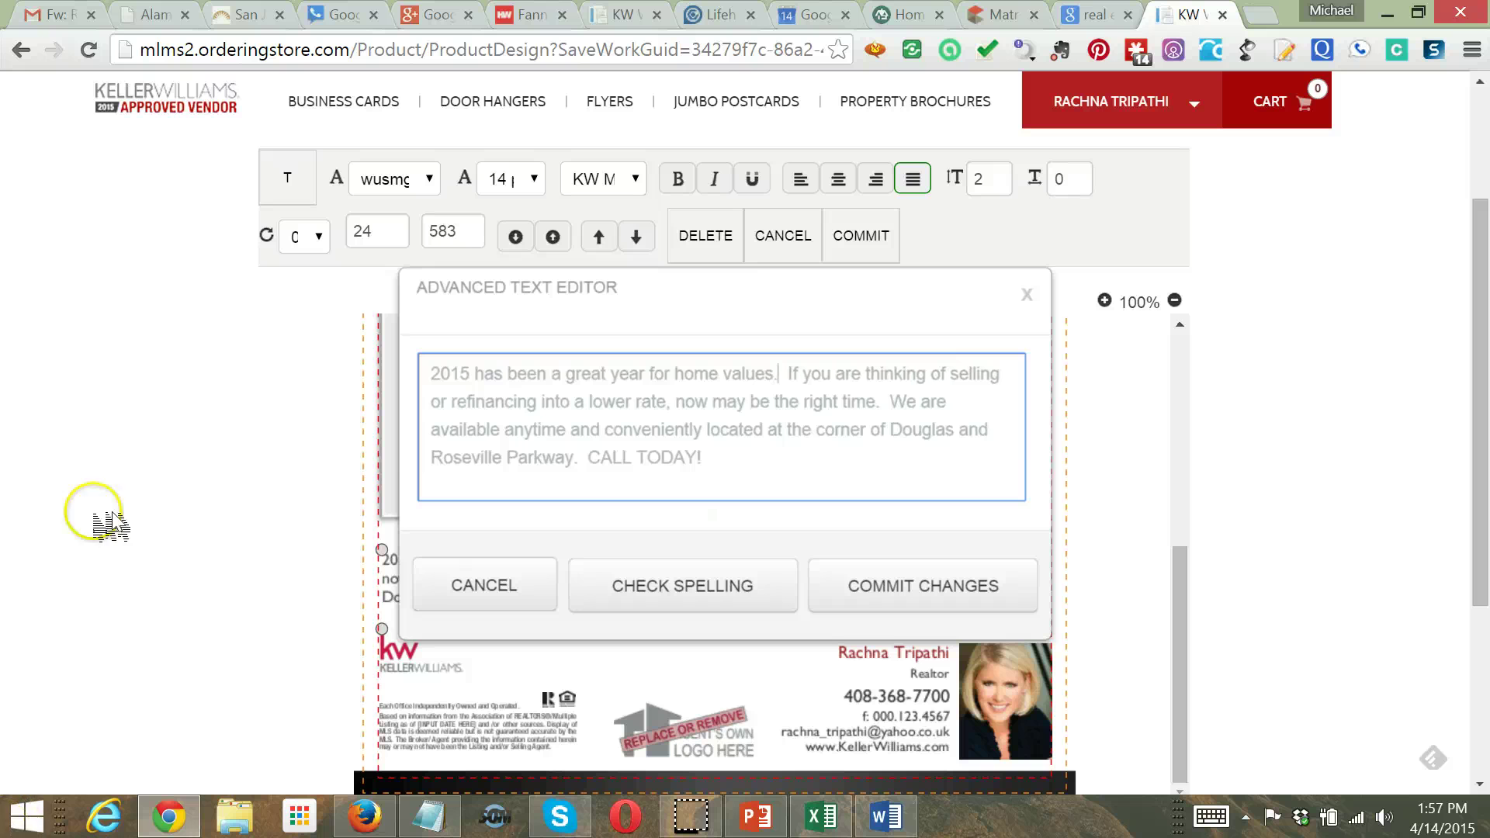
double_click(530, 406)
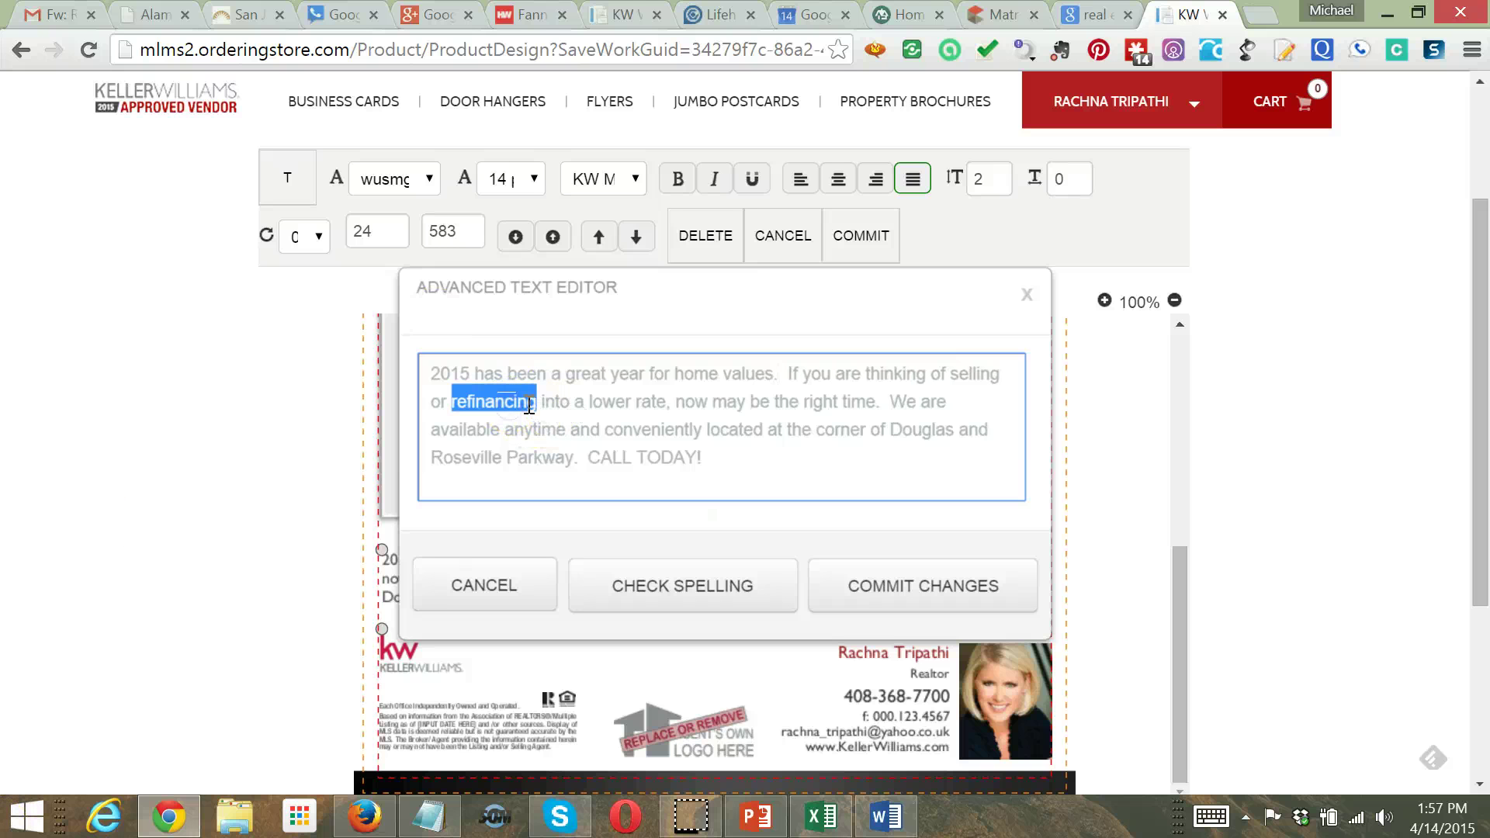
left_click_drag(672, 403, 458, 402)
key("BackSpace")
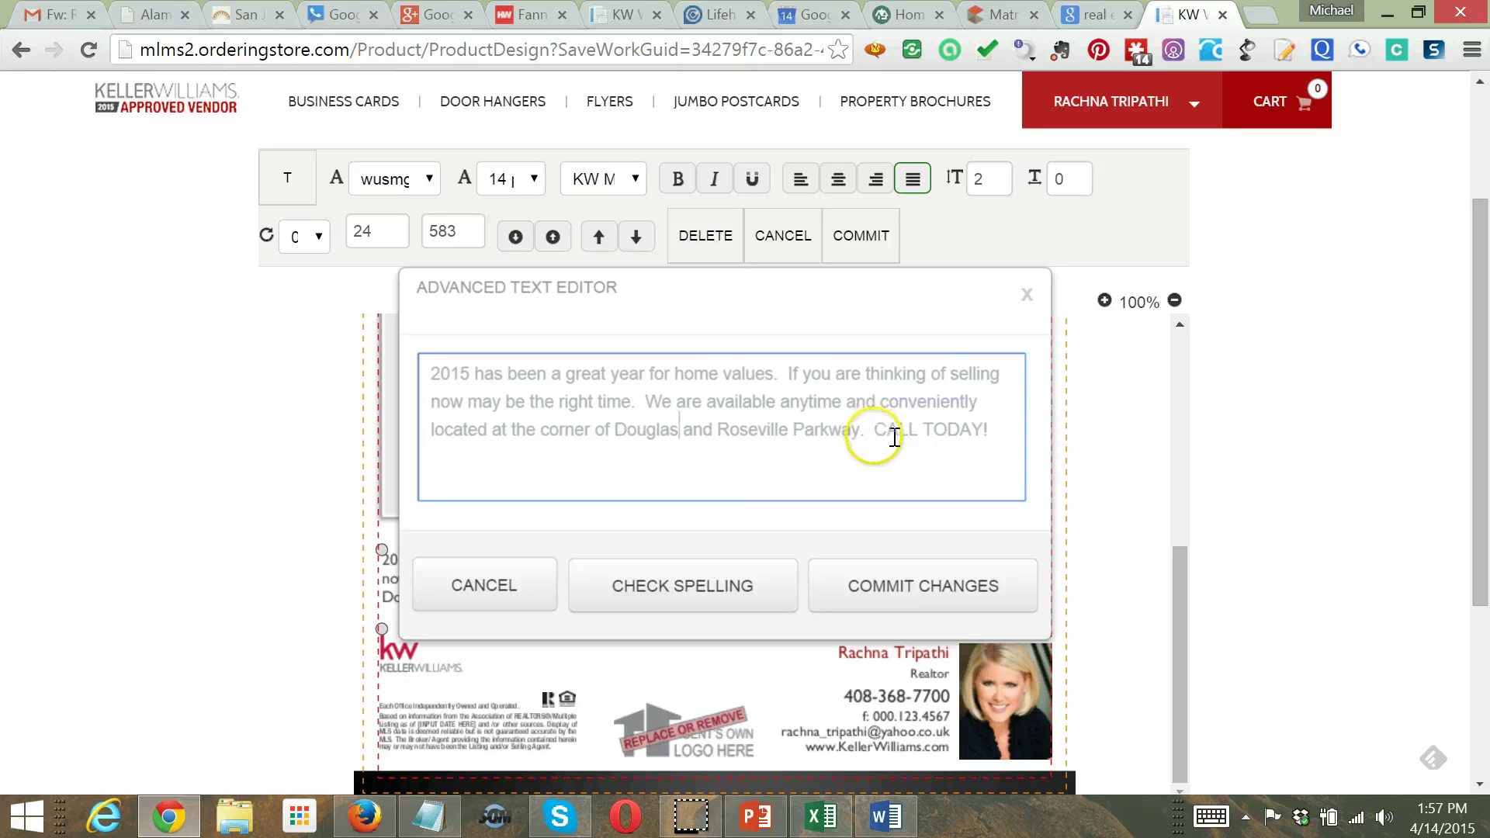
left_click(760, 821)
Copy the flyer's 'Want to know what your home is worth…' text into Notepad, joined into one paragraph
left_click(854, 582)
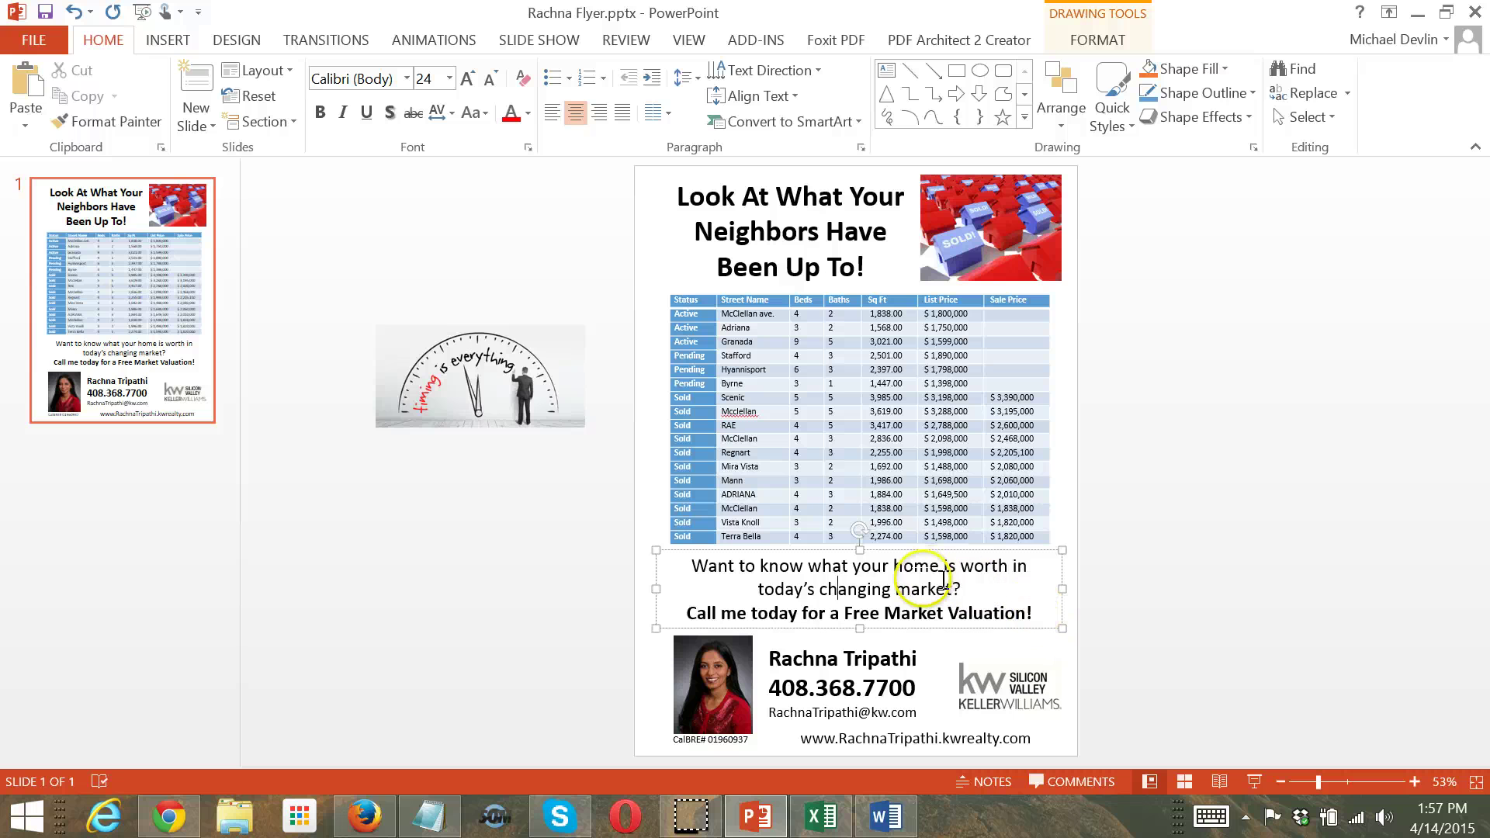
key("ctrl+a")
key("ctrl+c")
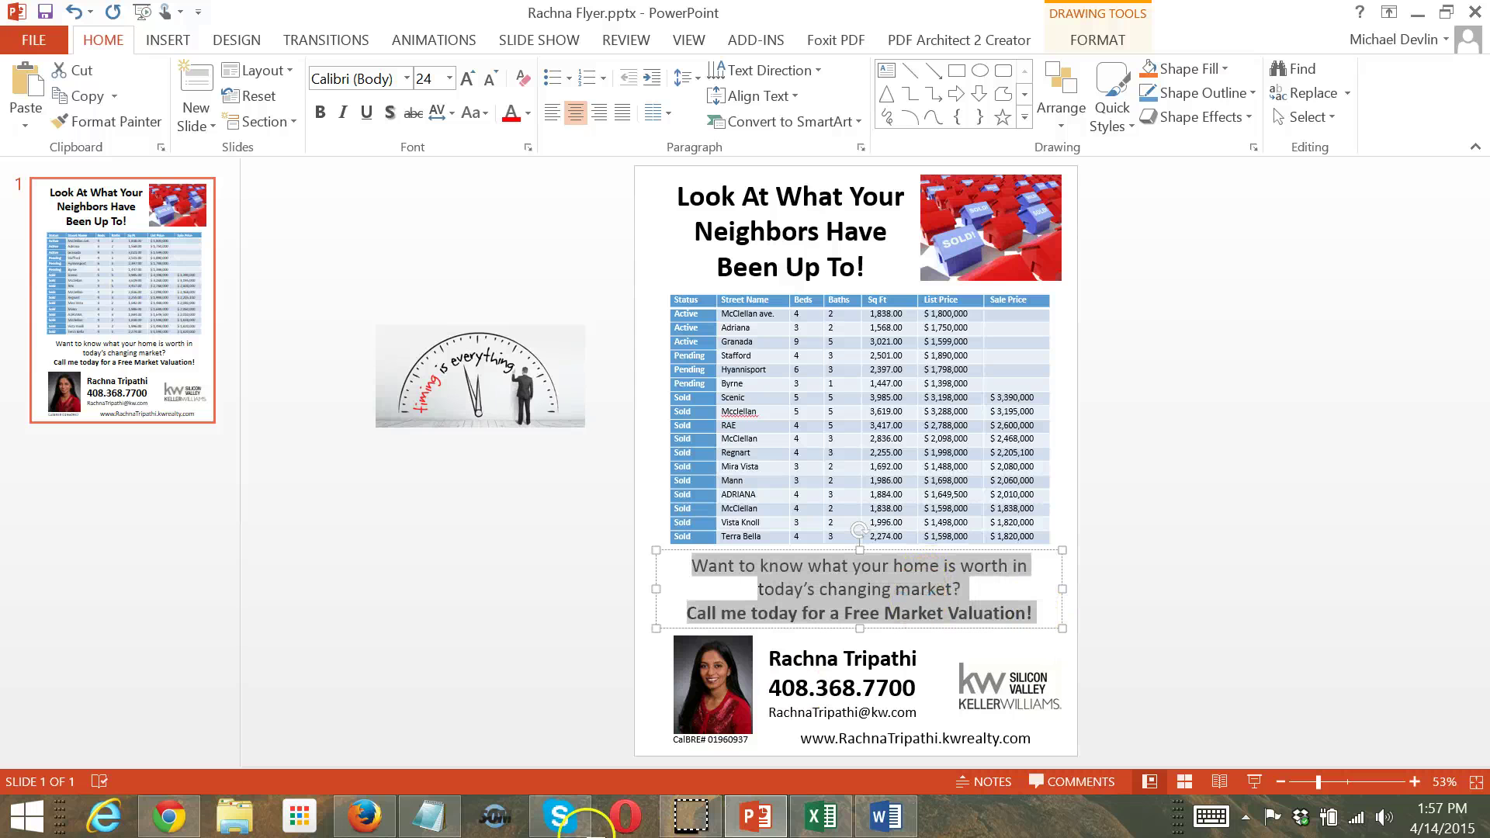
left_click(430, 815)
key("ctrl+a")
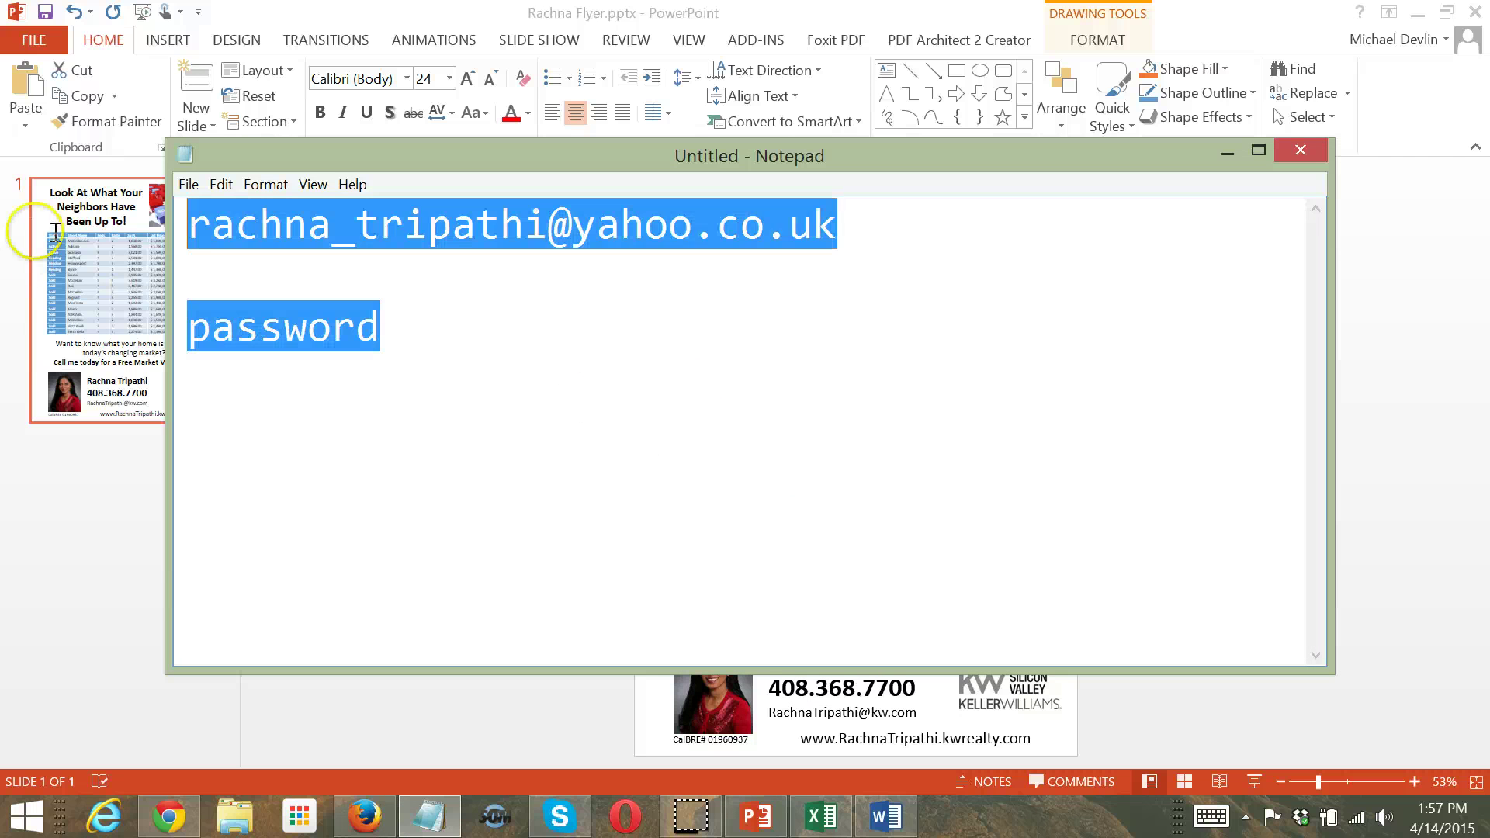
key("ctrl+v")
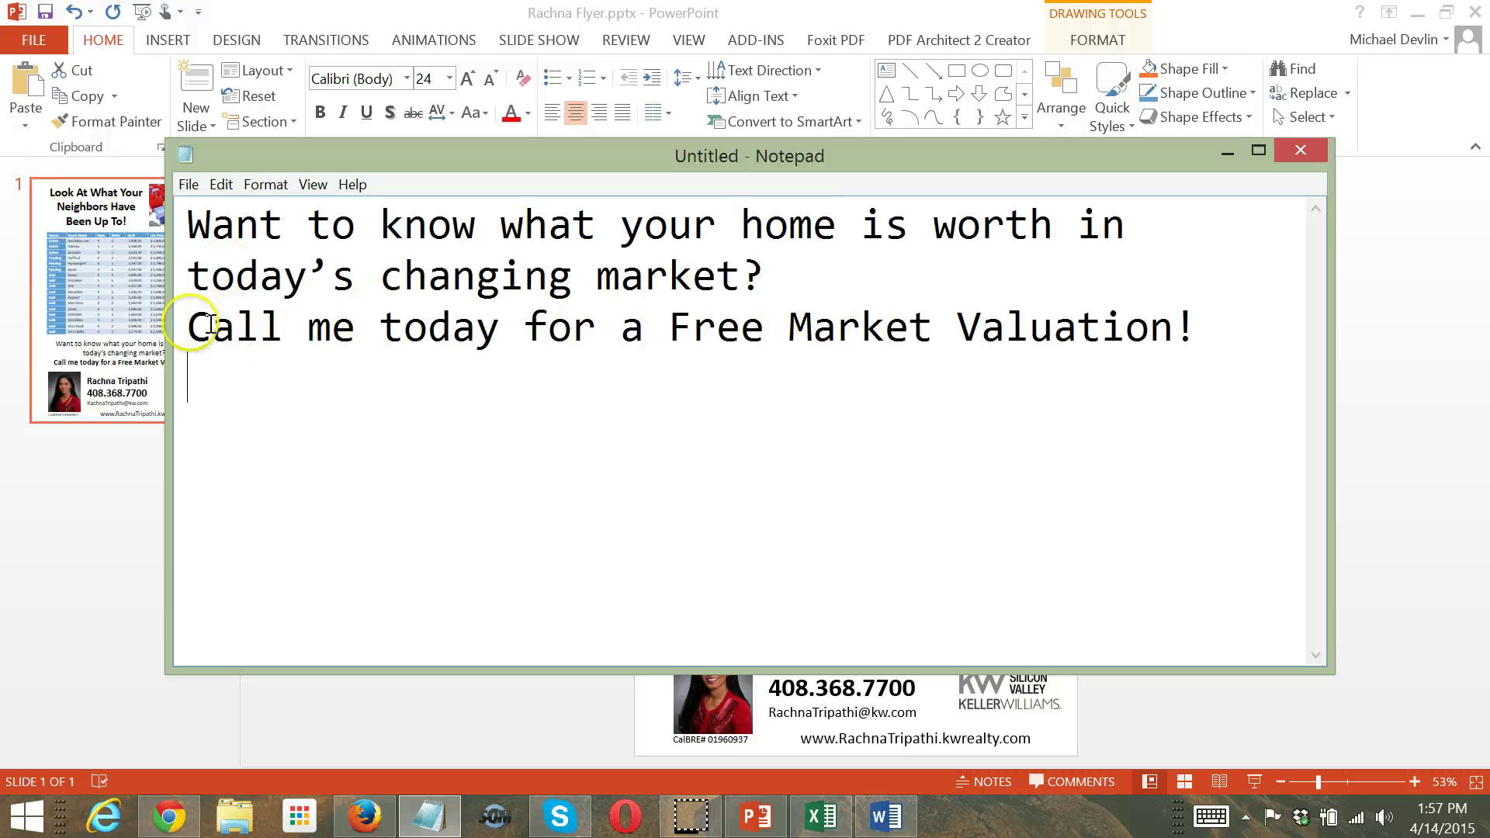
key("BackSpace")
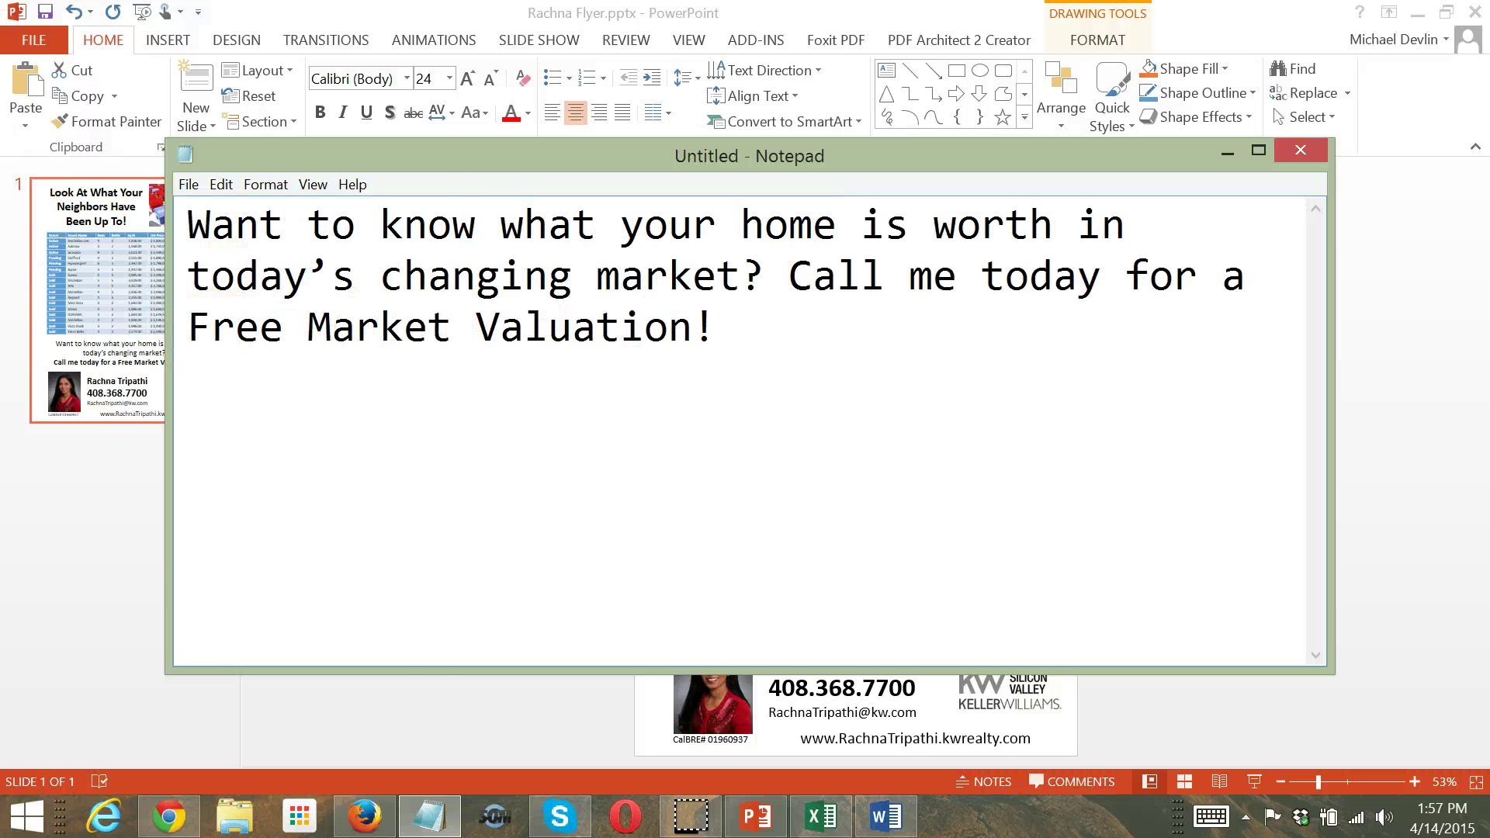
left_click_drag(716, 330, 161, 172)
key("ctrl+c")
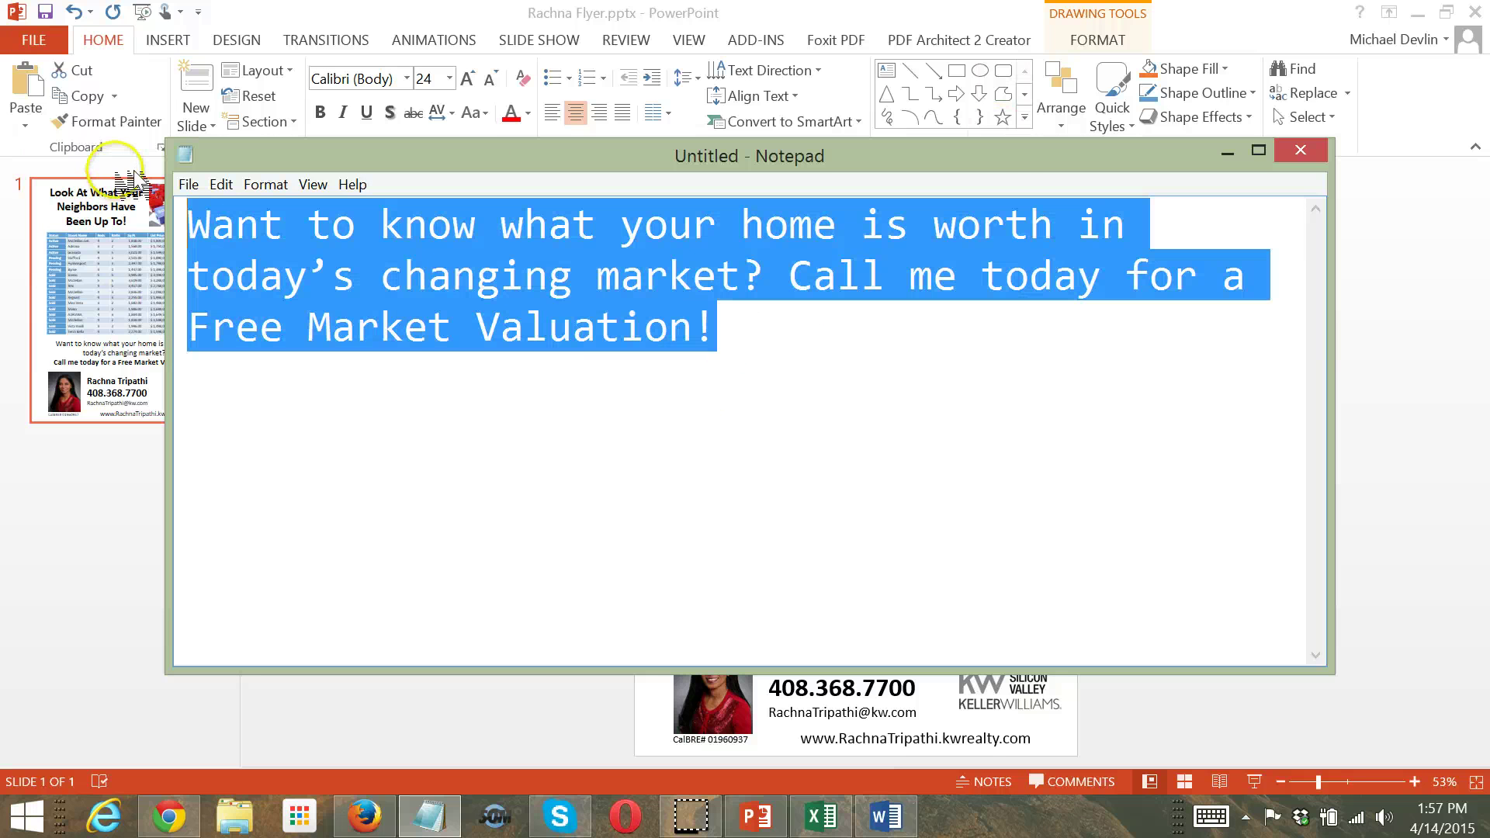
left_click(152, 814)
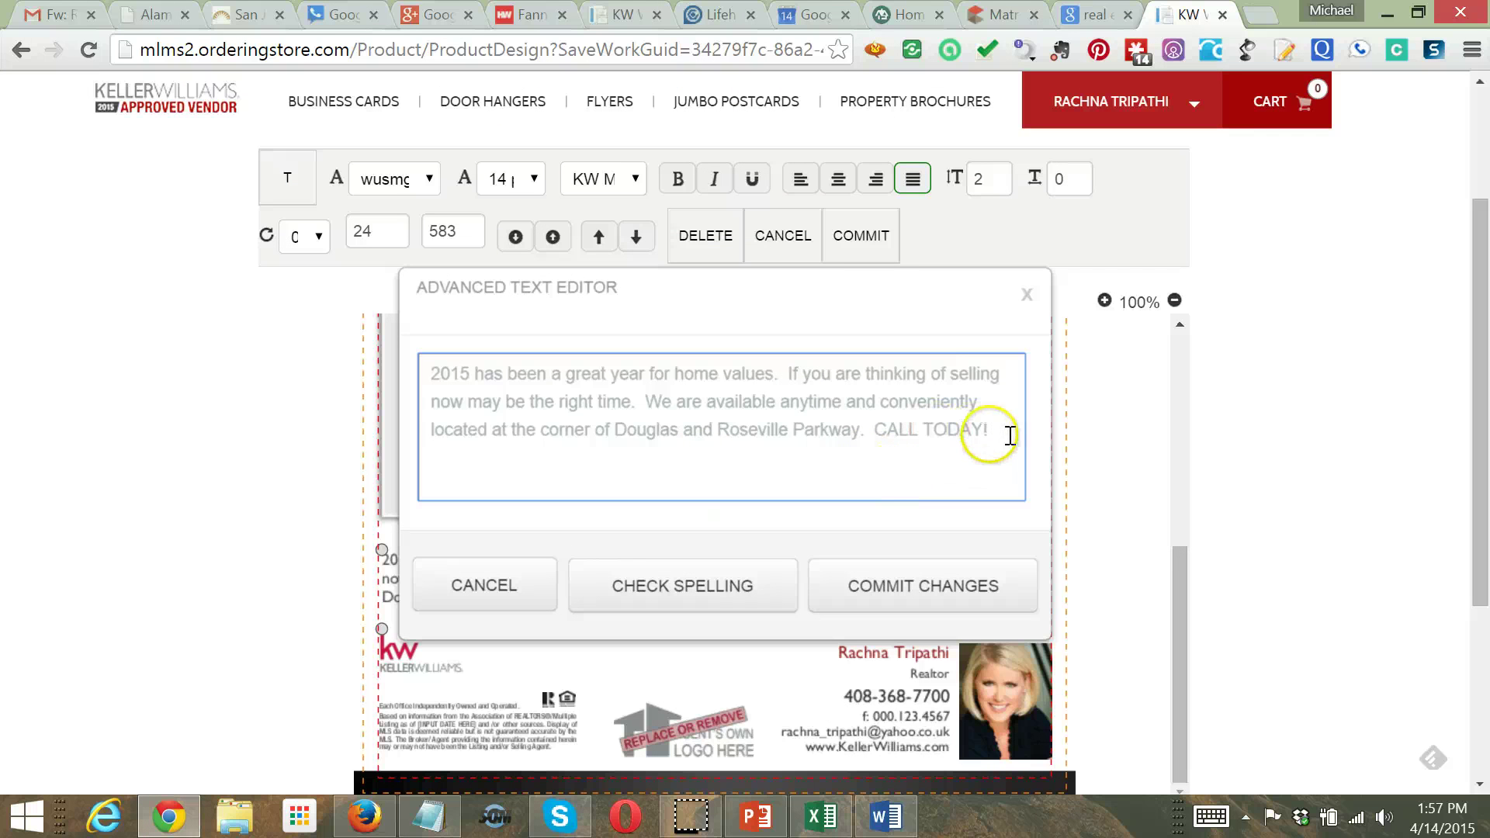
Paste the Free Market Valuation call-to-action over the old paragraph text before CALL TODAY!
left_click_drag(865, 430, 692, 397)
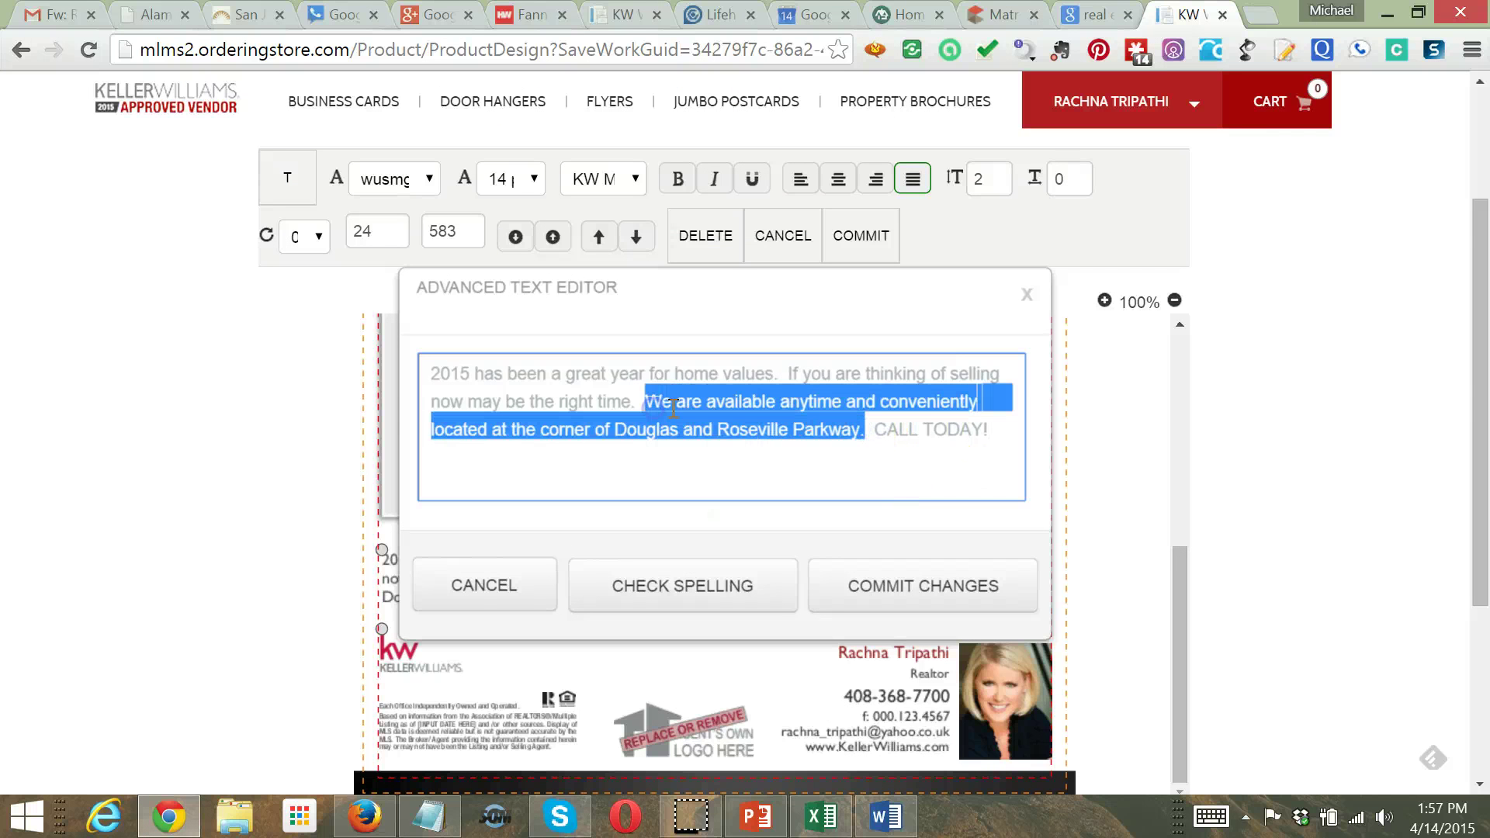
left_click(891, 432)
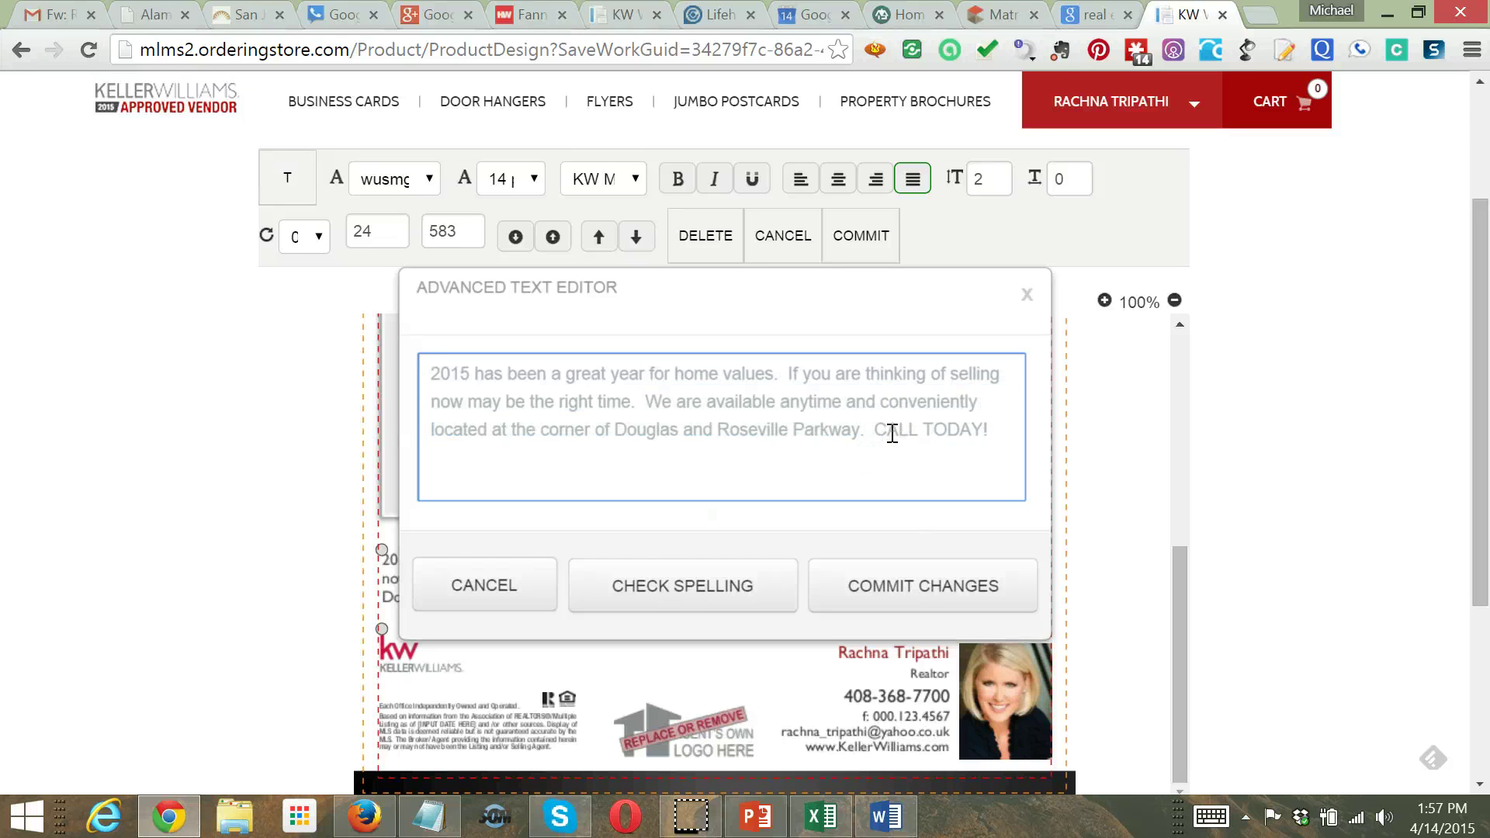
left_click_drag(892, 433, 346, 376)
key("ctrl+v")
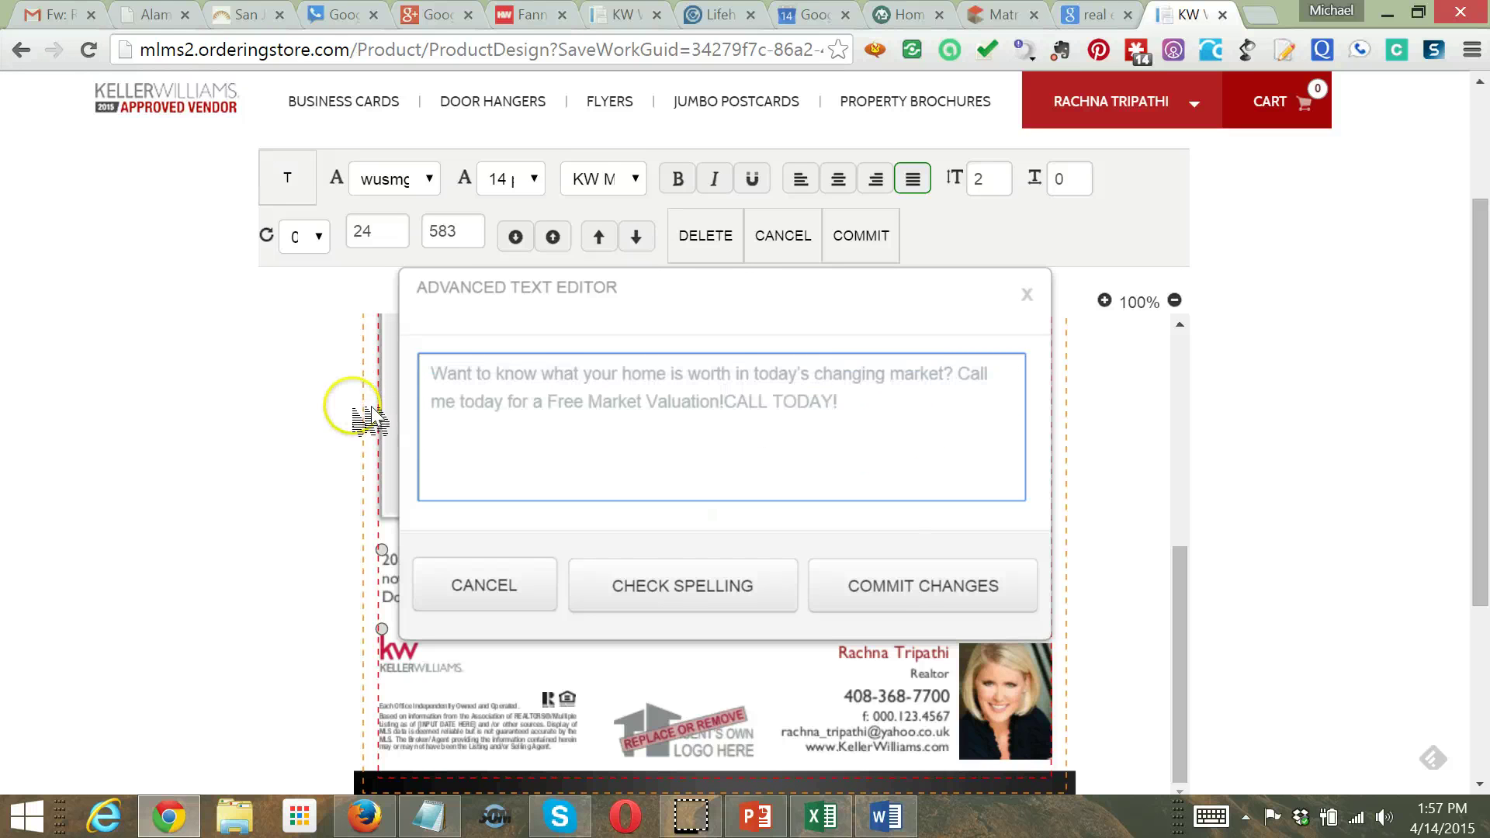
left_click(862, 590)
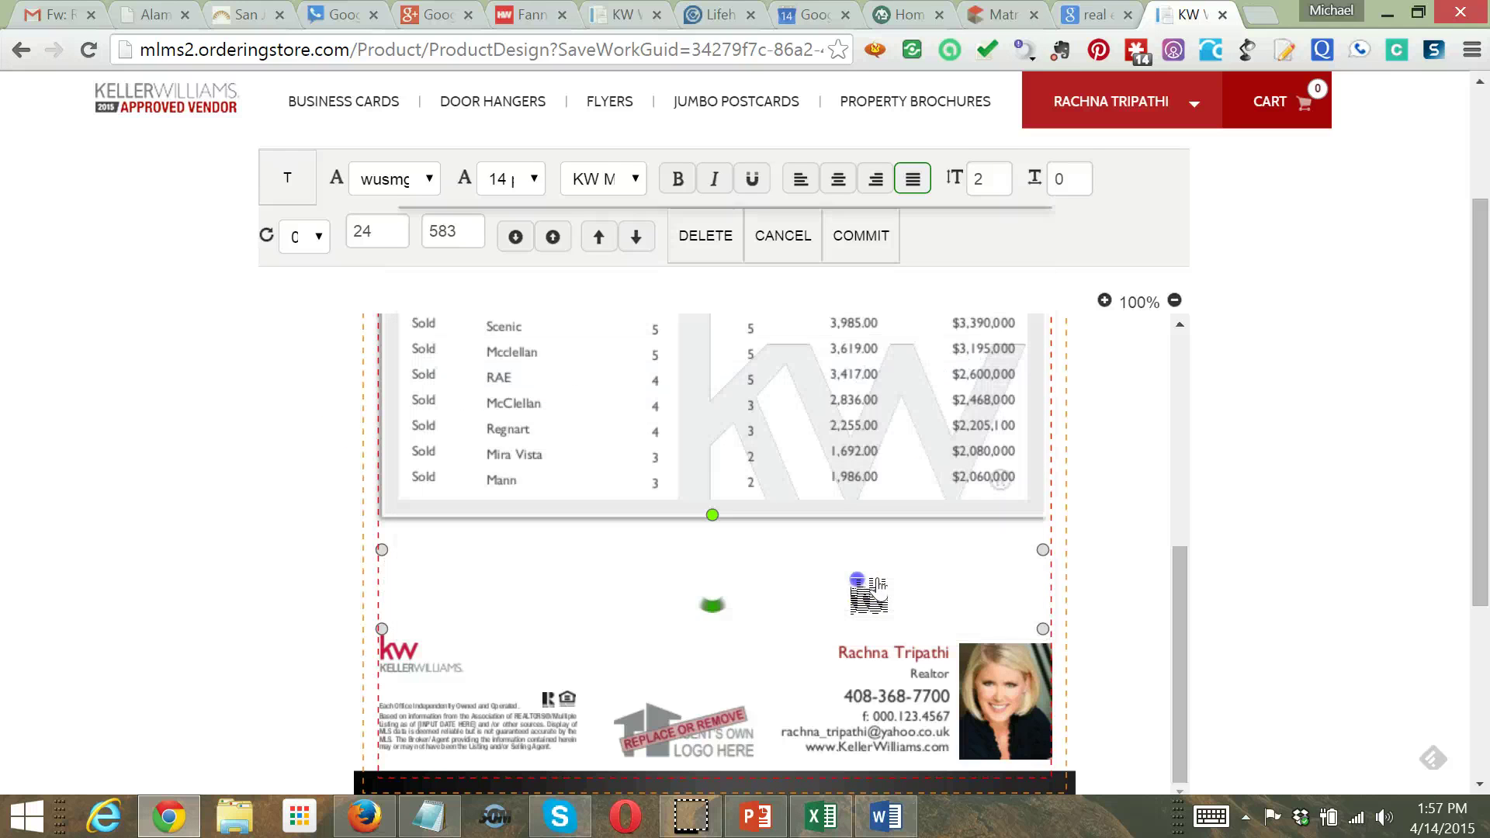
Nudge the paragraph box slightly right and set its text to 16 pt
left_click(884, 590)
left_click_drag(885, 590, 887, 590)
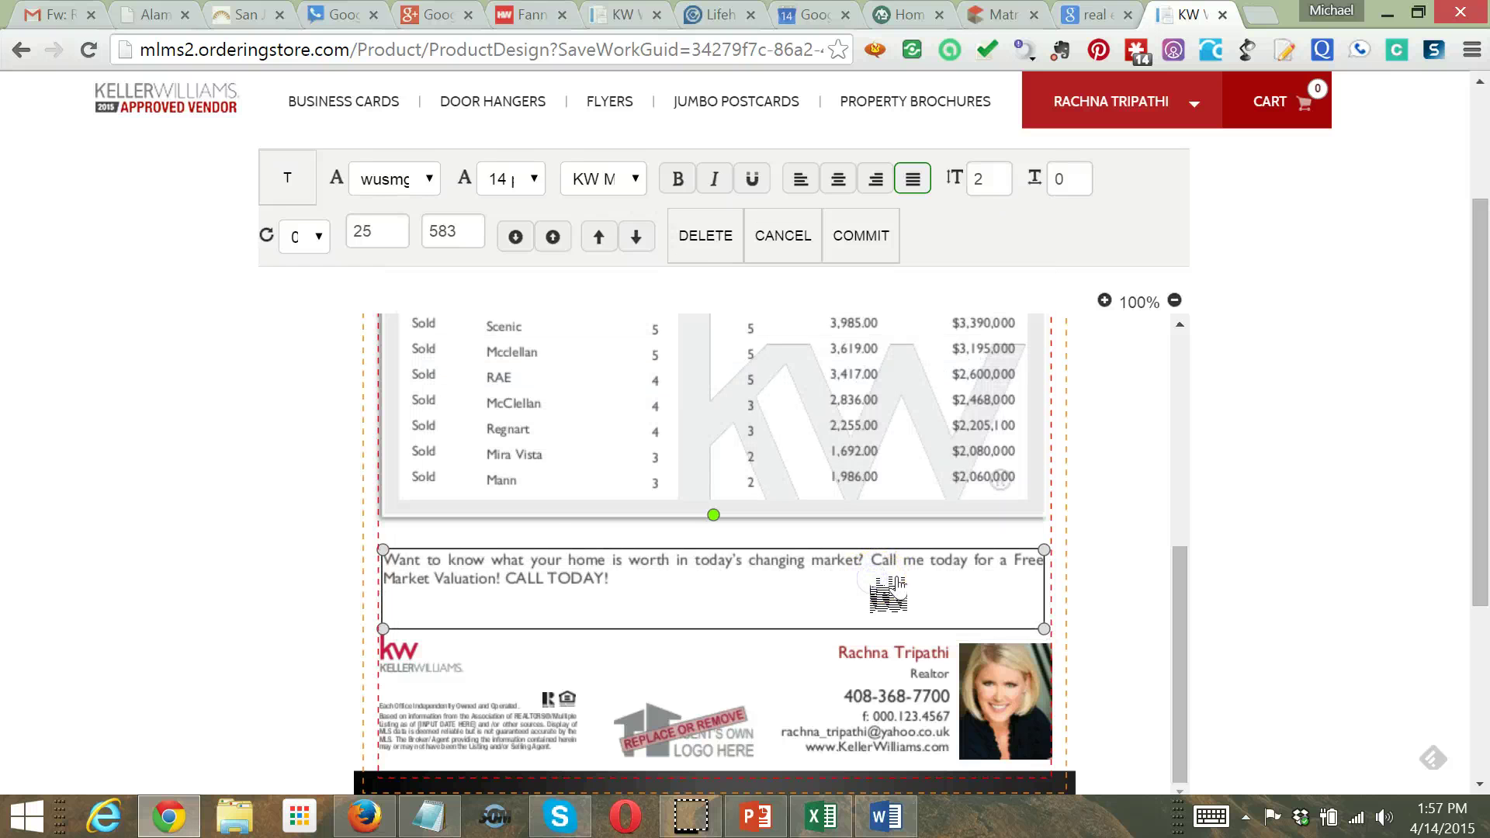
left_click(534, 179)
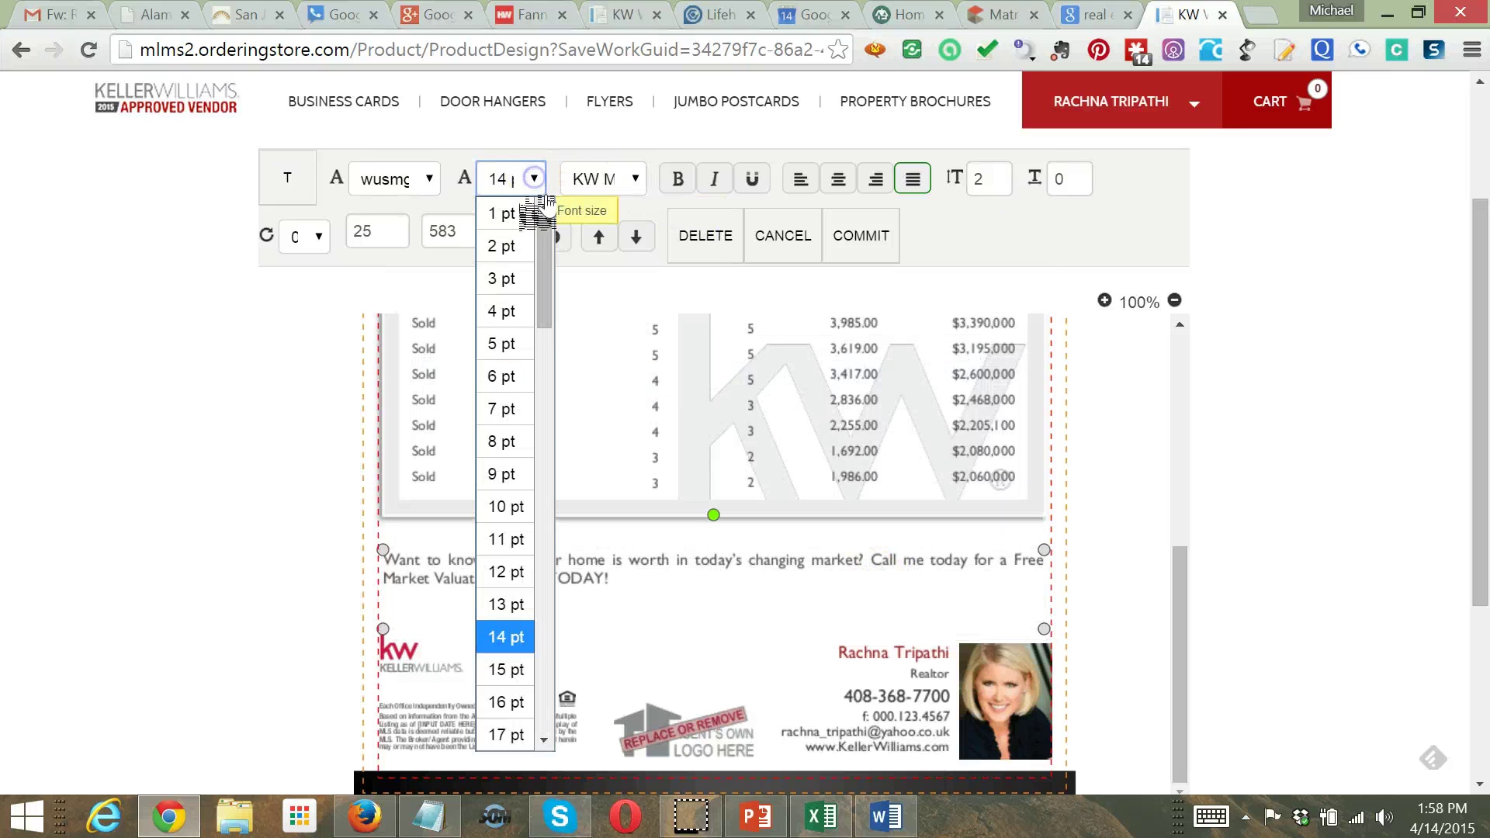
left_click(516, 706)
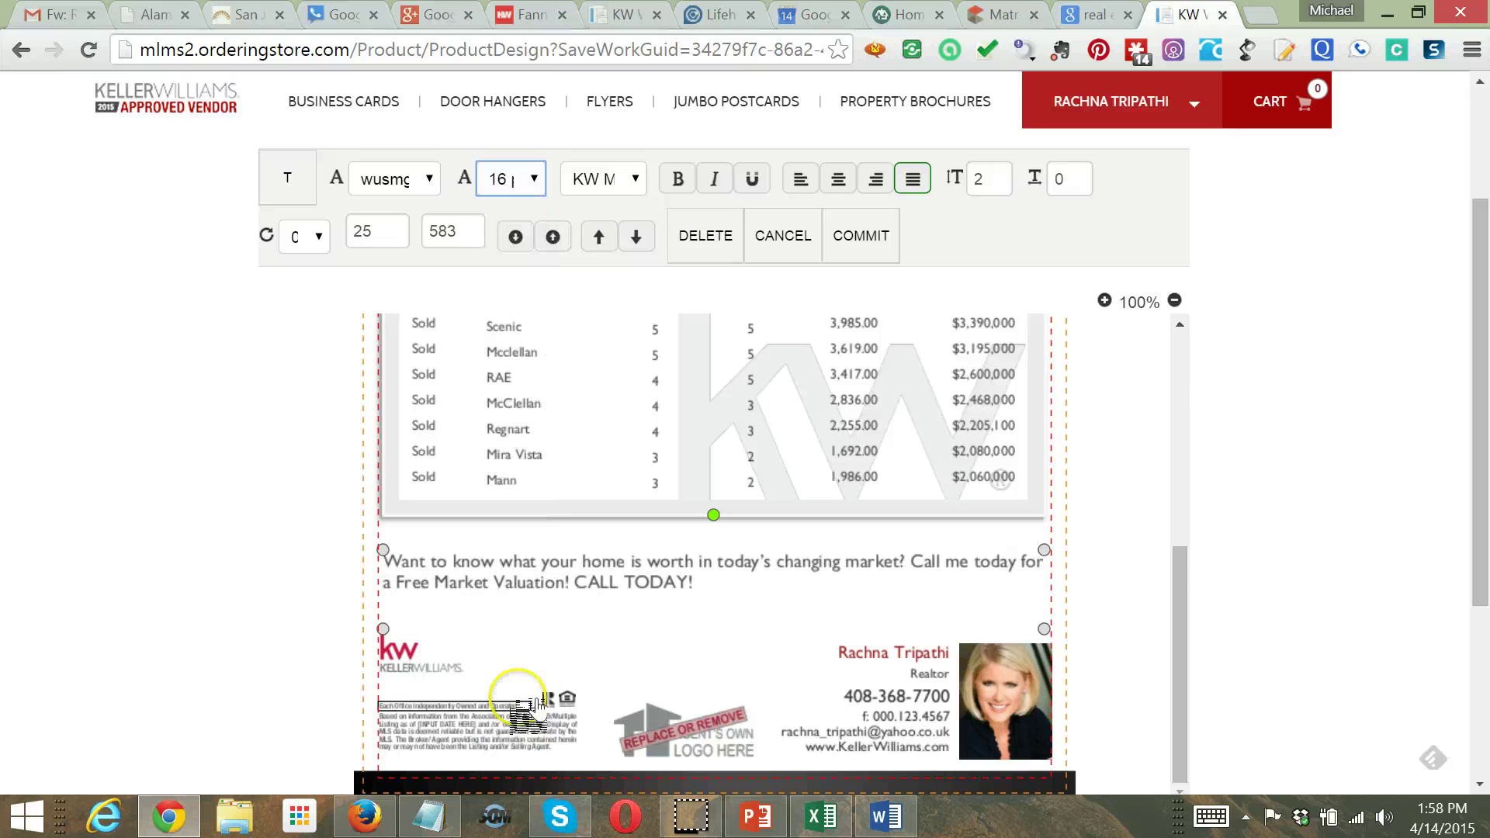
left_click(1140, 524)
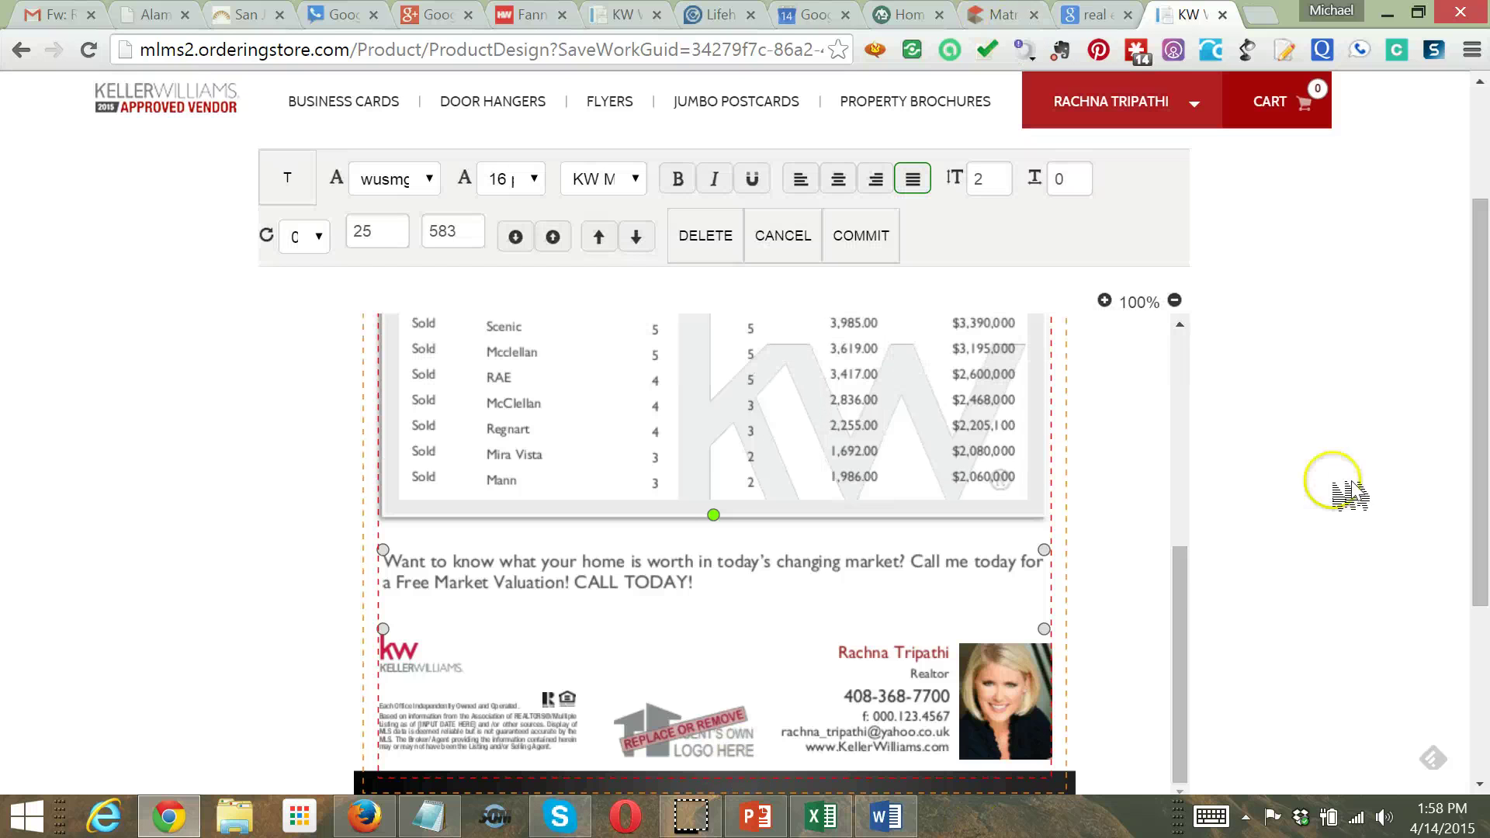
Nudge the neighborhood table's PRICE column slightly left to position 479/242
left_click_drag(1179, 565, 1163, 467)
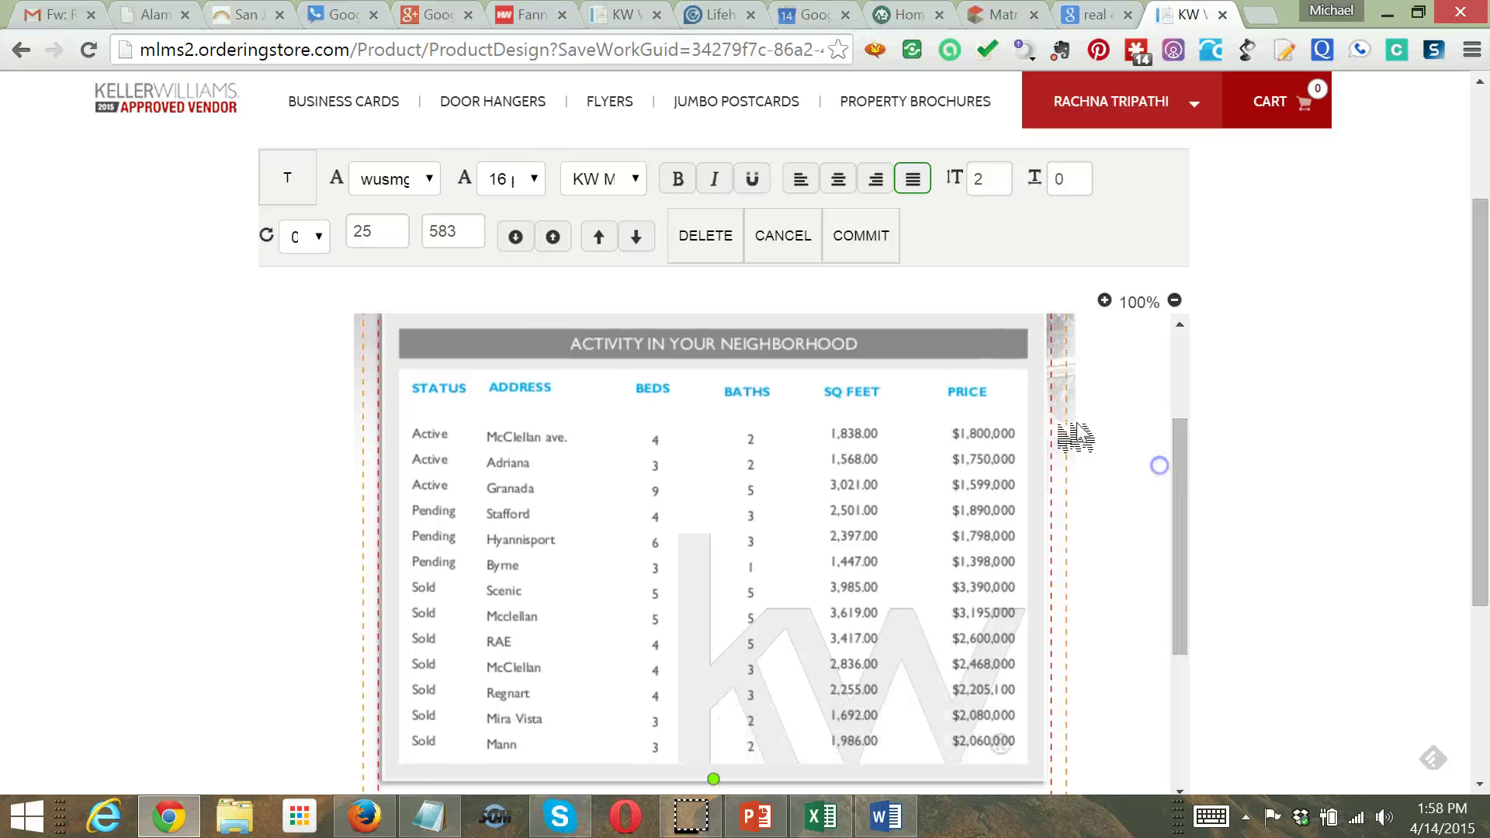
left_click(990, 446)
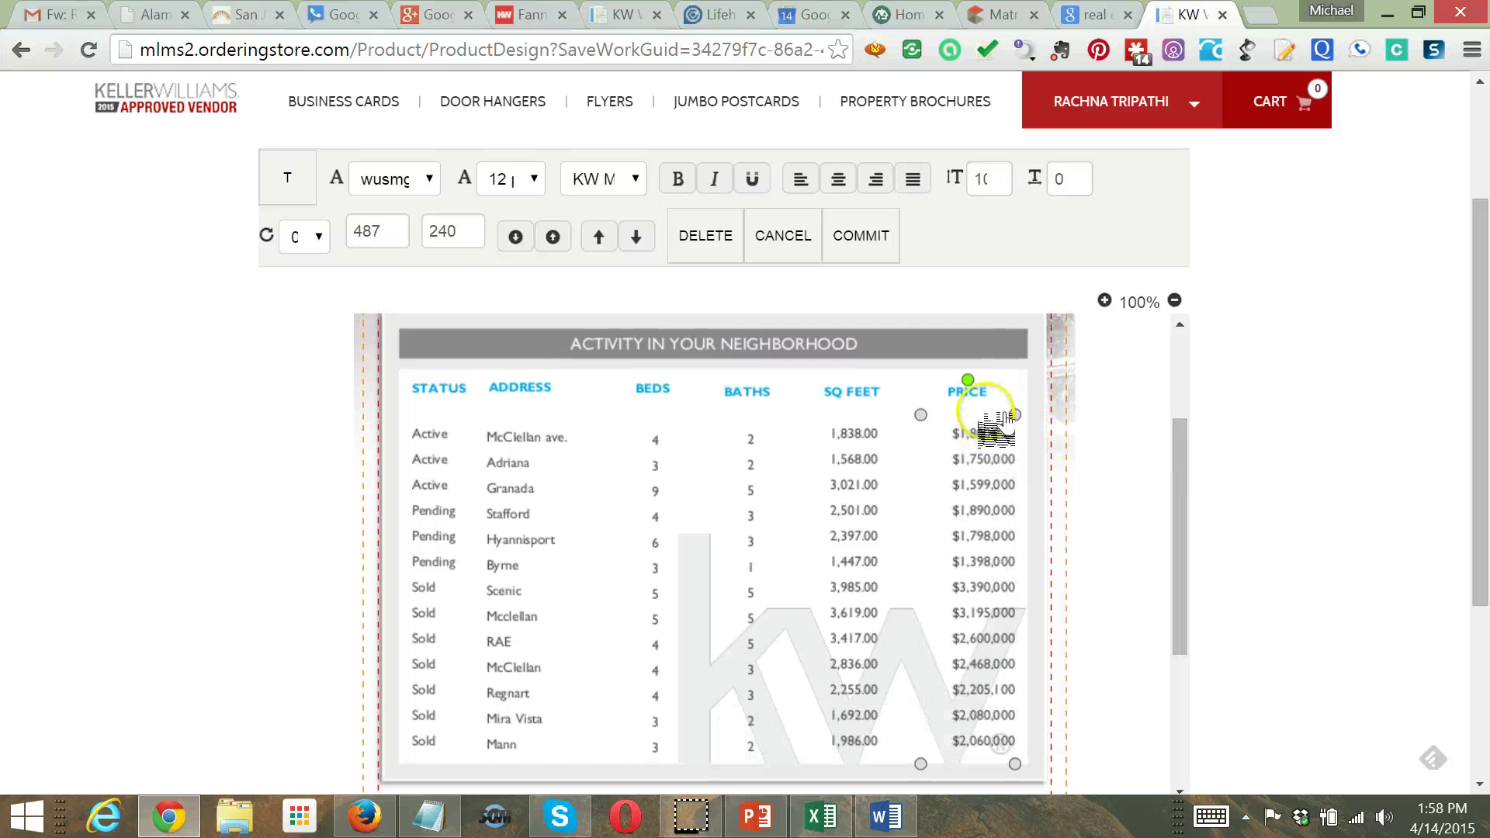
left_click_drag(987, 438, 981, 441)
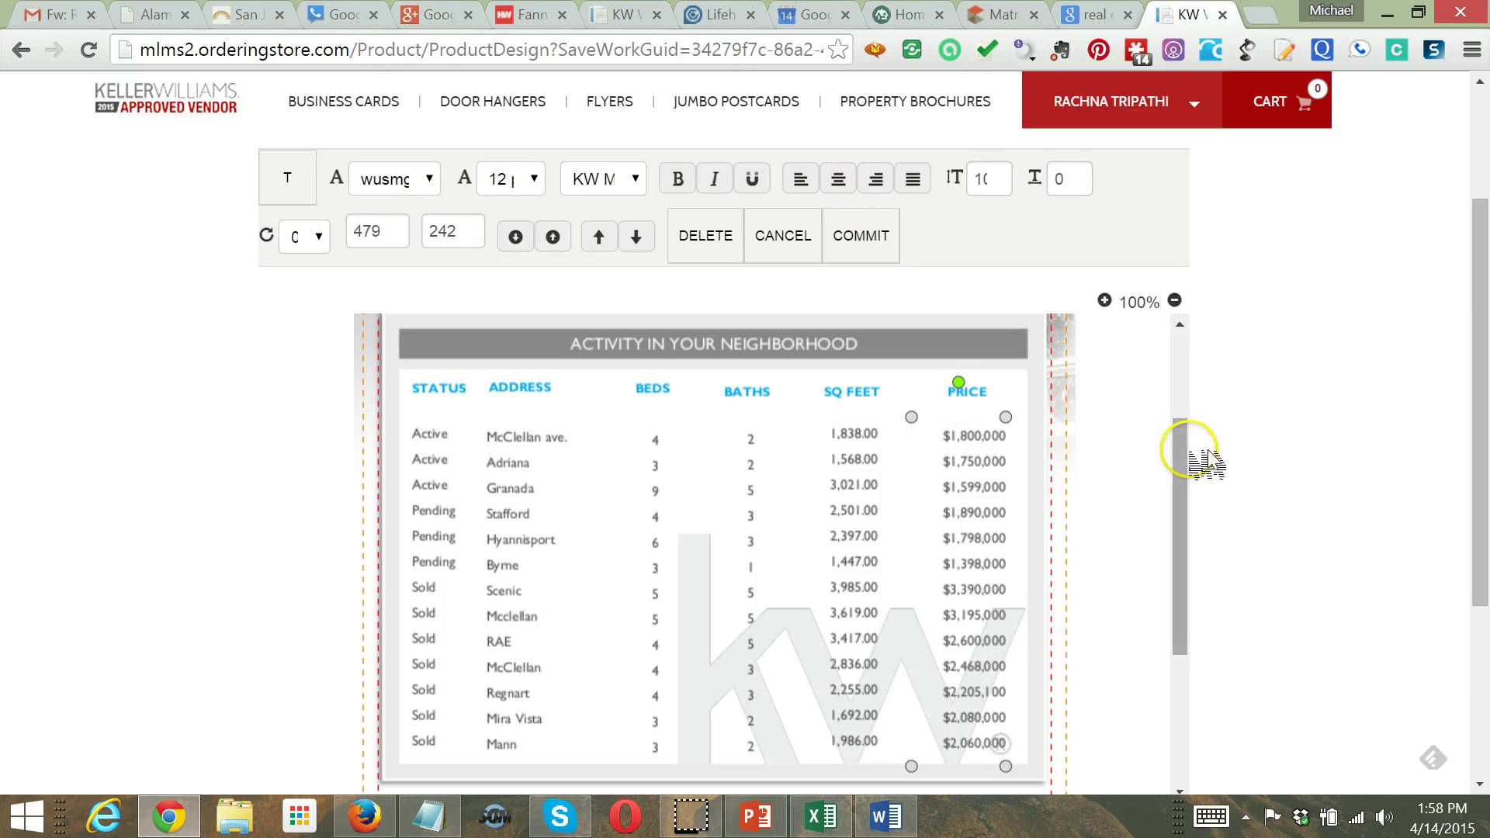
left_click_drag(1188, 464, 1148, 622)
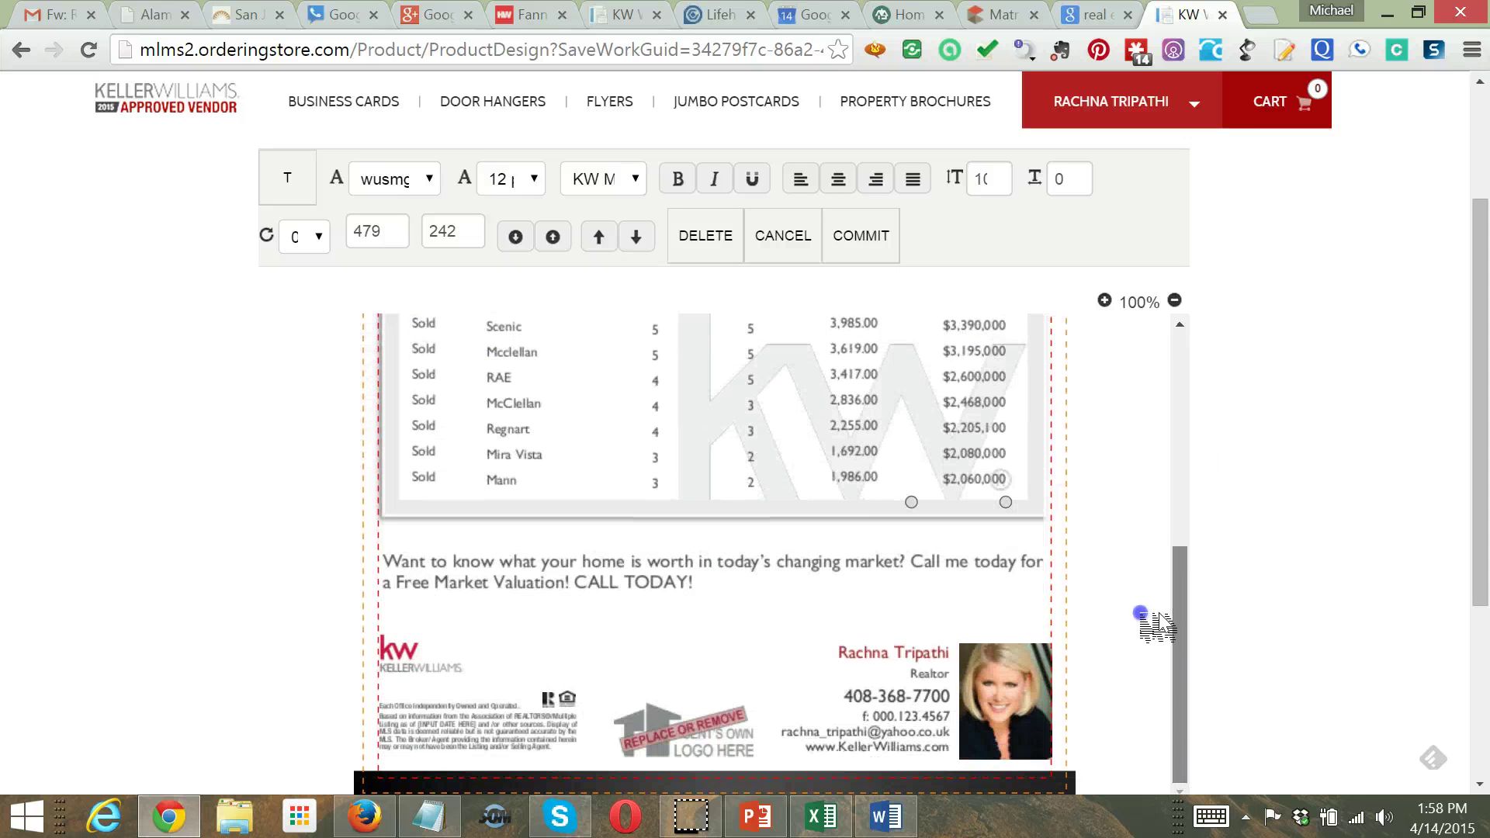
left_click(976, 705)
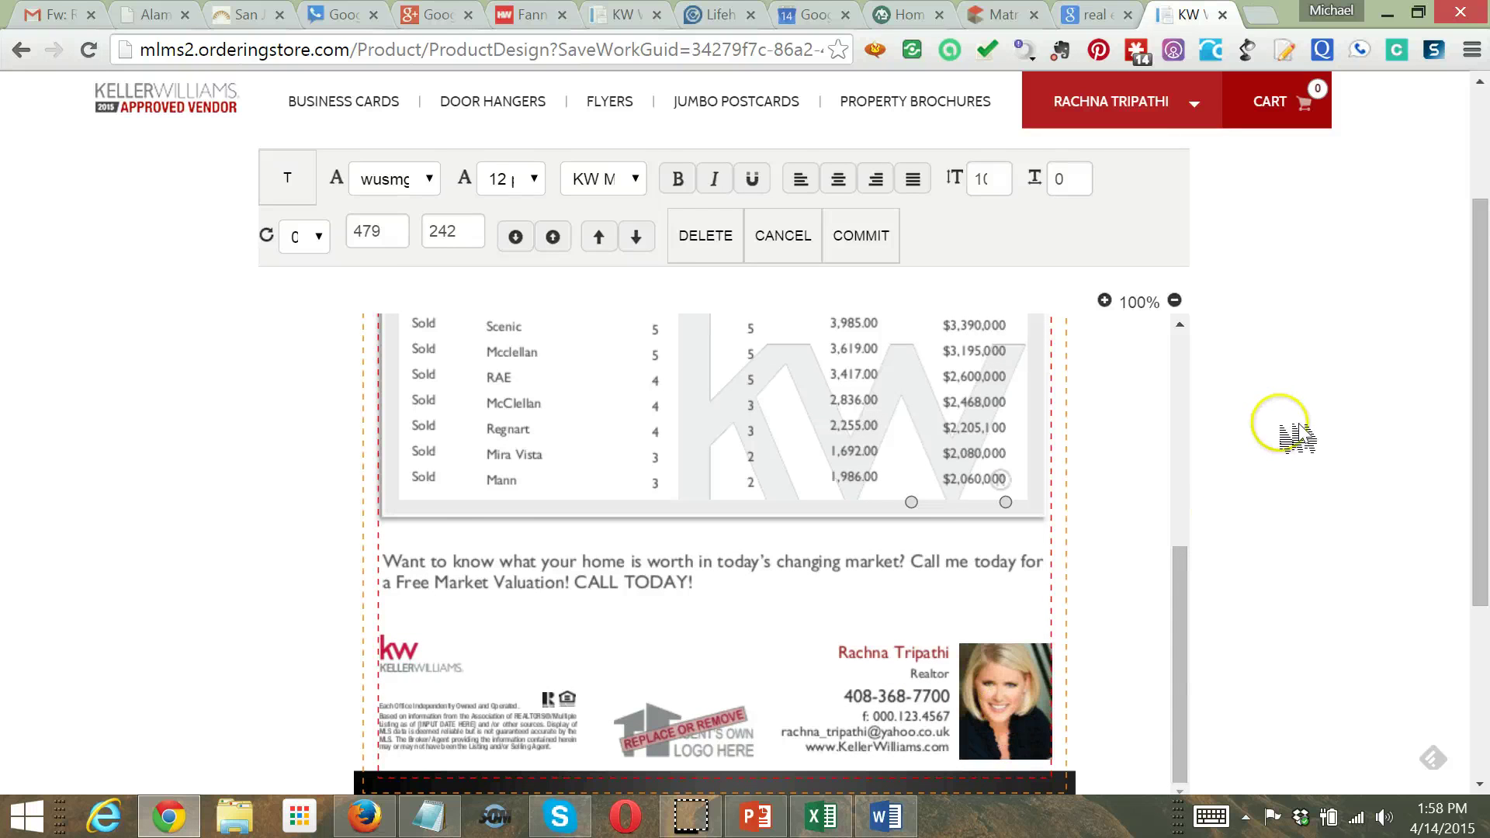
Save the flyer design under the suggested temporary name temp_4/14/2015 1:50:25
scroll(1421, 392, "up", 3)
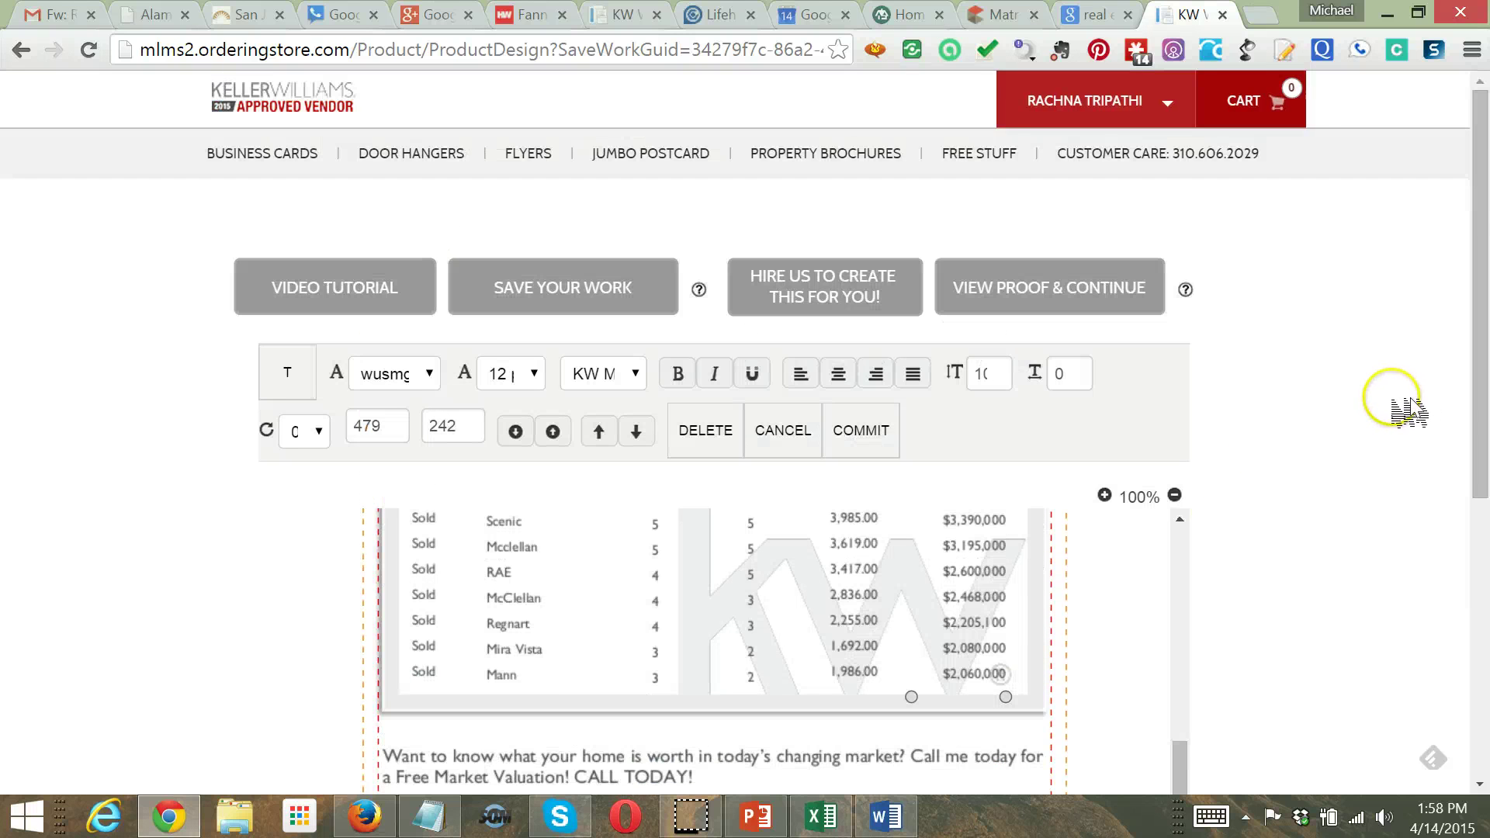
scroll(1409, 412, "down", 3)
scroll(1354, 447, "up", 3)
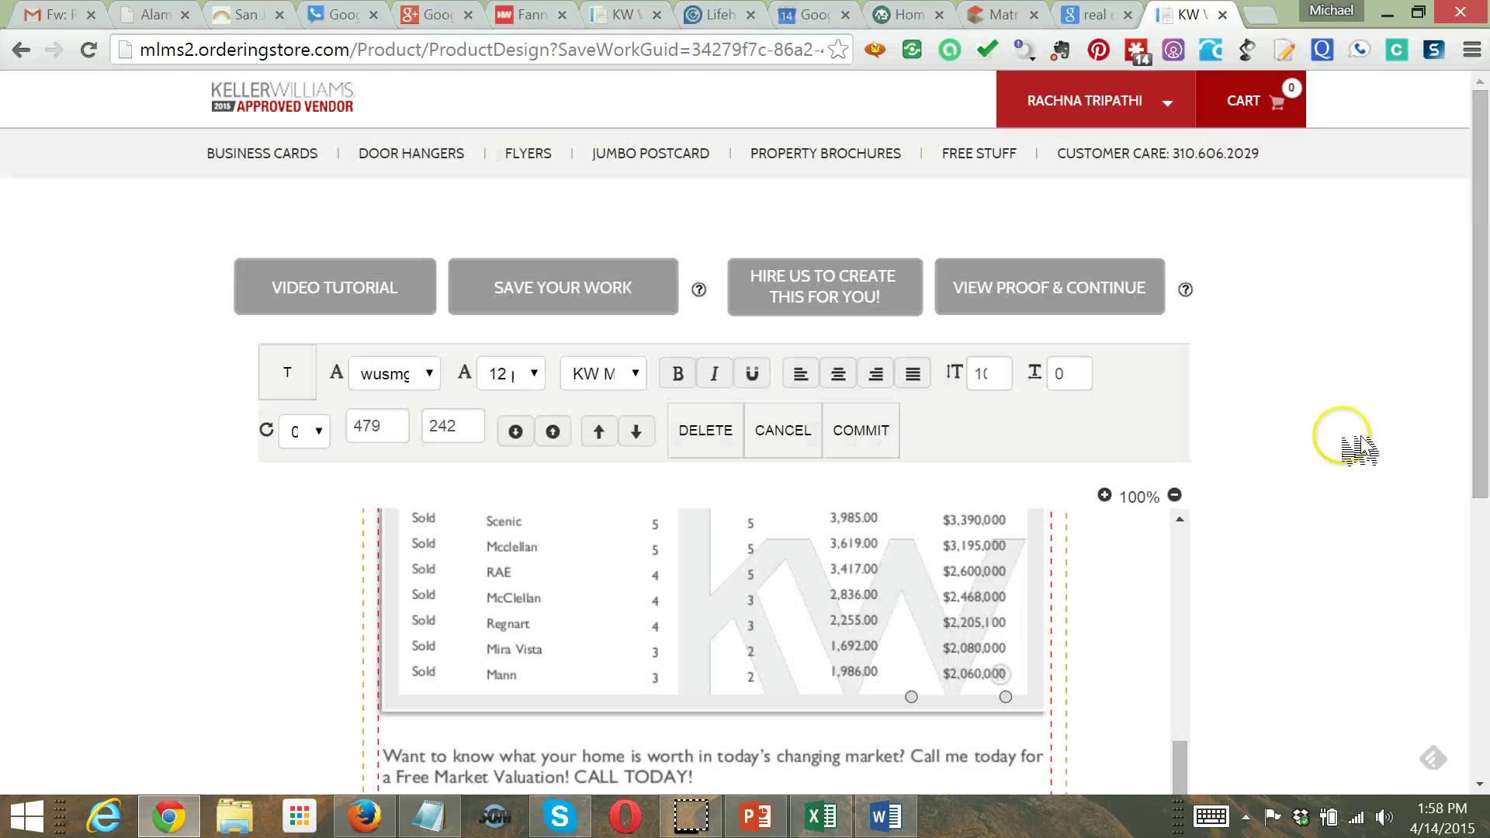
left_click(538, 283)
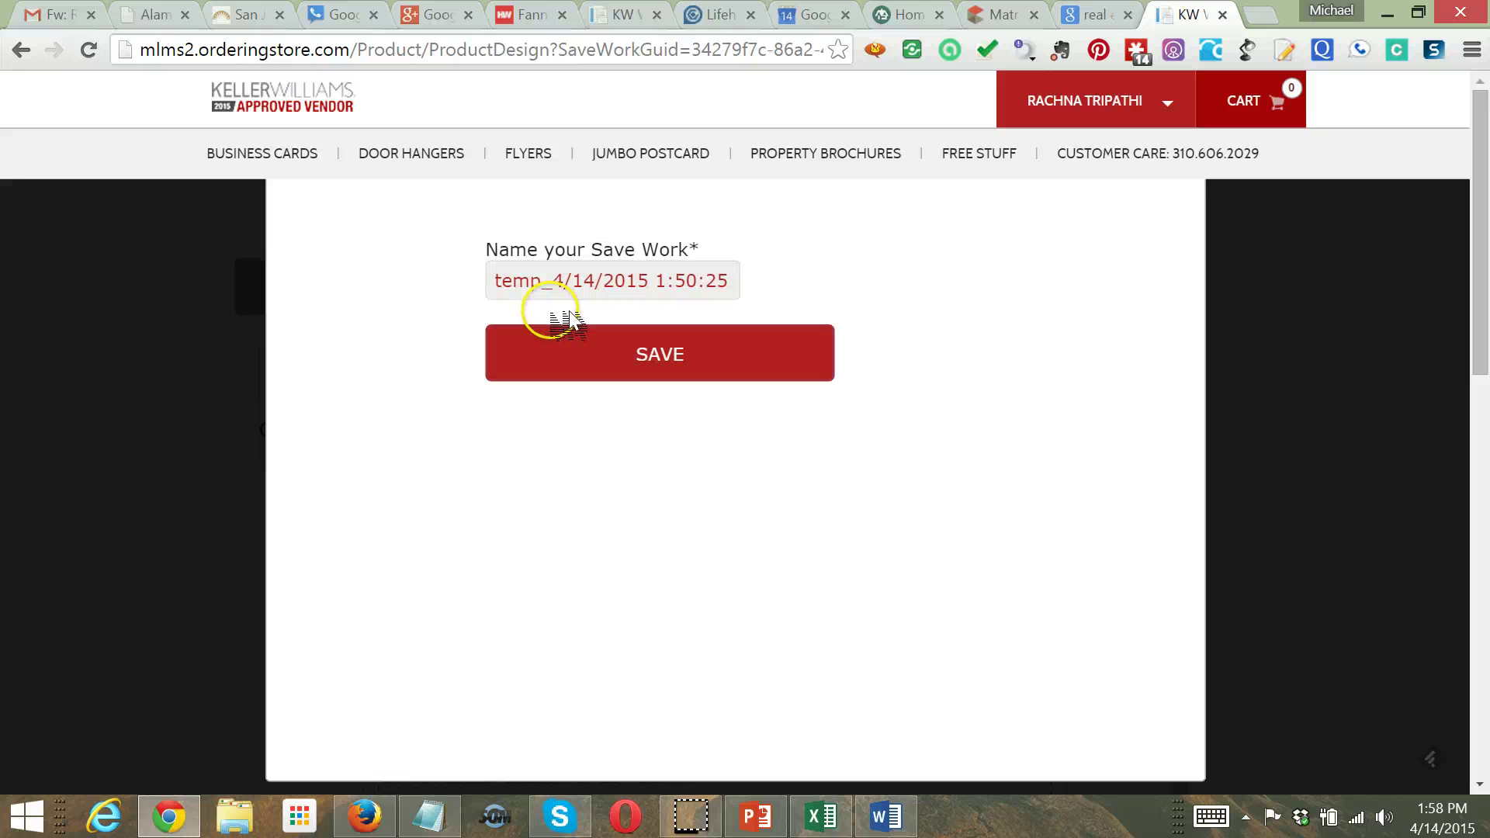
left_click(663, 364)
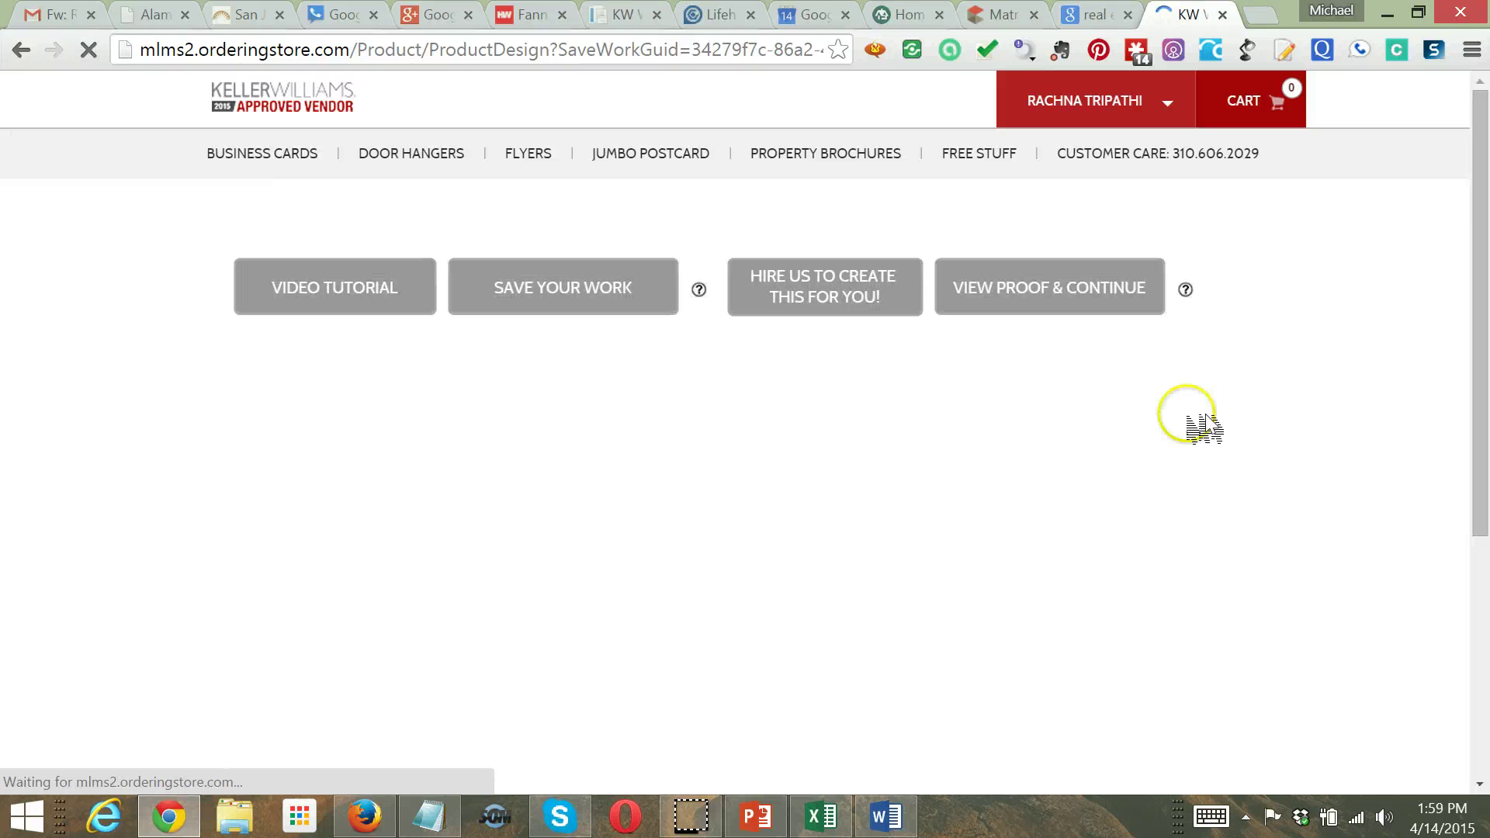
left_click(62, 14)
Address a new Gmail message to the agent with subject 'flyer' and body 'attached', then close PowerPoint
left_click(101, 281)
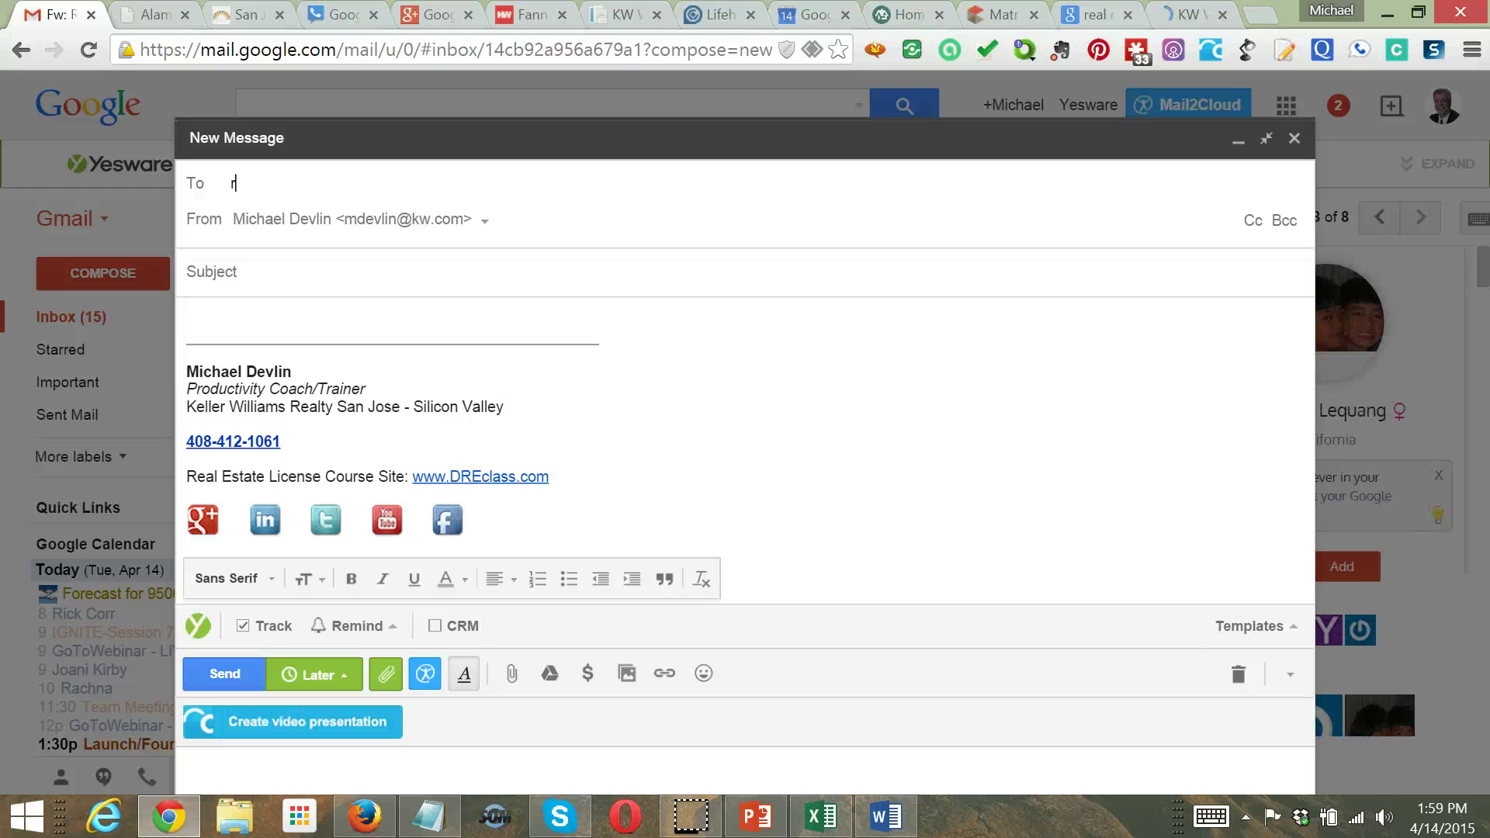
type("rac")
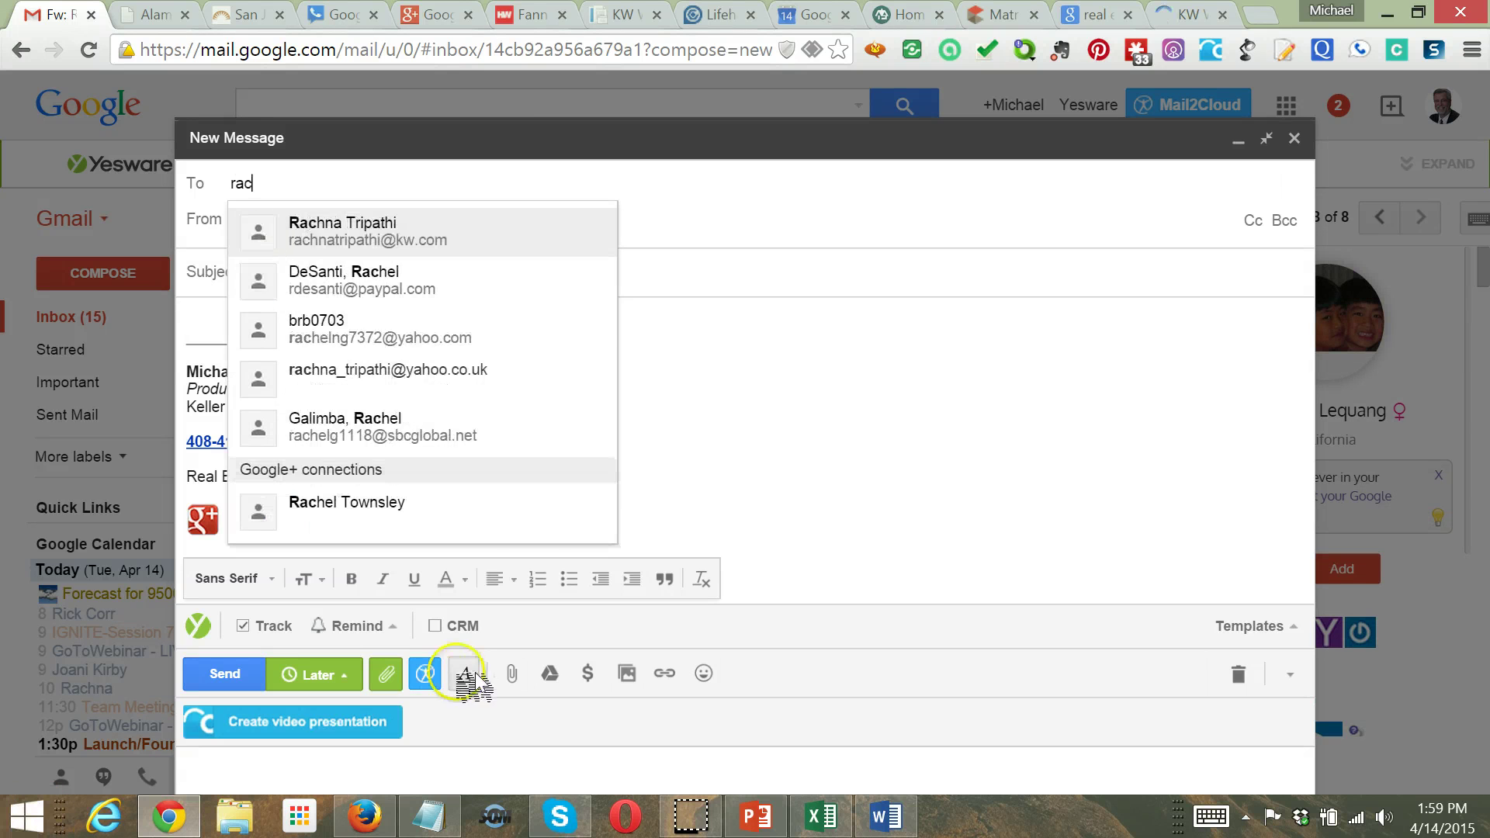
left_click(487, 246)
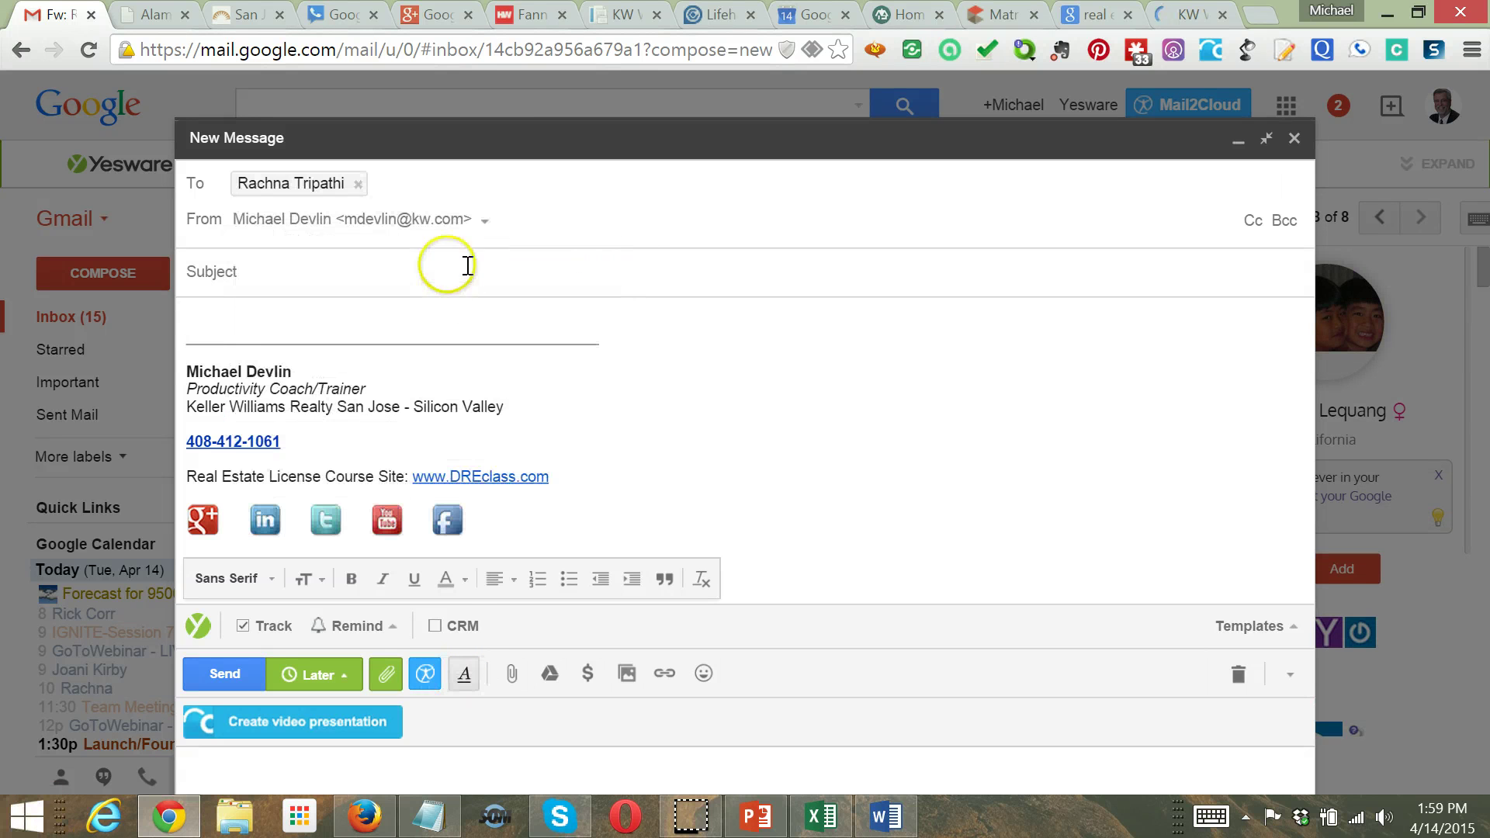
left_click(468, 265)
type("flyer")
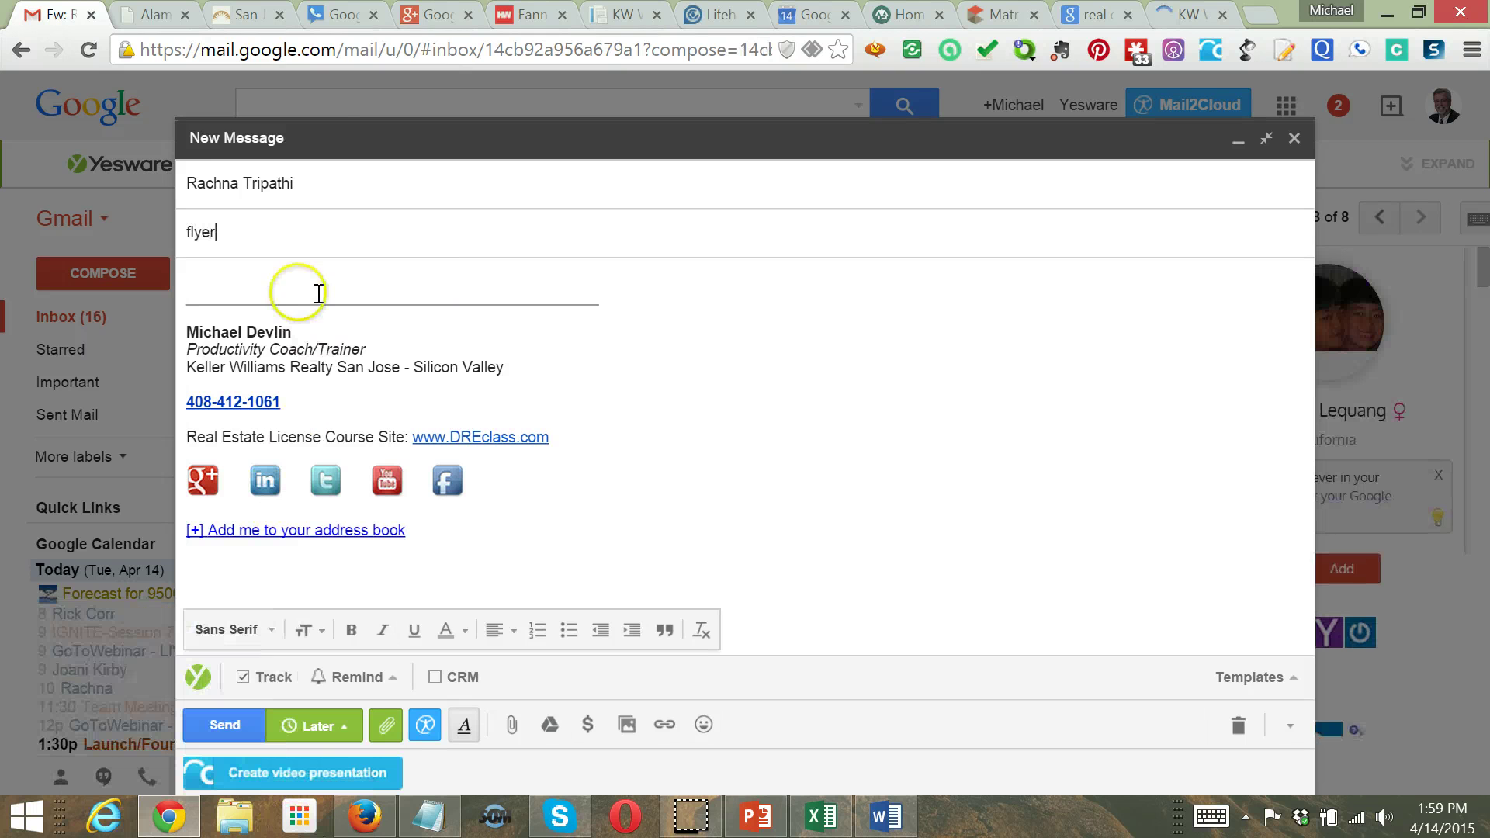
left_click(319, 292)
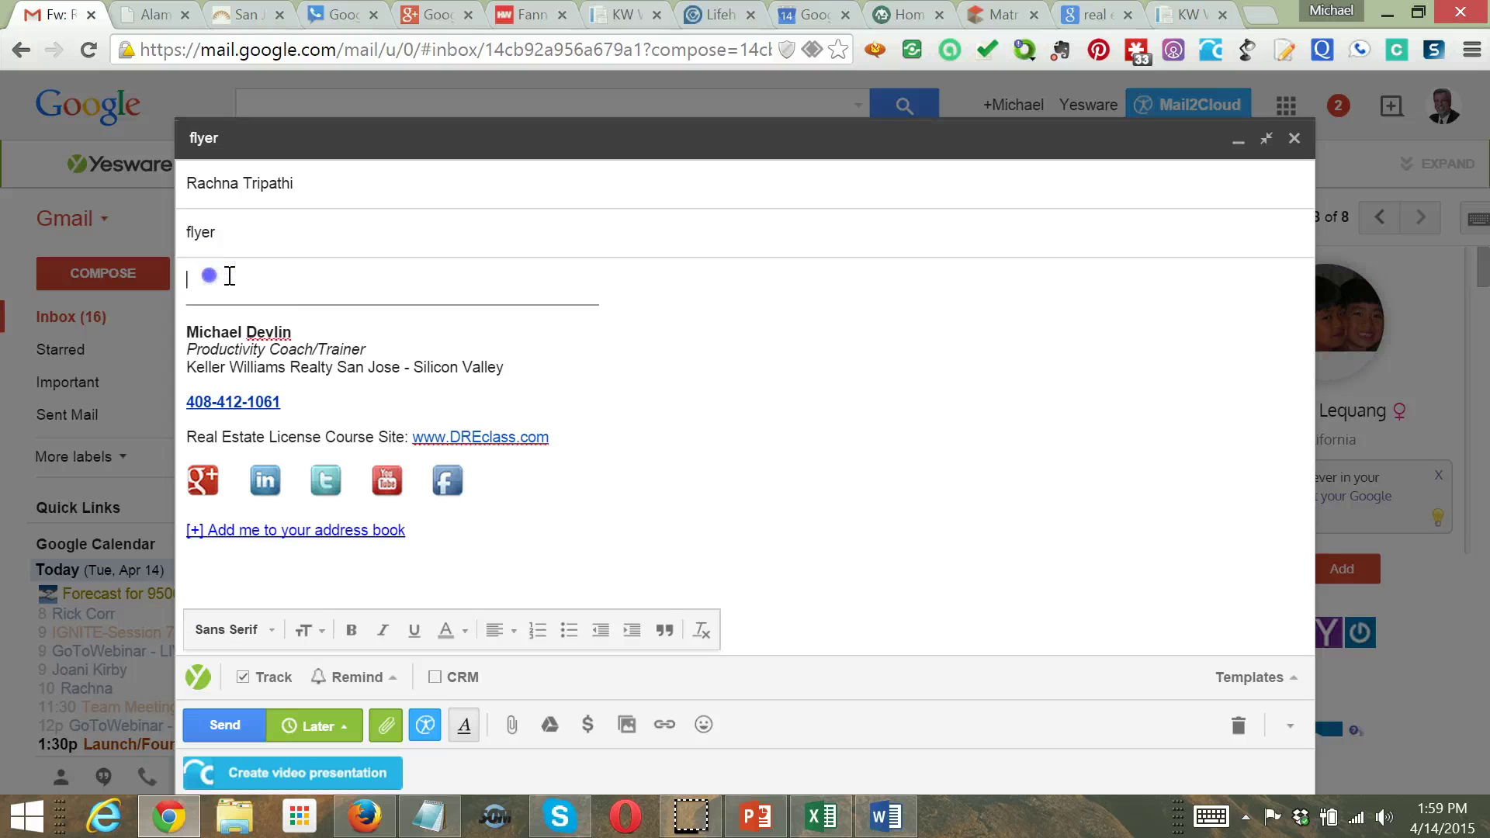
type("attached")
left_click(776, 823)
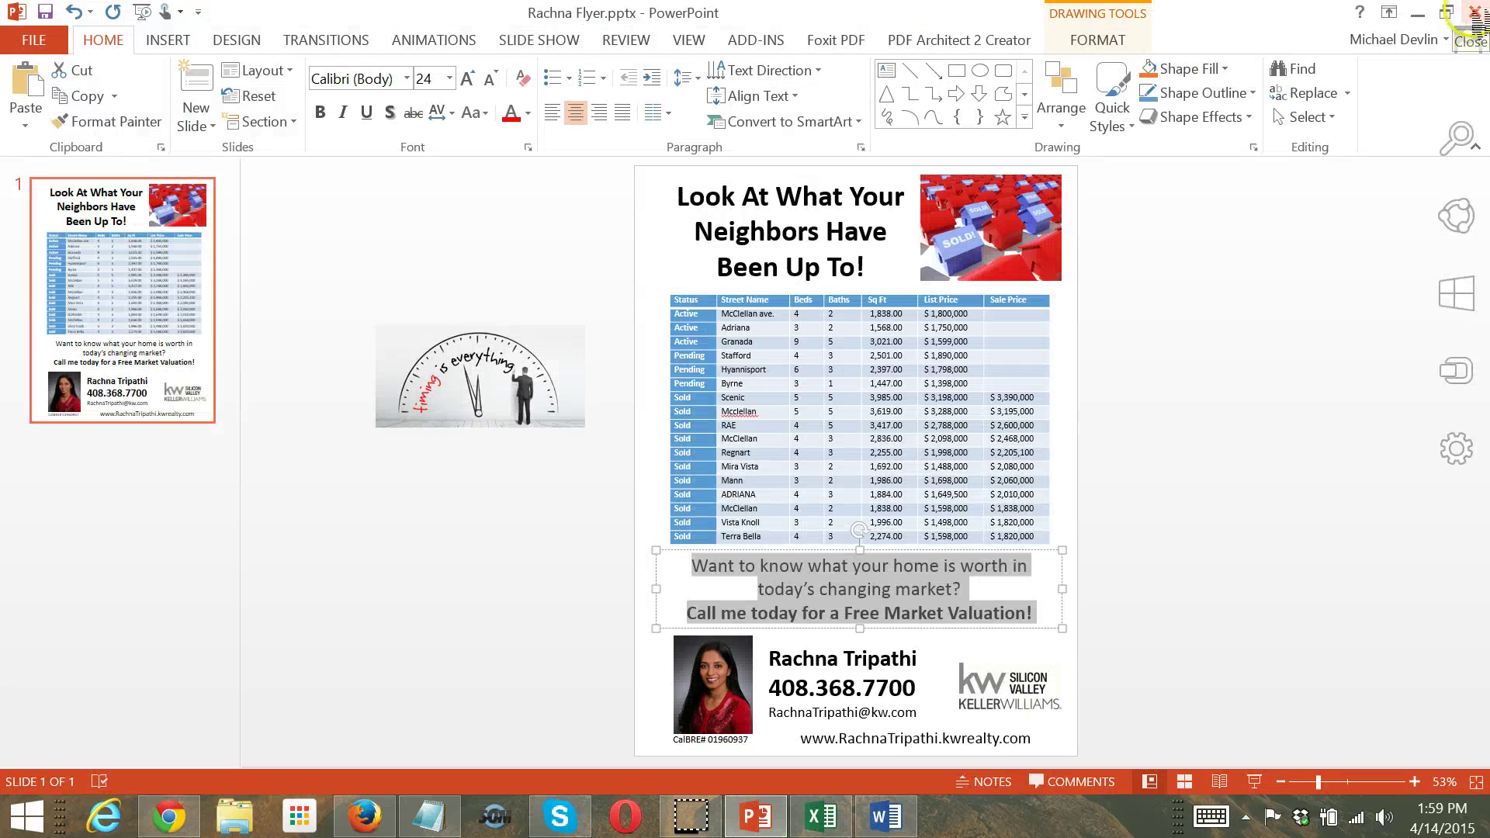
left_click(1475, 11)
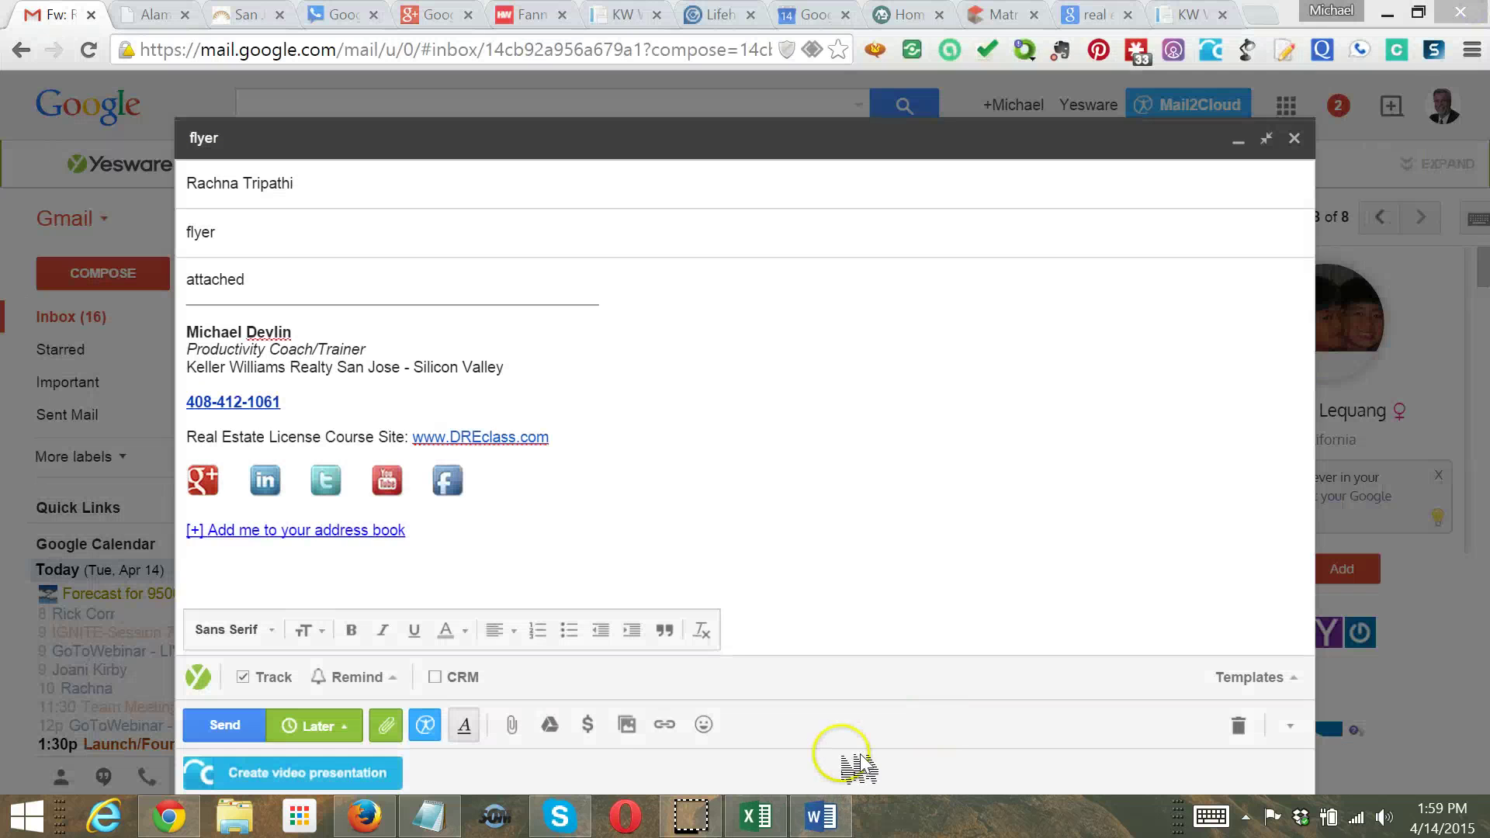
Attach the agent's PowerPoint flyer (.pptx, 355K) from the Copy folder and send the email
left_click(513, 724)
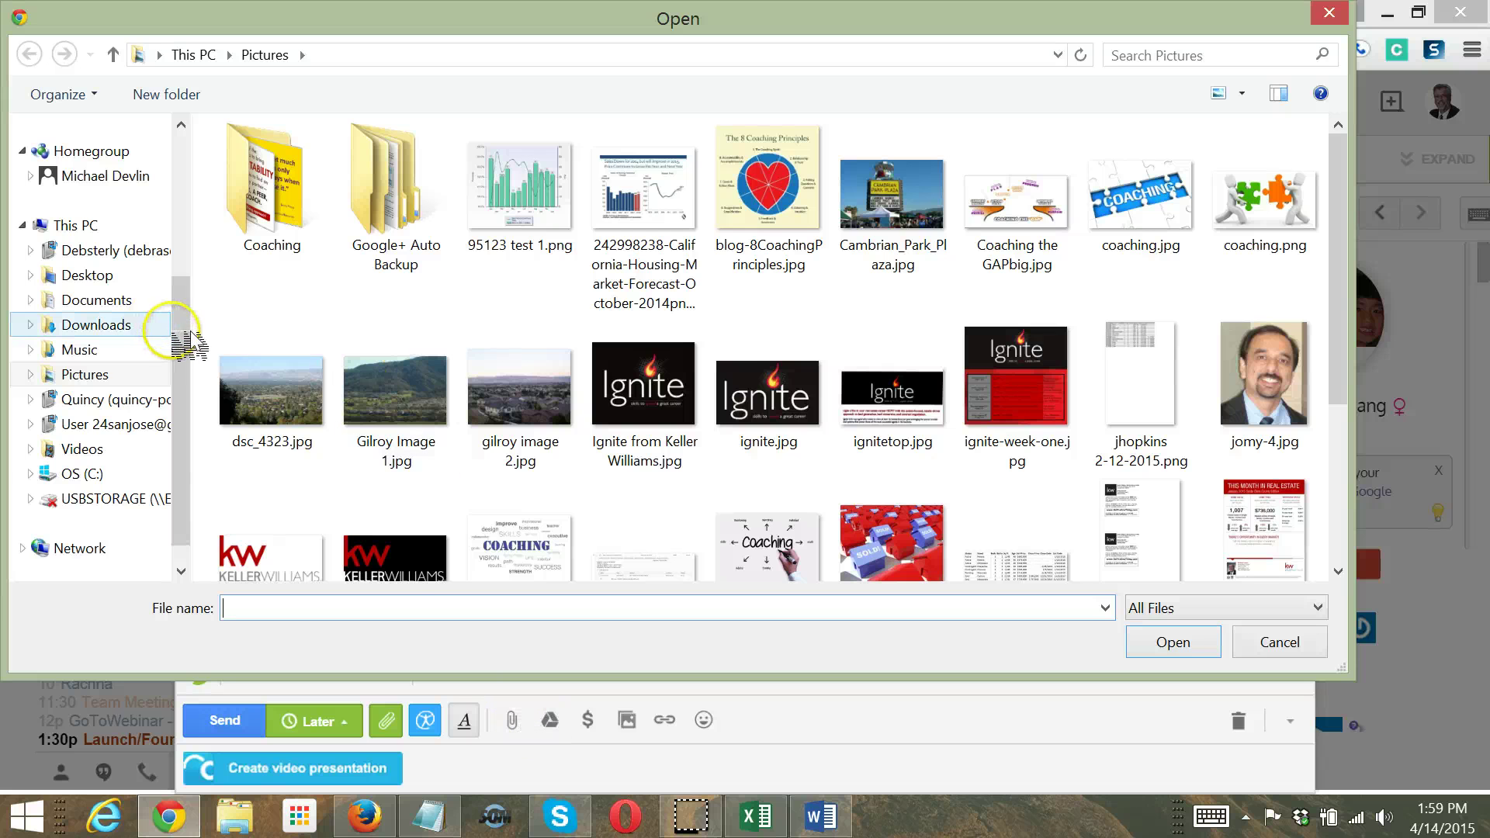
left_click_drag(190, 323, 185, 167)
left_click(75, 159)
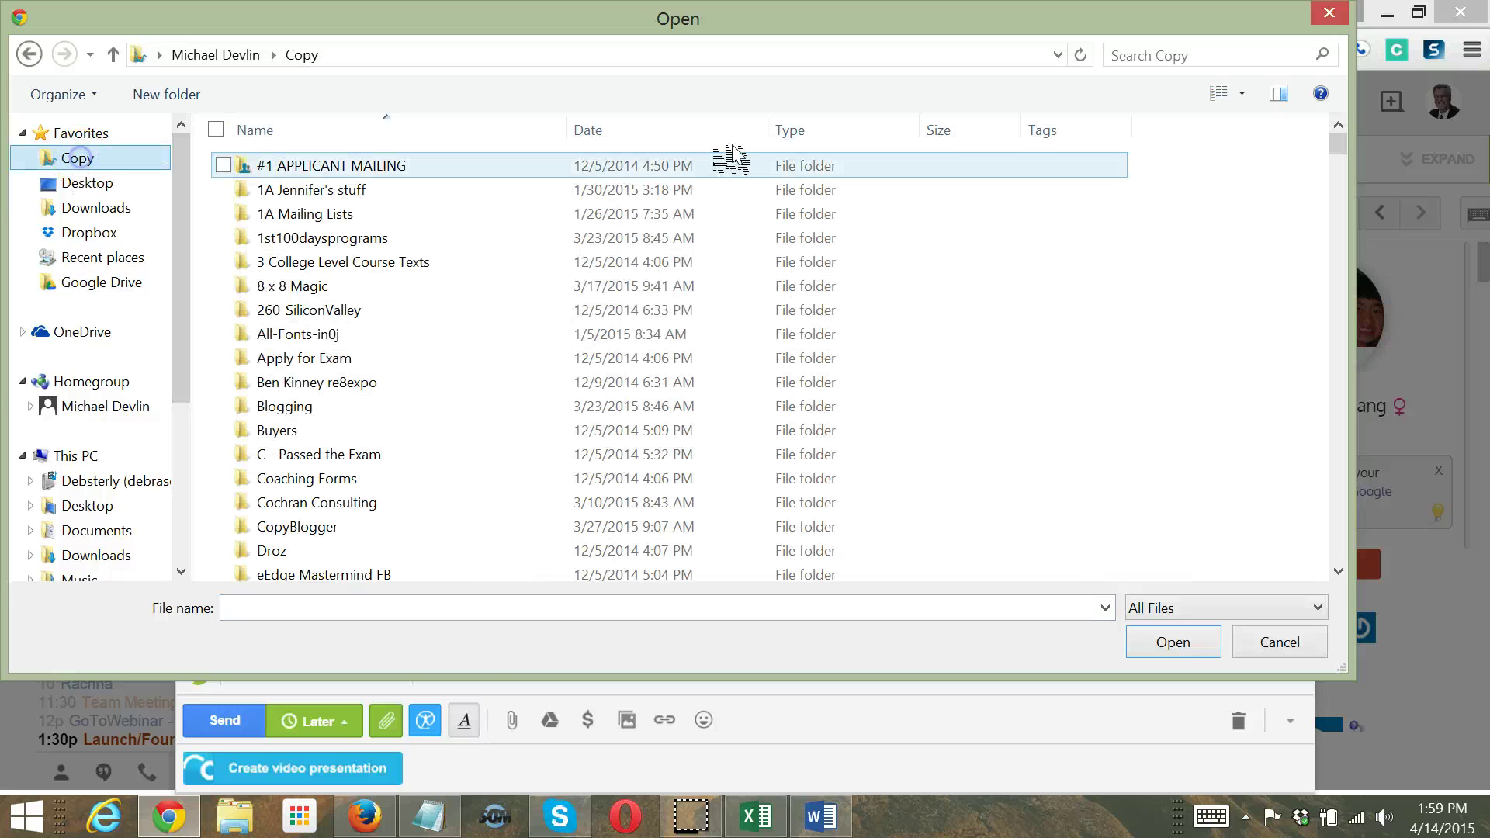
left_click(1211, 51)
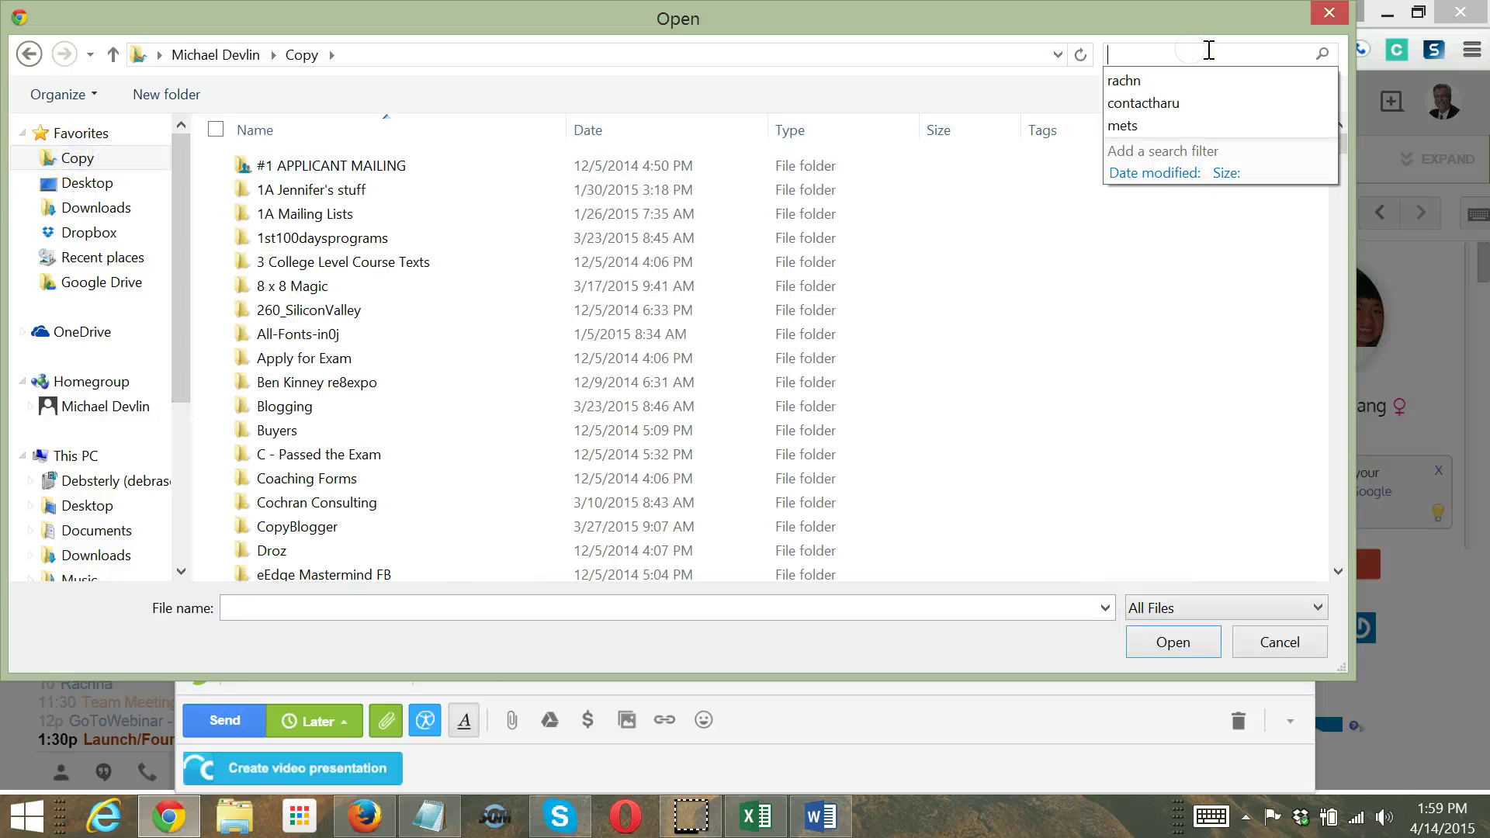
left_click(1172, 80)
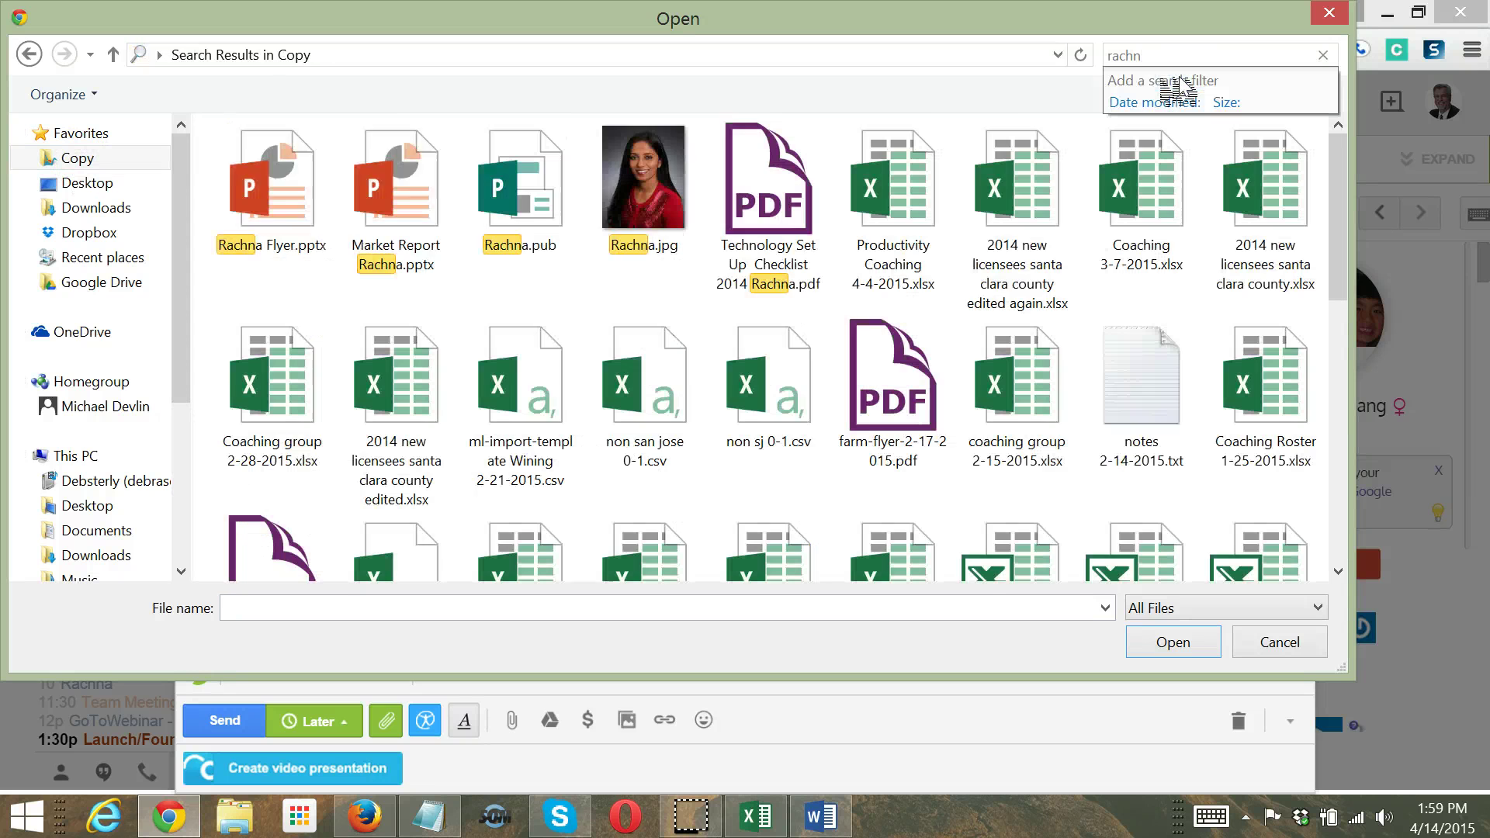
left_click(275, 202)
double_click(276, 202)
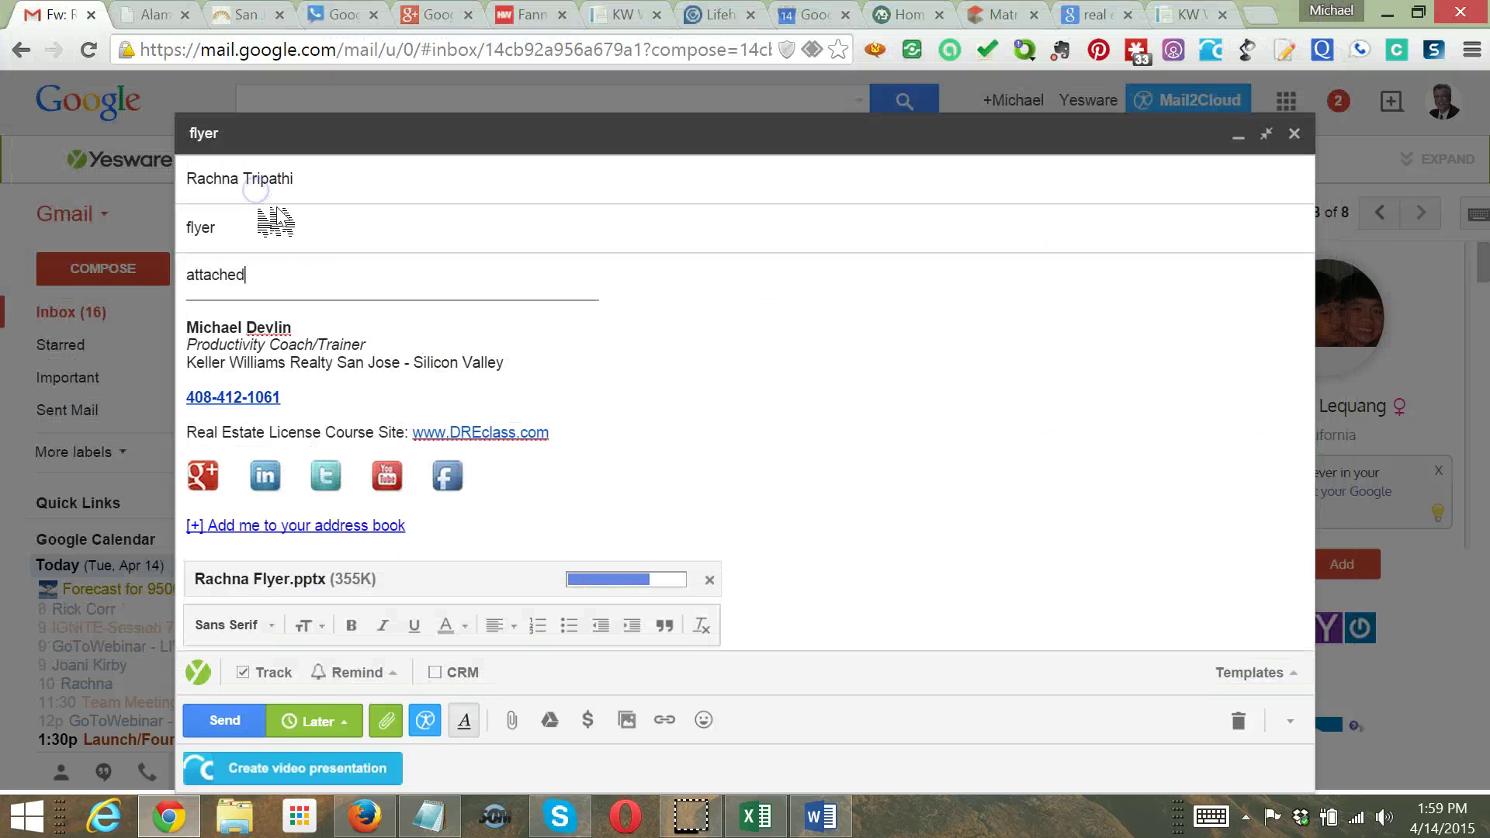
left_click(233, 721)
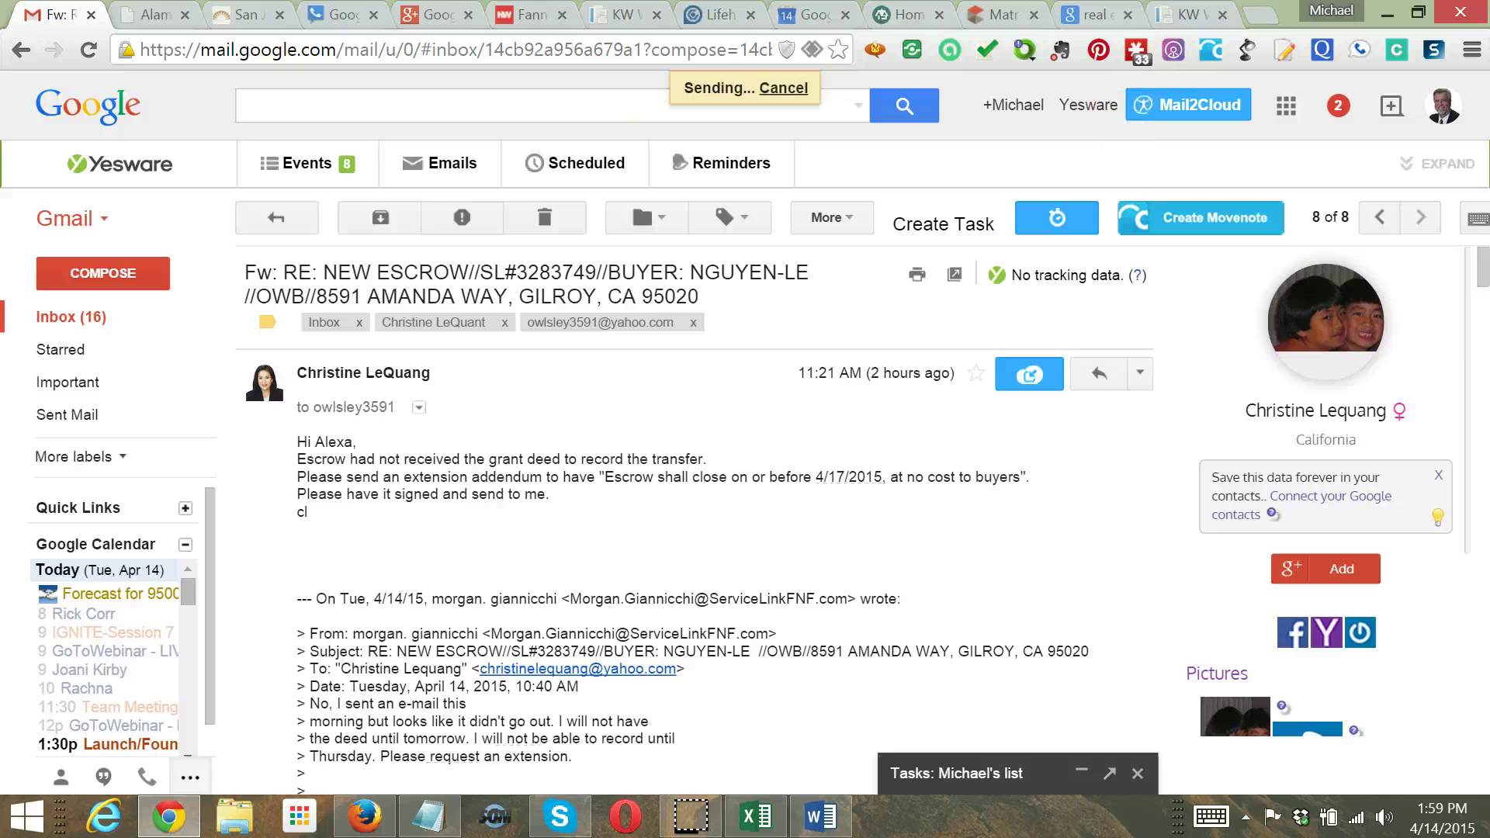